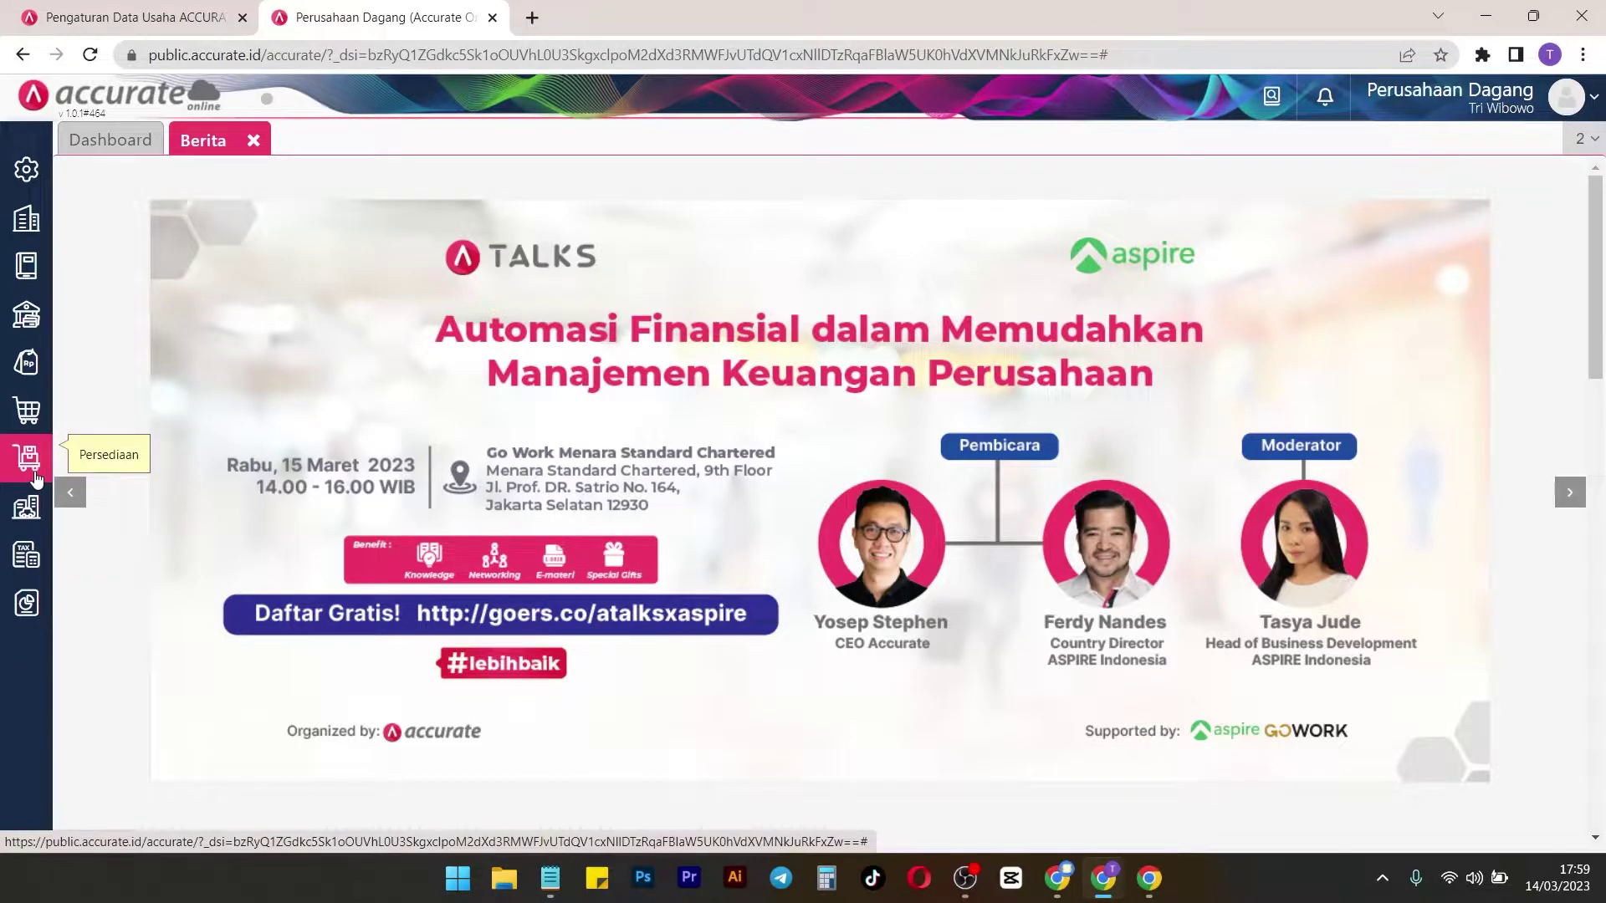
Open the Barang & Jasa list and view the instructions for importing items from Excel
{"action": "left_click", "coordinate": [30, 468]}
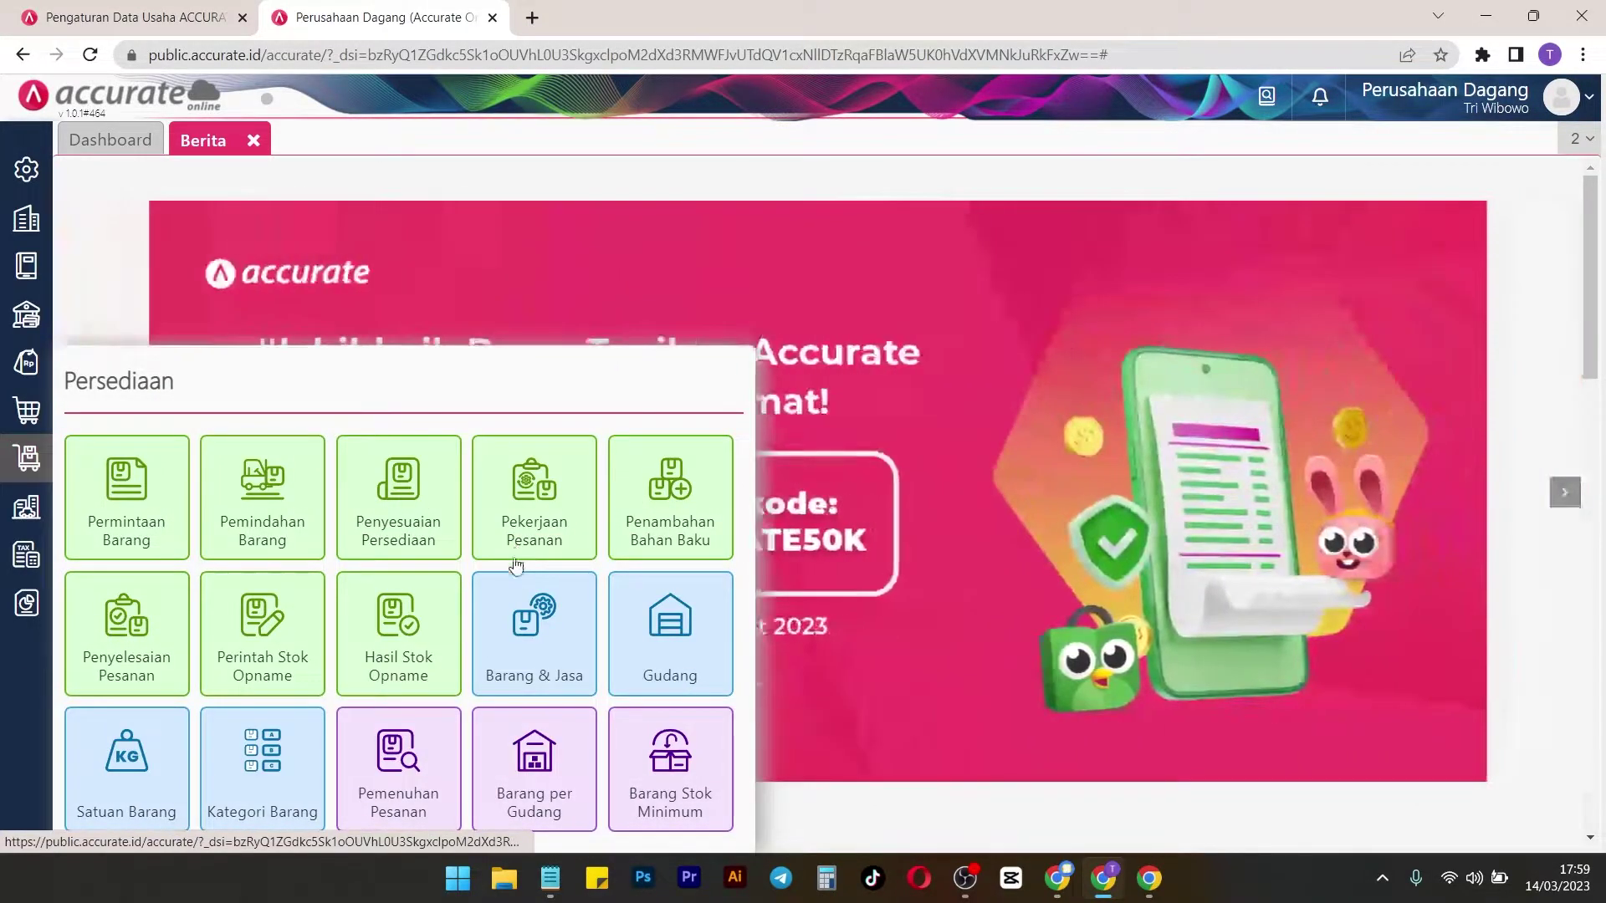
{"action": "left_click", "coordinate": [532, 610]}
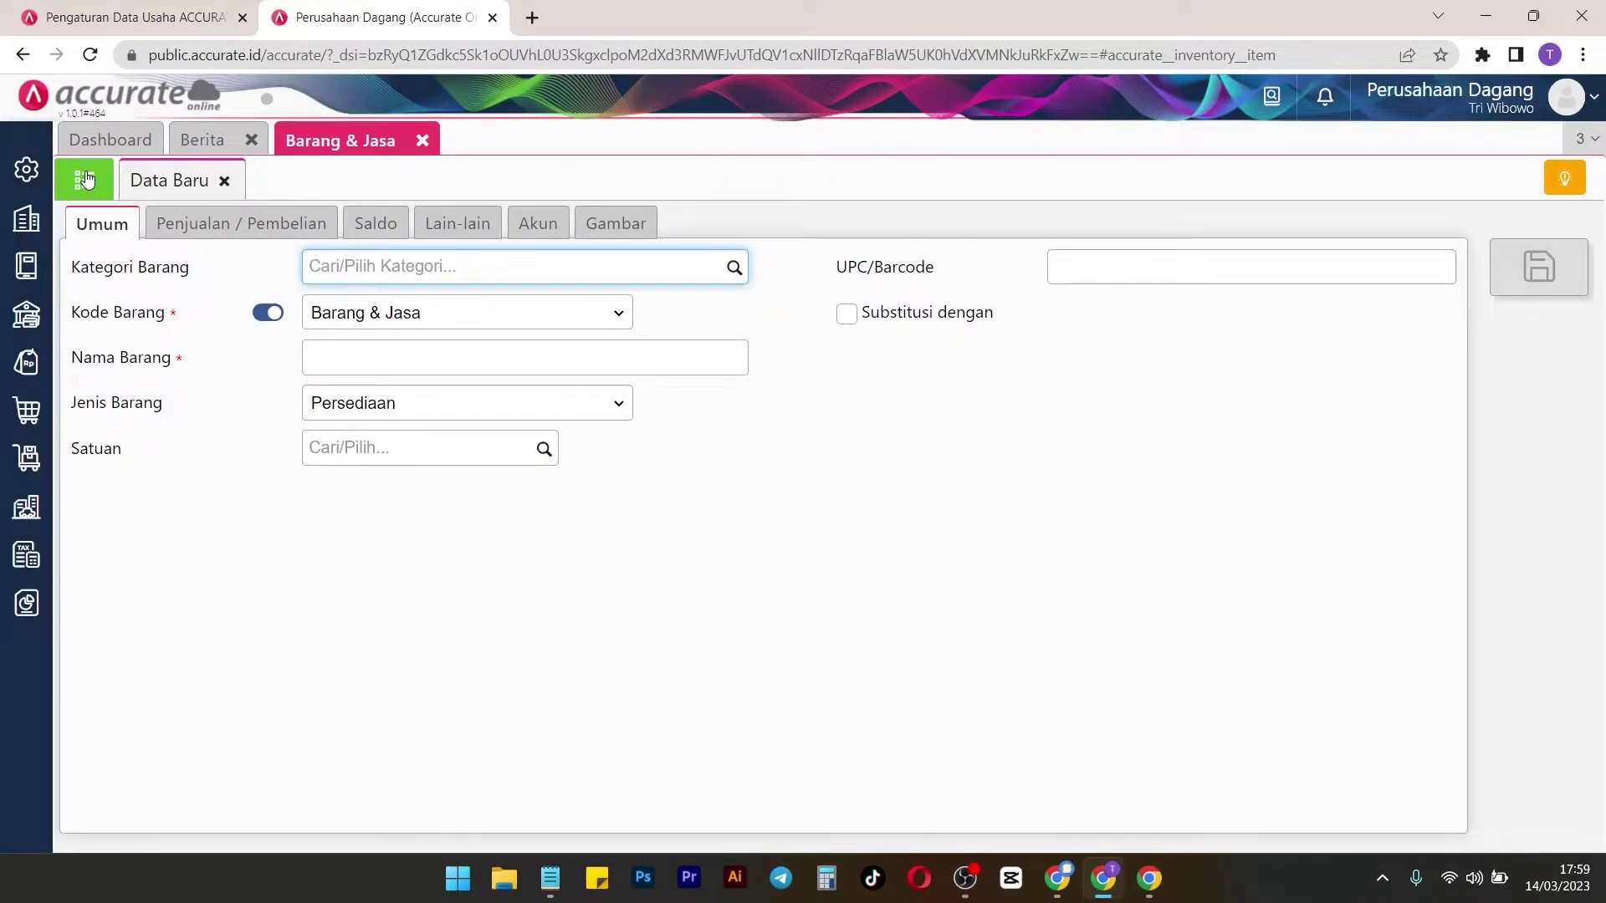
{"action": "left_click", "coordinate": [85, 181]}
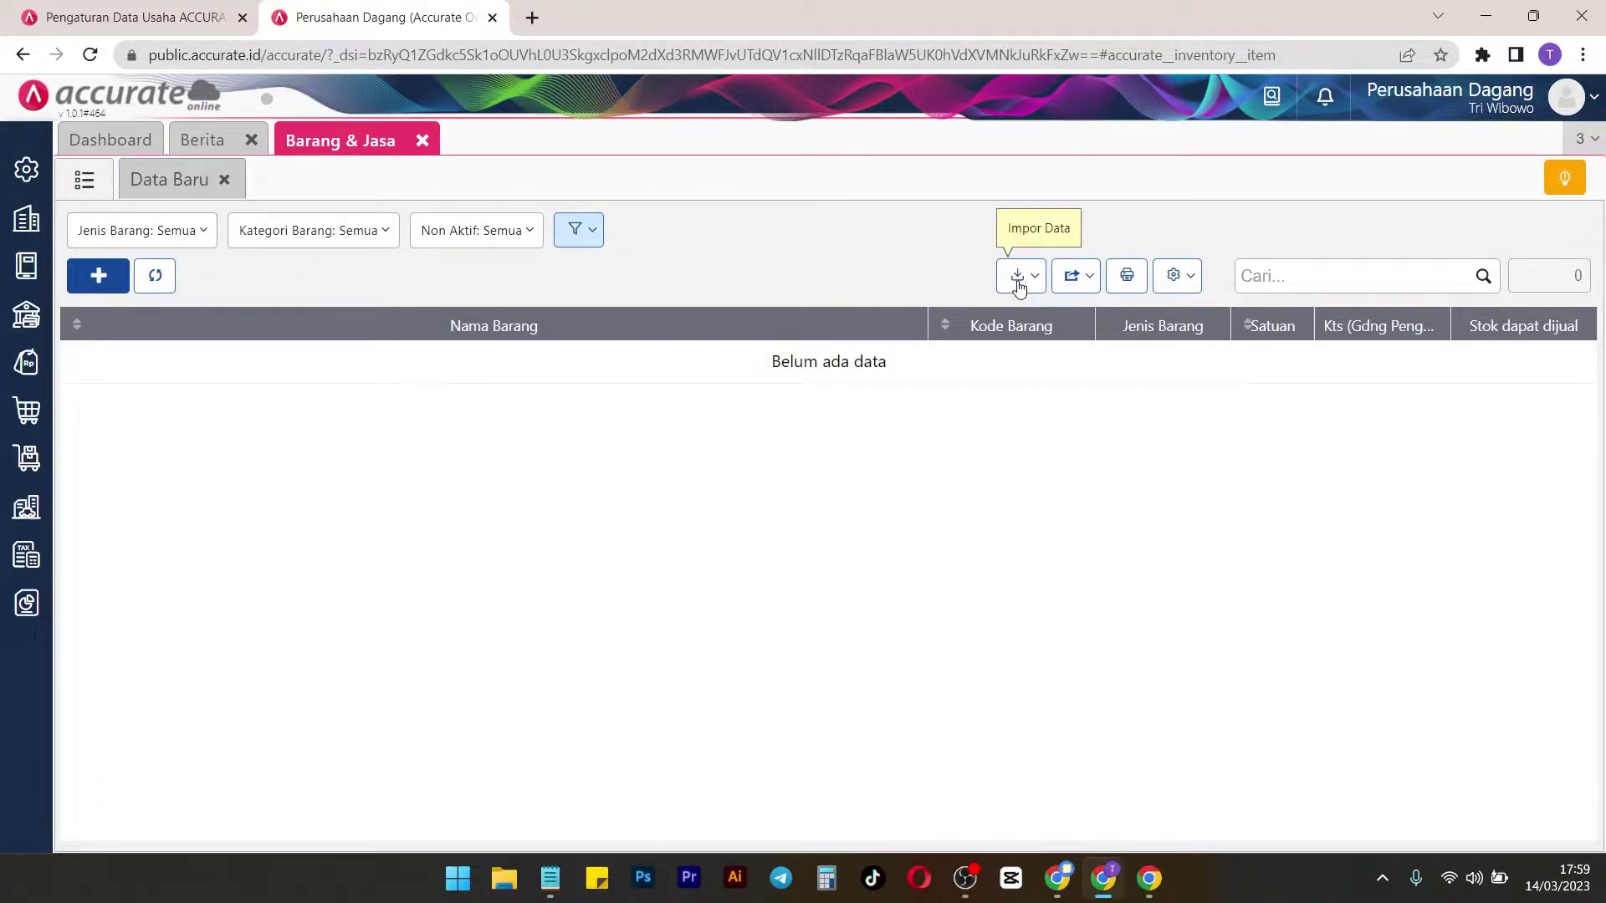
{"action": "left_click", "coordinate": [1029, 278]}
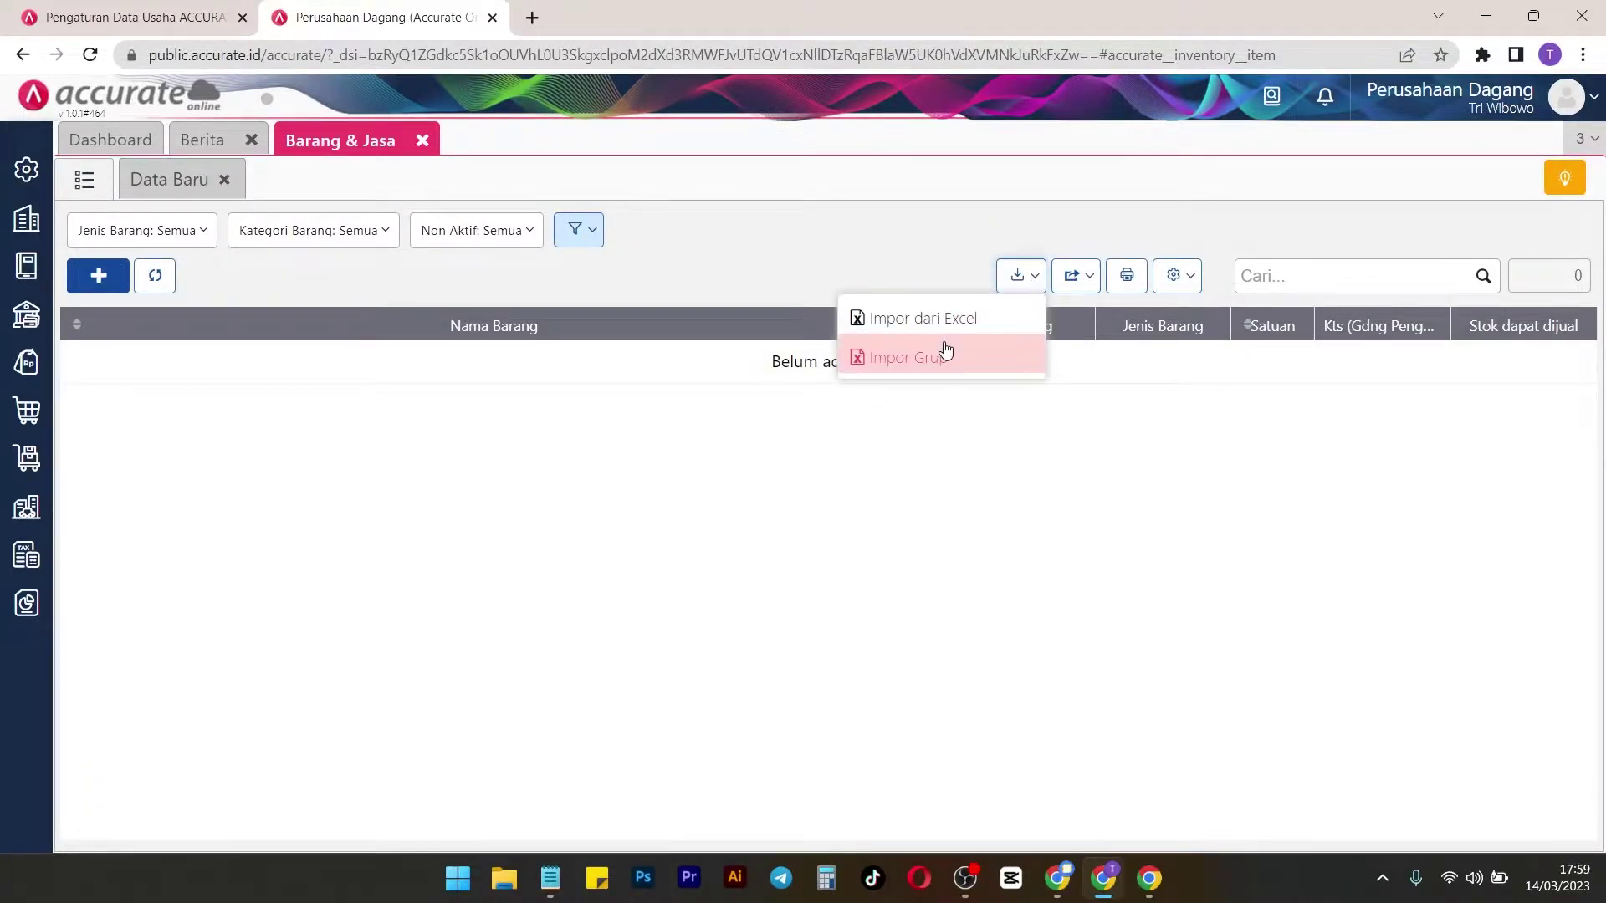
{"action": "left_click", "coordinate": [945, 316]}
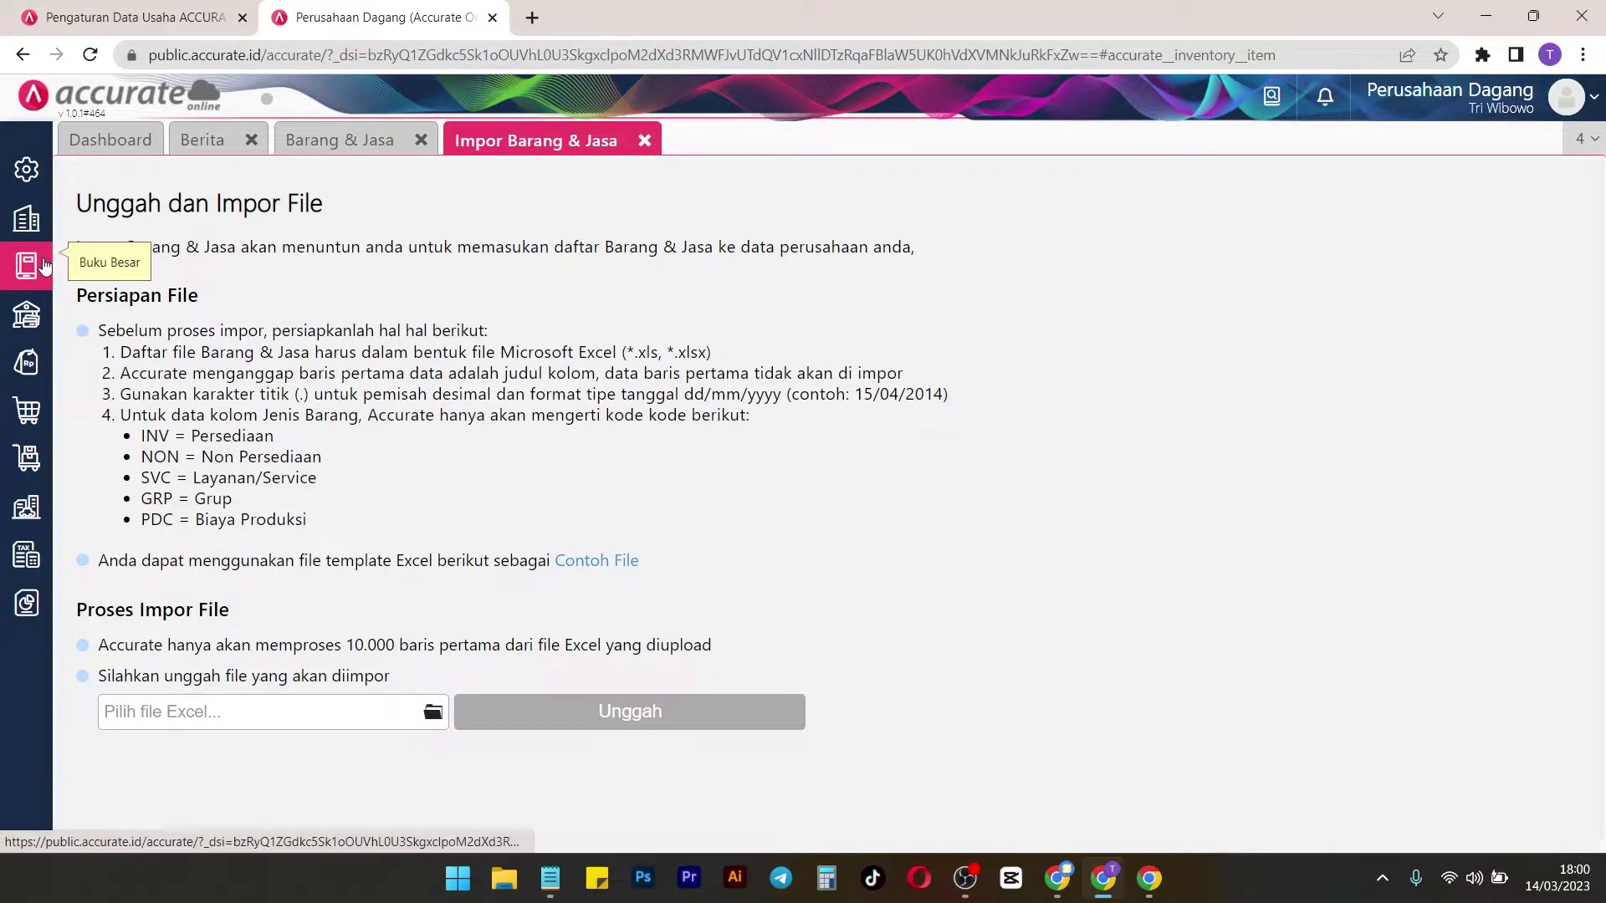
Open the Akun Perkiraan list in Buku Besar to review the account codes, names and types
{"action": "left_click", "coordinate": [45, 265]}
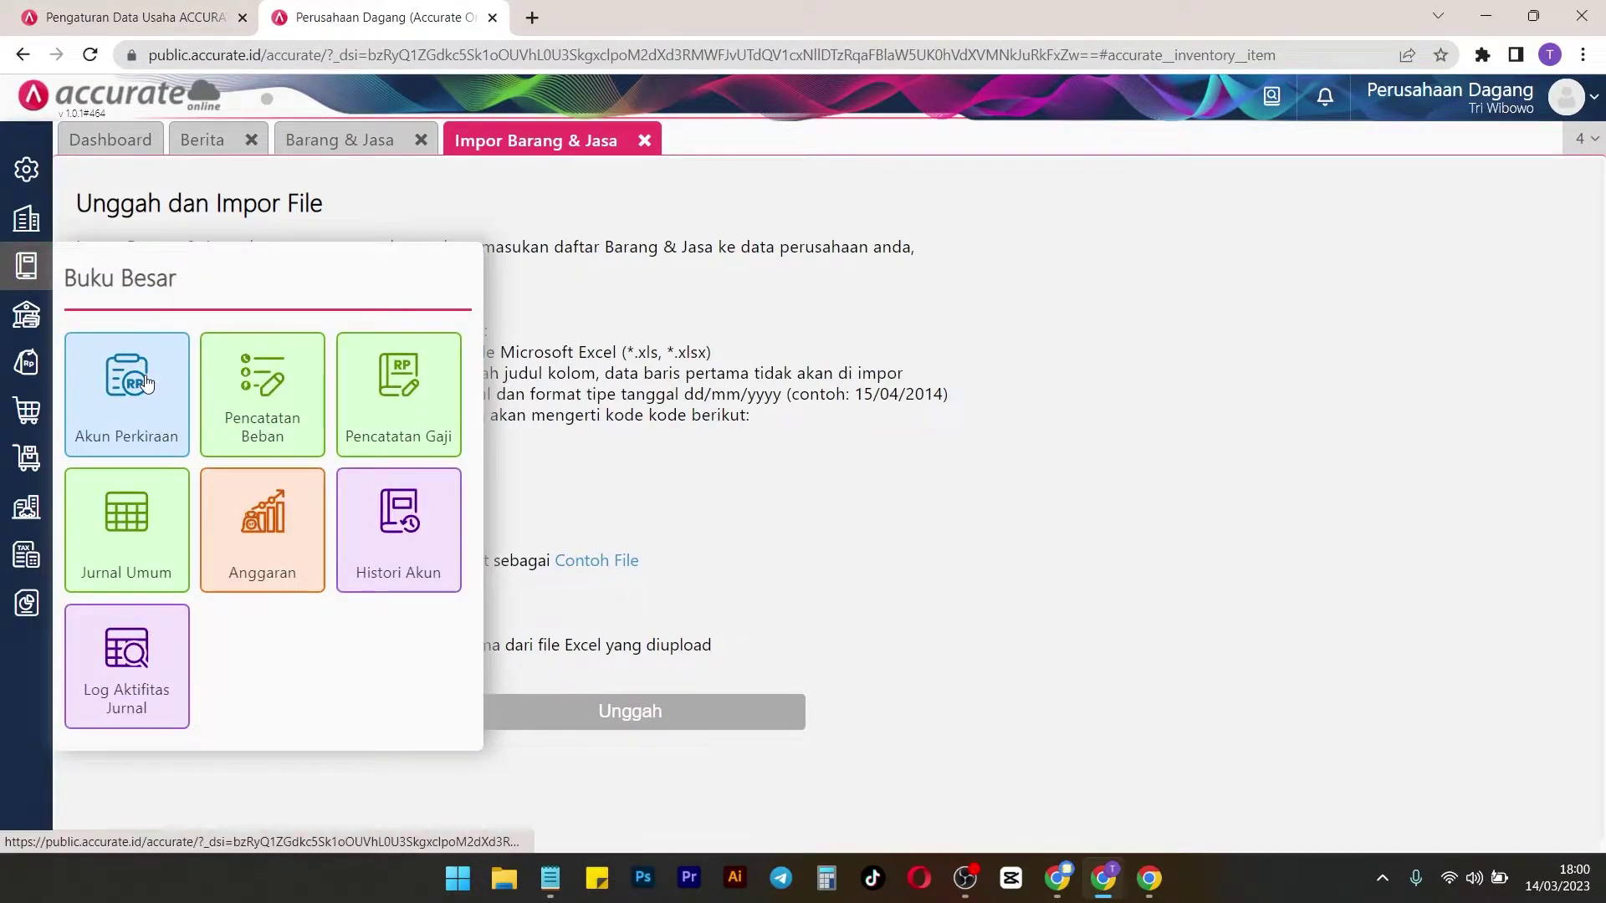
{"action": "left_click", "coordinate": [146, 380]}
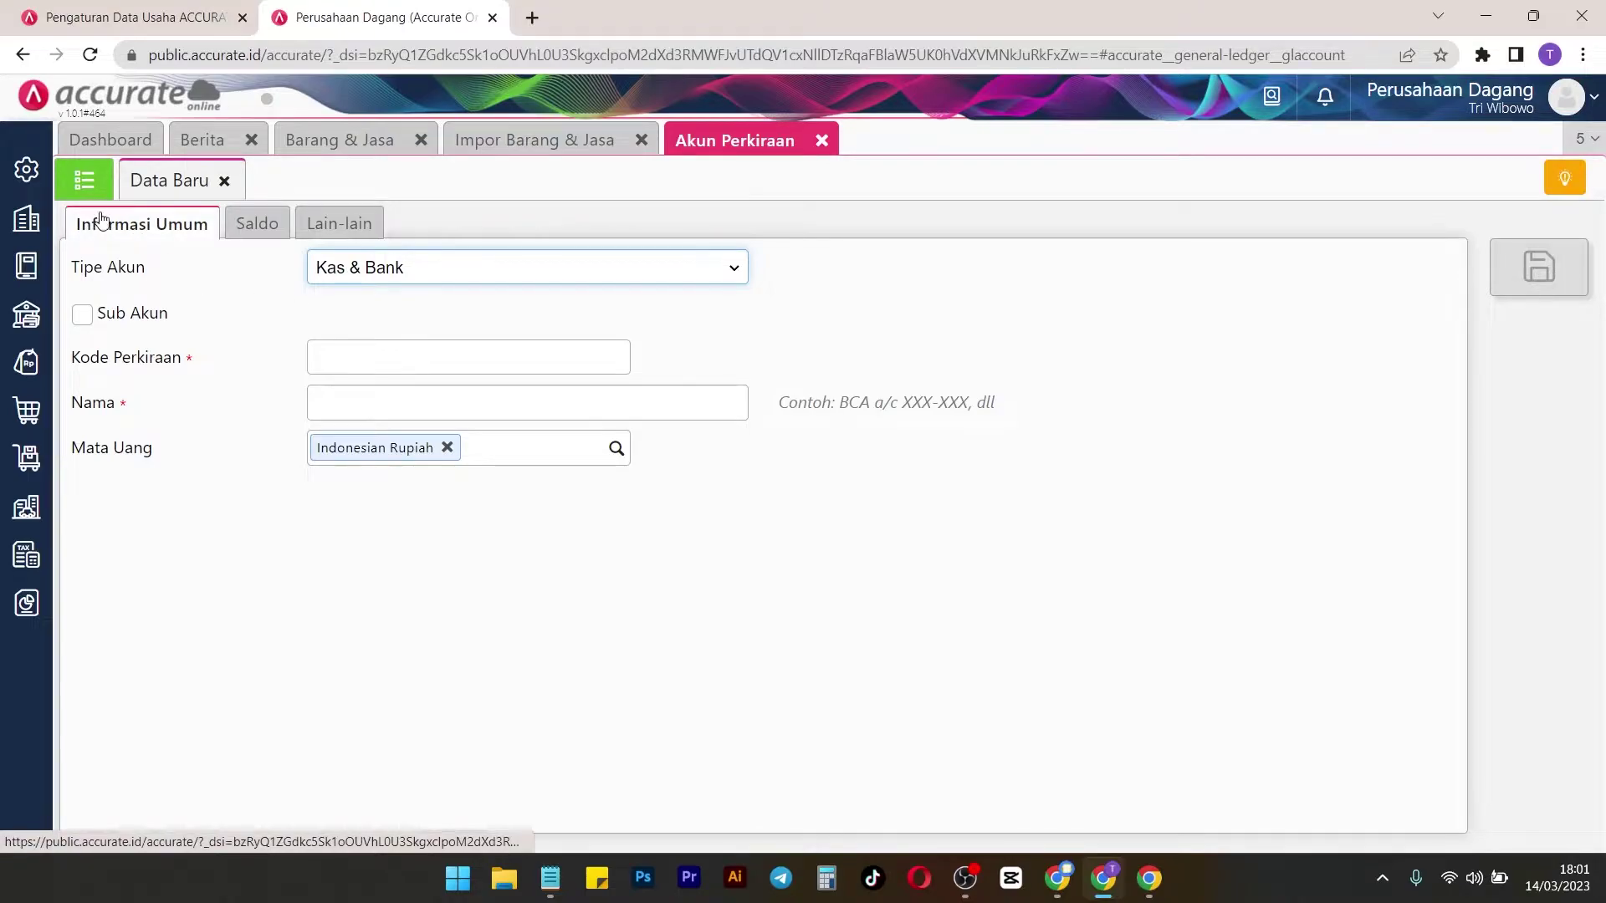
{"action": "left_click", "coordinate": [90, 183]}
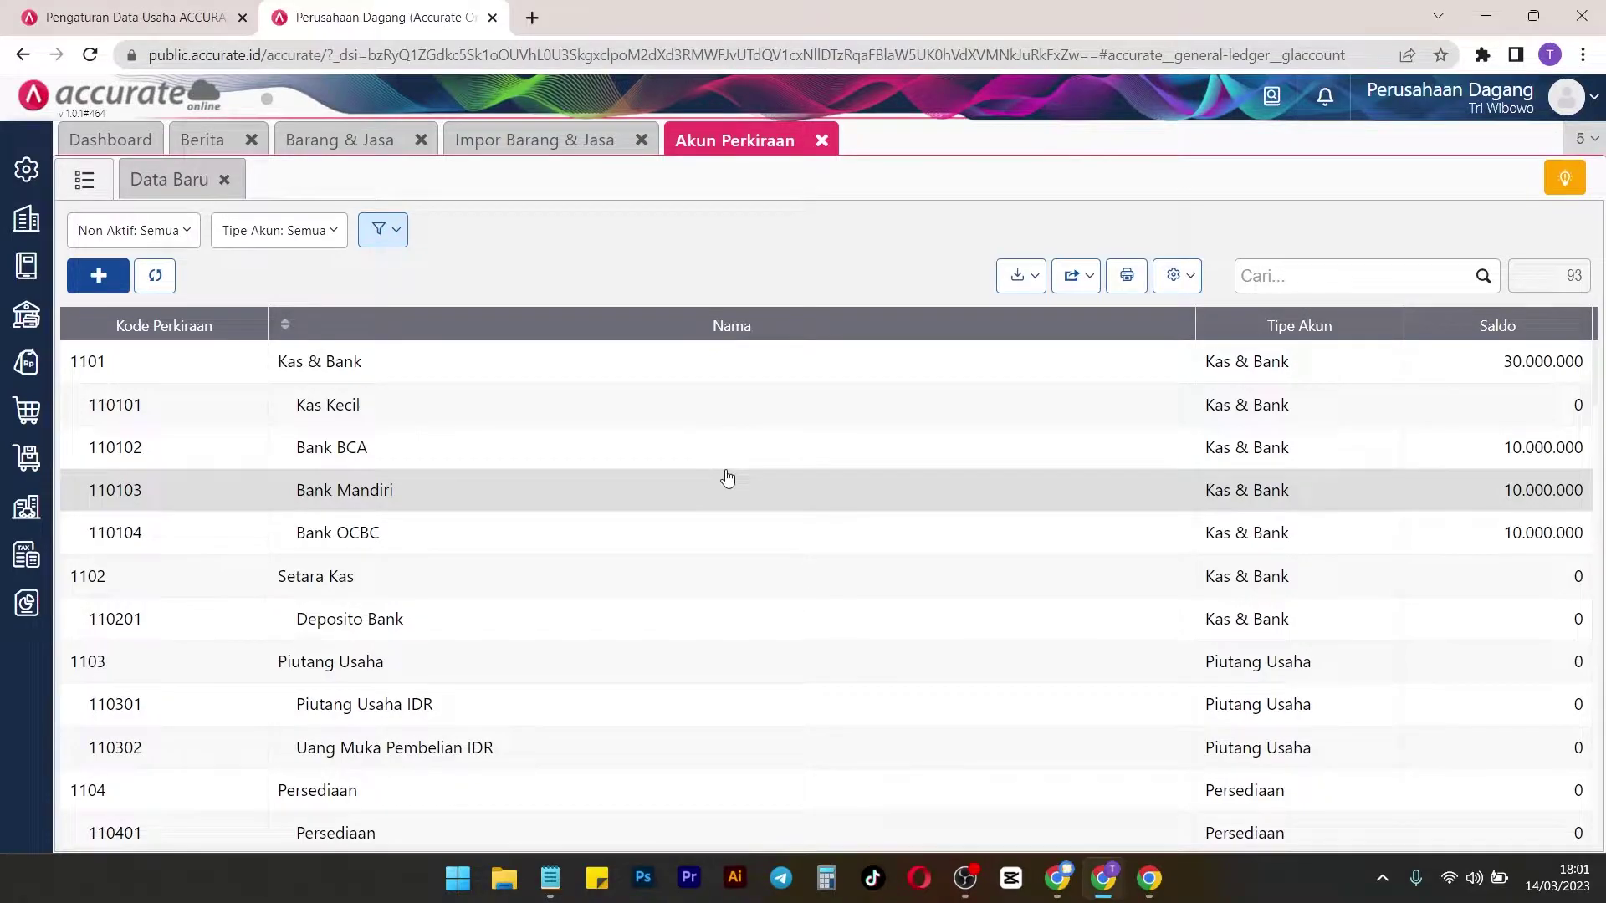
Close the account, item import, item list and Berita pages so only the Dashboard remains open
{"action": "left_click", "coordinate": [822, 140]}
{"action": "left_click", "coordinate": [650, 140]}
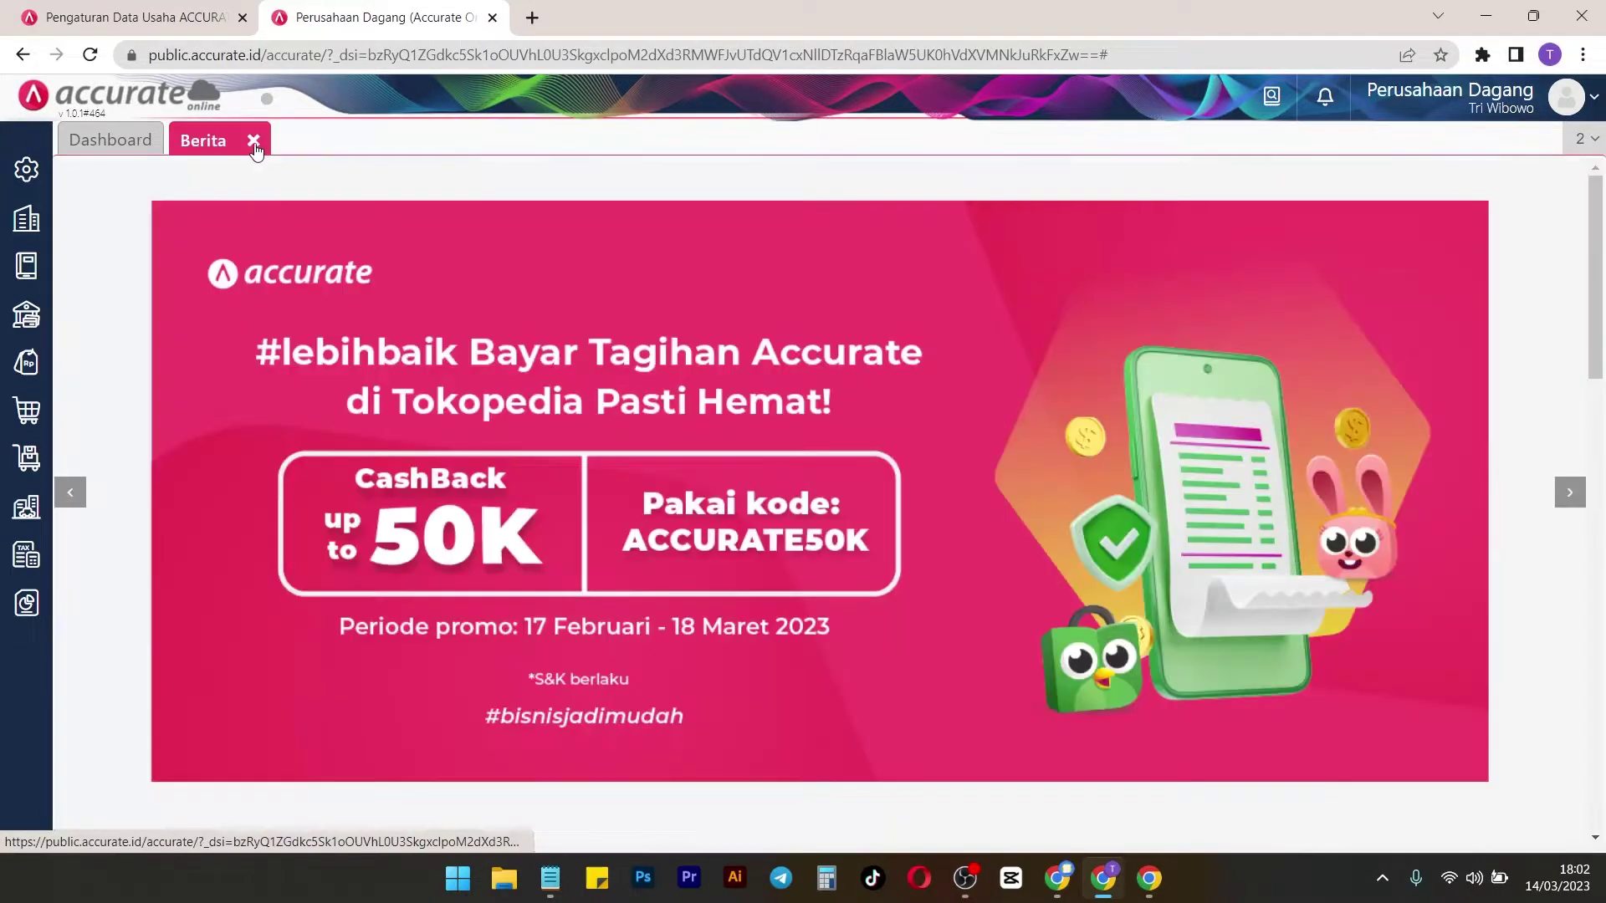
{"action": "left_click", "coordinate": [251, 143]}
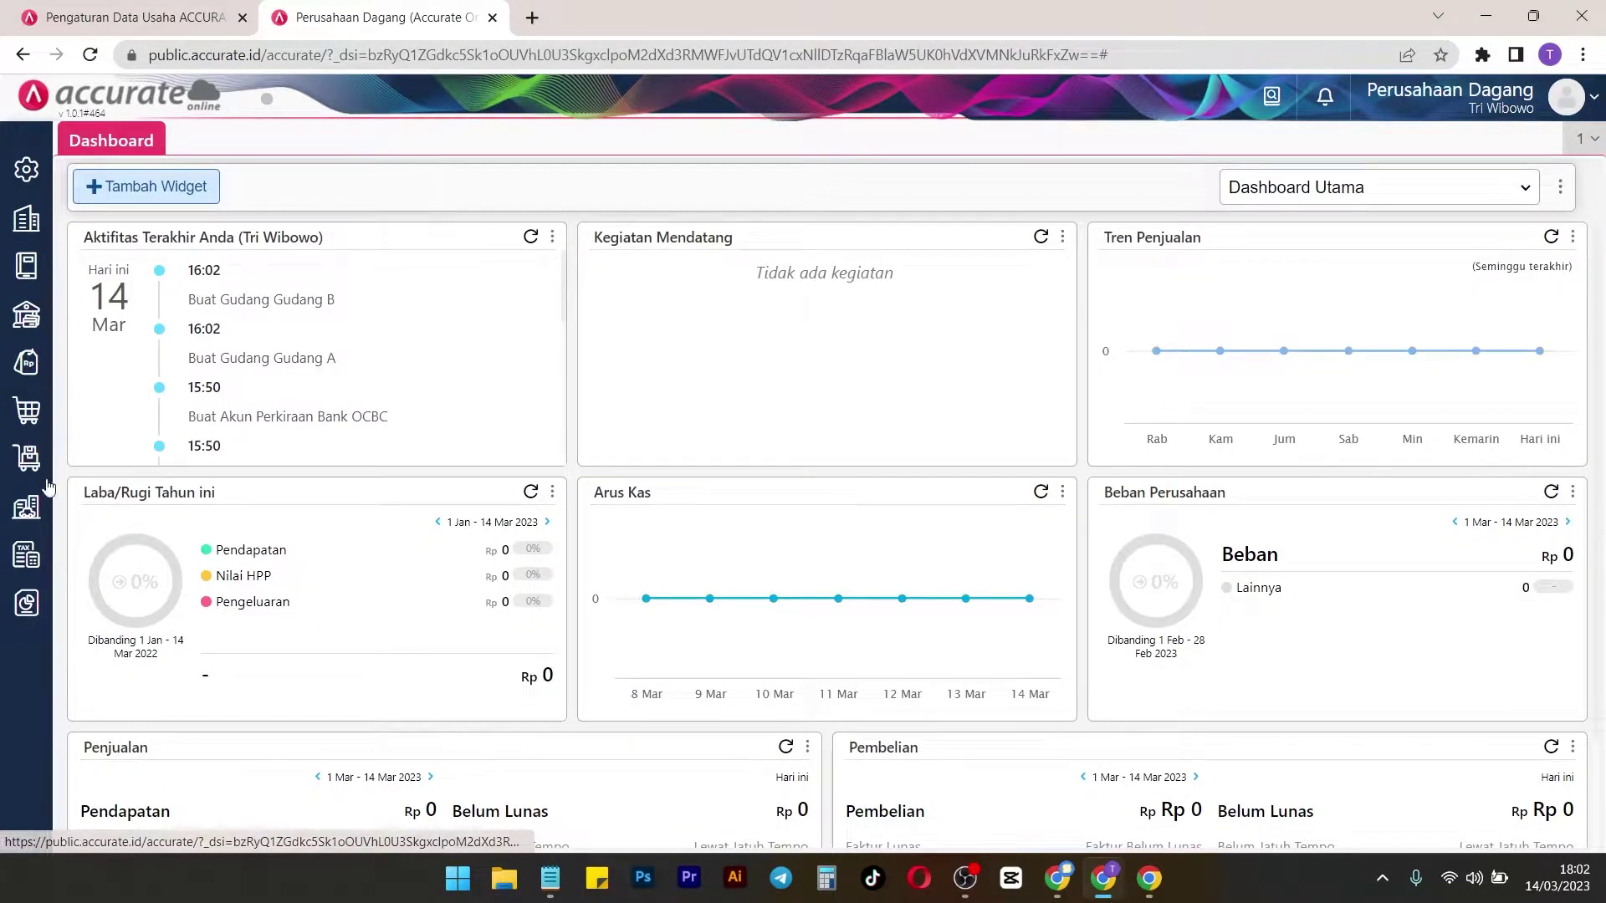
Start a new Barang & Jasa record in Persediaan and name the item "Shampo A"
{"action": "left_click", "coordinate": [31, 478]}
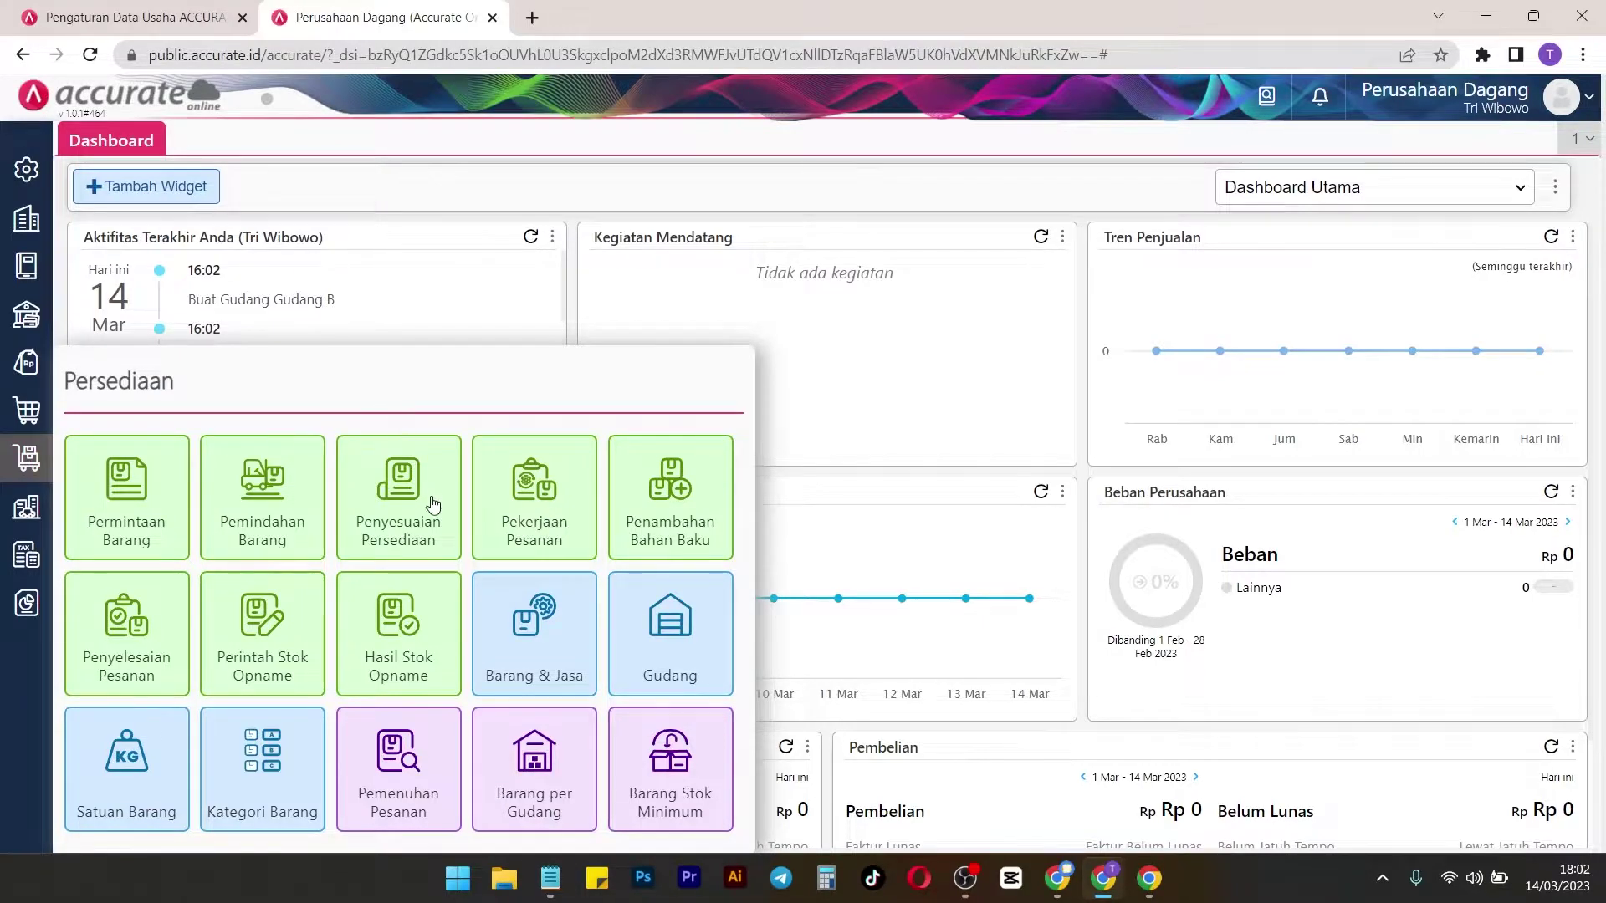
{"action": "left_click", "coordinate": [513, 626]}
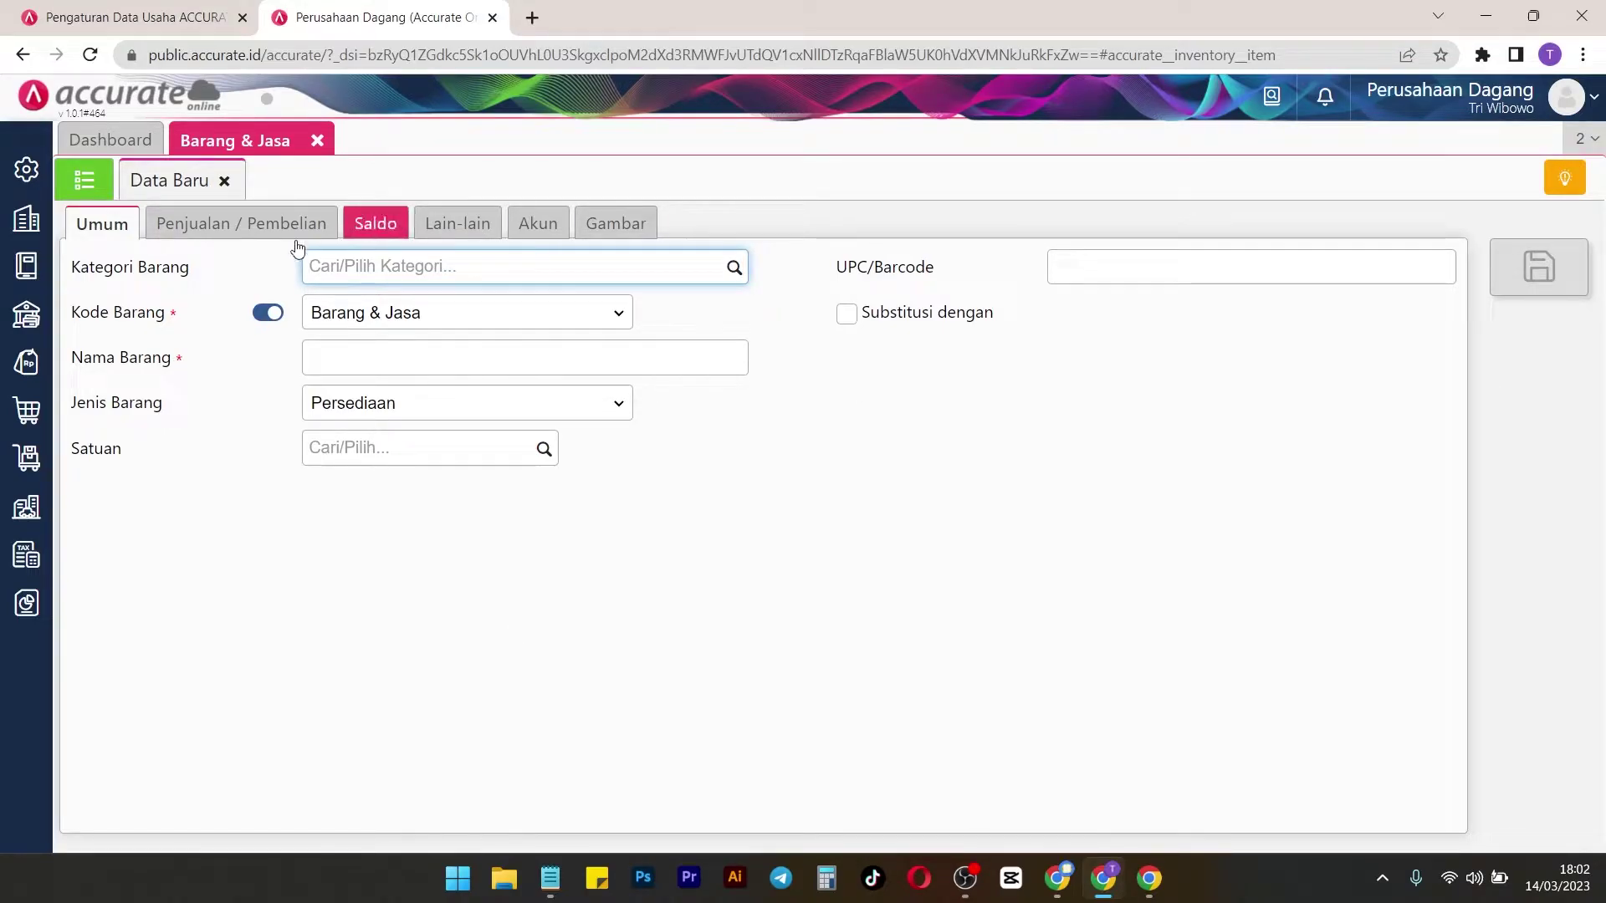
{"action": "left_click", "coordinate": [414, 358]}
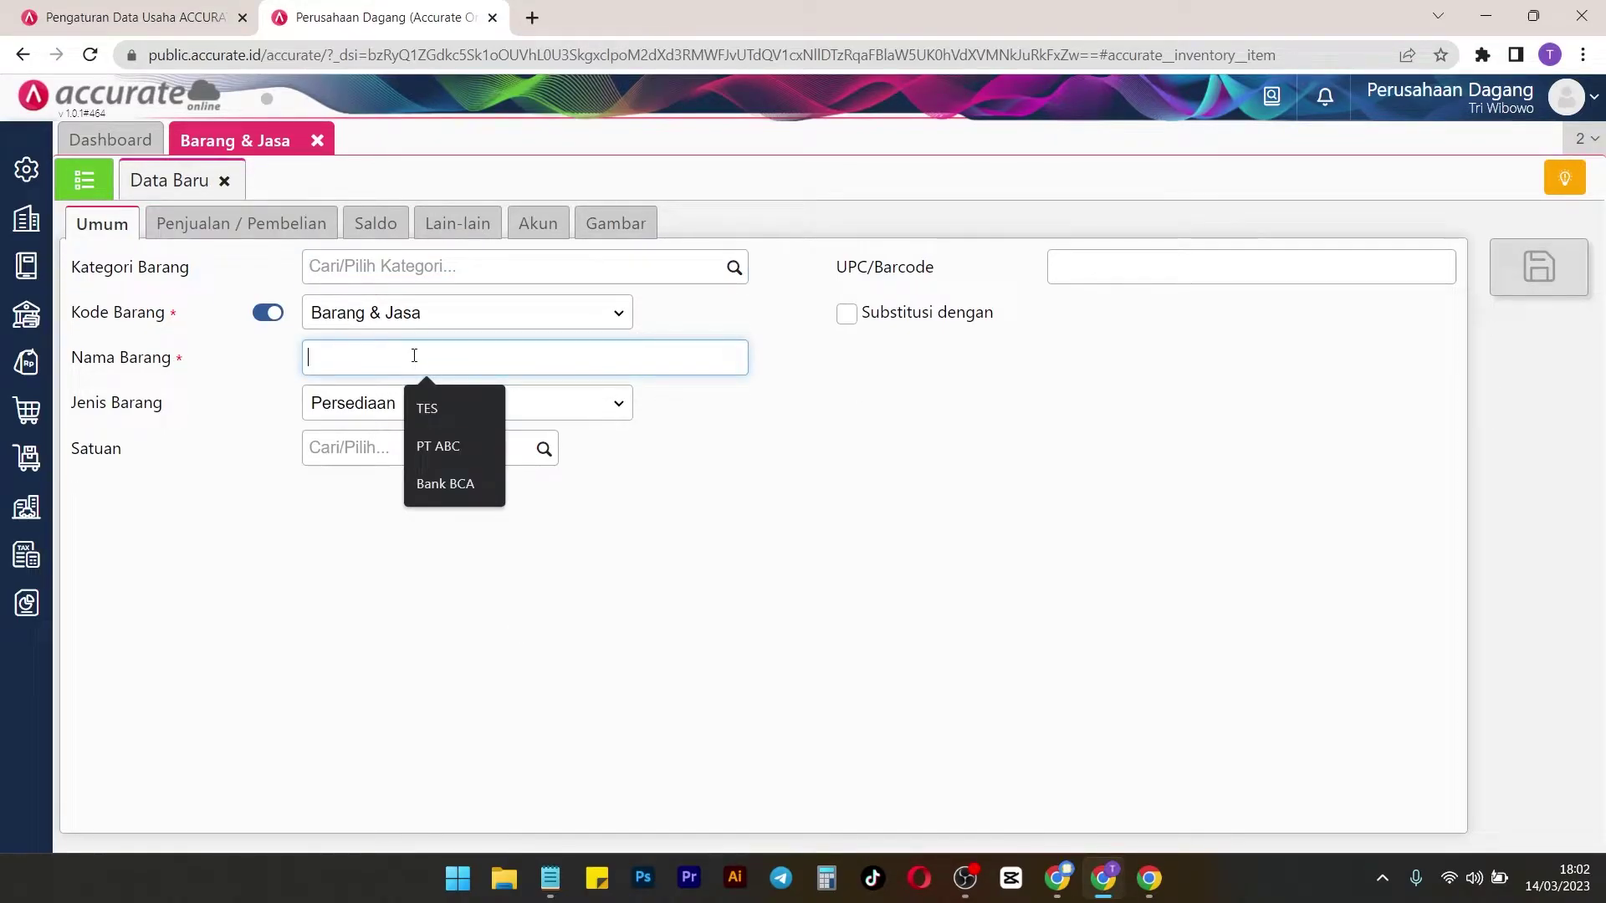
{"action": "type", "text": "S"}
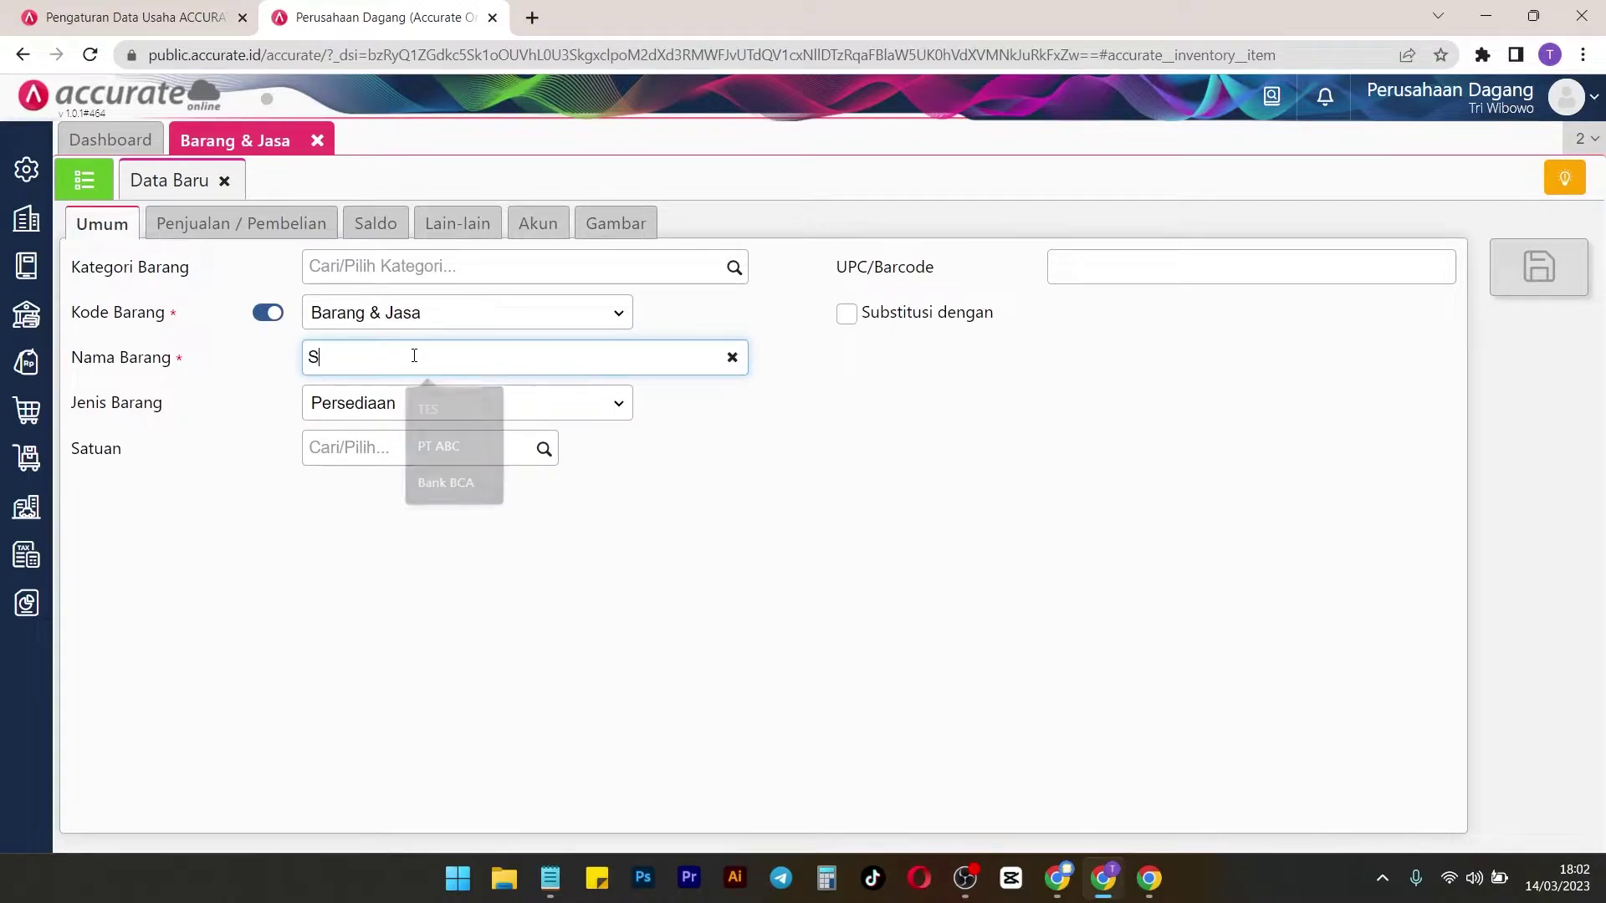
{"action": "type", "text": "hampo A"}
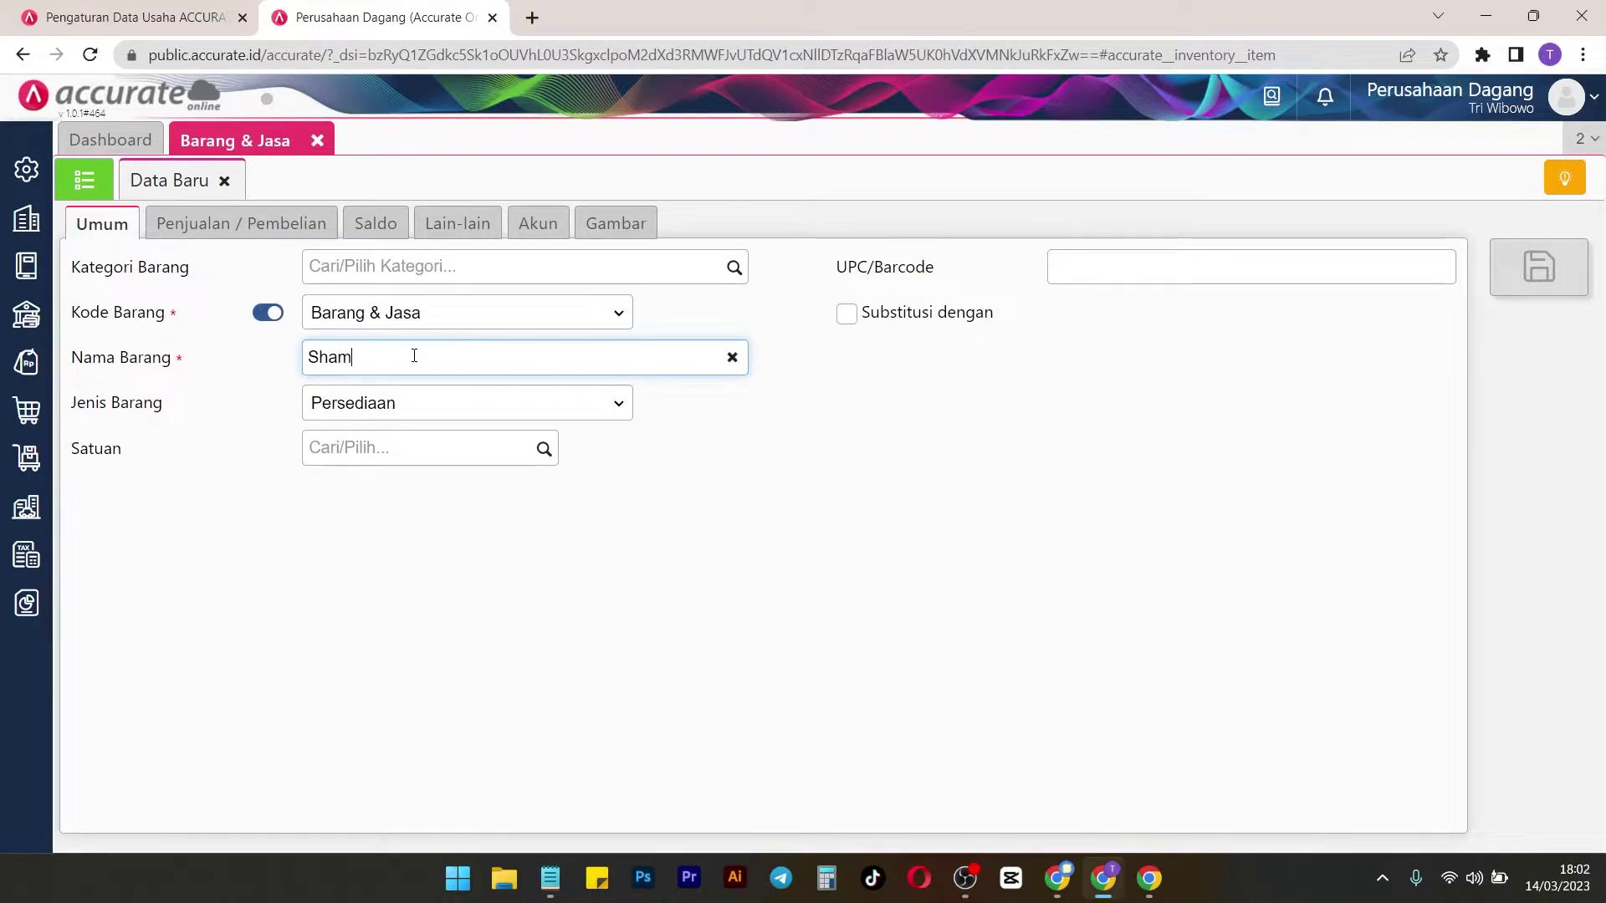
{"action": "left_click", "coordinate": [721, 500]}
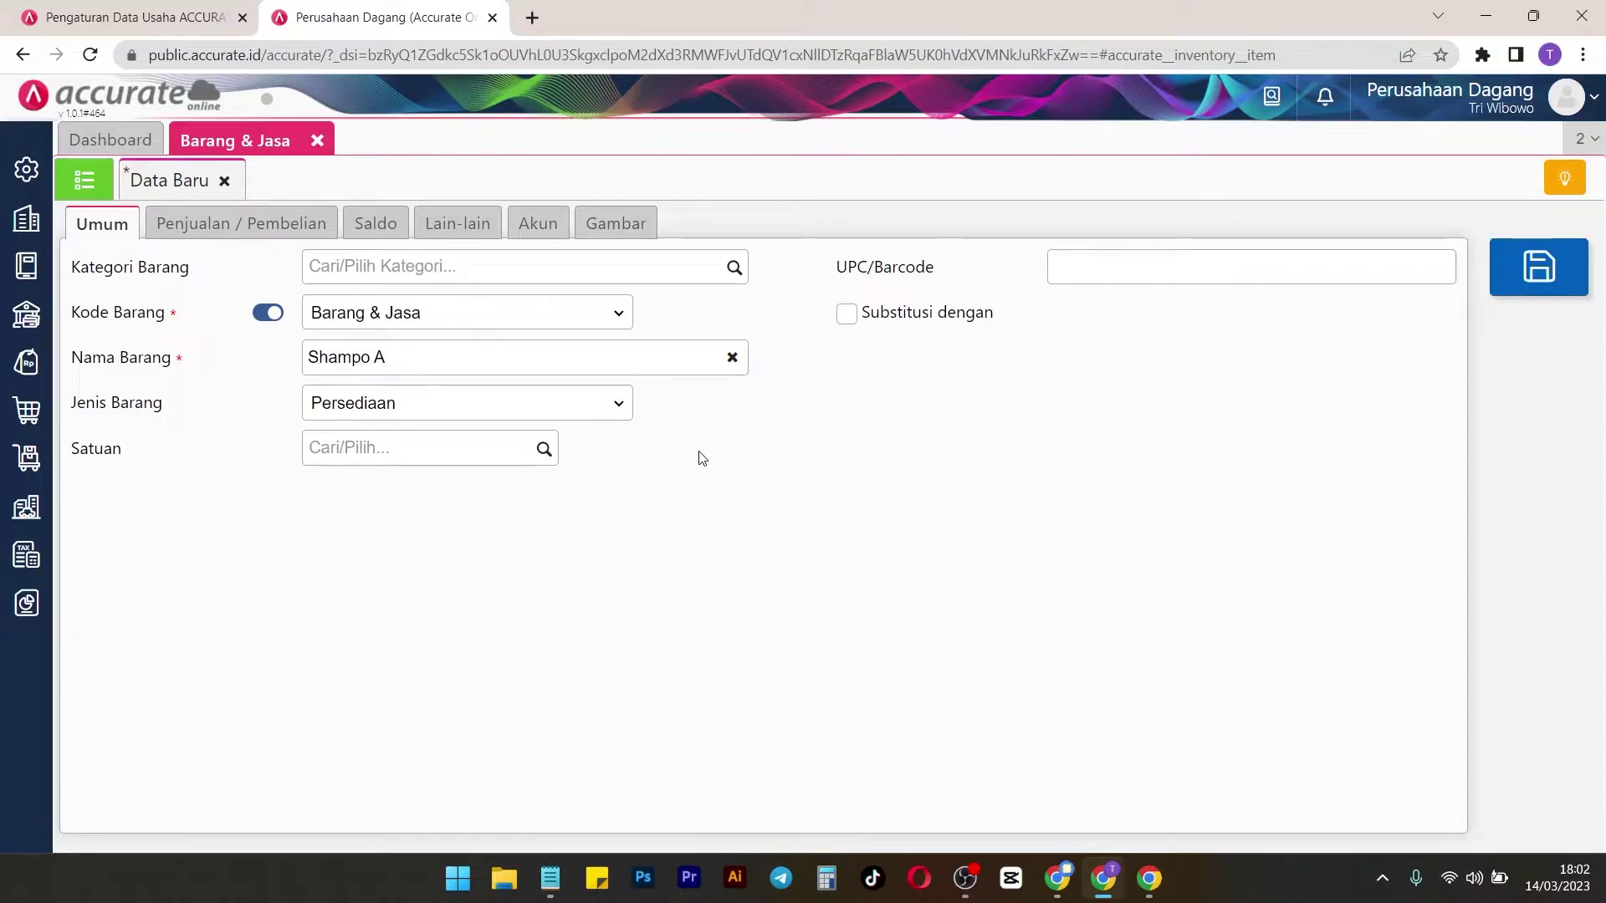
Create a new item category named "Shampo" and assign it to the item
{"action": "left_click", "coordinate": [733, 266]}
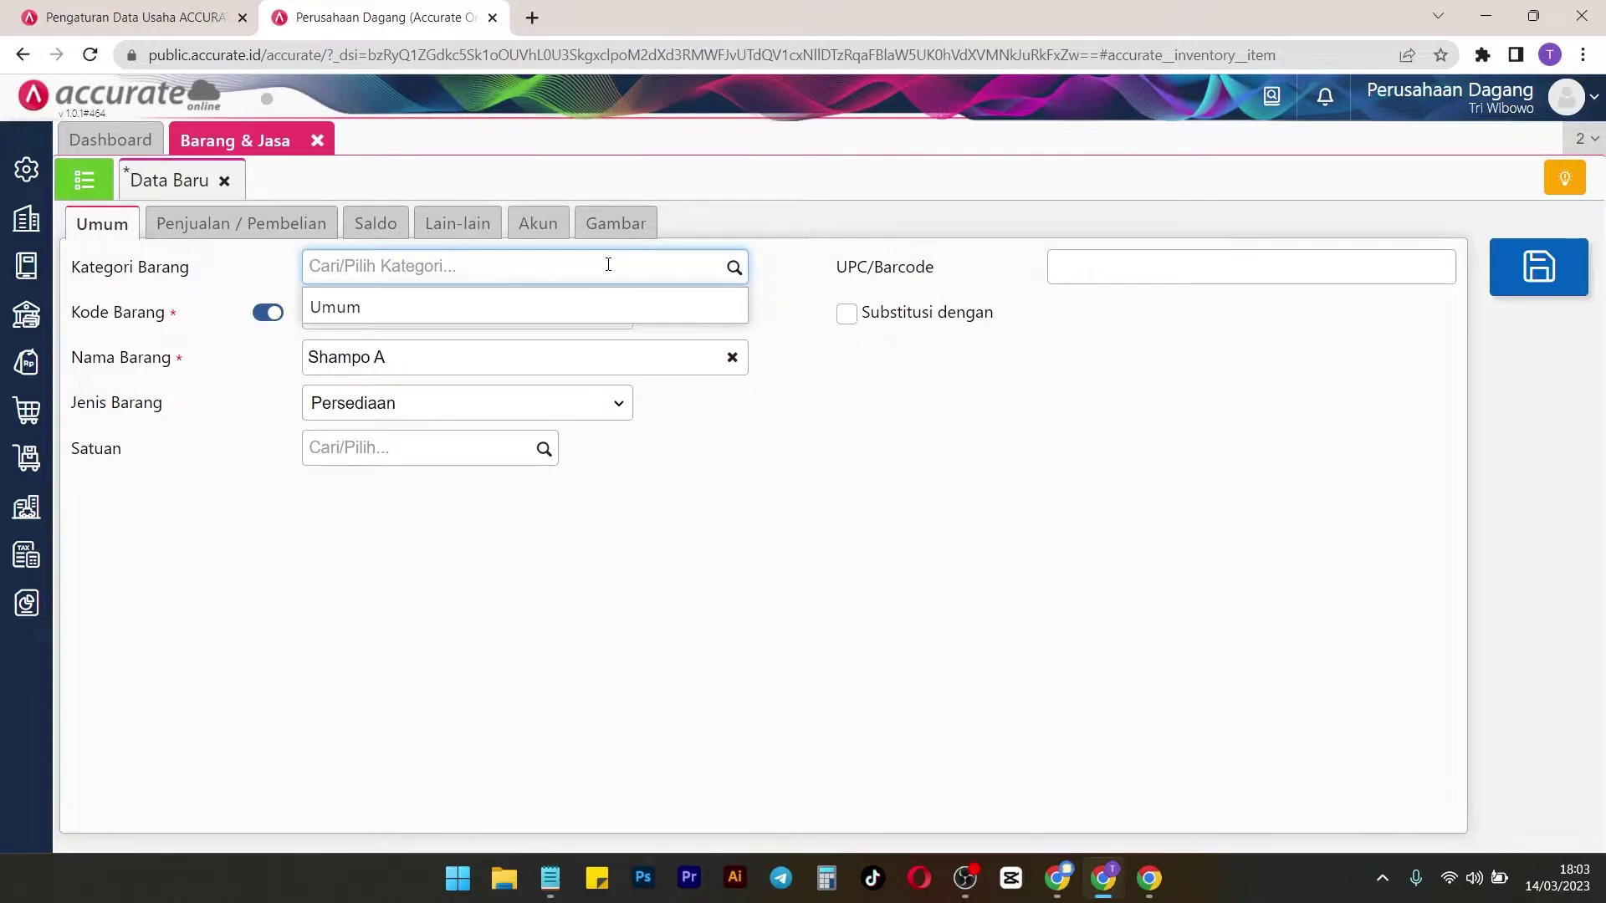
{"action": "type", "text": "Sh"}
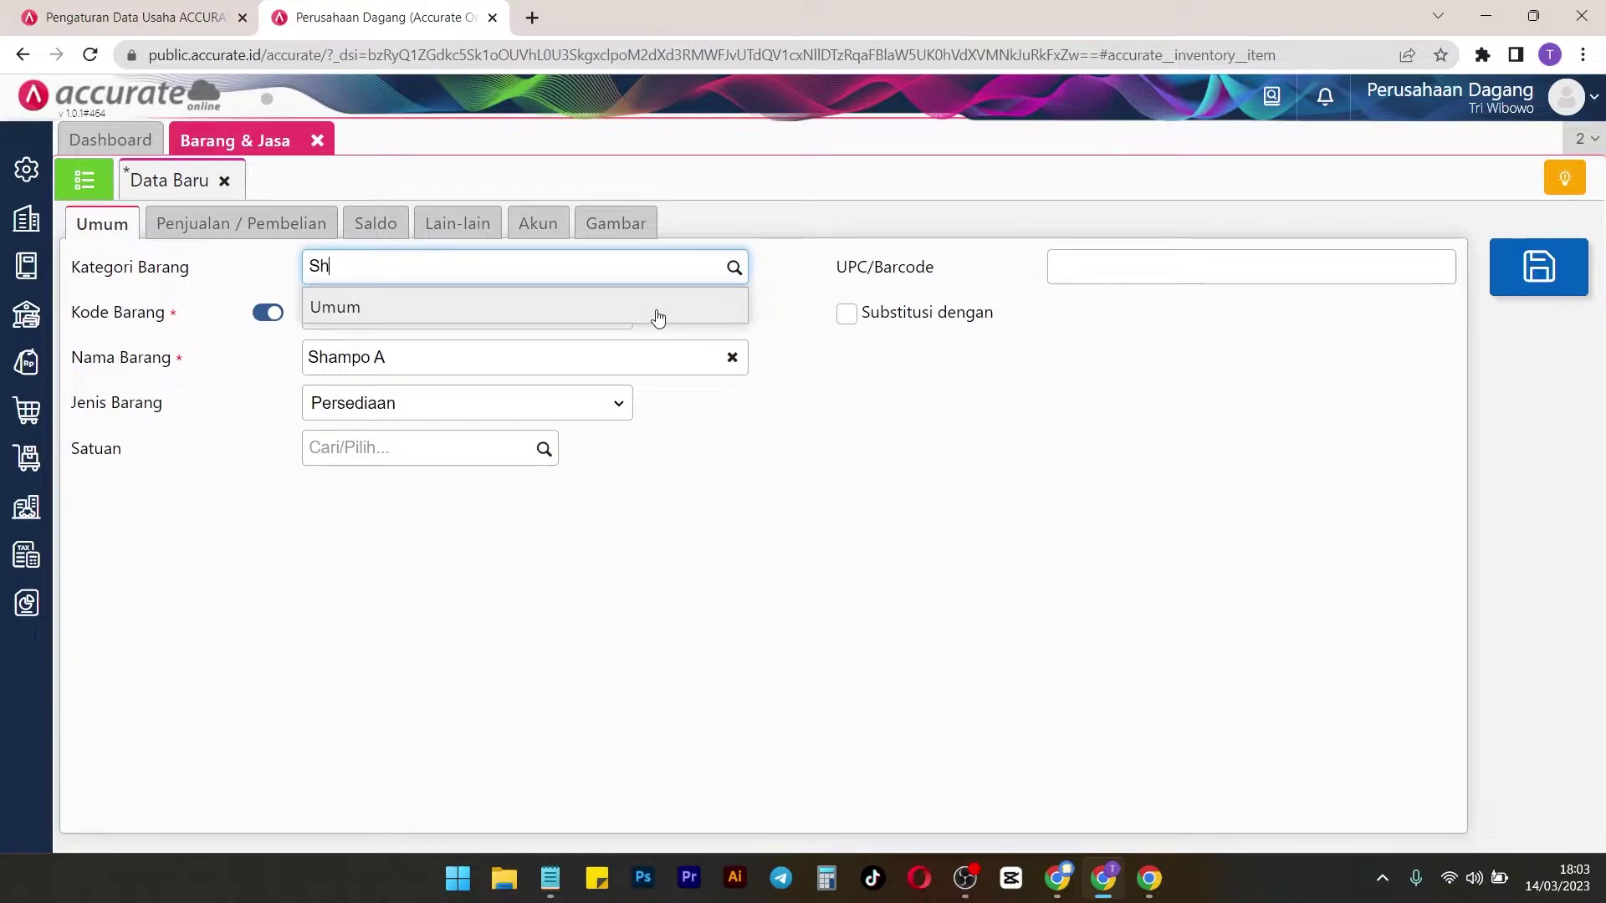
{"action": "type", "text": "ampo"}
{"action": "left_click", "coordinate": [537, 350]}
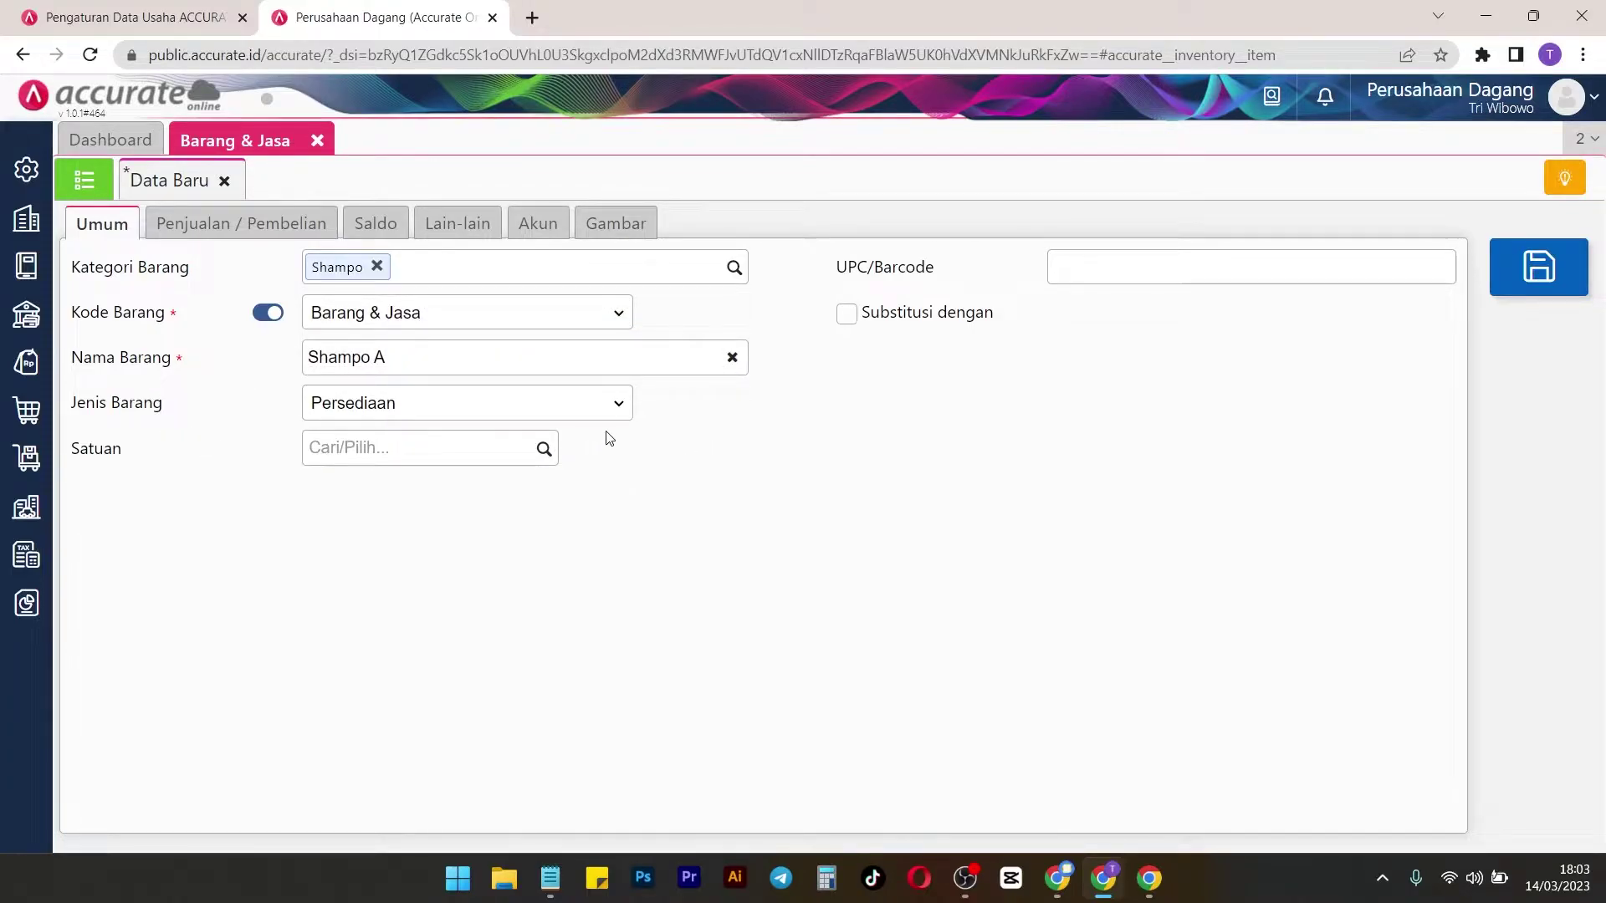
Set the item's Jenis Barang to Persediaan and its base unit to PCS
{"action": "left_click", "coordinate": [619, 405]}
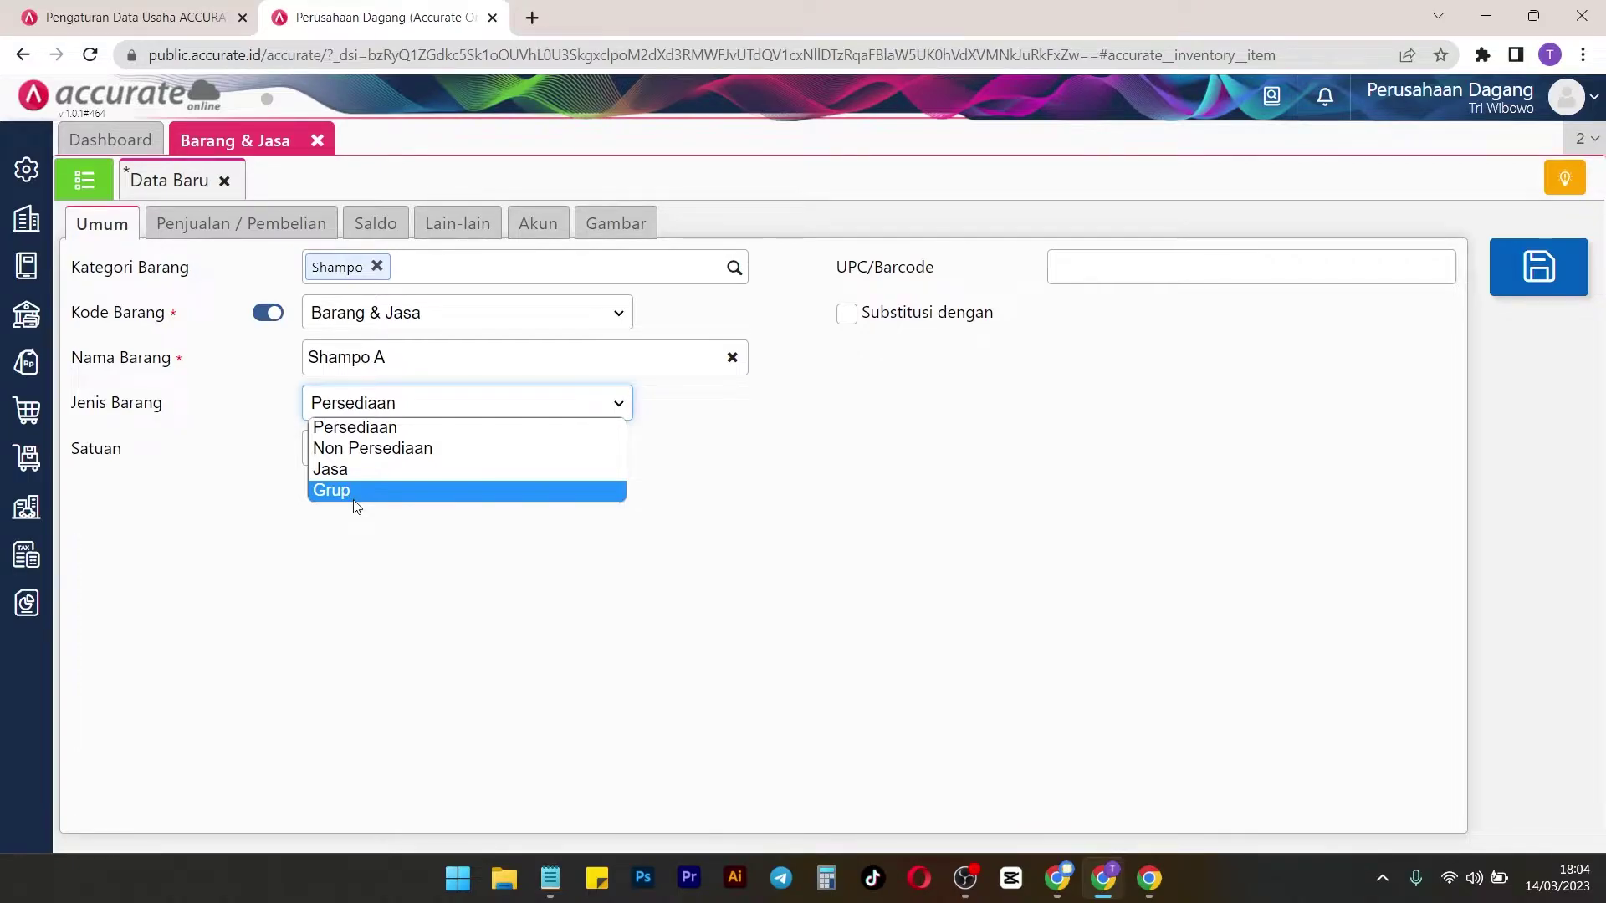
{"action": "left_click", "coordinate": [361, 425]}
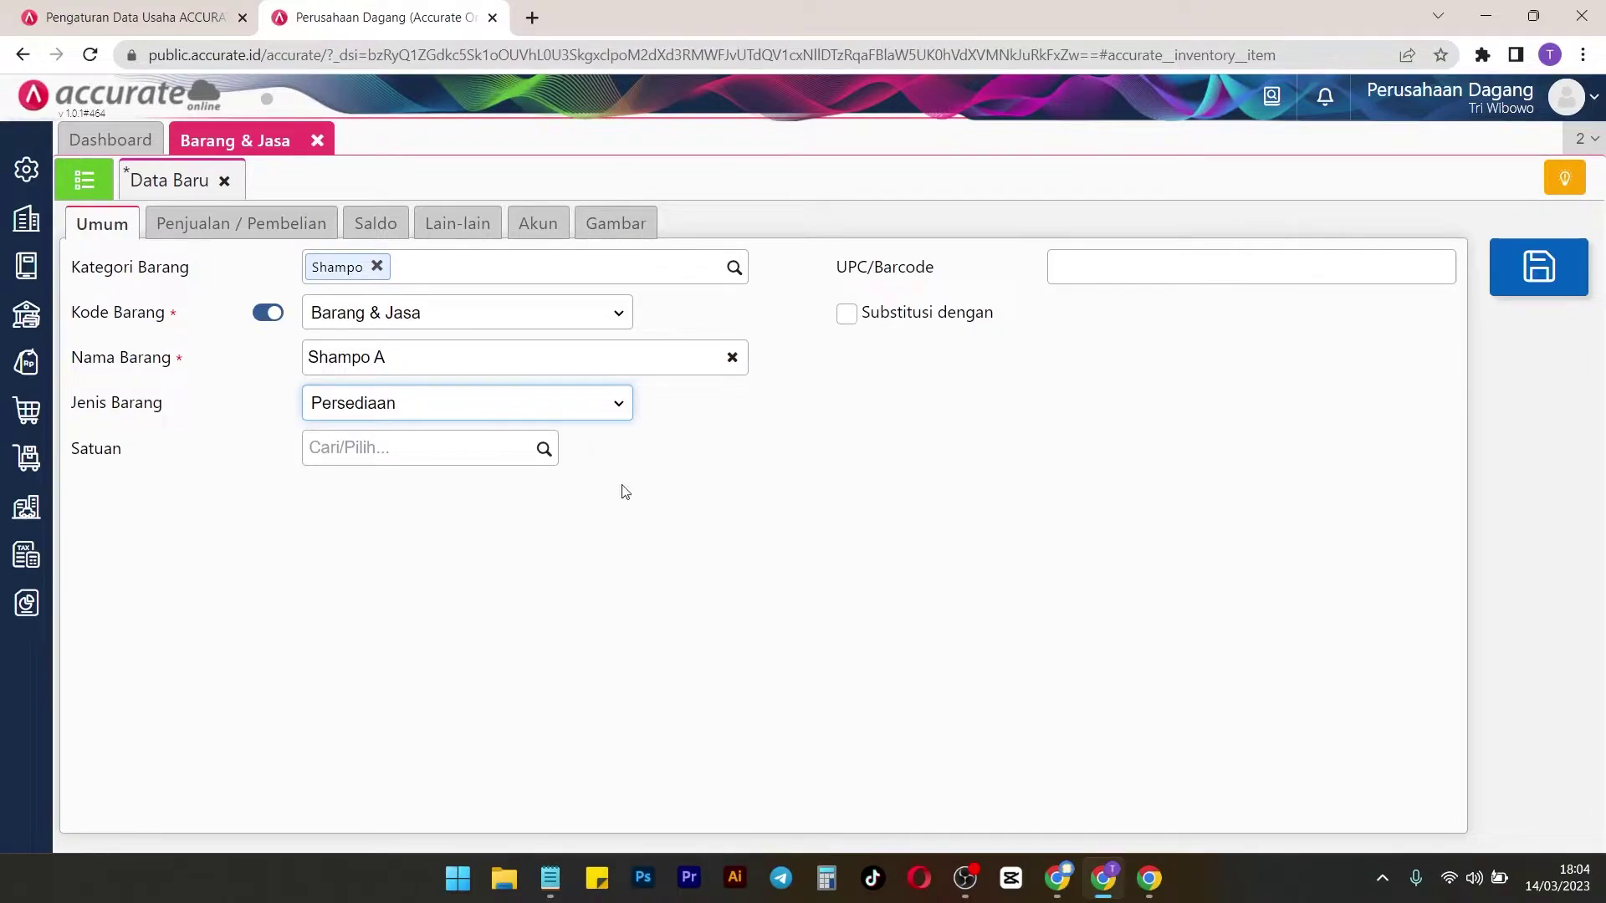
{"action": "left_click", "coordinate": [549, 452]}
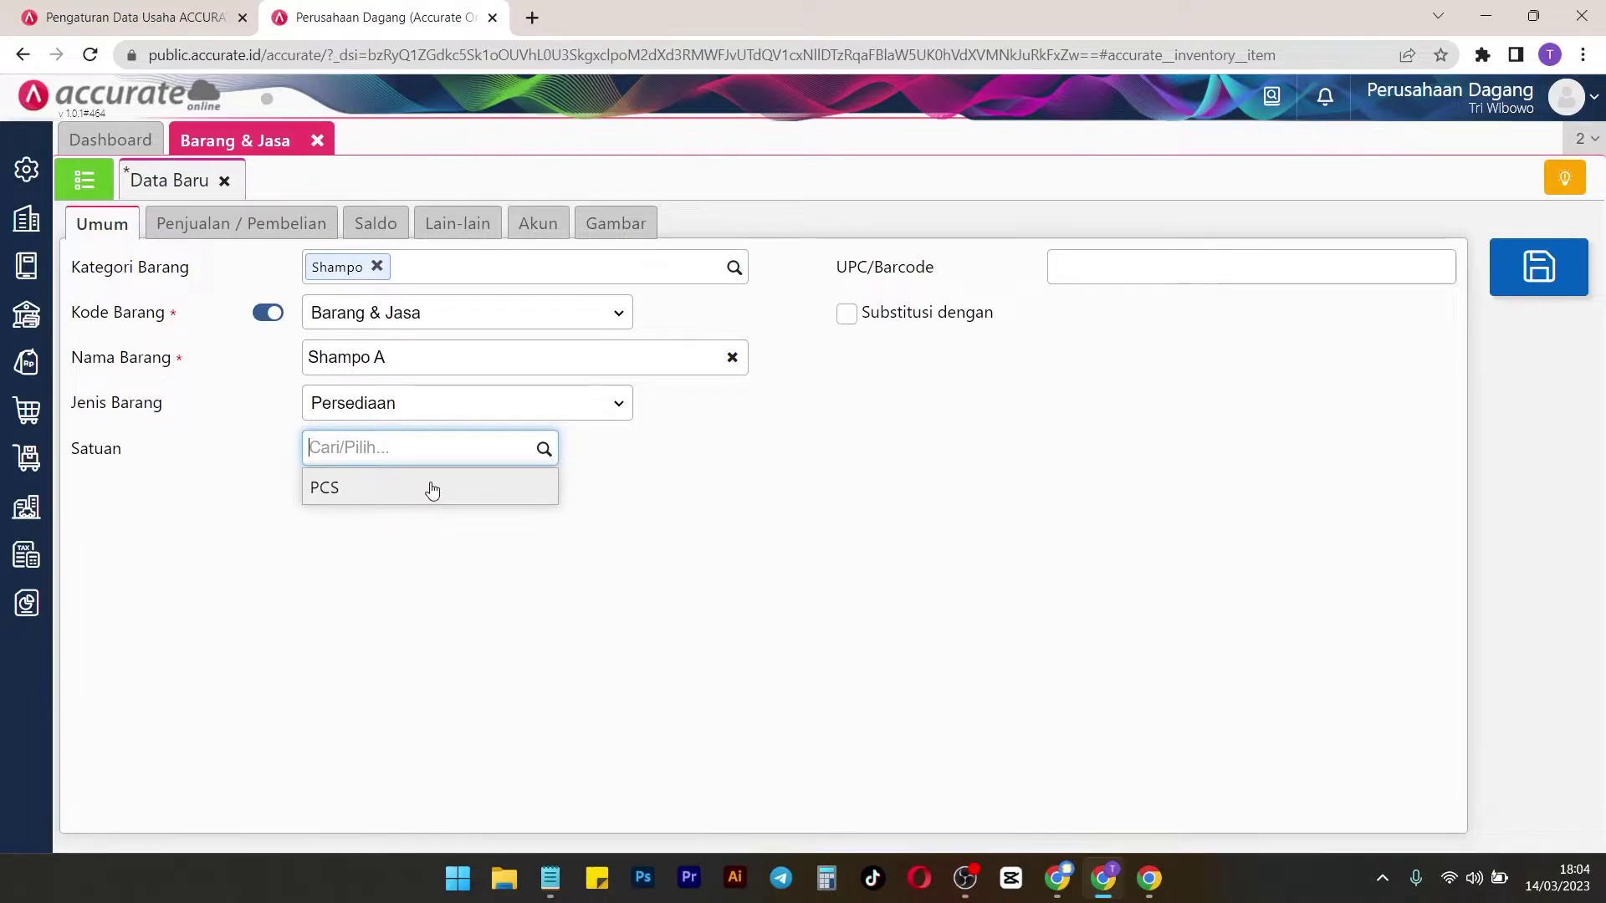
{"action": "left_click", "coordinate": [433, 487]}
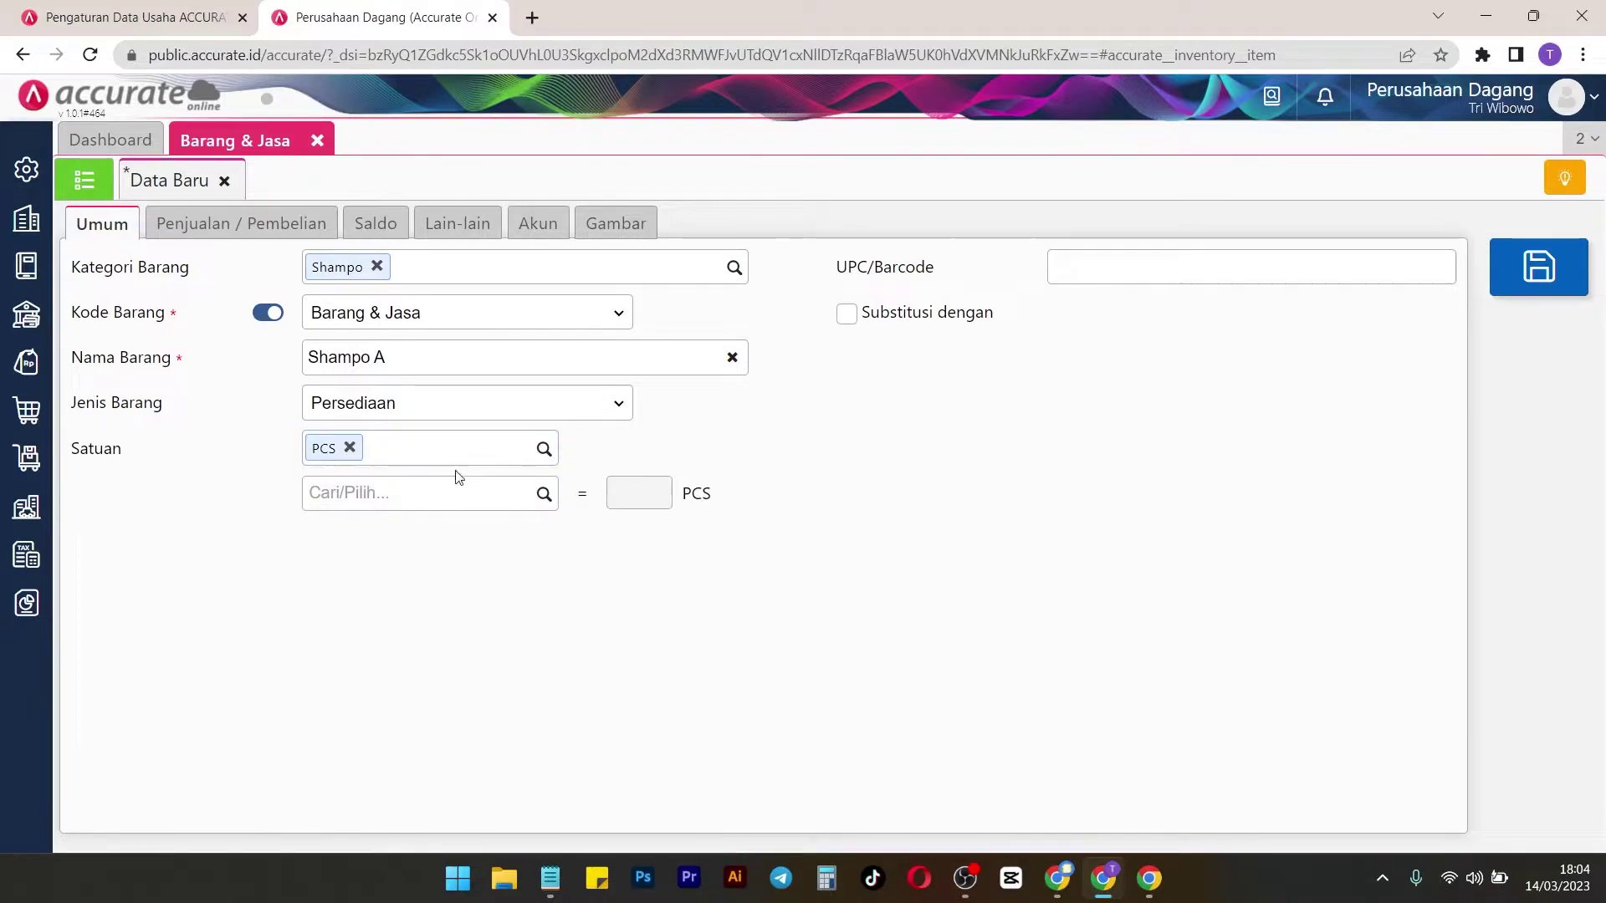
Add a new second unit named "Box" to the item, equal to 10 PCS
{"action": "left_click", "coordinate": [433, 501]}
{"action": "type", "text": "Box"}
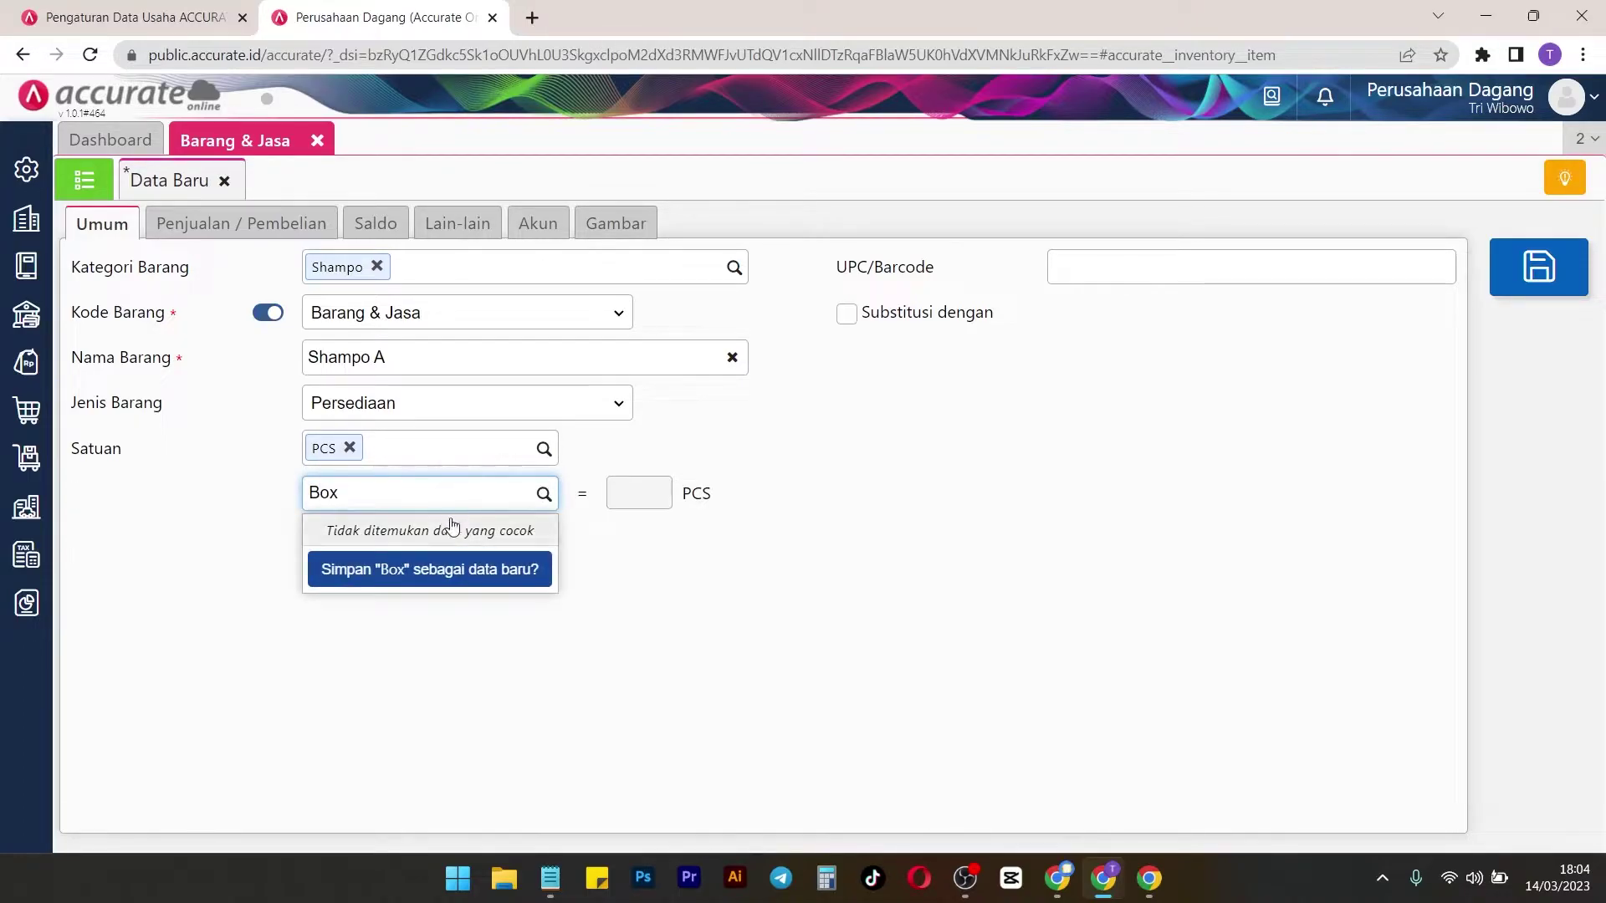
{"action": "left_click", "coordinate": [459, 568]}
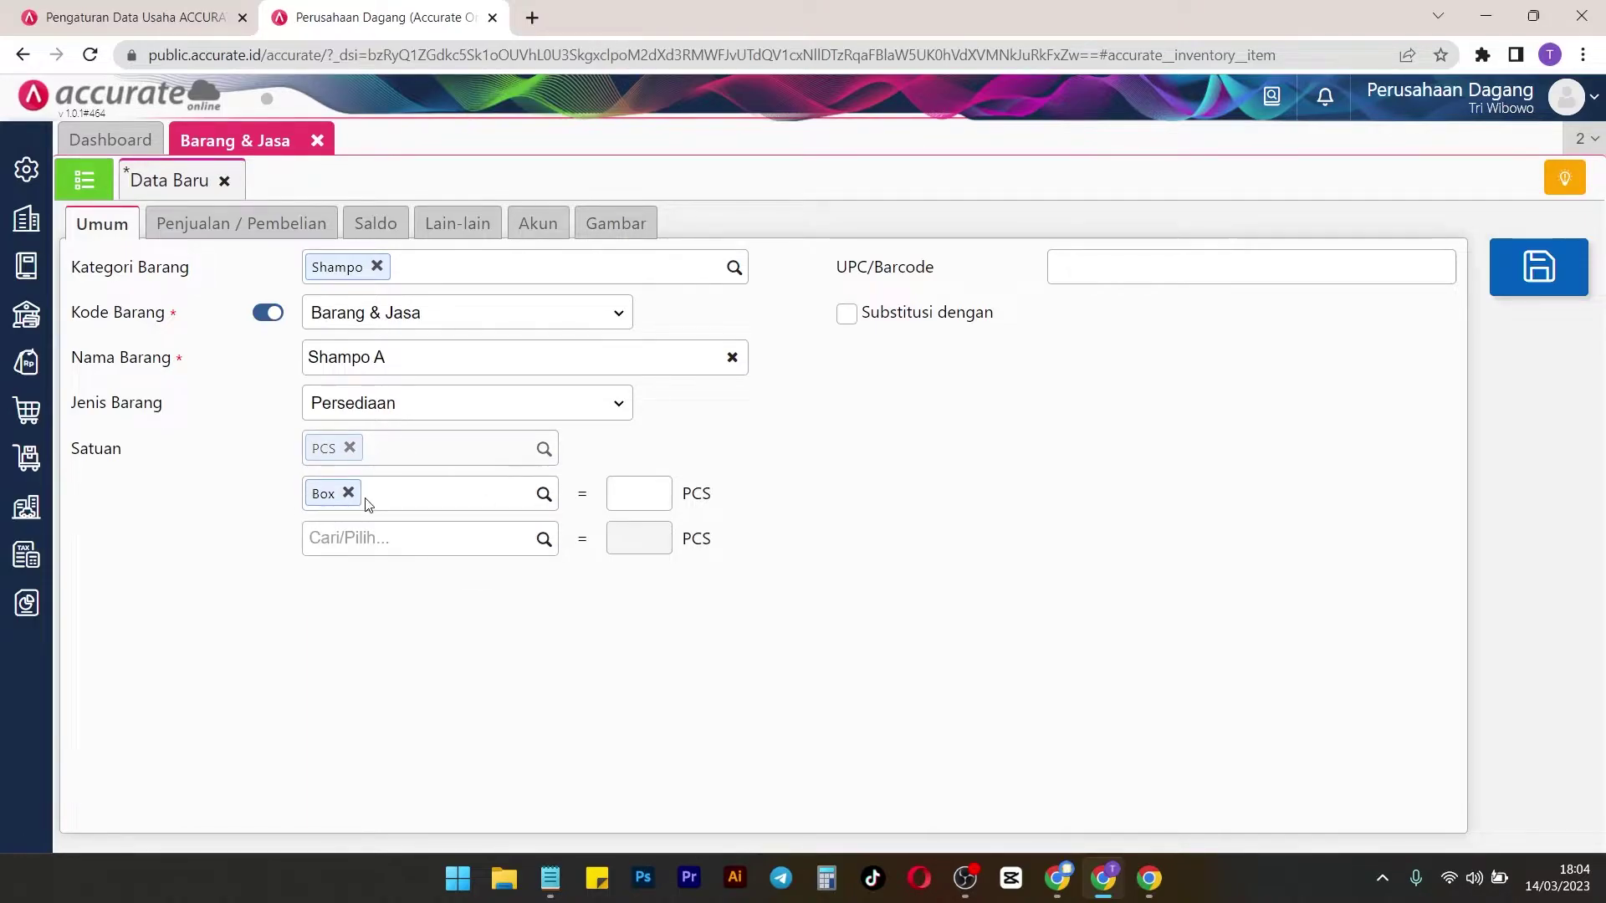
{"action": "left_click", "coordinate": [658, 494]}
{"action": "type", "text": "10"}
{"action": "left_click", "coordinate": [822, 499]}
Enable Menerapkan Harga / Diskon Grosir in the item's sales information and check the available PPN options
{"action": "left_click", "coordinate": [263, 227]}
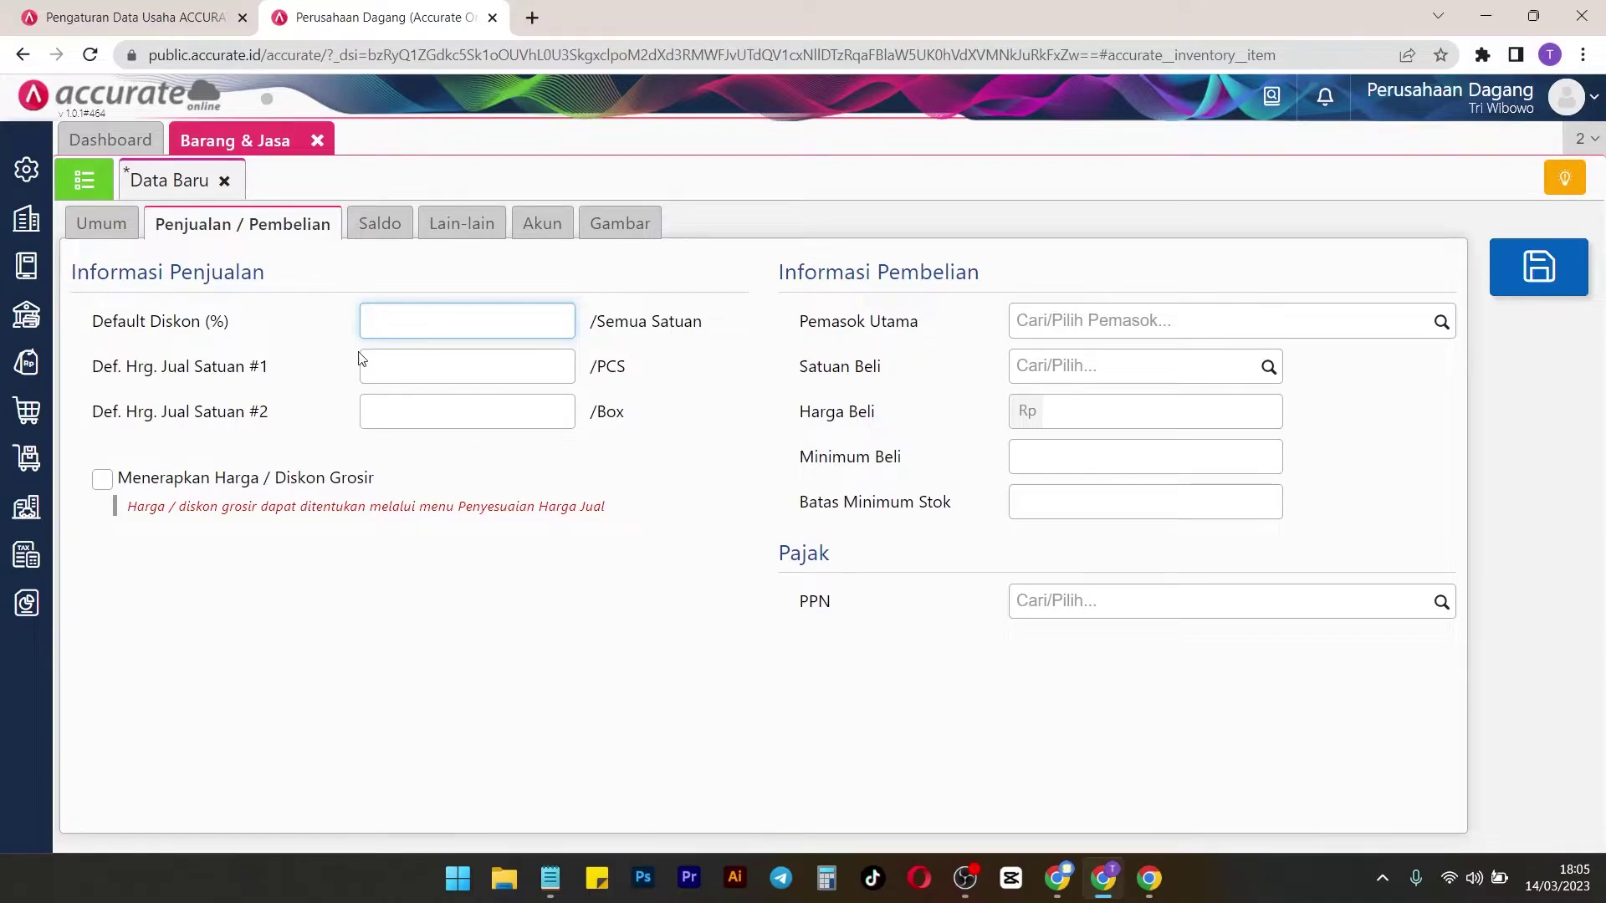
{"action": "left_click", "coordinate": [104, 481]}
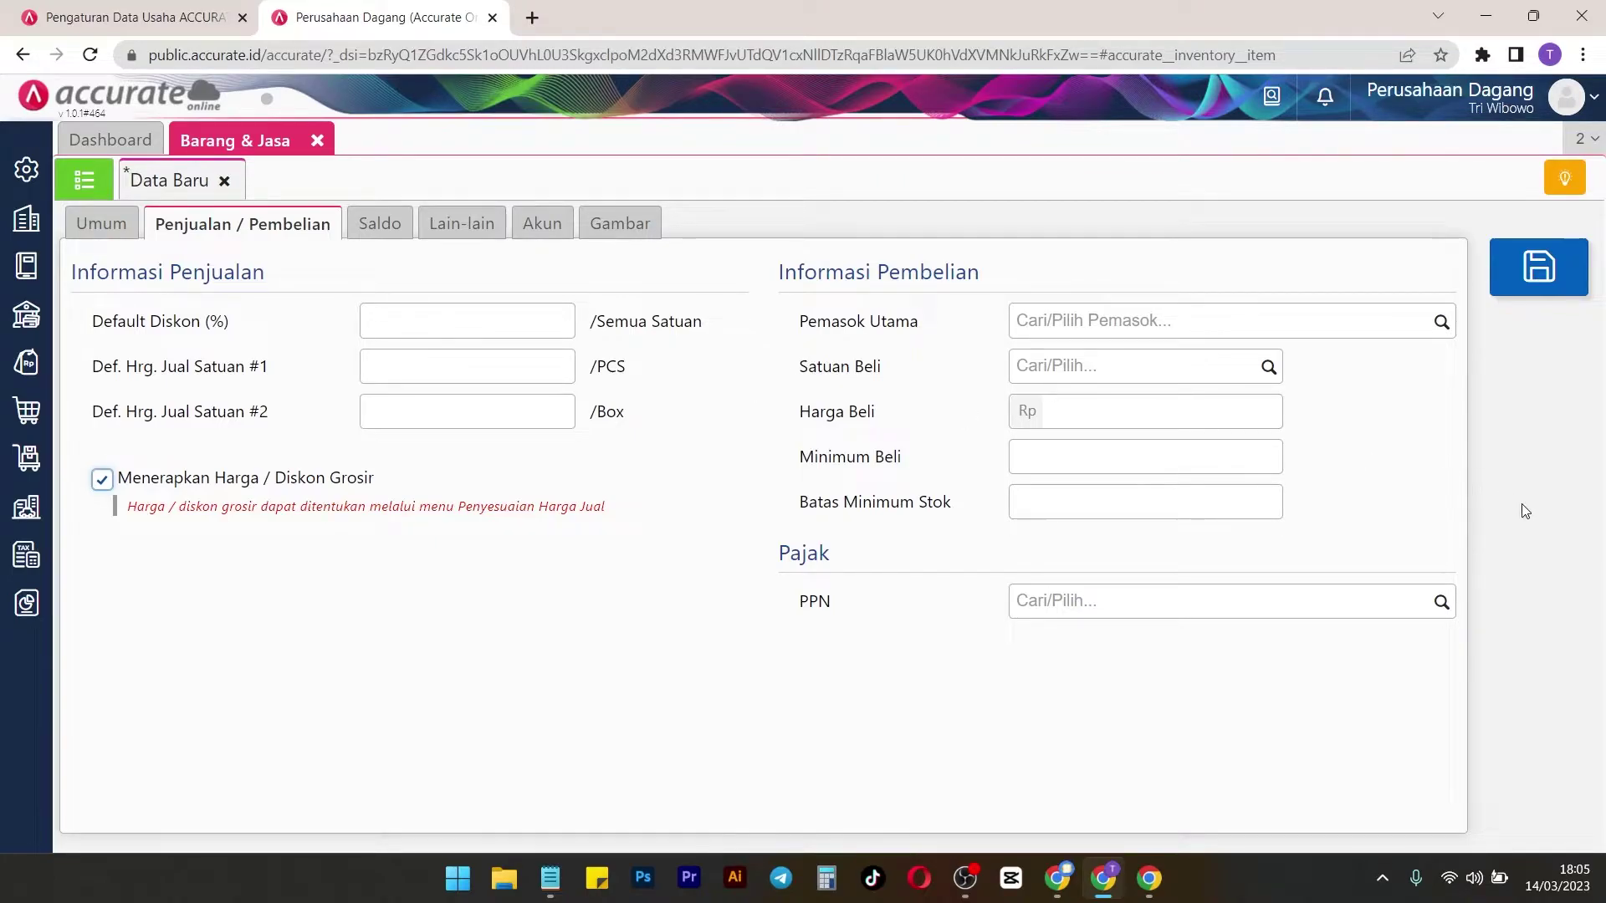
{"action": "left_click", "coordinate": [1445, 608]}
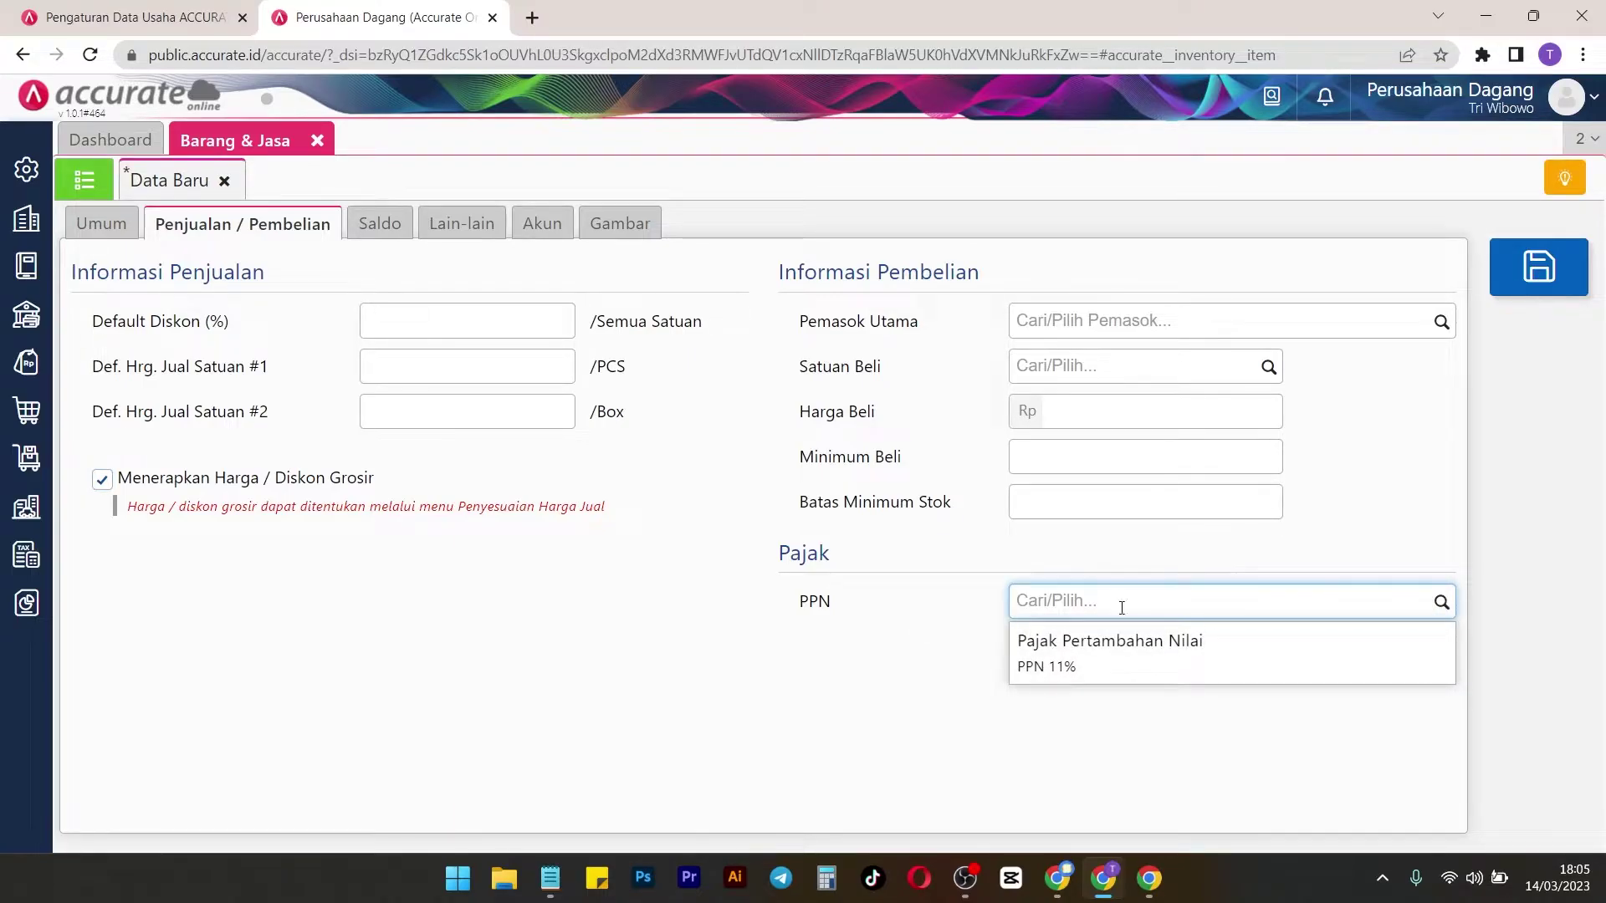
{"action": "left_click", "coordinate": [573, 614]}
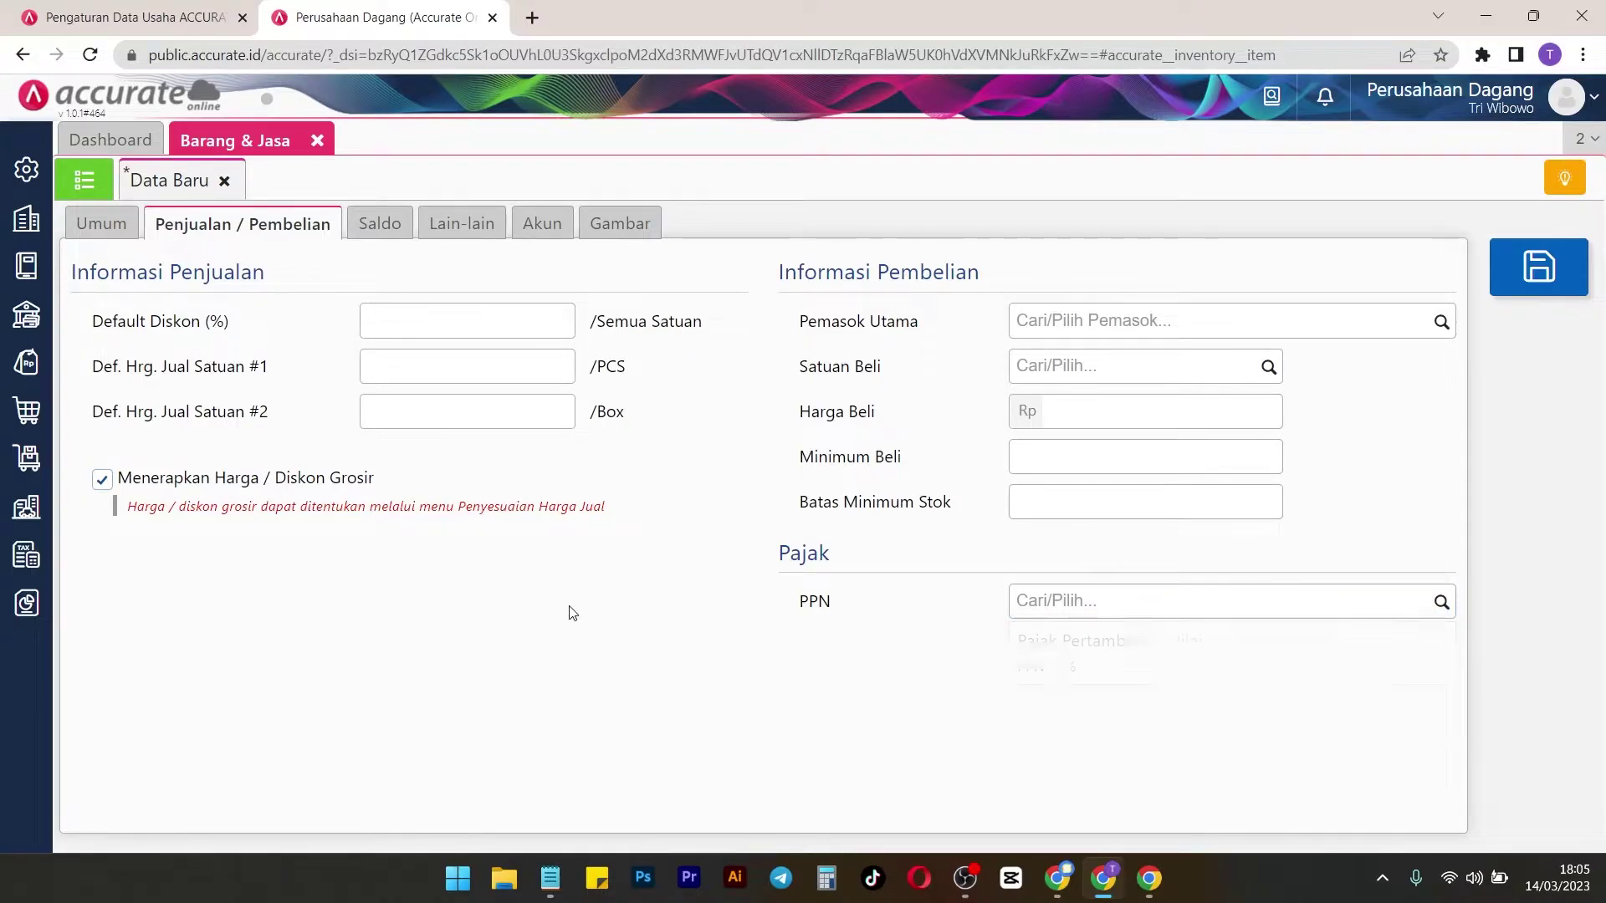
Check the item's Saldo Awal section, and enable serial number tracking (No. Seri) in its other details
{"action": "left_click", "coordinate": [380, 223]}
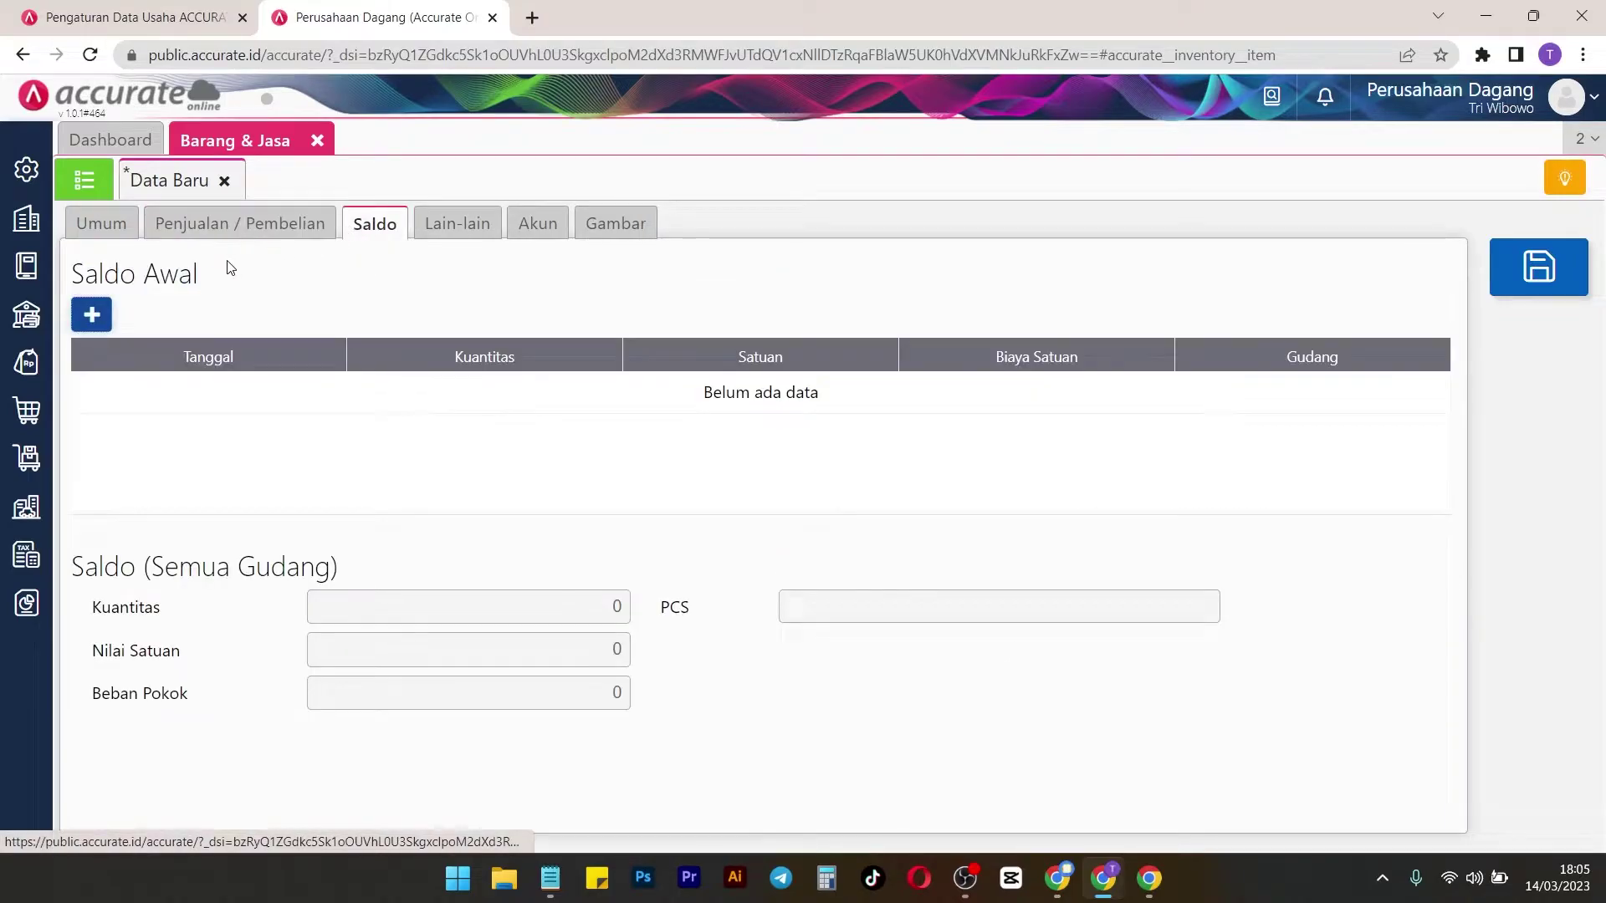
{"action": "left_click", "coordinate": [428, 227]}
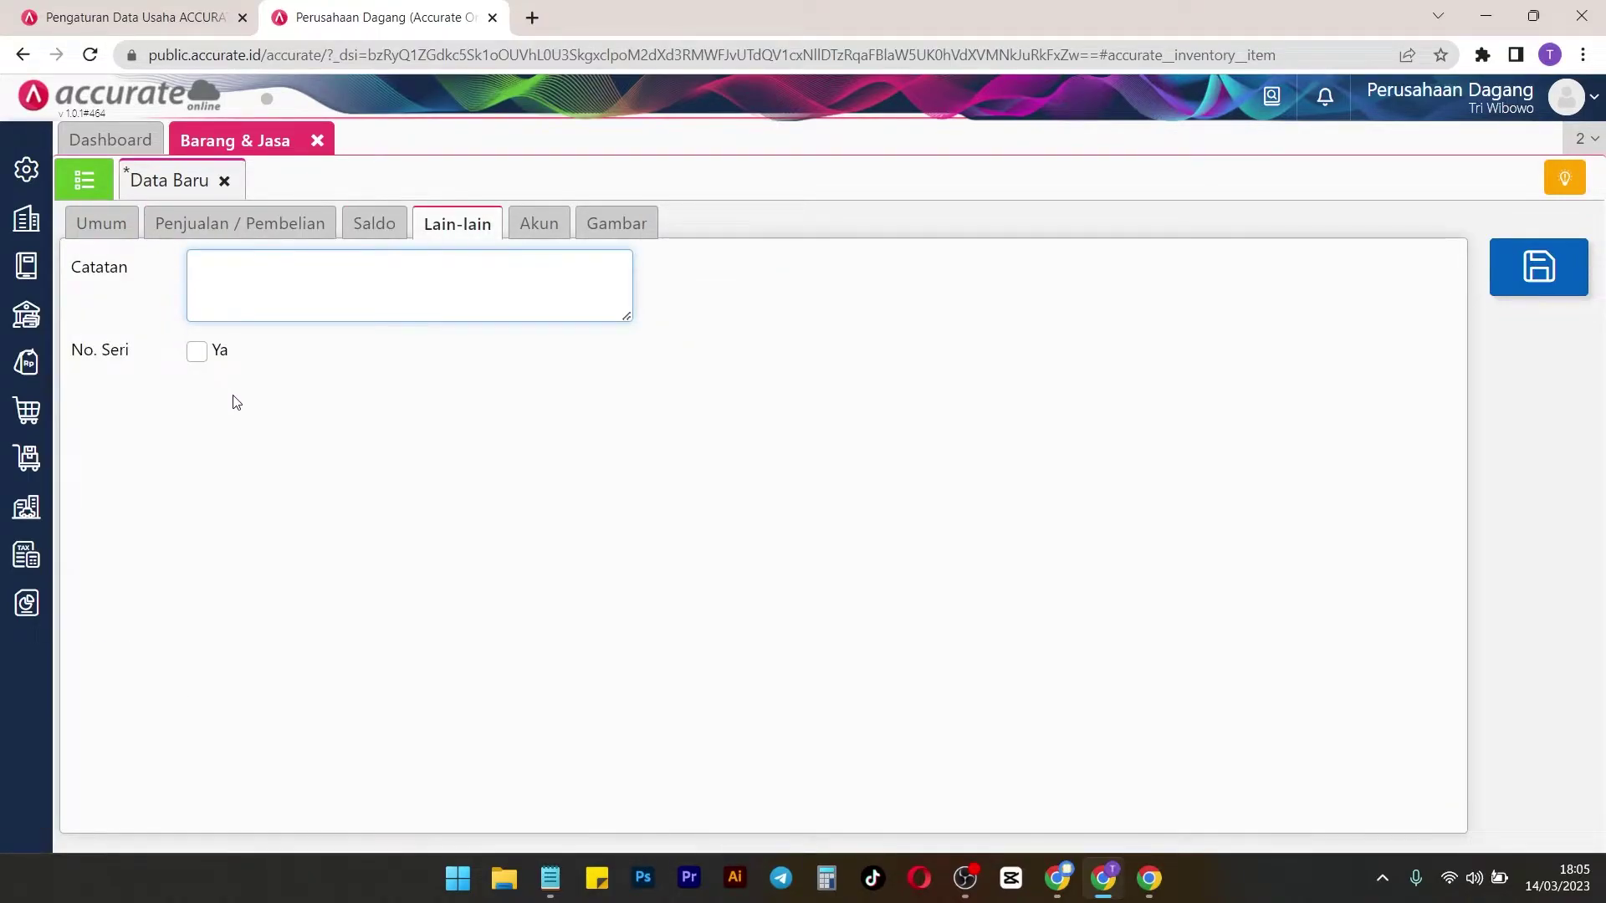
{"action": "left_click", "coordinate": [197, 353]}
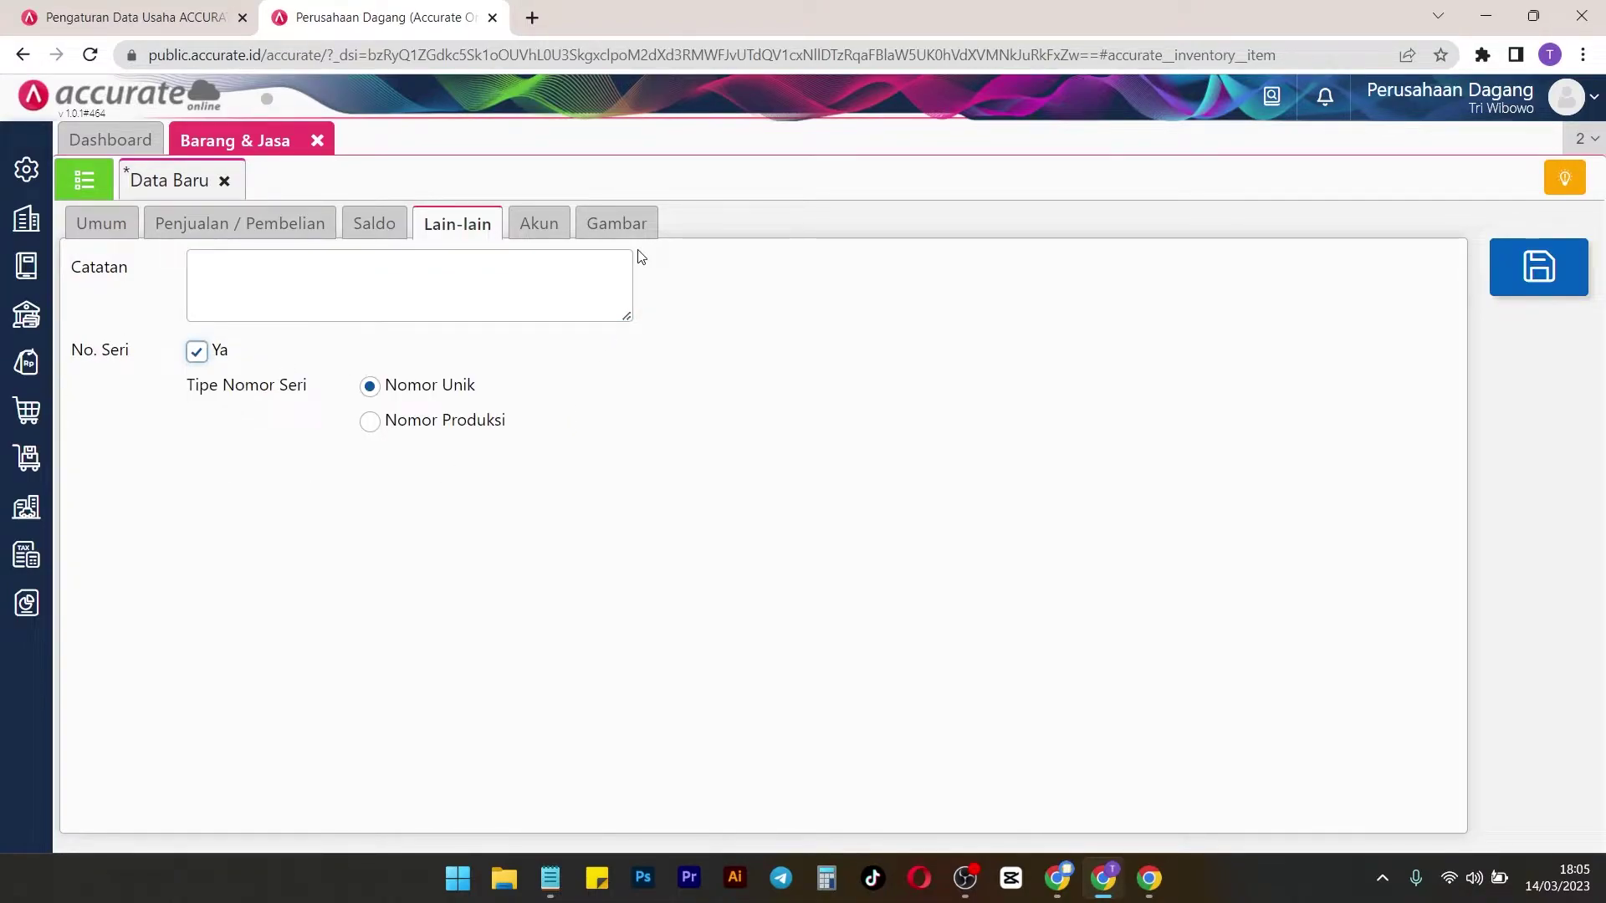
Review the item's default accounts and image section, and save the new item
{"action": "left_click", "coordinate": [539, 224]}
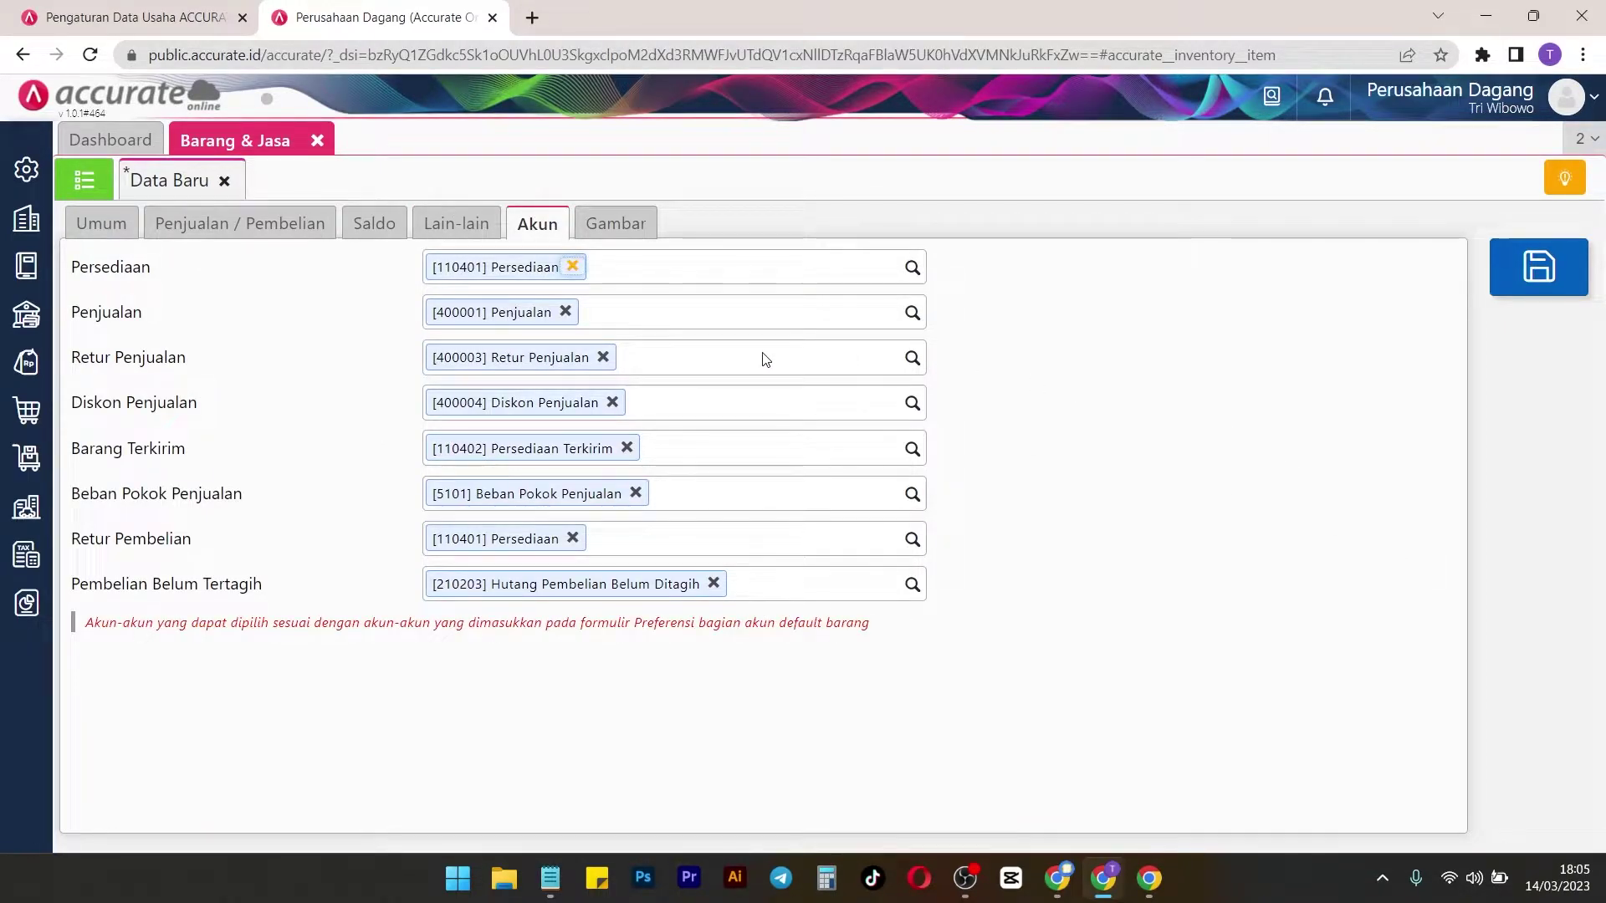
{"action": "left_click", "coordinate": [616, 224]}
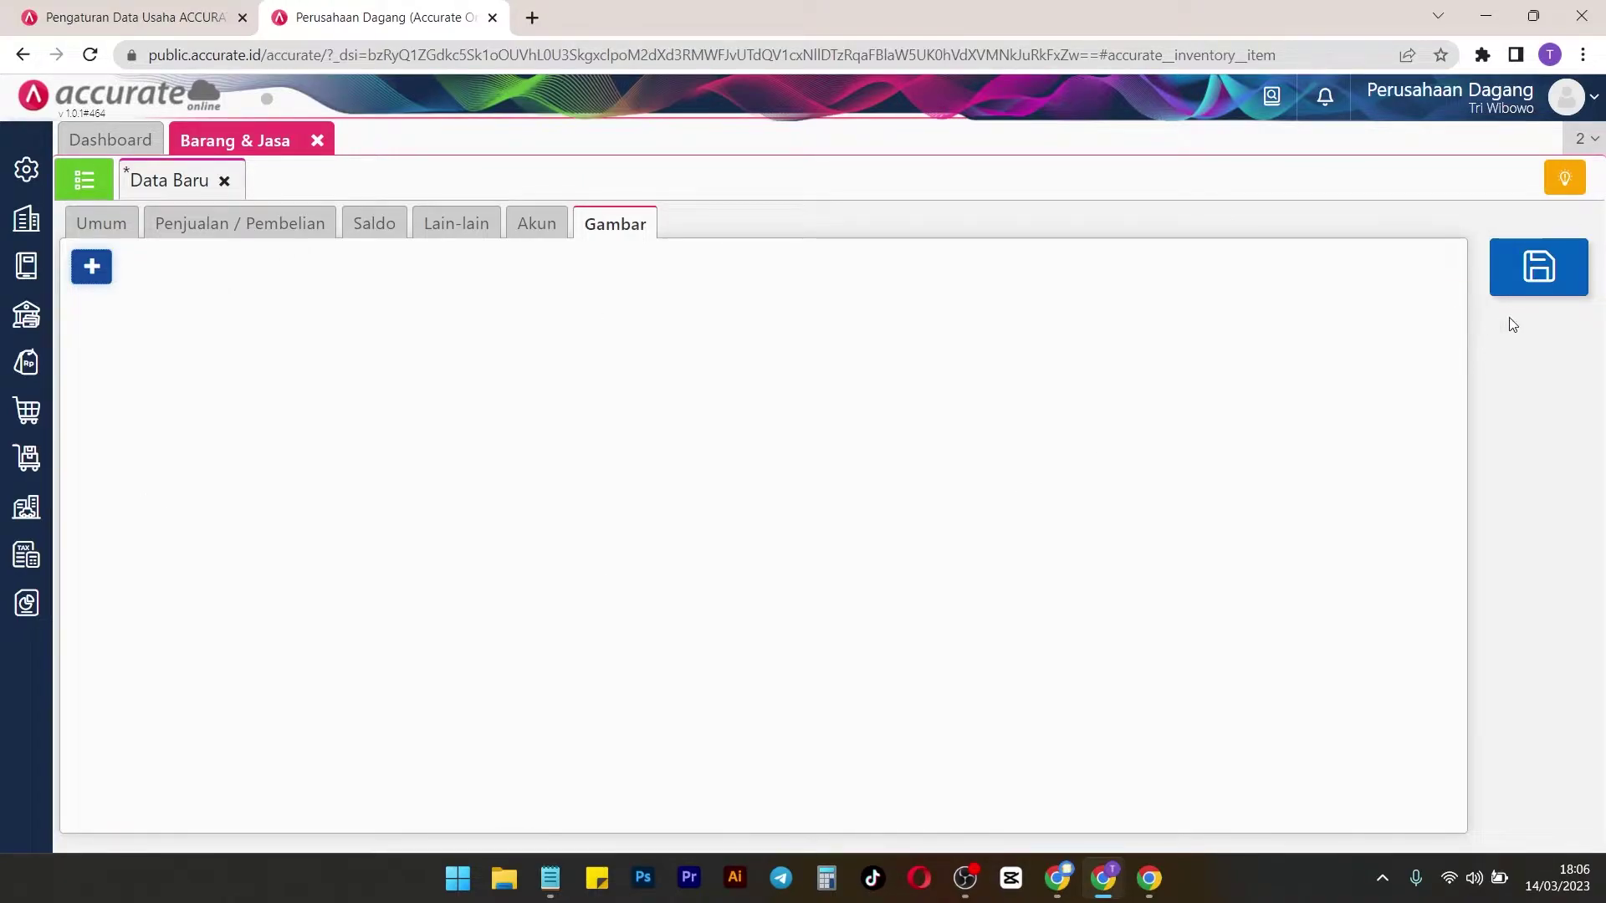
{"action": "left_click", "coordinate": [1554, 293]}
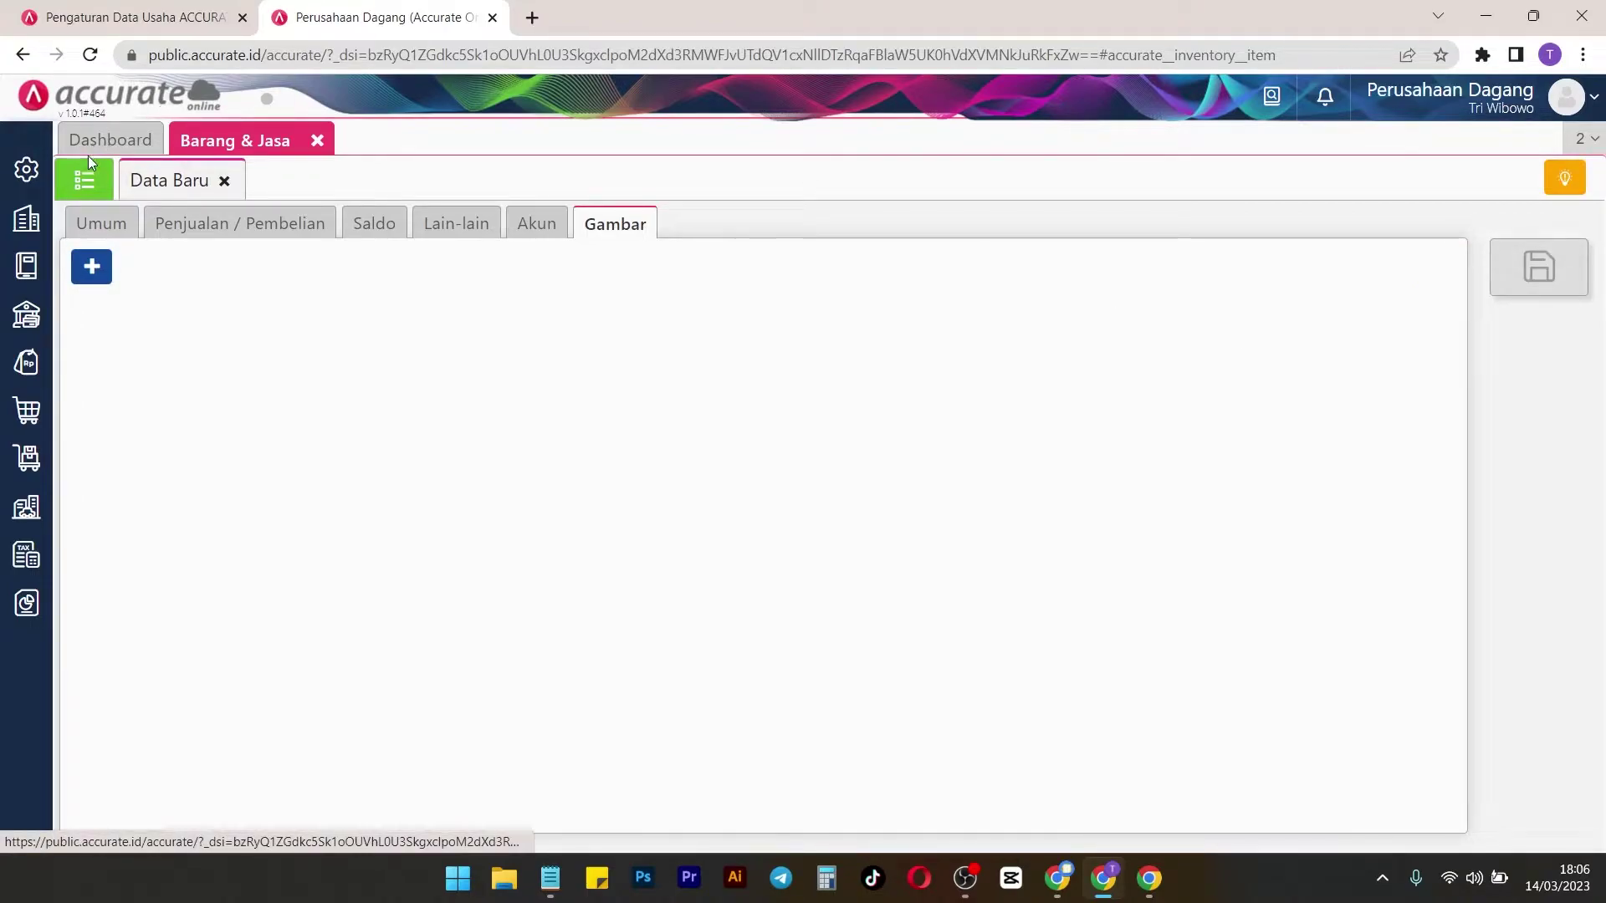
Check the item list, and start a new Permintaan Barang of type Beli Barang with Shampo A as its item
{"action": "left_click", "coordinate": [84, 189]}
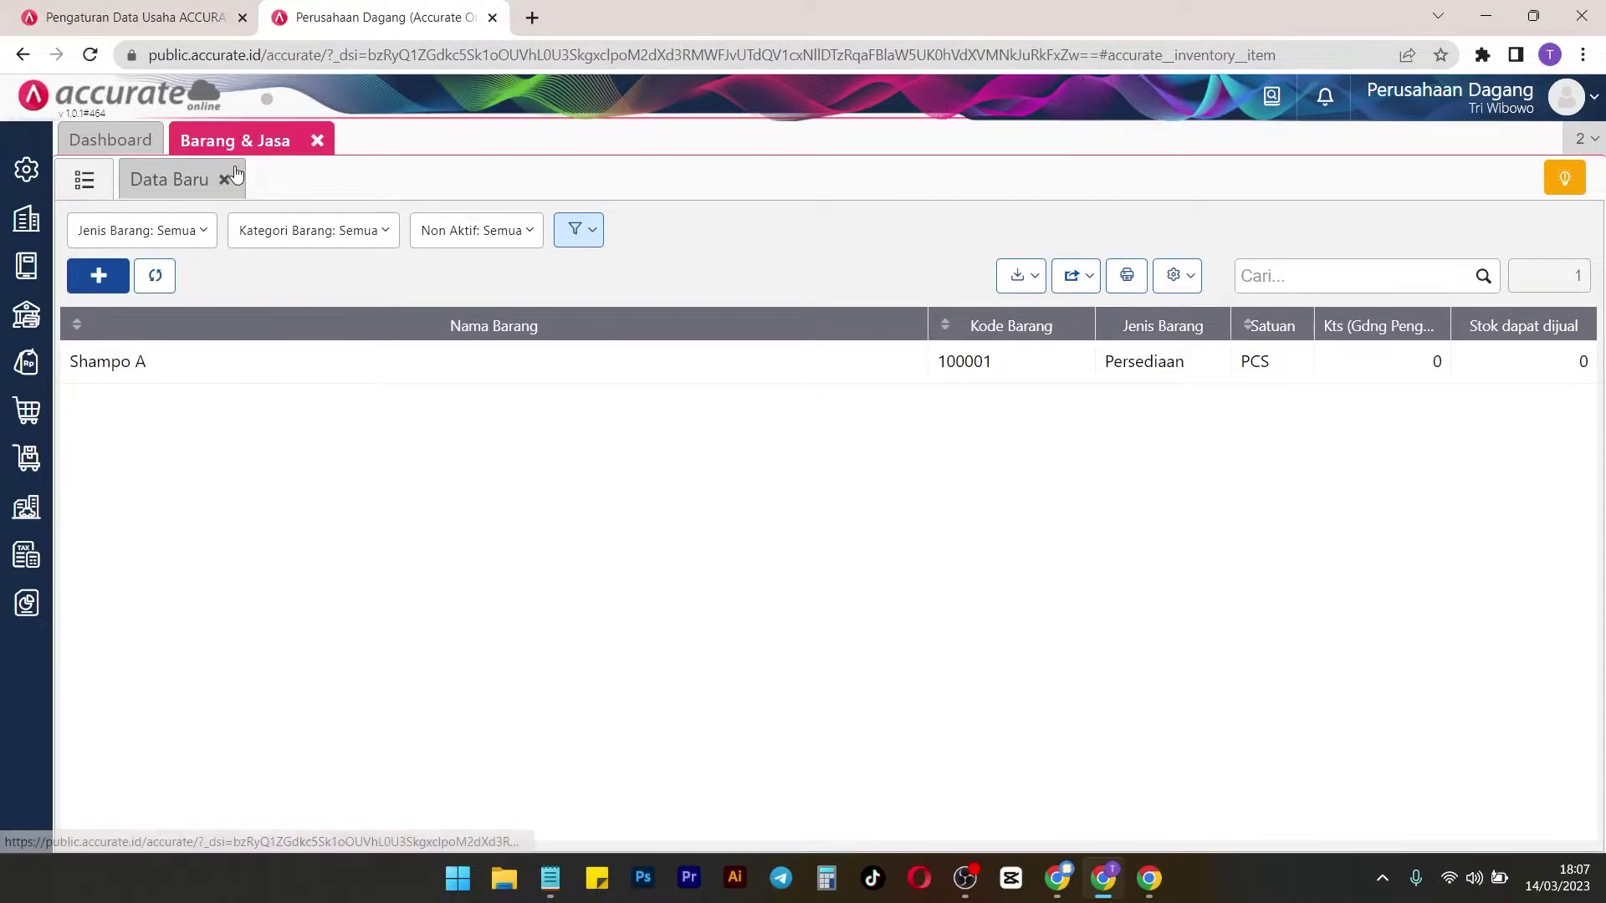
{"action": "left_click", "coordinate": [12, 413]}
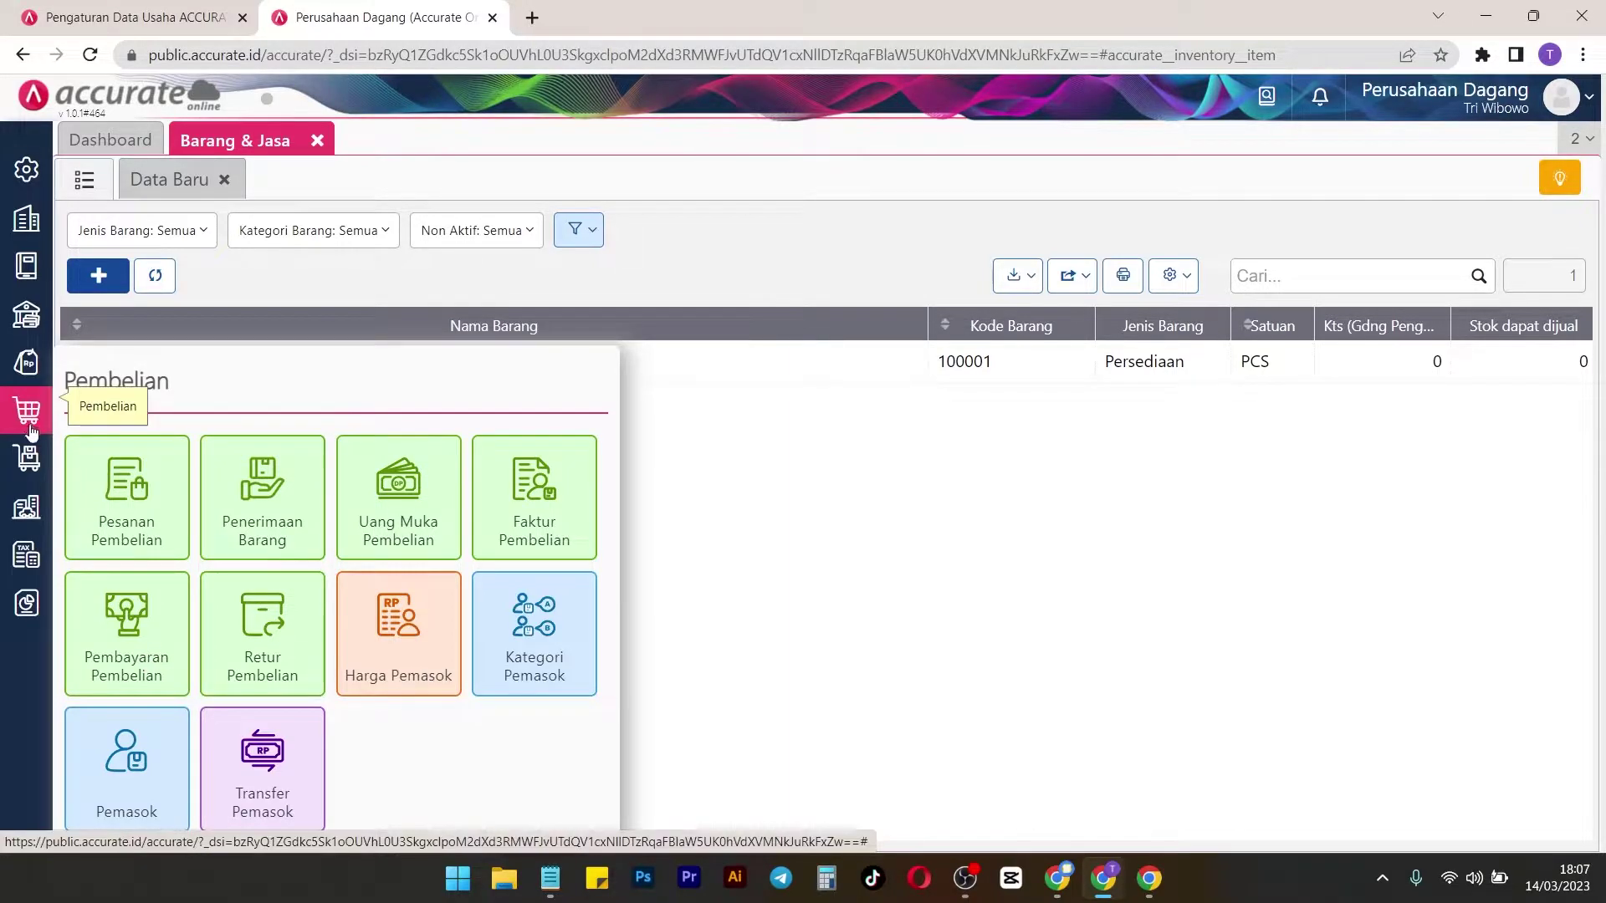
{"action": "left_click", "coordinate": [26, 458]}
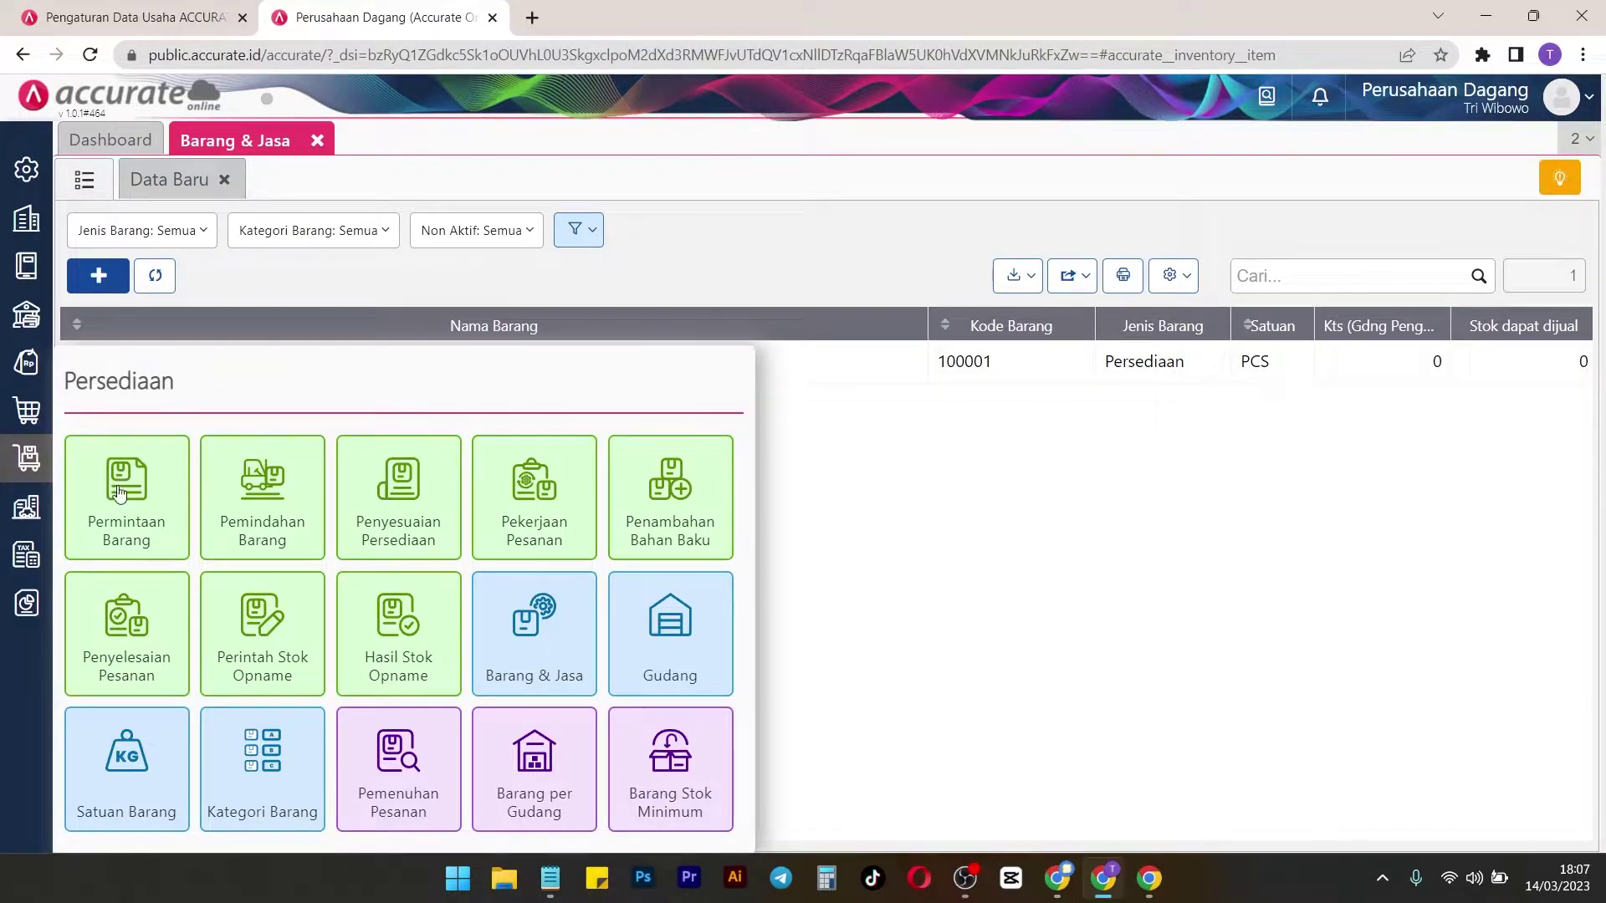
{"action": "left_click", "coordinate": [141, 507]}
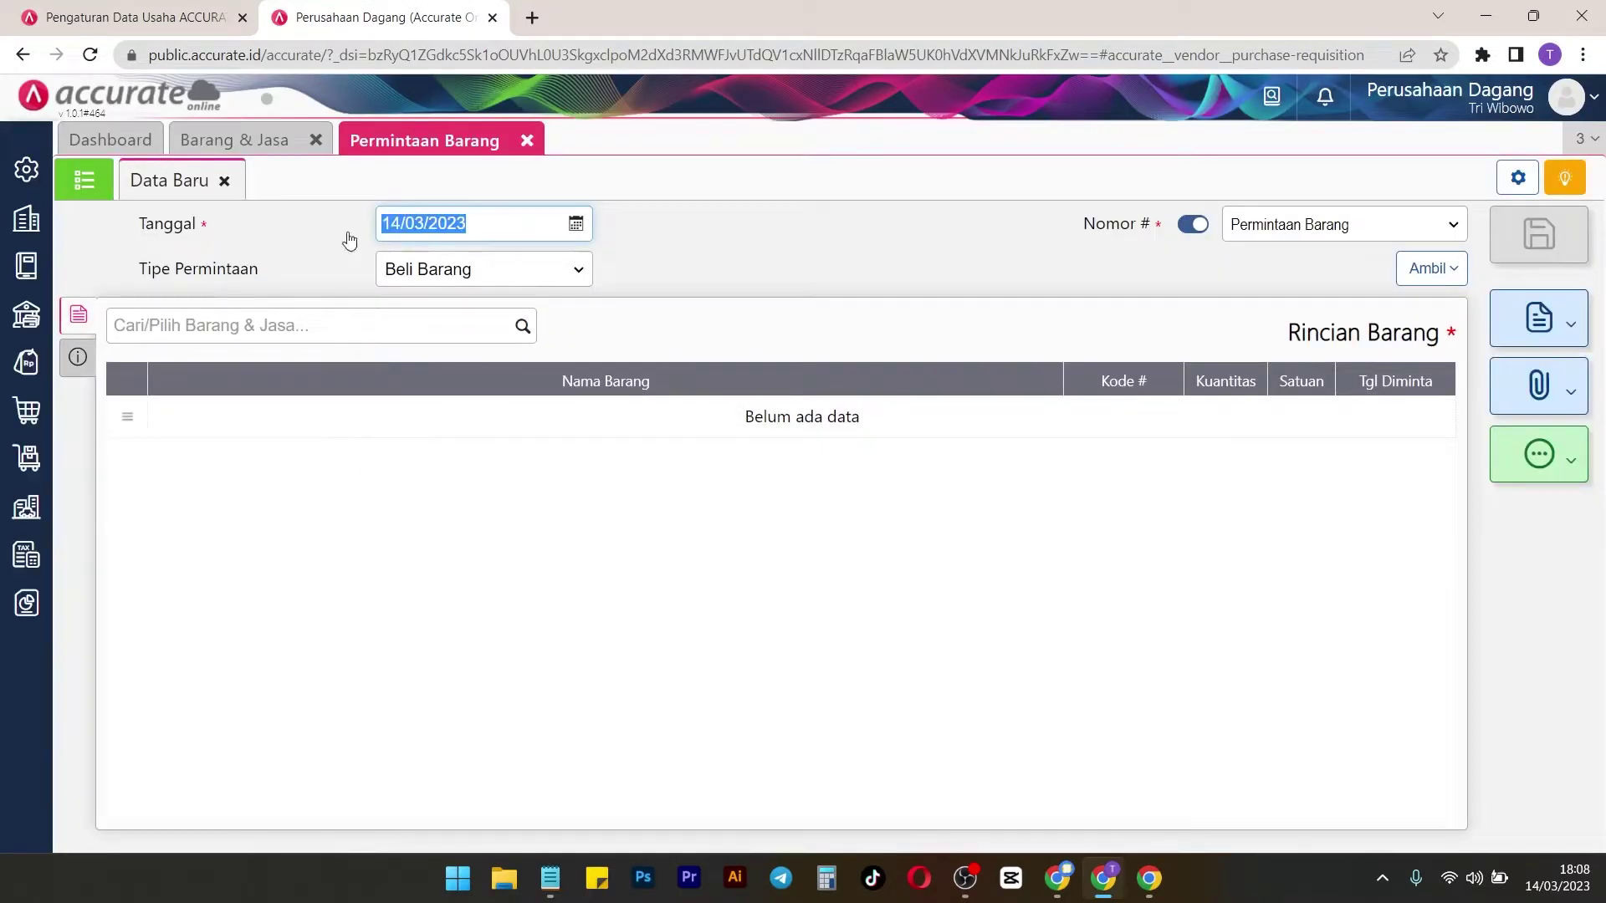
{"action": "left_click", "coordinate": [520, 330]}
{"action": "type", "text": "sha"}
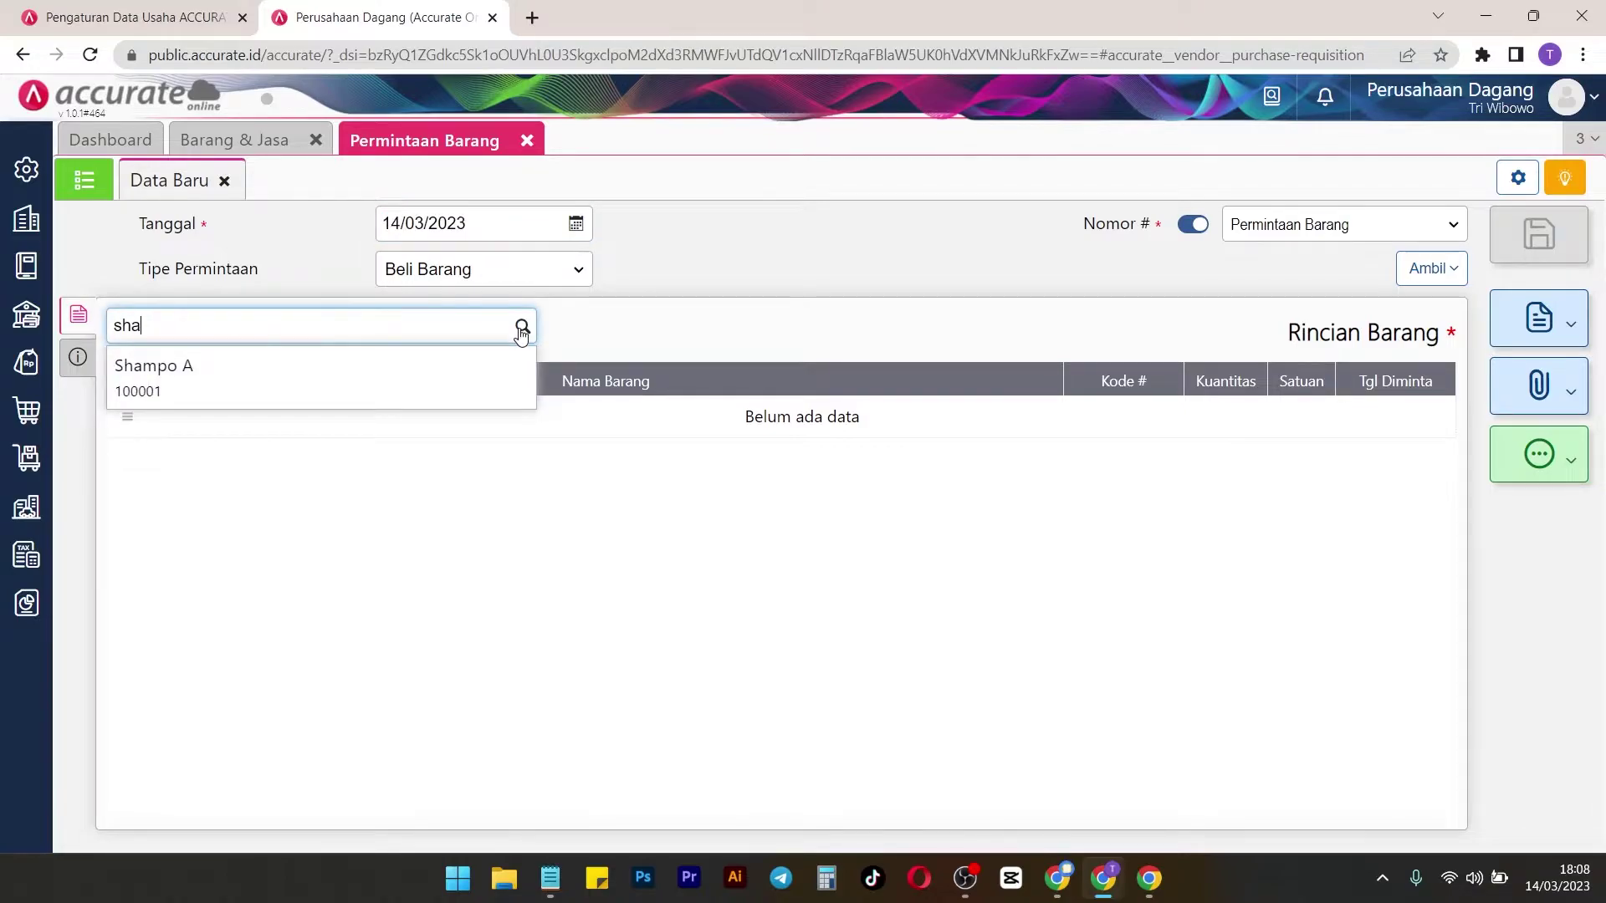
{"action": "left_click", "coordinate": [342, 384]}
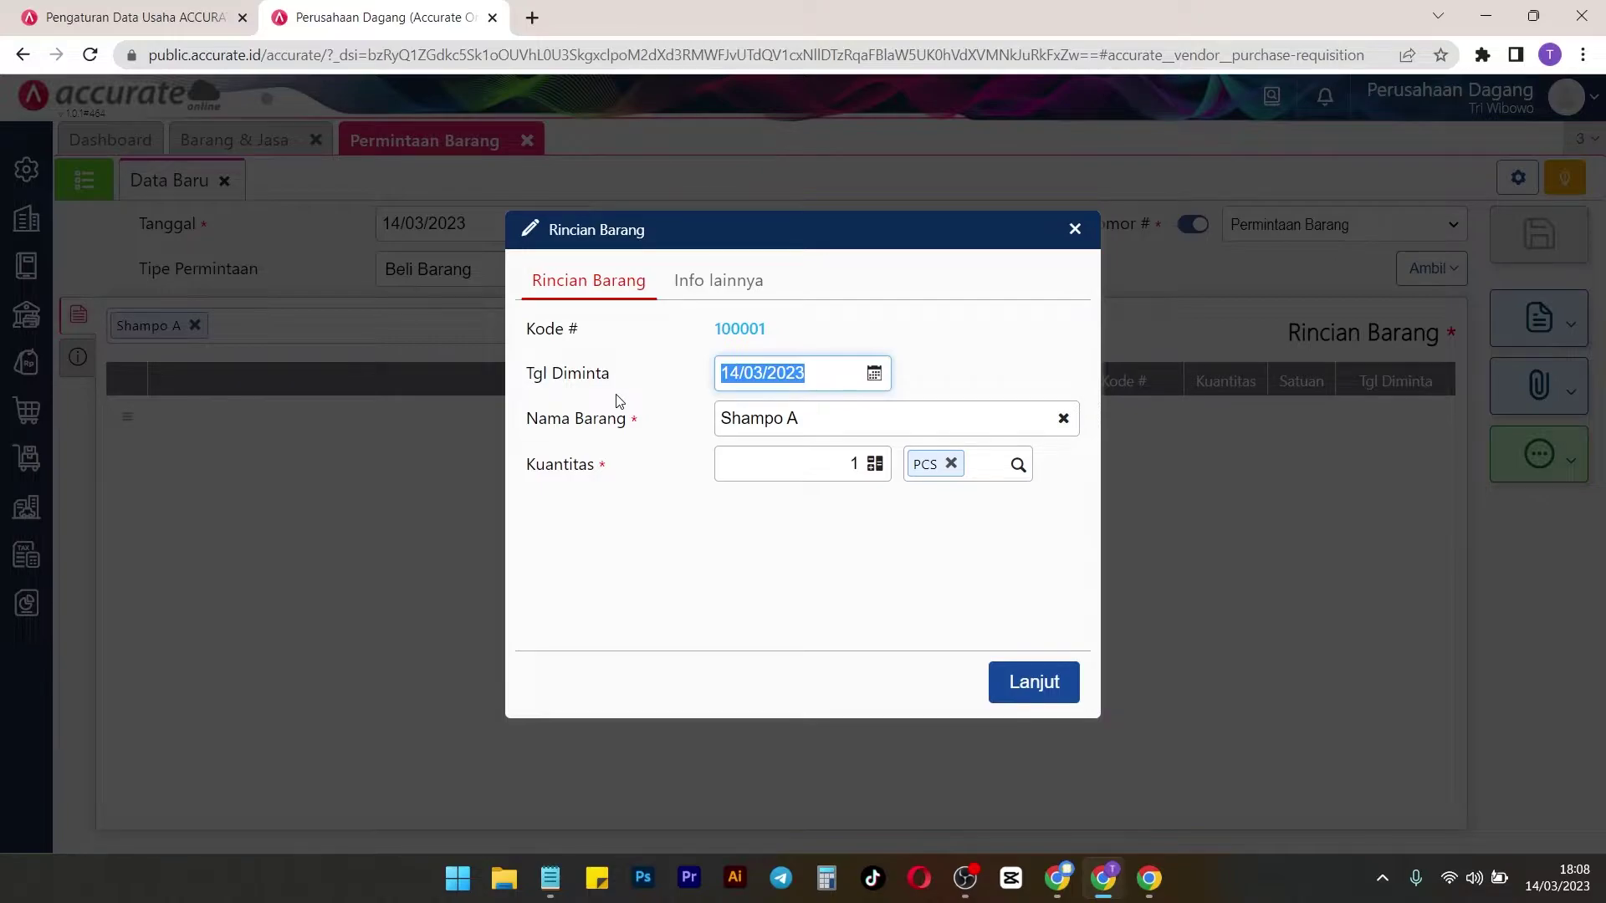
Set the requested quantity of Shampo A to 30 PCS and save the item request
{"action": "left_click", "coordinate": [844, 458]}
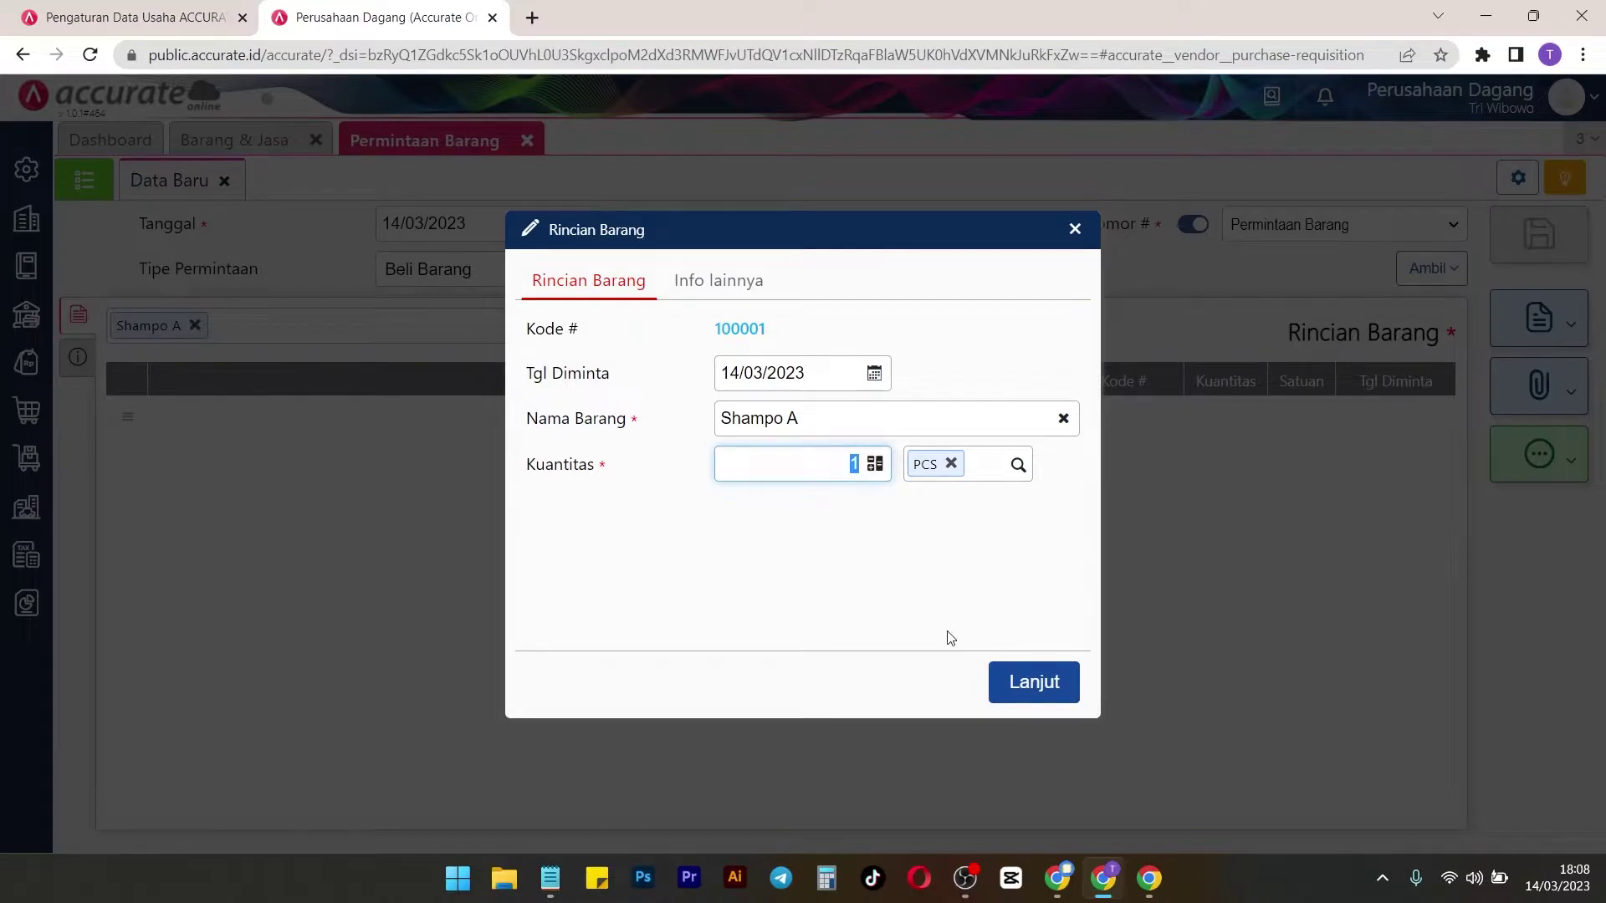
{"action": "type", "text": "30"}
{"action": "left_click", "coordinate": [956, 580]}
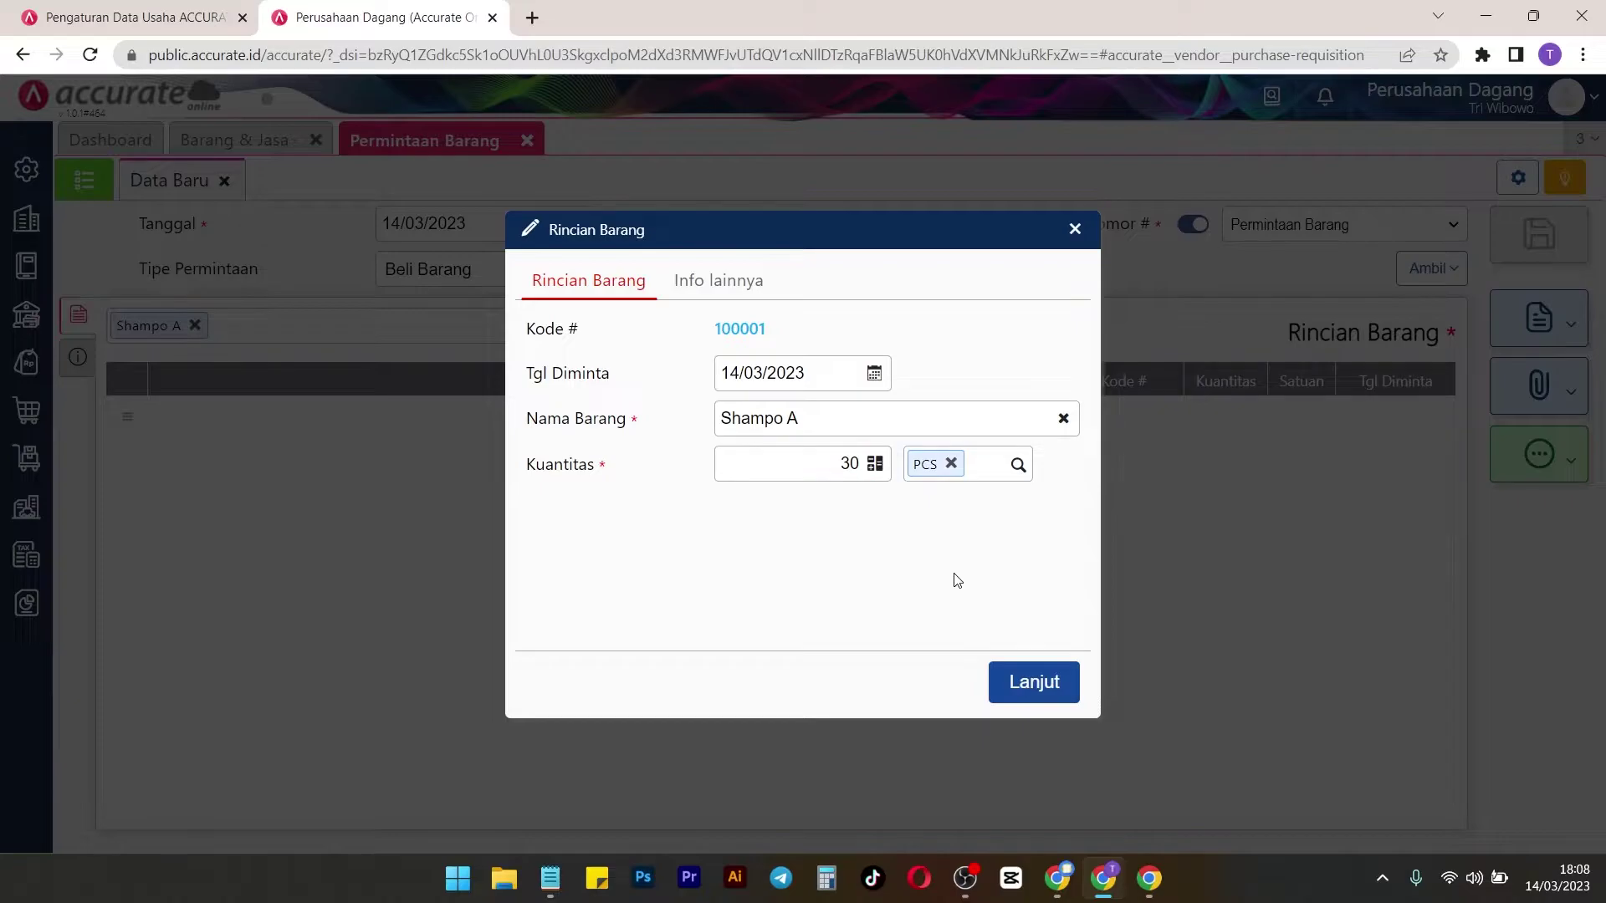
{"action": "left_click", "coordinate": [1037, 680]}
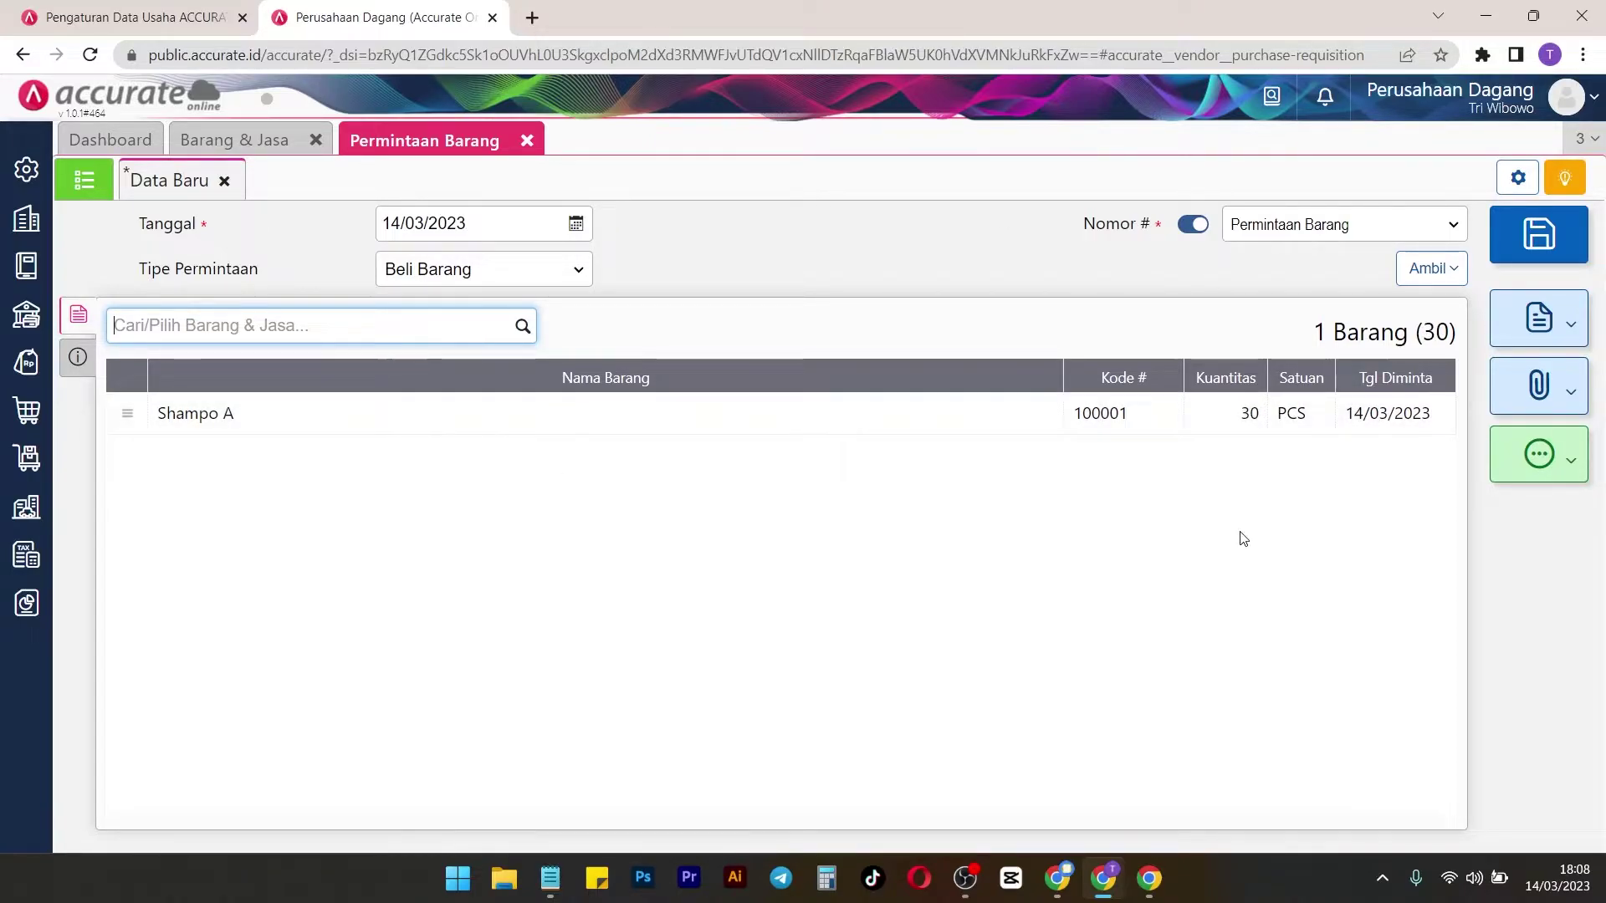
{"action": "left_click", "coordinate": [1496, 255]}
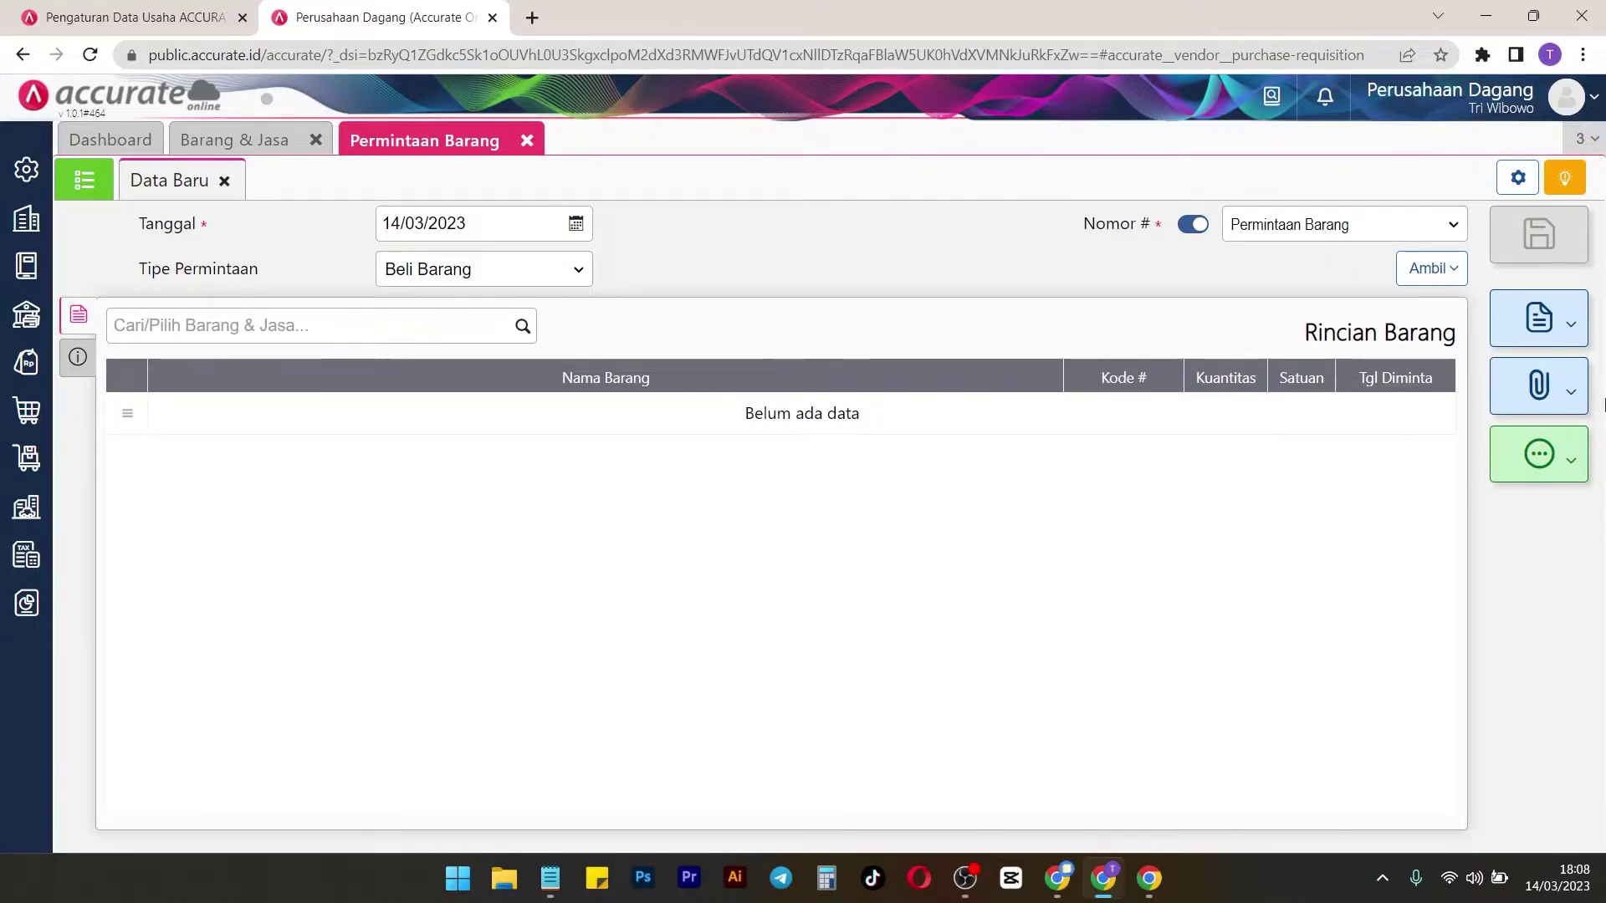
Reopen the saved item request from the request list and preview its printed form
{"action": "left_click", "coordinate": [1538, 316]}
{"action": "left_click", "coordinate": [92, 190]}
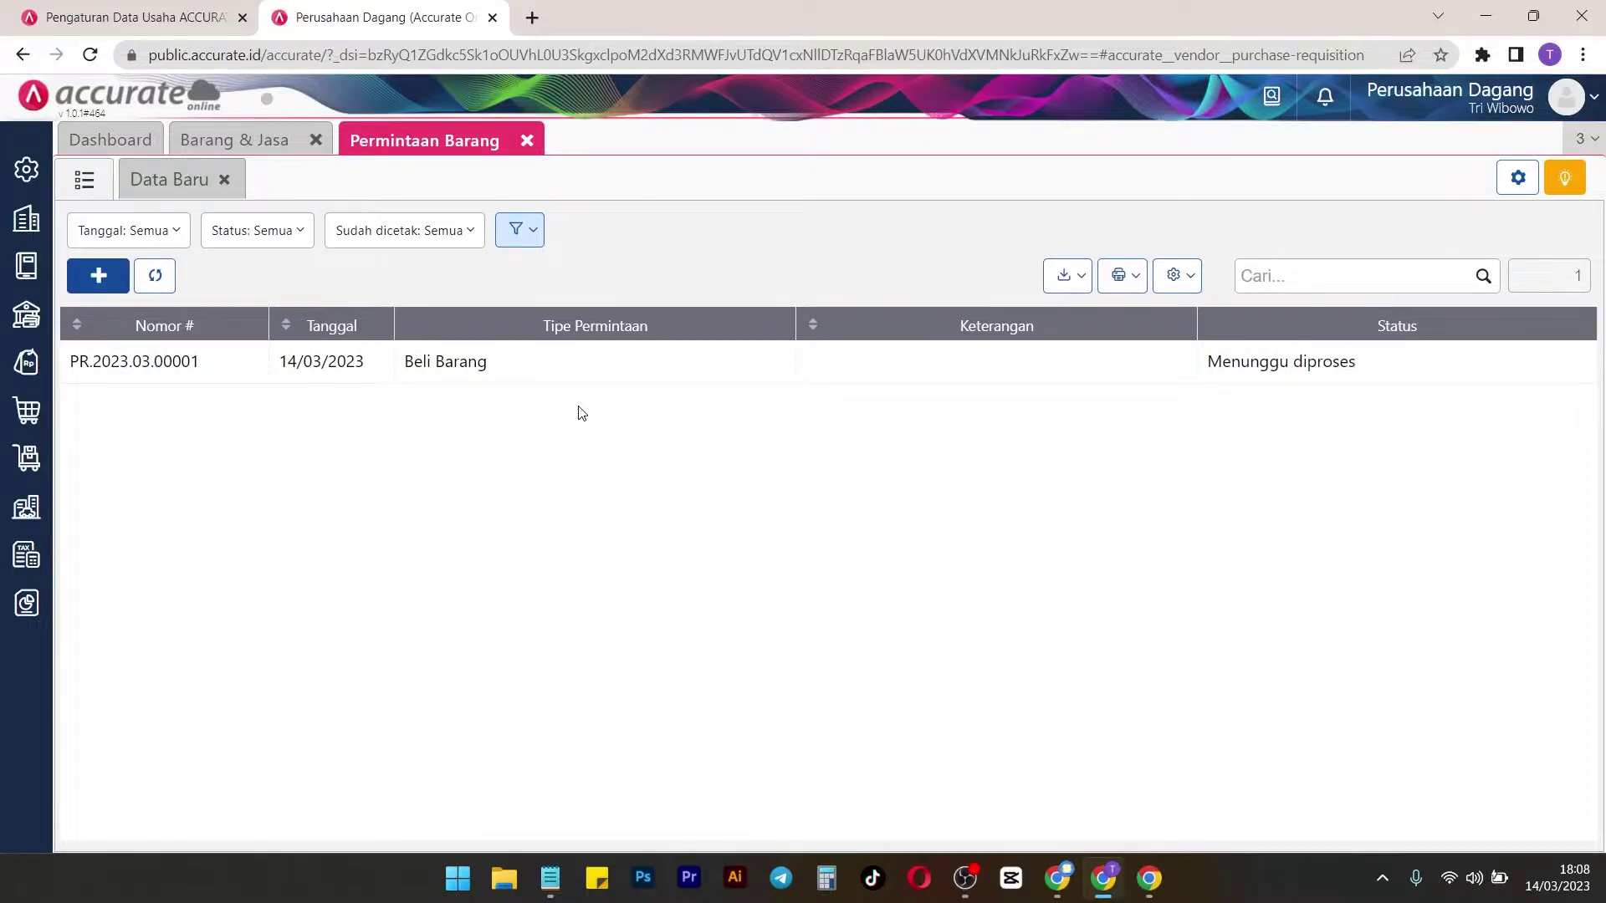
{"action": "left_click", "coordinate": [532, 372]}
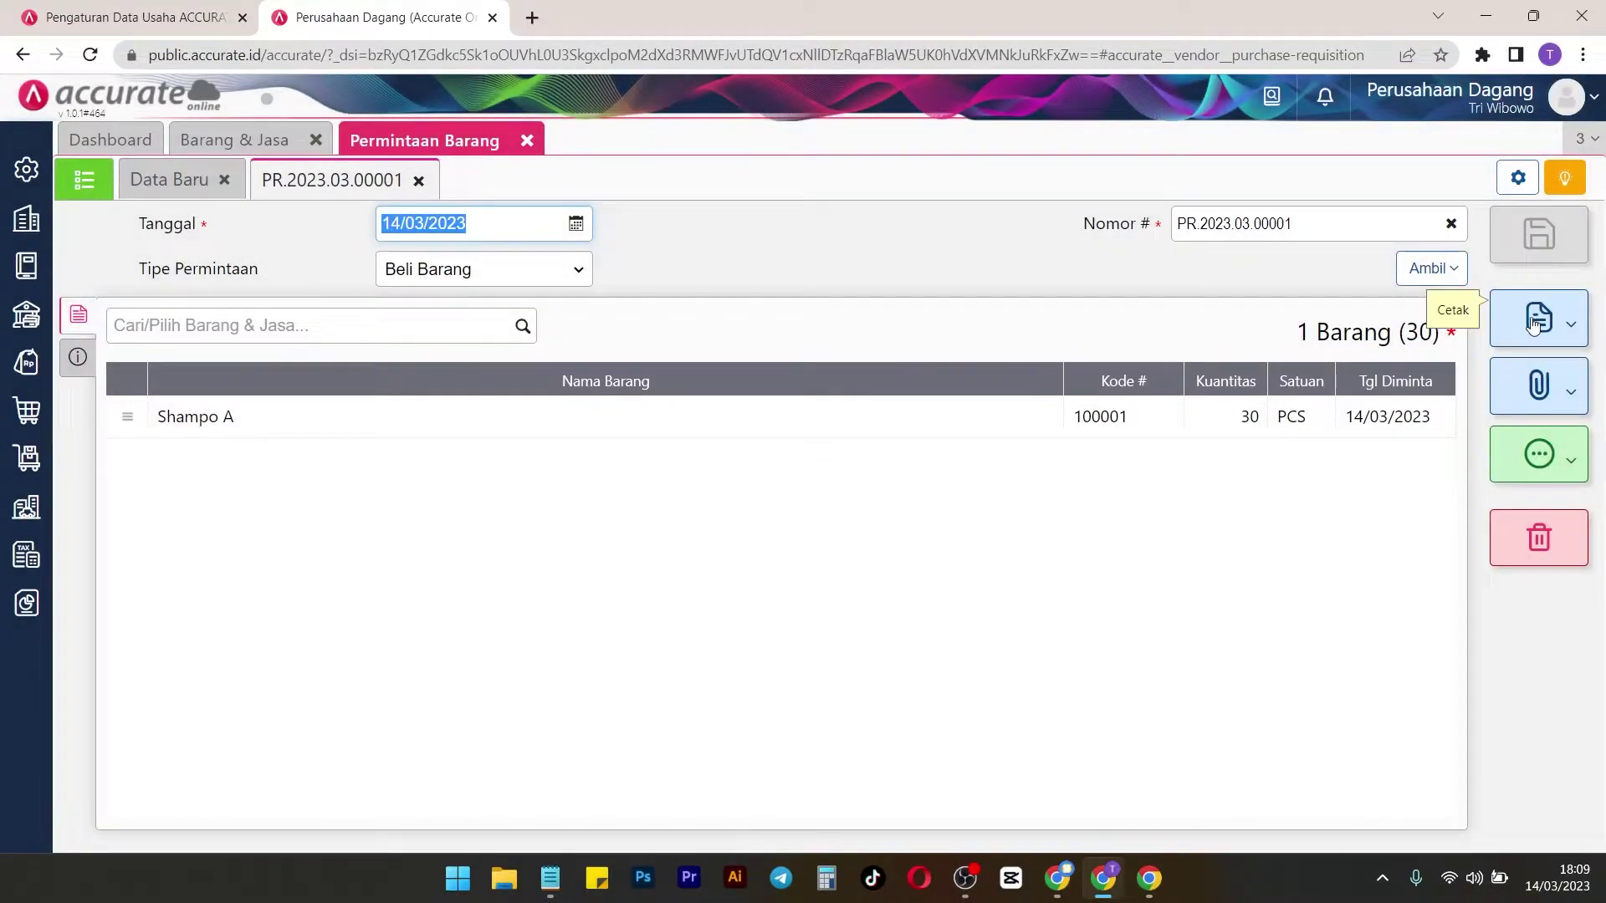
{"action": "left_click", "coordinate": [1537, 322]}
{"action": "left_click", "coordinate": [1437, 372]}
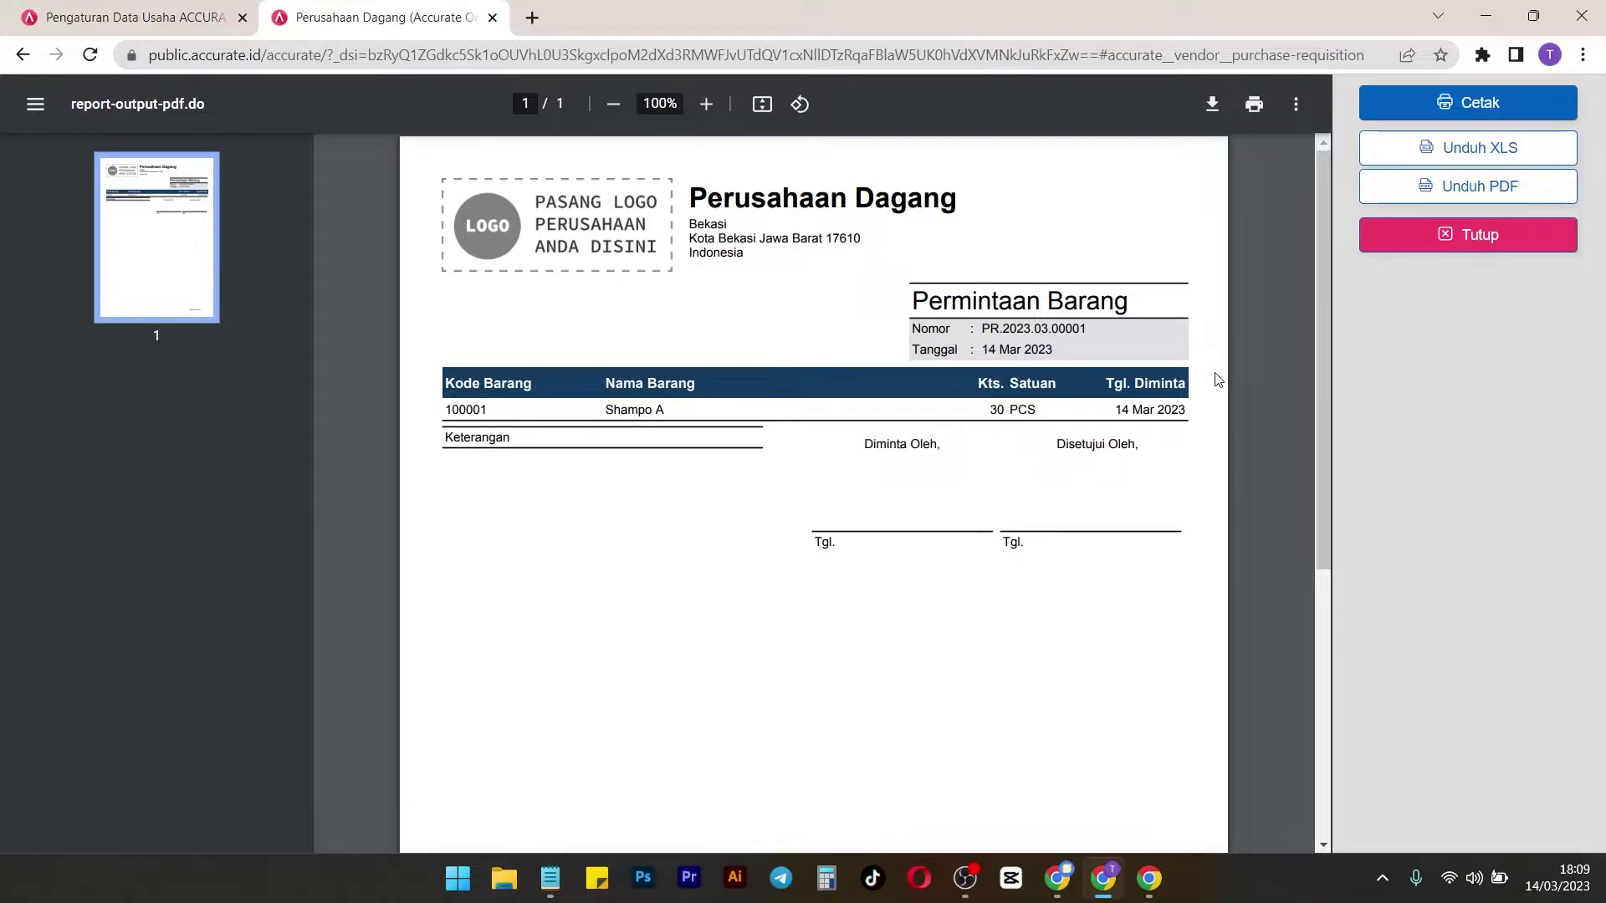
{"action": "left_click", "coordinate": [1467, 248]}
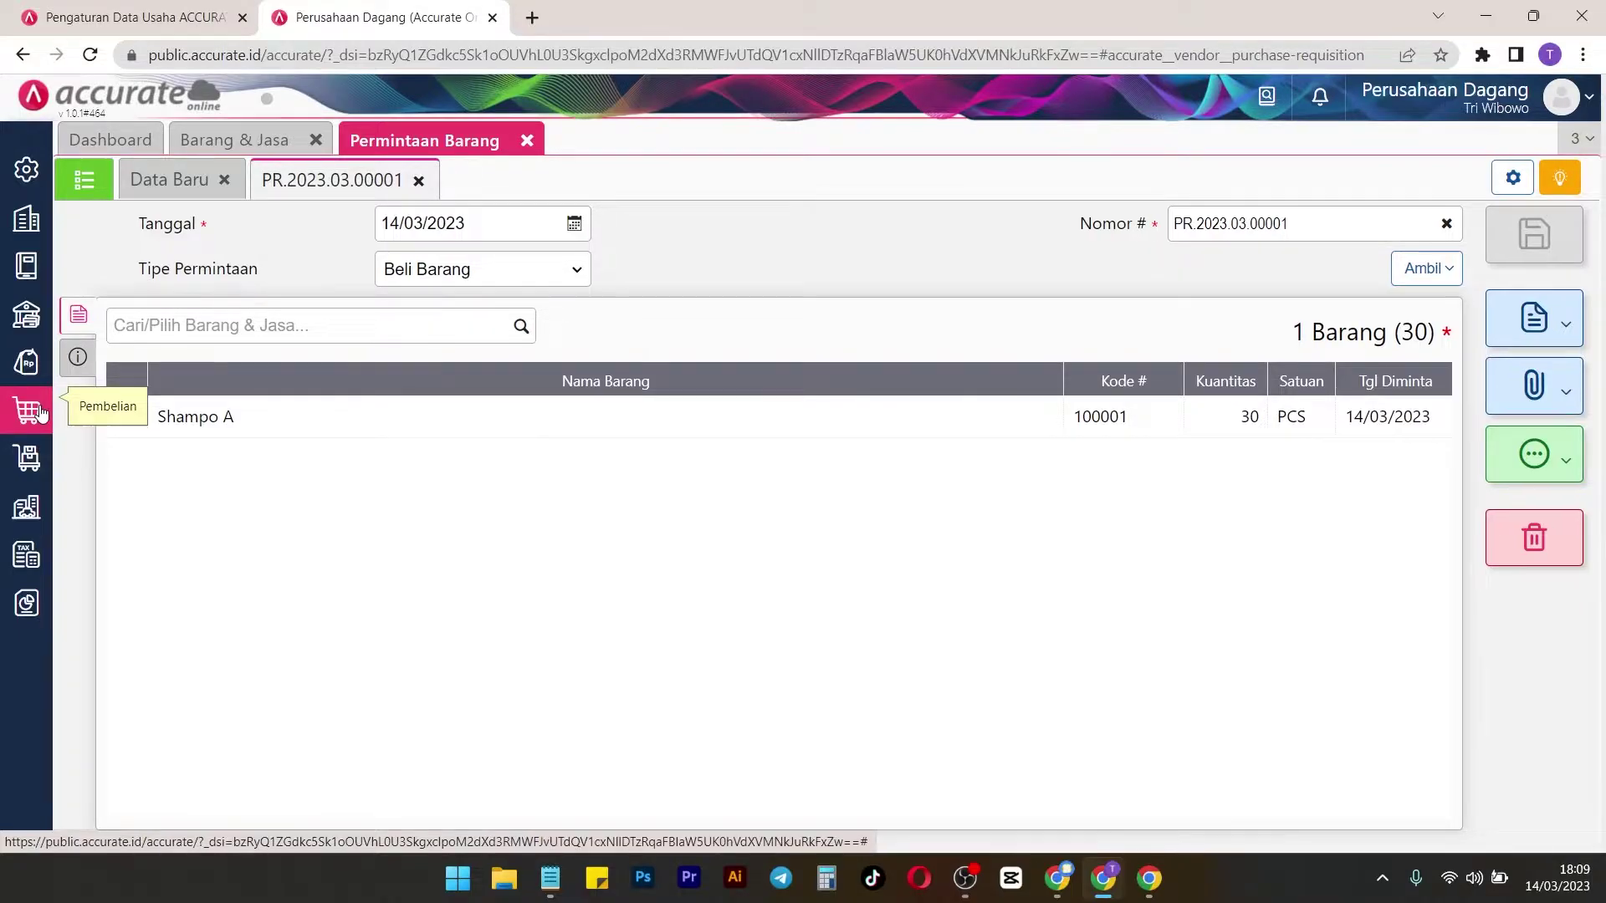
Start a new Pesanan Pembelian and save "PT. A" as a new supplier for it
{"action": "left_click", "coordinate": [40, 412]}
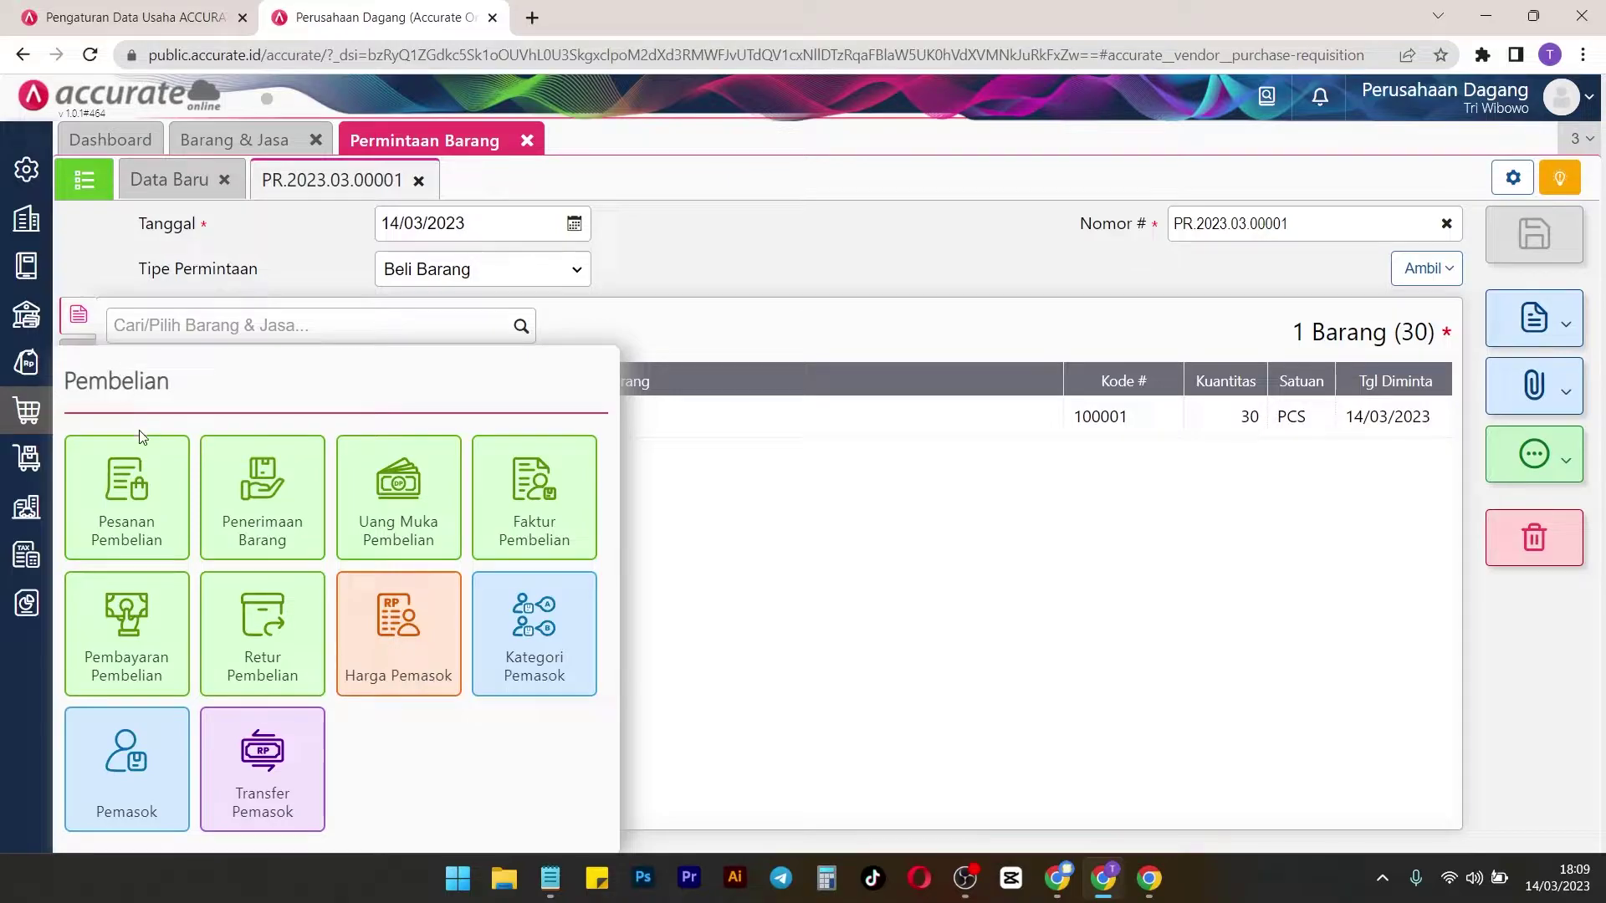
{"action": "left_click", "coordinate": [134, 480]}
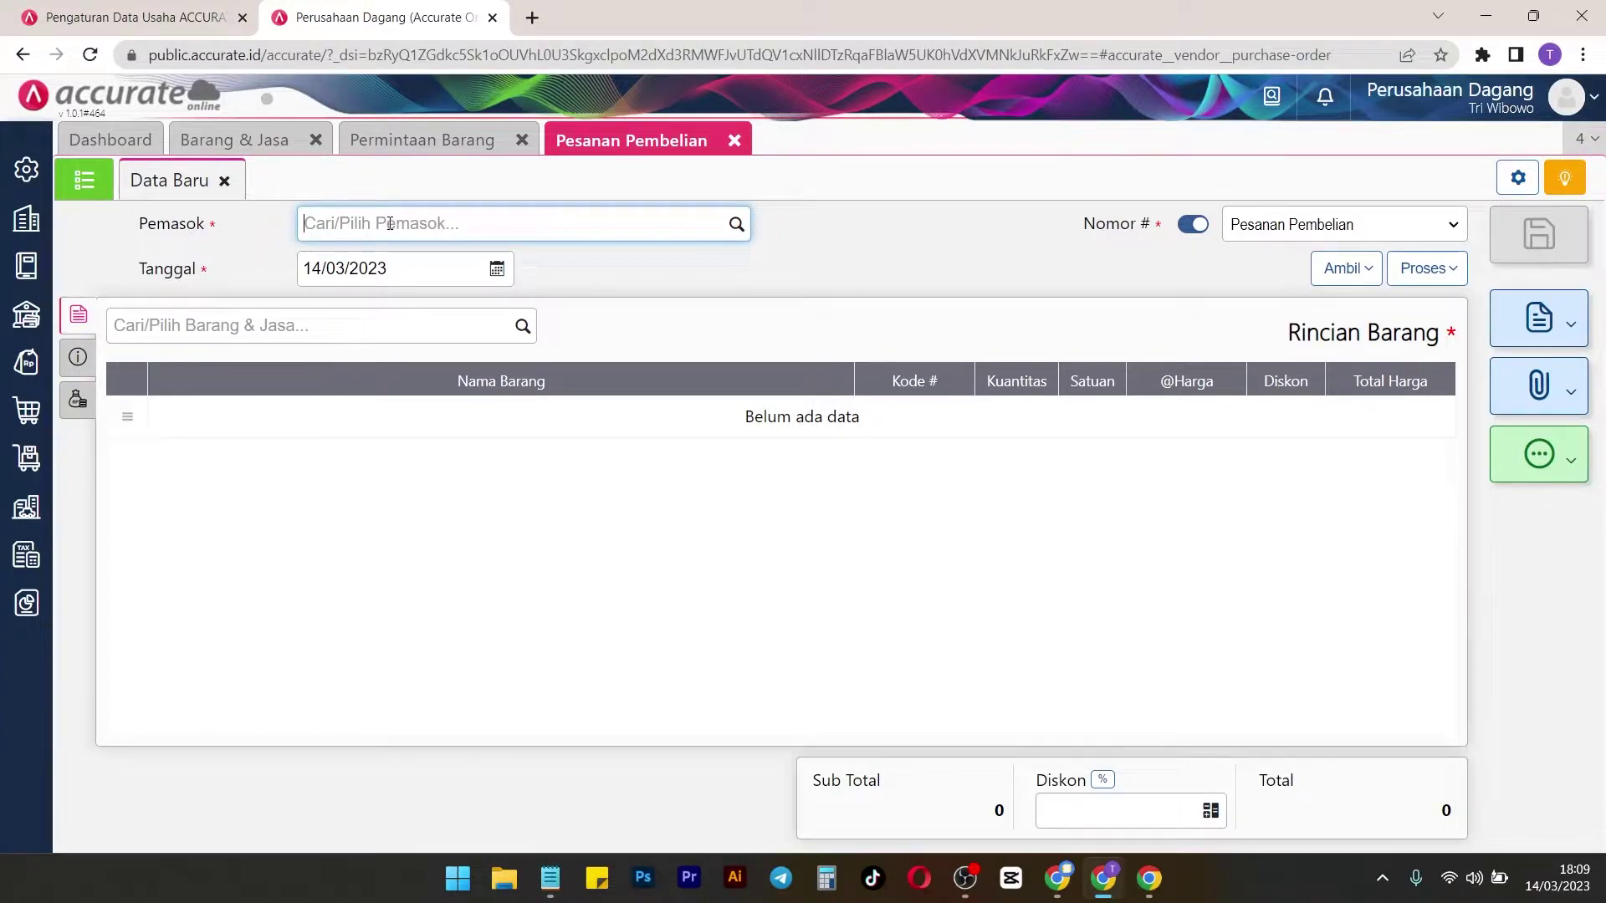
{"action": "left_click", "coordinate": [614, 238]}
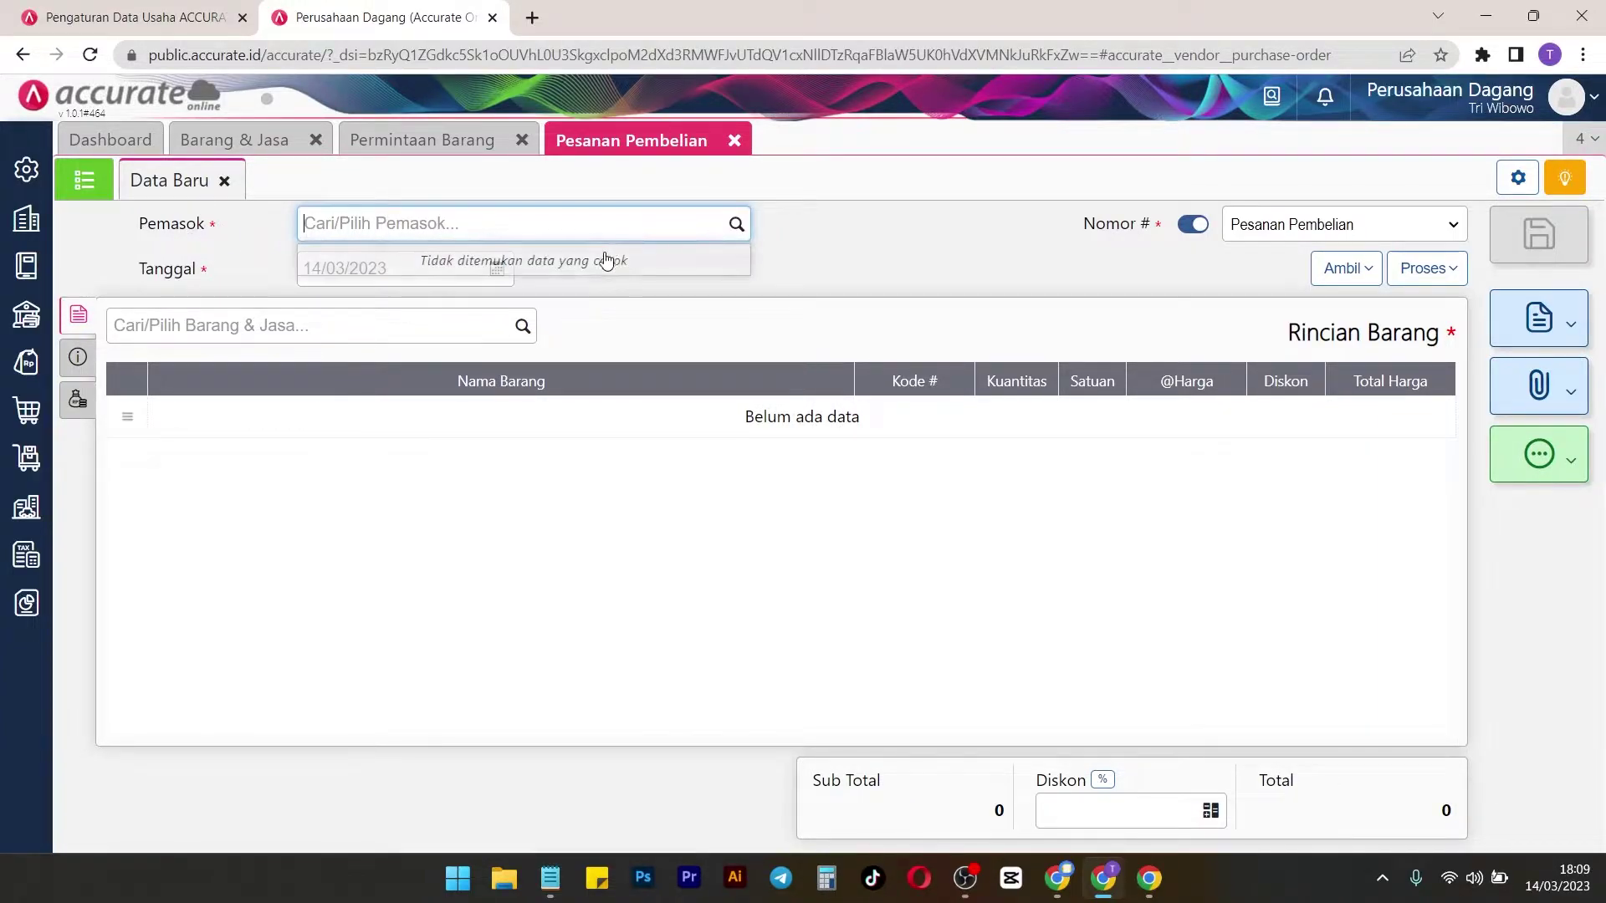
{"action": "left_click", "coordinate": [835, 248]}
{"action": "left_click", "coordinate": [560, 224]}
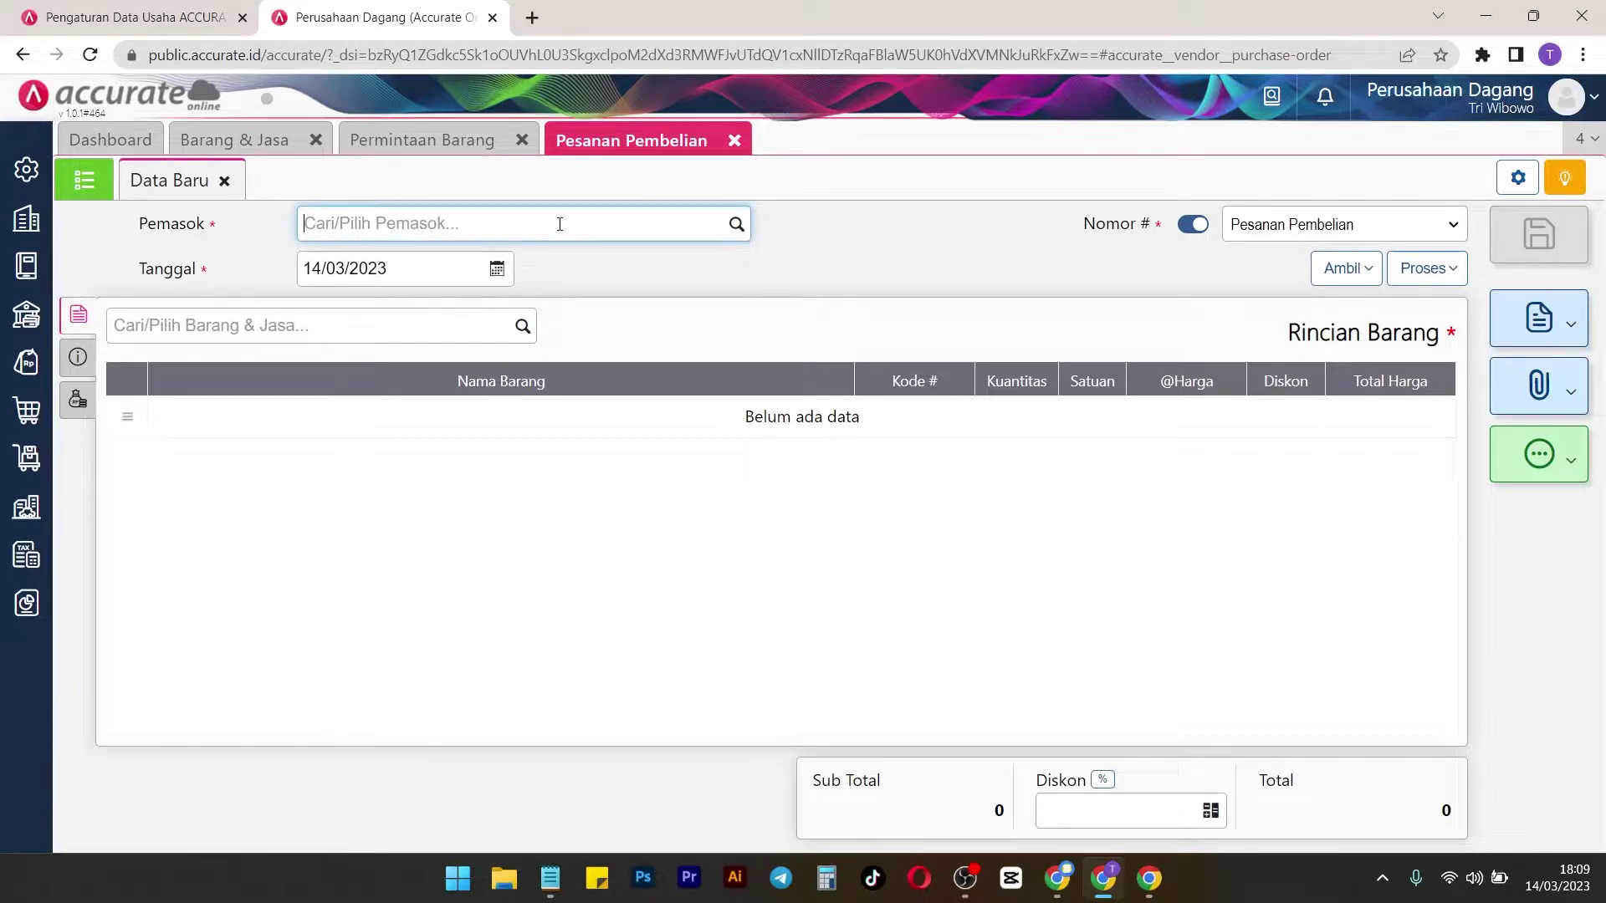
{"action": "type", "text": "PT"}
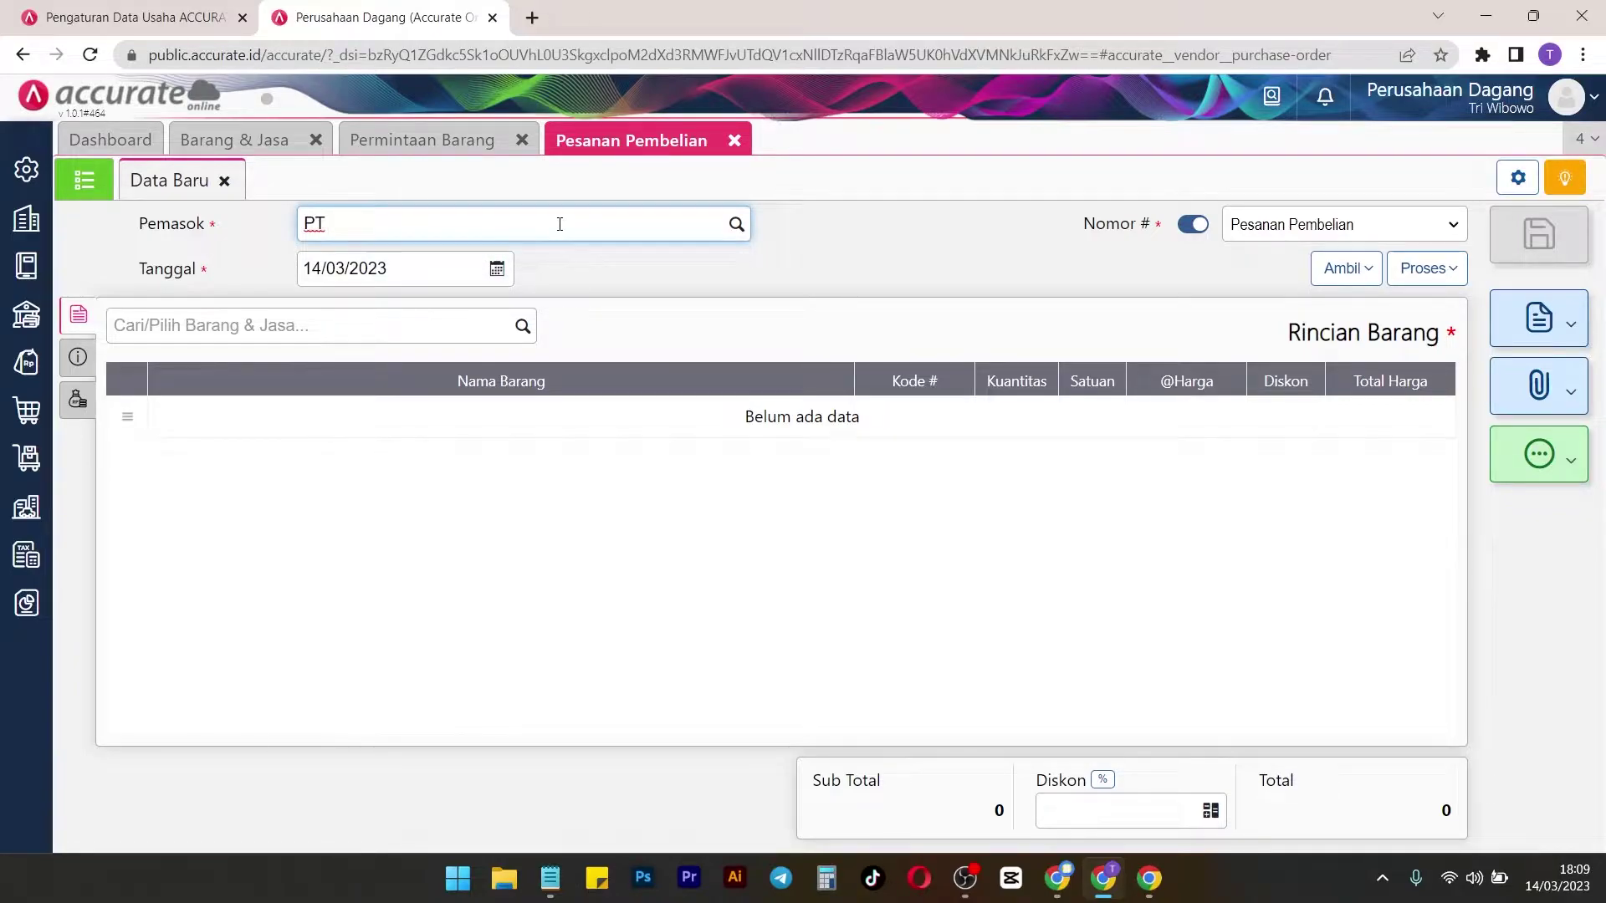
{"action": "type", "text": ". A"}
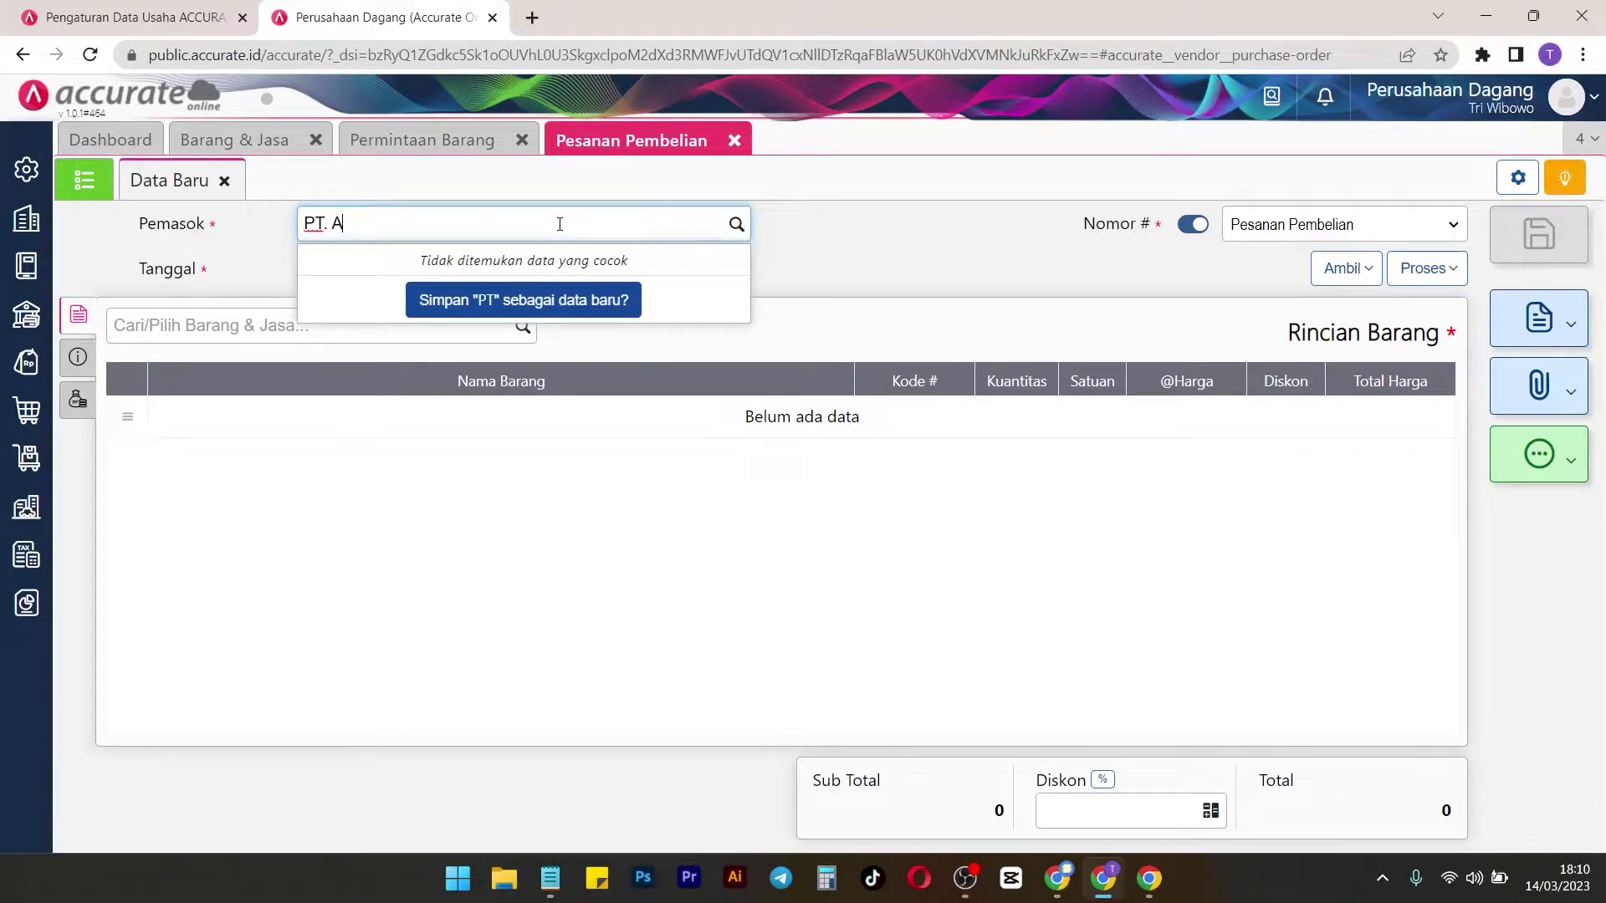
{"action": "left_click", "coordinate": [577, 301]}
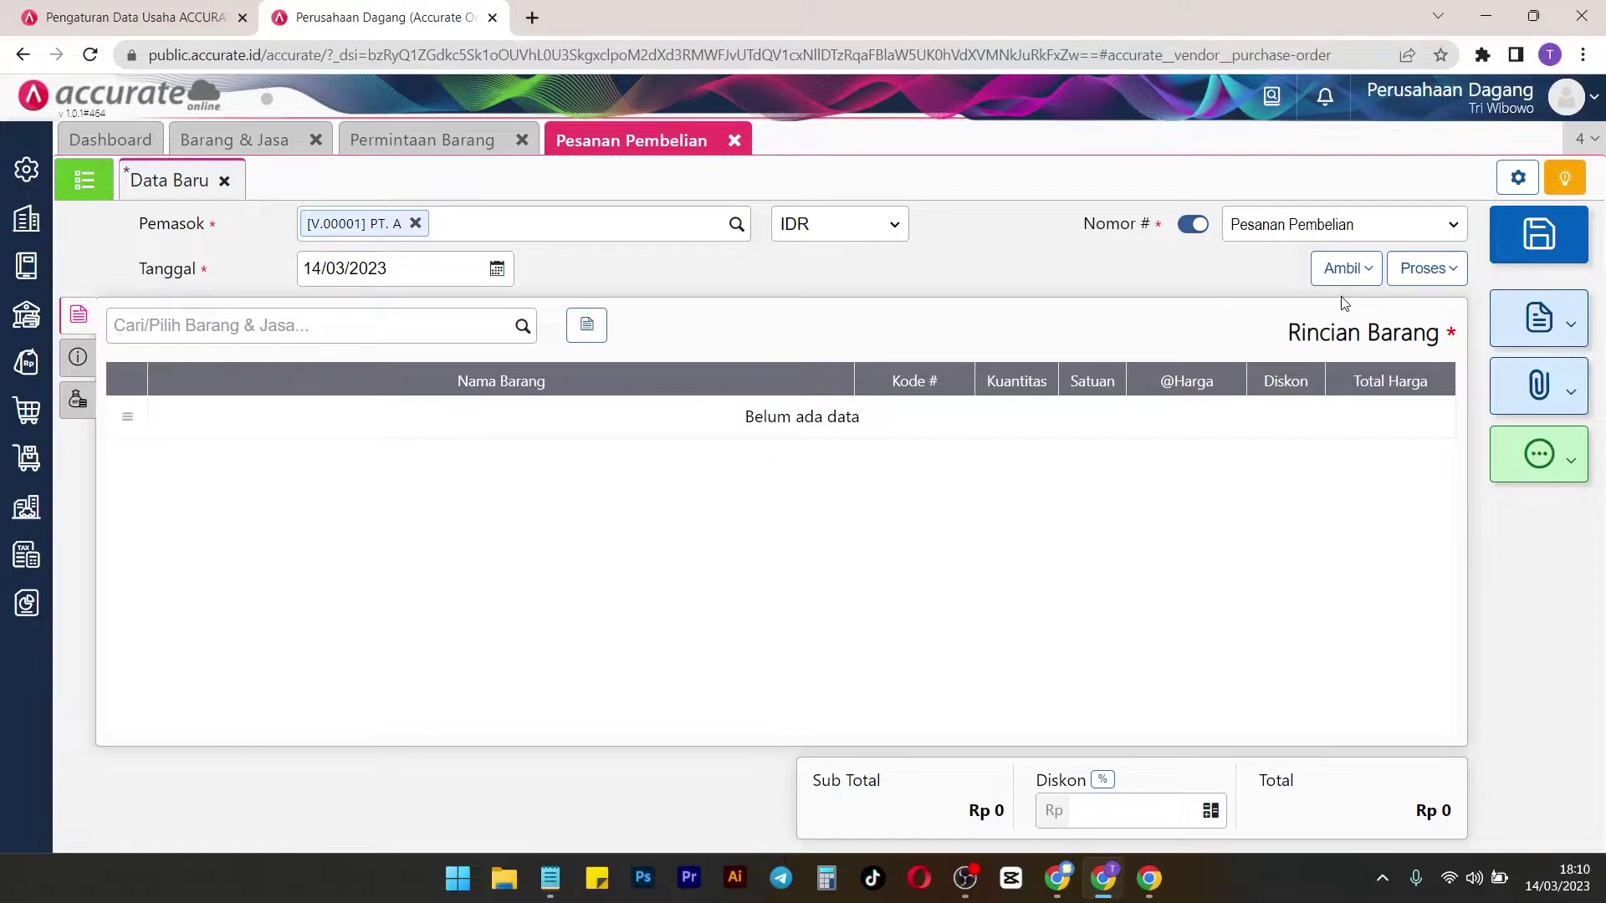
Copy the Shampo A line from the saved Permintaan Barang into the purchase order
{"action": "left_click", "coordinate": [1348, 272]}
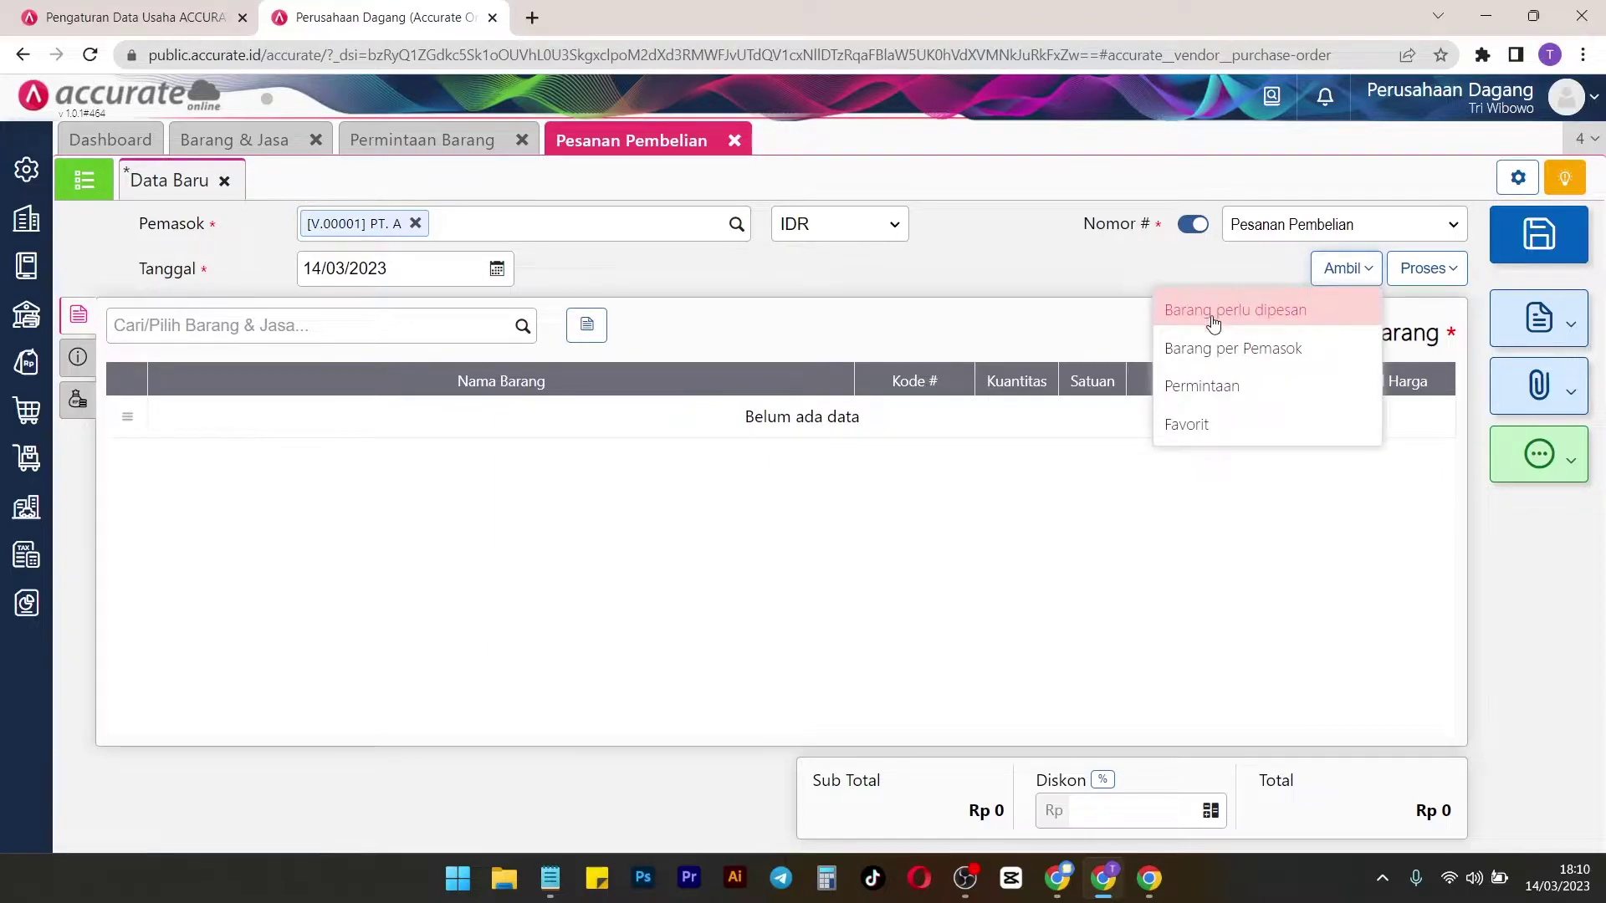
{"action": "left_click", "coordinate": [1228, 383]}
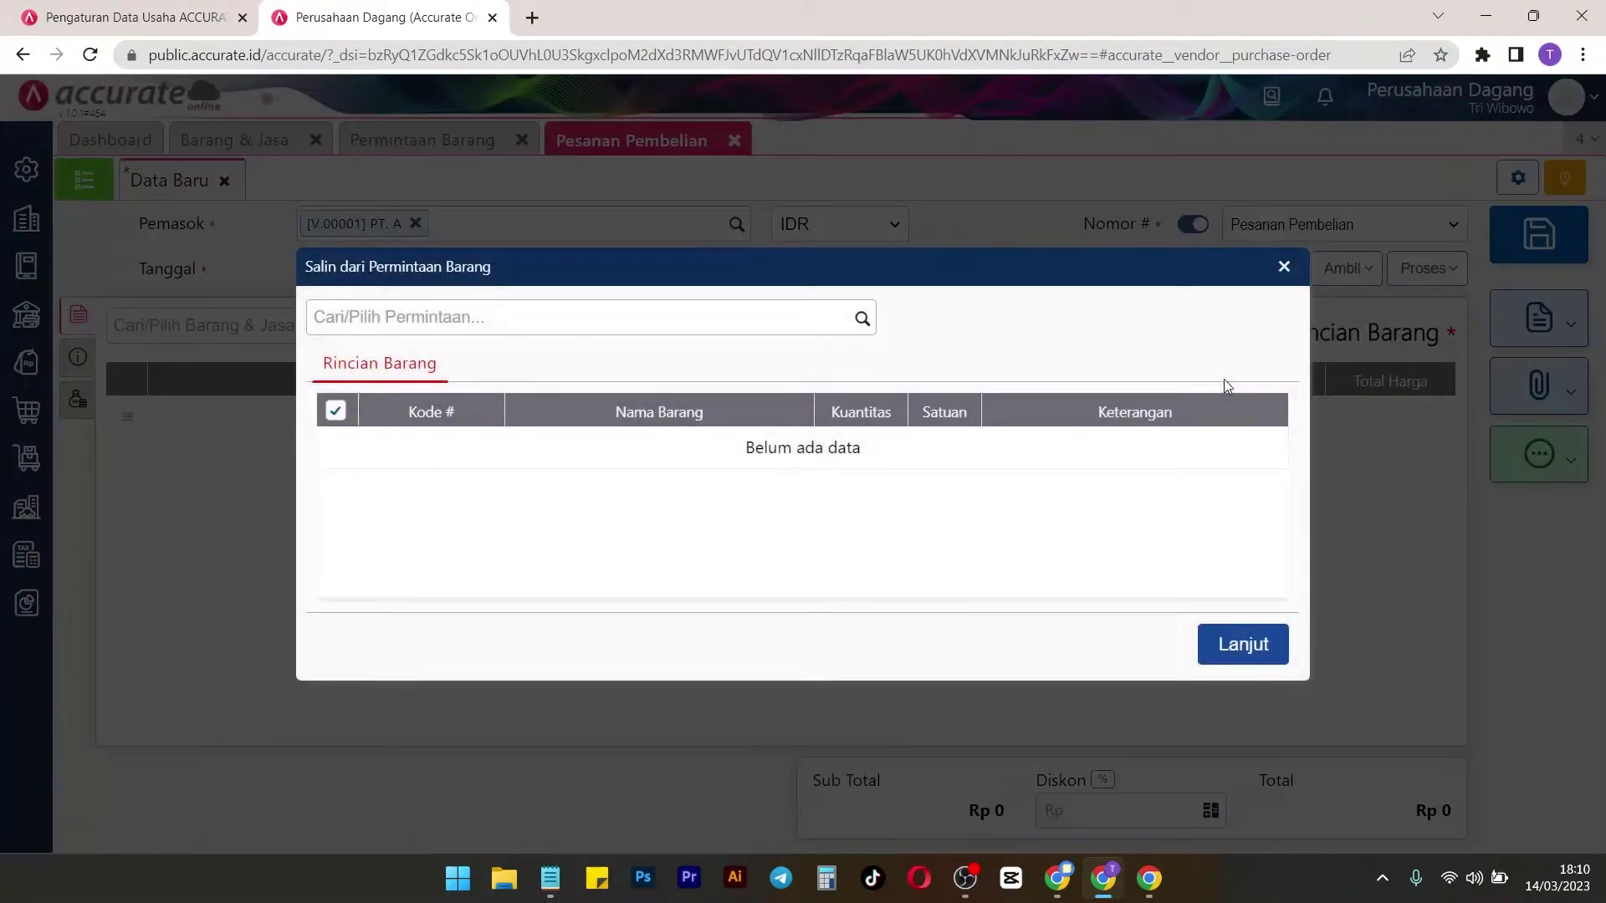
{"action": "left_click", "coordinate": [863, 317]}
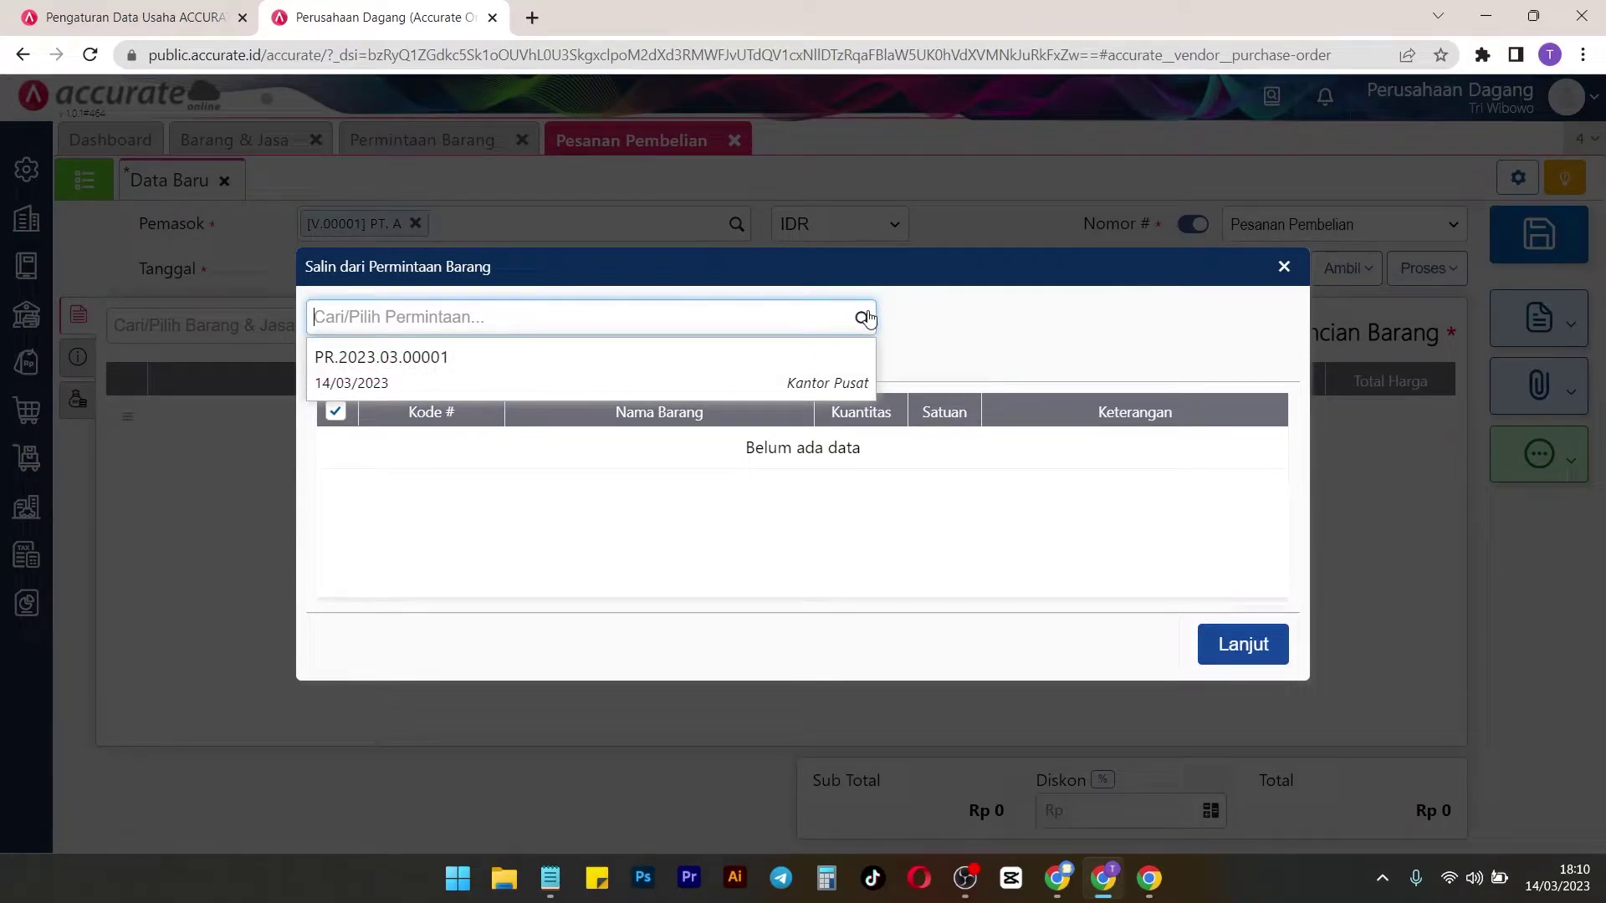
{"action": "left_click", "coordinate": [661, 351]}
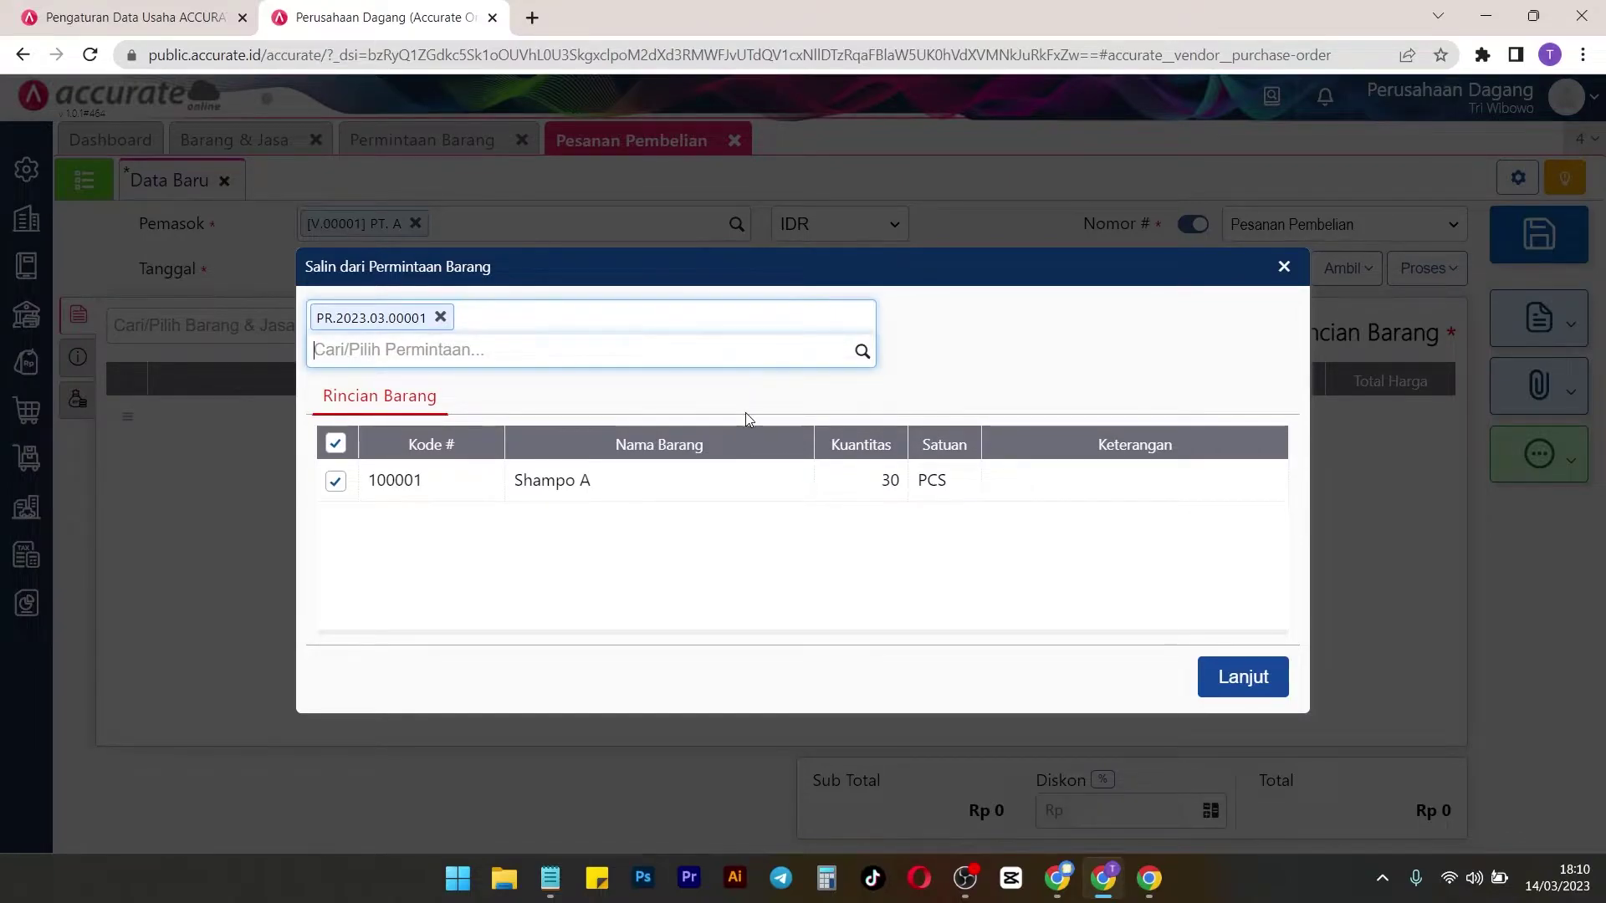
{"action": "left_click", "coordinate": [1246, 680]}
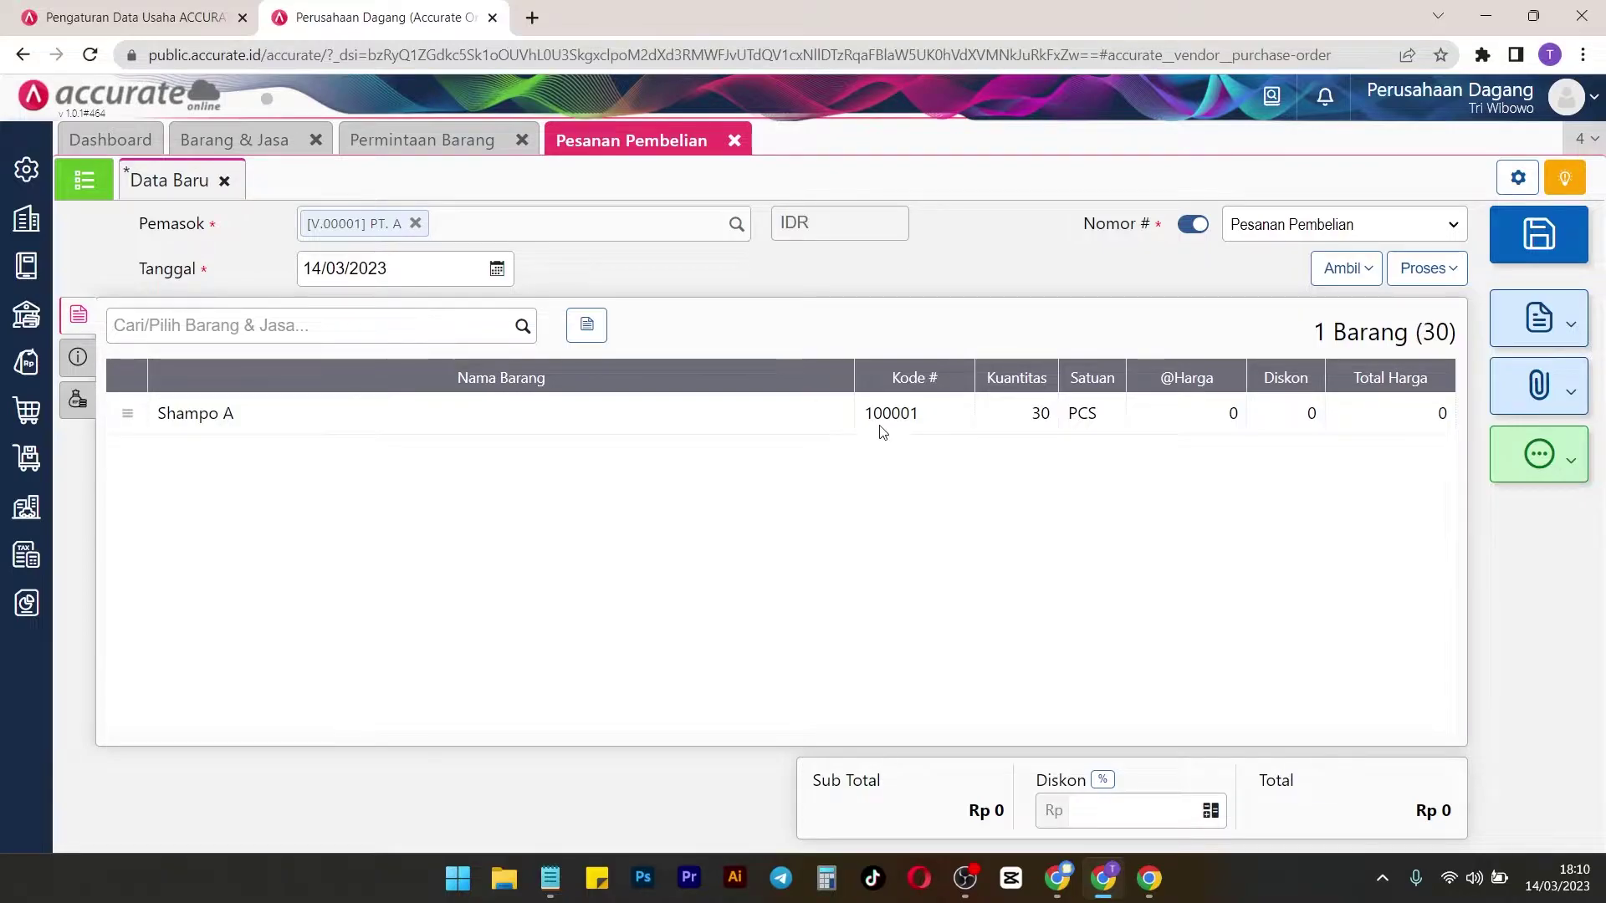
Set the unit price of Shampo A in the purchase order to Rp 10.000
{"action": "left_click", "coordinate": [704, 416]}
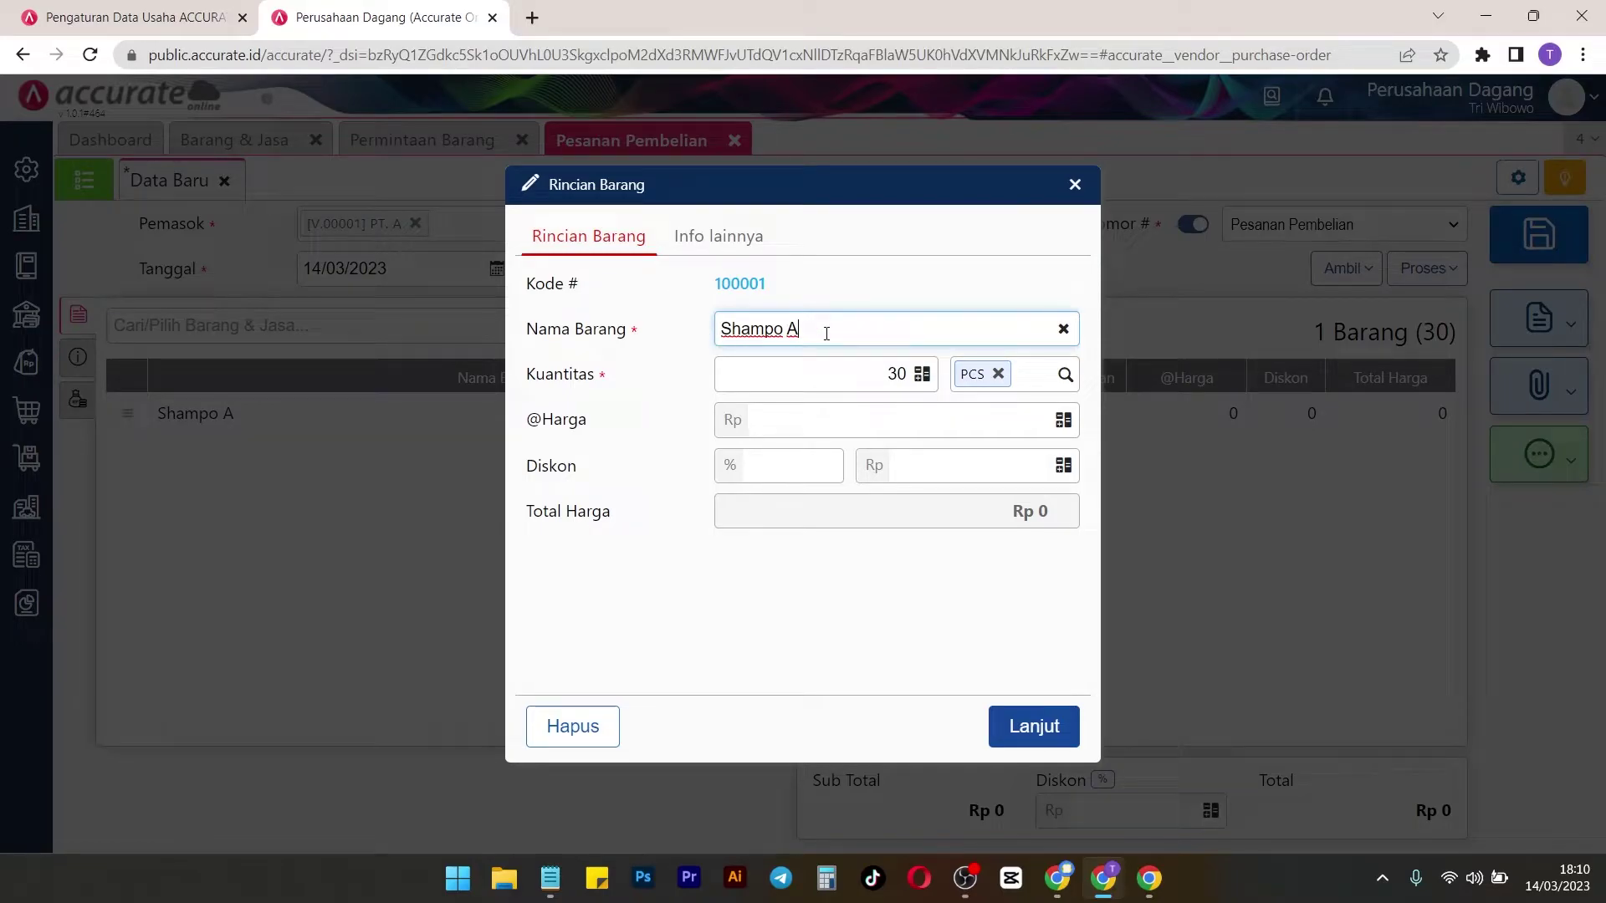
{"action": "left_click", "coordinate": [1004, 418]}
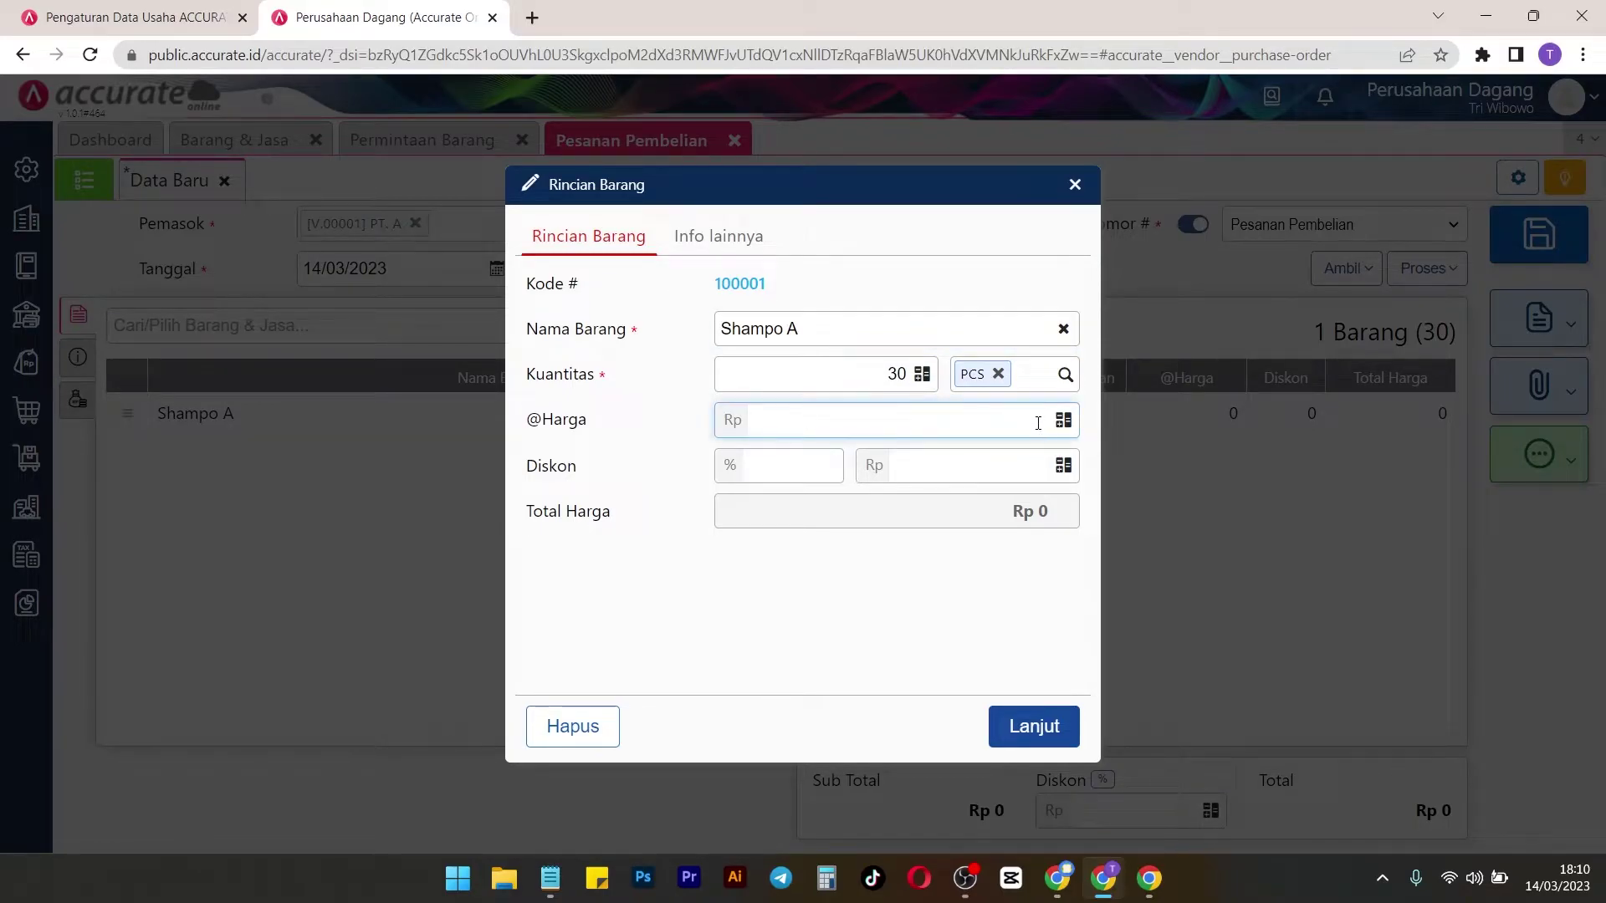
{"action": "type", "text": "10.000"}
{"action": "left_click", "coordinate": [885, 552]}
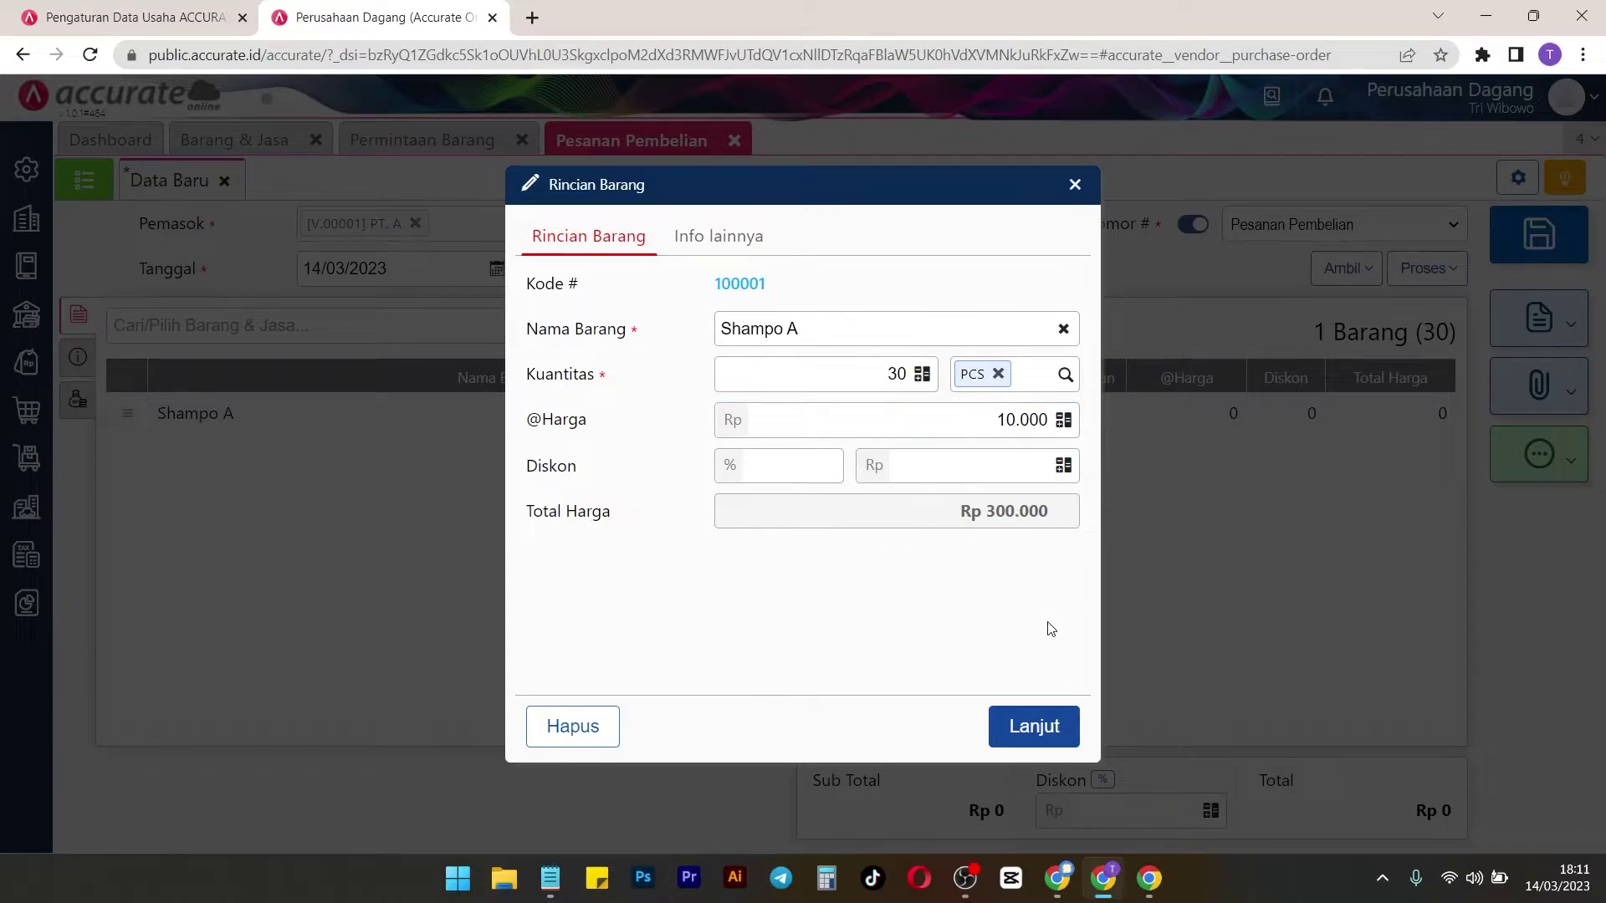
{"action": "left_click", "coordinate": [1037, 737]}
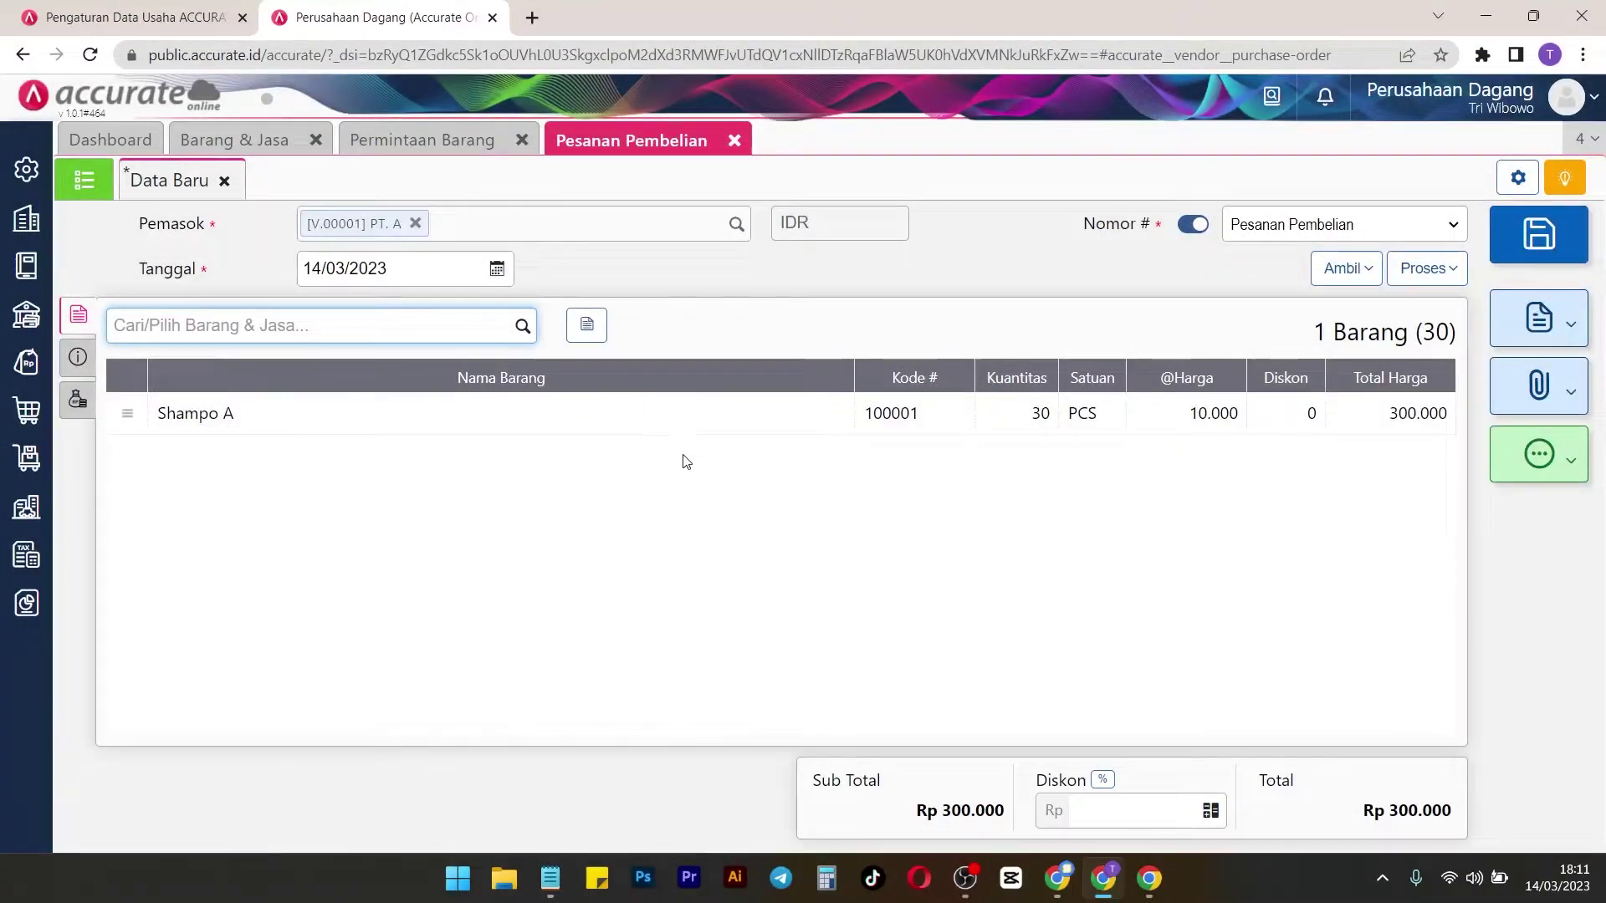
Review the purchase order's Syarat Pembayaran options and fill in Alamat Kirim with the first saved company address
{"action": "left_click", "coordinate": [80, 360]}
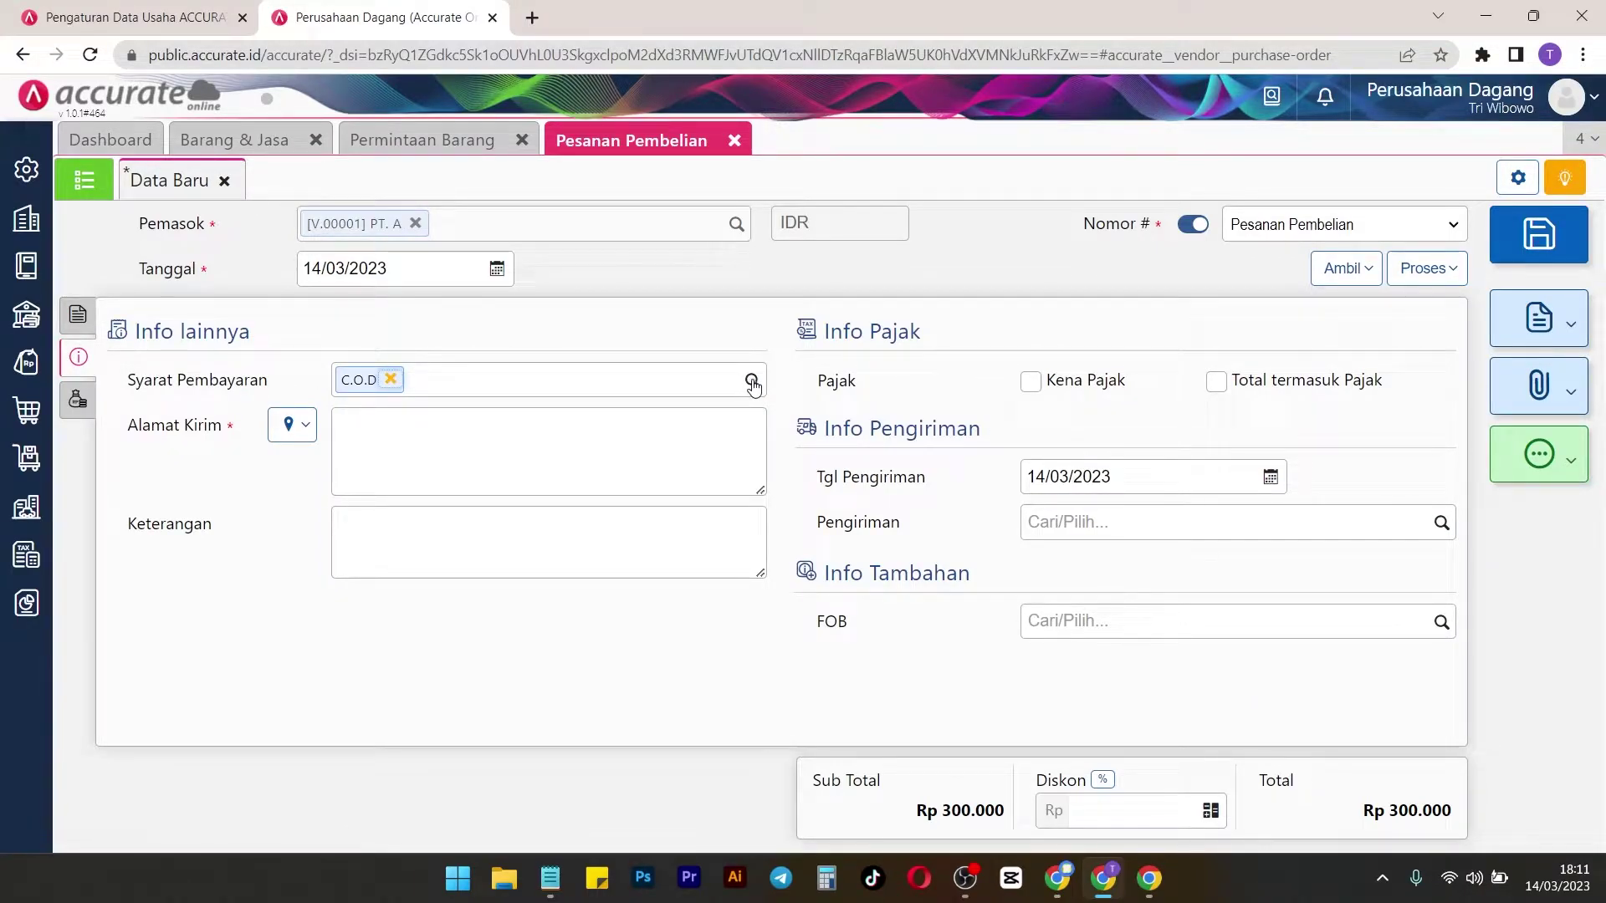
{"action": "left_click", "coordinate": [751, 382]}
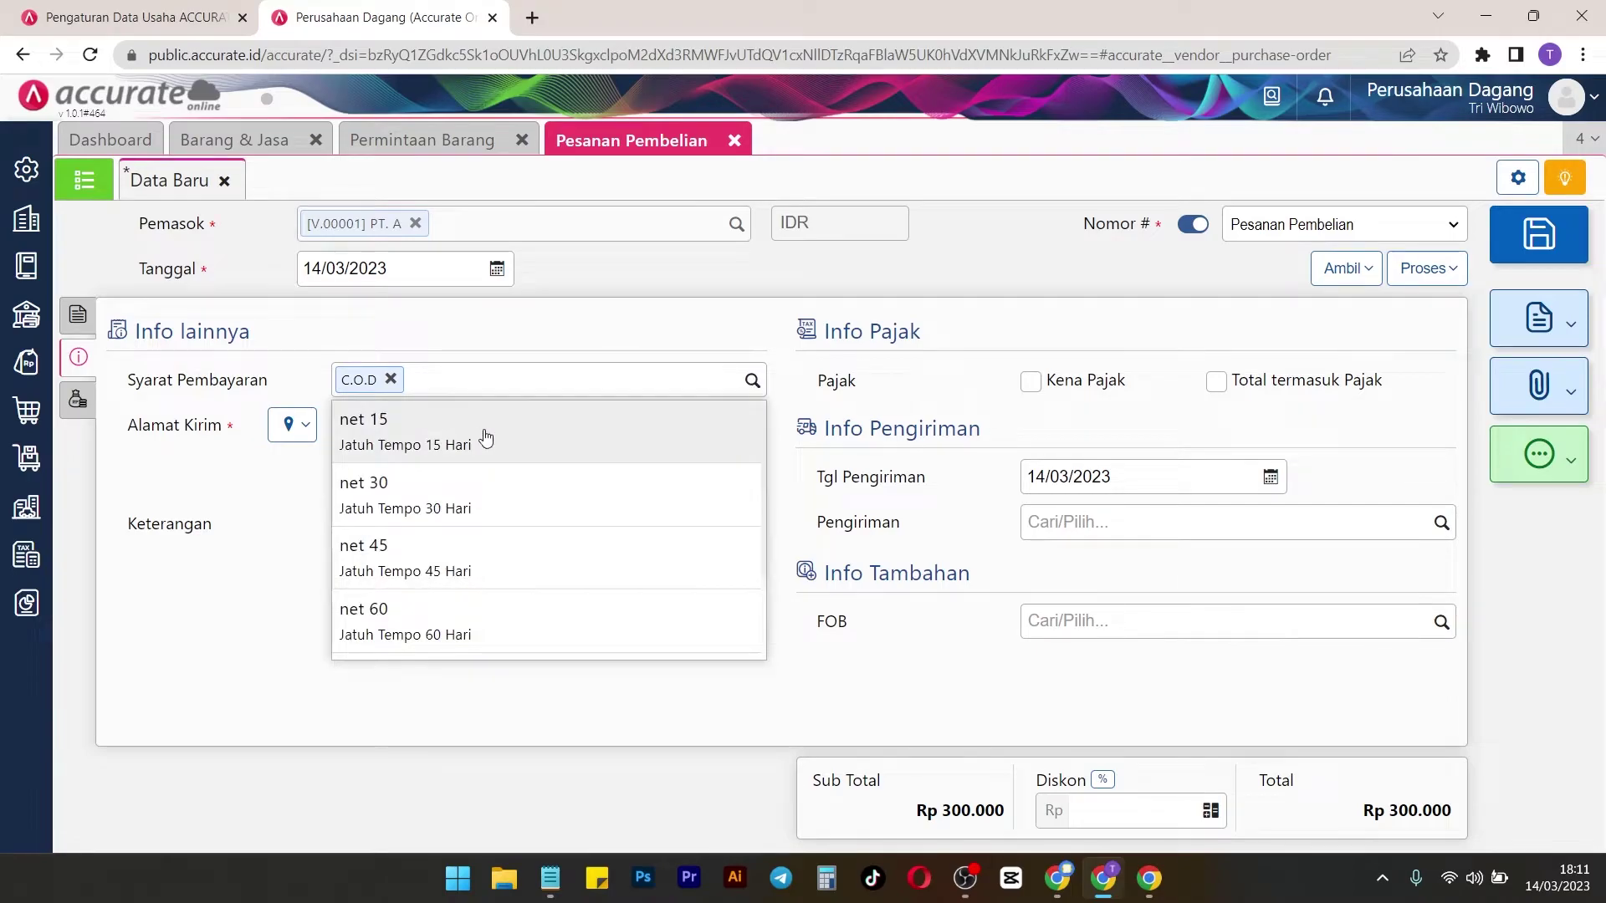
{"action": "scroll", "coordinate": [567, 606], "scroll_direction": "down", "scroll_amount": 3}
{"action": "scroll", "coordinate": [591, 606], "scroll_direction": "up", "scroll_amount": 3}
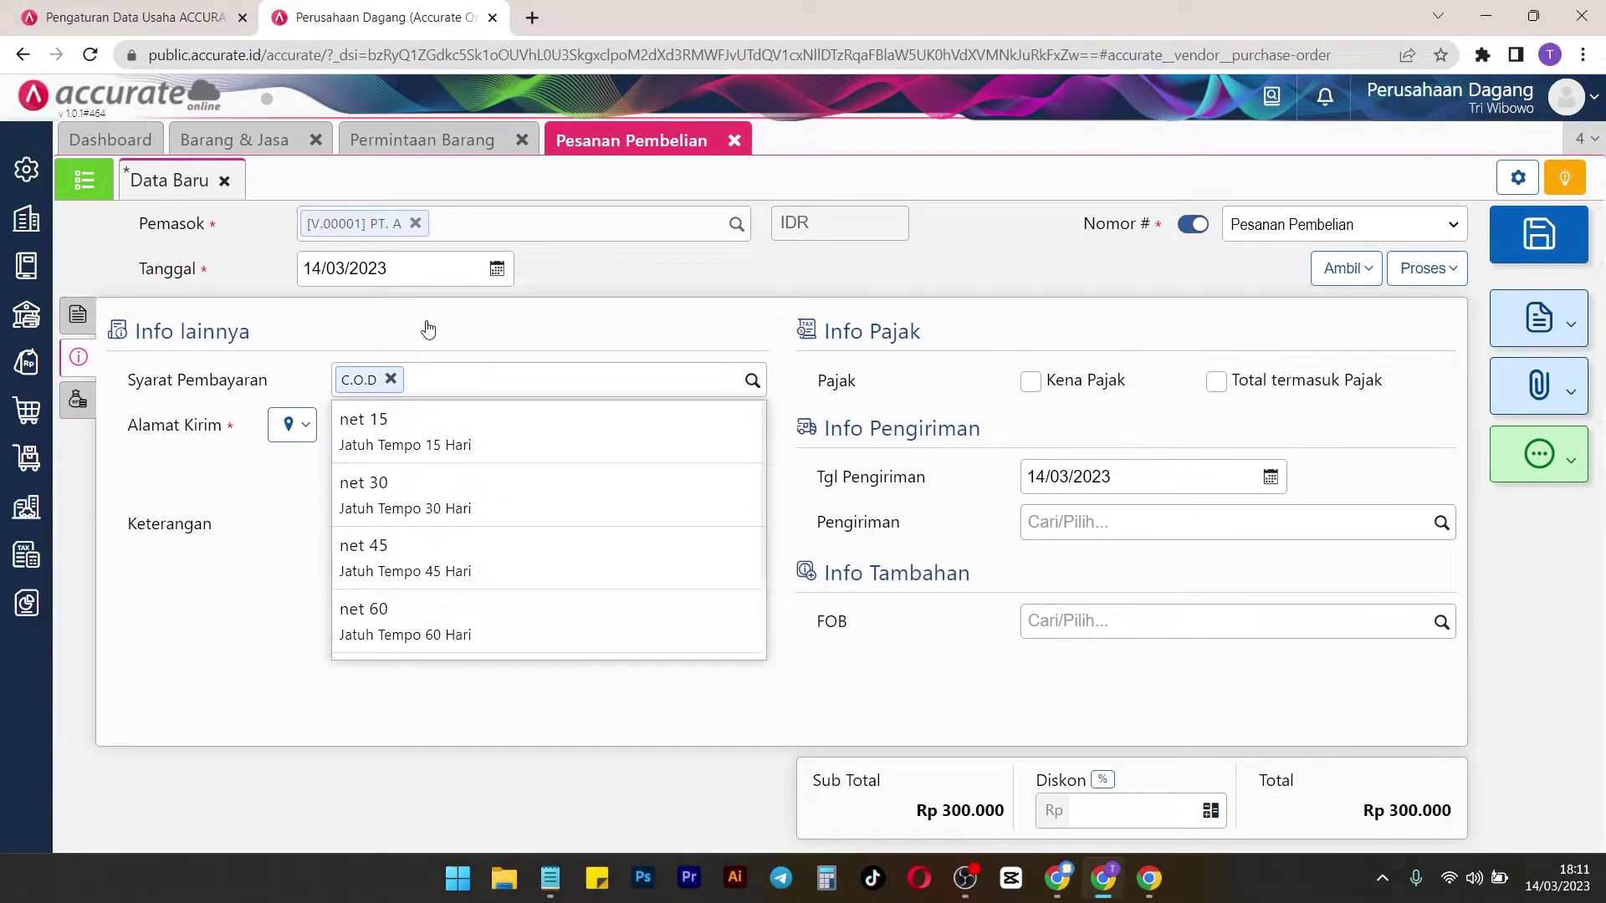
{"action": "left_click", "coordinate": [291, 399]}
{"action": "left_click", "coordinate": [306, 427]}
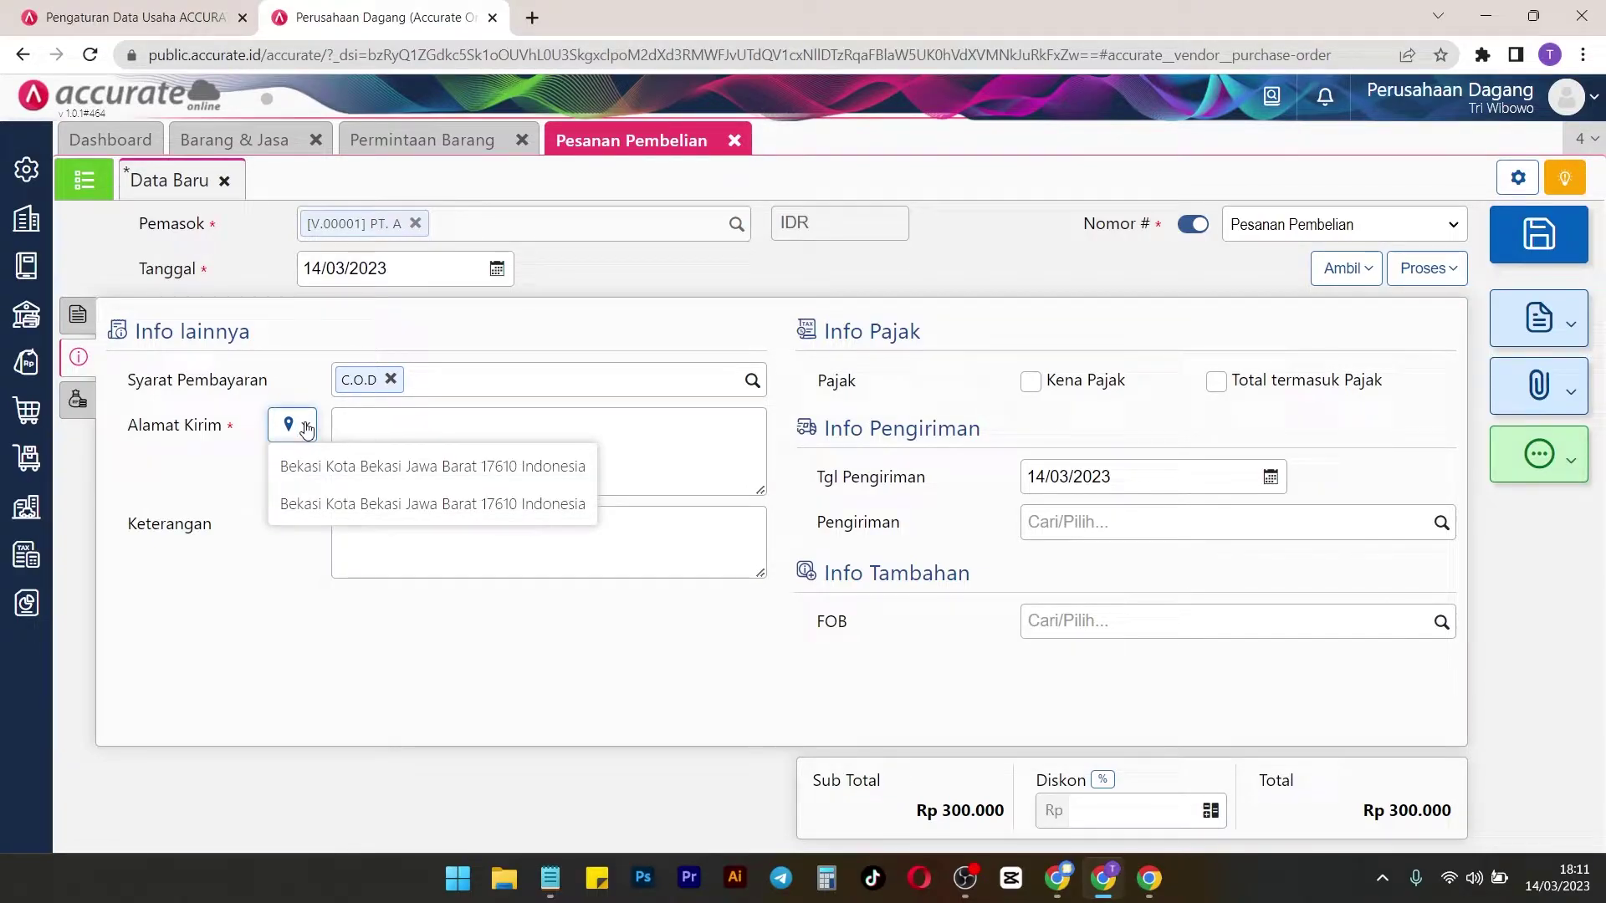
{"action": "left_click", "coordinate": [489, 465]}
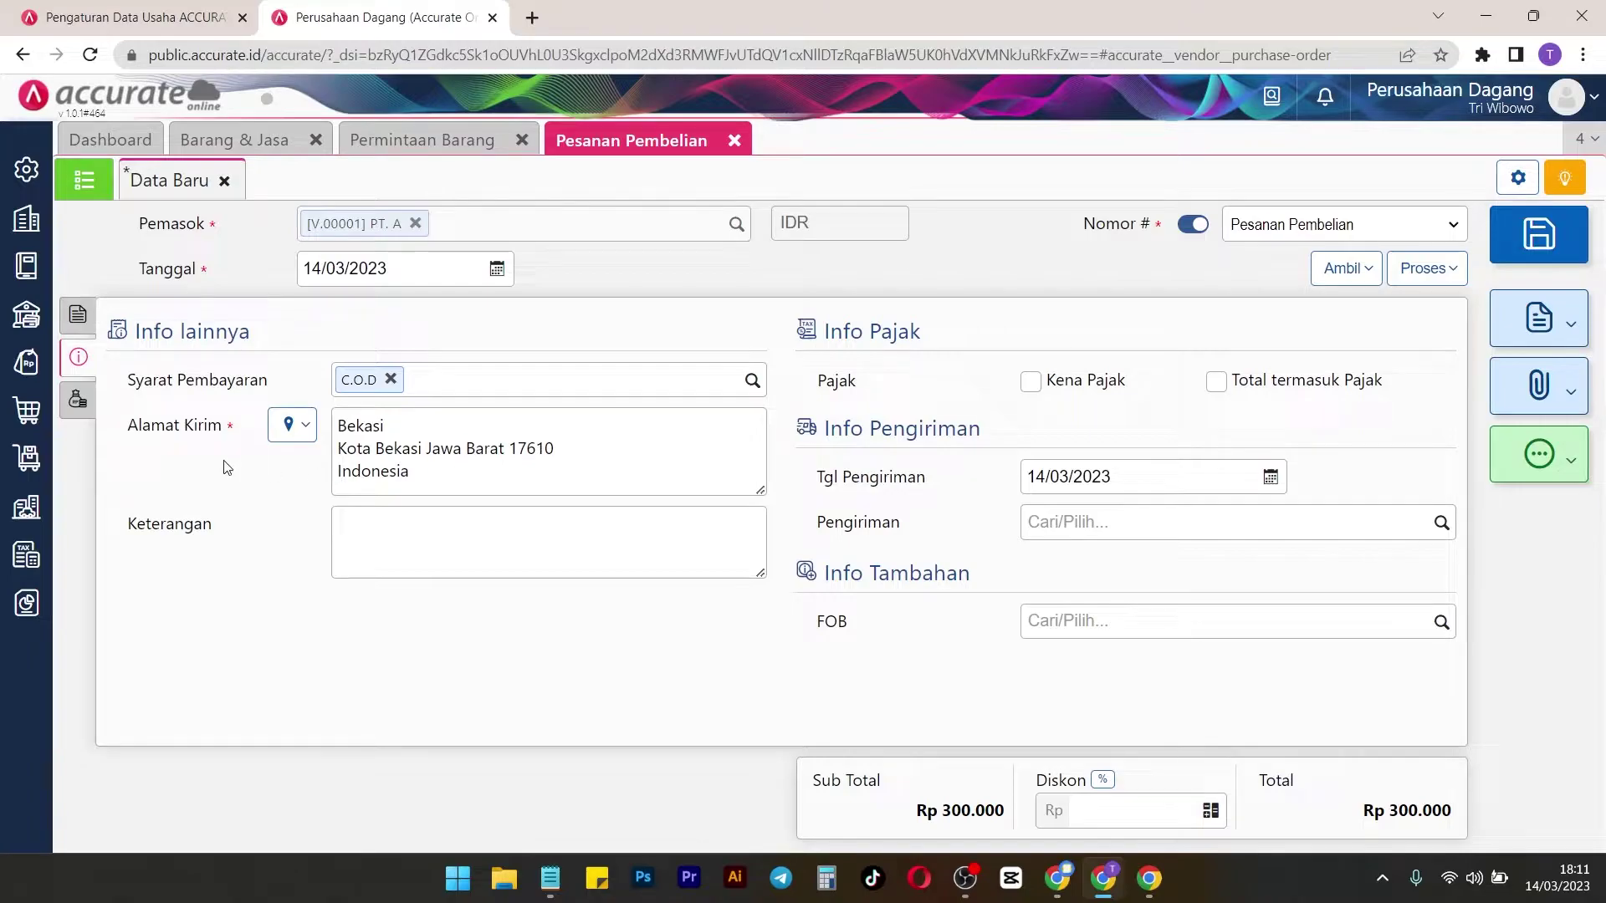
Leave Keterangan and Pengiriman empty, save the purchase order, and display the list of saved purchase orders
{"action": "left_click", "coordinate": [462, 549]}
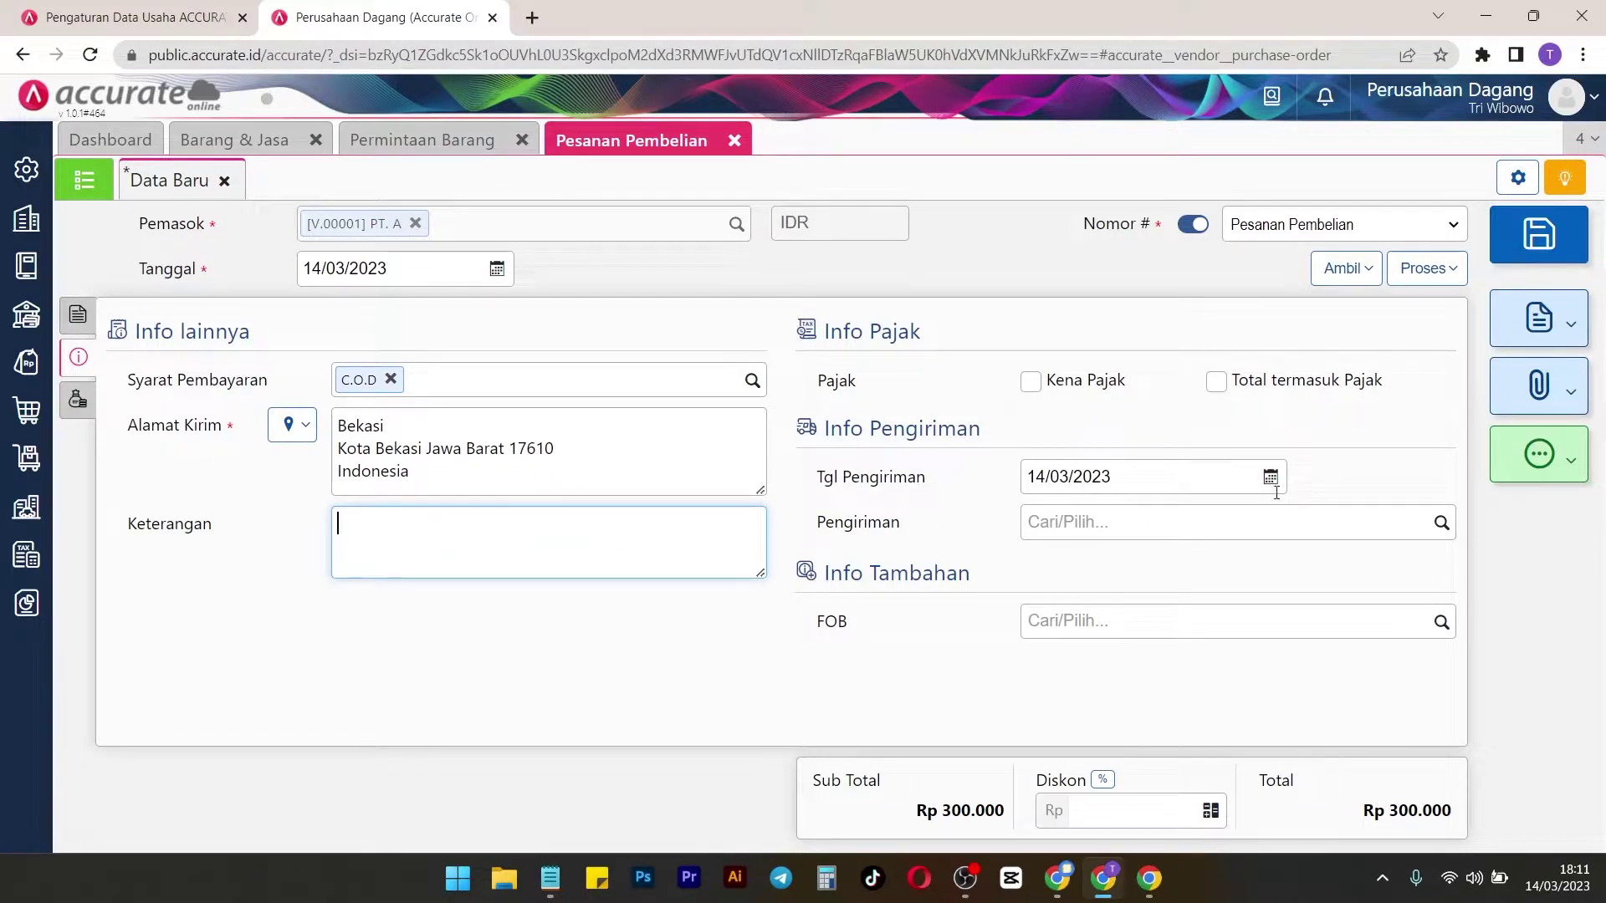
{"action": "left_click", "coordinate": [1445, 523]}
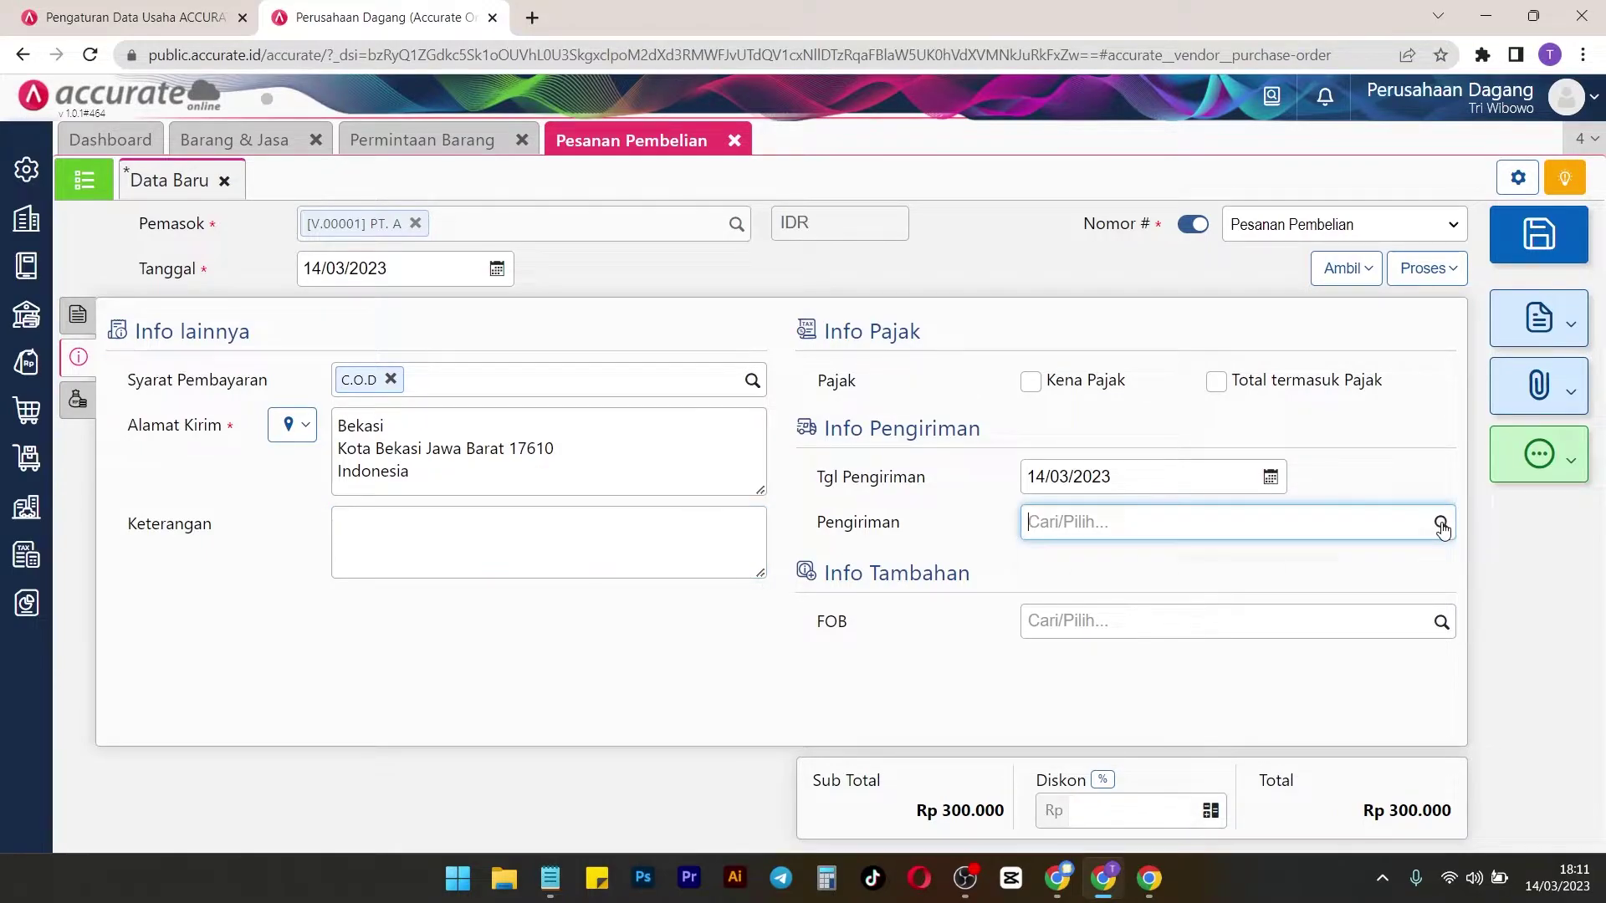
{"action": "left_click", "coordinate": [1439, 490]}
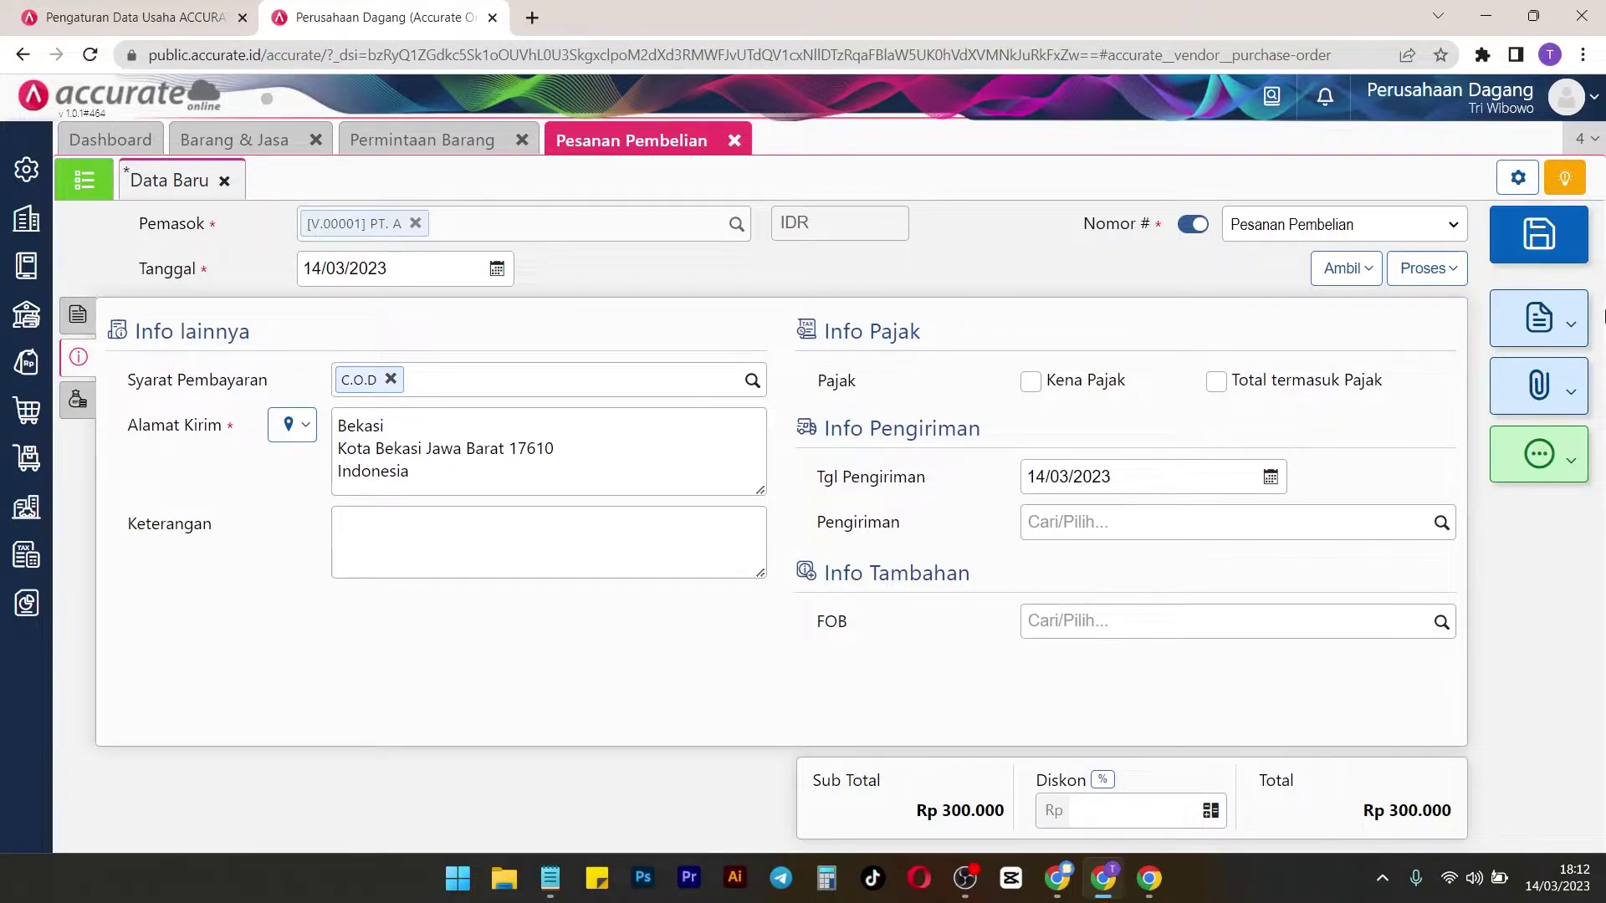
{"action": "left_click", "coordinate": [1539, 244]}
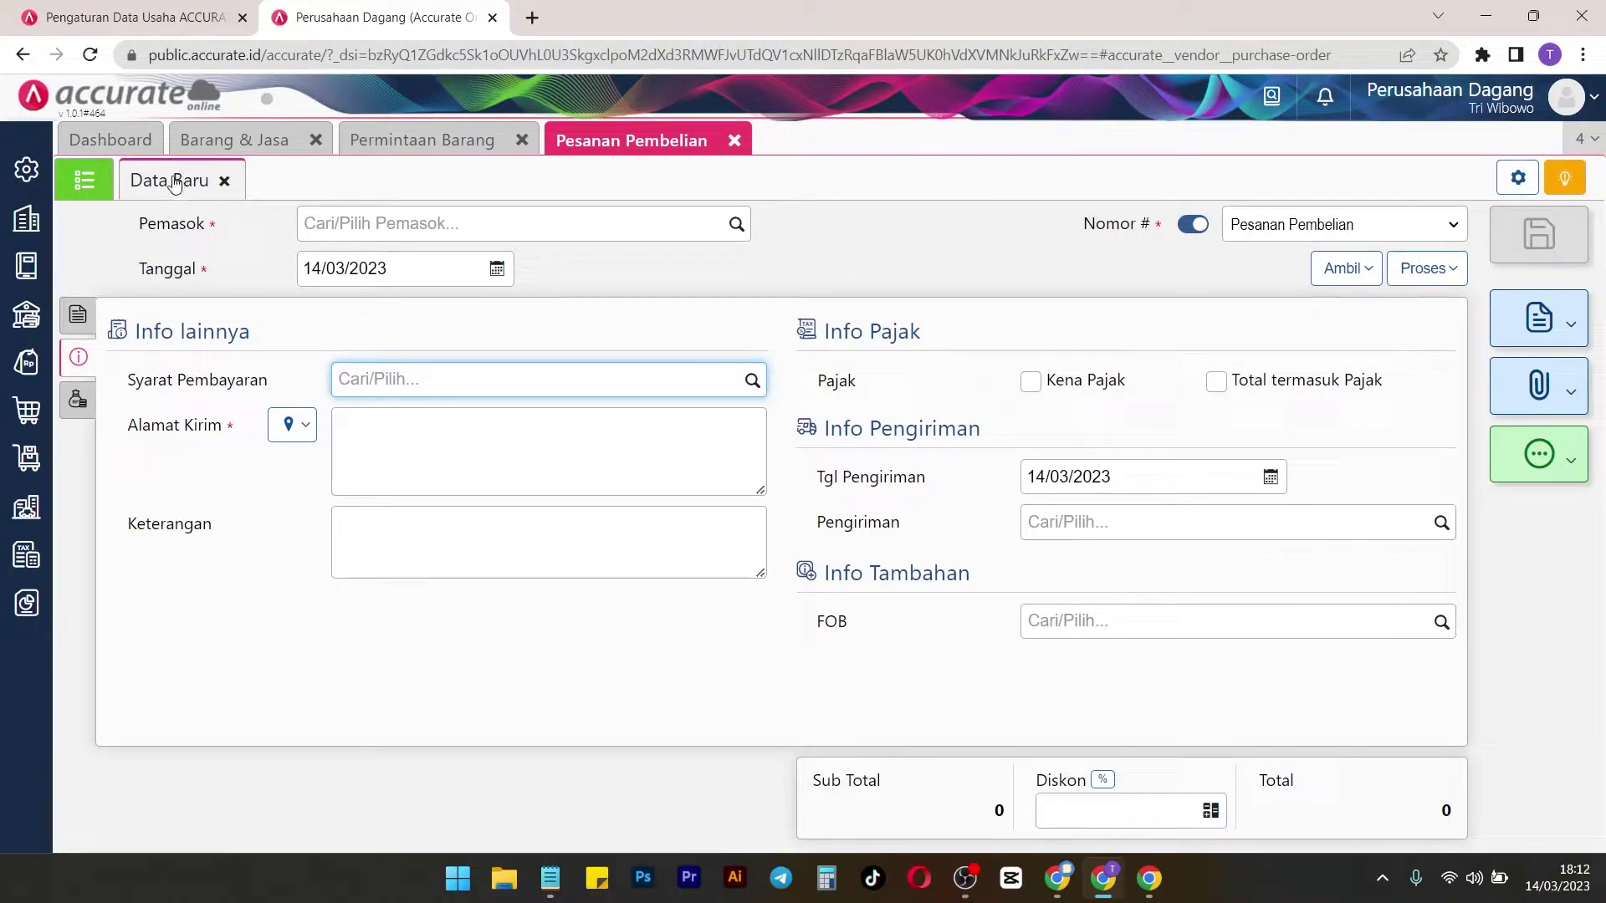
{"action": "left_click", "coordinate": [96, 179]}
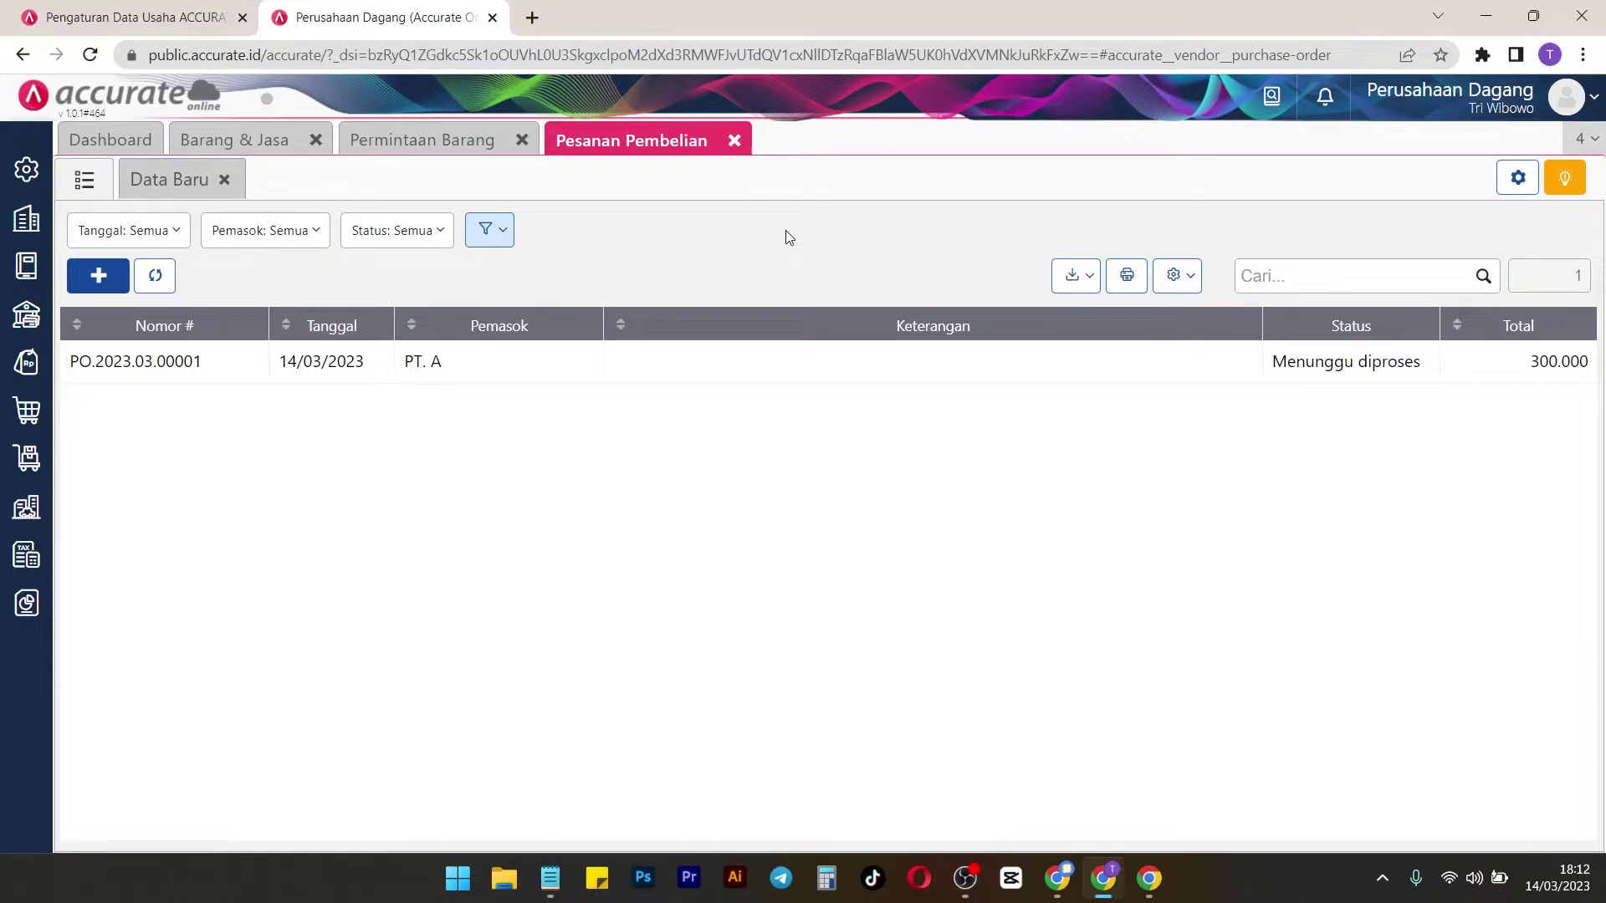
Start a new Penerimaan Barang from supplier PT. A and enter SJP-001 as its No Terima
{"action": "left_click", "coordinate": [20, 412]}
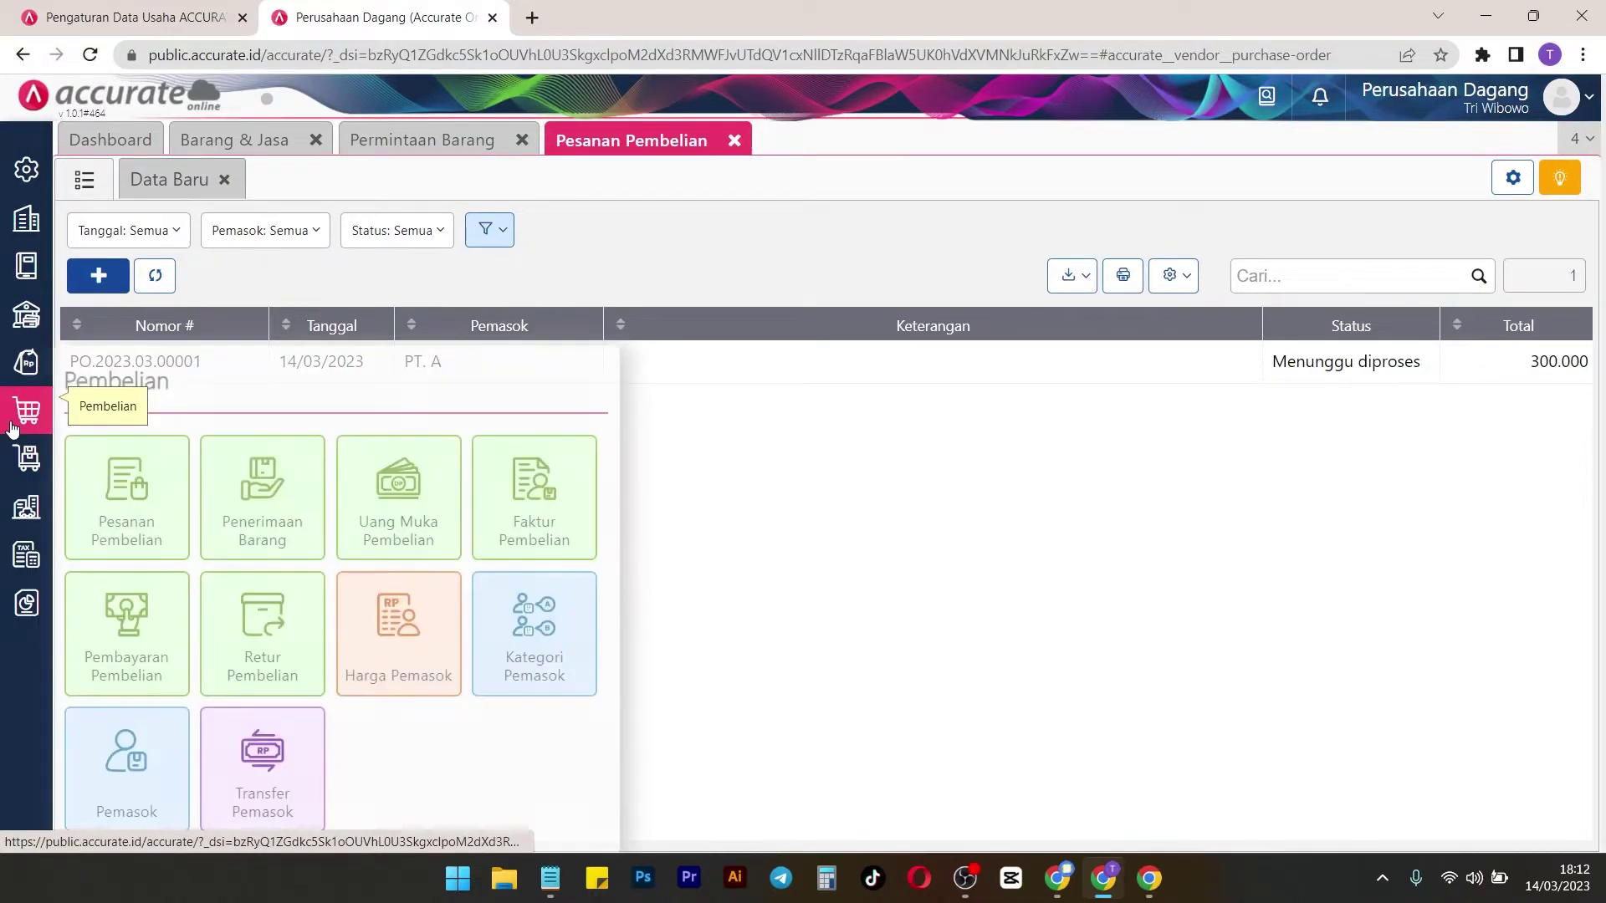
{"action": "left_click", "coordinate": [267, 508]}
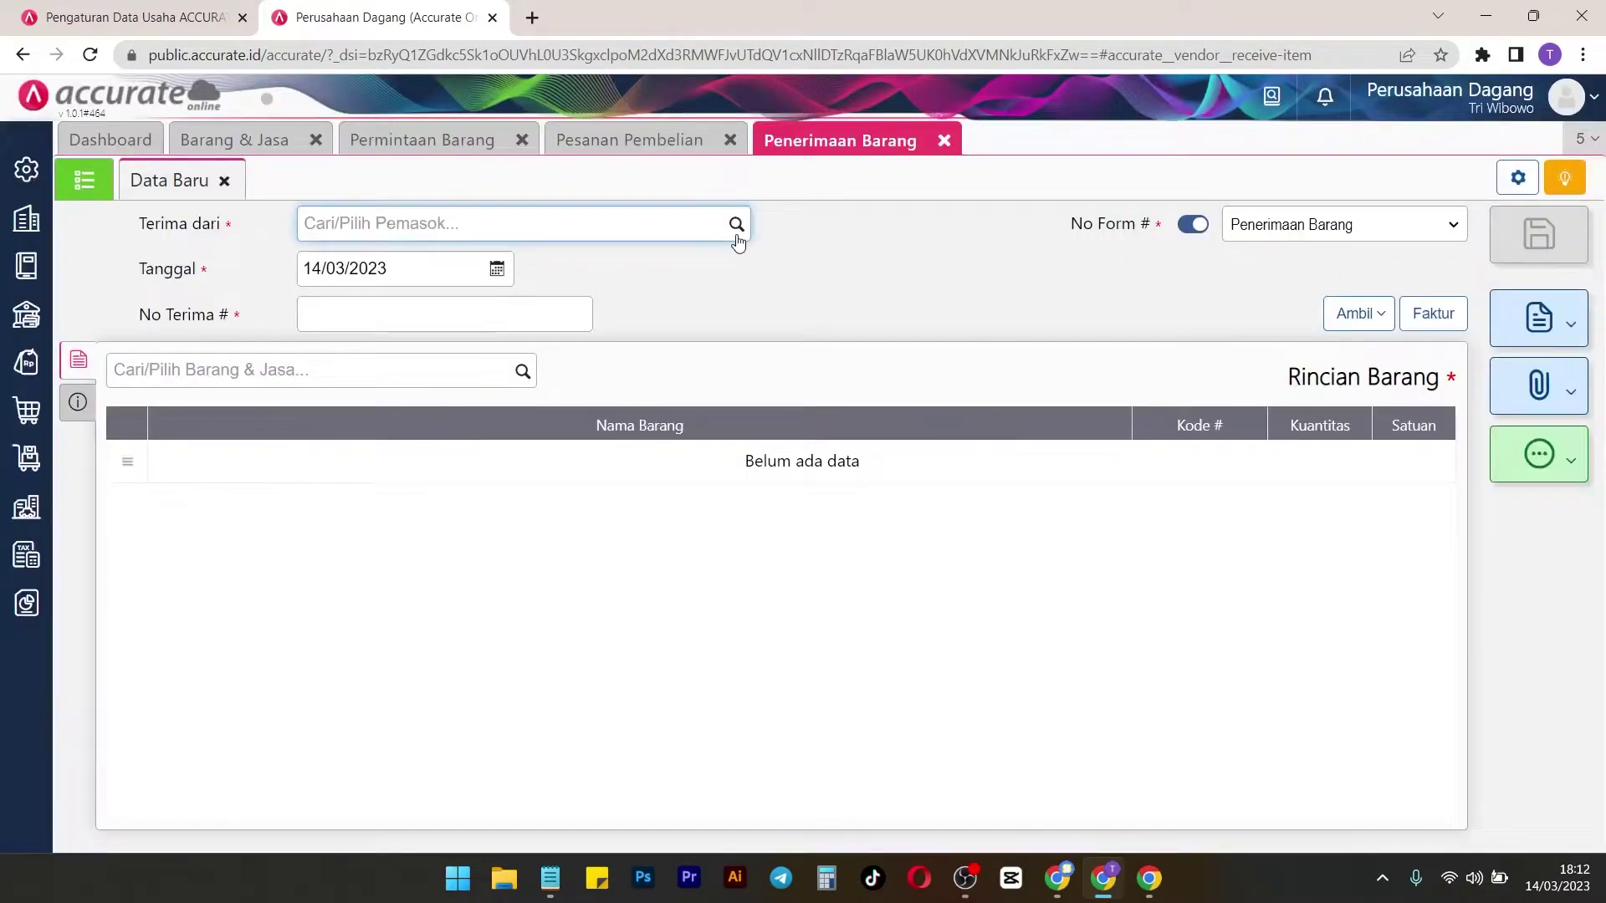
{"action": "left_click", "coordinate": [743, 235]}
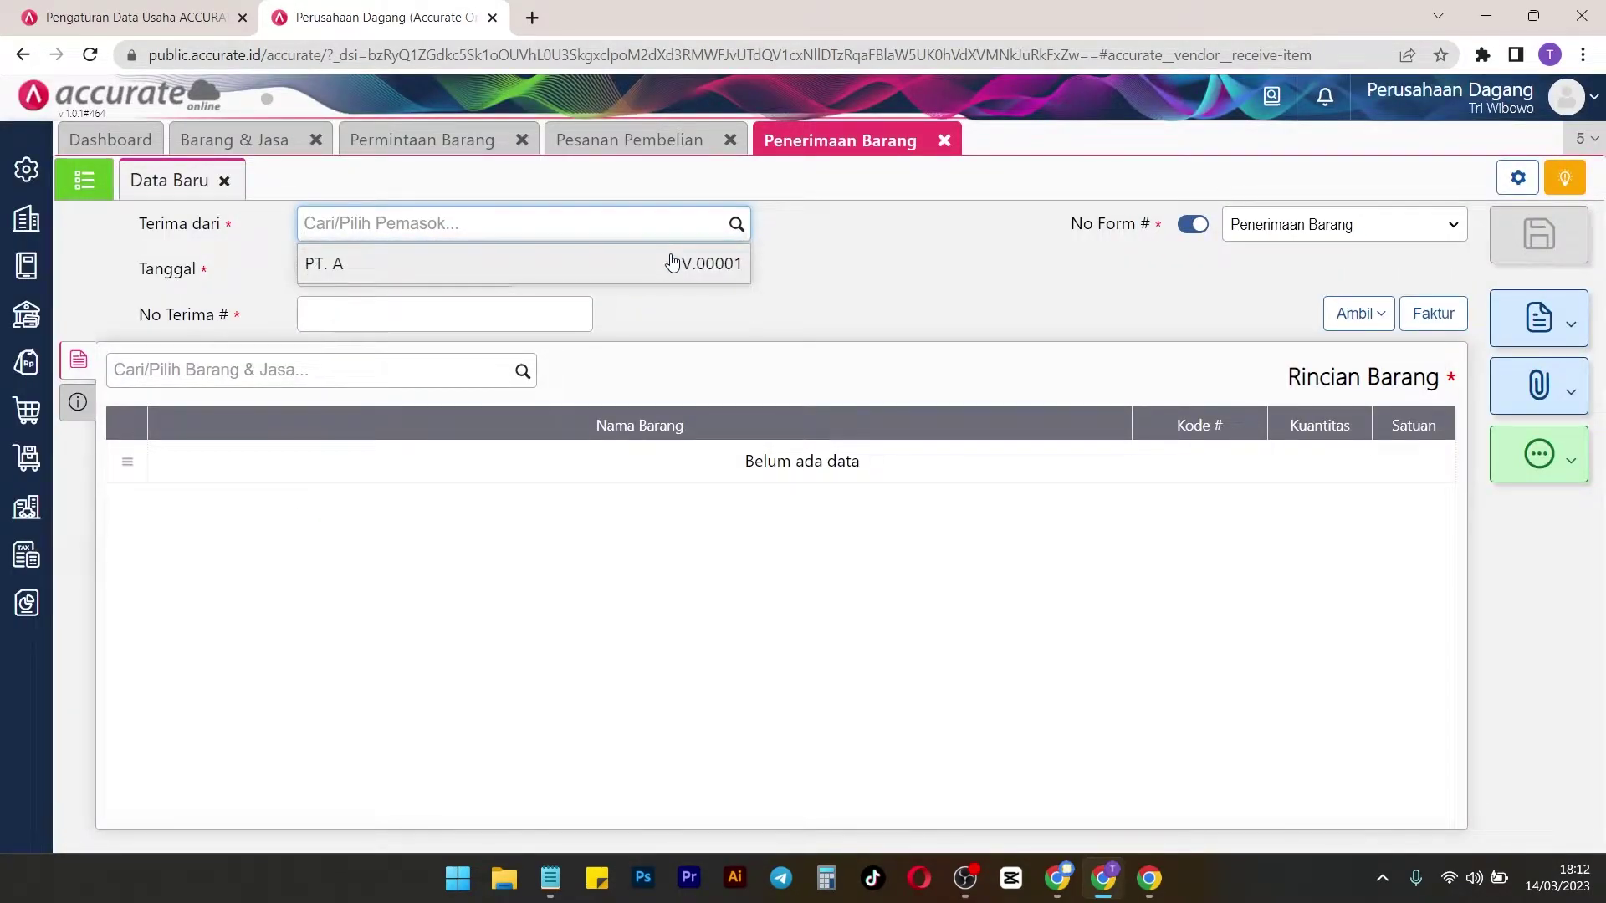
{"action": "left_click", "coordinate": [671, 262]}
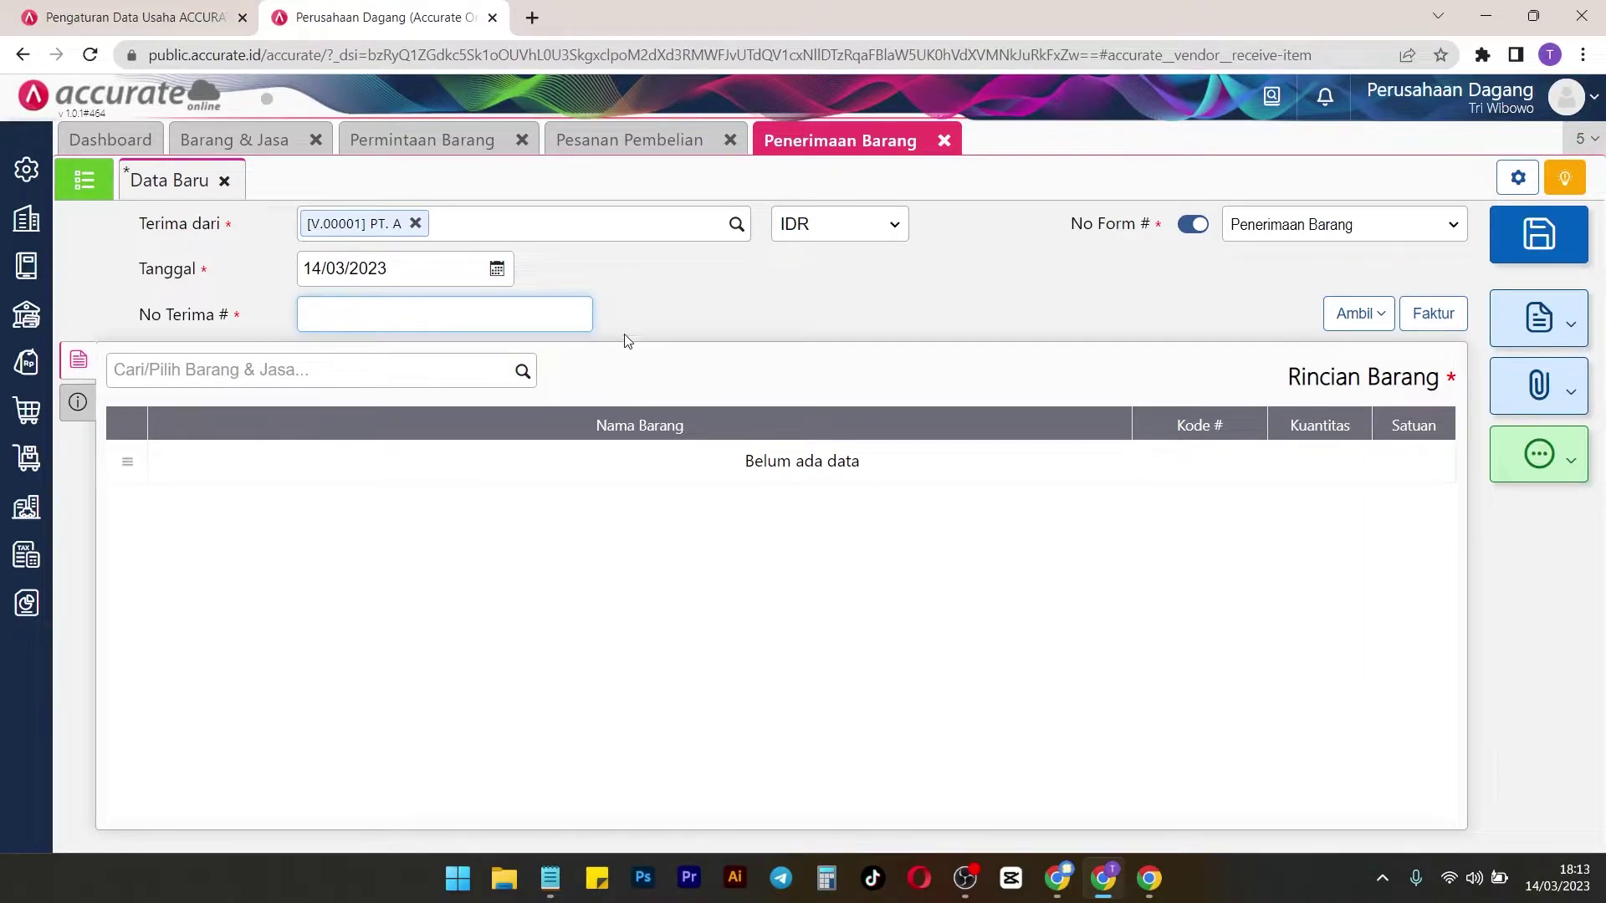
{"action": "type", "text": "SJ P-001"}
Copy the Shampo A line from PT. A's purchase order into the goods receipt and save the receipt
{"action": "left_click", "coordinate": [1366, 316]}
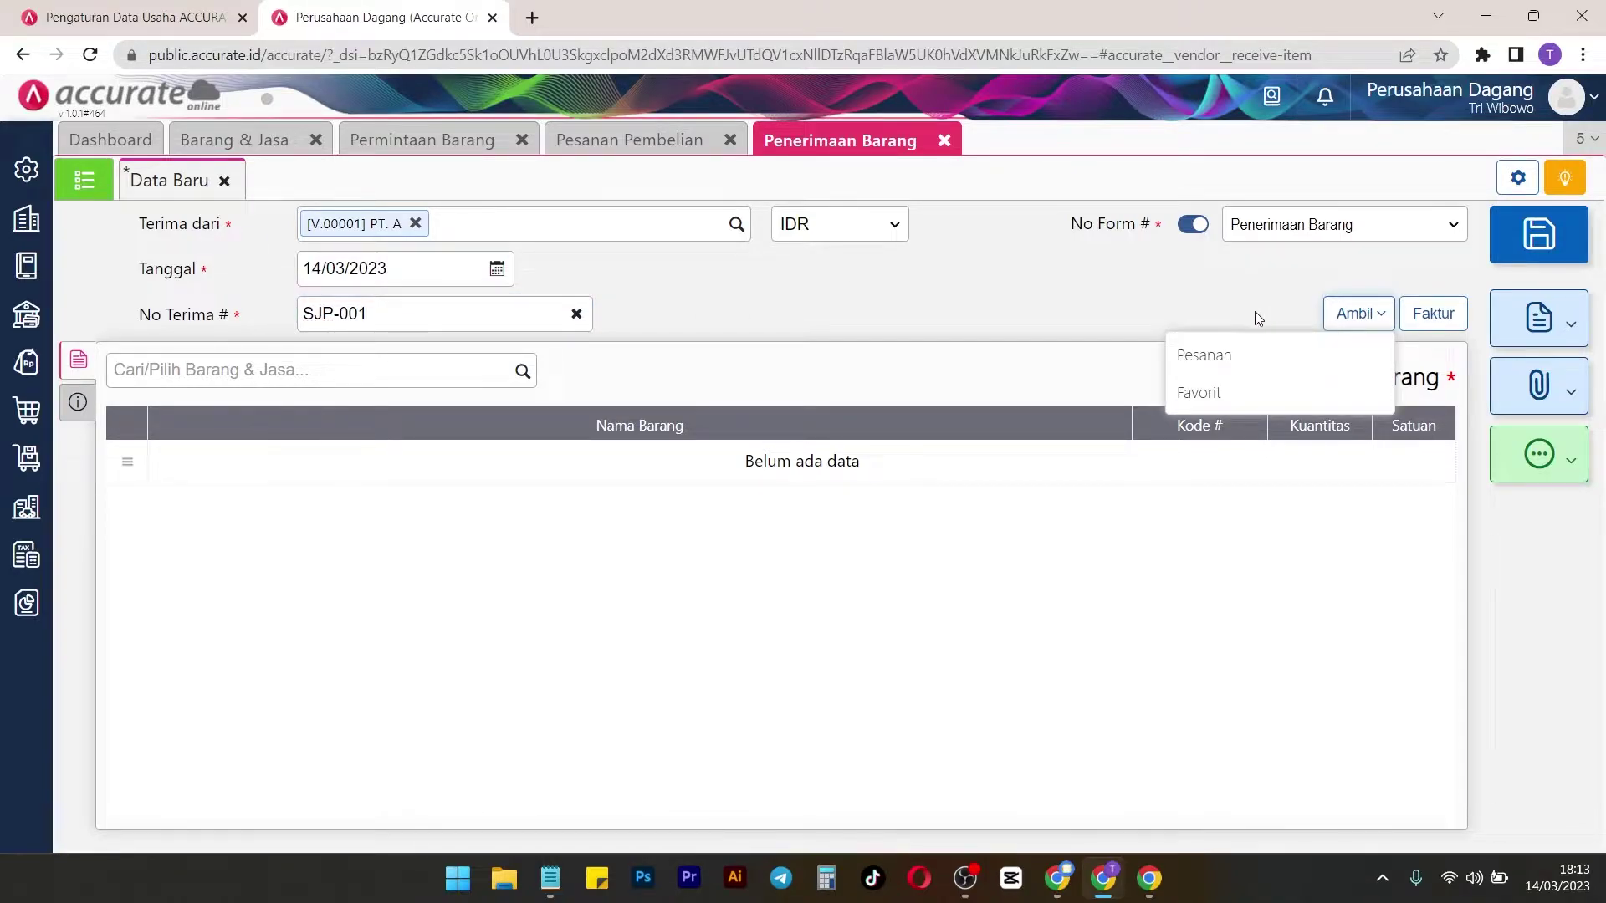
{"action": "left_click", "coordinate": [1230, 359]}
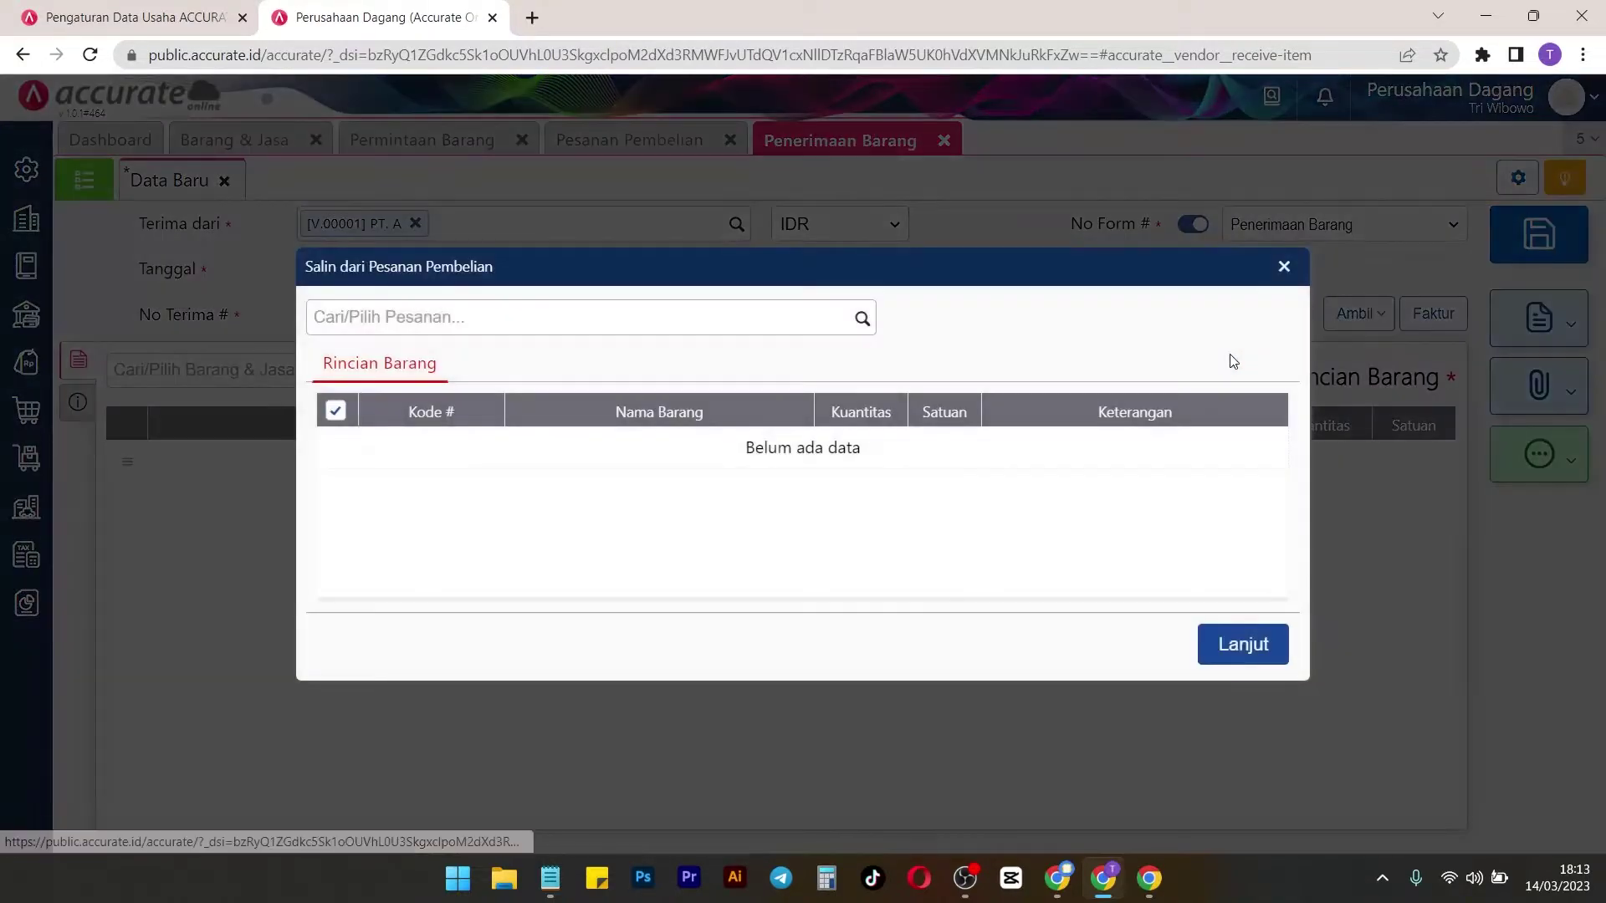
{"action": "left_click", "coordinate": [862, 329]}
{"action": "left_click", "coordinate": [624, 362]}
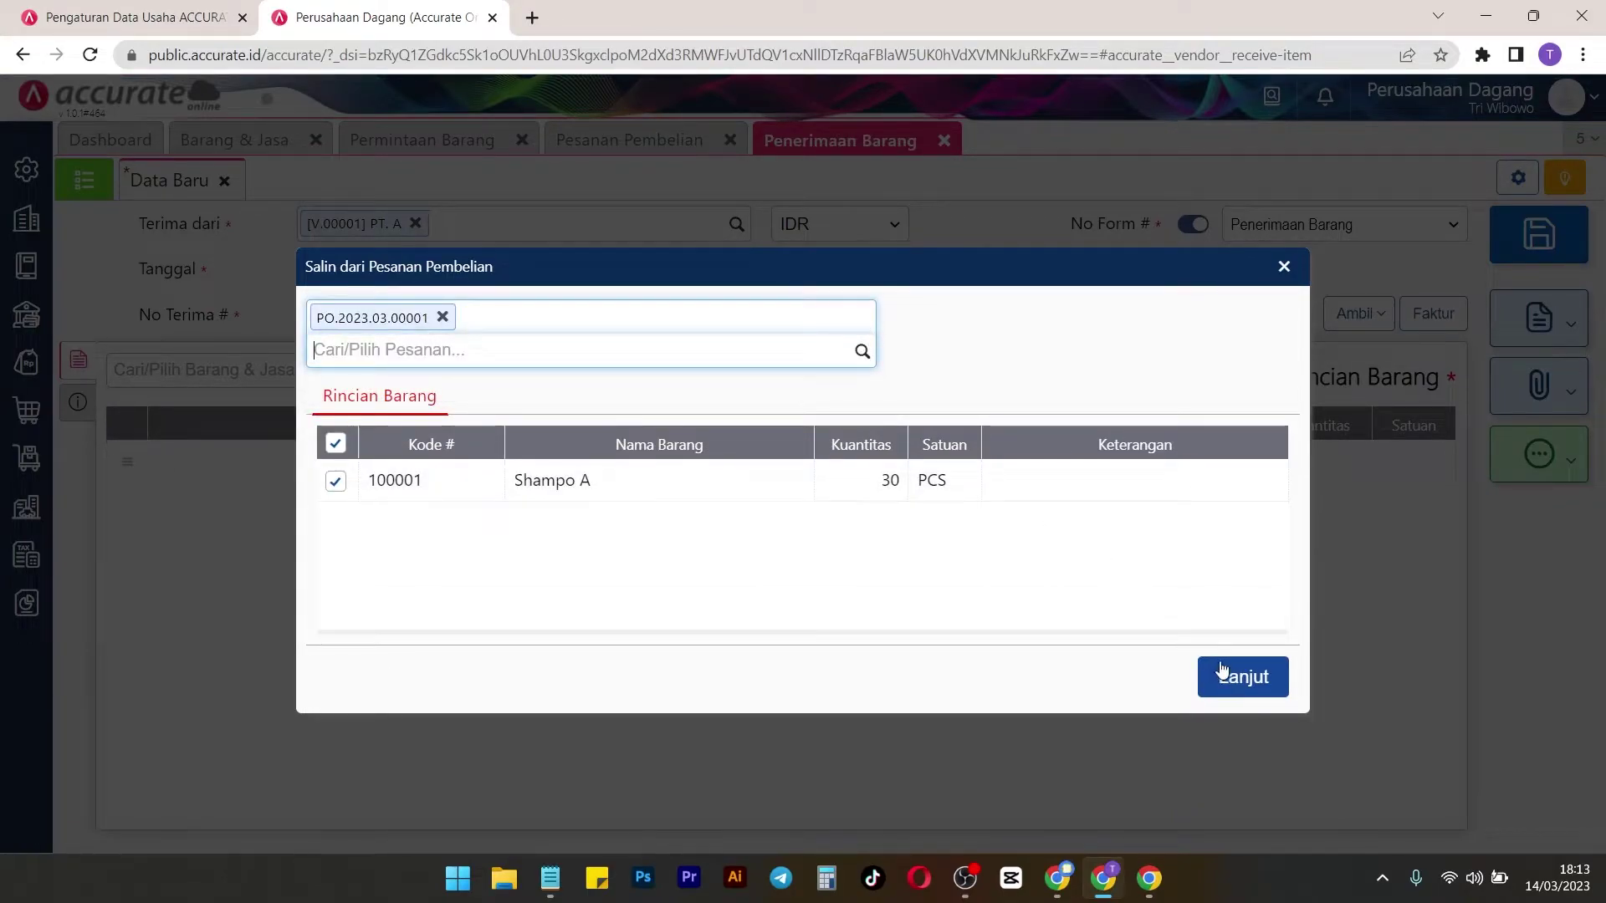
{"action": "left_click", "coordinate": [1237, 682]}
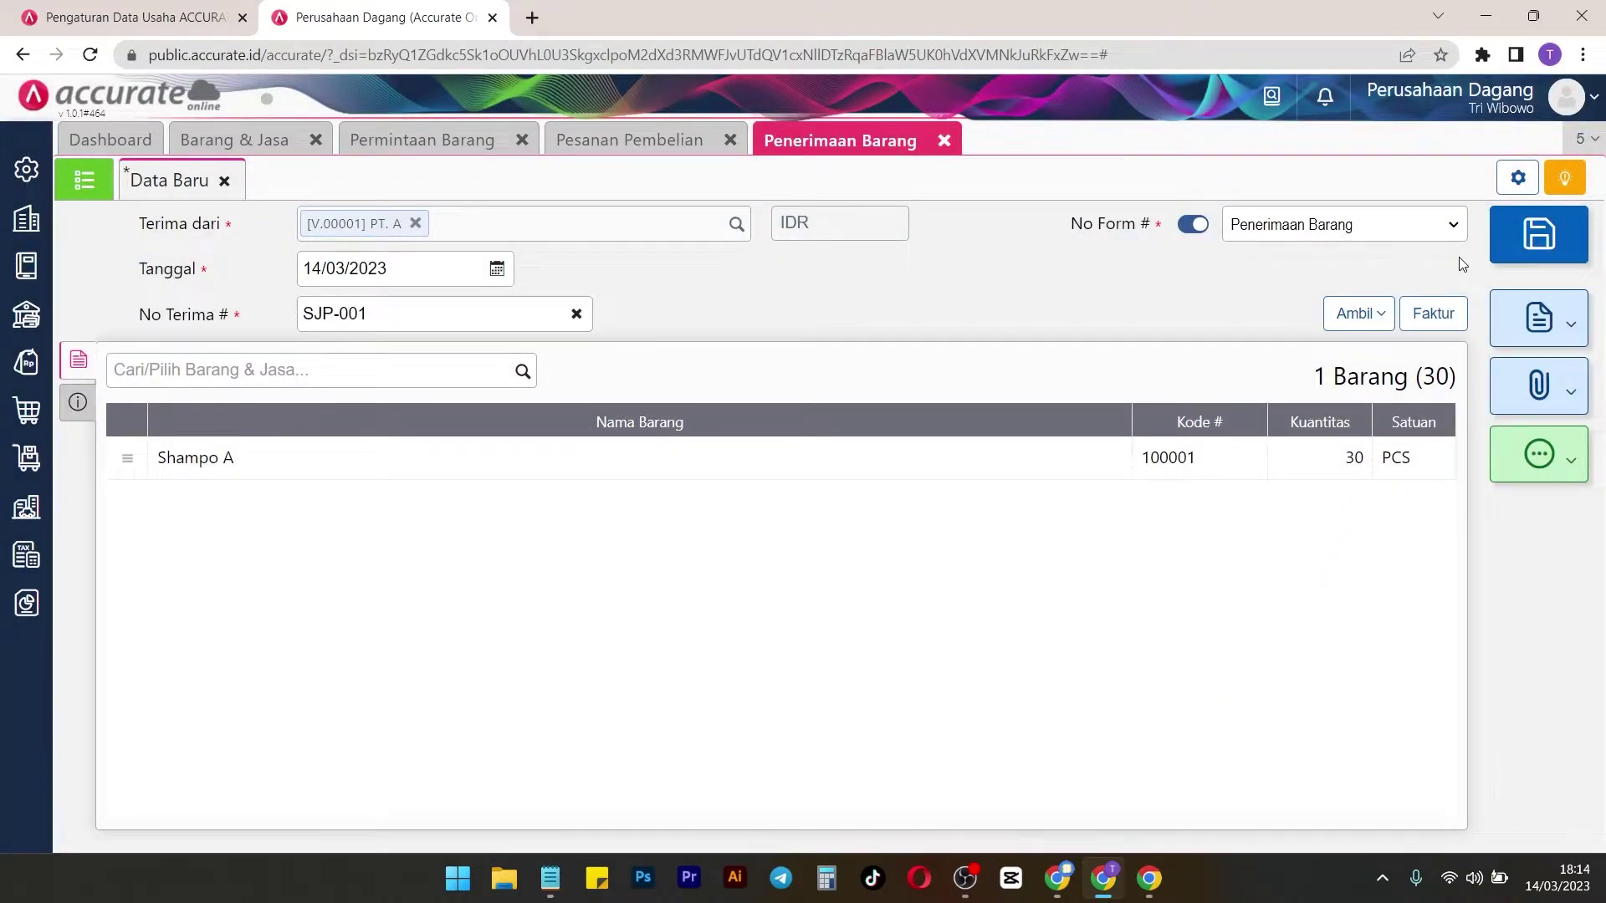
{"action": "left_click", "coordinate": [1510, 253]}
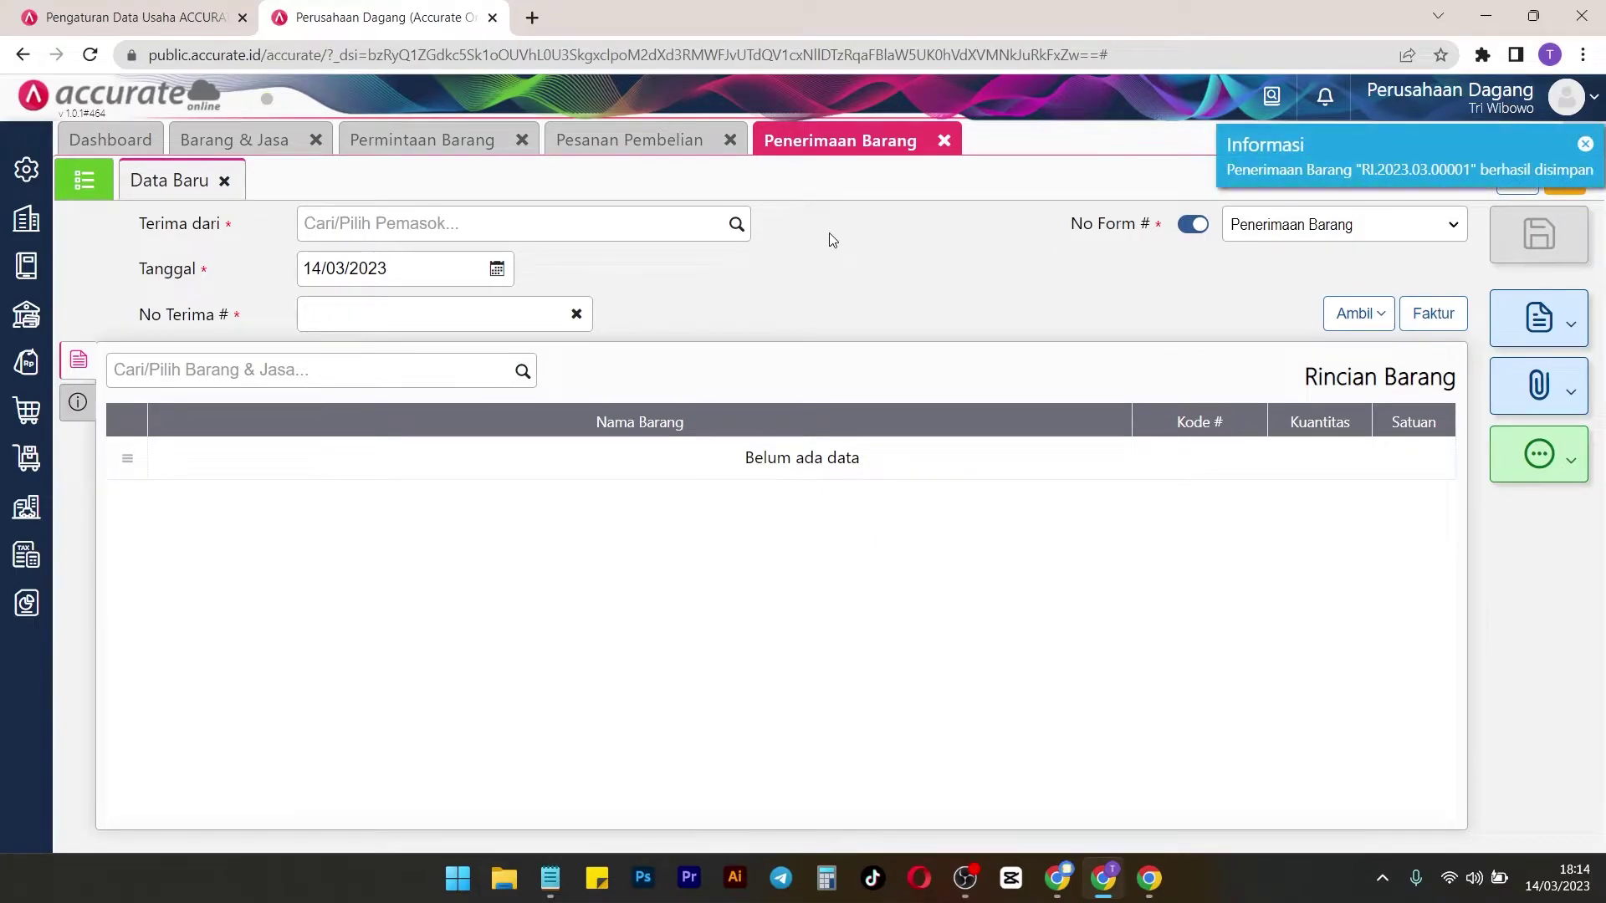
Start a new Faktur Pembelian with PT. A as the supplier
{"action": "left_click", "coordinate": [28, 410]}
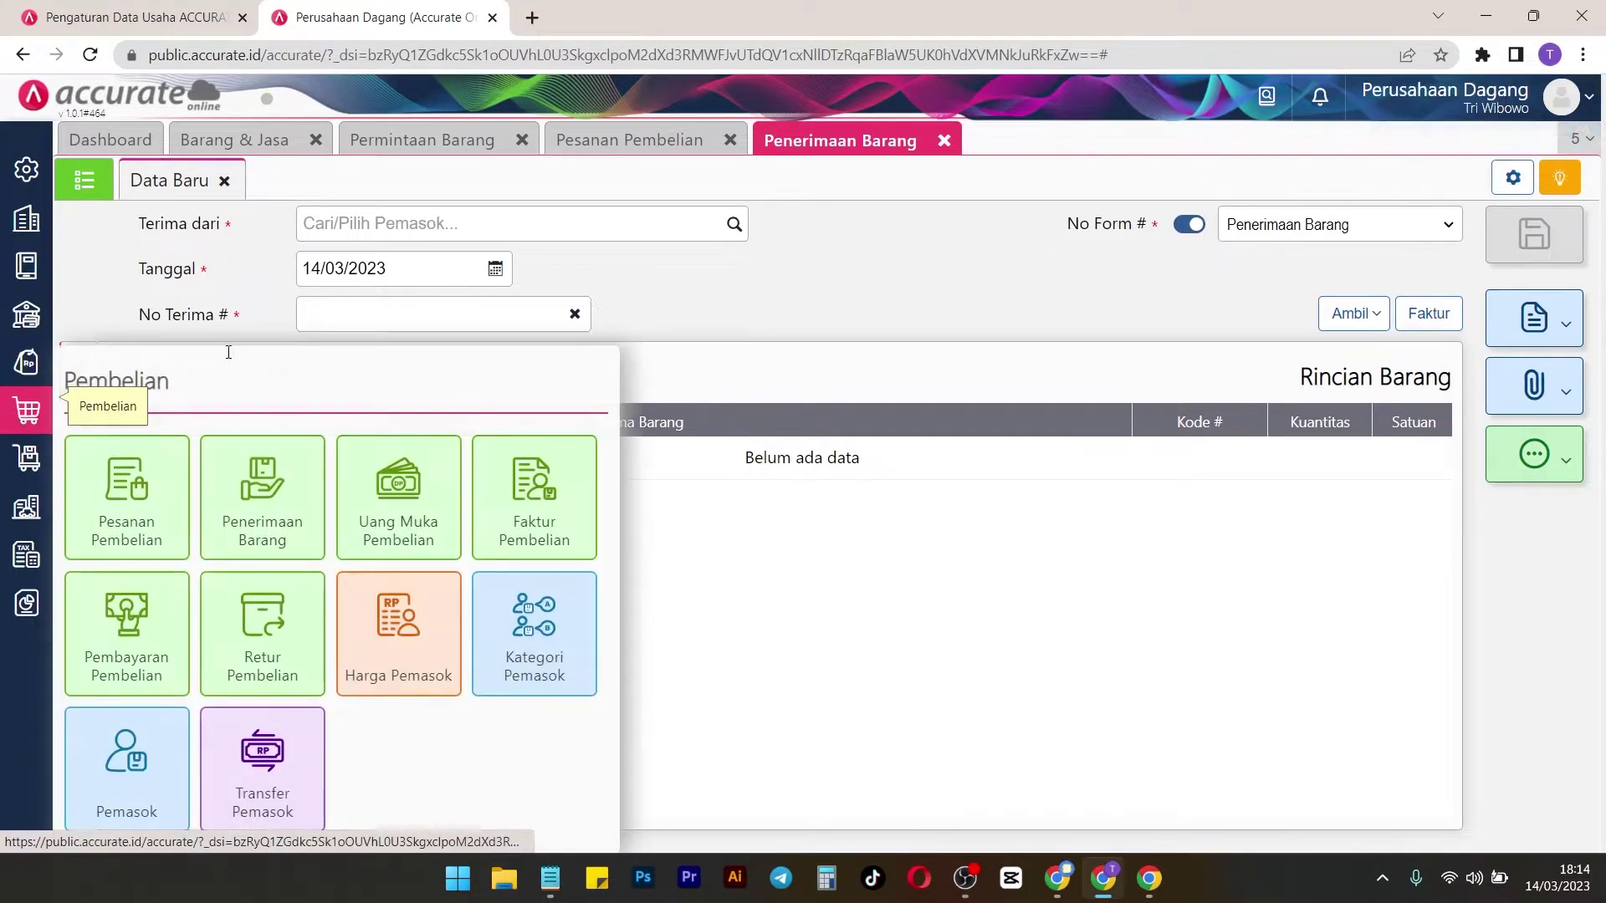
{"action": "left_click", "coordinate": [575, 517]}
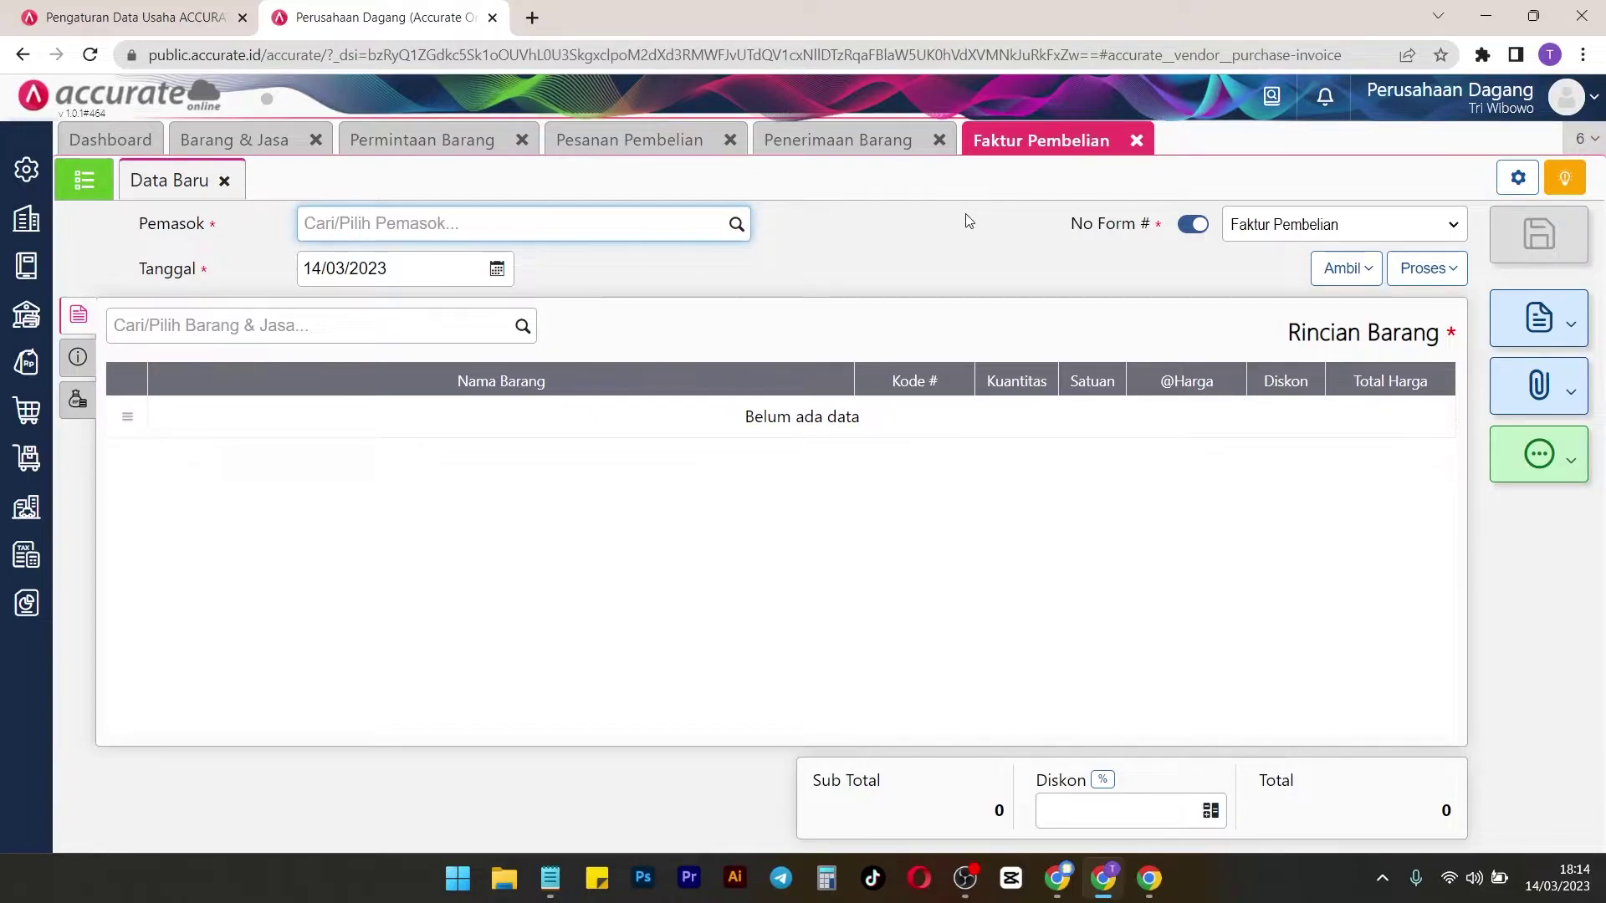
{"action": "left_click", "coordinate": [736, 224]}
{"action": "left_click", "coordinate": [680, 265]}
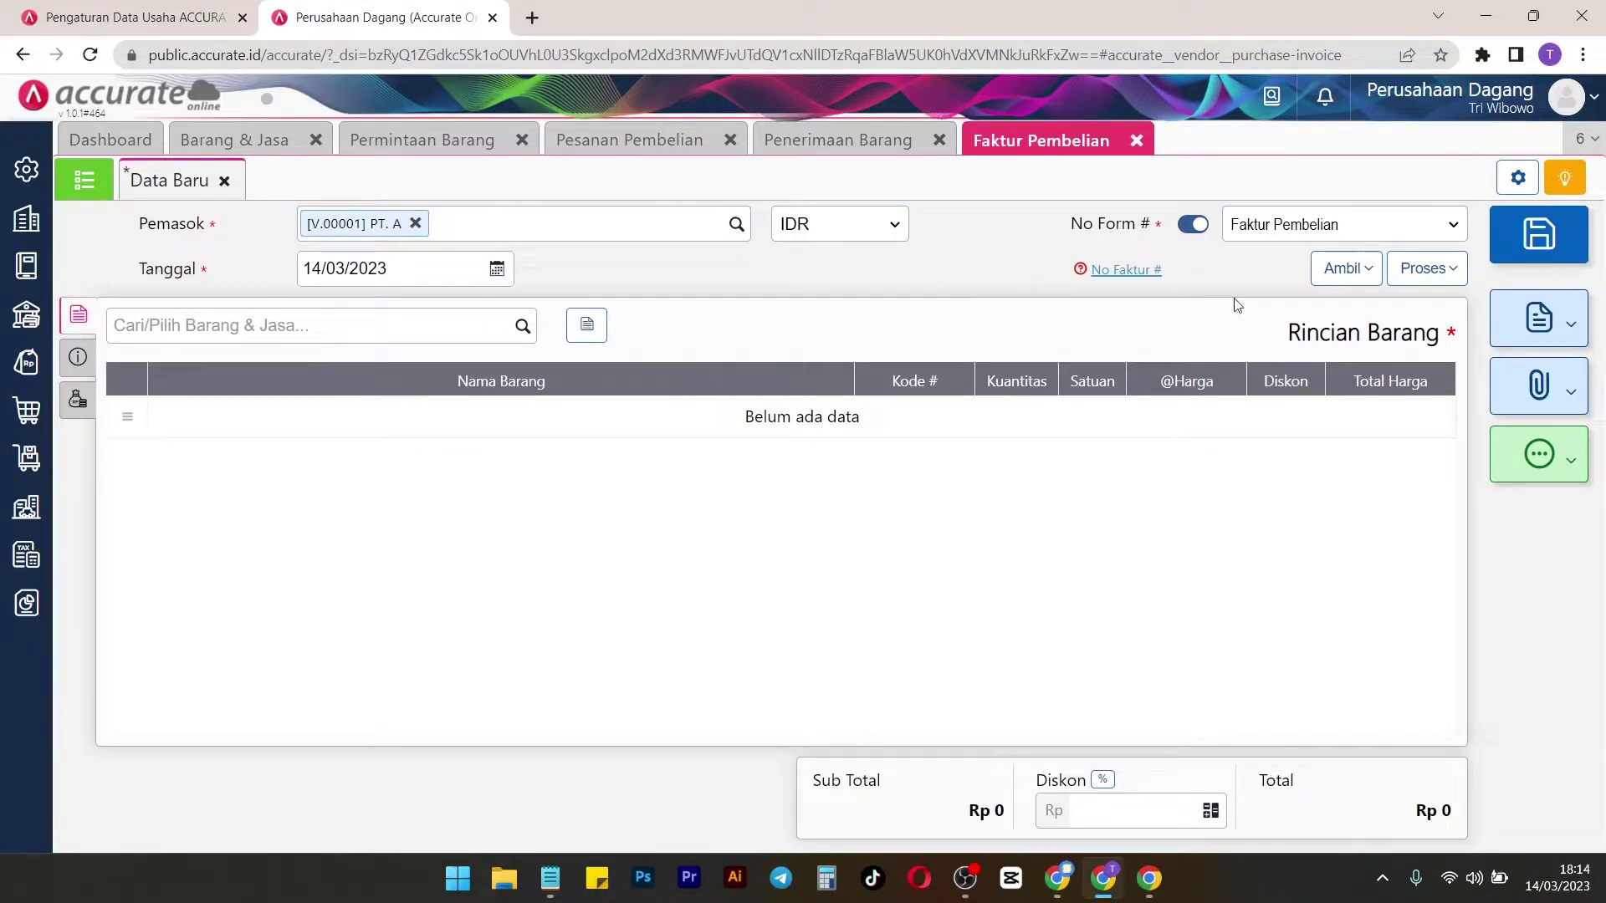
Copy the Shampo A line from goods receipt SJP-001 into the purchase invoice
{"action": "left_click", "coordinate": [1340, 274]}
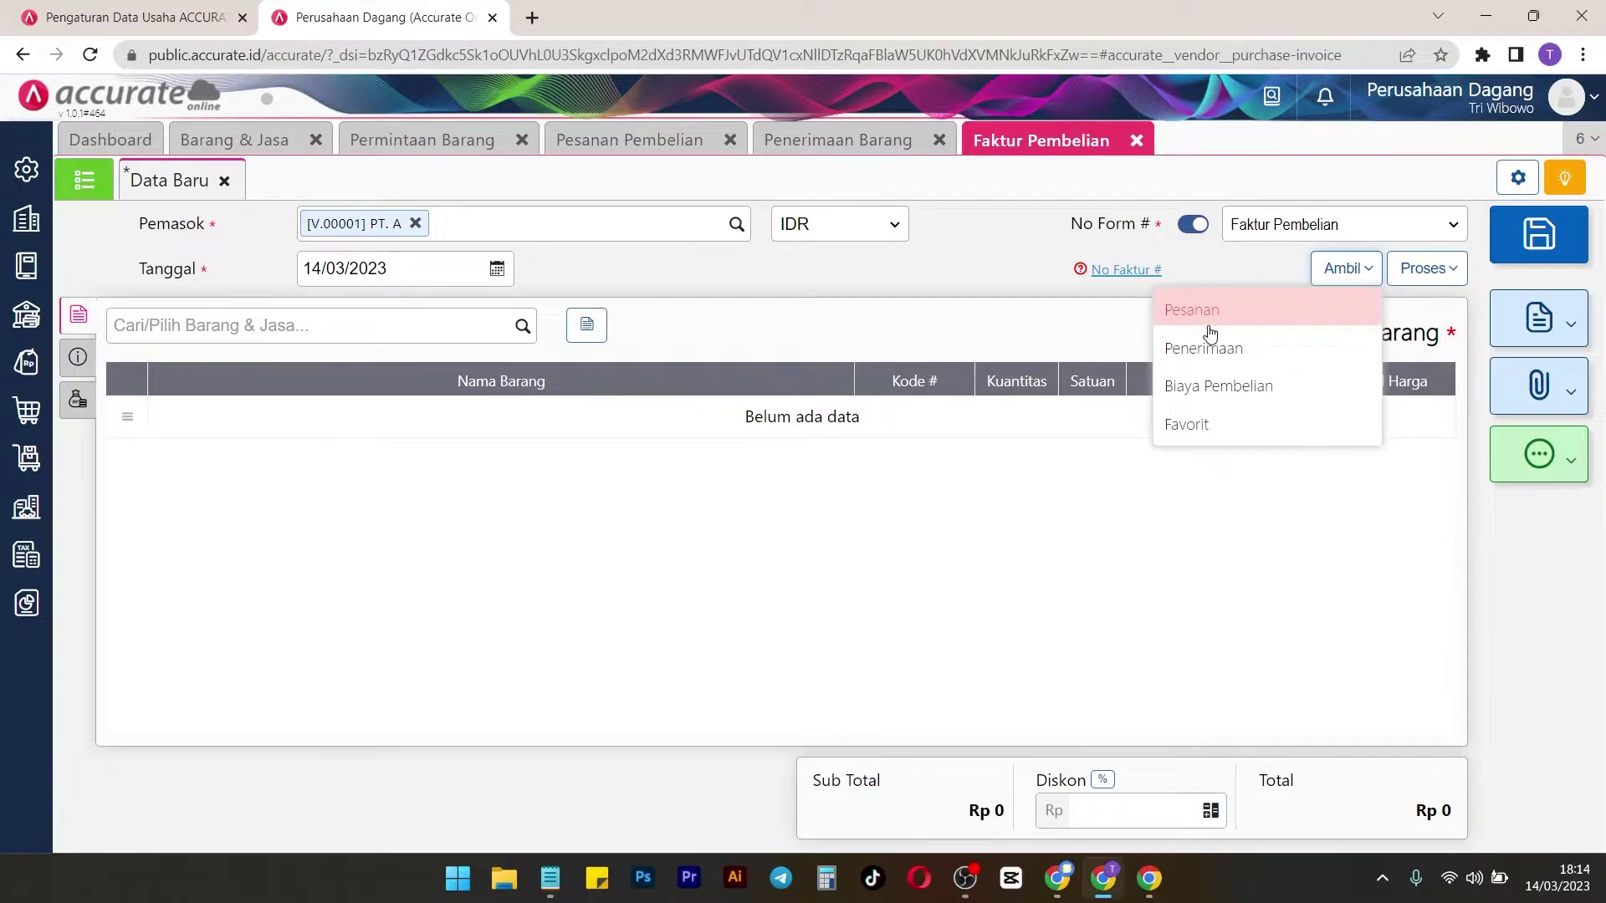
{"action": "left_click", "coordinate": [1221, 349]}
{"action": "left_click", "coordinate": [869, 320]}
{"action": "left_click", "coordinate": [667, 362]}
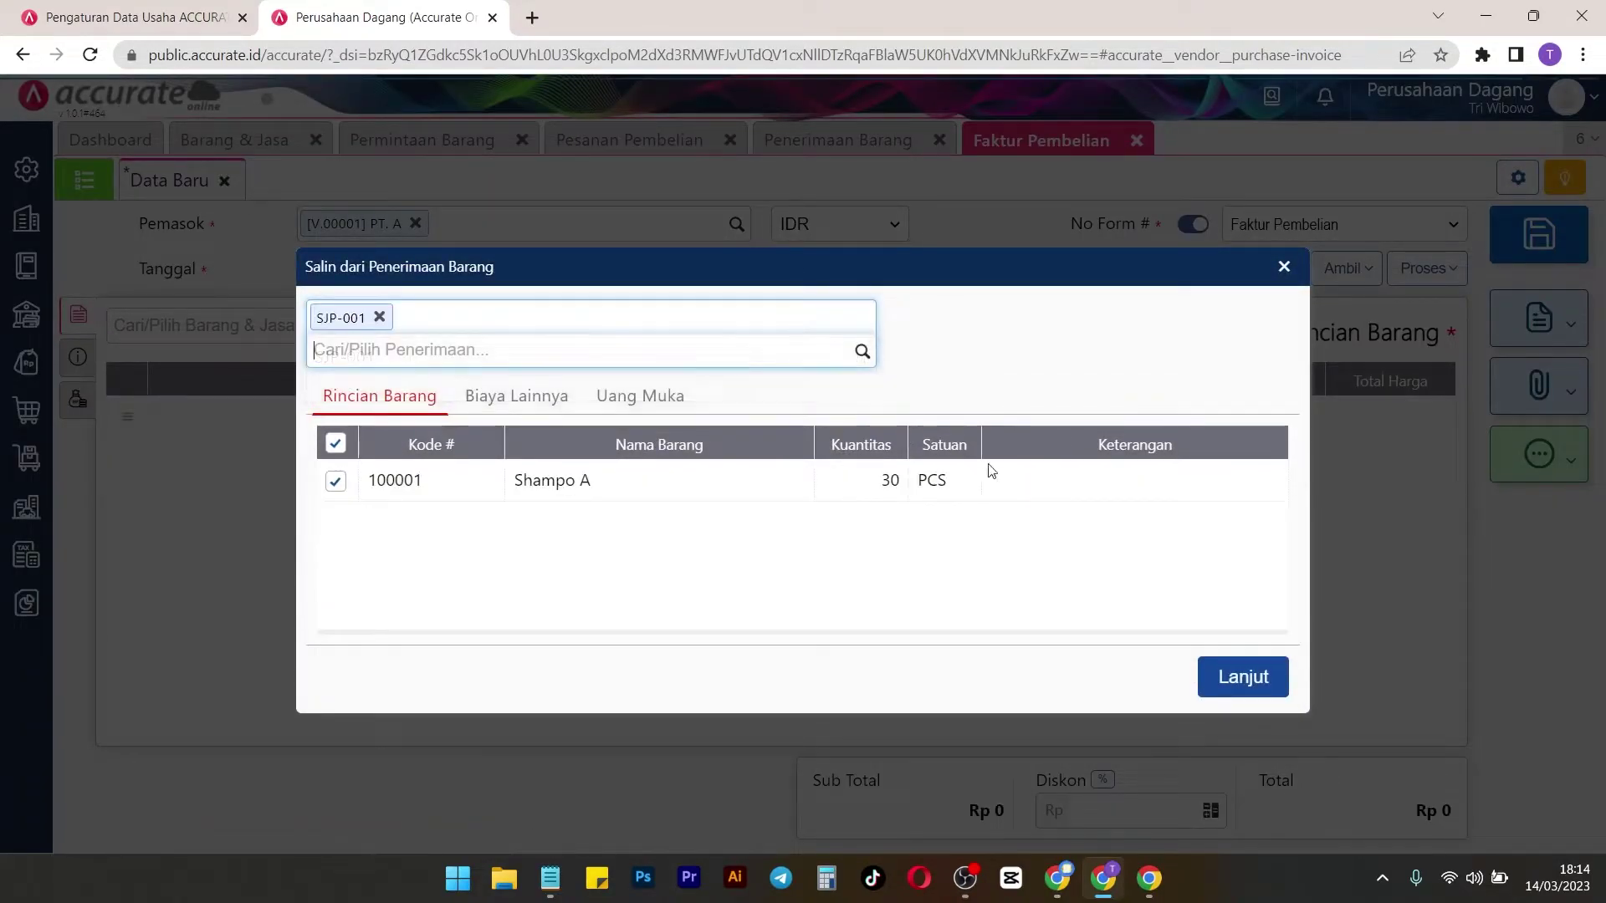
{"action": "left_click", "coordinate": [1214, 669]}
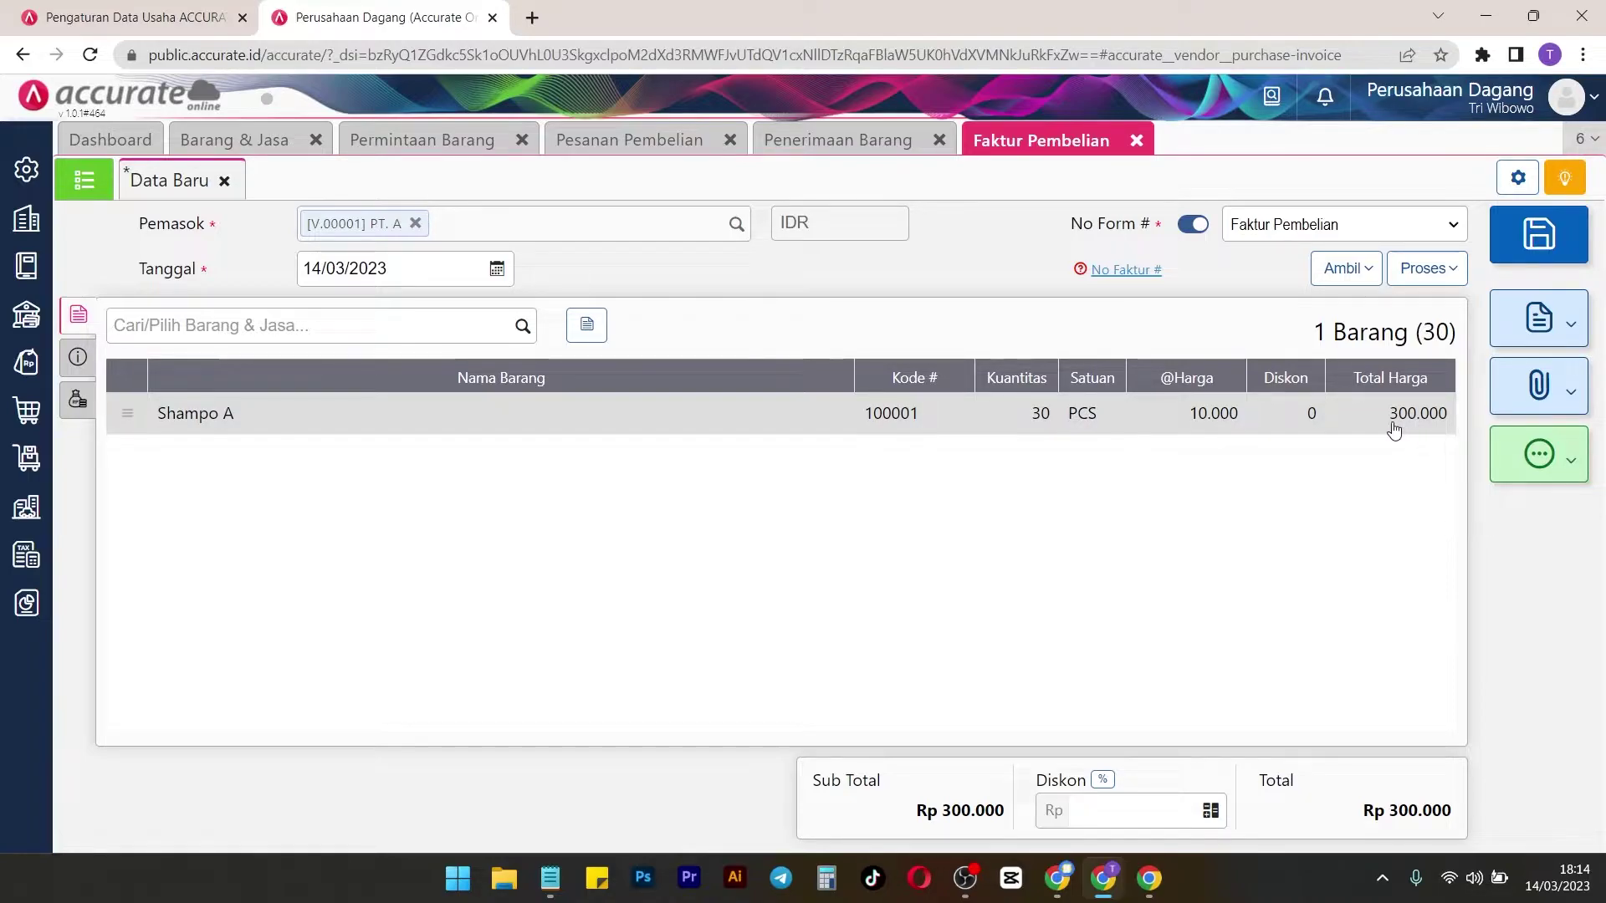
Enter INVP-001 as the No Faktur of the purchase invoice and save it
{"action": "left_click_drag", "start_coordinate": [1069, 225], "coordinate": [1152, 238]}
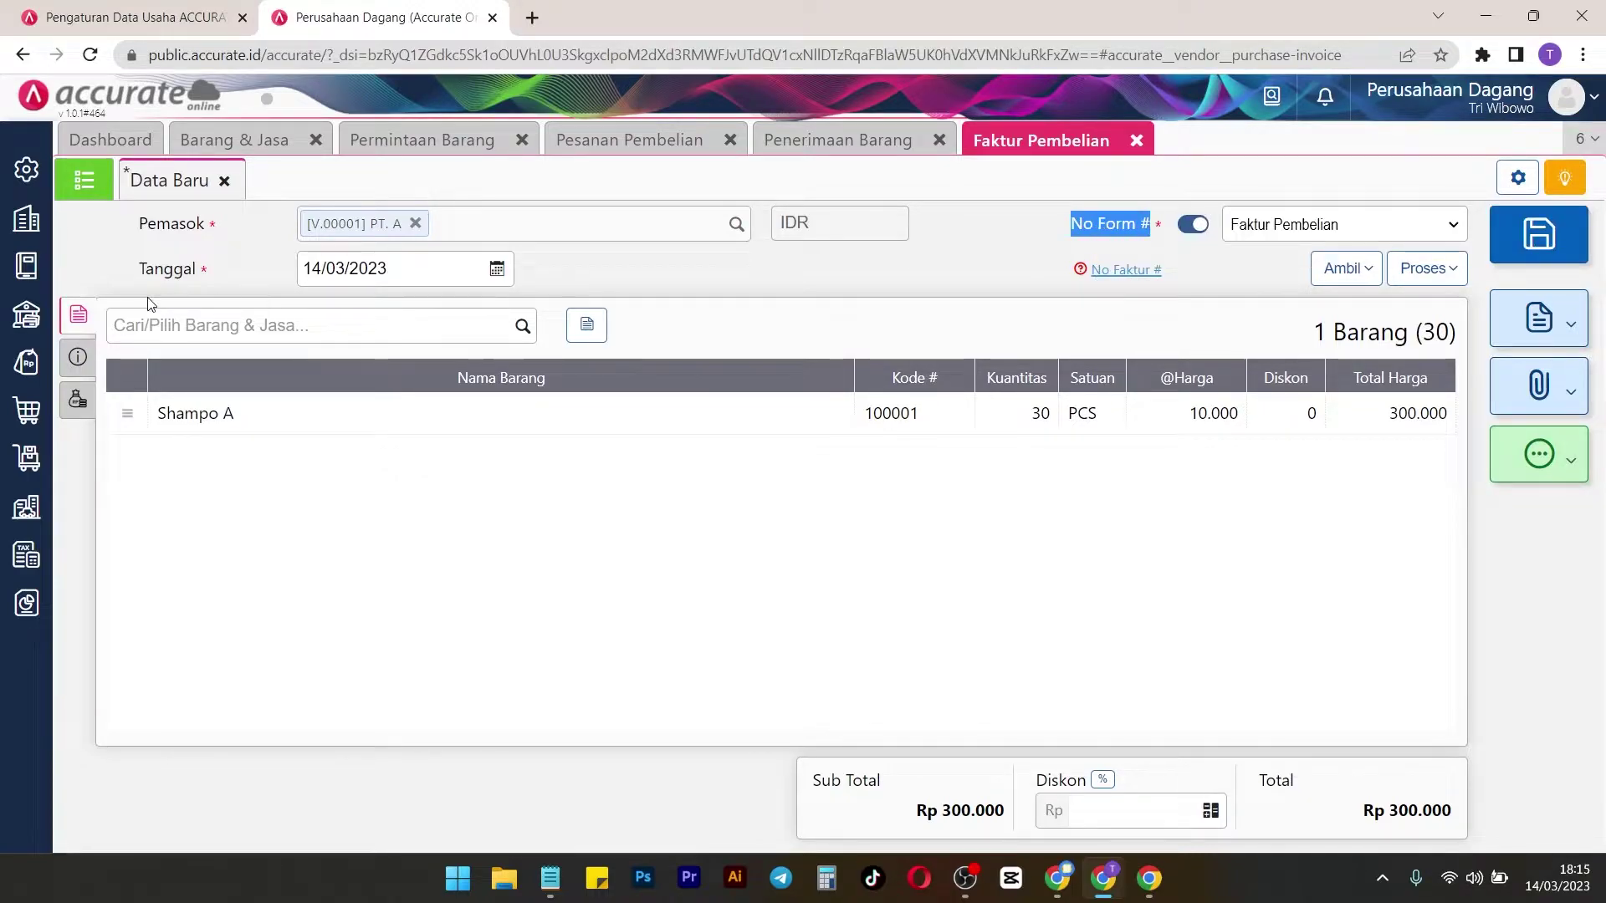
{"action": "left_click", "coordinate": [80, 359]}
{"action": "left_click", "coordinate": [431, 393]}
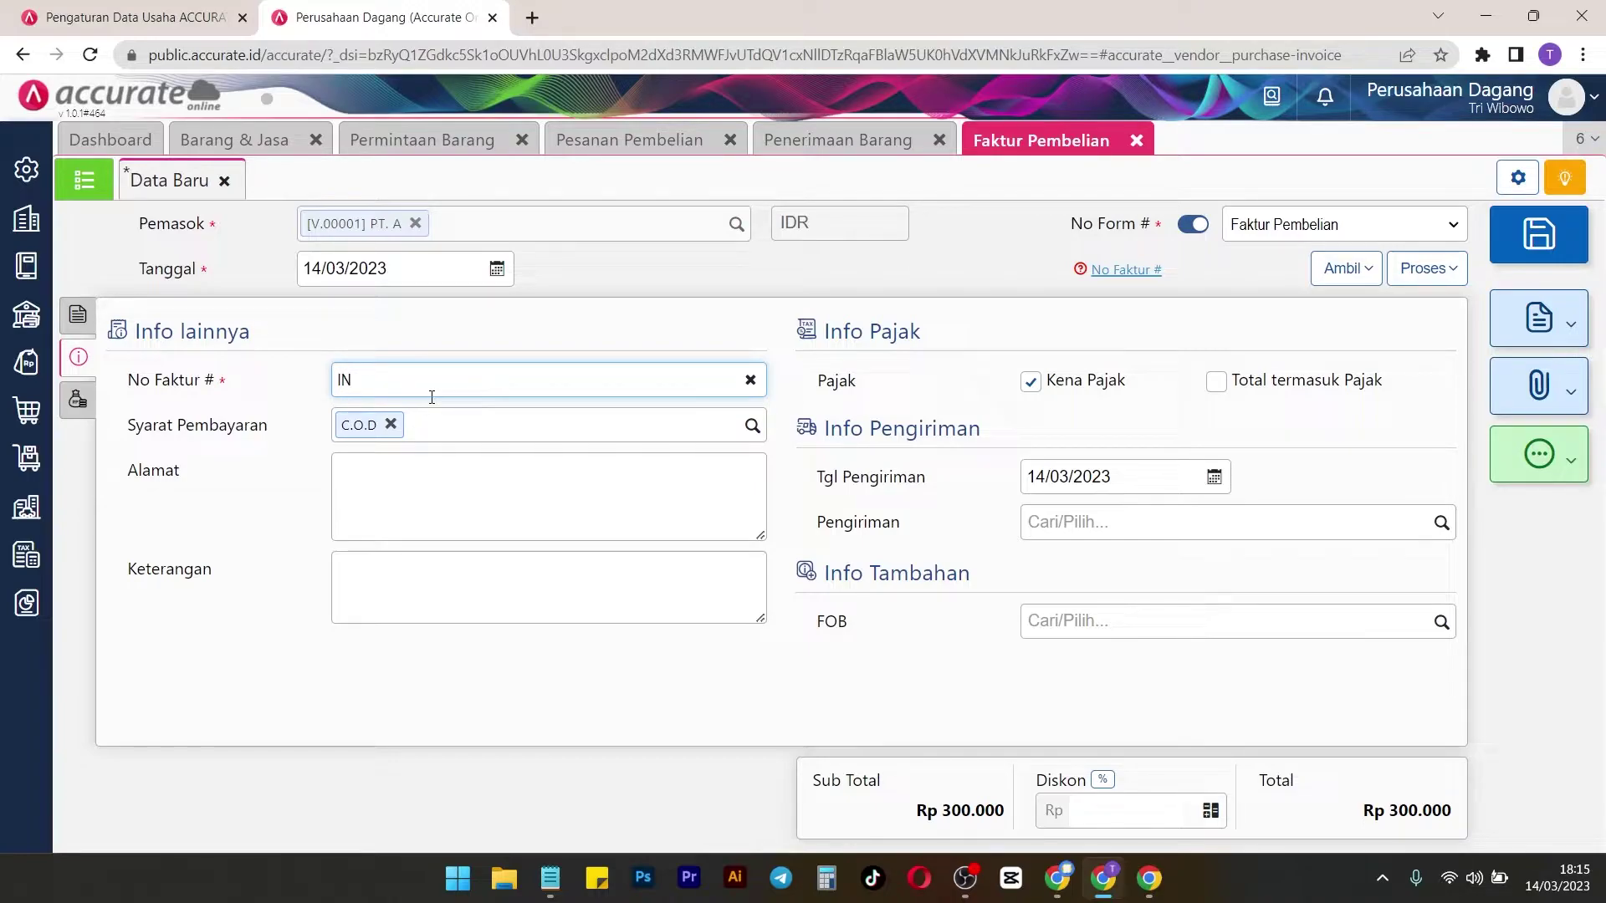
{"action": "type", "text": "INVP-001"}
{"action": "left_click", "coordinate": [1549, 250]}
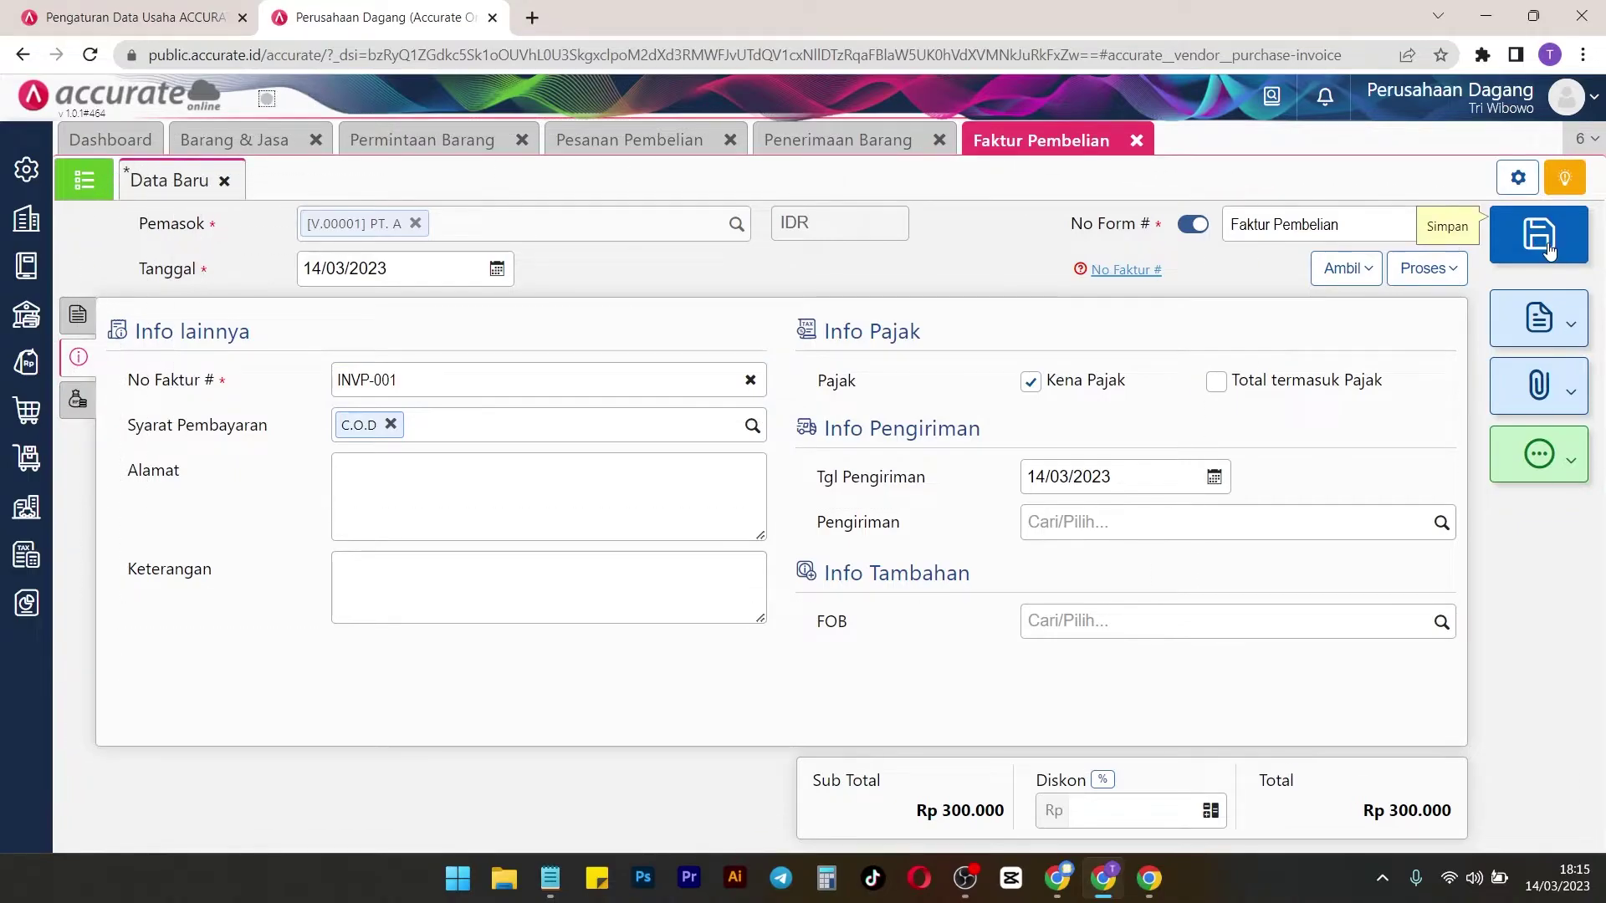
Open the saved invoice INVP-001 and preview its printout with the Faktur Pembelian - Default layout
{"action": "left_click", "coordinate": [96, 190]}
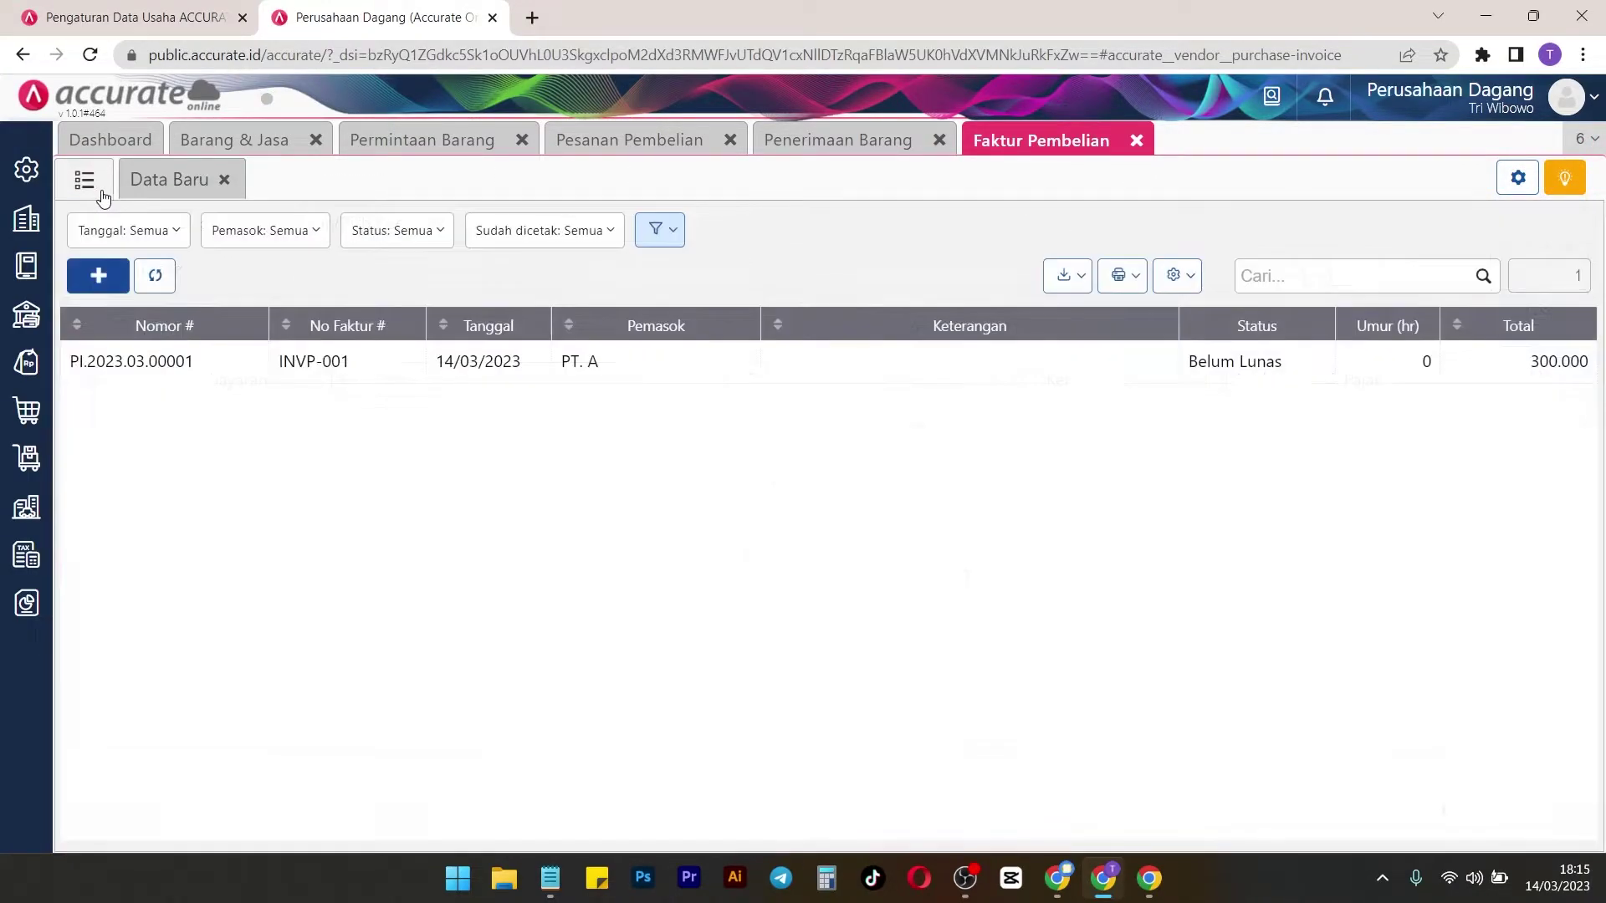
{"action": "left_click", "coordinate": [724, 370]}
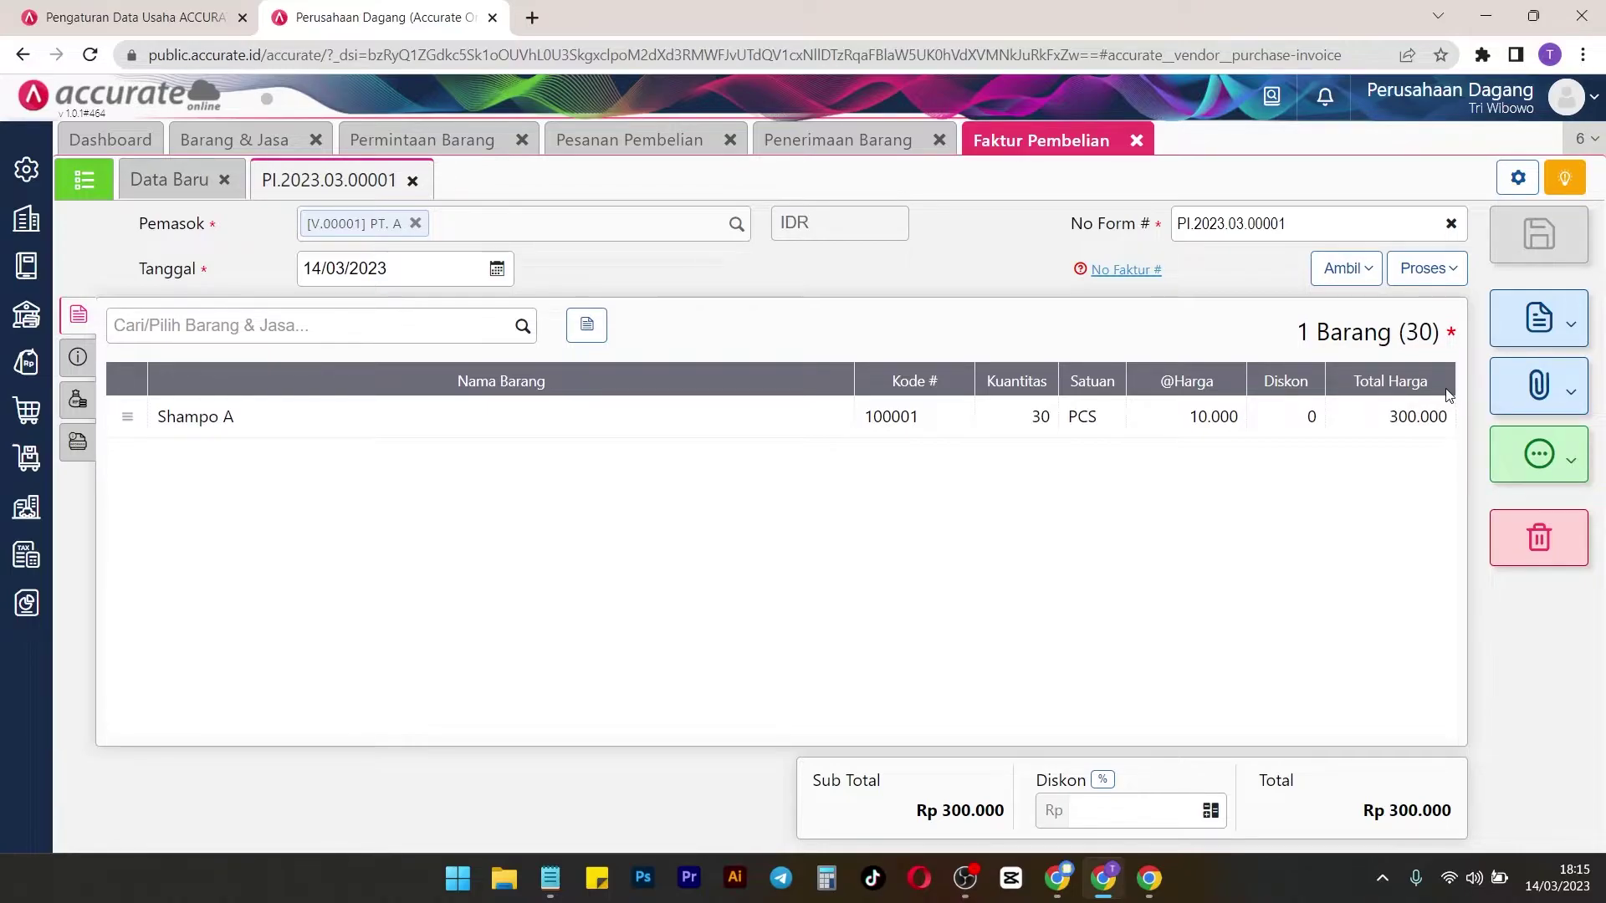
{"action": "left_click", "coordinate": [1572, 323]}
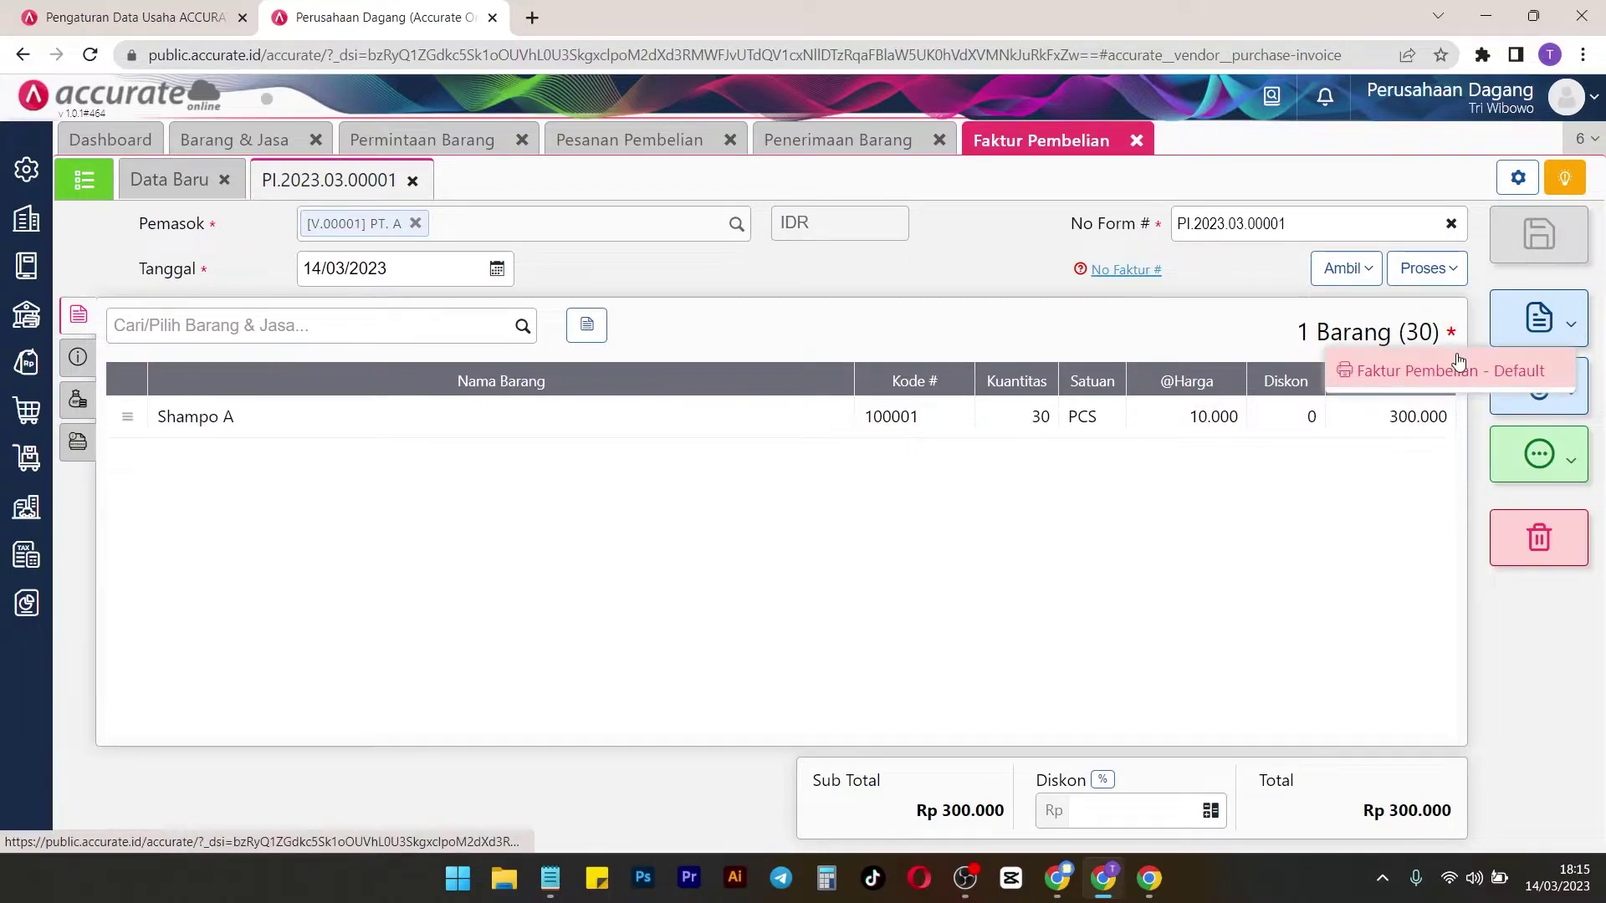
{"action": "left_click", "coordinate": [1350, 363]}
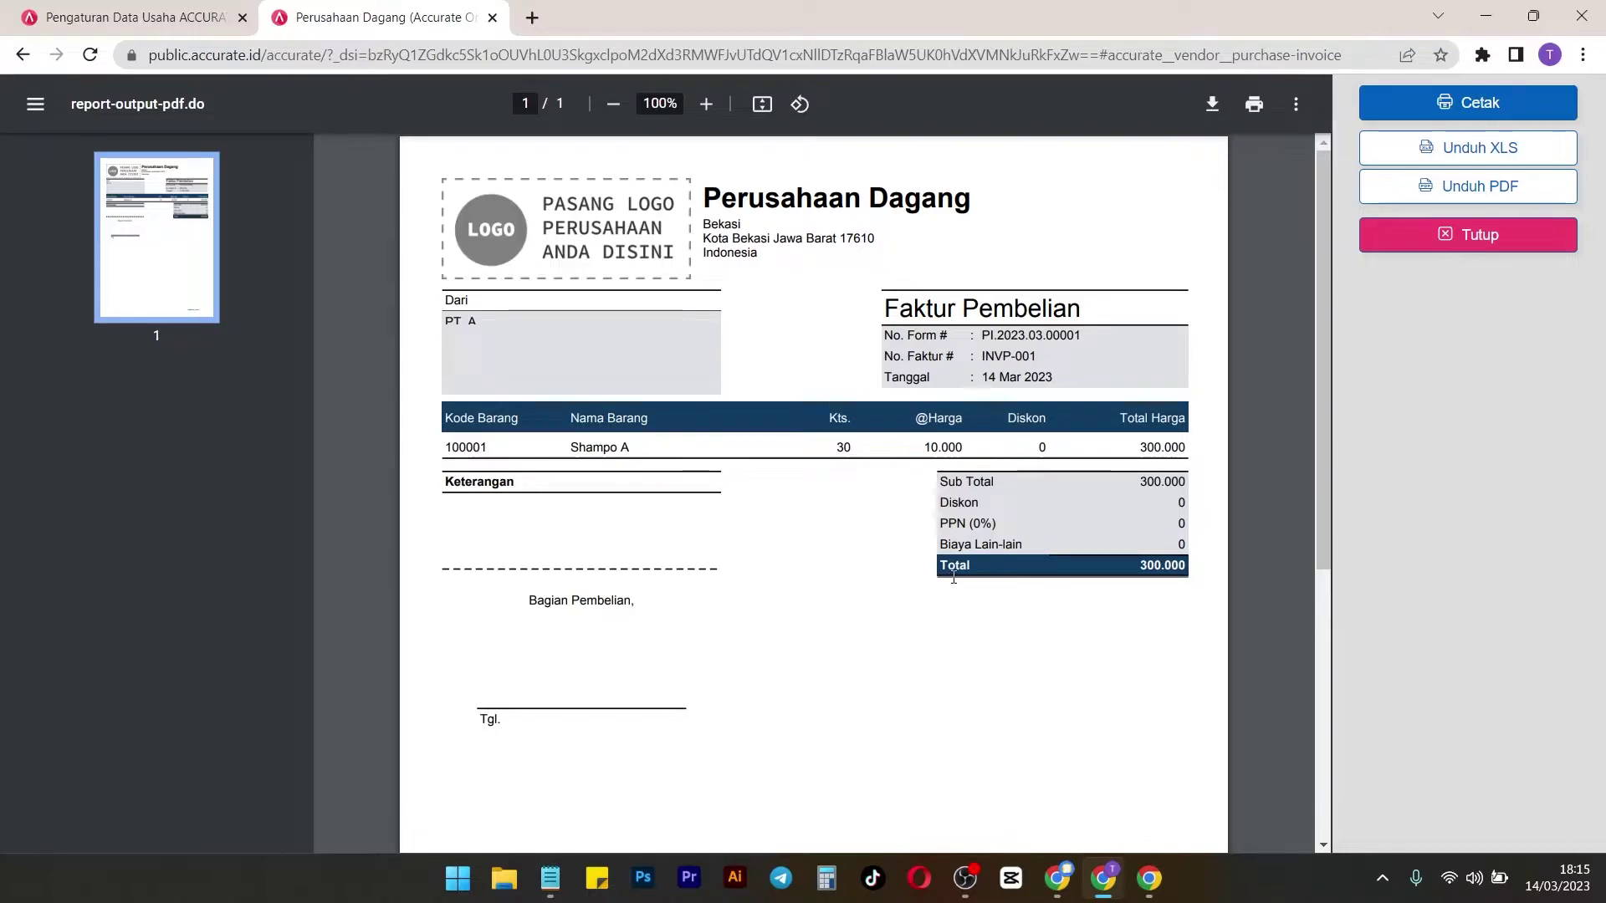
{"action": "left_click", "coordinate": [1475, 241]}
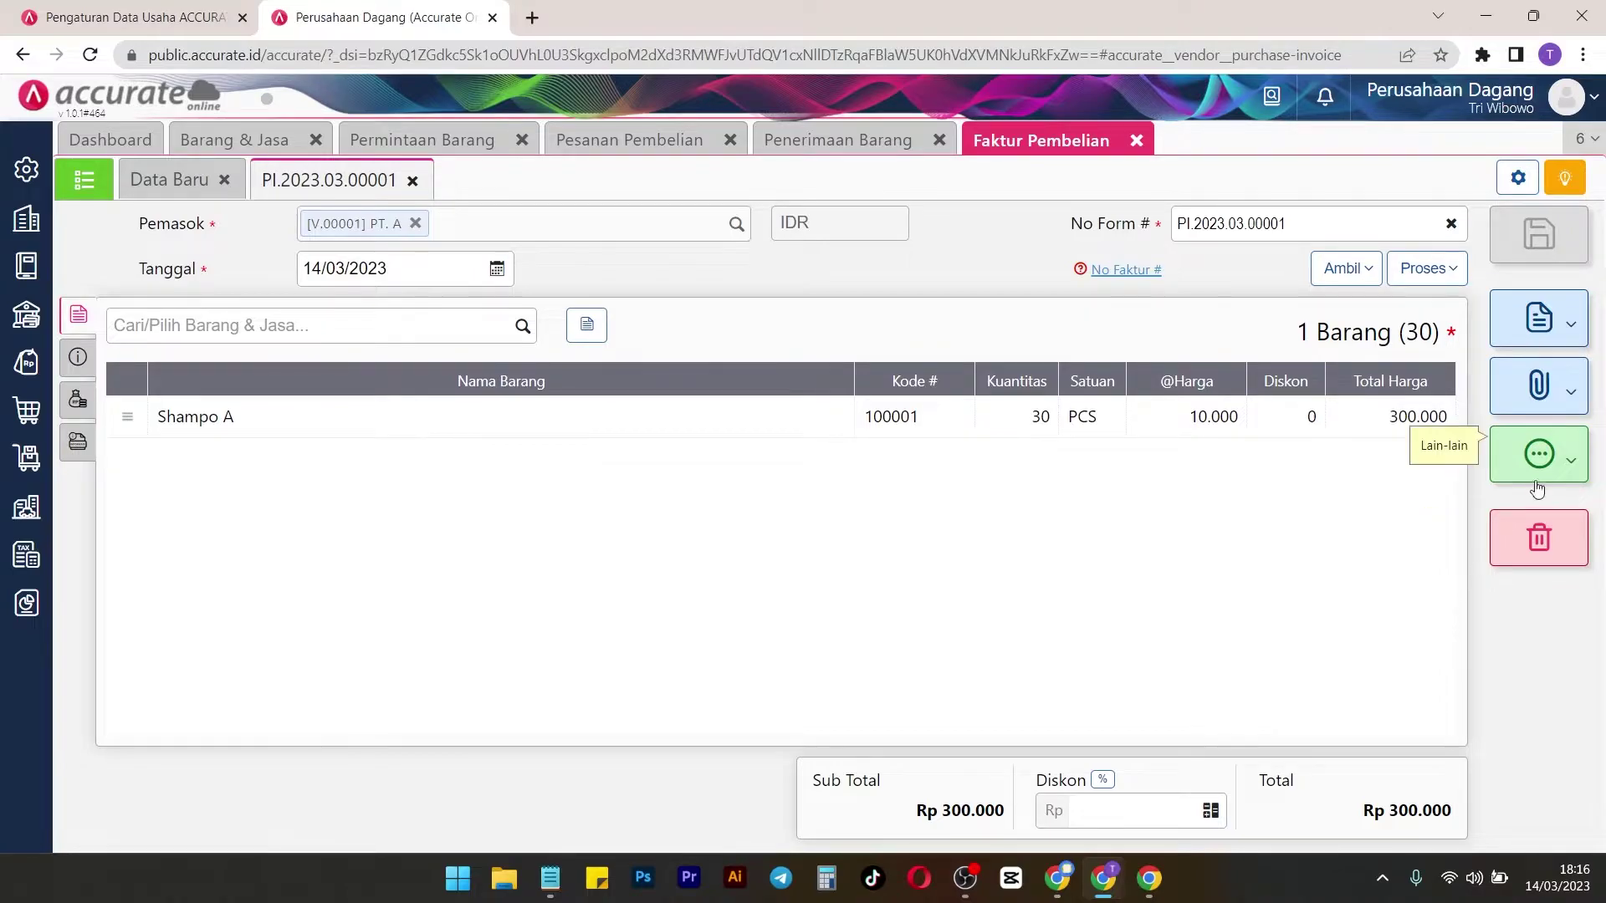
Review the Rincian Jurnal of the purchase invoice, checking its debit and credit accounts
{"action": "left_click", "coordinate": [1515, 456]}
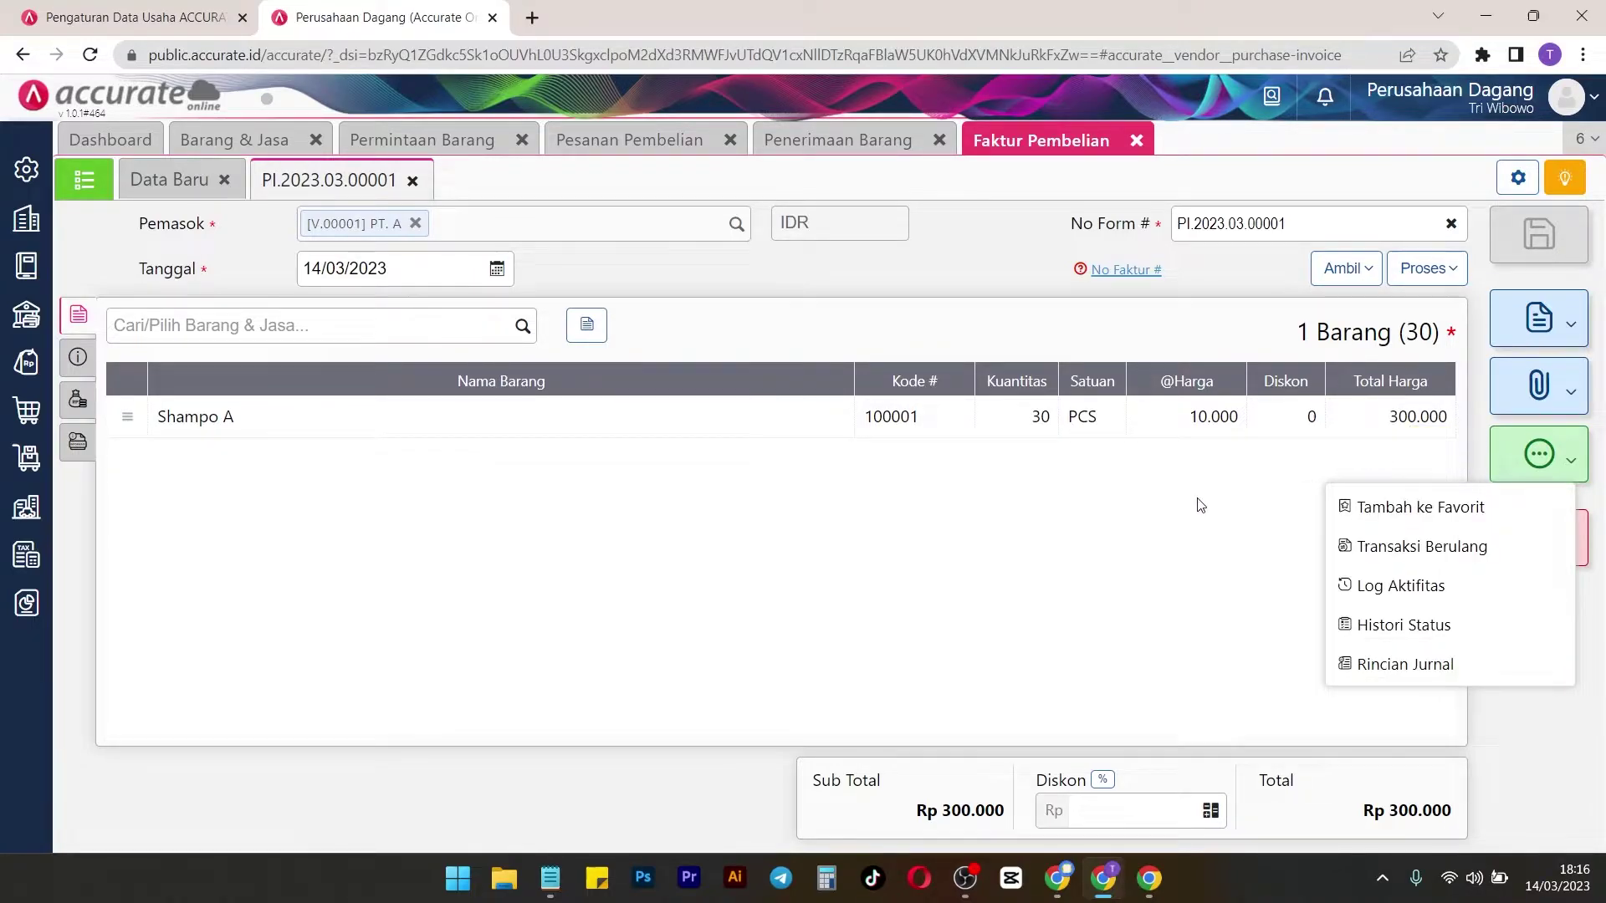
{"action": "left_click", "coordinate": [1449, 674]}
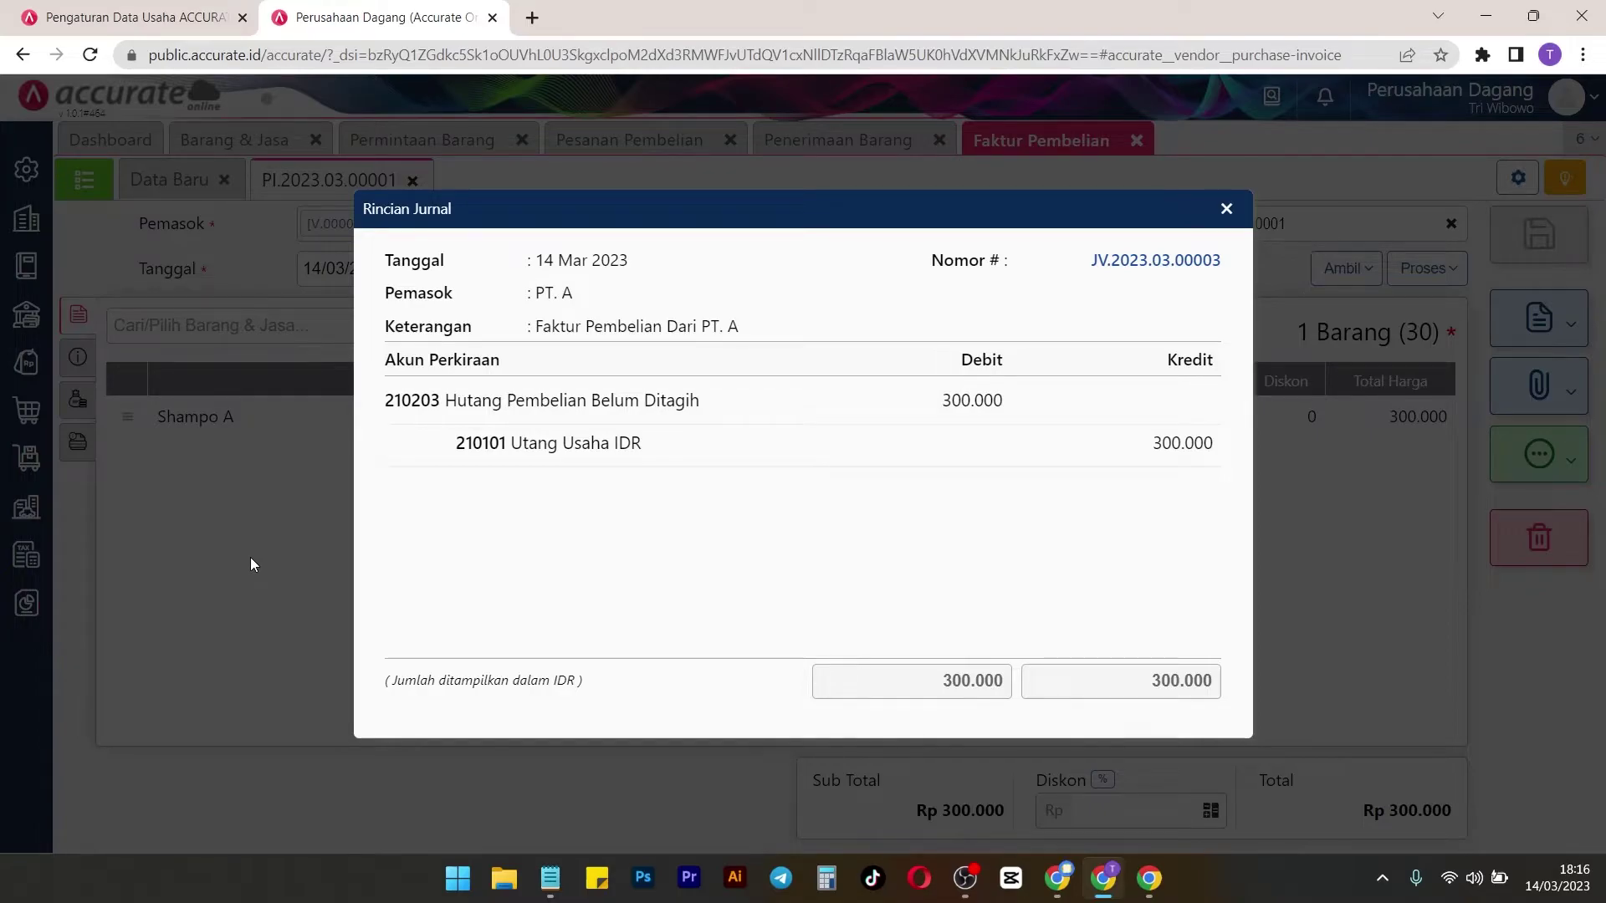
{"action": "left_click", "coordinate": [1226, 211]}
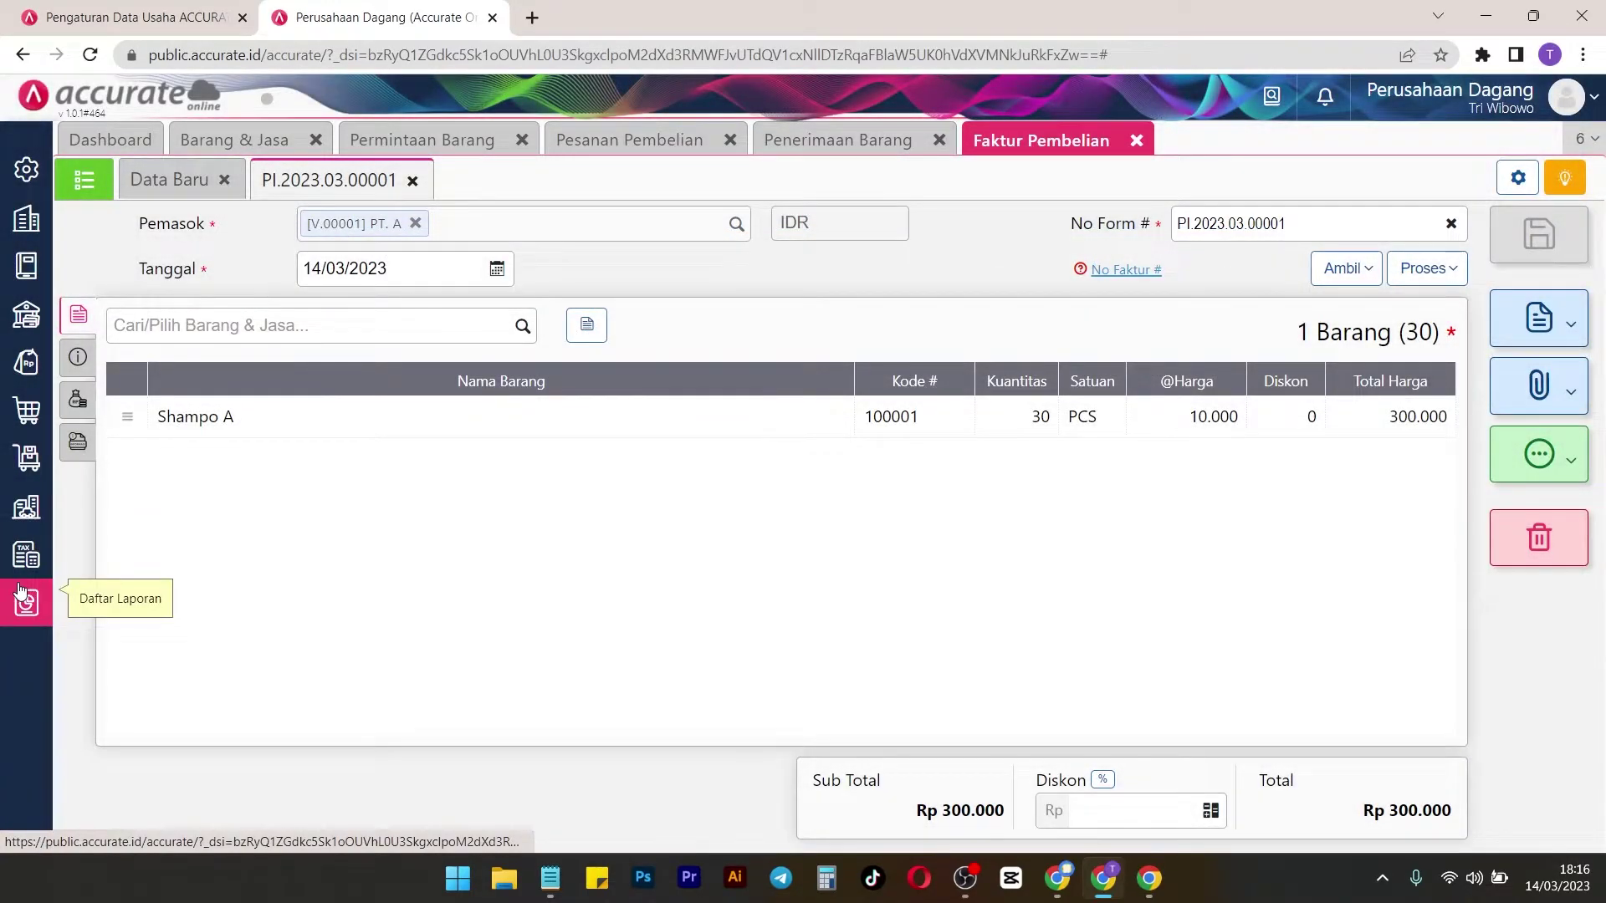
Display the Faktur Belum Lunas report from the Utang reports for Kantor Pusat as of 14/03/2023
{"action": "left_click", "coordinate": [20, 592]}
{"action": "left_click", "coordinate": [161, 608]}
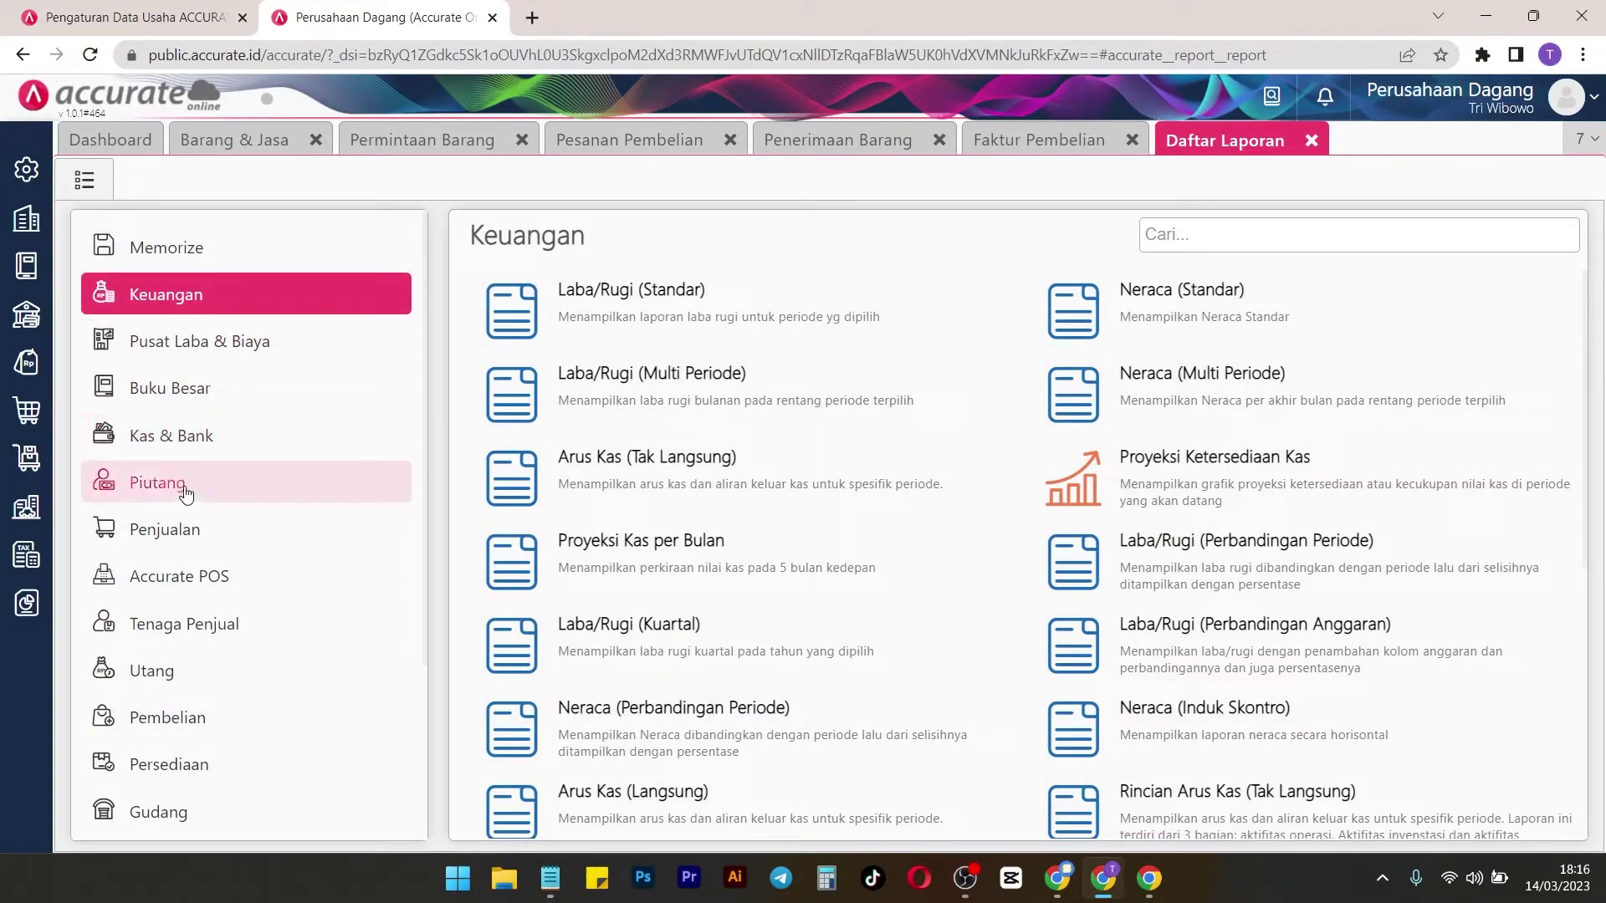
{"action": "left_click", "coordinate": [209, 690]}
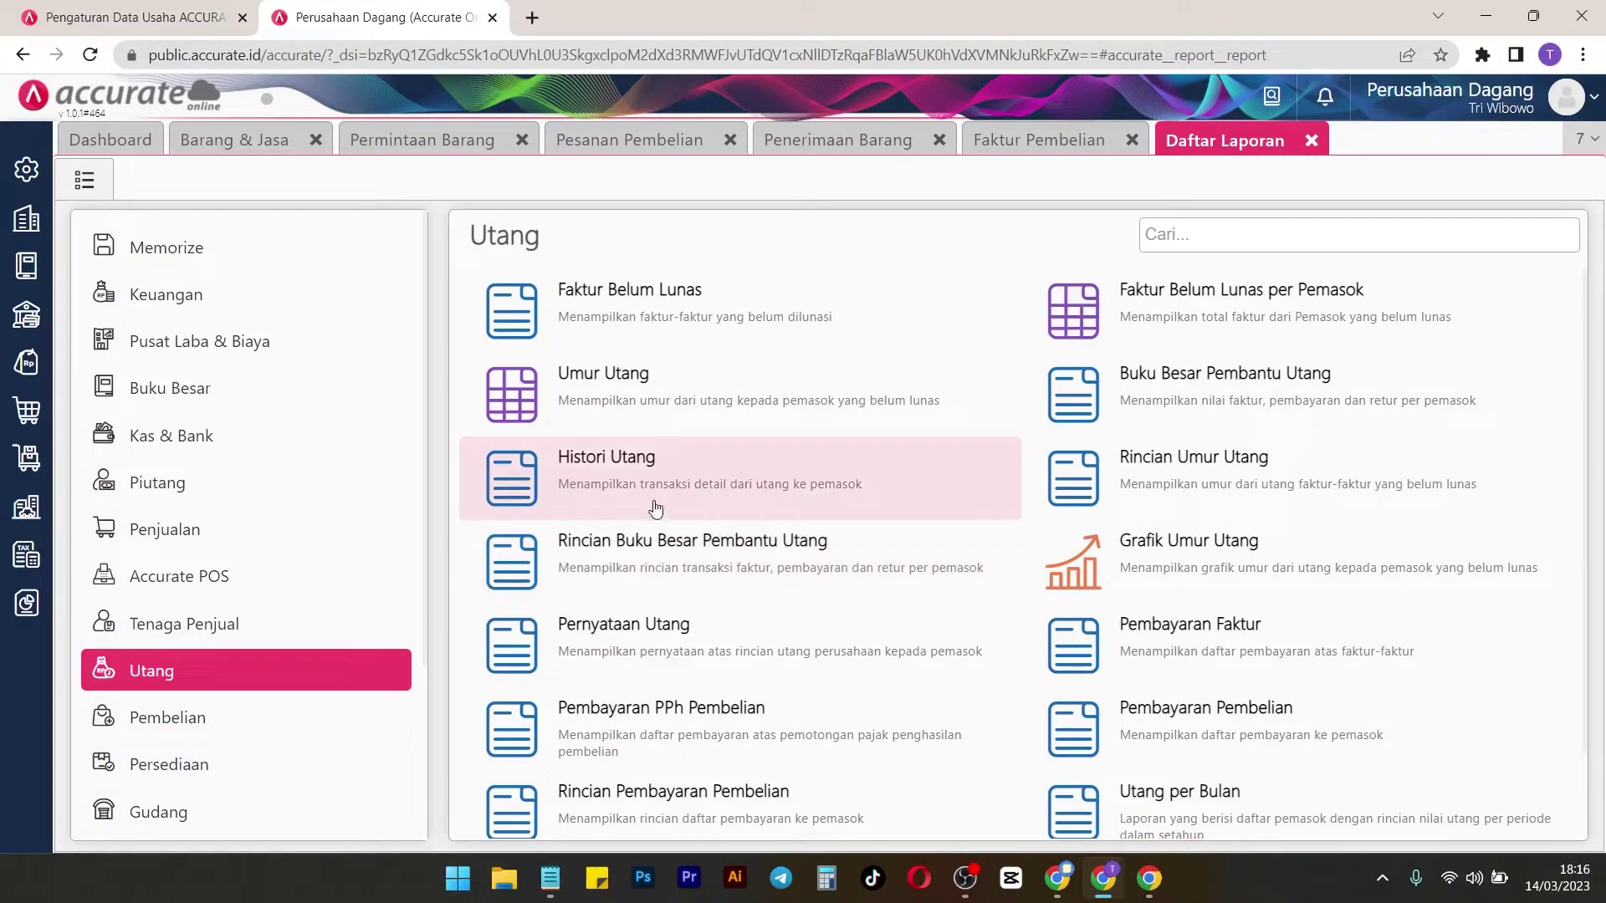
{"action": "left_click", "coordinate": [690, 309]}
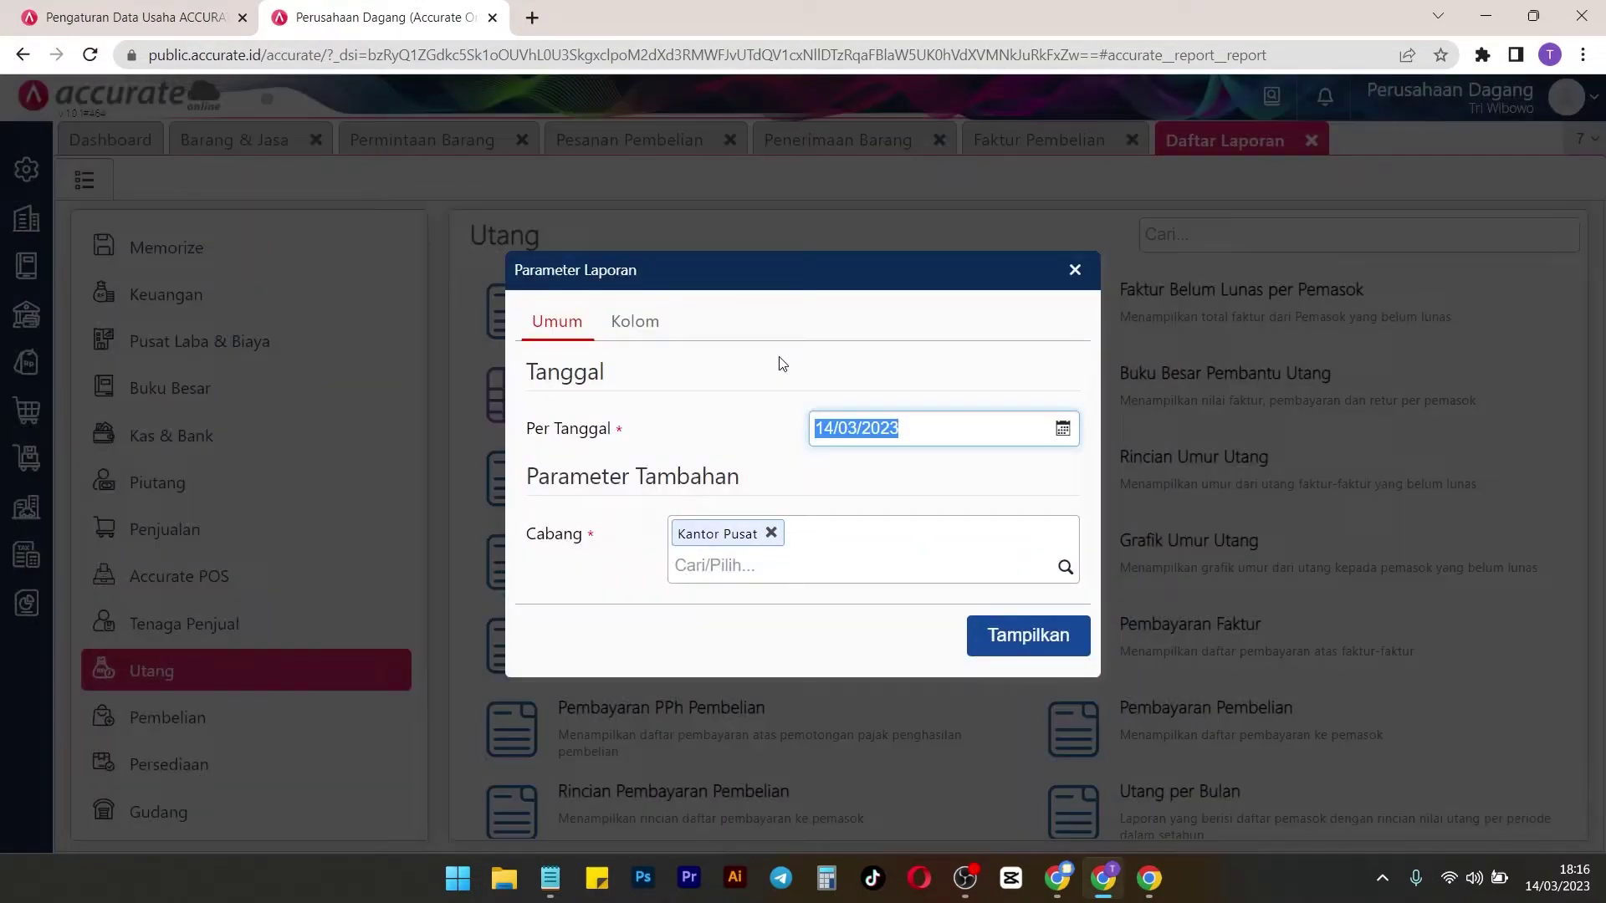
{"action": "left_click", "coordinate": [1022, 646]}
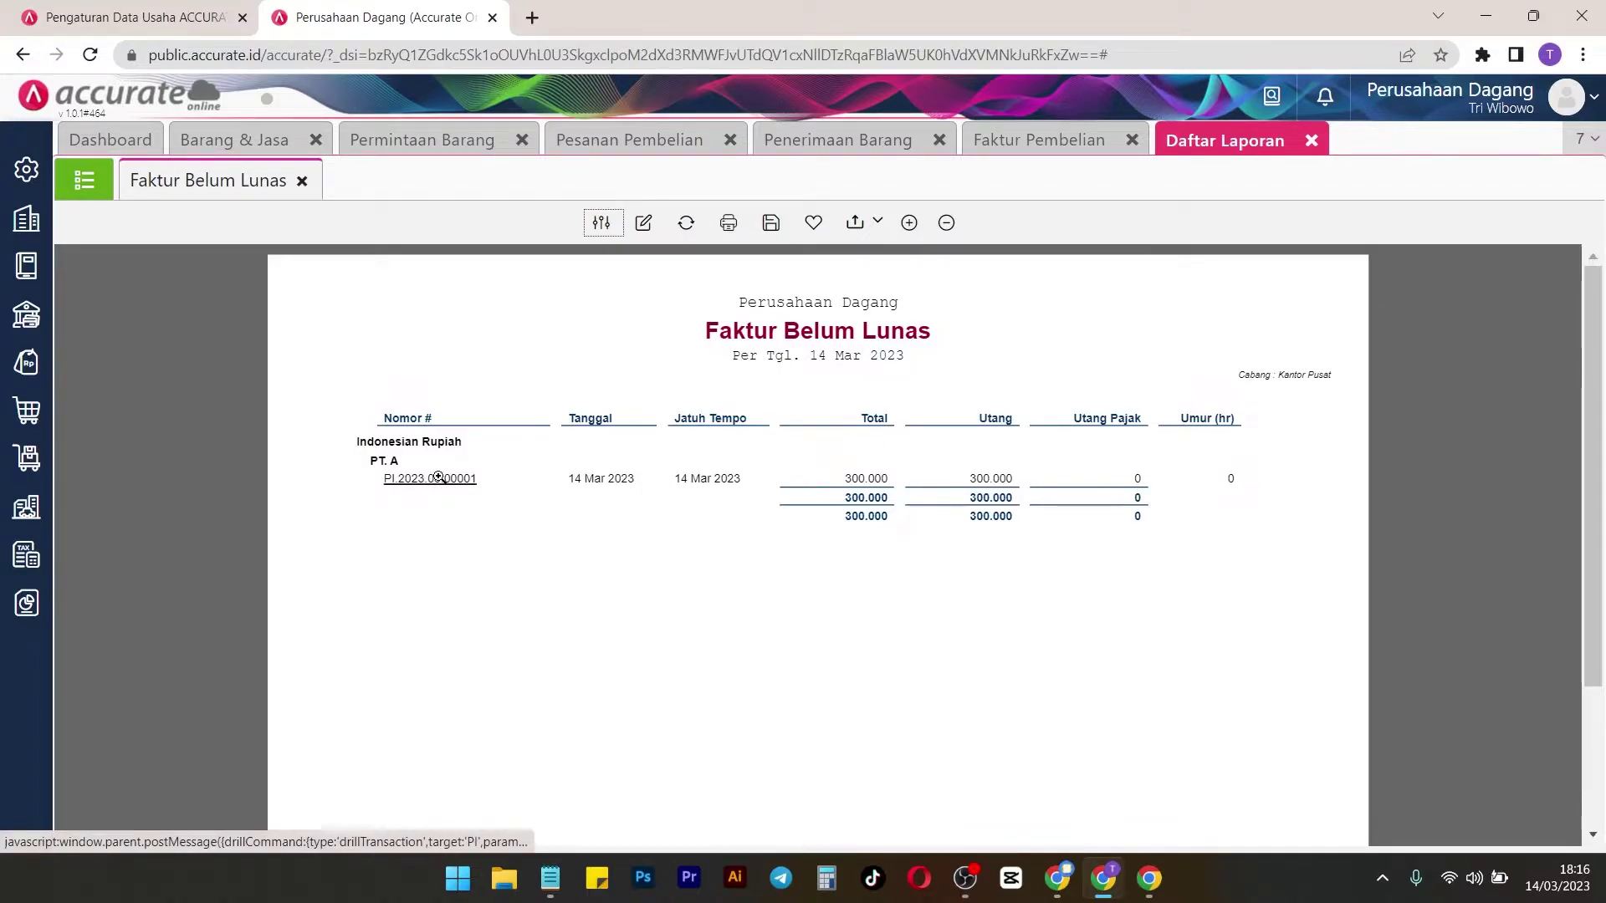
Open PT. A's purchase invoice from the Faktur Belum Lunas report to inspect it, and return to the report
{"action": "left_click", "coordinate": [439, 477]}
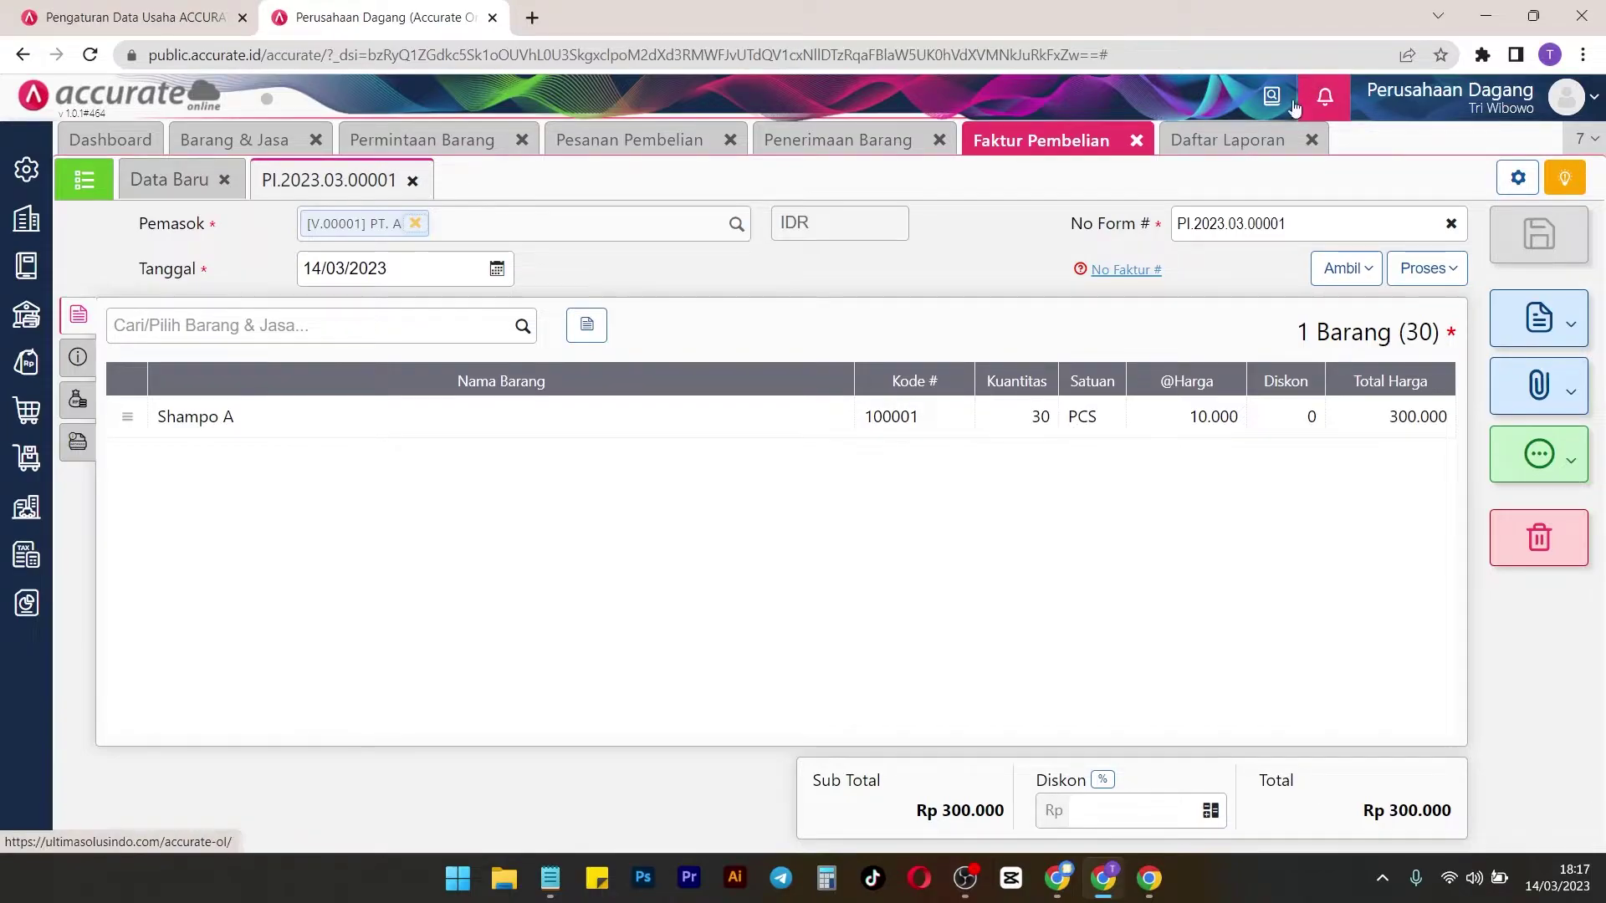
{"action": "left_click", "coordinate": [1279, 133]}
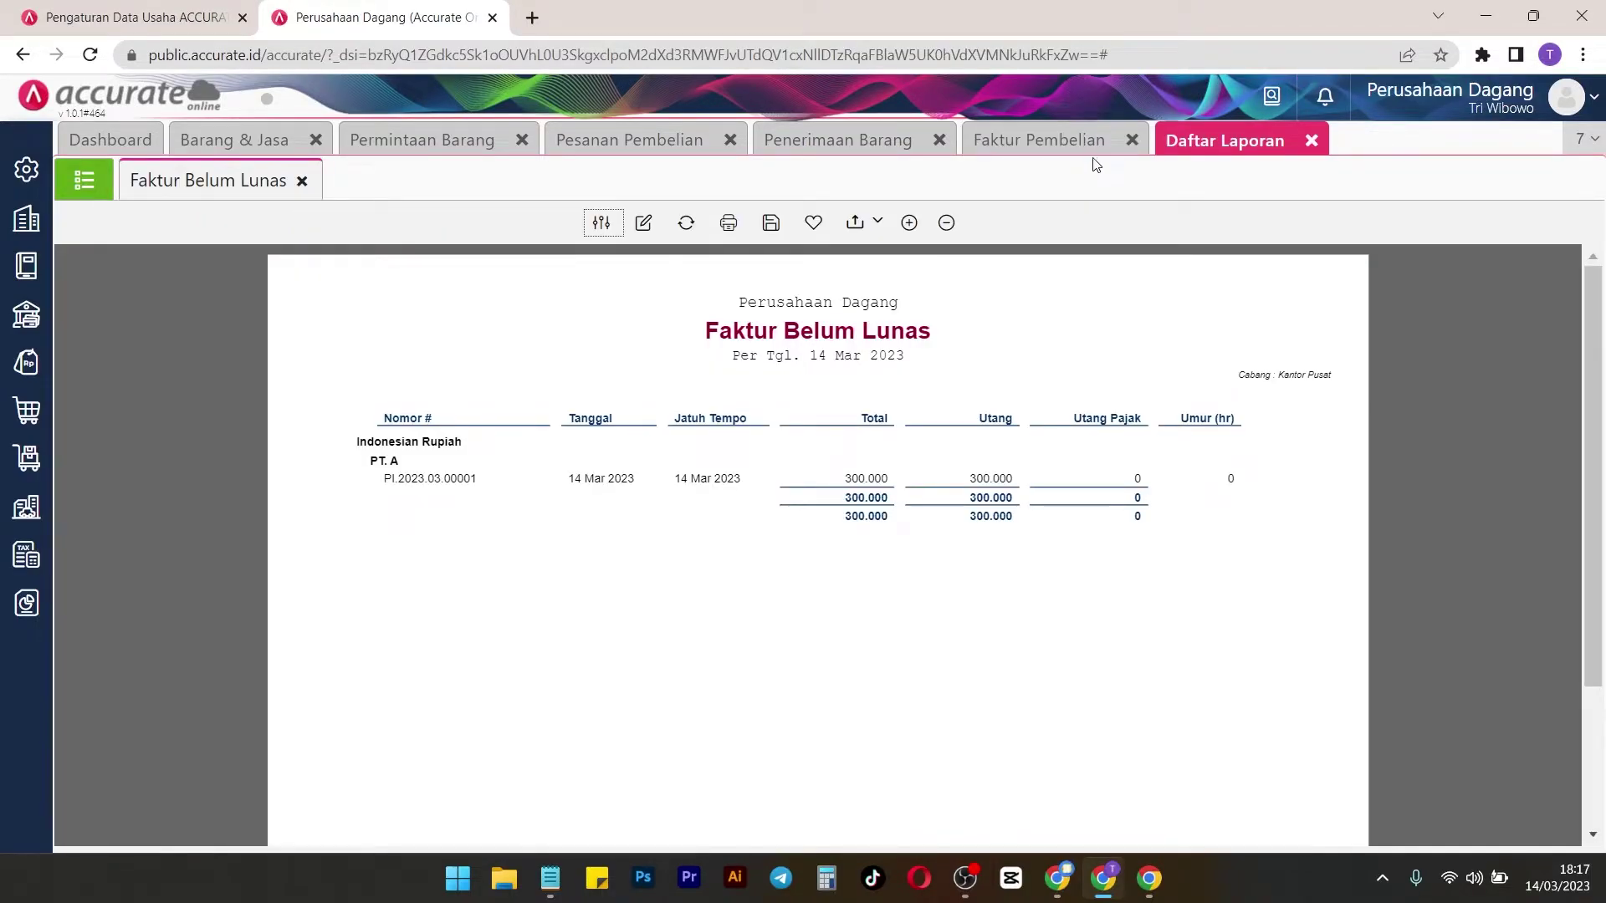
Close the Penerimaan Barang, Pesanan Pembelian and Permintaan Barang modules
{"action": "left_click", "coordinate": [1029, 140]}
{"action": "left_click", "coordinate": [939, 140]}
{"action": "left_click", "coordinate": [731, 140]}
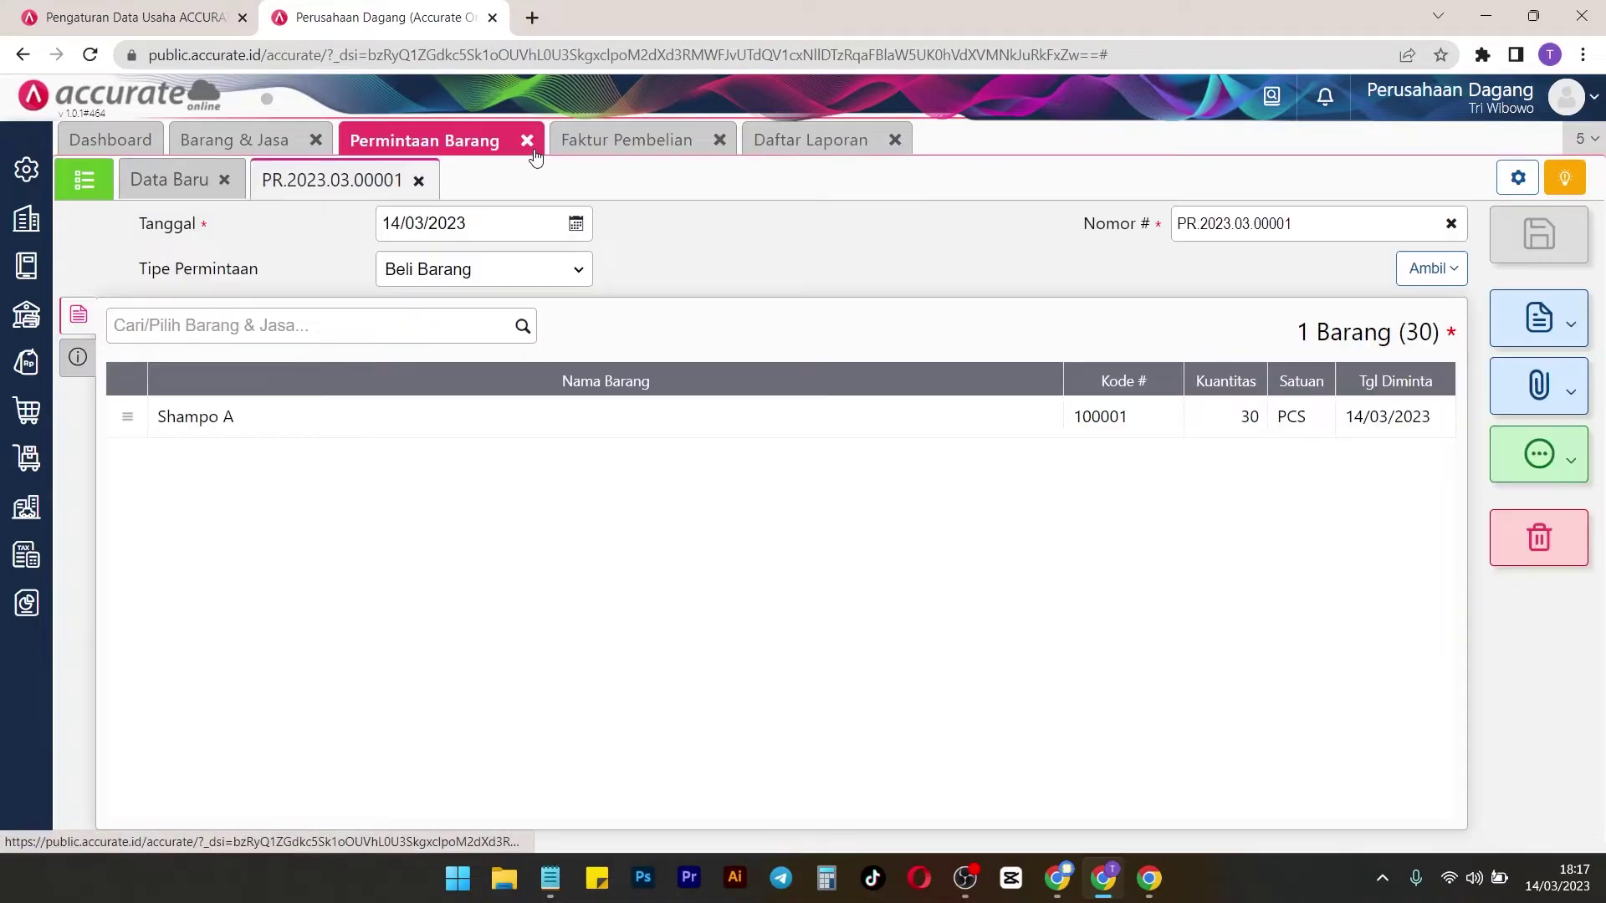
{"action": "left_click", "coordinate": [528, 144]}
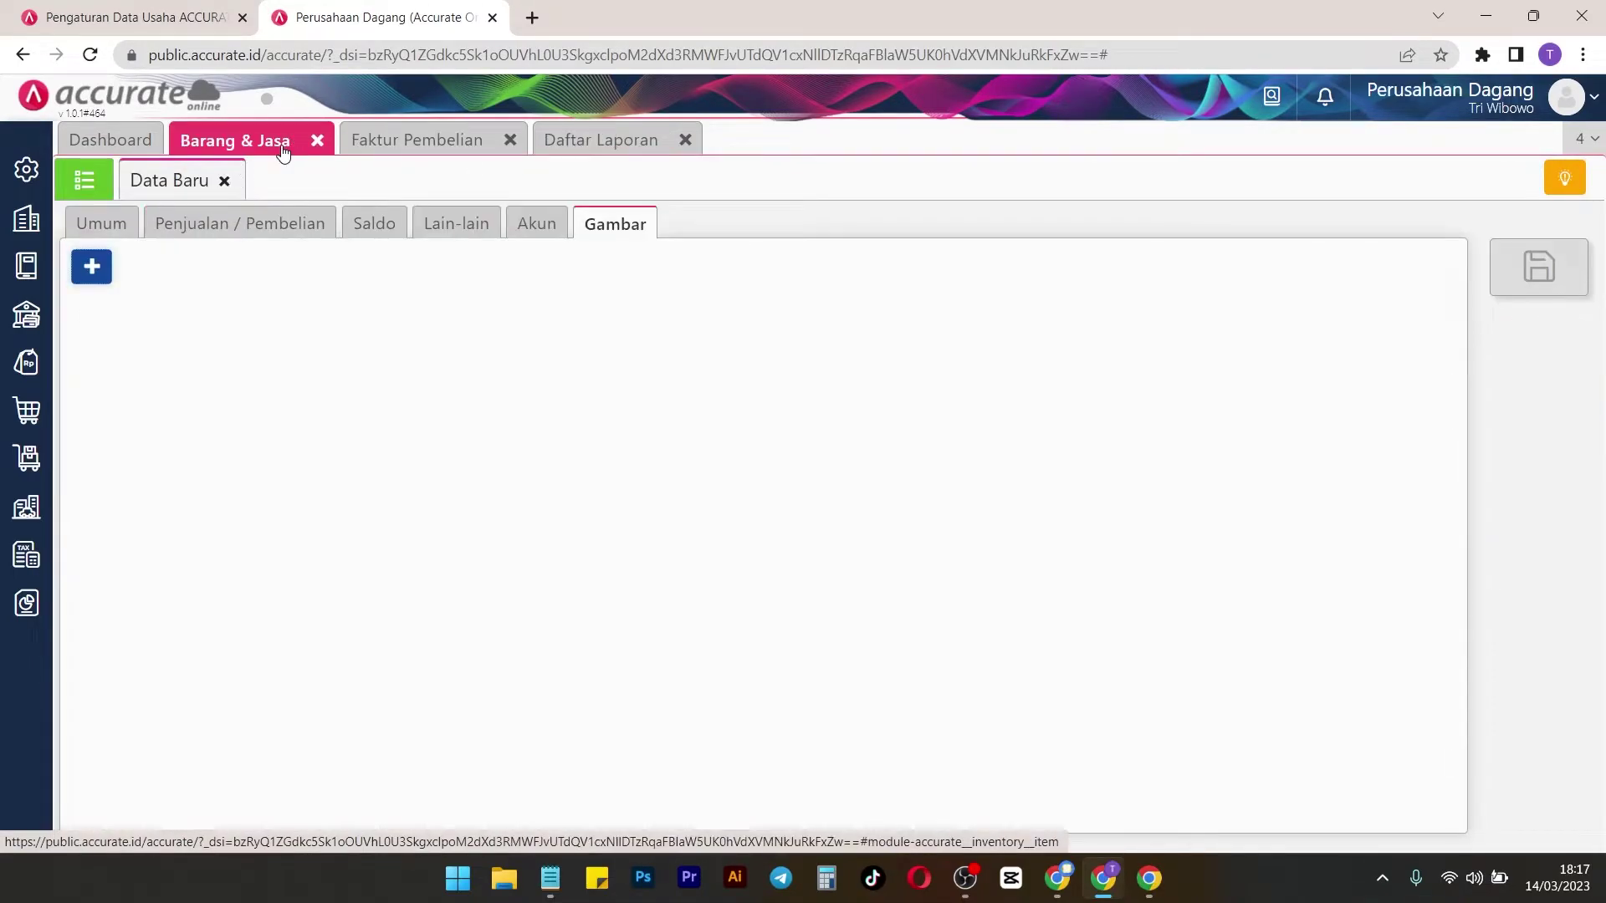
List the items in Barang & Jasa to check Shampo A's stock, and close the Faktur Pembelian module
{"action": "left_click", "coordinate": [83, 181]}
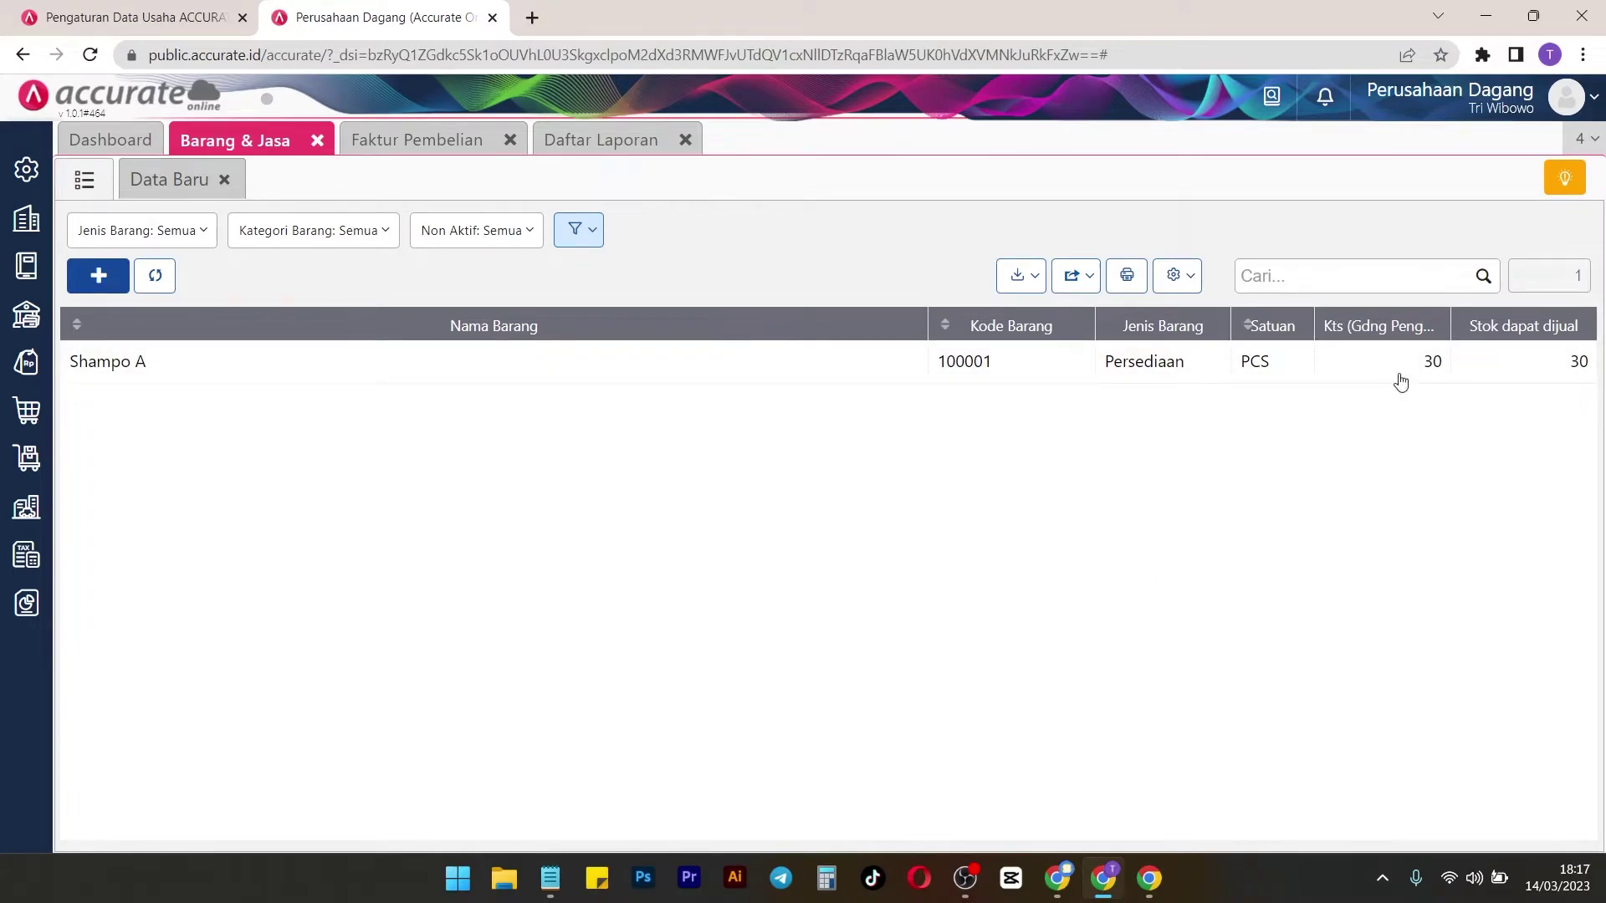
{"action": "left_click_drag", "start_coordinate": [574, 142], "coordinate": [468, 149]}
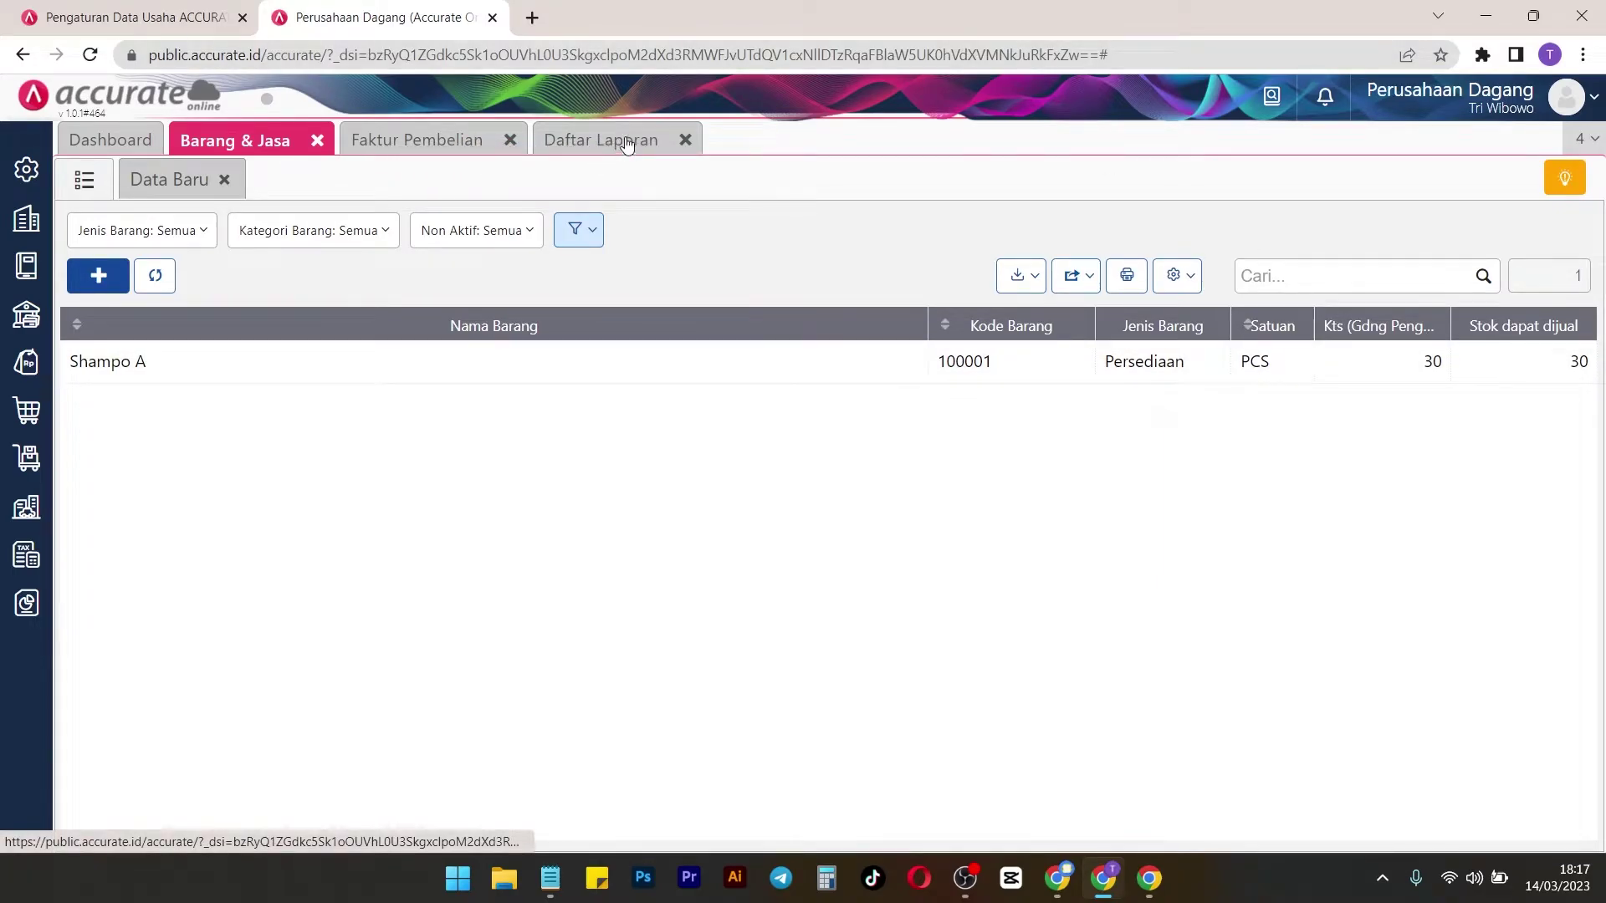
{"action": "left_click", "coordinate": [448, 140]}
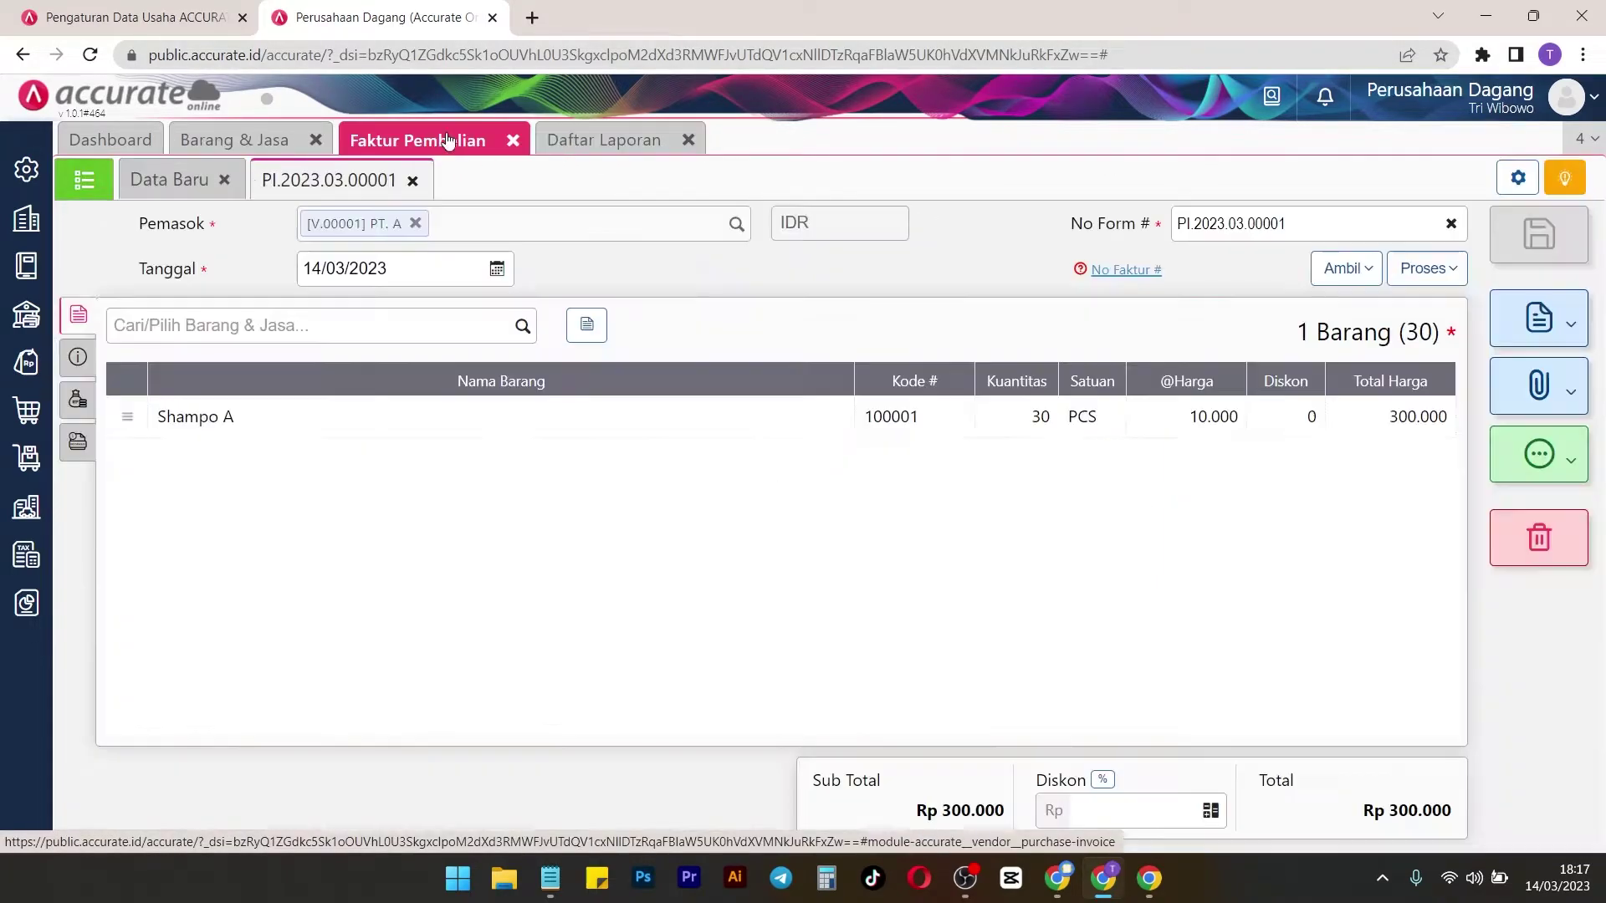
{"action": "left_click", "coordinate": [513, 141]}
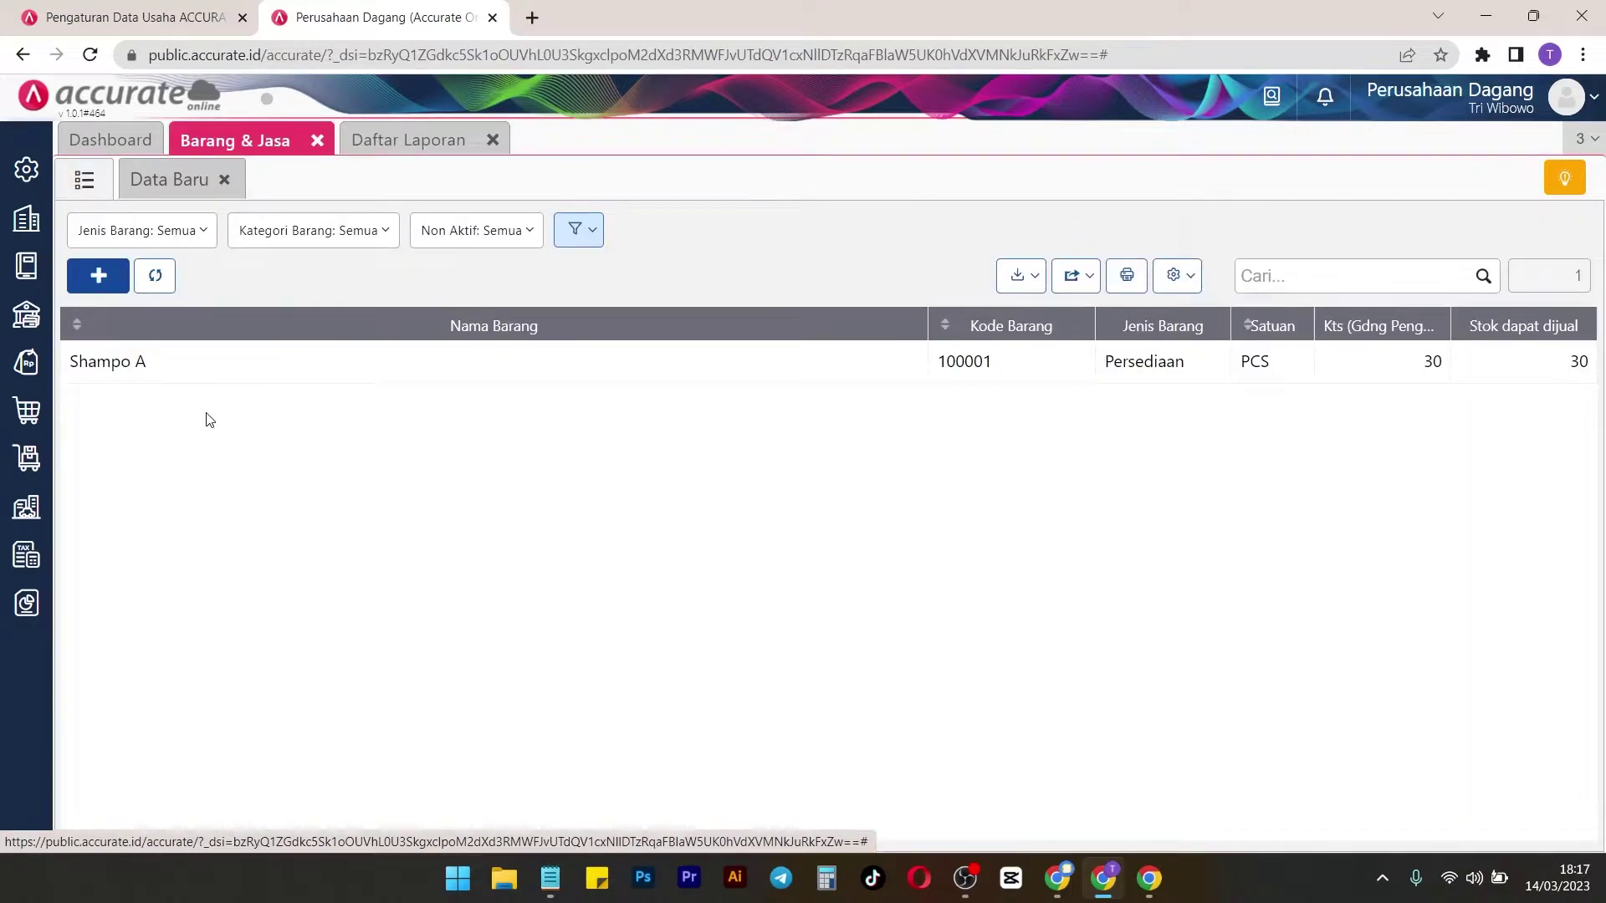
Start a Pembayaran Pembelian to PT. A from Bank BCA and load the unpaid invoice INVP-001 into it
{"action": "left_click", "coordinate": [27, 409]}
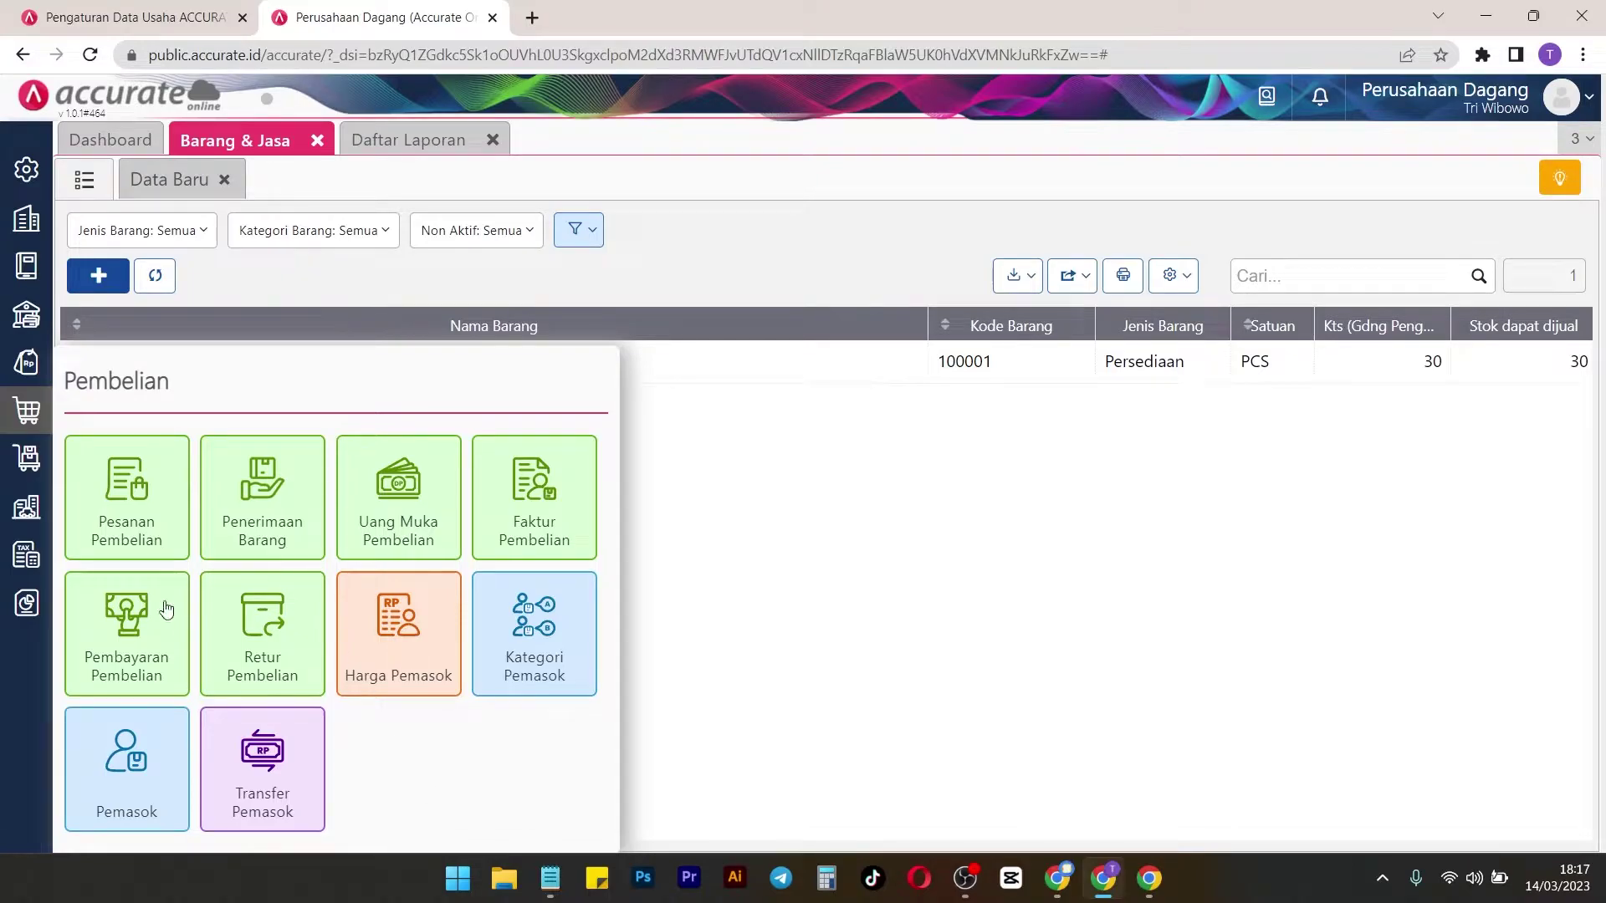
{"action": "left_click", "coordinate": [151, 623]}
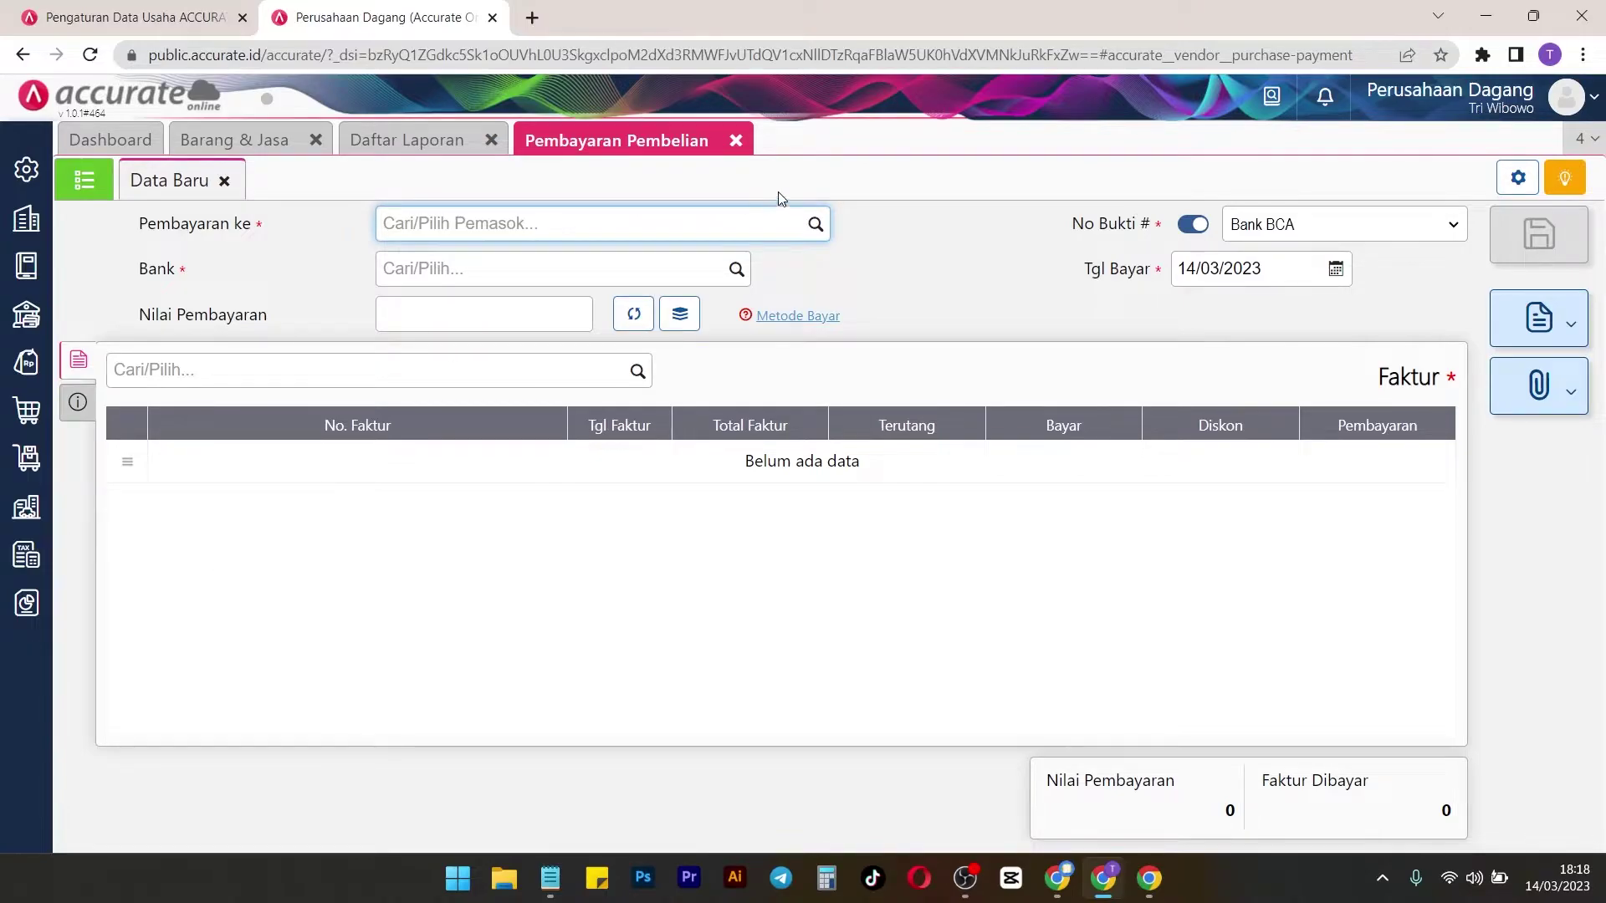
{"action": "left_click", "coordinate": [819, 226]}
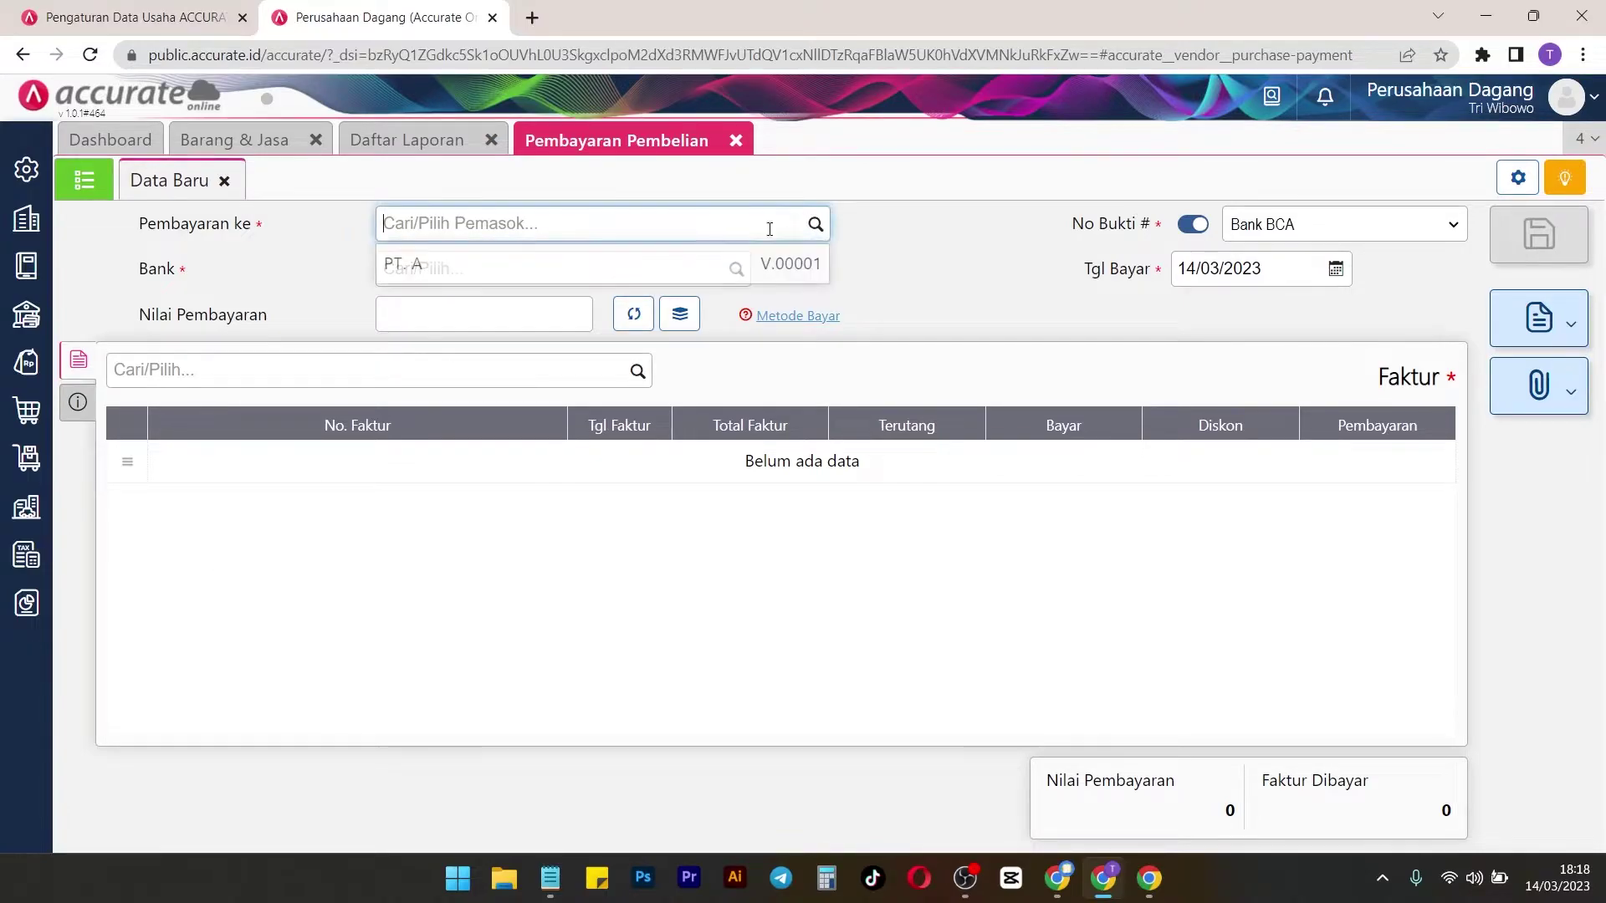
{"action": "left_click", "coordinate": [570, 266]}
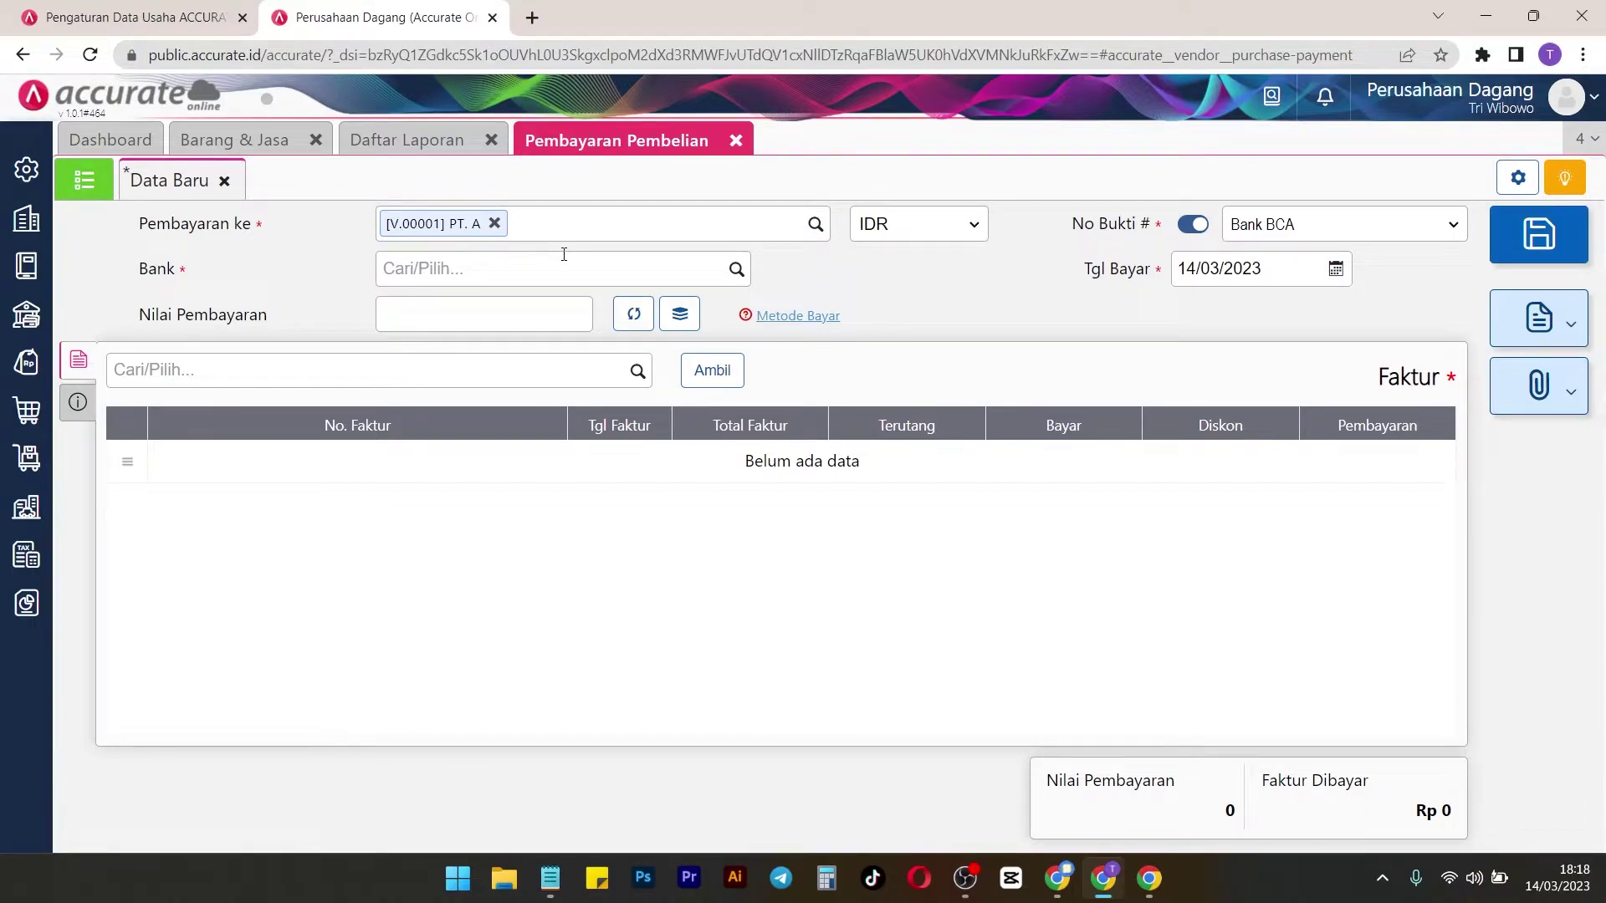
{"action": "left_click", "coordinate": [733, 271]}
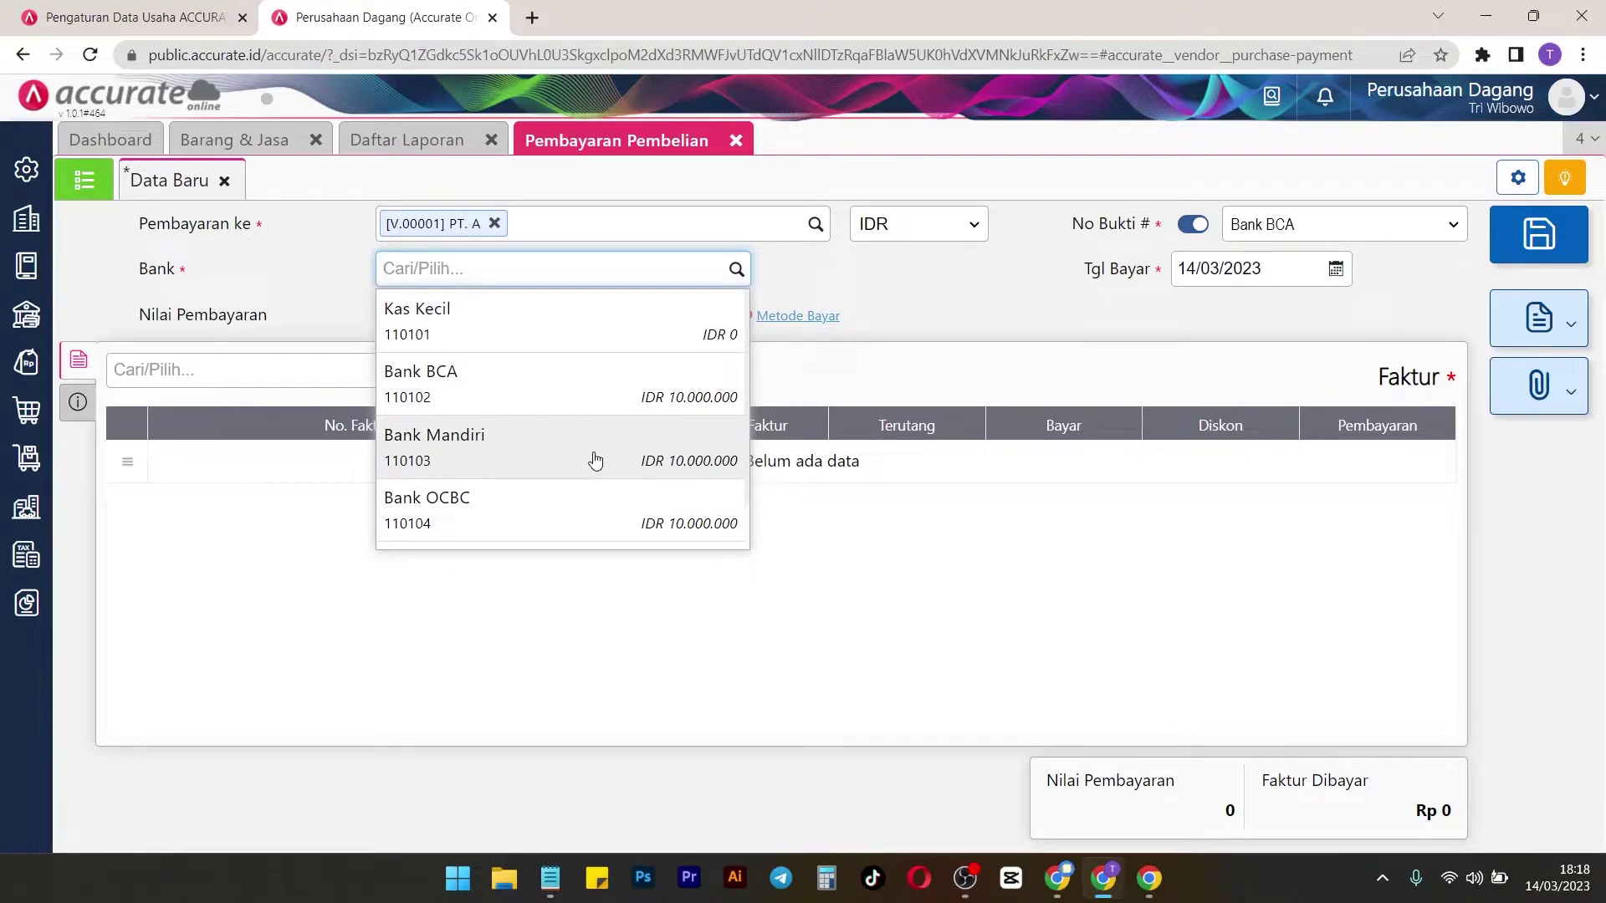
{"action": "left_click", "coordinate": [608, 404]}
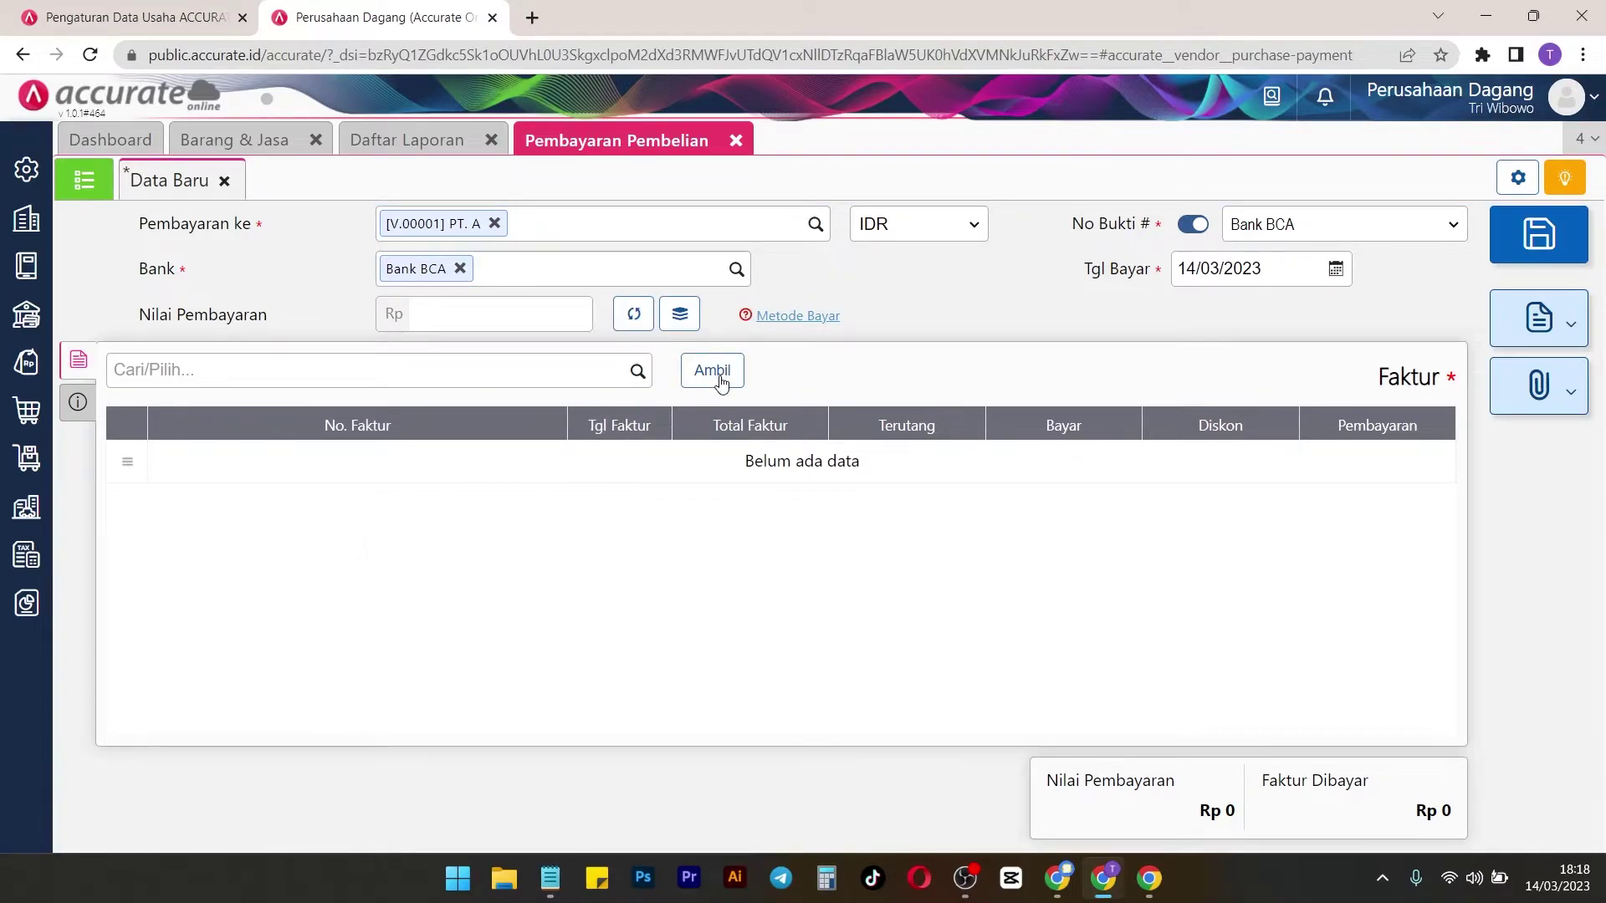
{"action": "left_click", "coordinate": [708, 373]}
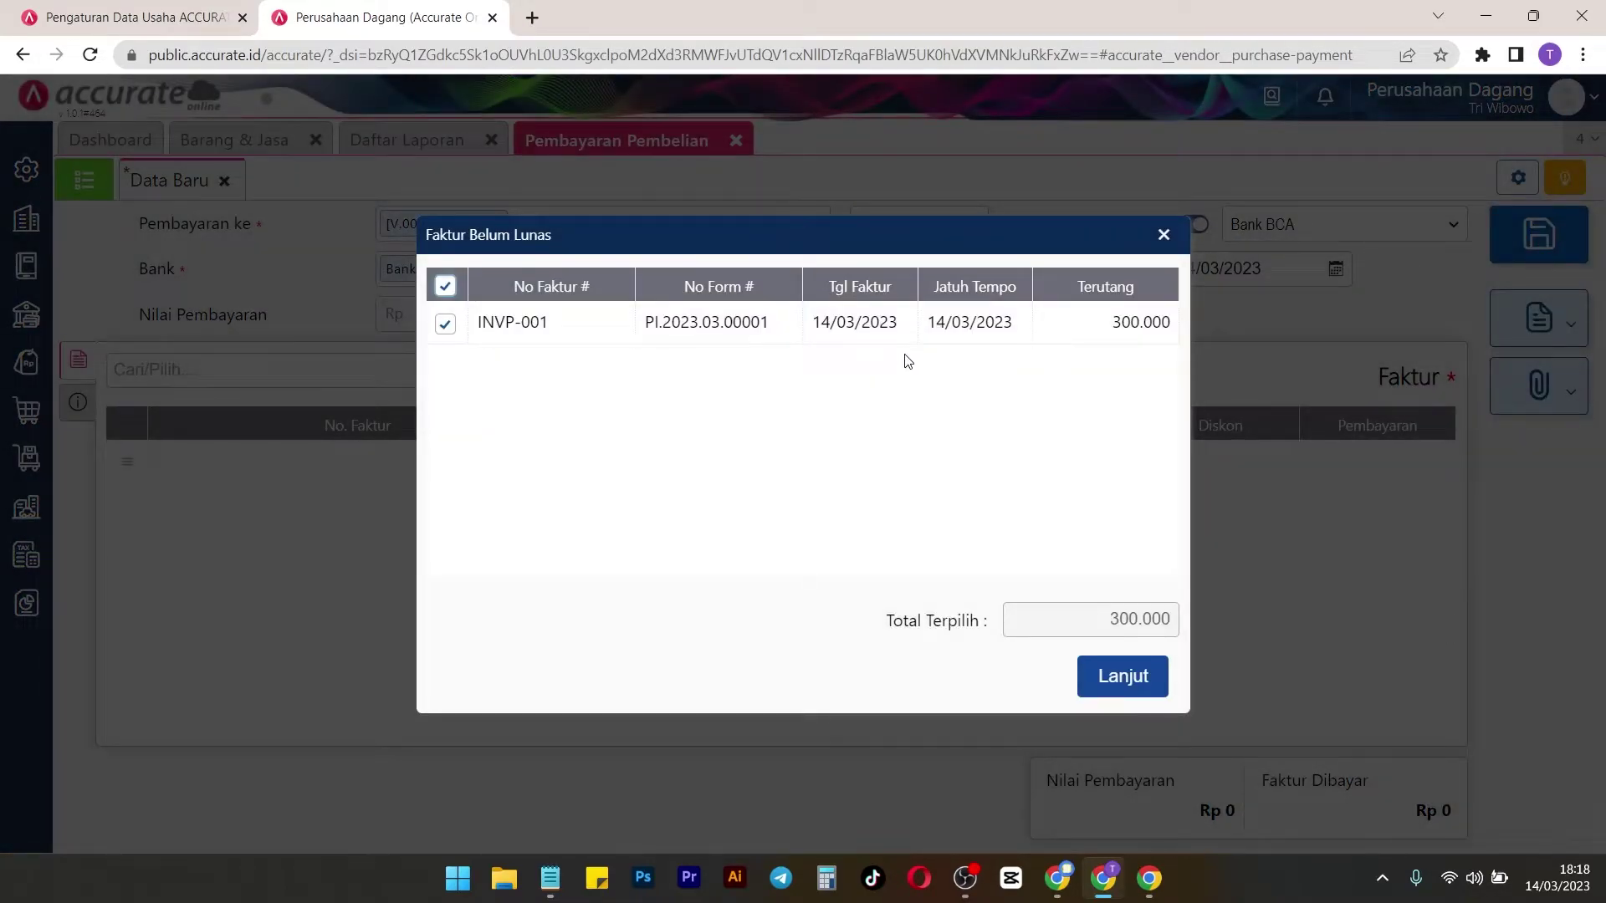
{"action": "left_click", "coordinate": [1145, 674]}
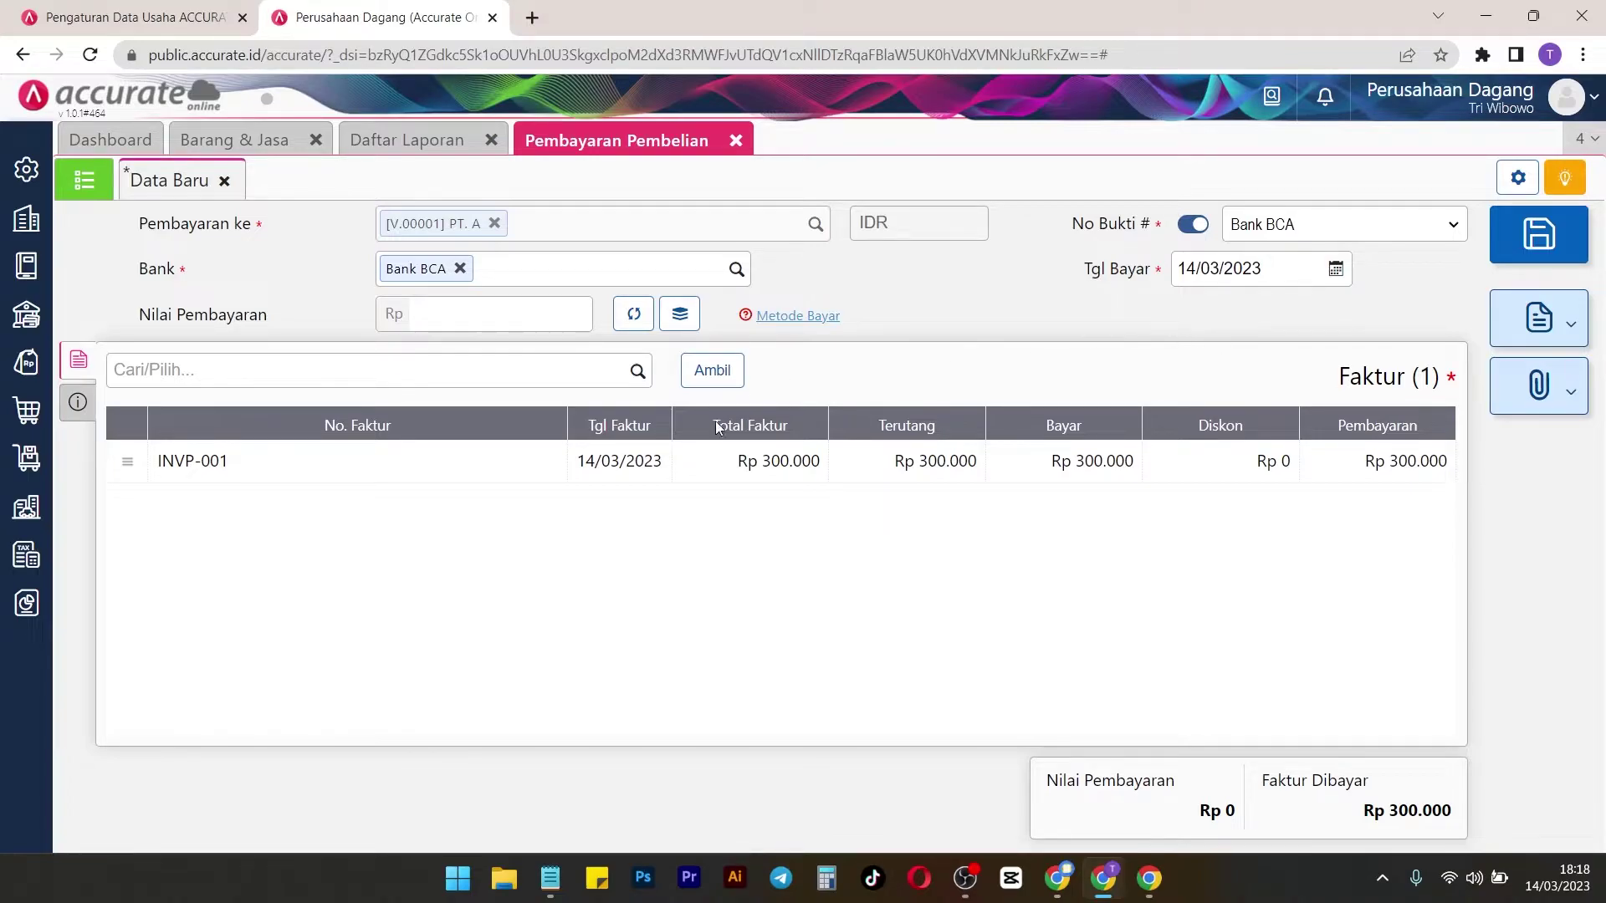
Set the Bayar amount for INVP-001 to 100.000, fill Nilai Pembayaran to match, and save the payment
{"action": "left_click", "coordinate": [674, 474]}
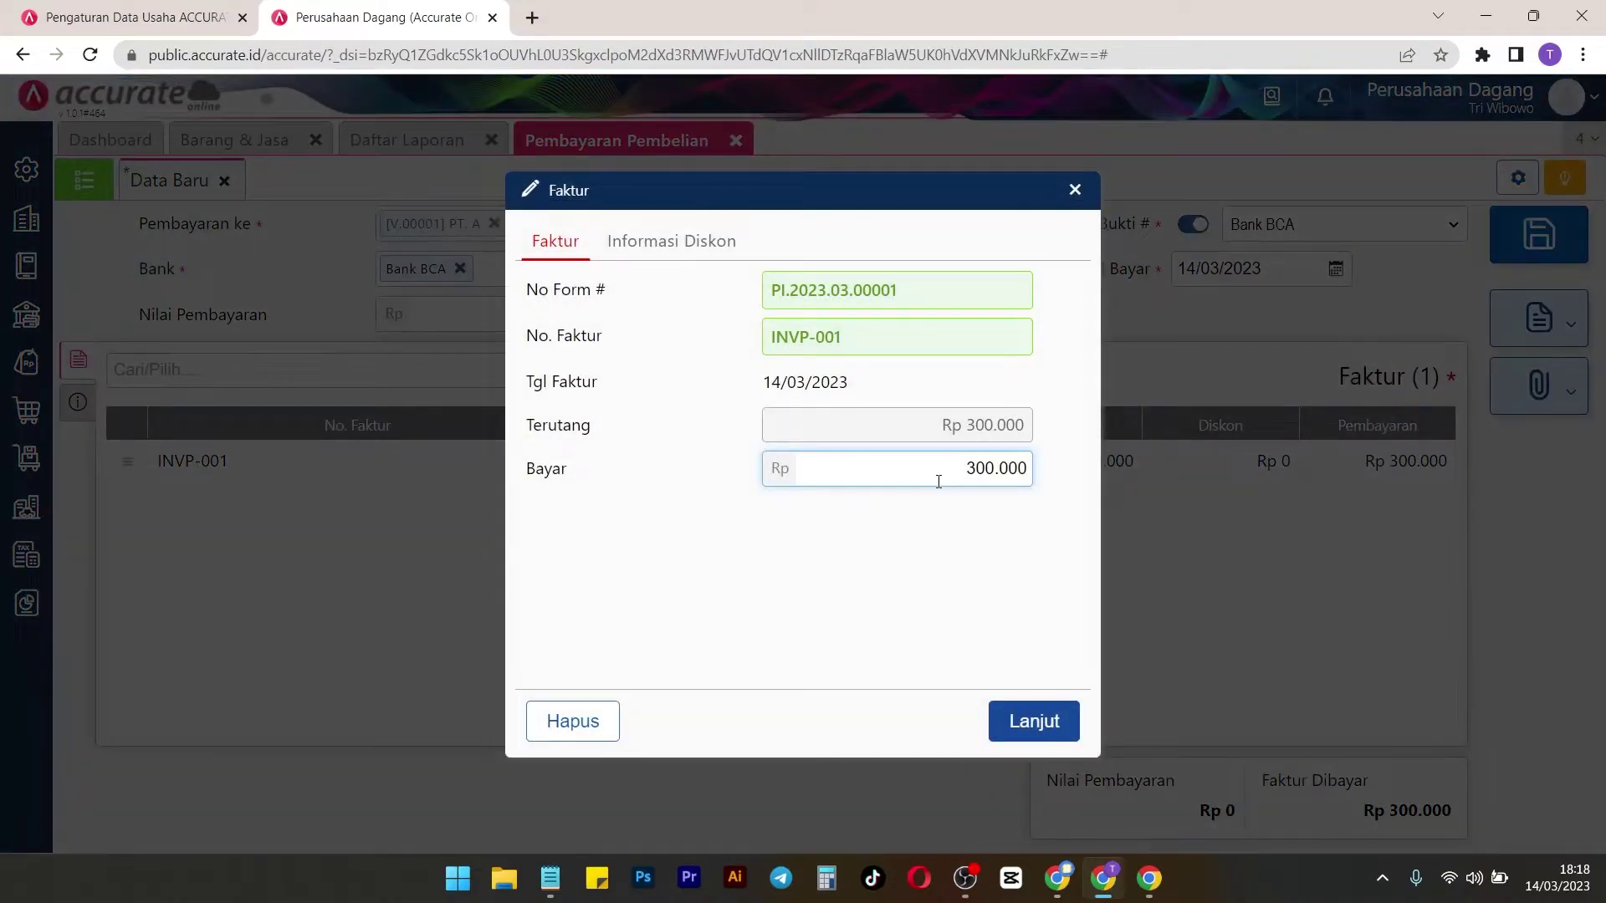
{"action": "left_click_drag", "start_coordinate": [960, 475], "coordinate": [1031, 480]}
{"action": "type", "text": "10000"}
{"action": "left_click", "coordinate": [1067, 720]}
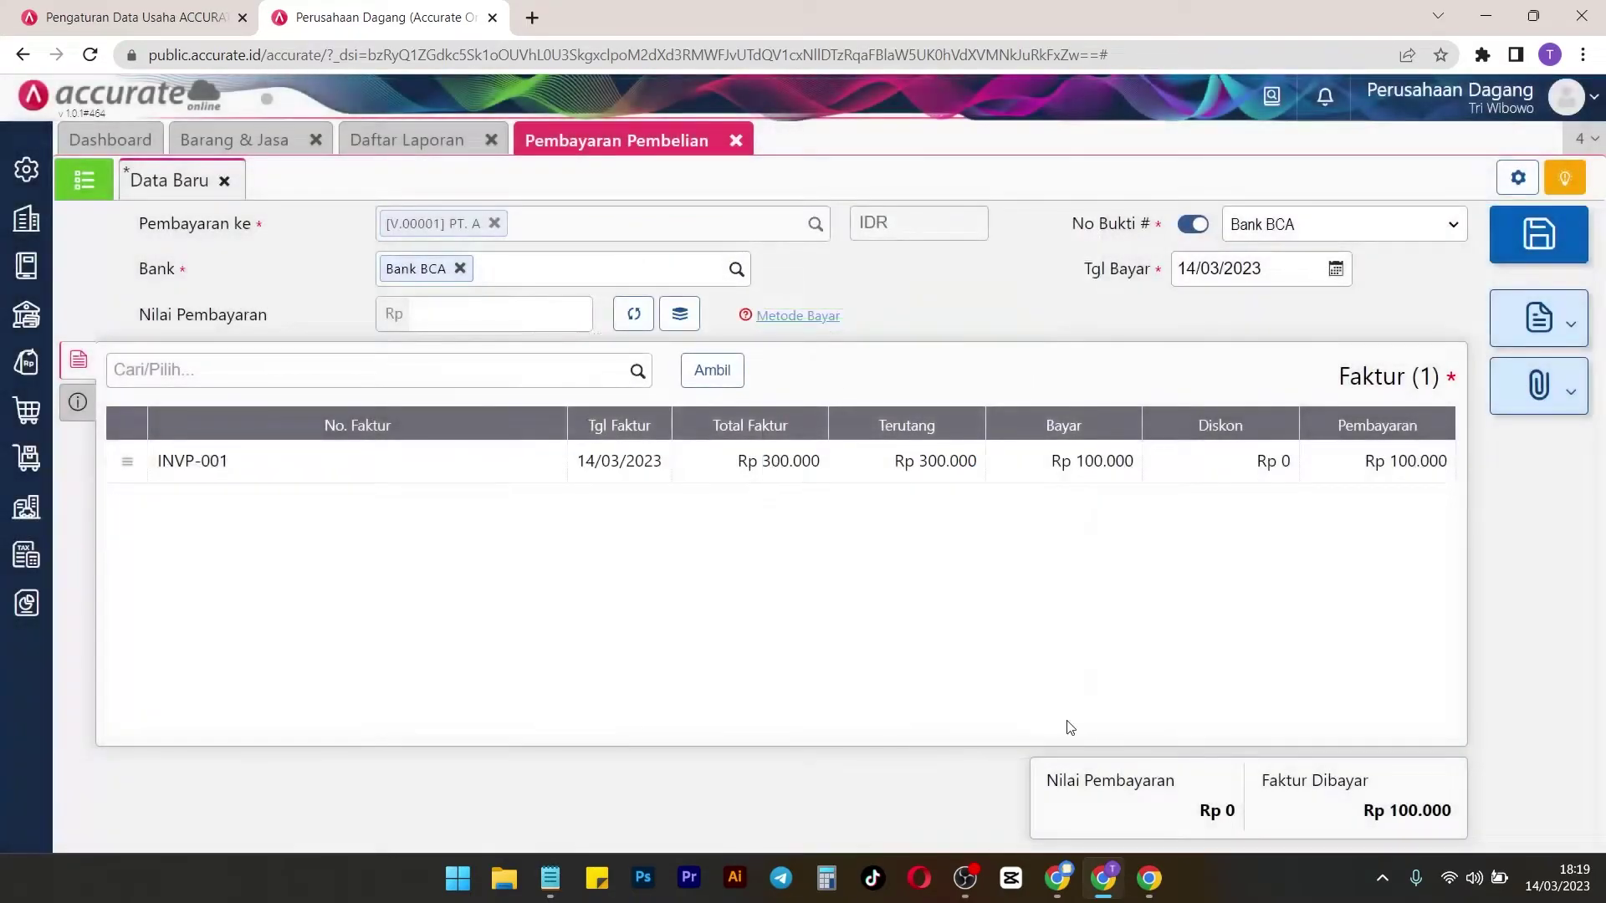
{"action": "left_click", "coordinate": [635, 315]}
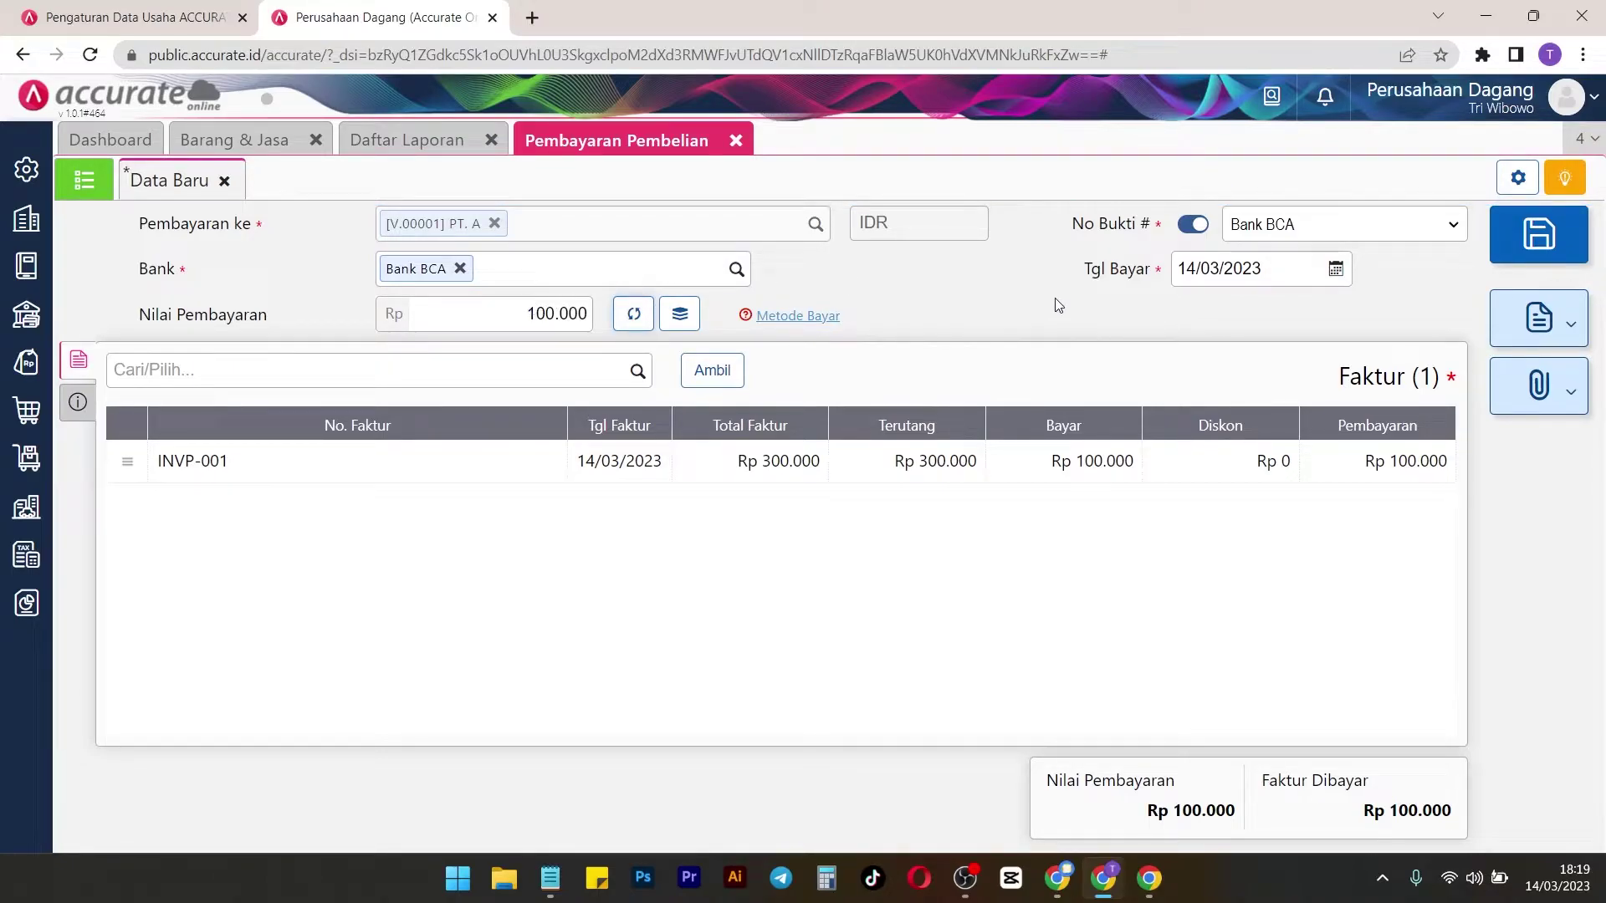
{"action": "left_click", "coordinate": [1543, 246]}
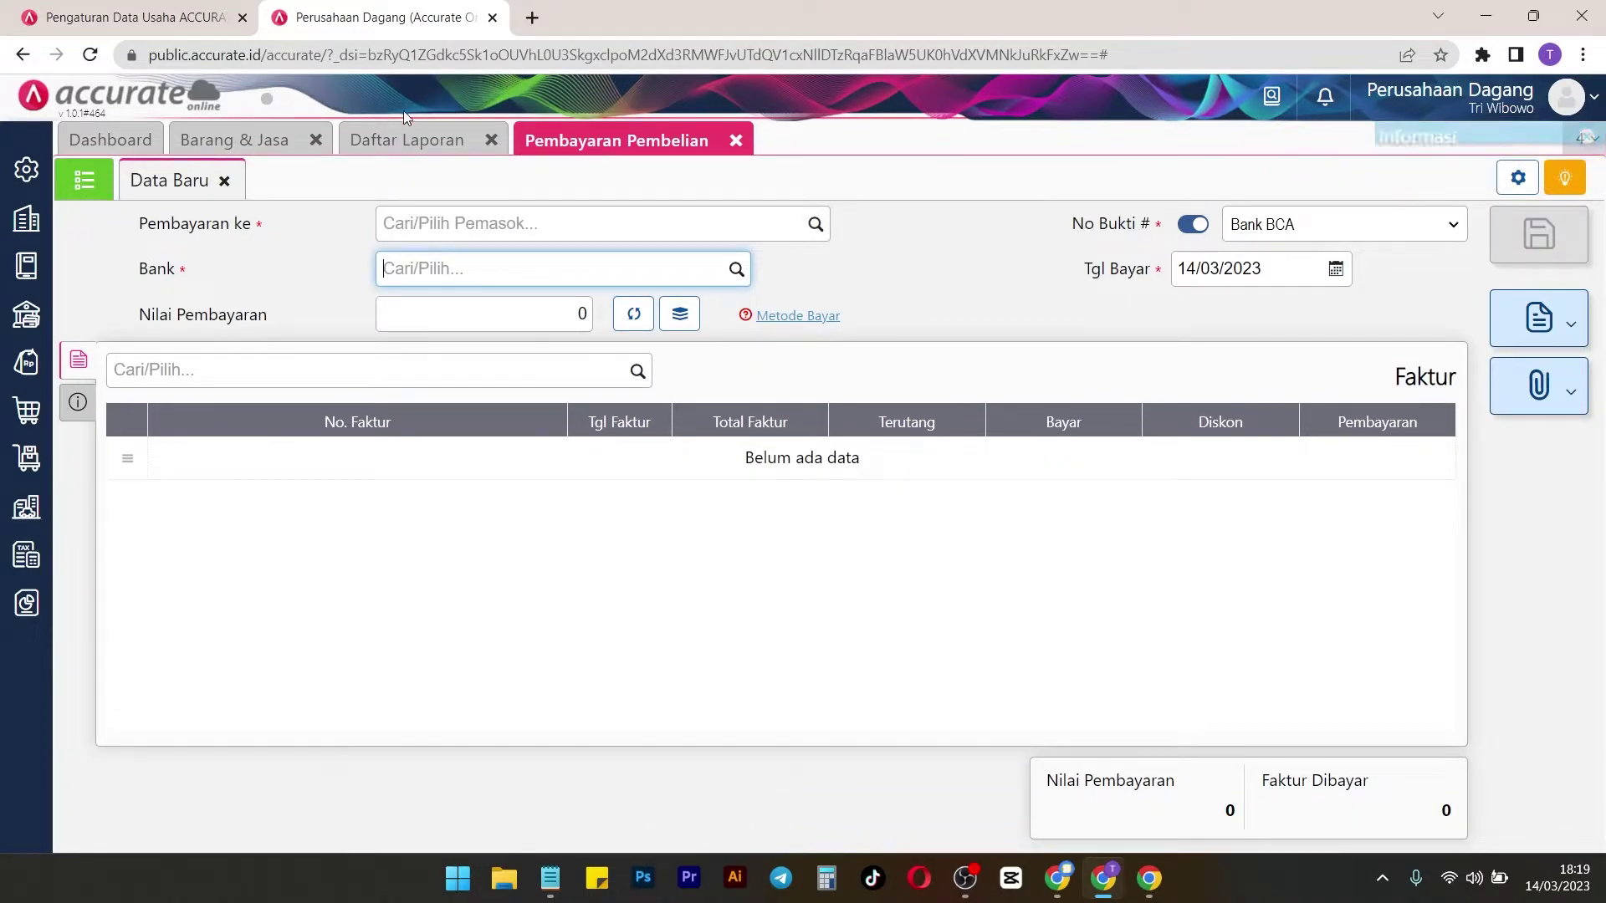
Refresh the Faktur Belum Lunas report to check the remaining payable to PT. A
{"action": "left_click", "coordinate": [407, 140]}
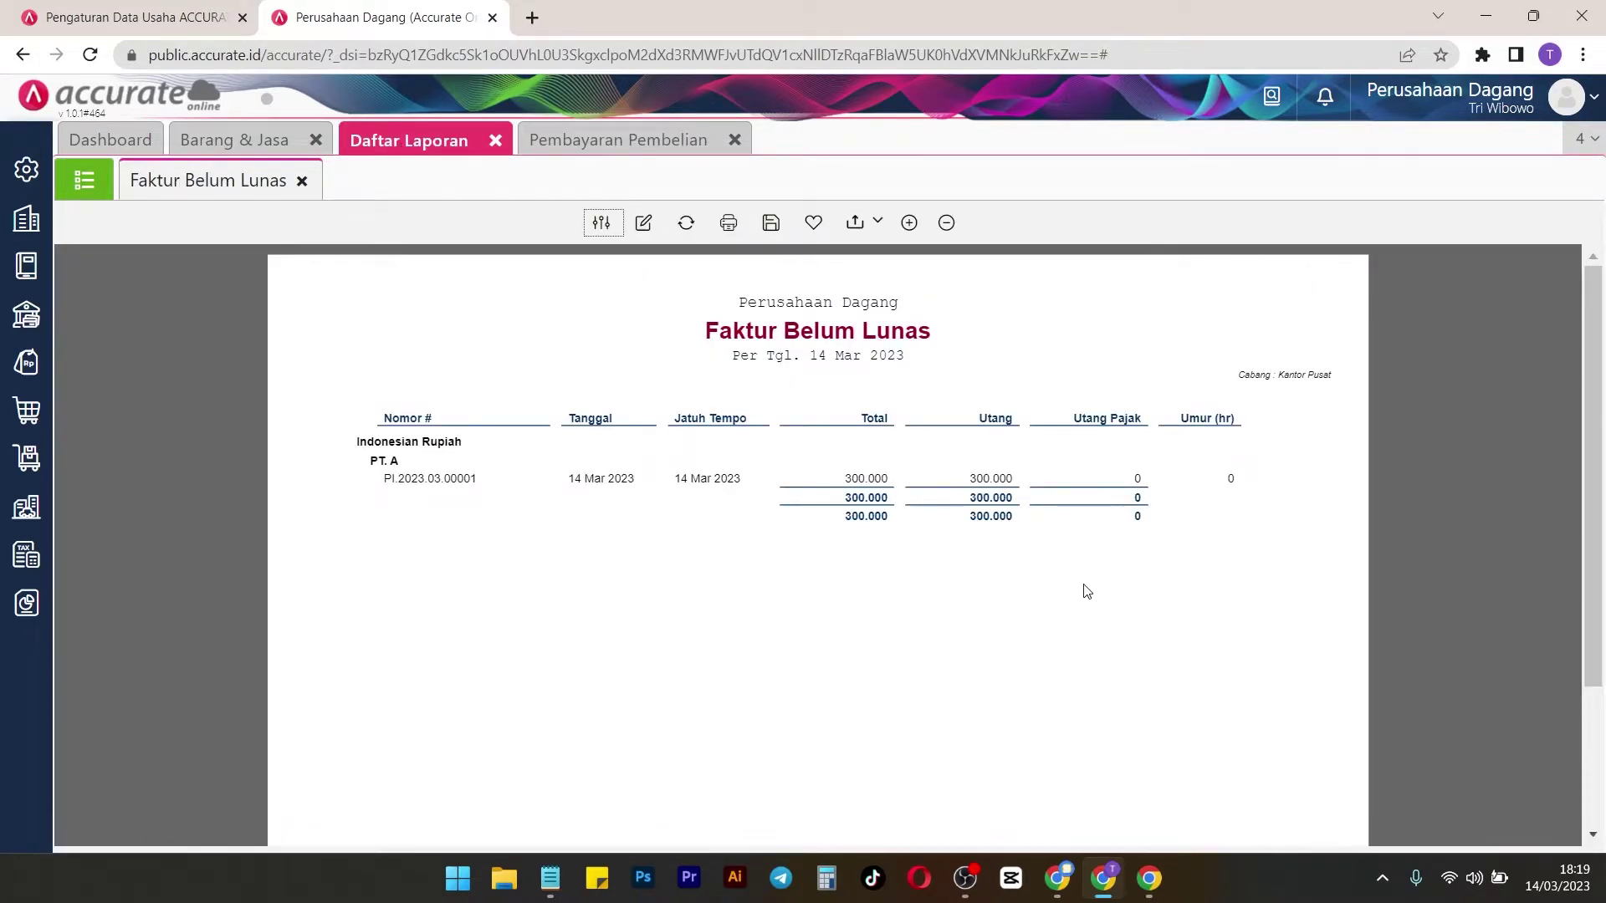
{"action": "left_click", "coordinate": [695, 228]}
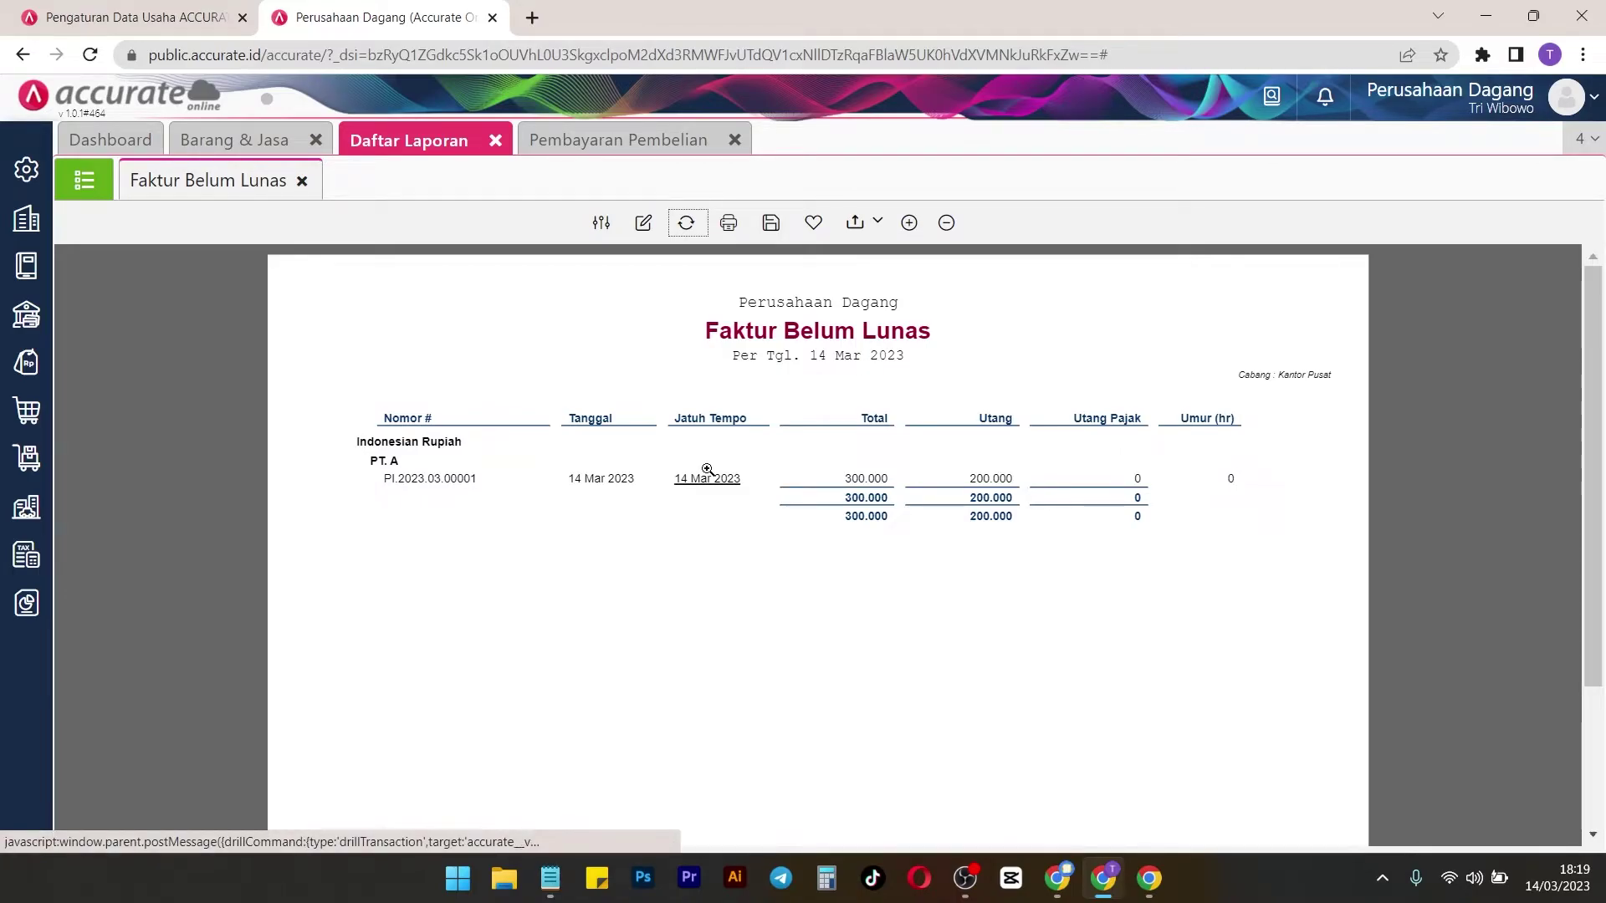
Start a second purchase payment to PT. A with Bank Mandiri as the paying bank
{"action": "left_click", "coordinate": [607, 142]}
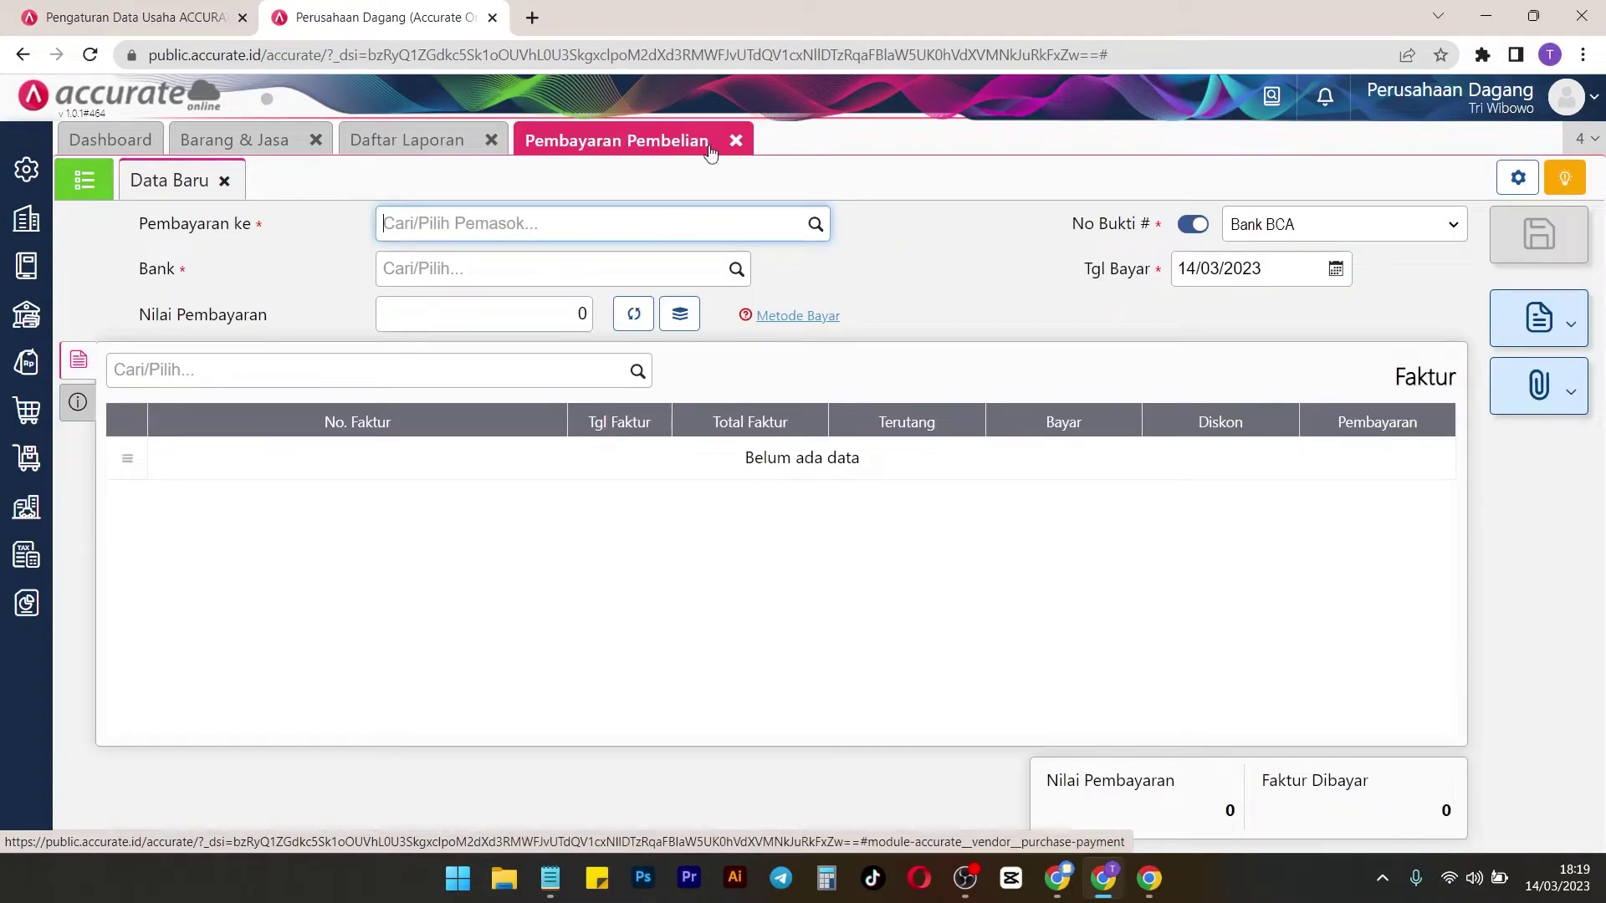
{"action": "left_click", "coordinate": [815, 225]}
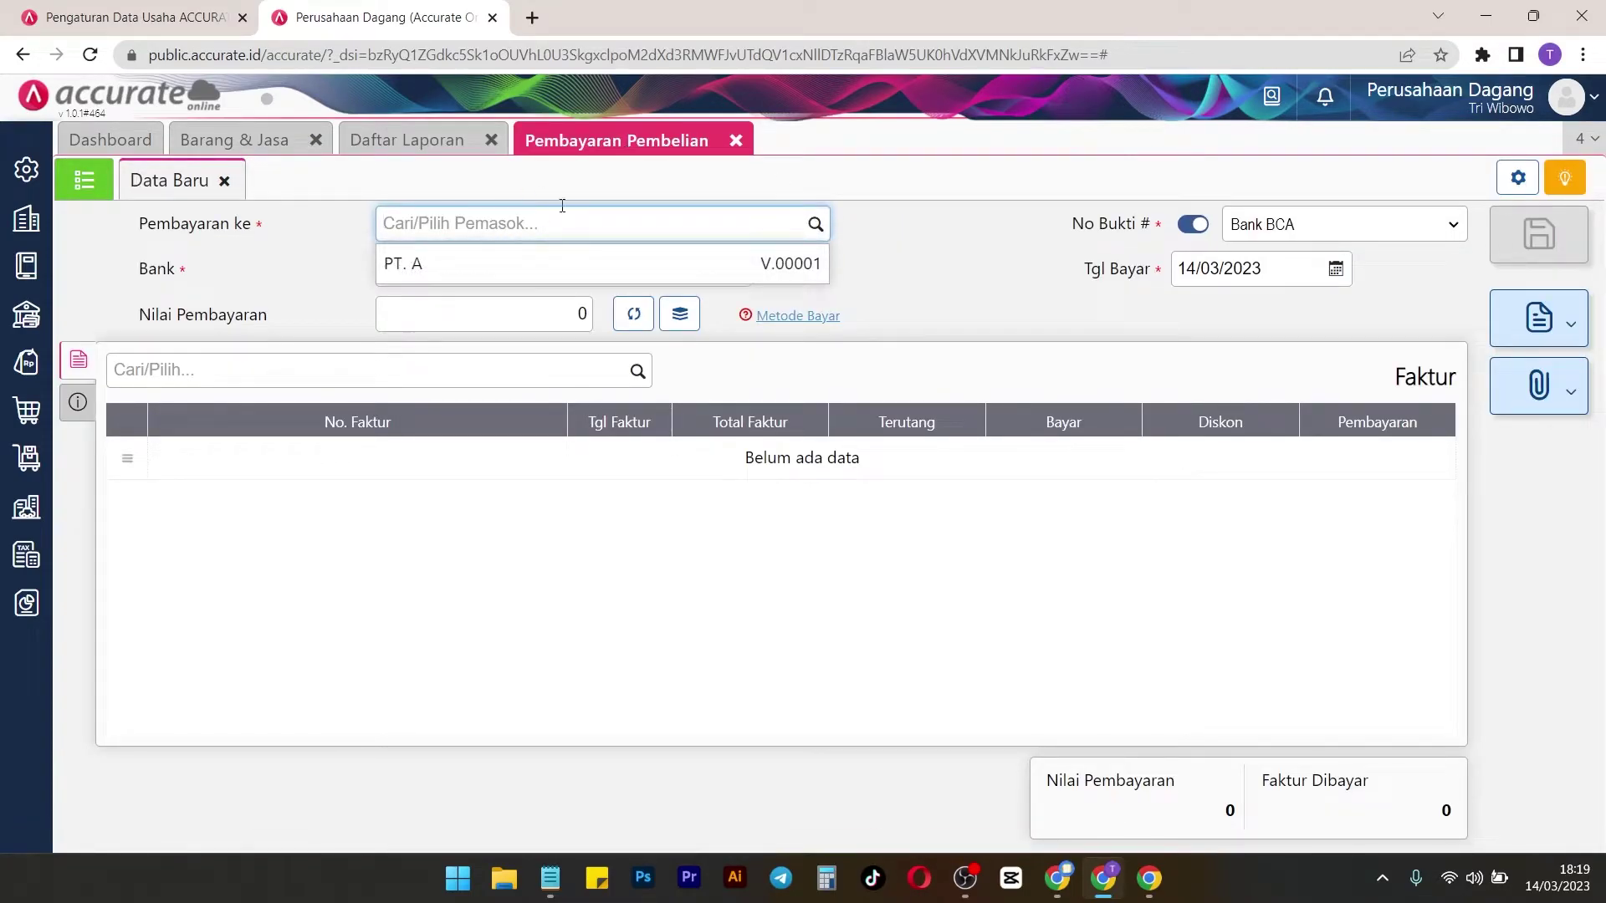
{"action": "left_click", "coordinate": [551, 260]}
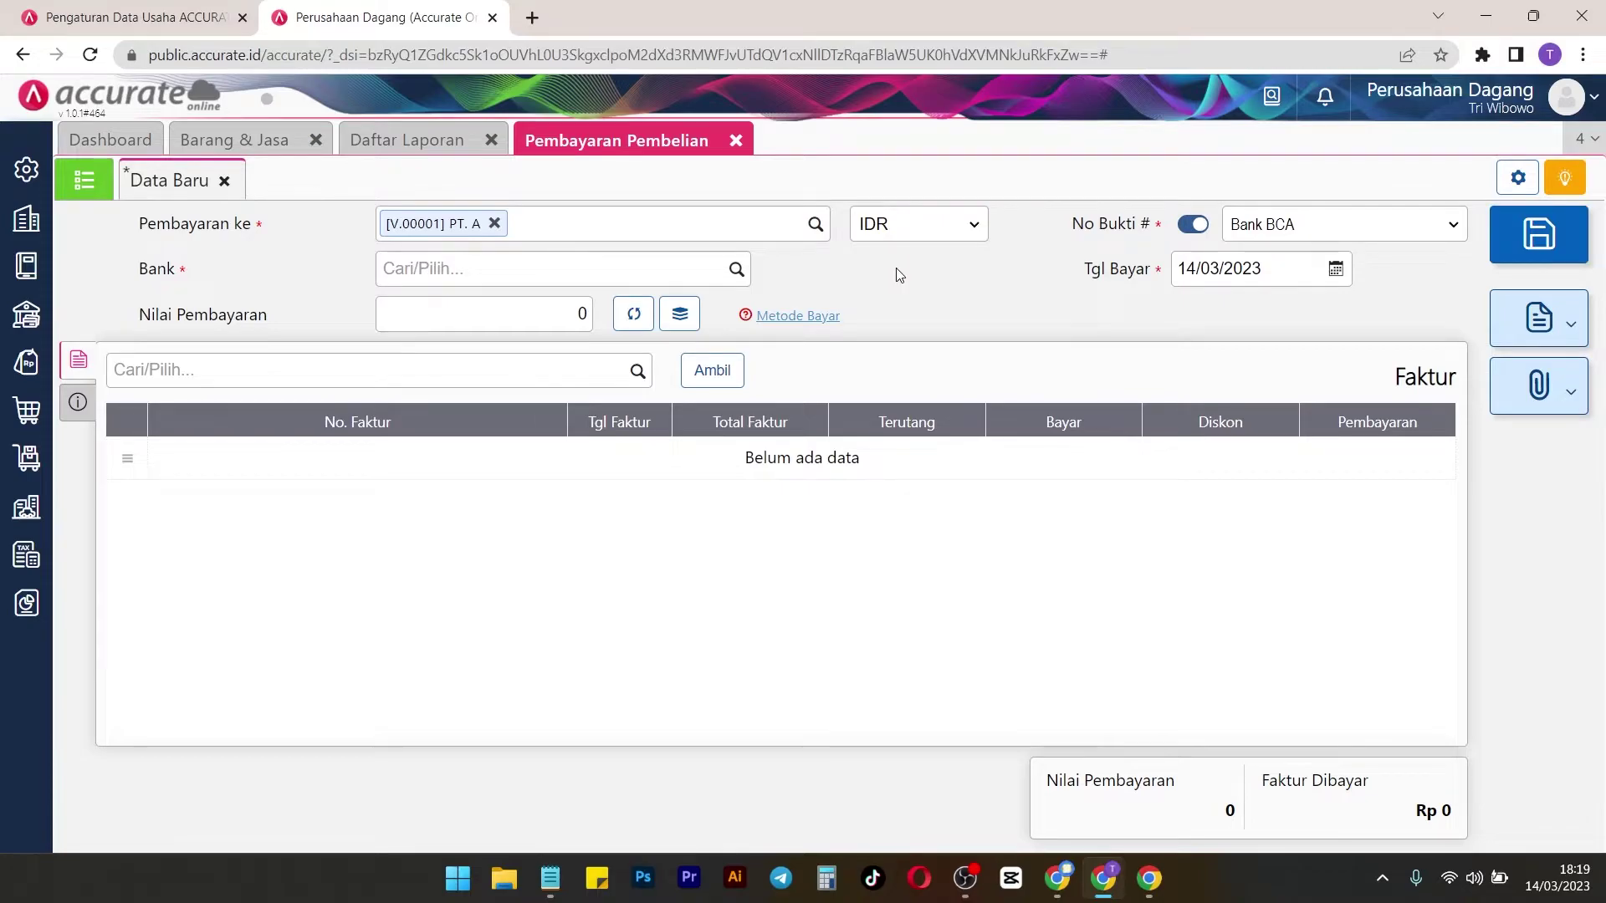
{"action": "left_click", "coordinate": [736, 269]}
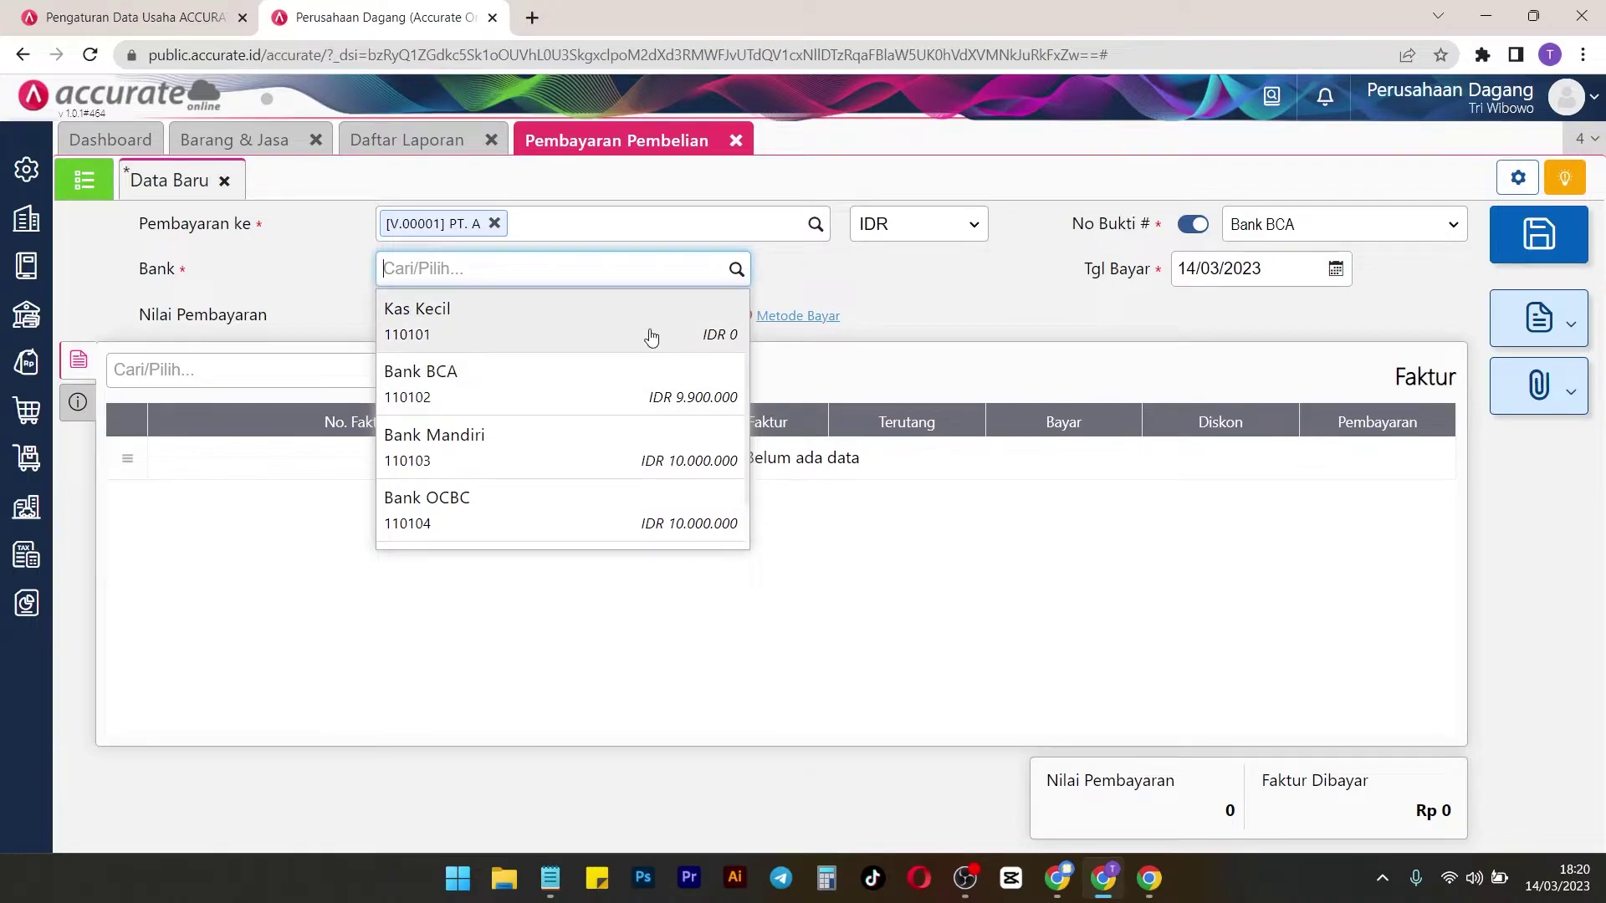
{"action": "left_click", "coordinate": [560, 452]}
Load unpaid invoice INVP-001 into the payment, fill Nilai Pembayaran with 200.000, and save it
{"action": "left_click", "coordinate": [682, 386]}
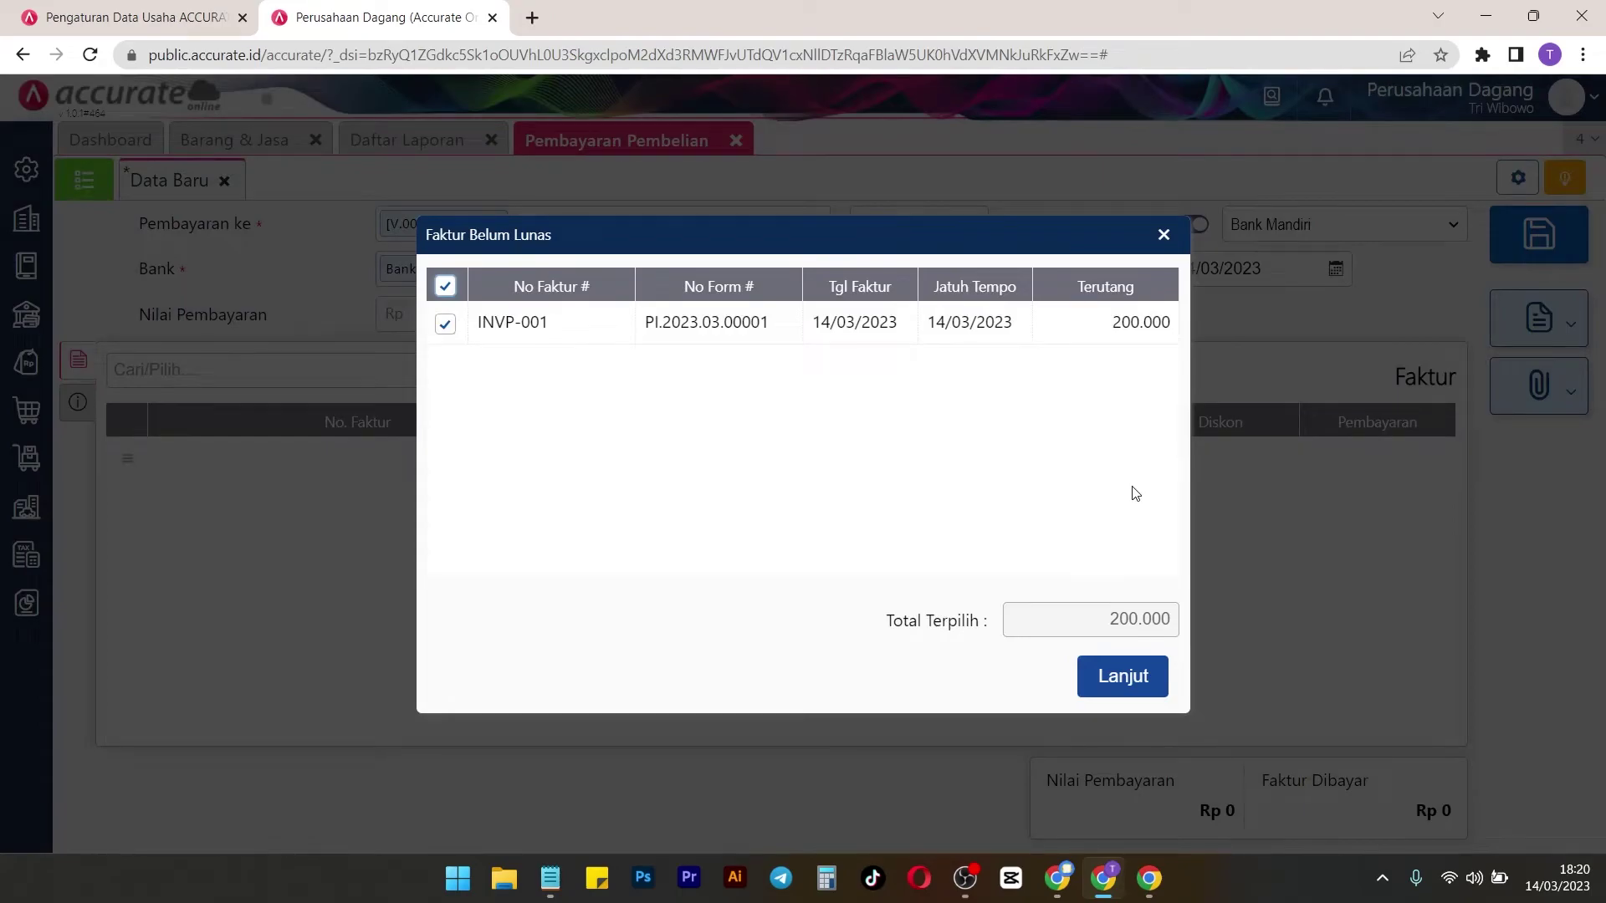
{"action": "left_click", "coordinate": [1141, 665]}
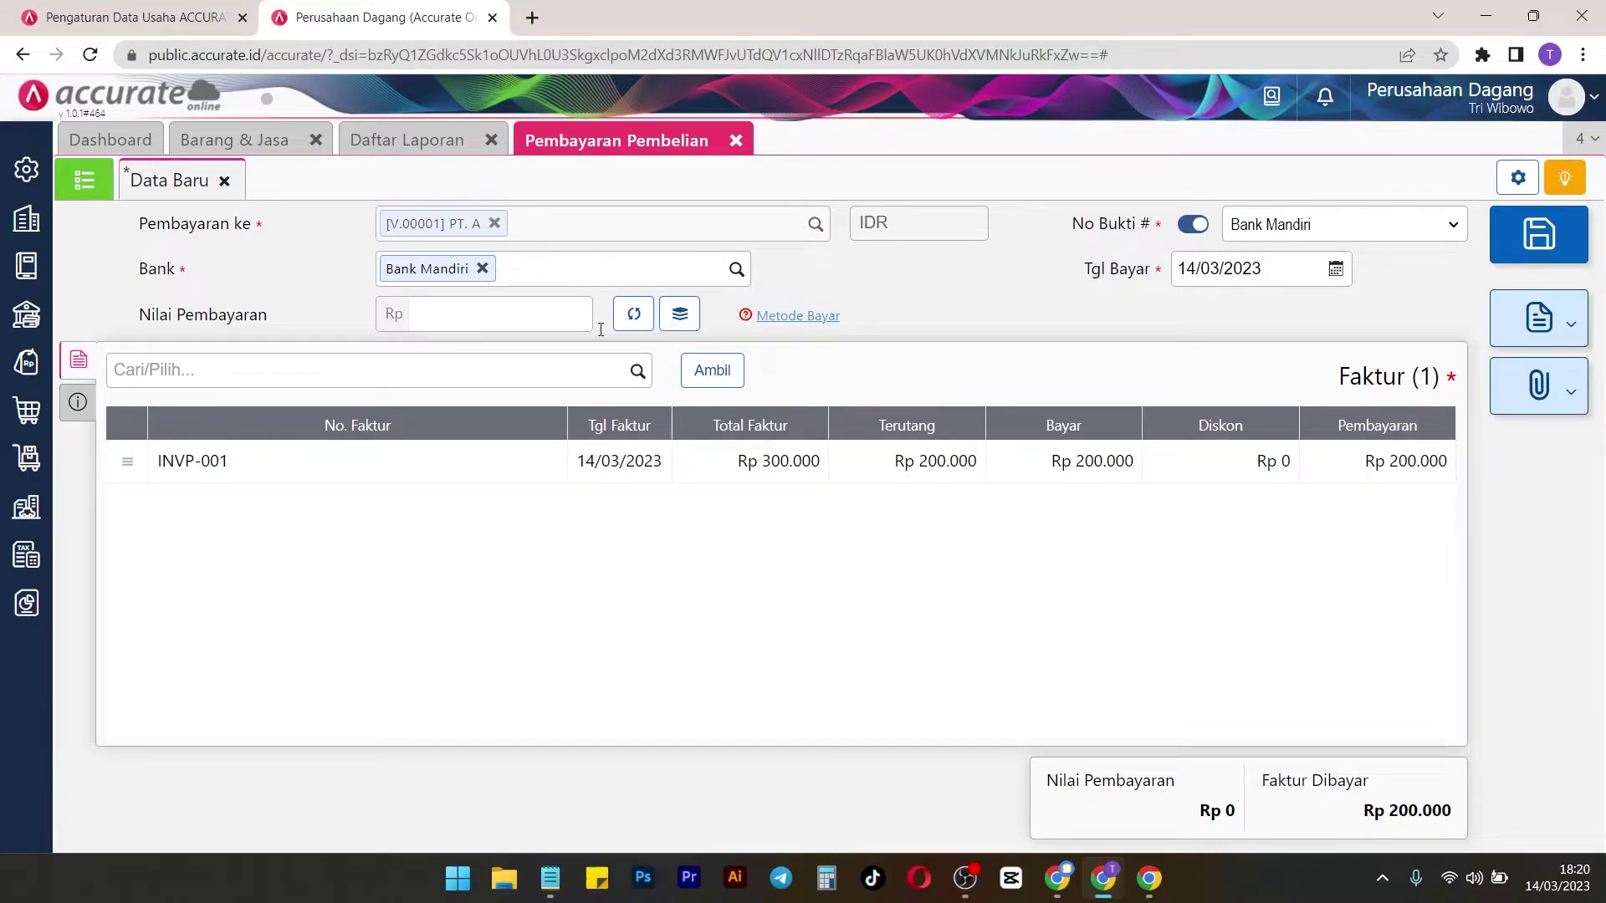
{"action": "left_click", "coordinate": [633, 314]}
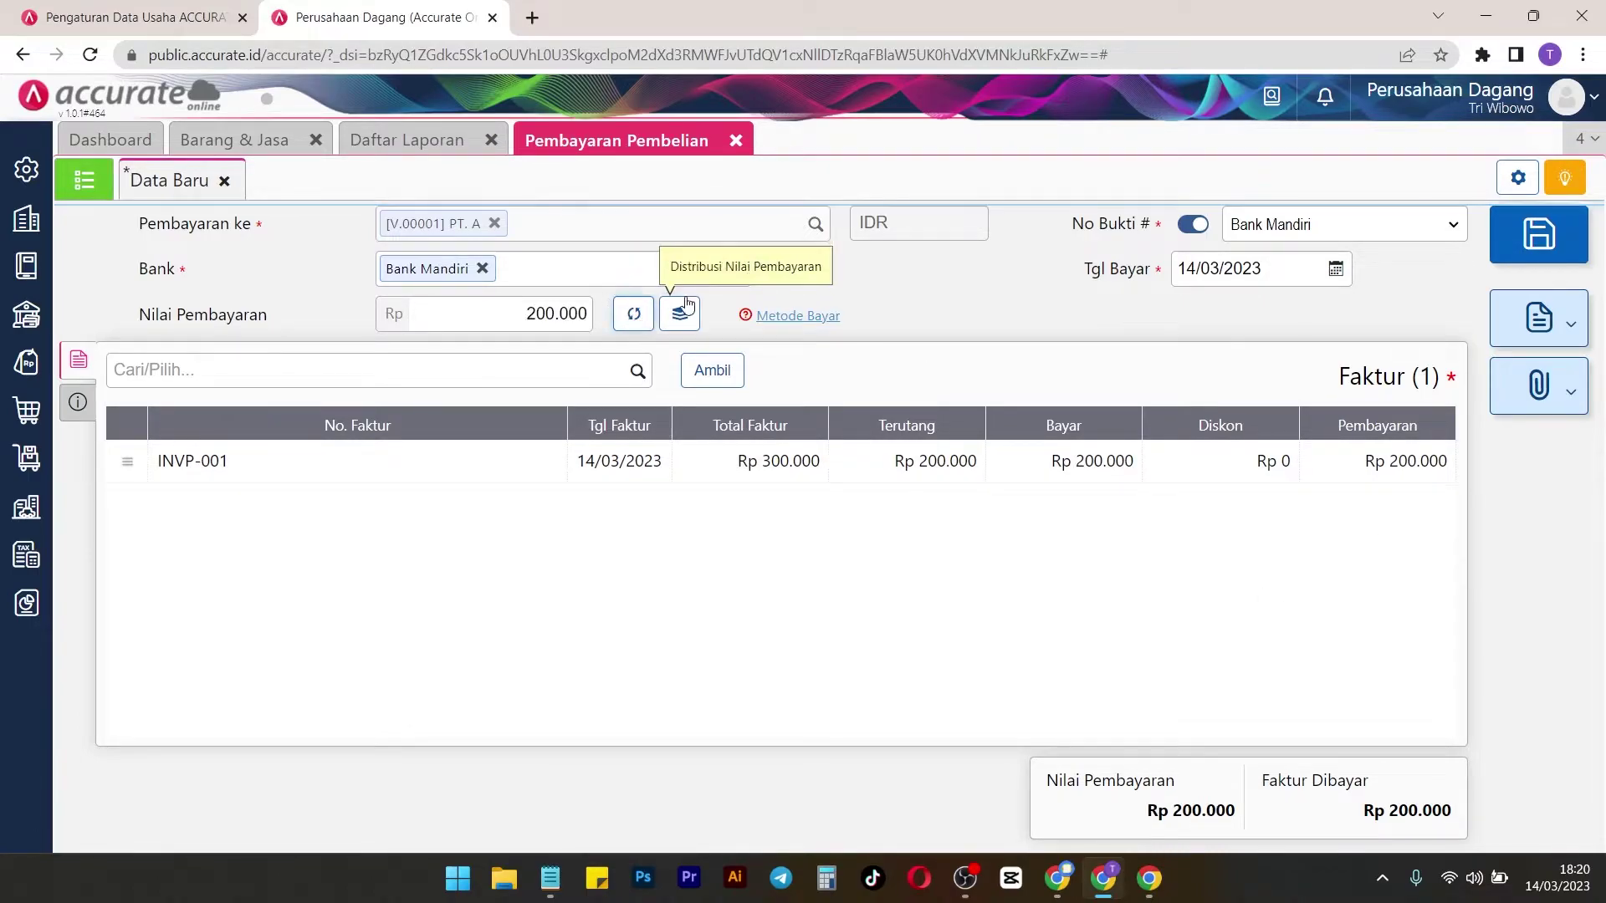
{"action": "left_click", "coordinate": [1539, 234]}
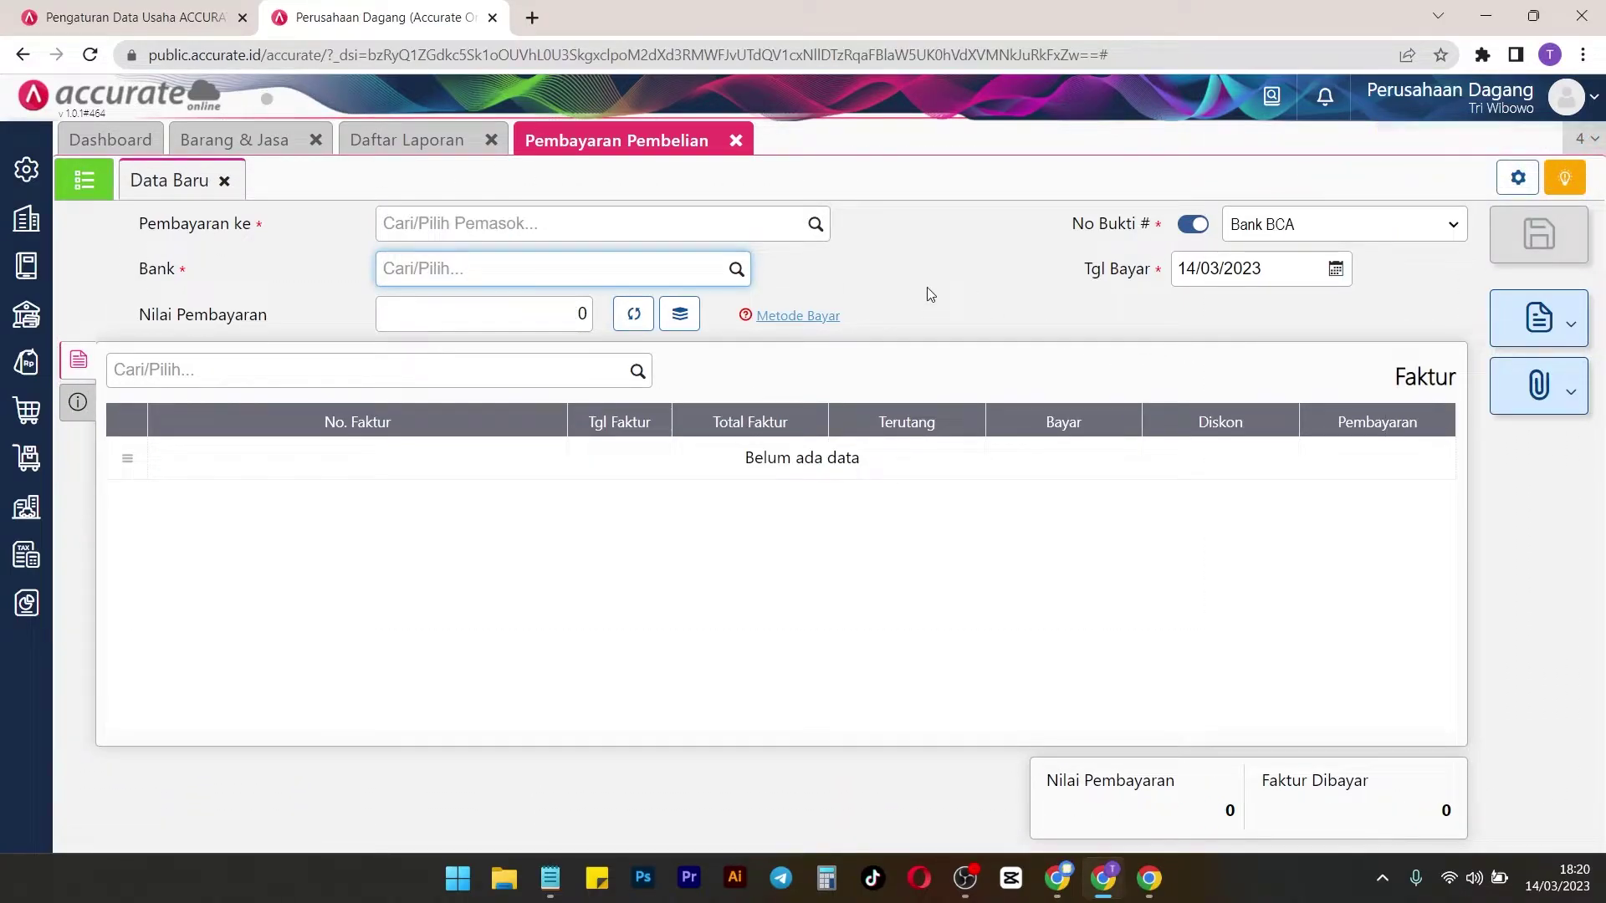
Check for outstanding invoices of PT. A by starting another payment from Bank BCA and viewing its unpaid invoice list
{"action": "left_click", "coordinate": [818, 226]}
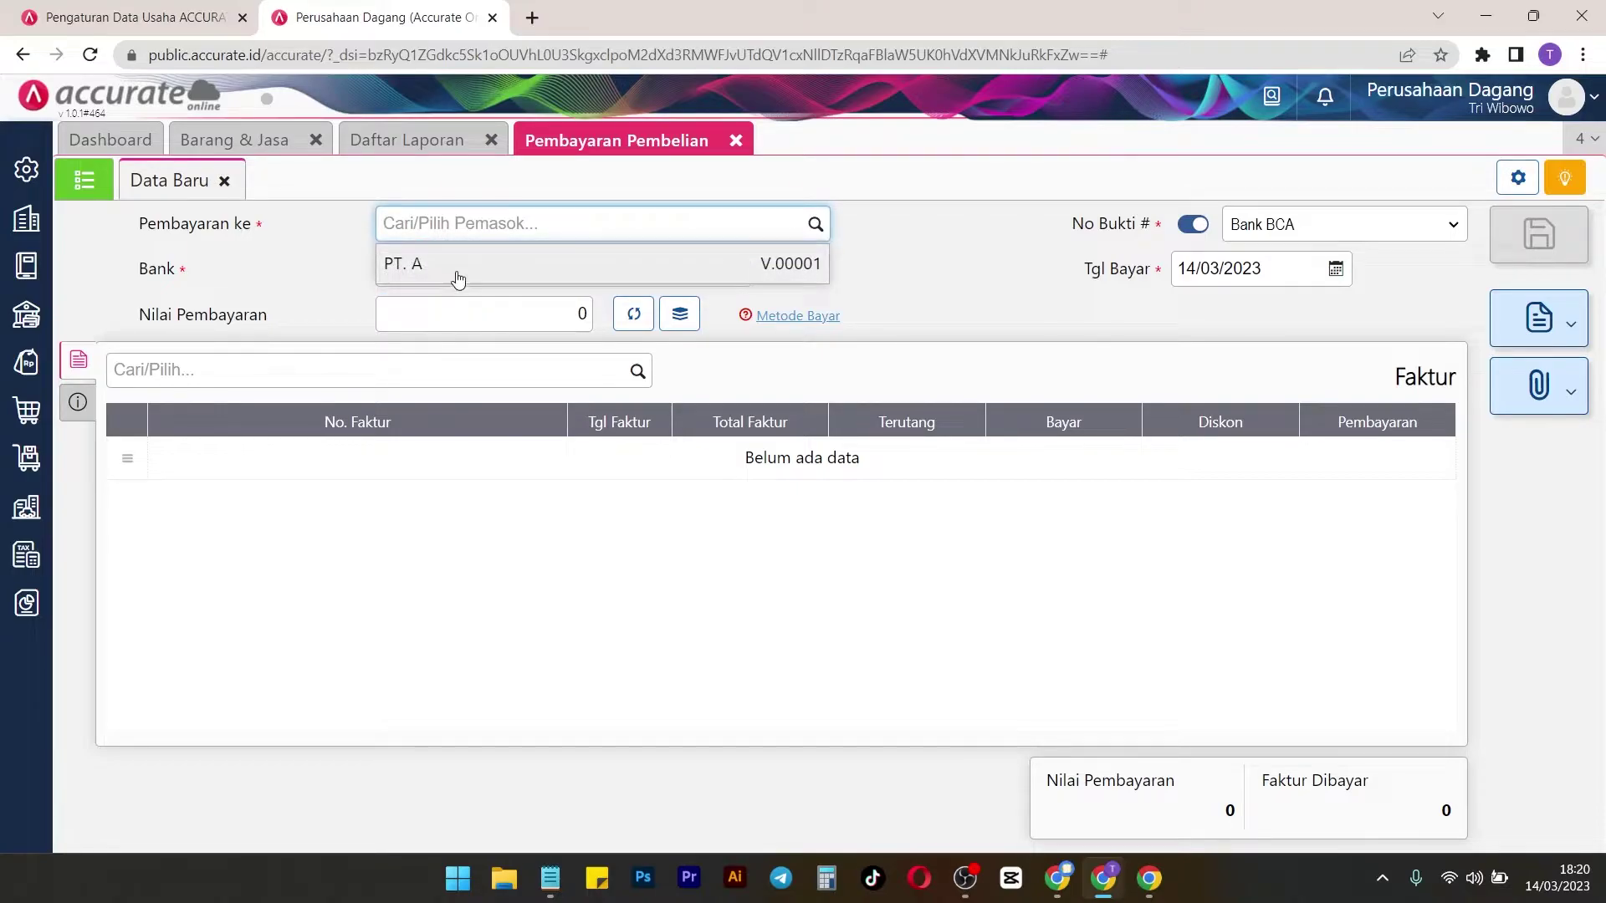
{"action": "left_click", "coordinate": [465, 268]}
{"action": "left_click", "coordinate": [738, 276]}
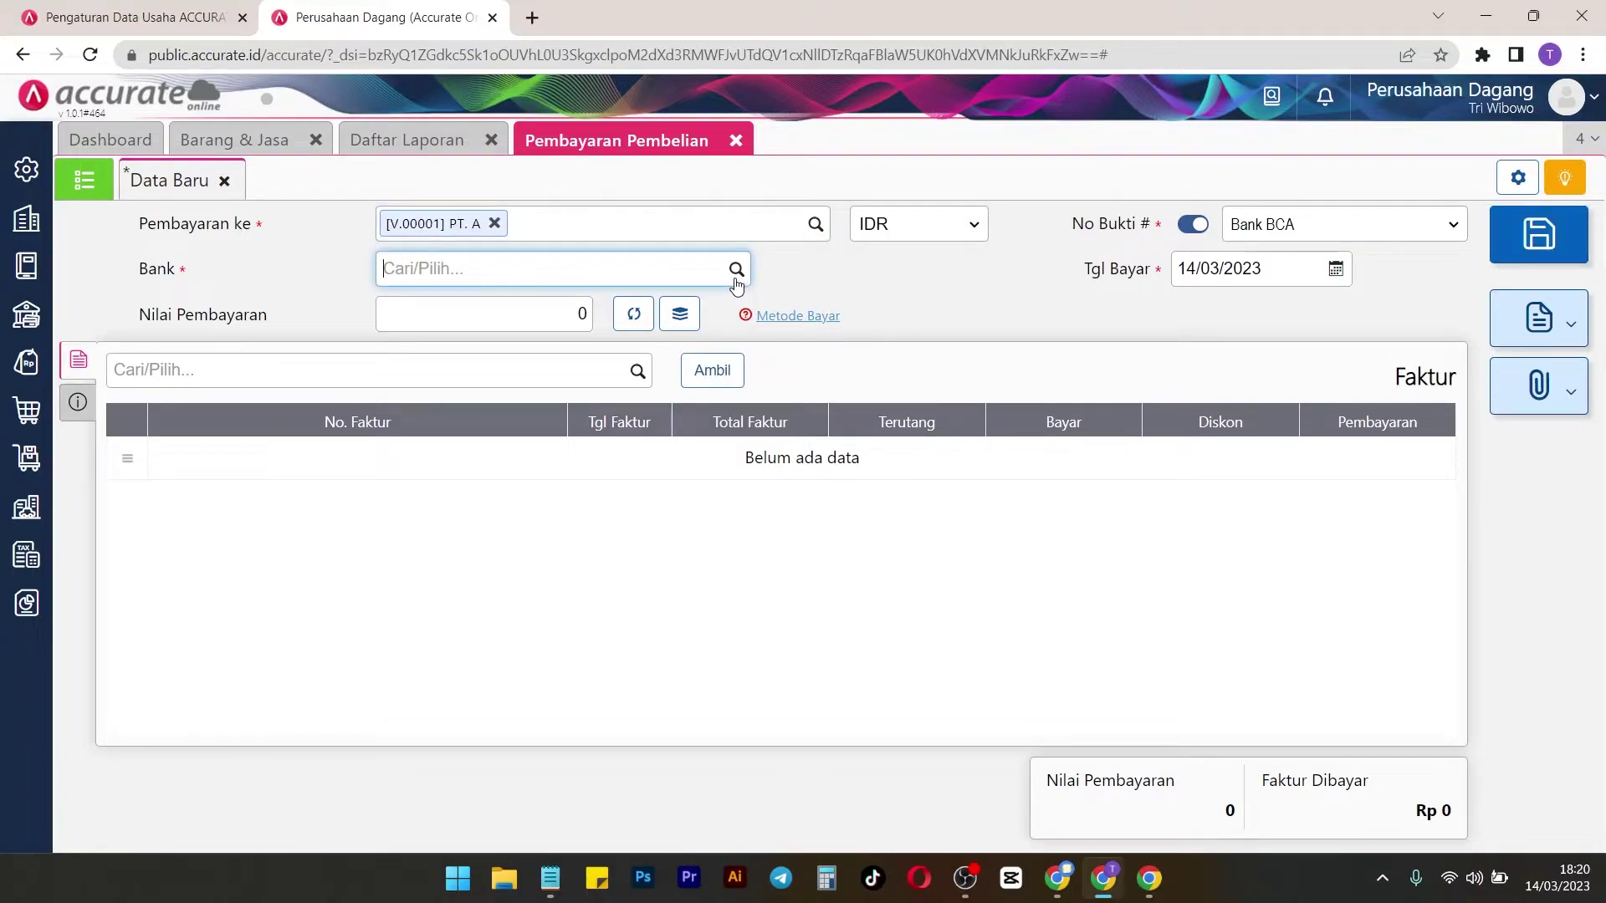
{"action": "left_click", "coordinate": [552, 380]}
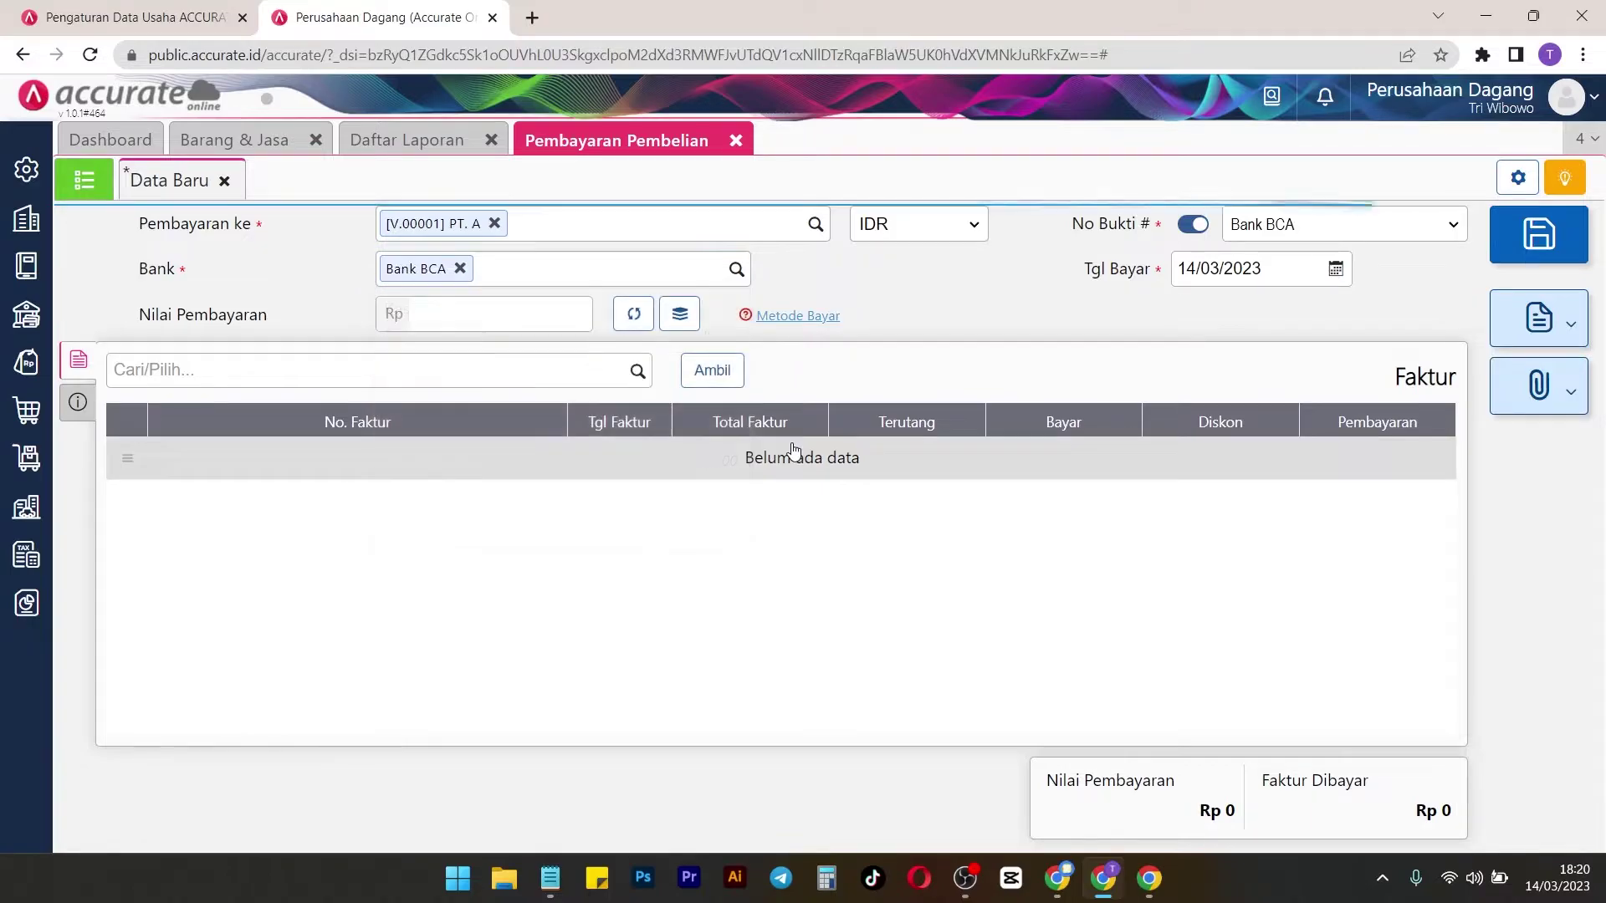
{"action": "left_click", "coordinate": [717, 371]}
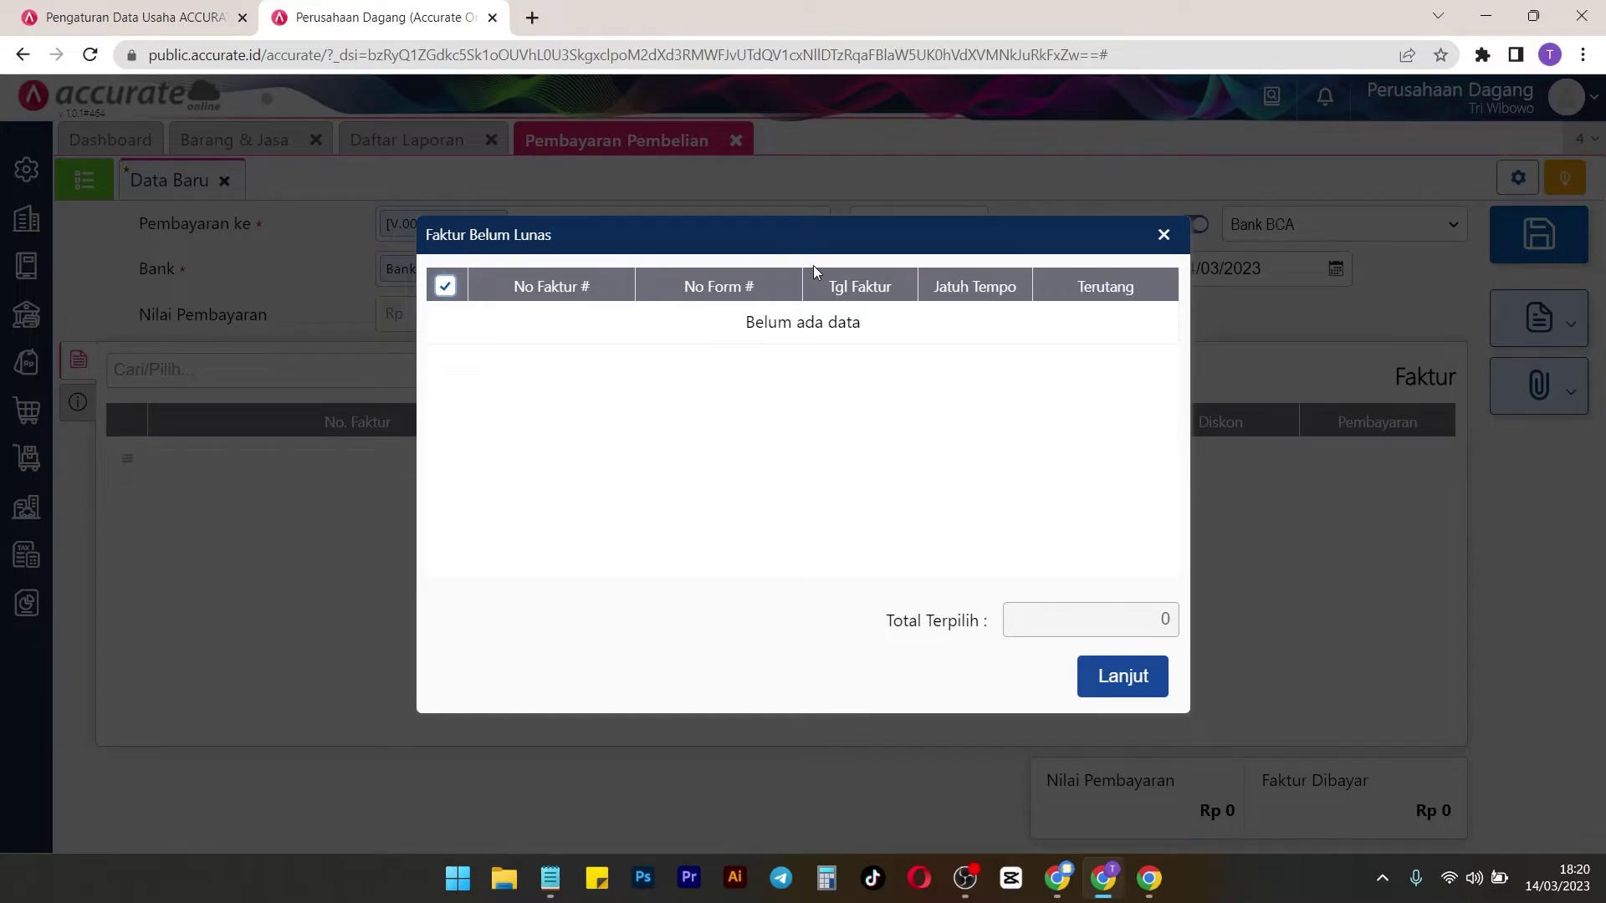
{"action": "left_click", "coordinate": [1163, 235]}
Refresh the Faktur Belum Lunas report to check whether any payable to PT. A remains
{"action": "left_click", "coordinate": [404, 151]}
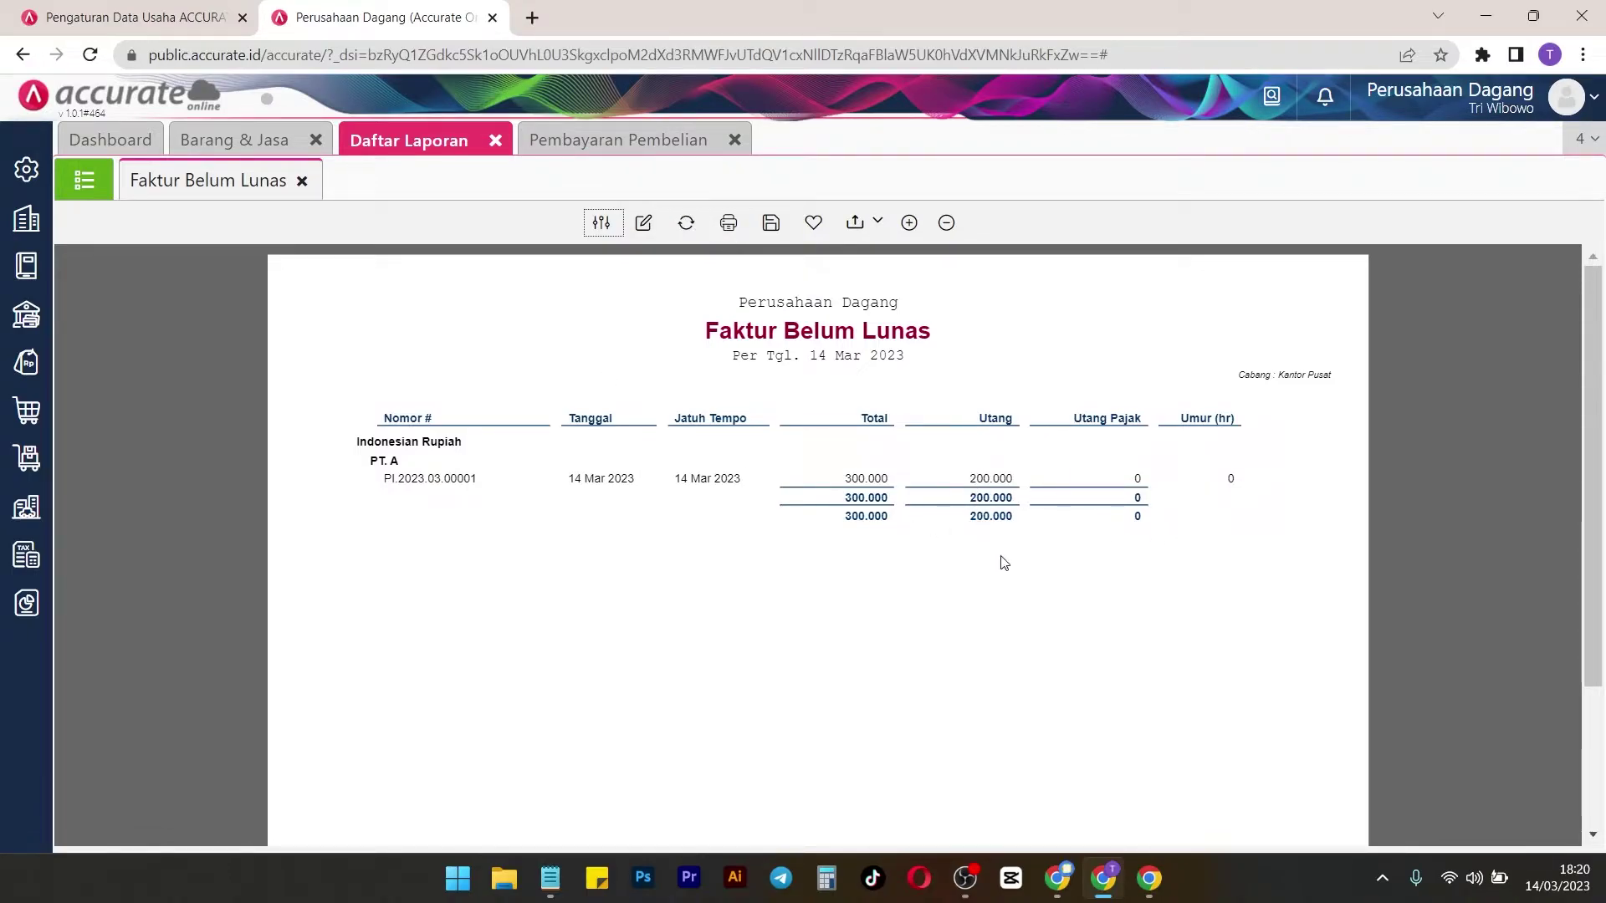
{"action": "left_click", "coordinate": [691, 233]}
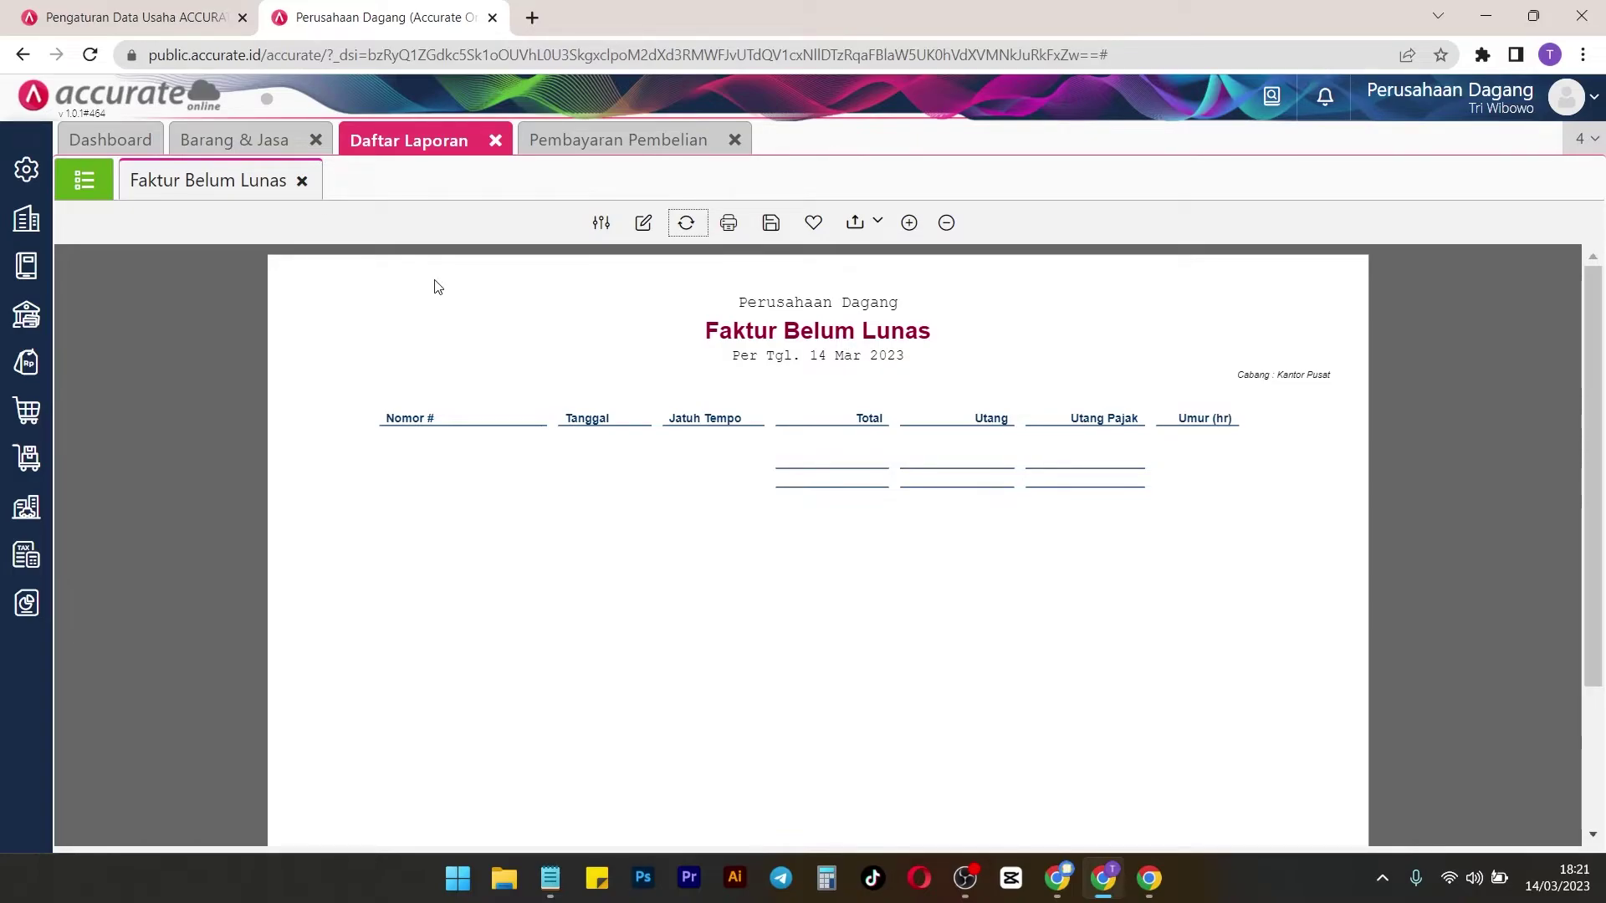
Display the Neraca (Induk Skontro) report from the Keuangan group and review its assets, liabilities and equity
{"action": "left_click", "coordinate": [102, 177]}
{"action": "left_click", "coordinate": [235, 293]}
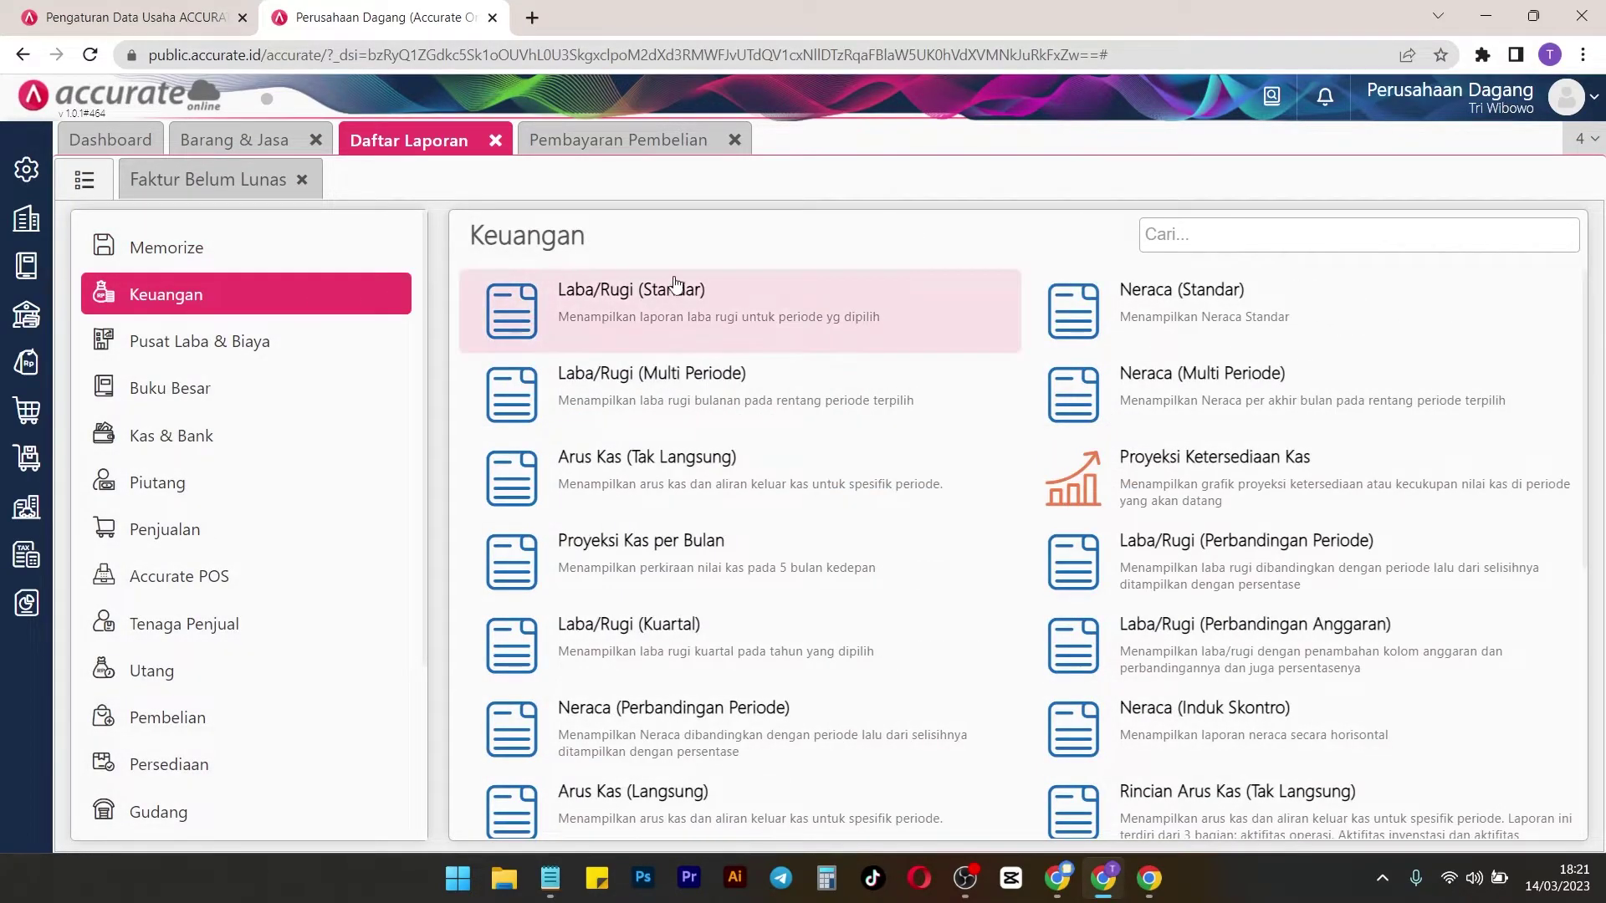
{"action": "scroll", "coordinate": [1187, 502], "scroll_direction": "down", "scroll_amount": 1}
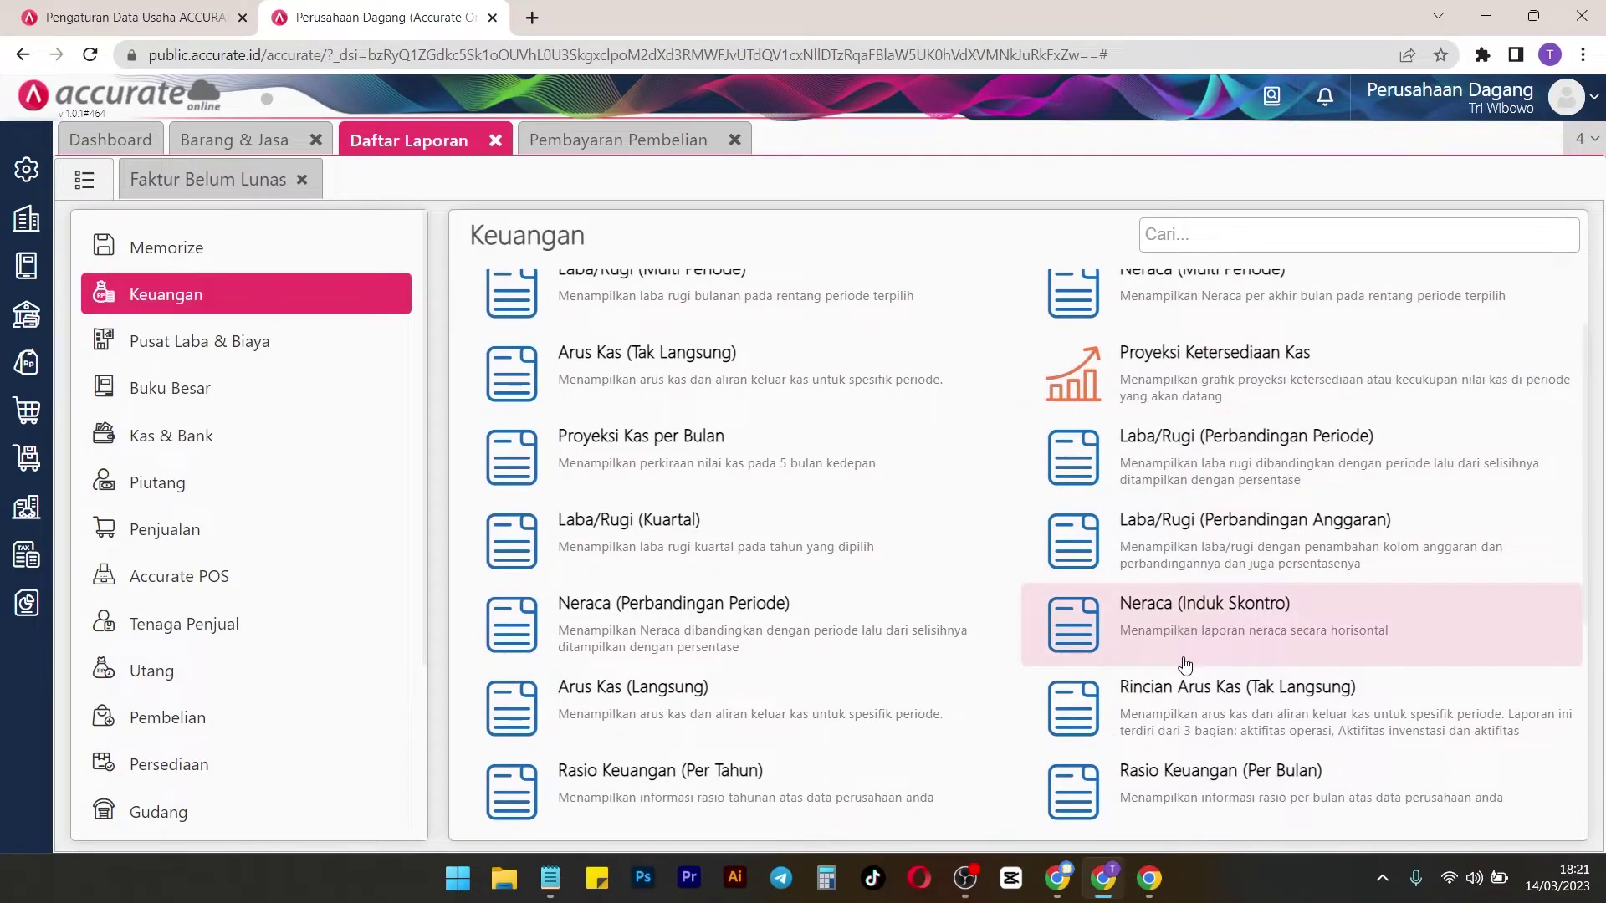
{"action": "left_click", "coordinate": [1162, 636]}
{"action": "left_click", "coordinate": [1059, 674]}
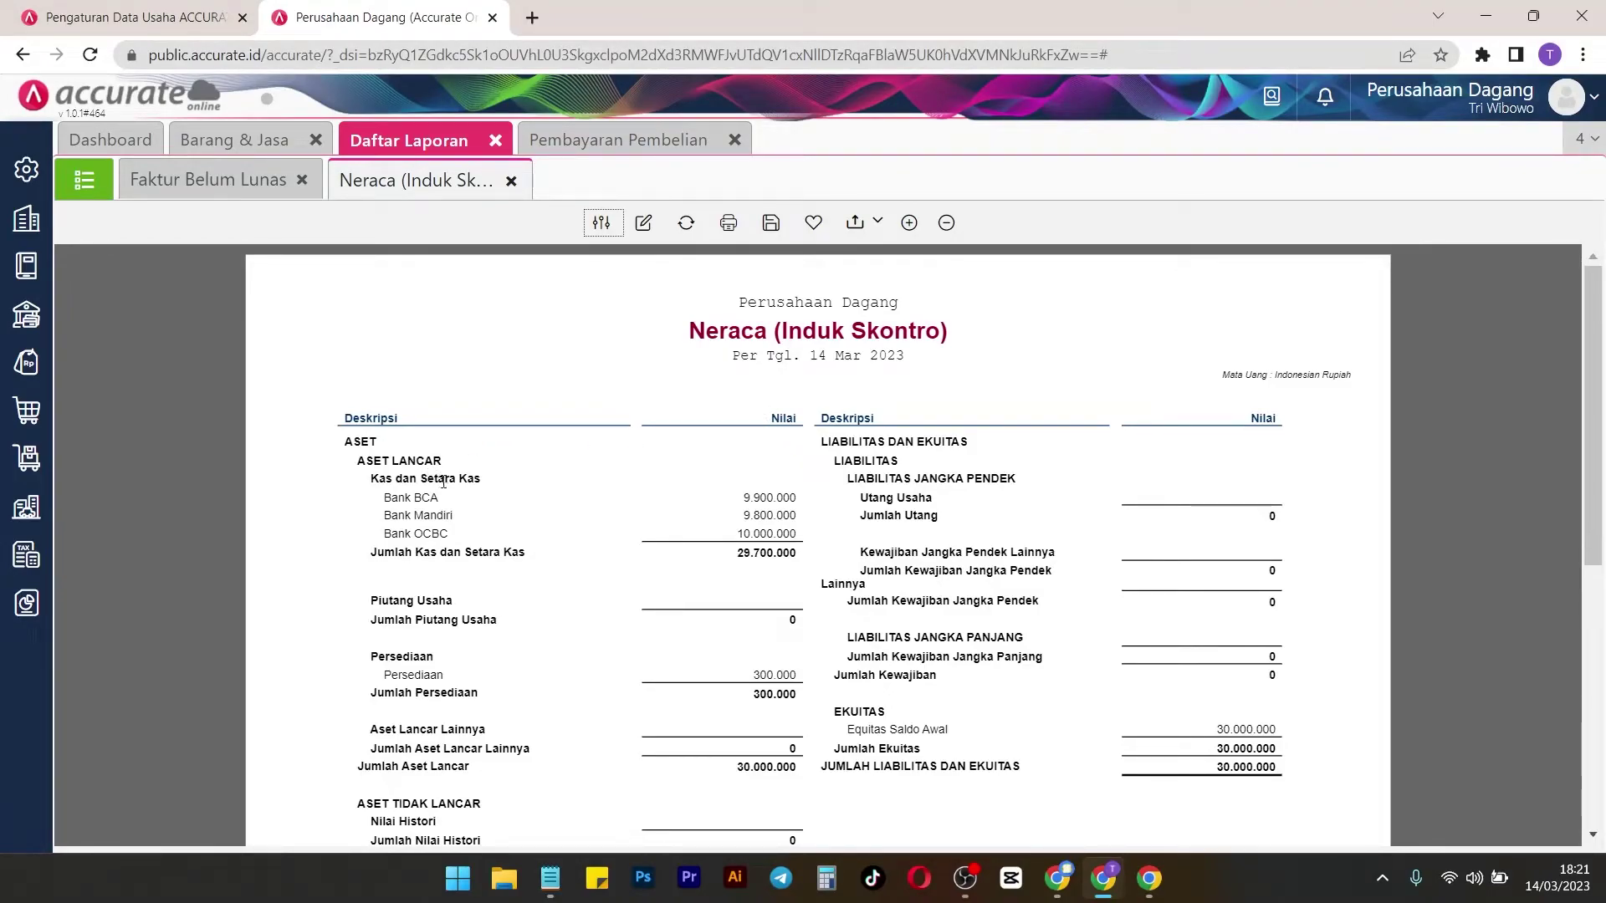
{"action": "scroll", "coordinate": [535, 502], "scroll_direction": "down", "scroll_amount": 2}
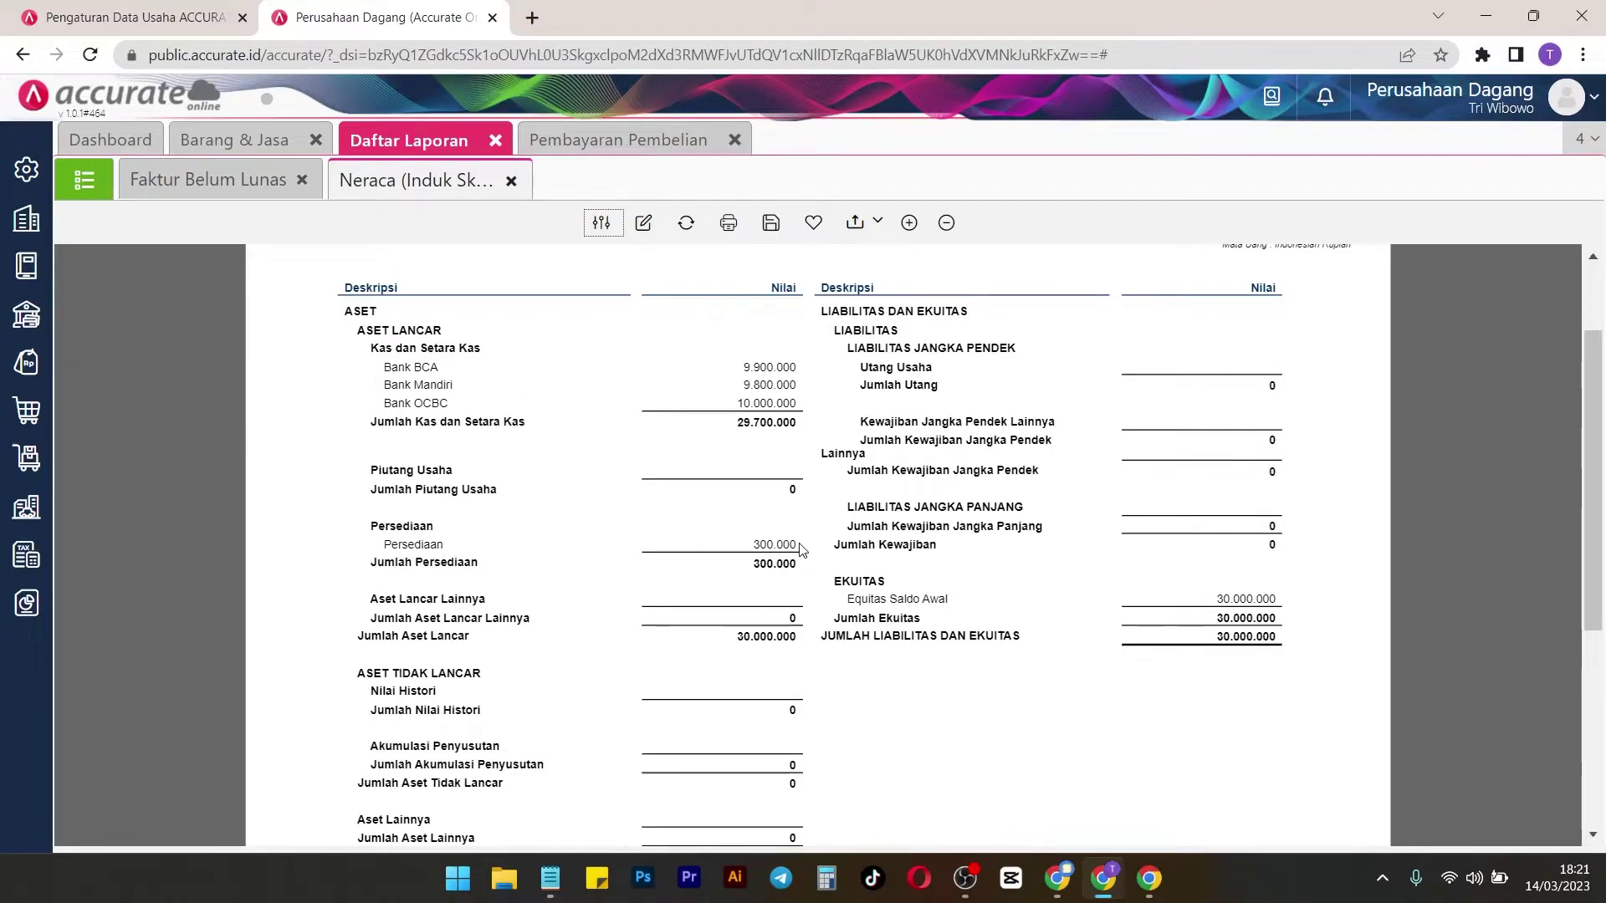
{"action": "scroll", "coordinate": [981, 558], "scroll_direction": "down", "scroll_amount": 2}
{"action": "scroll", "coordinate": [985, 552], "scroll_direction": "up", "scroll_amount": 2}
{"action": "scroll", "coordinate": [863, 436], "scroll_direction": "up", "scroll_amount": 2}
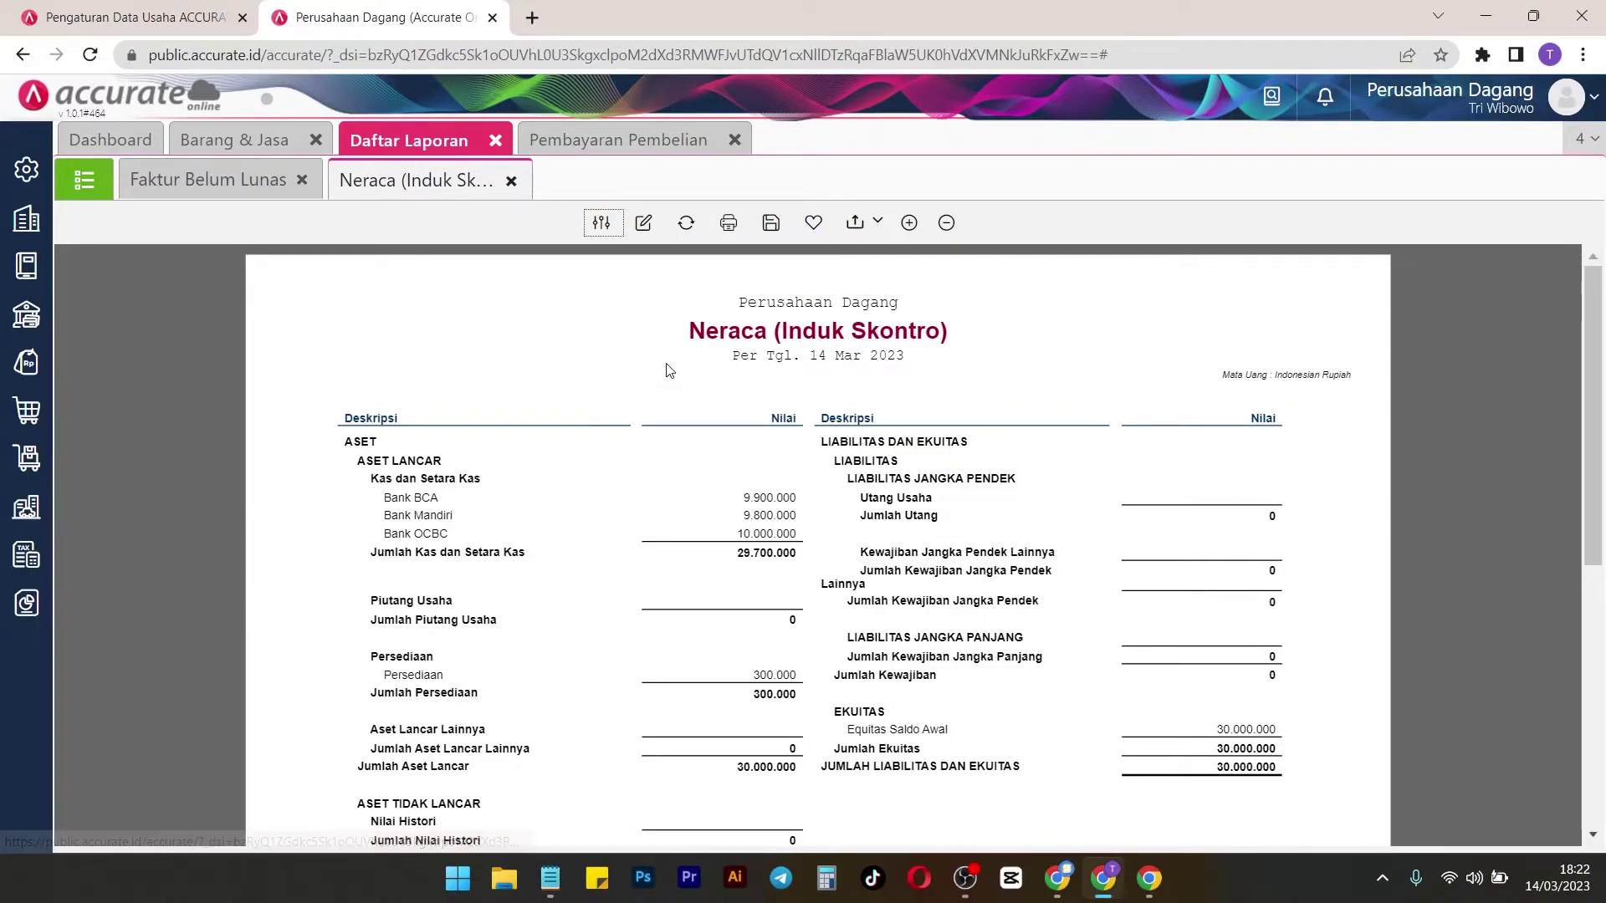
Close Pembayaran Pembelian, discarding its unsaved entry, and close the Faktur Belum Lunas report
{"action": "left_click", "coordinate": [734, 139]}
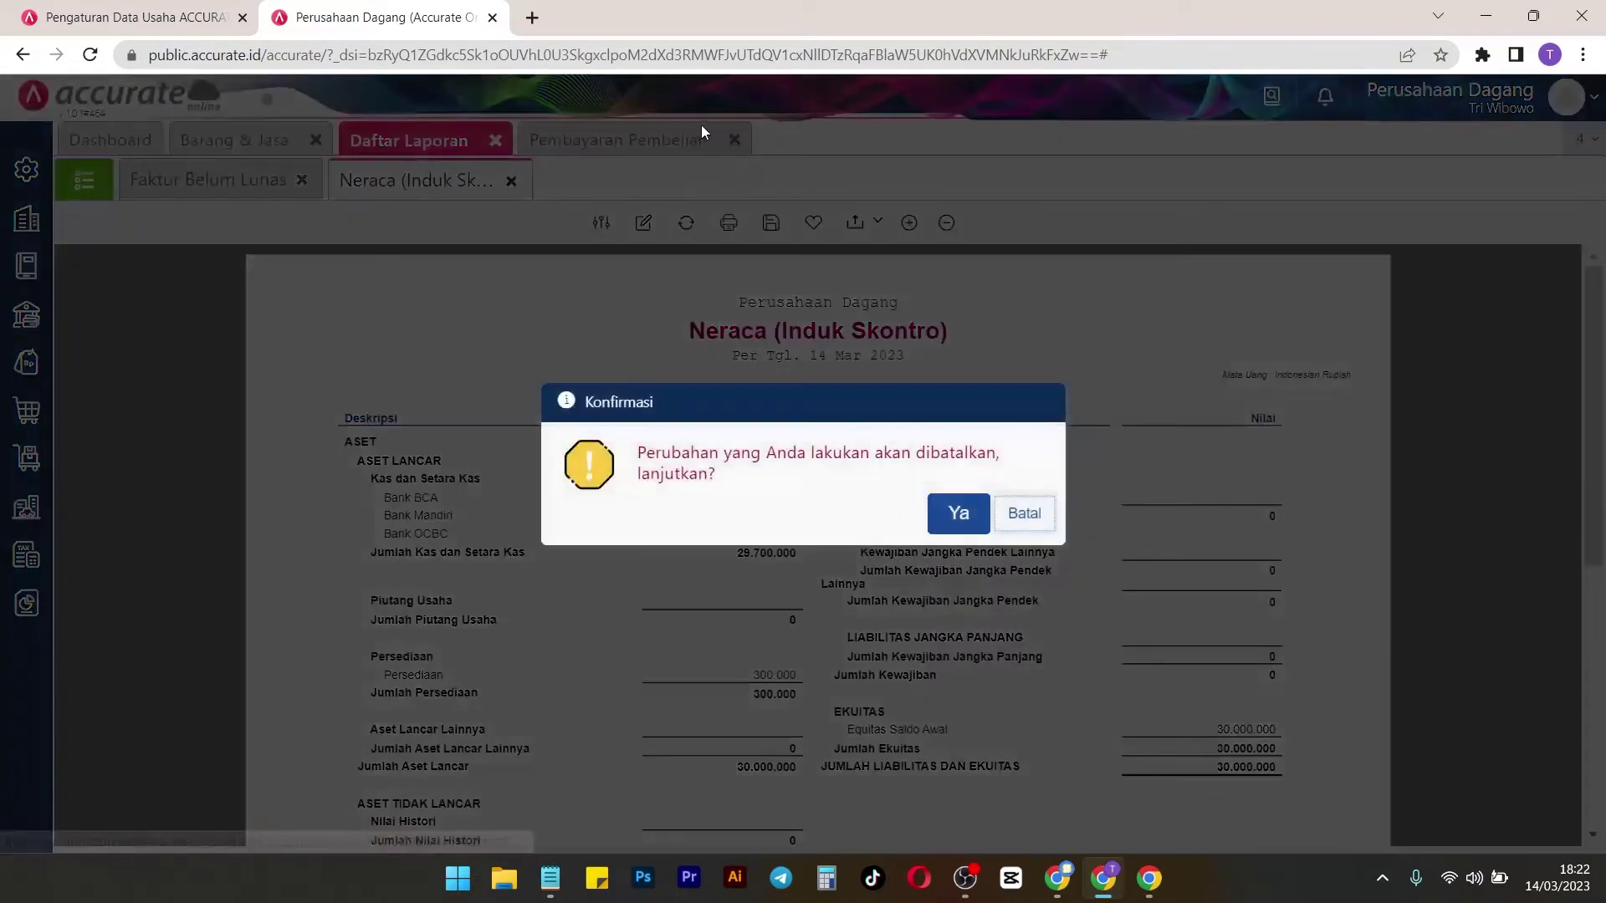
{"action": "left_click", "coordinate": [960, 514]}
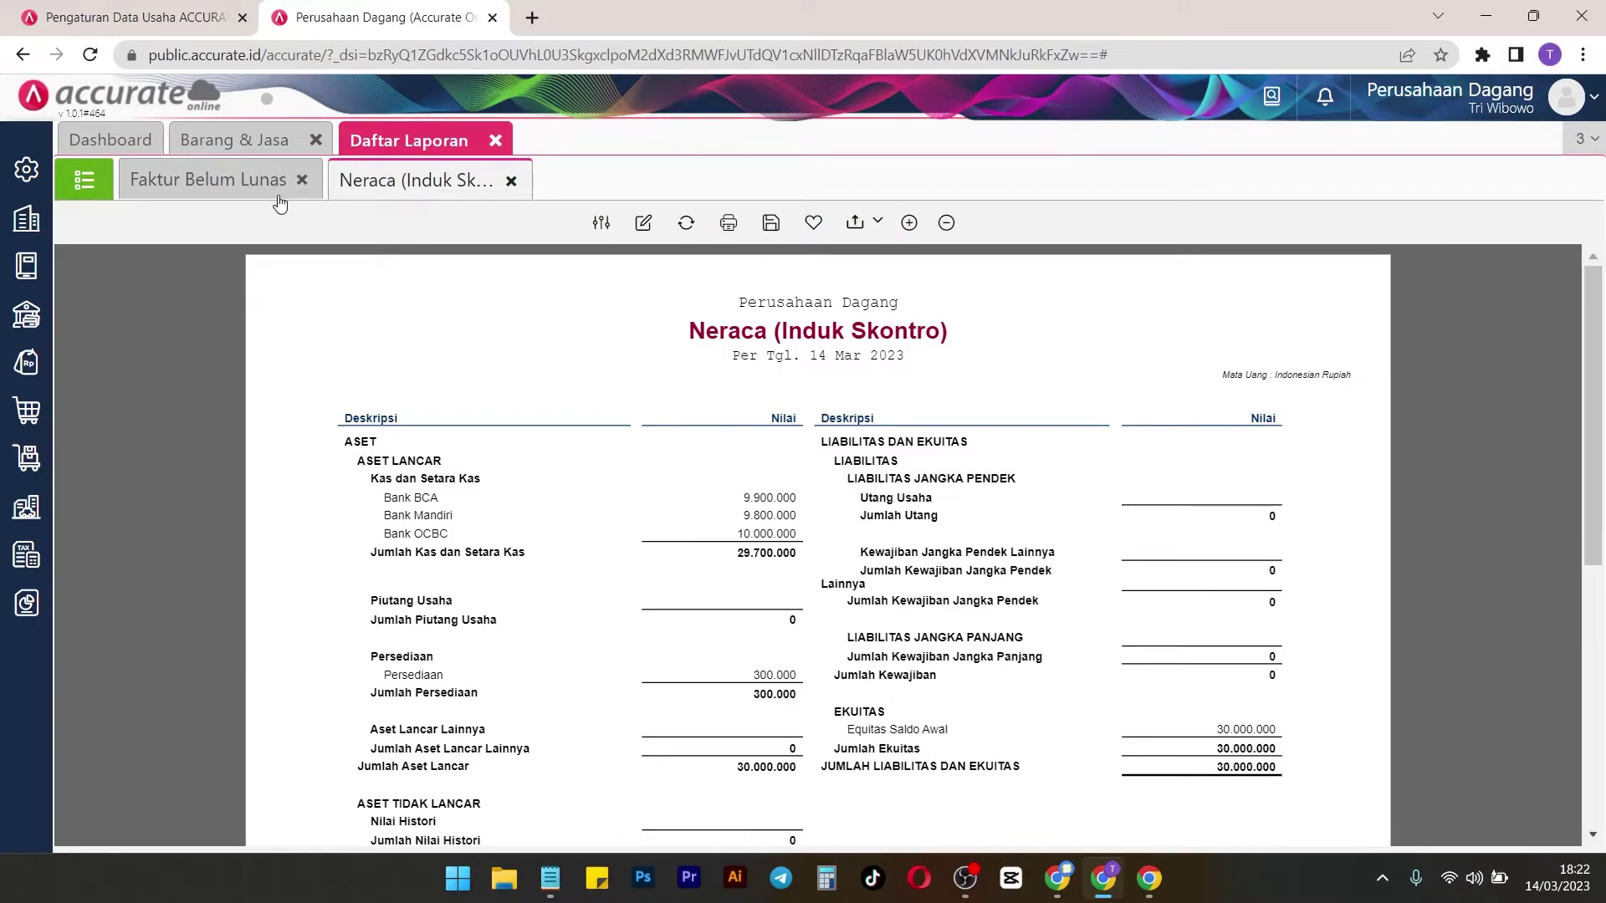
{"action": "left_click", "coordinate": [303, 181]}
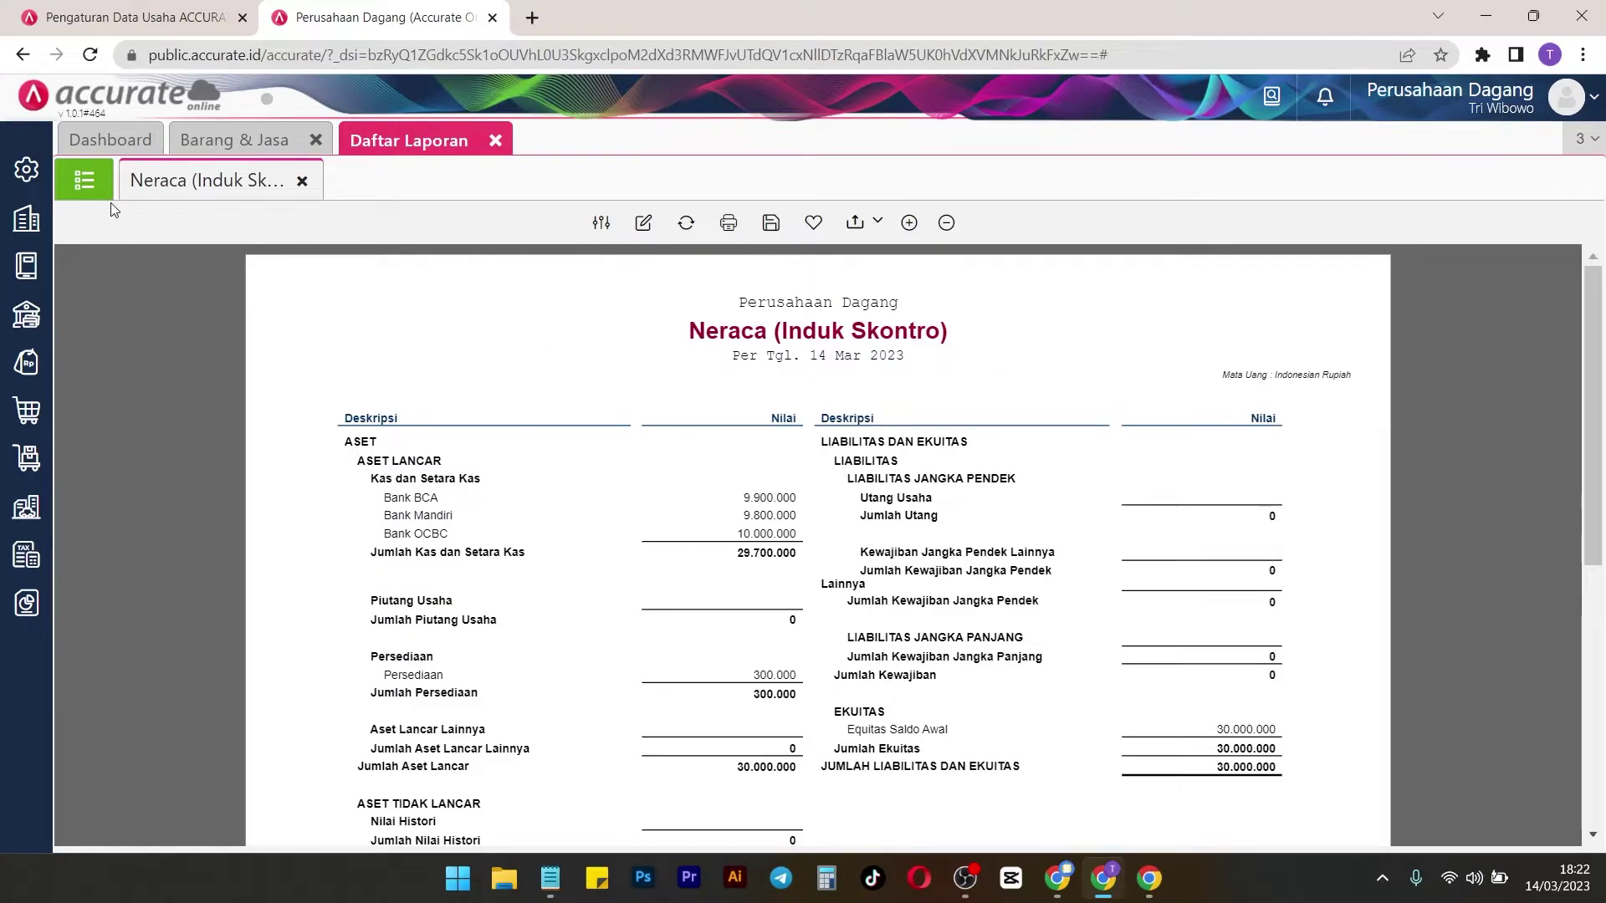
Display the Laba/Rugi (Standar) report for 01/03/2023 to 14/03/2023, covering all branches, and review it
{"action": "left_click", "coordinate": [87, 184]}
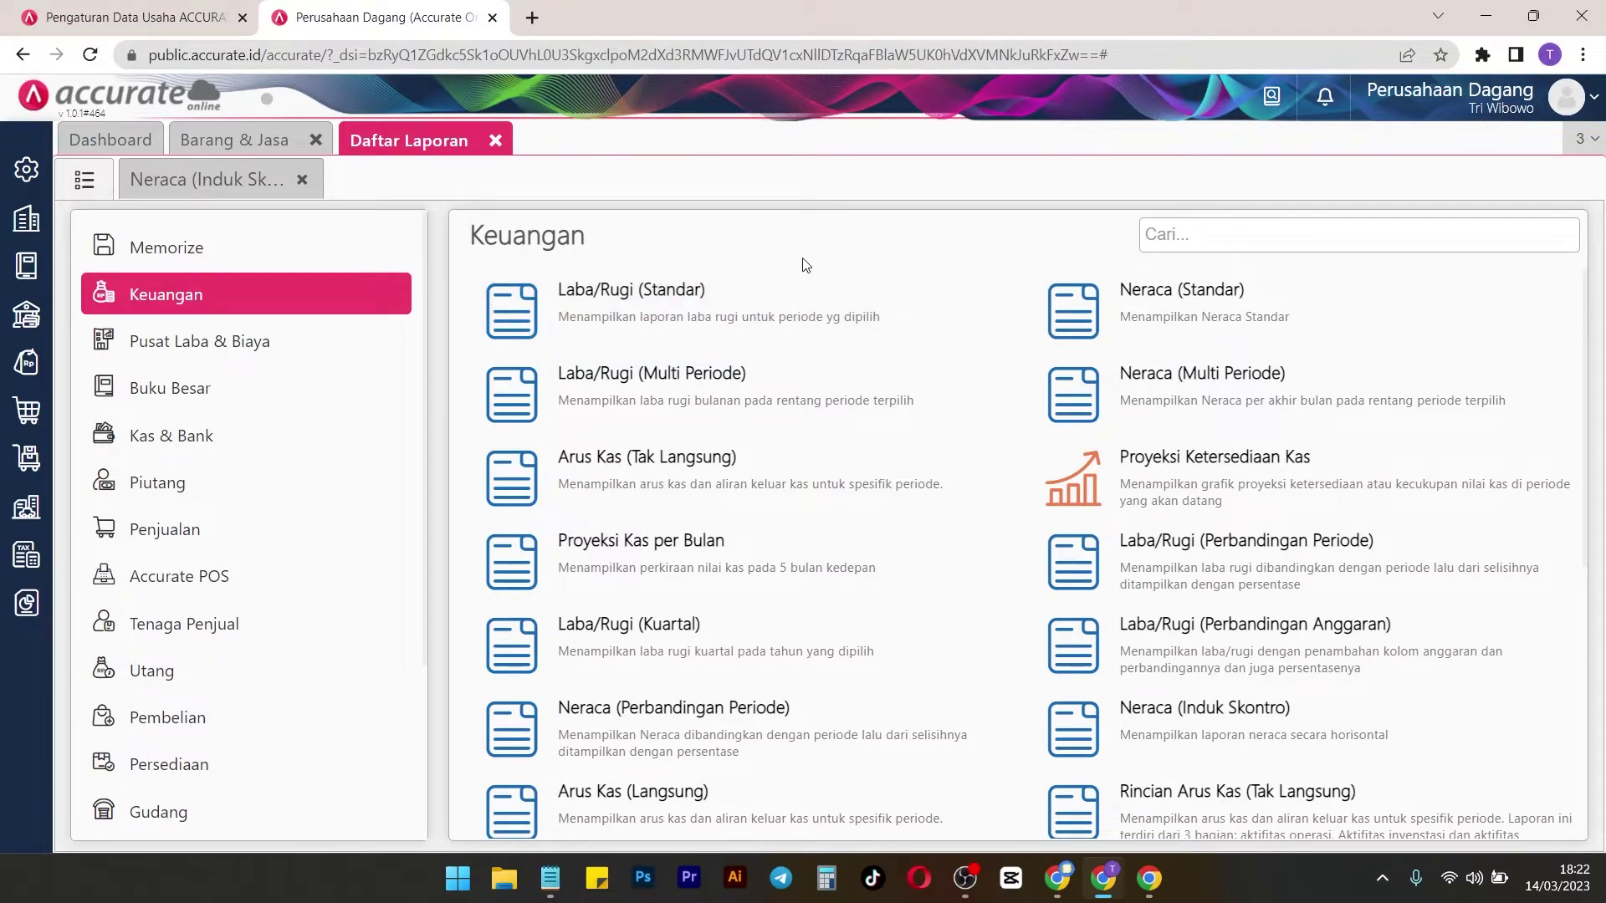
{"action": "left_click", "coordinate": [771, 292]}
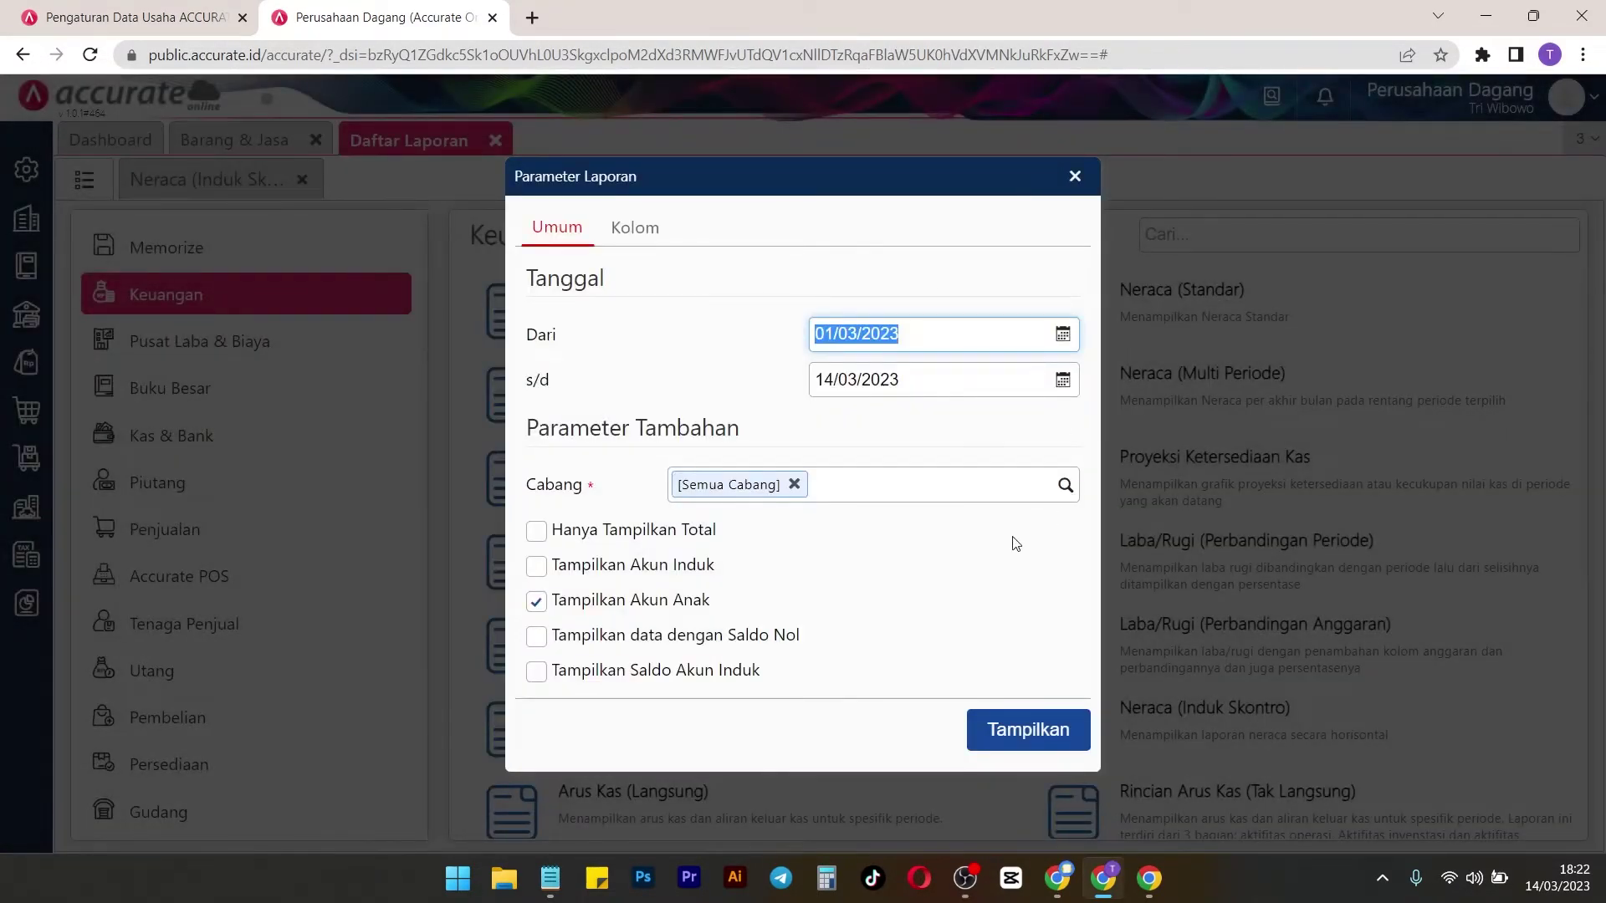
{"action": "left_click", "coordinate": [1022, 731]}
{"action": "scroll", "coordinate": [1104, 616], "scroll_direction": "down", "scroll_amount": 3}
{"action": "scroll", "coordinate": [1106, 621], "scroll_direction": "up", "scroll_amount": 3}
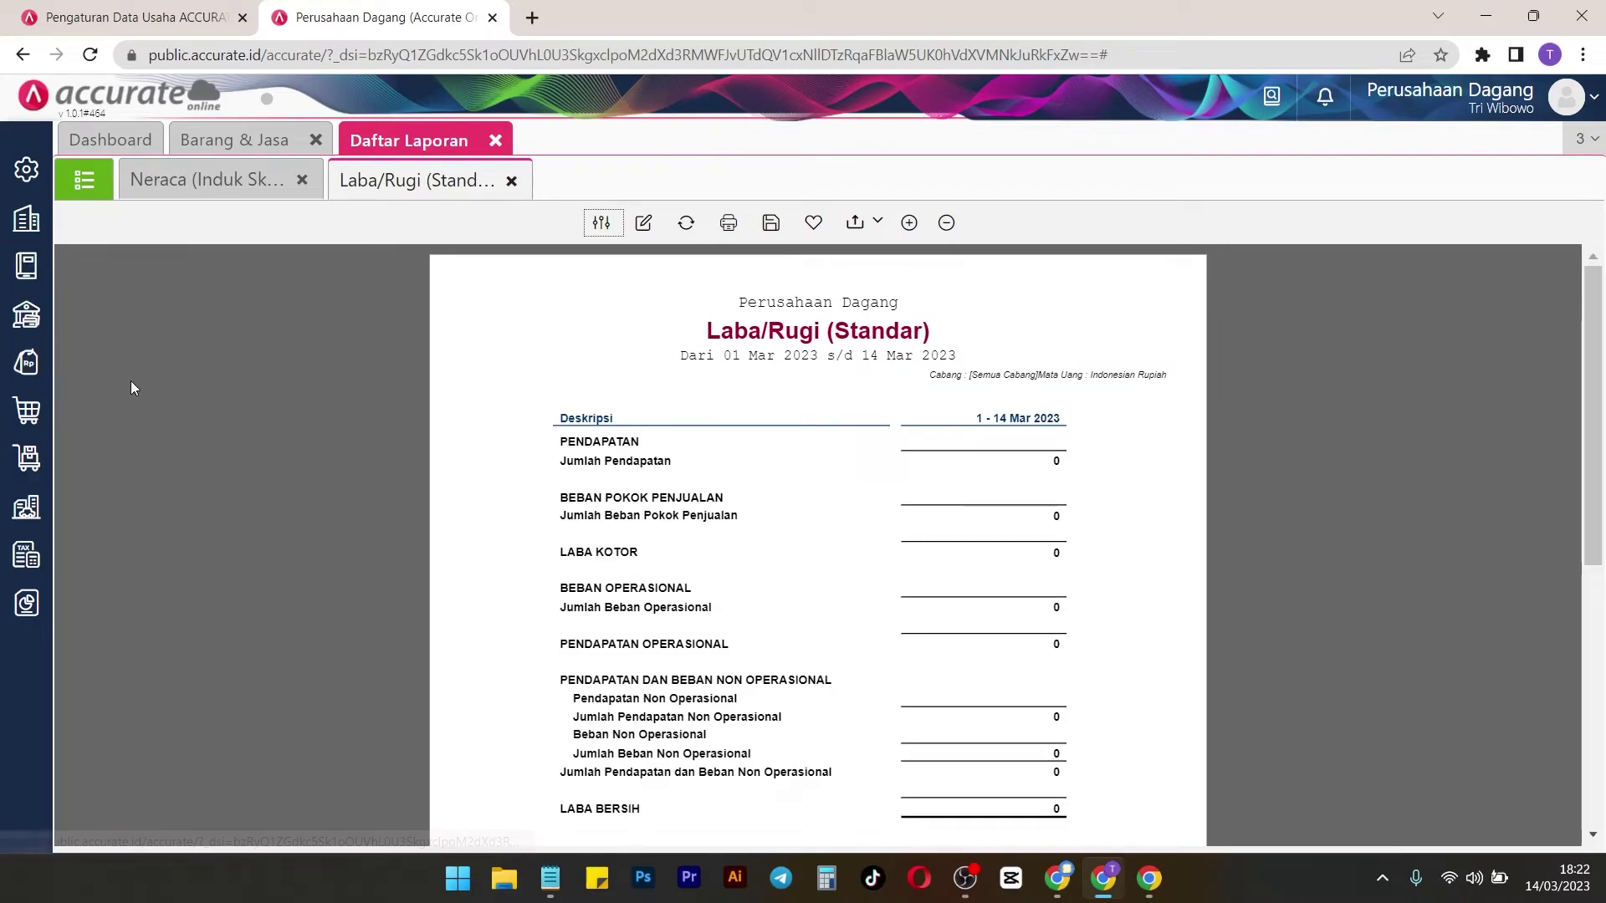
Start a new Faktur Penjualan and enter the customer's name in Pelanggan, saving it as a new customer
{"action": "left_click", "coordinate": [31, 366]}
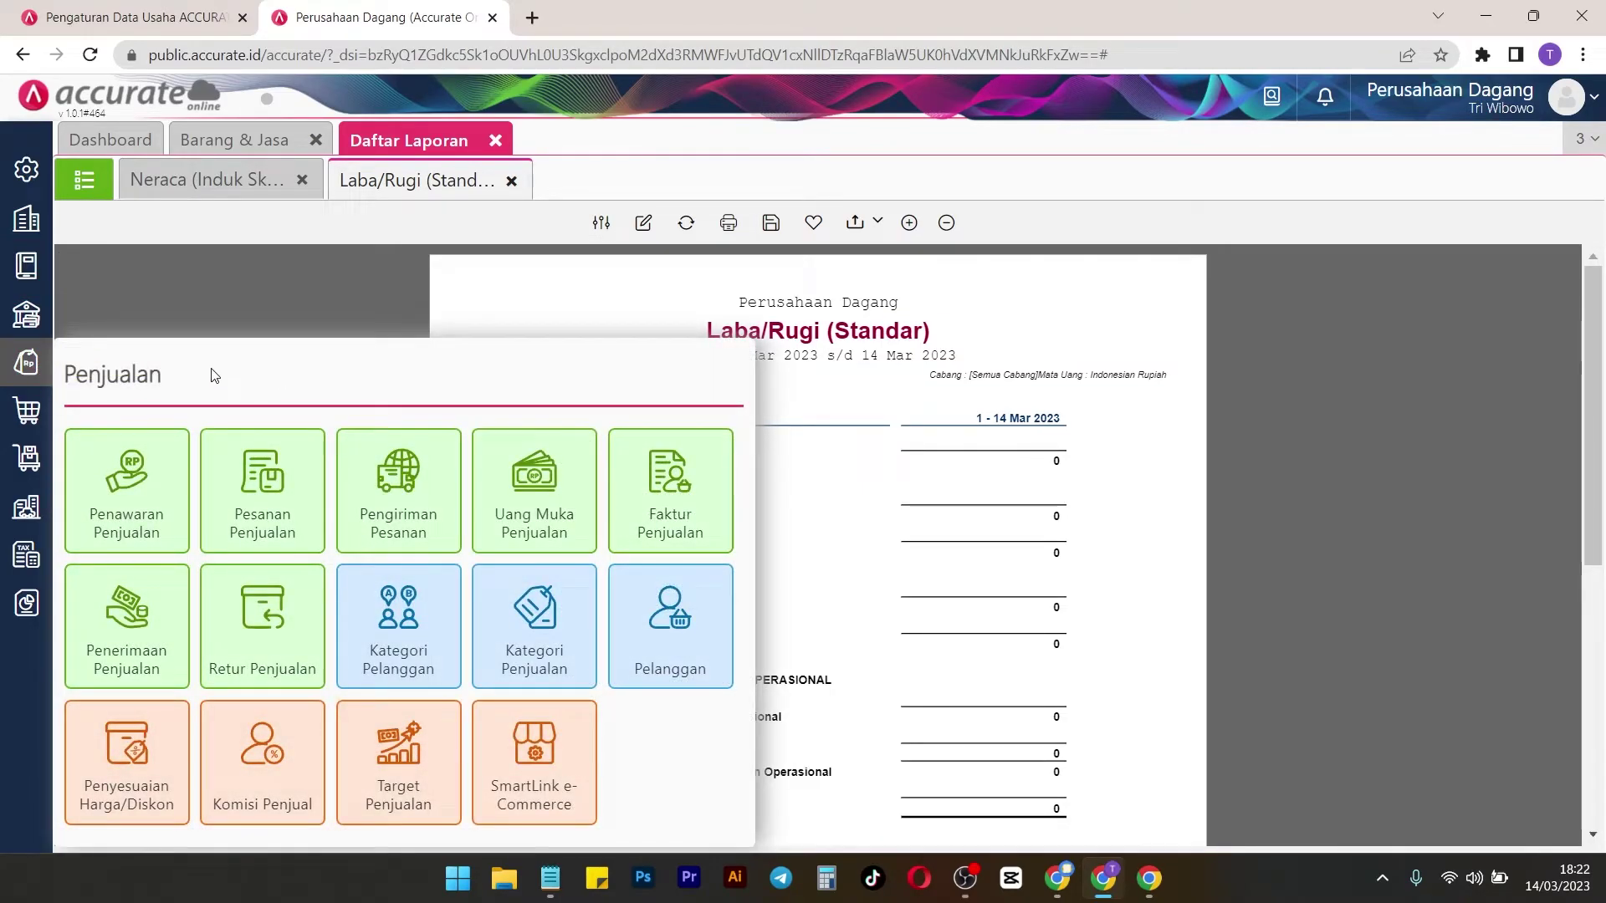
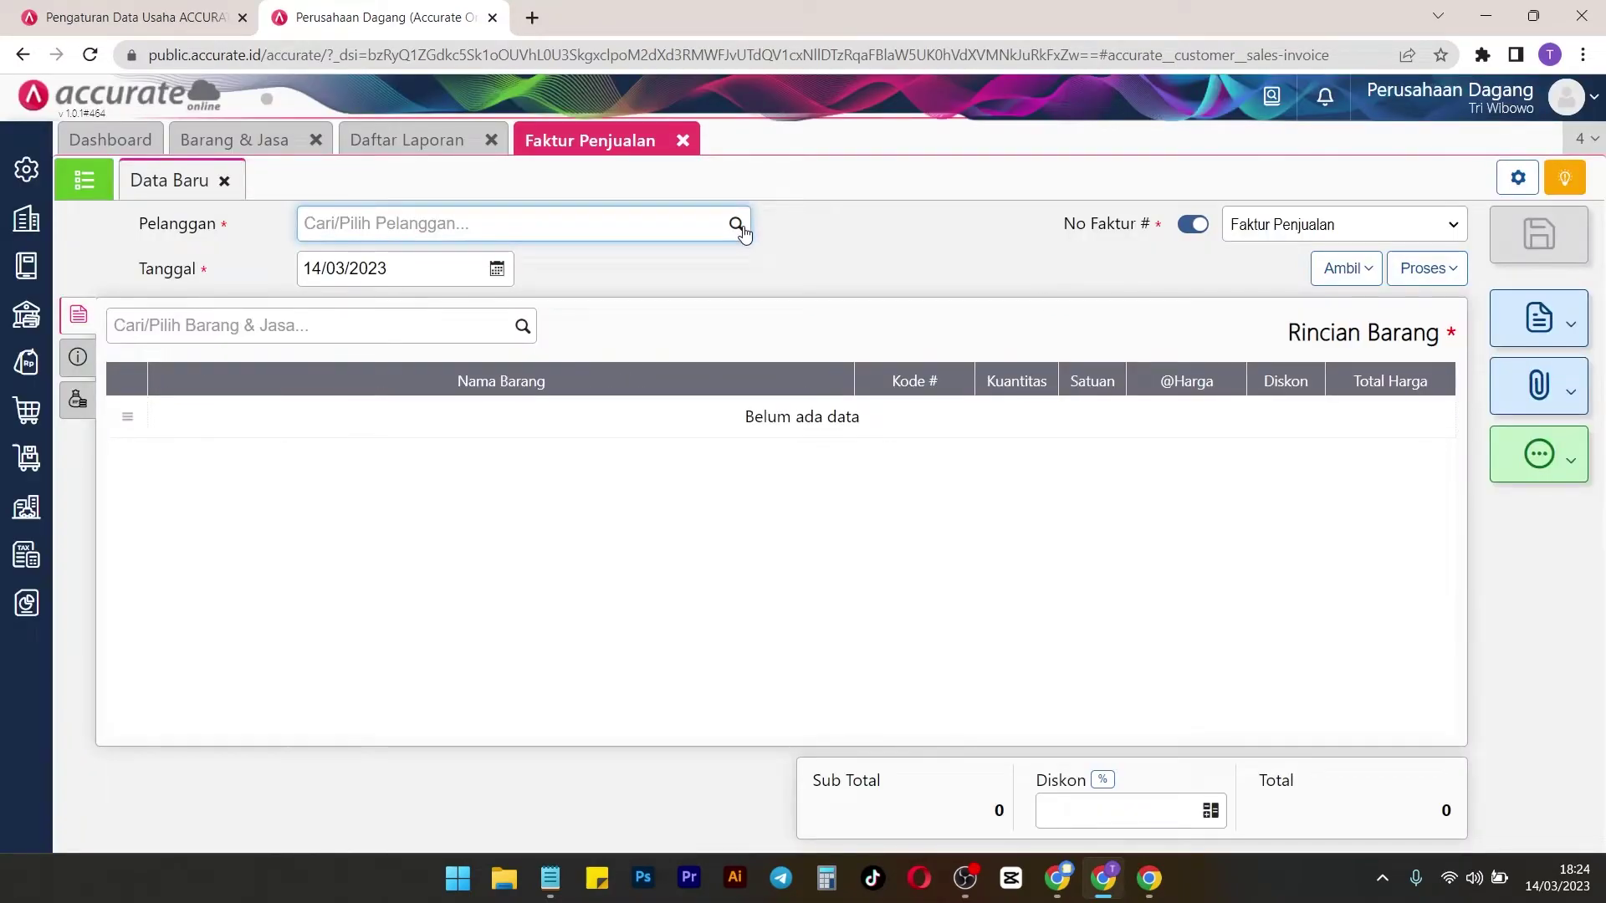
{"action": "left_click", "coordinate": [480, 228]}
{"action": "type", "text": "B"}
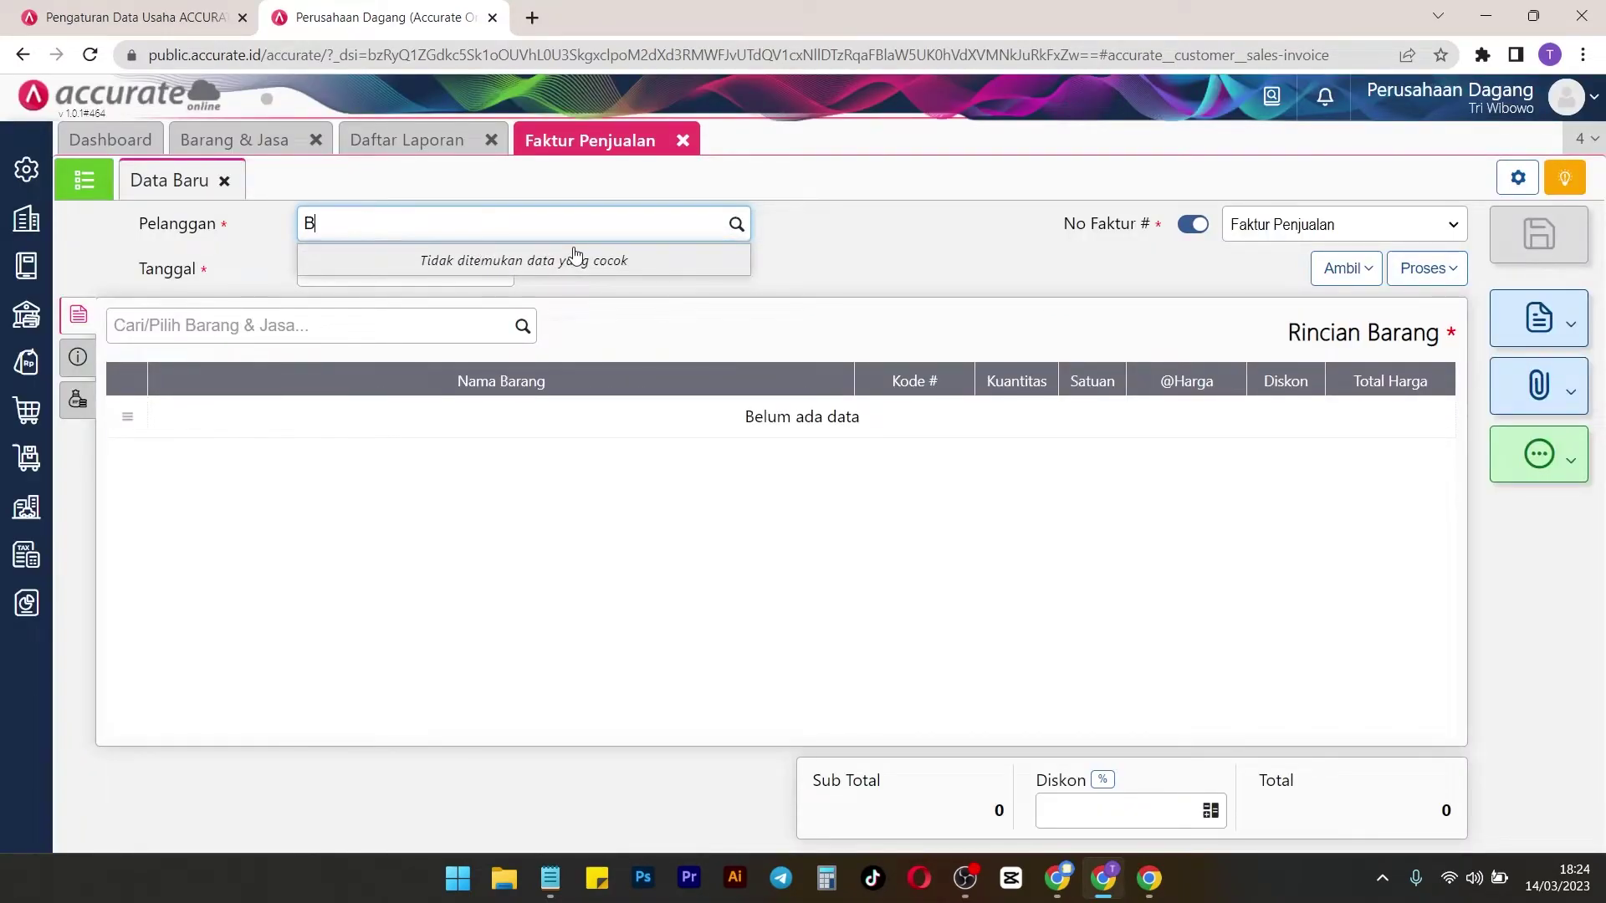
{"action": "key", "text": "BackSpace"}
{"action": "type", "text": "Bowo"}
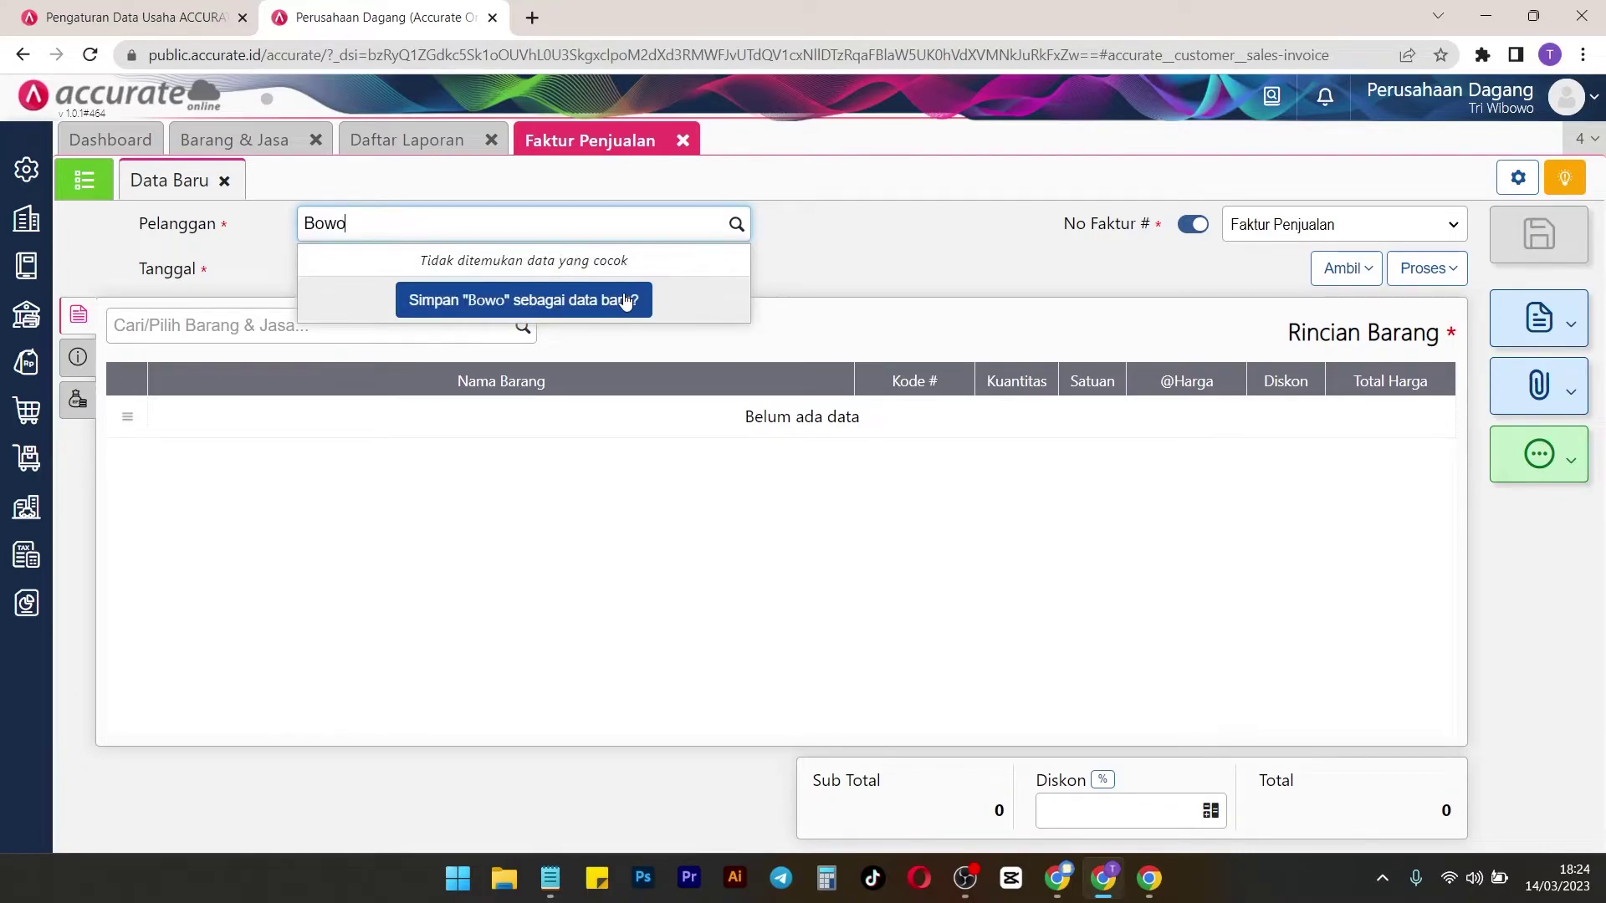
{"action": "left_click", "coordinate": [626, 301]}
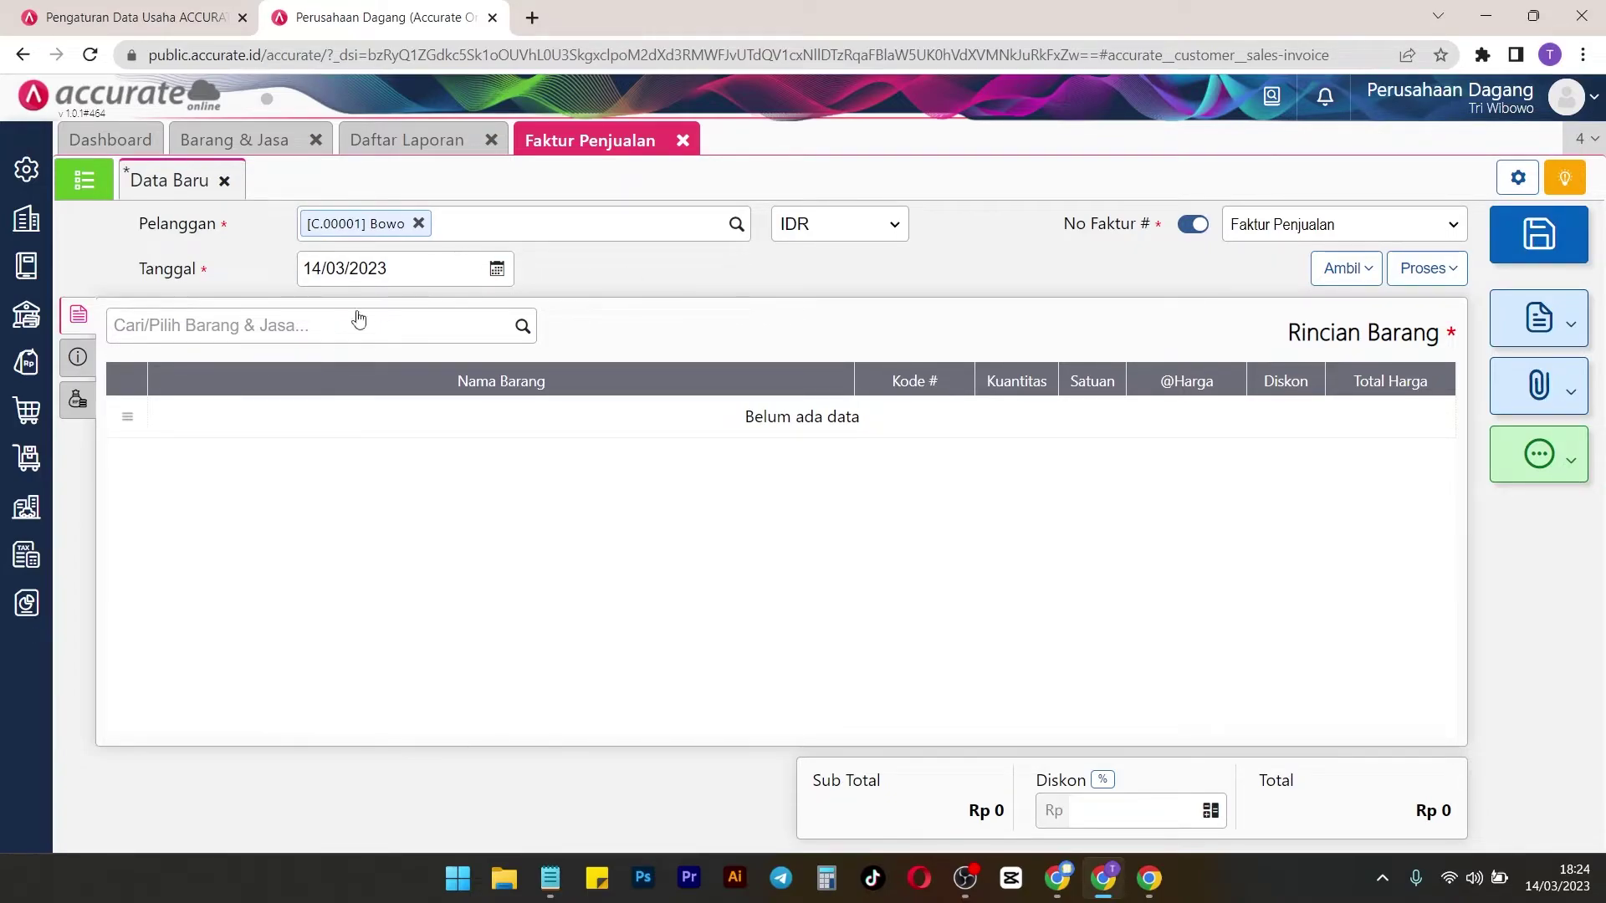
Add 5 PCS of Shampo A from Gudang A to the sales invoice at a unit price of Rp 30.000
{"action": "left_click", "coordinate": [523, 326]}
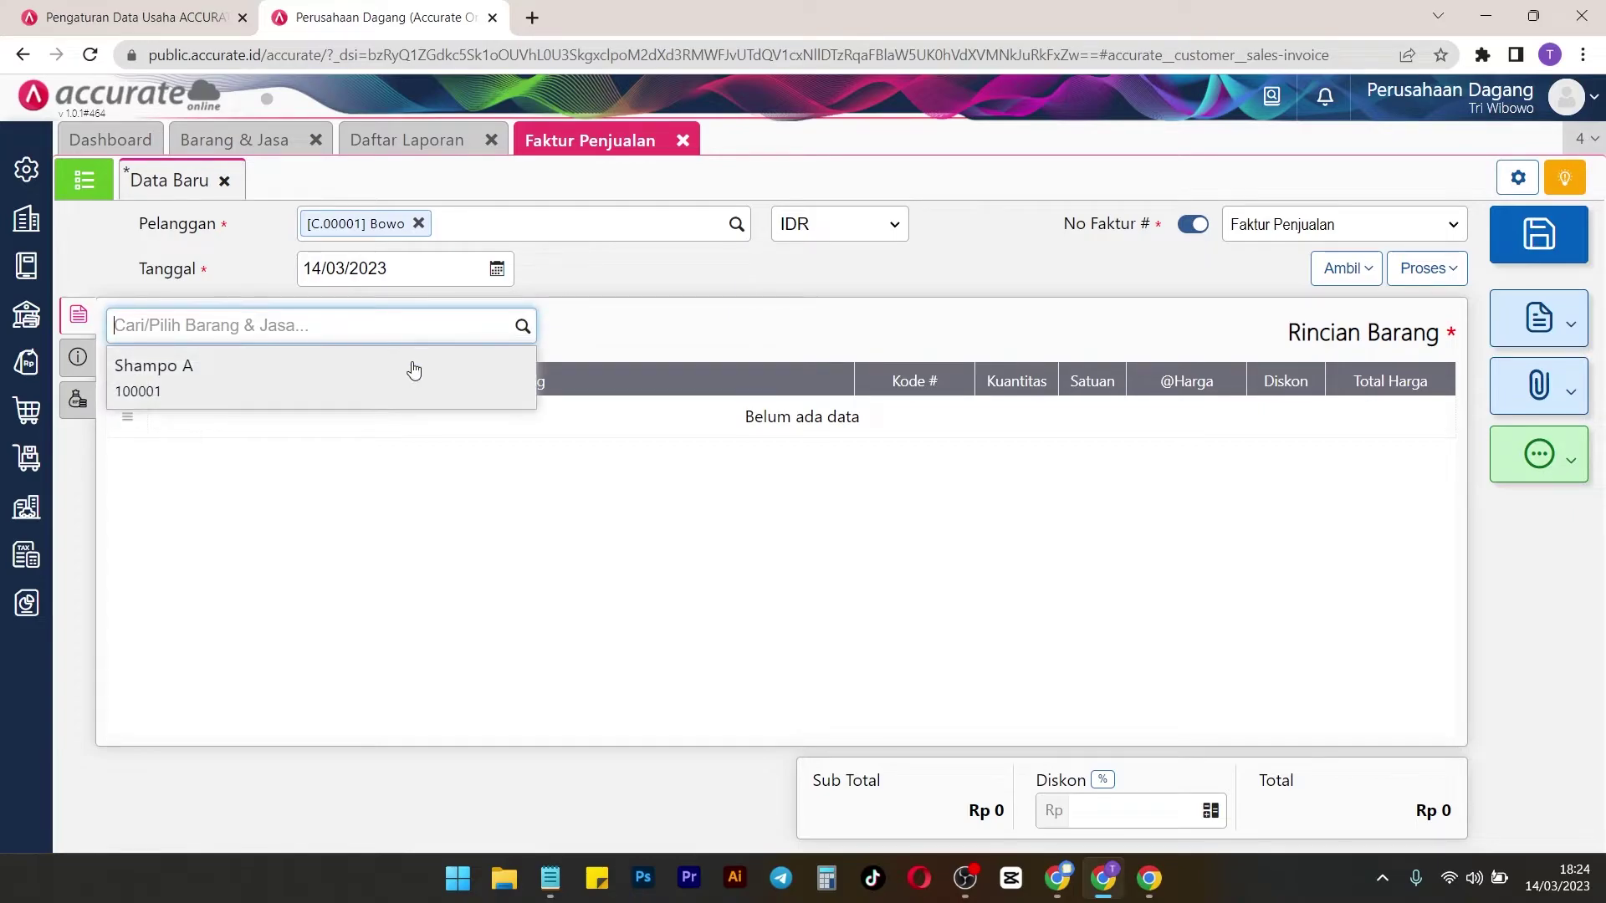
{"action": "left_click", "coordinate": [414, 369]}
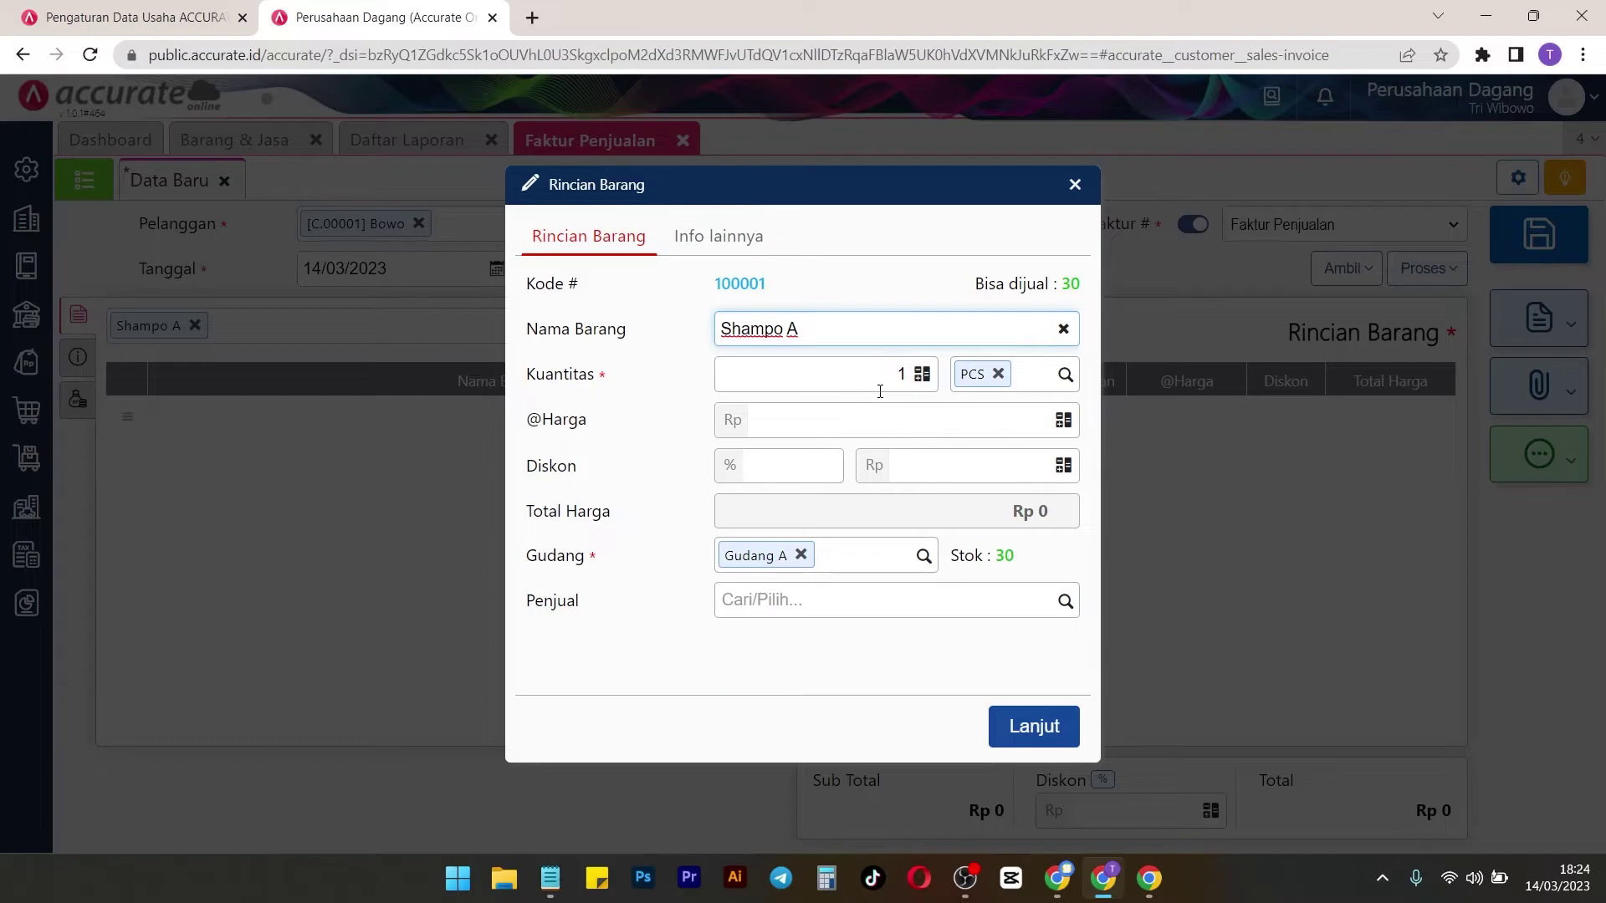
{"action": "left_click", "coordinate": [887, 381]}
{"action": "type", "text": "5"}
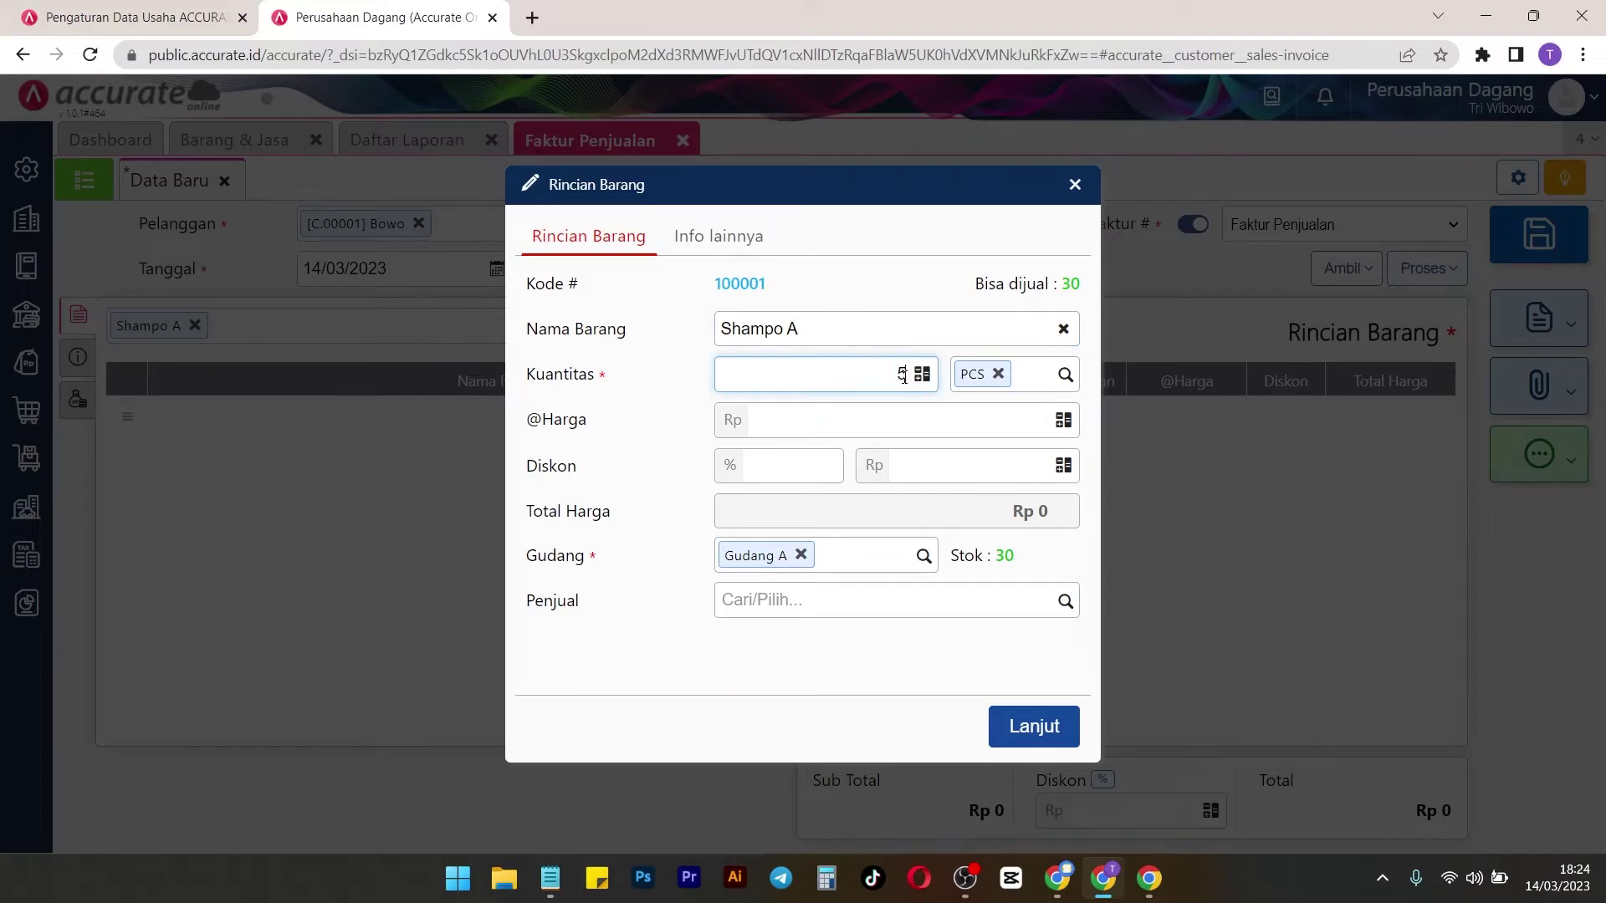
{"action": "left_click", "coordinate": [992, 430]}
{"action": "type", "text": "3.000"}
{"action": "left_click", "coordinate": [945, 283]}
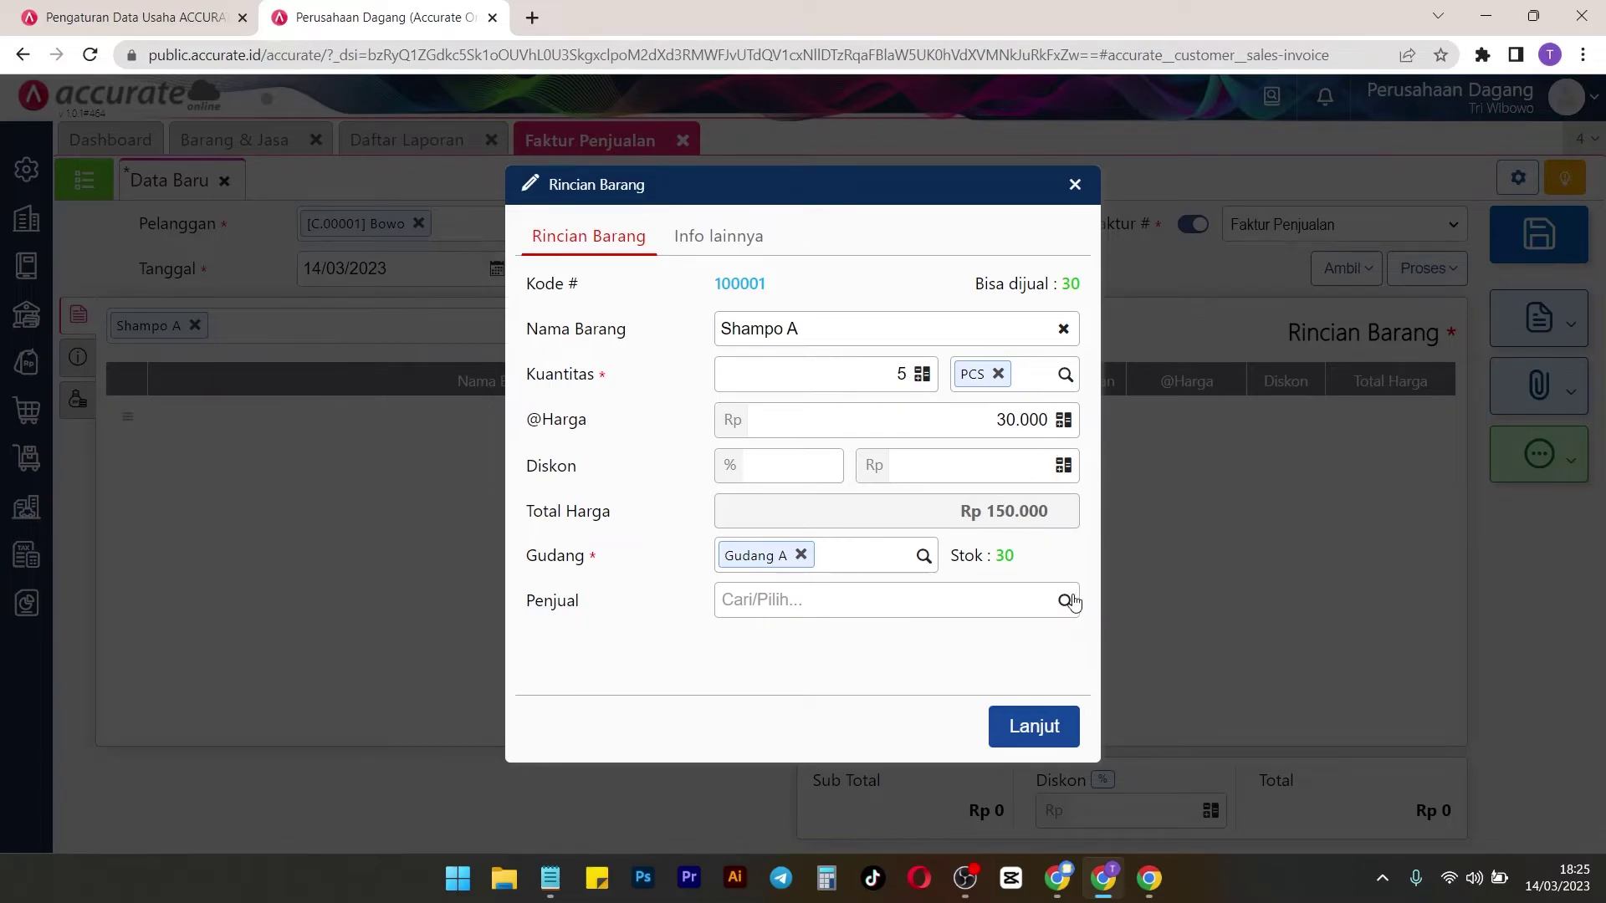
{"action": "left_click", "coordinate": [1047, 727]}
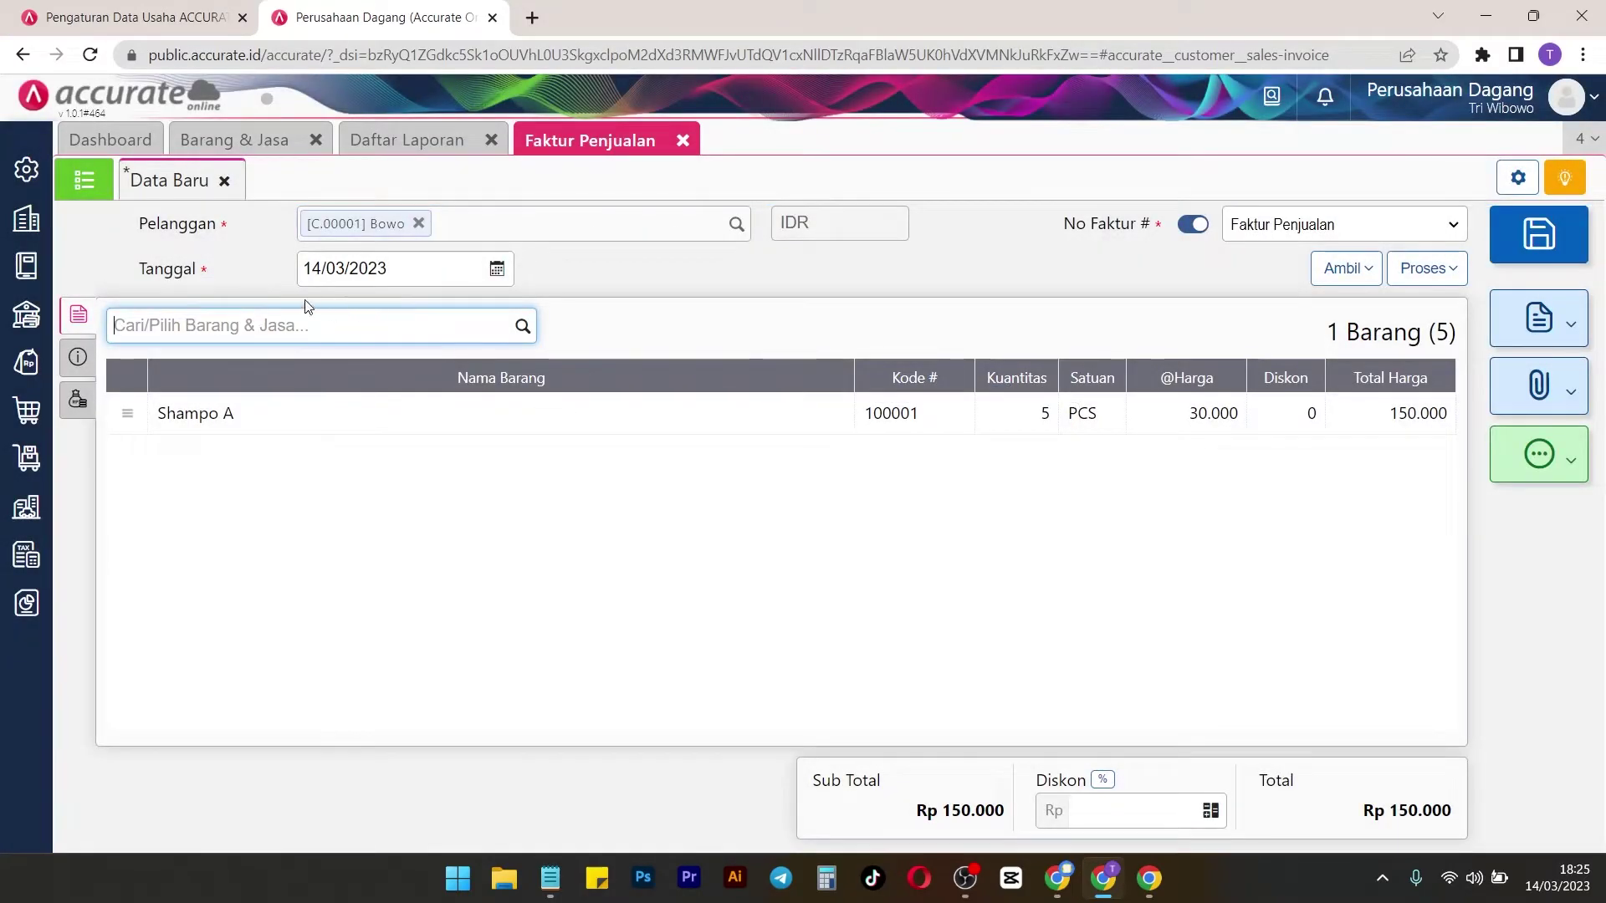
Check the sales invoice's payment terms under Info lainnya and save the invoice
{"action": "left_click", "coordinate": [77, 366]}
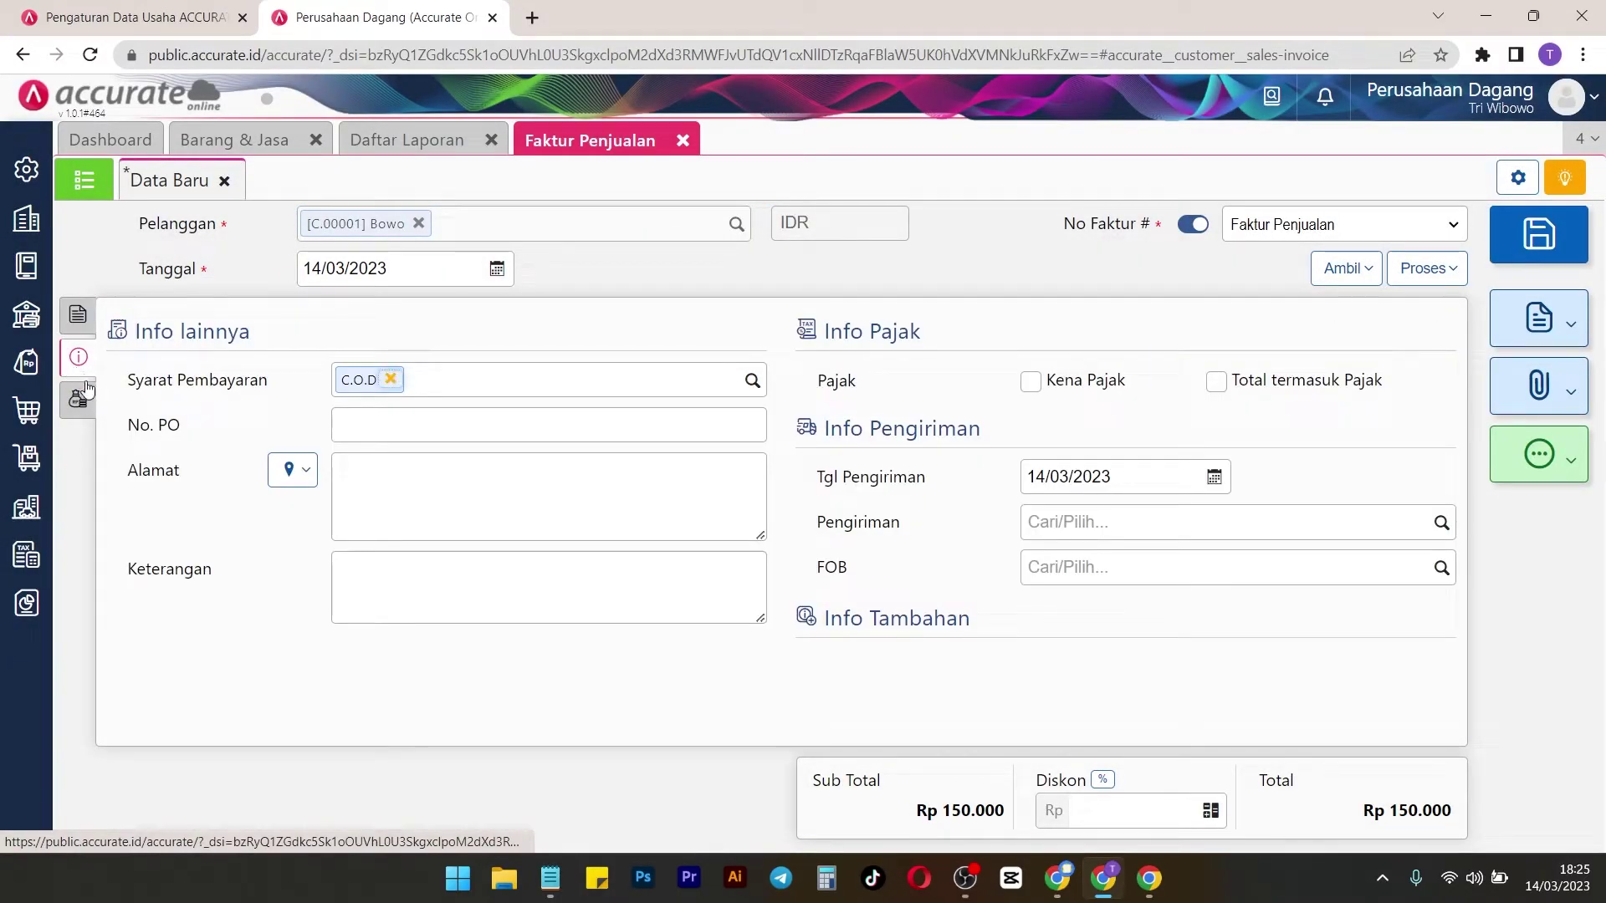
{"action": "left_click", "coordinate": [1538, 261]}
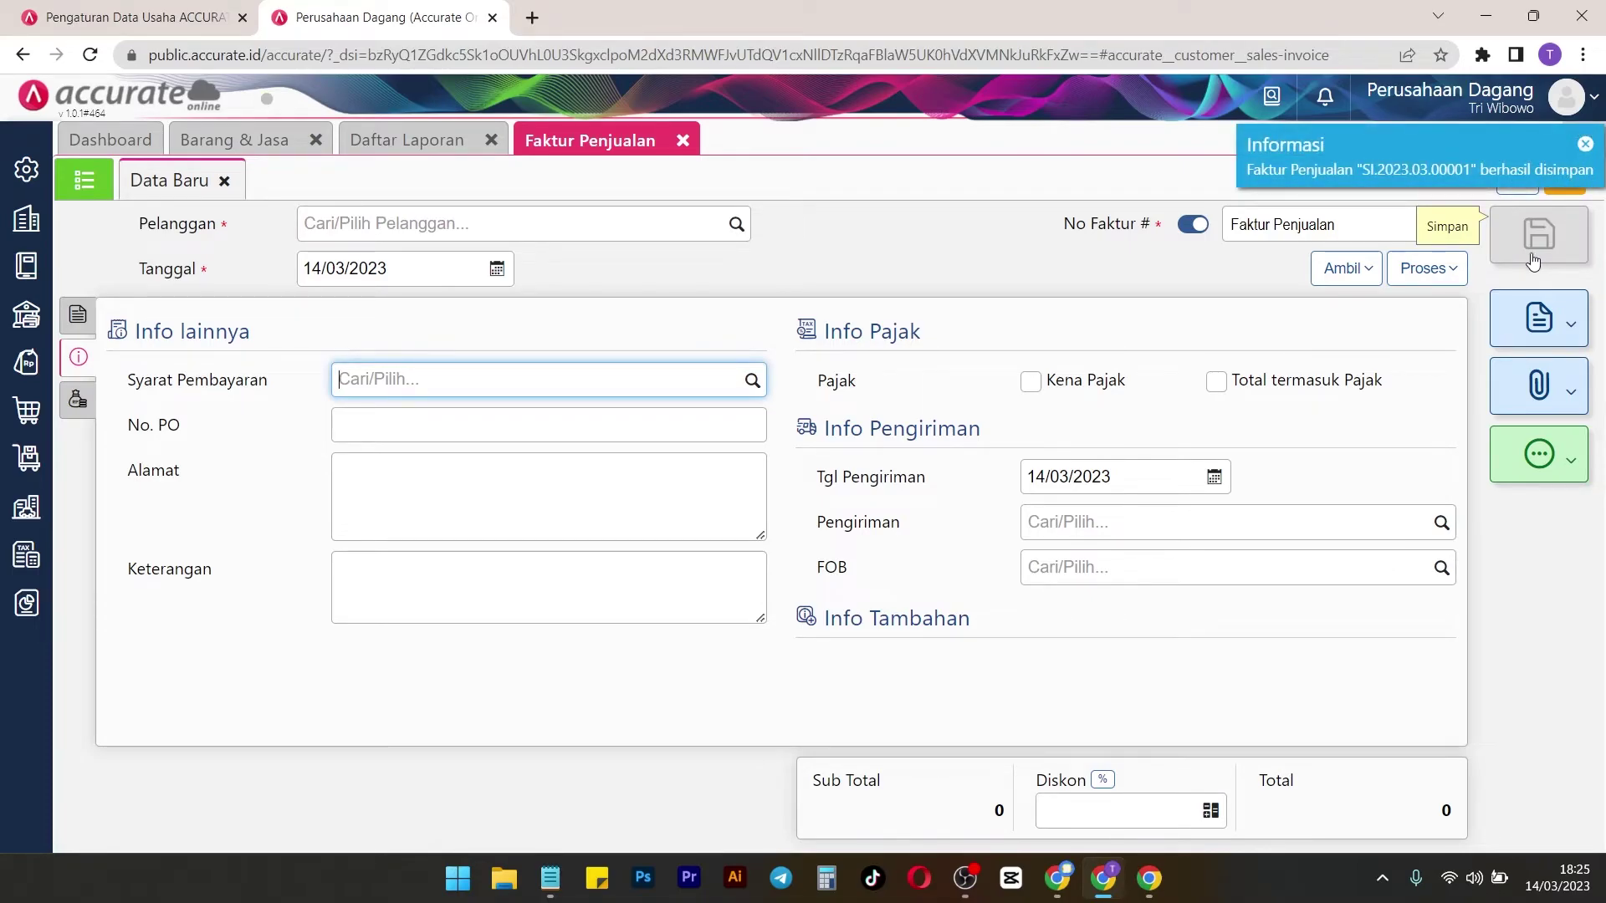
Open the saved sales invoice from the invoice list and preview its printout, closing Faktur Penjualan when finished
{"action": "left_click", "coordinate": [87, 180]}
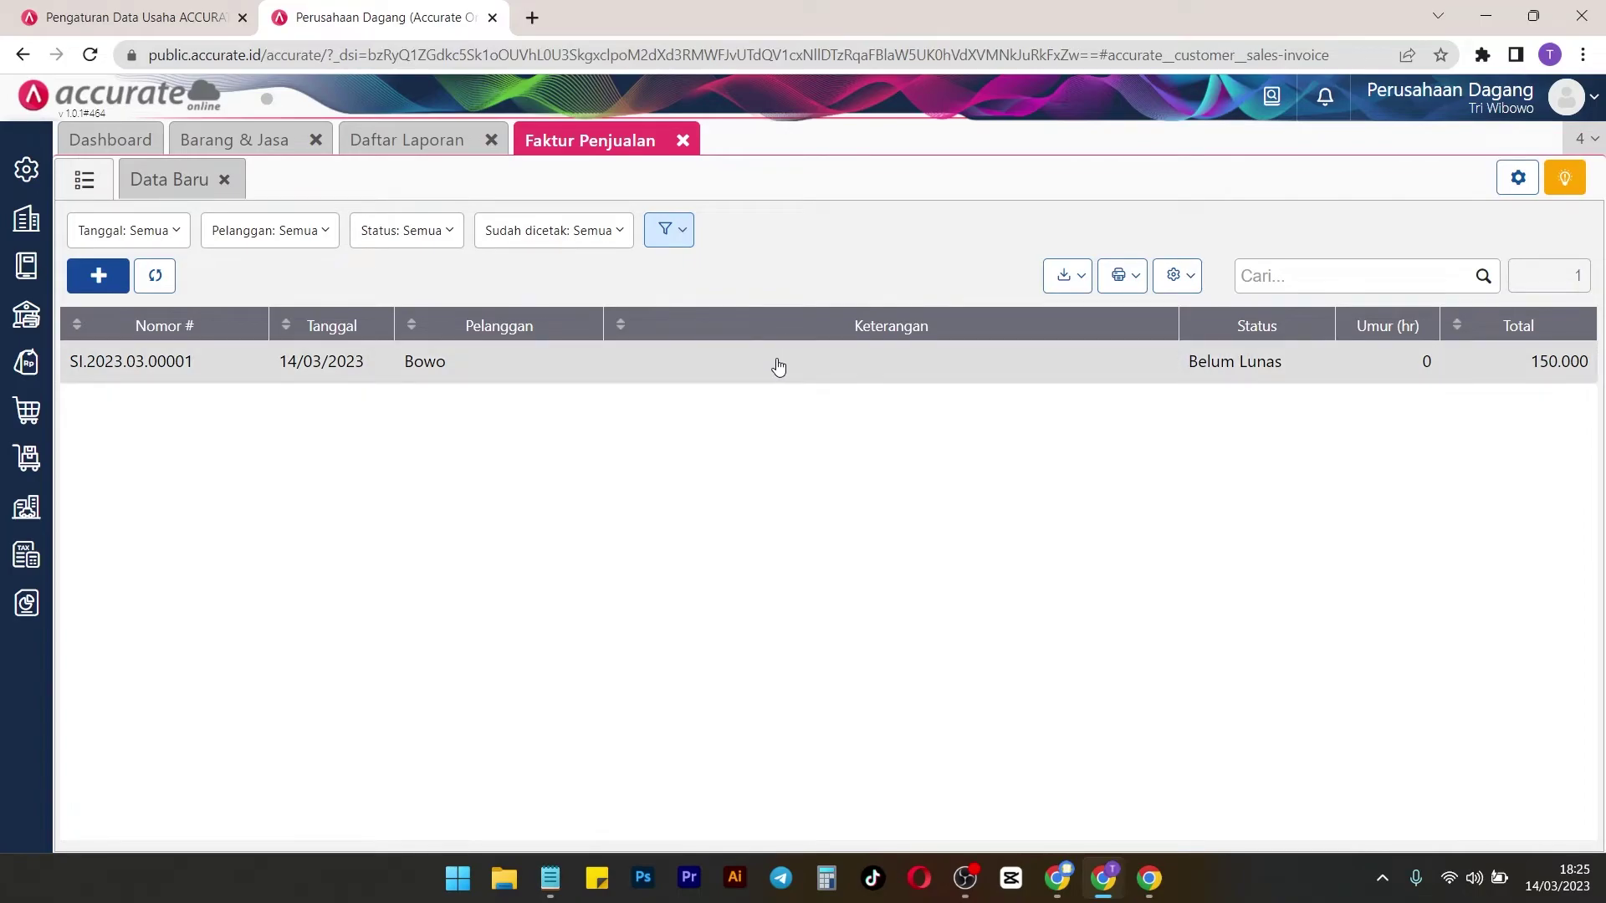
{"action": "left_click", "coordinate": [778, 367]}
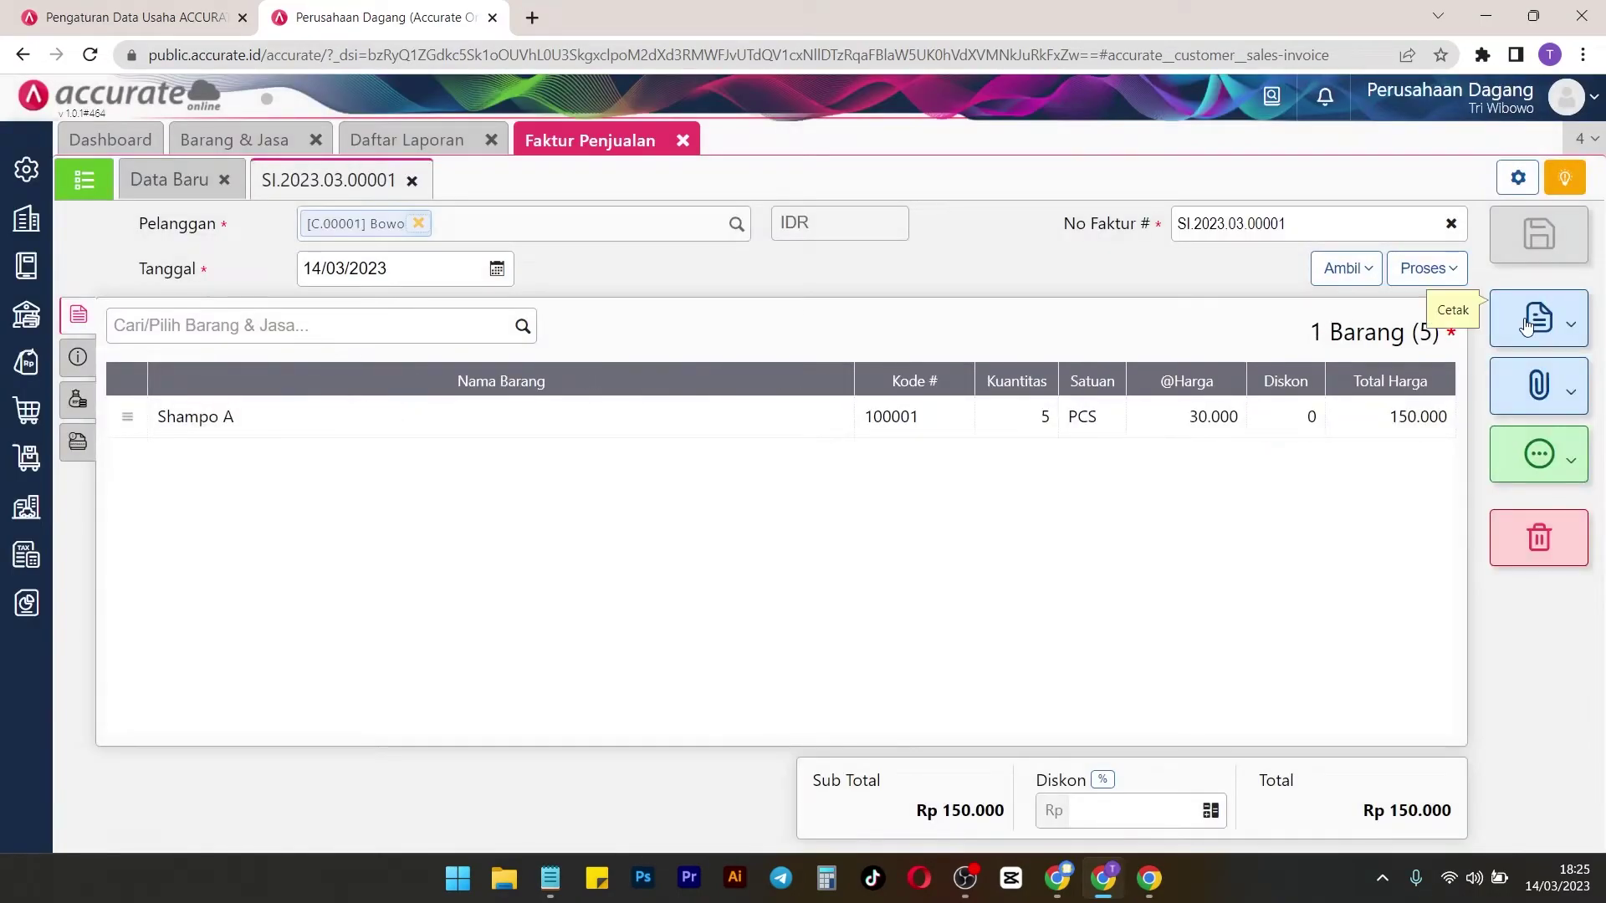
{"action": "left_click", "coordinate": [1525, 325]}
{"action": "left_click", "coordinate": [1346, 369]}
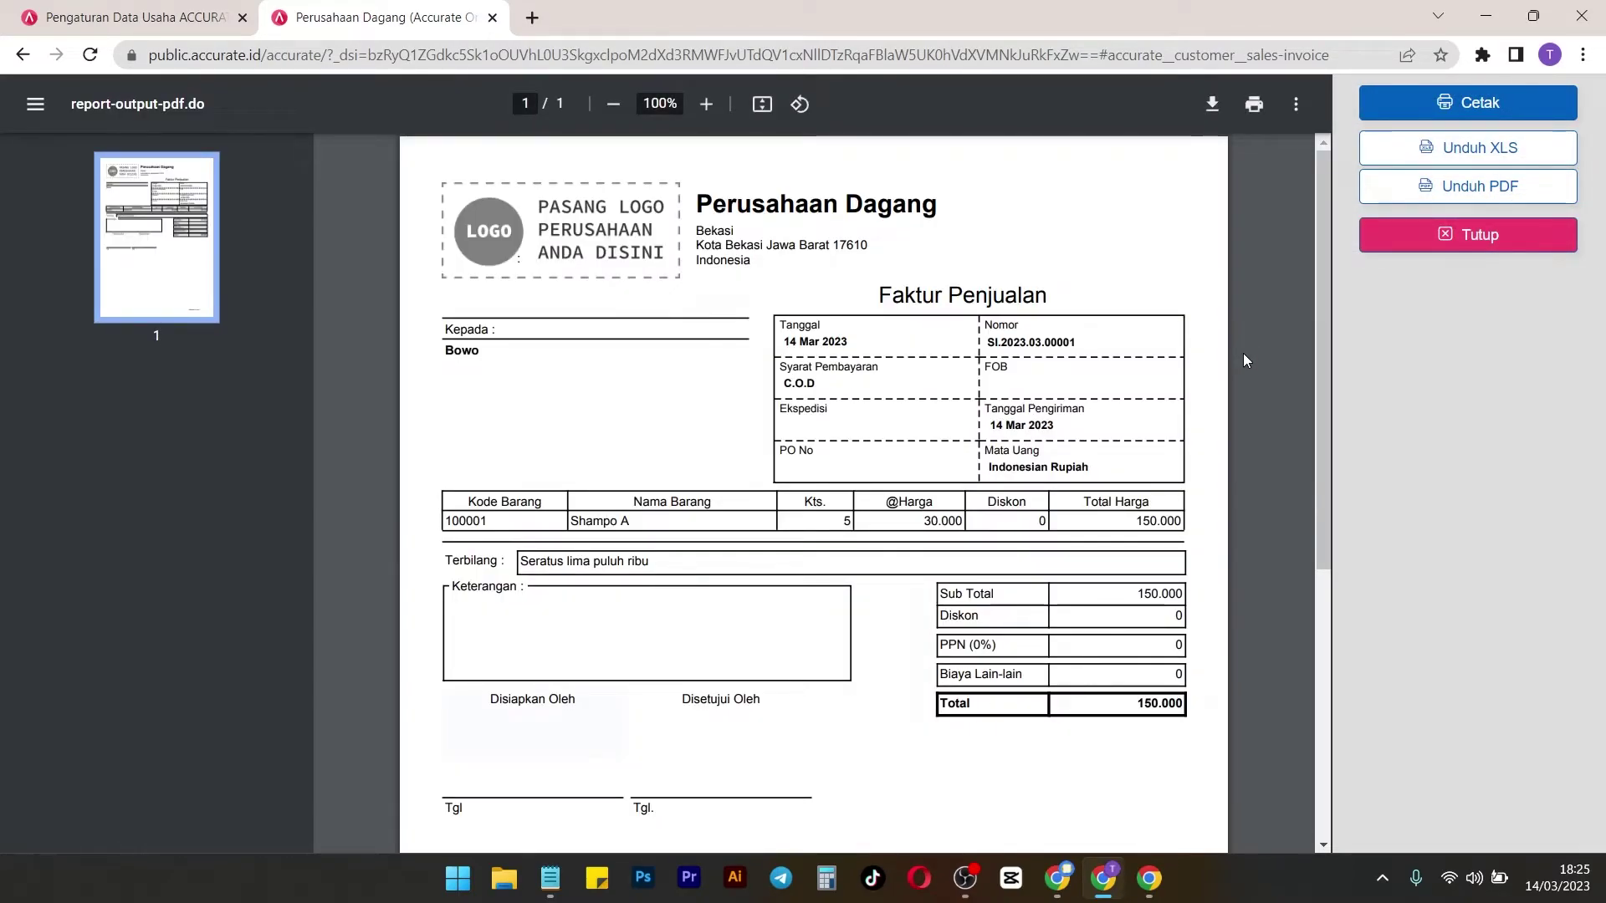
{"action": "key", "text": "Escape"}
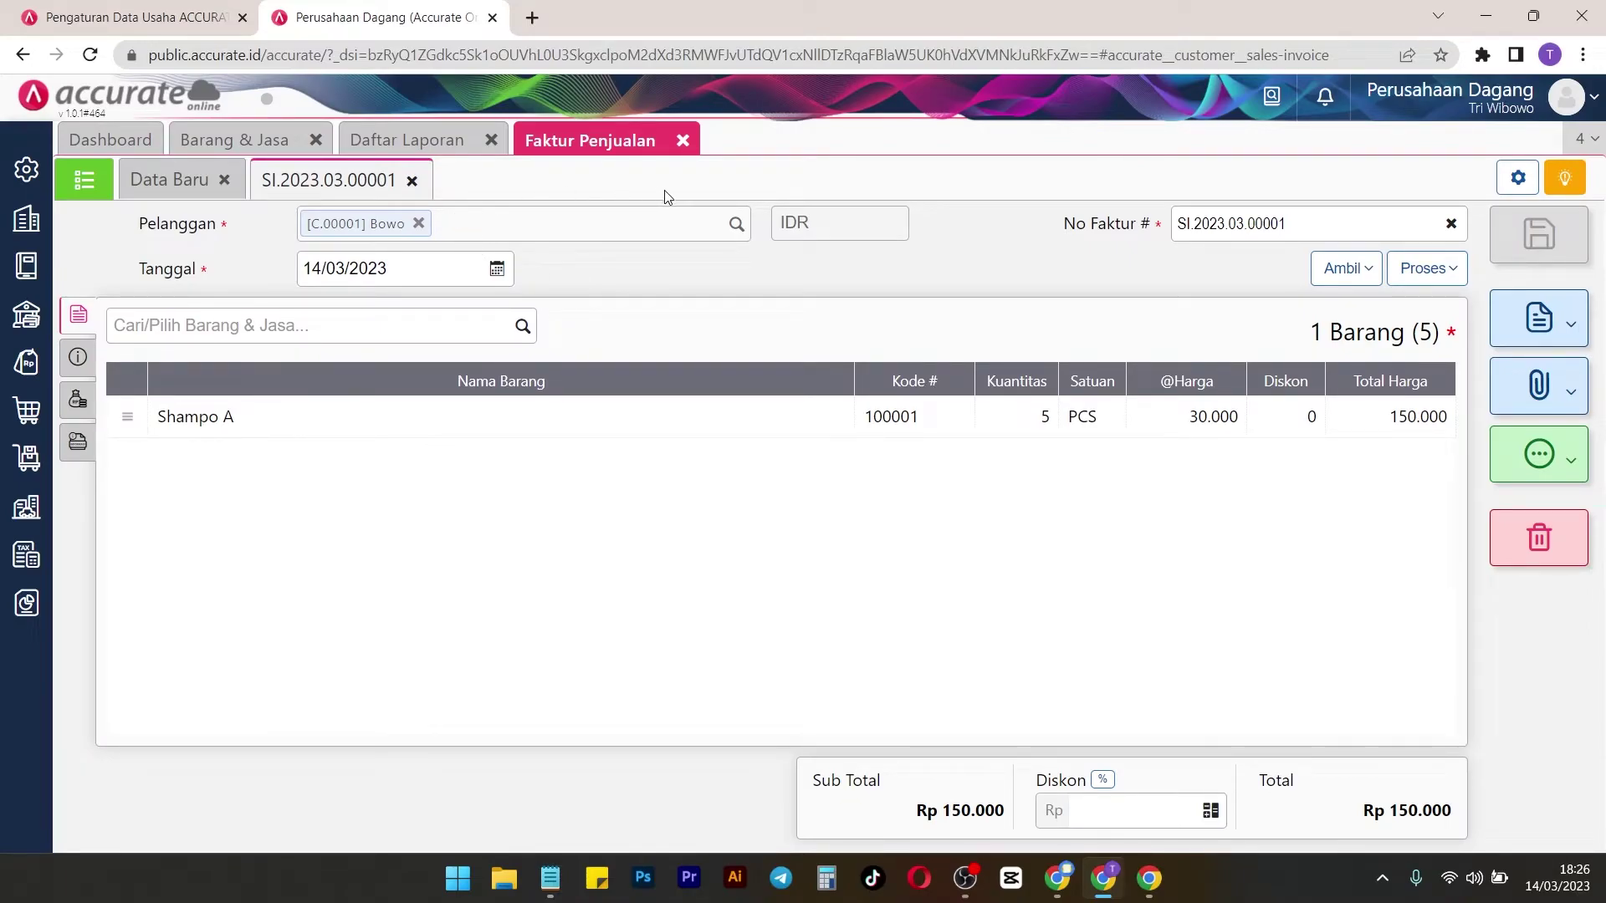
{"action": "left_click", "coordinate": [685, 141]}
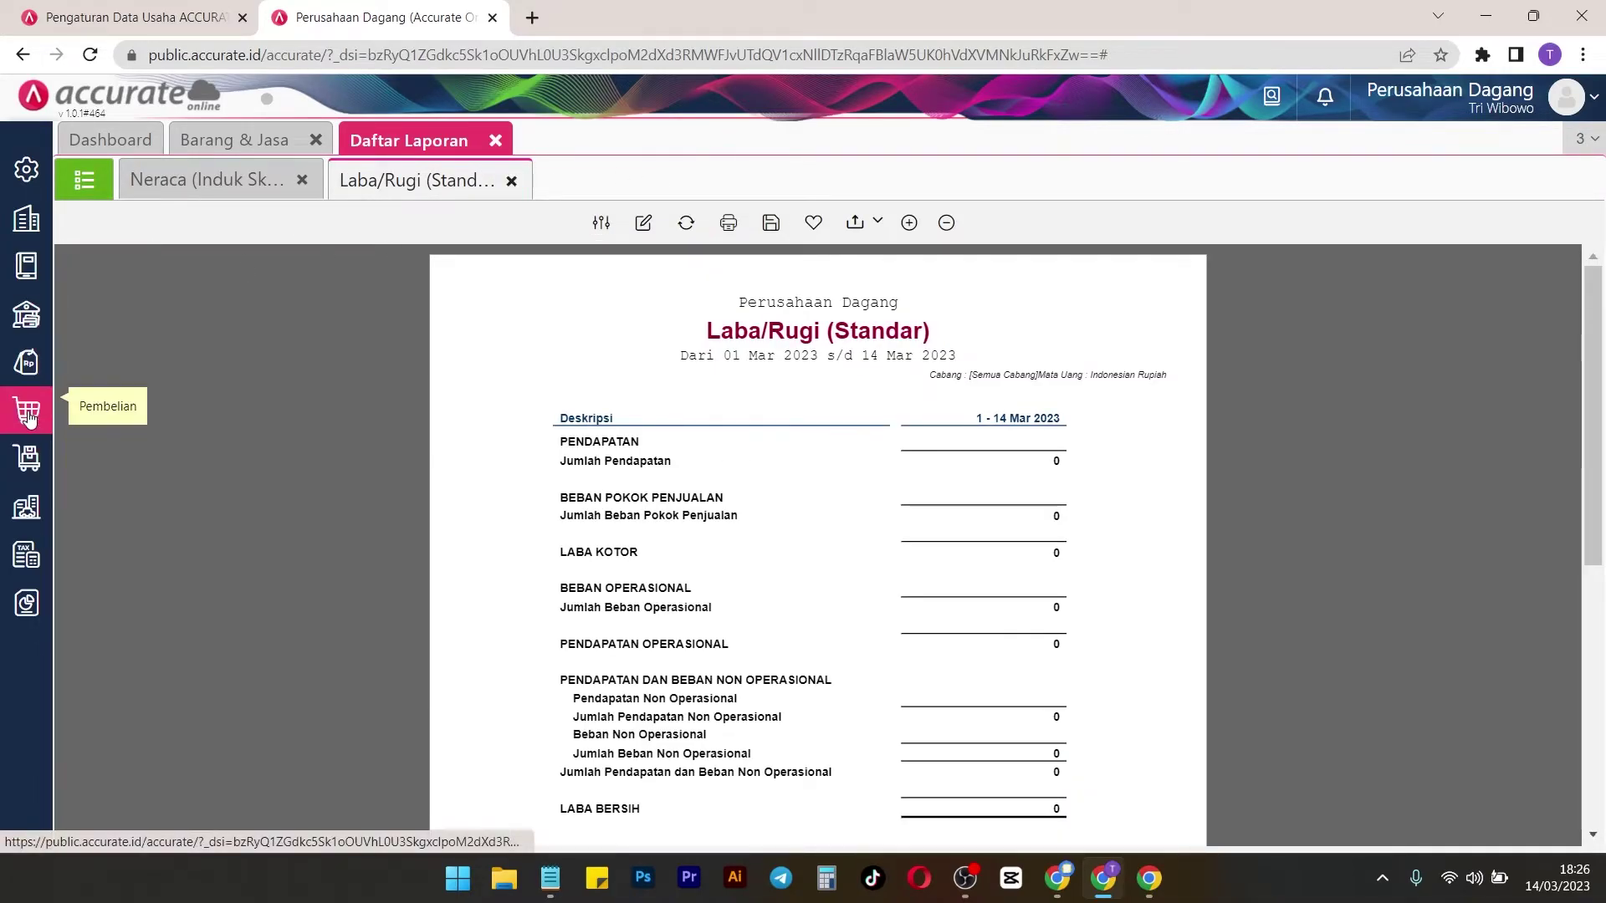
Start a new Penerimaan Penjualan from the customer with Kas Kecil as the bank, and add the customer's unpaid invoice
{"action": "left_click", "coordinate": [14, 371]}
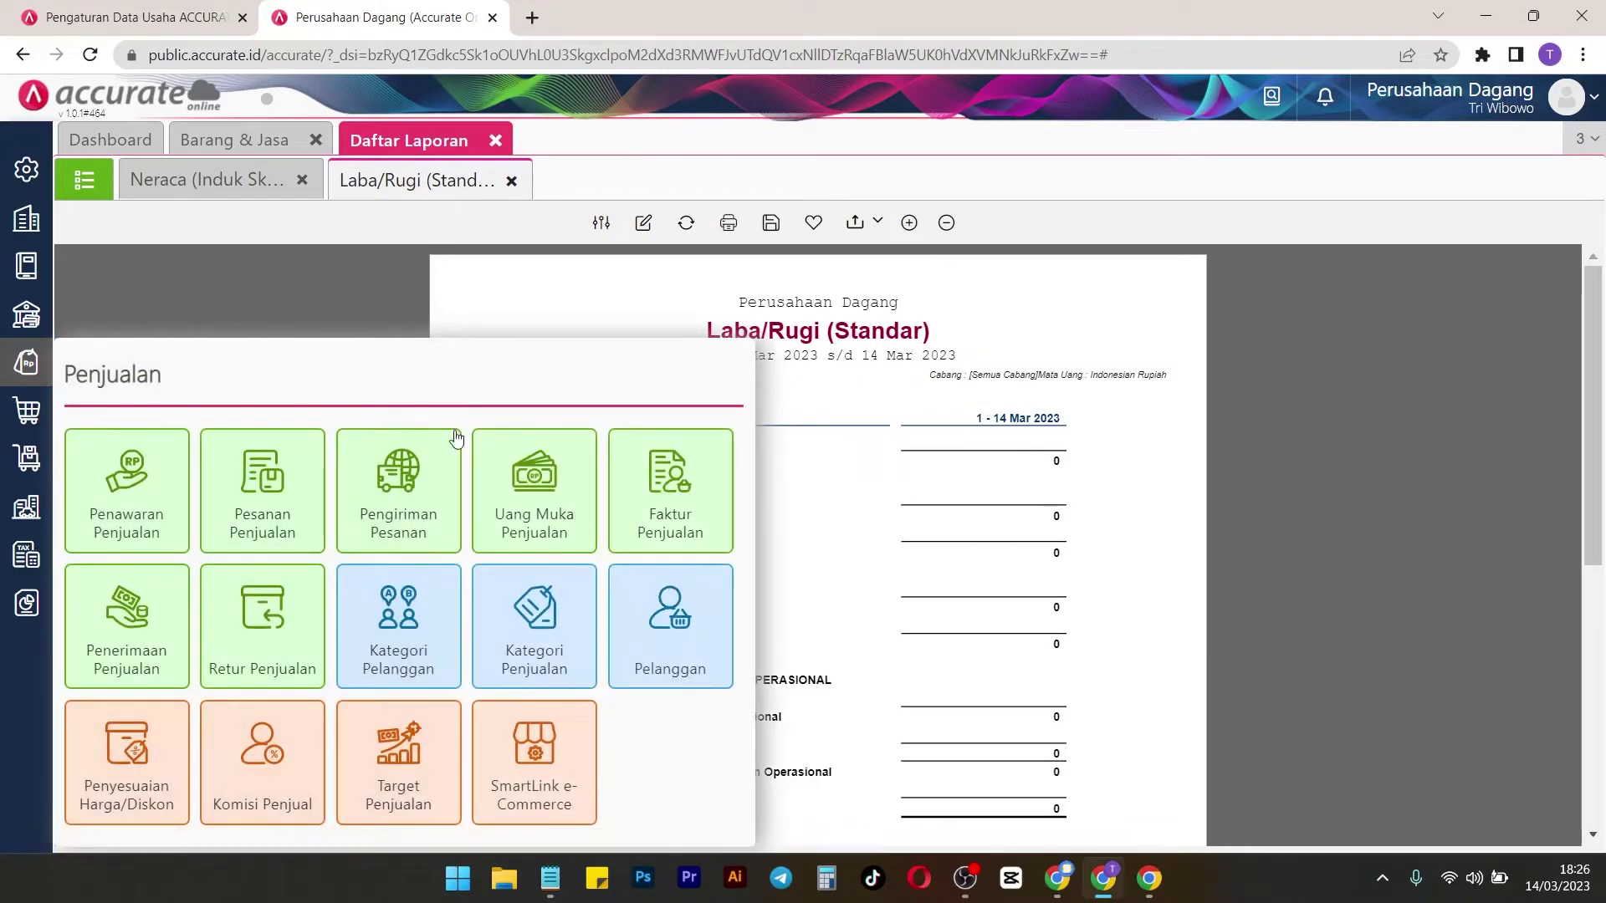
{"action": "left_click", "coordinate": [100, 639]}
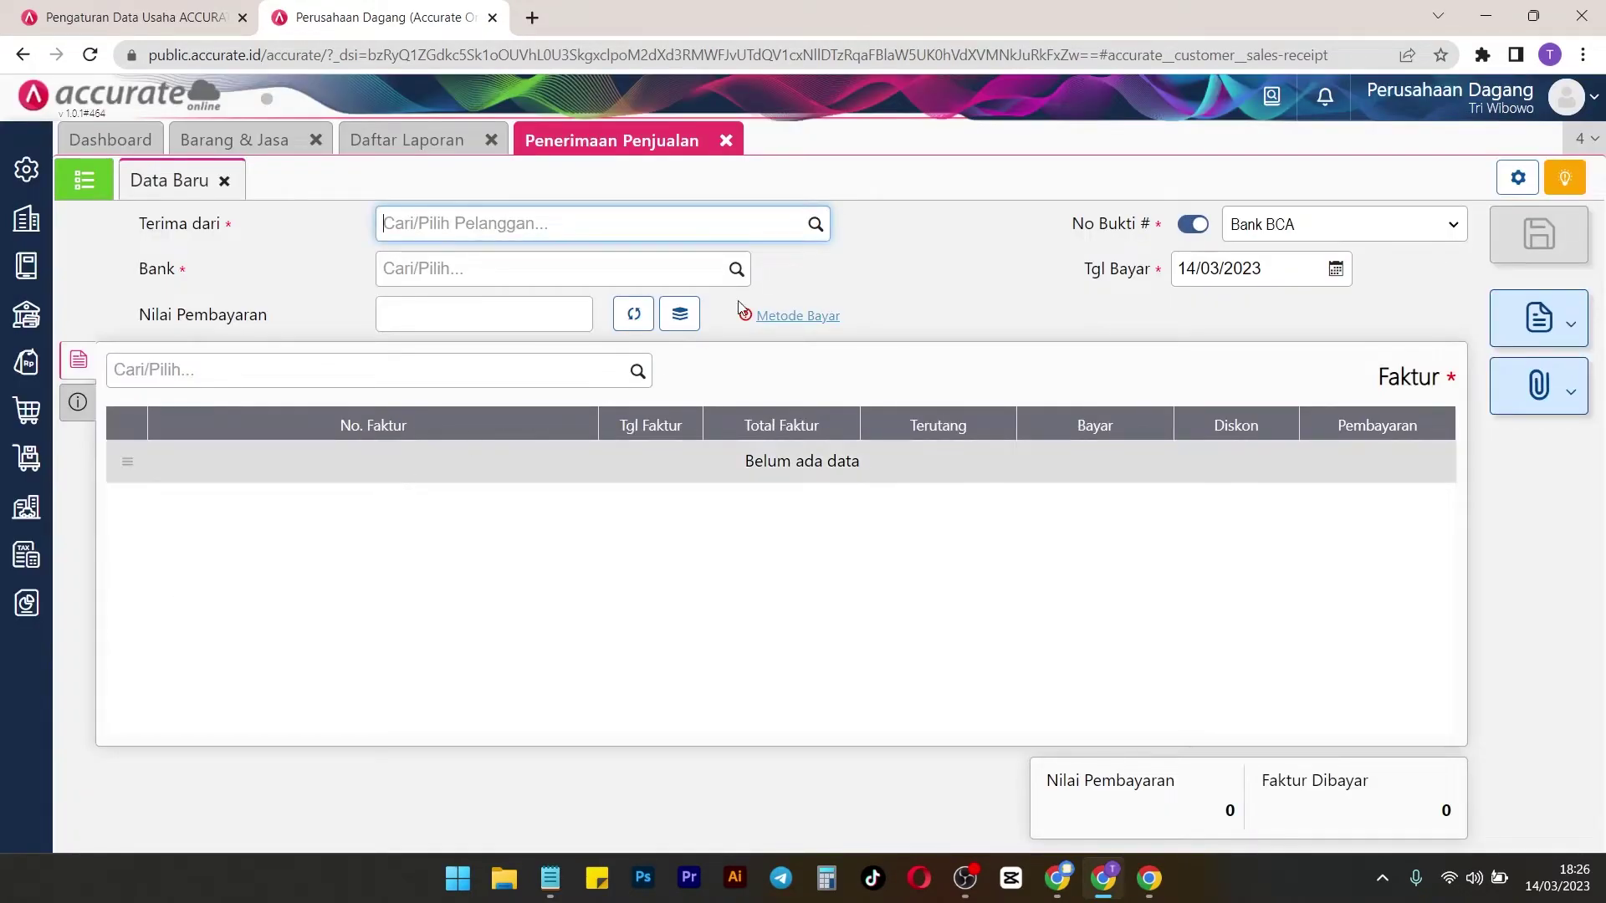
{"action": "left_click", "coordinate": [814, 225]}
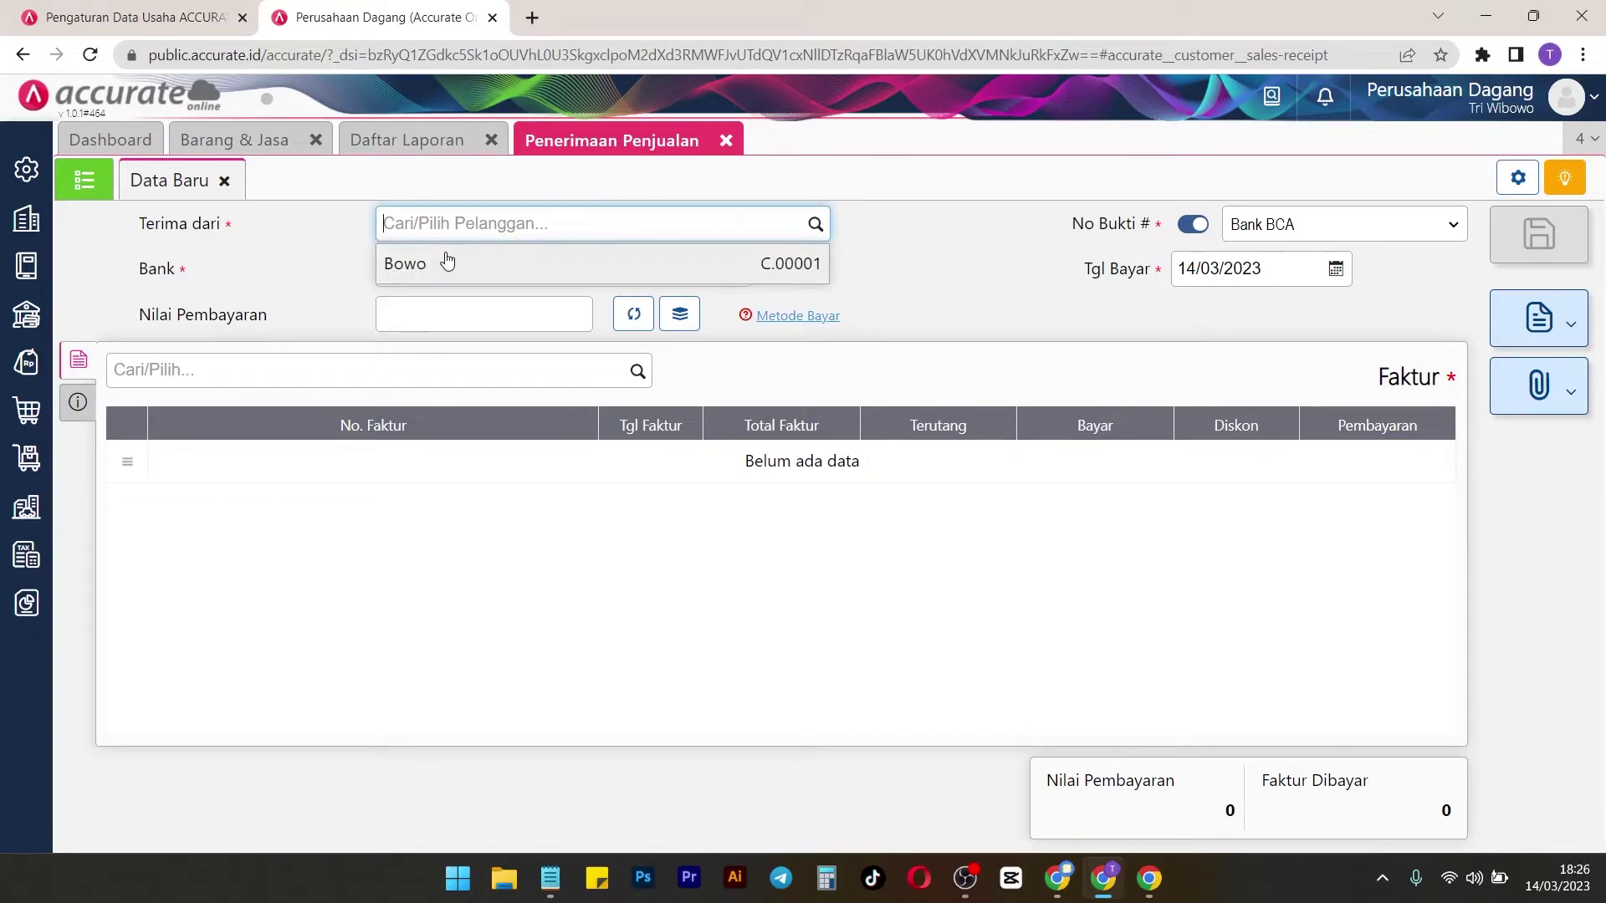
{"action": "left_click", "coordinate": [449, 264]}
{"action": "left_click", "coordinate": [736, 269]}
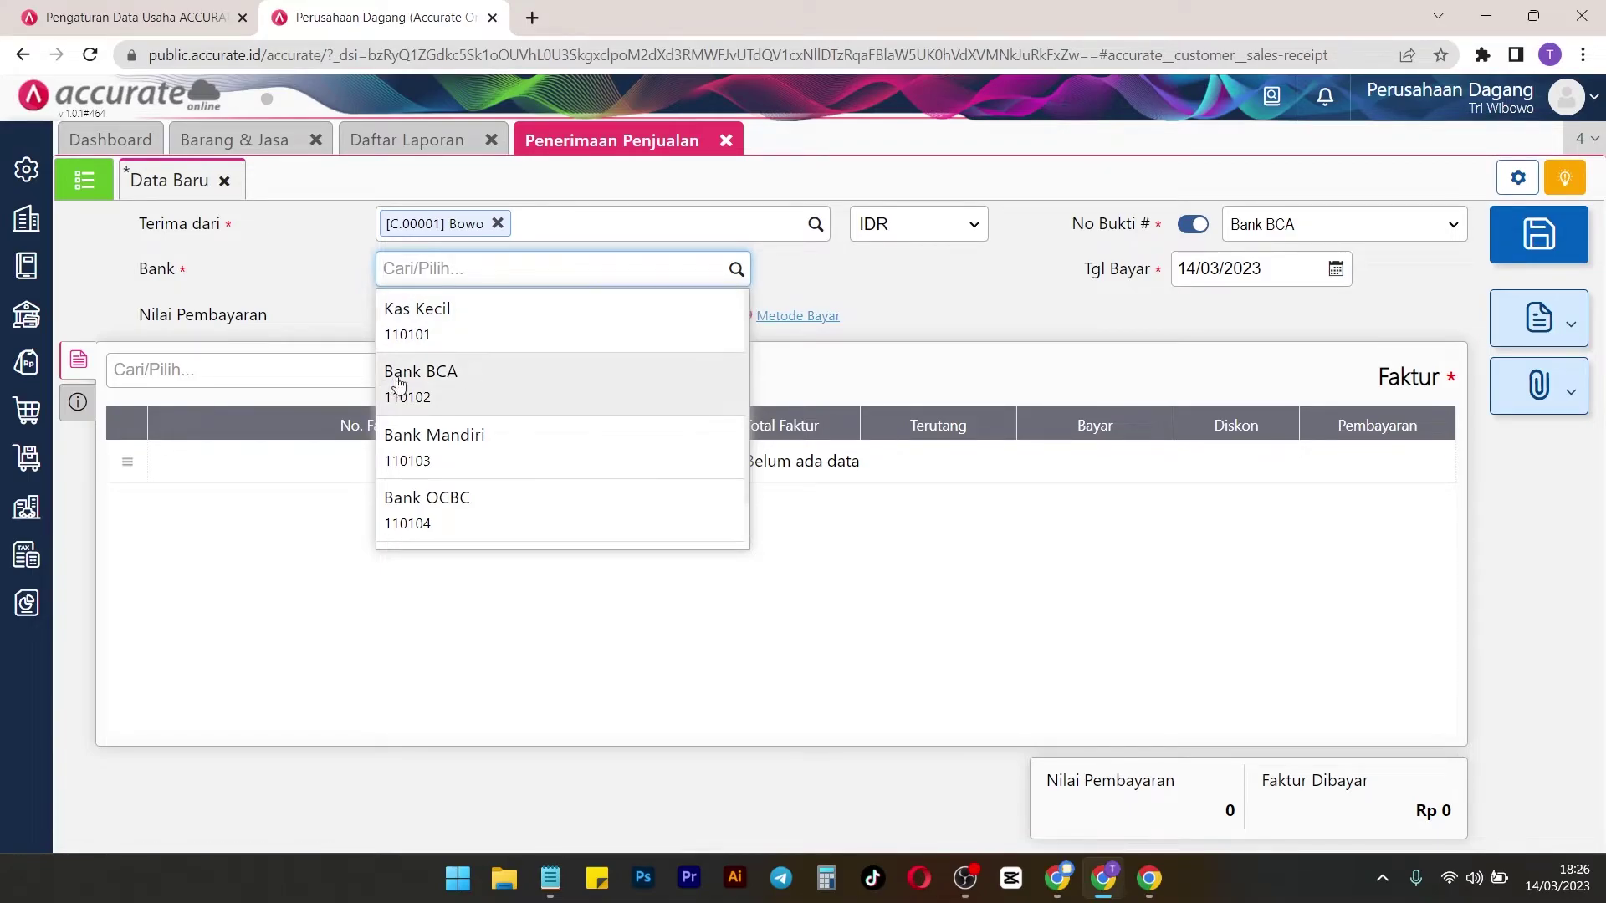
{"action": "left_click", "coordinate": [512, 343]}
{"action": "left_click", "coordinate": [731, 377]}
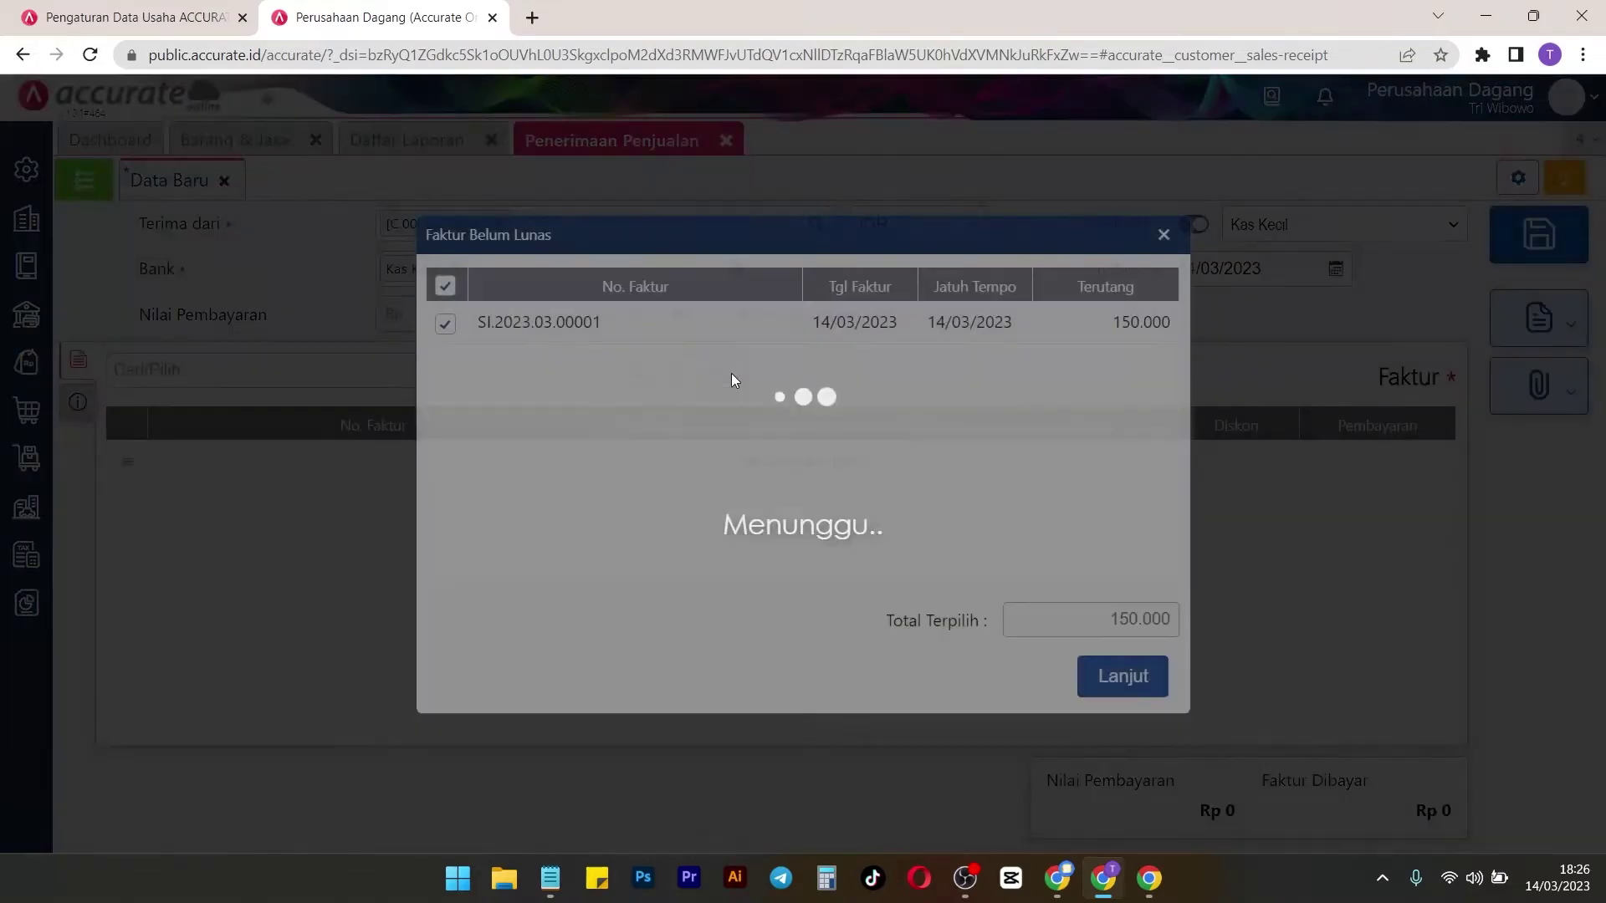
{"action": "left_click", "coordinate": [1117, 679]}
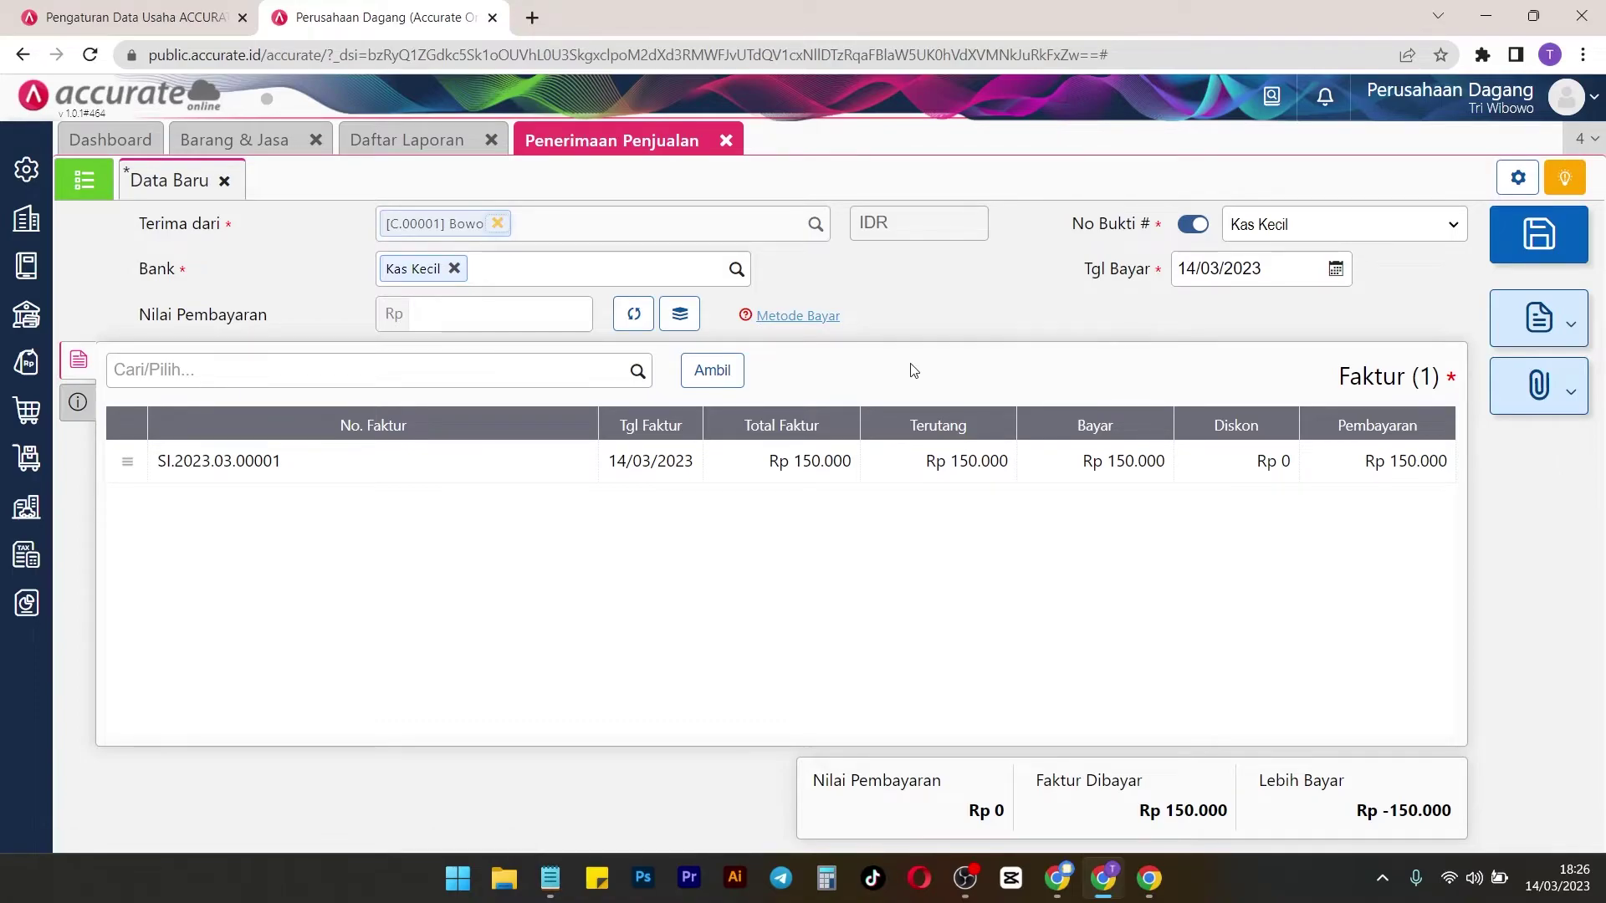
Display the Faktur Belum Lunas report from the Piutang reports with its default parameters
{"action": "left_click", "coordinate": [408, 141]}
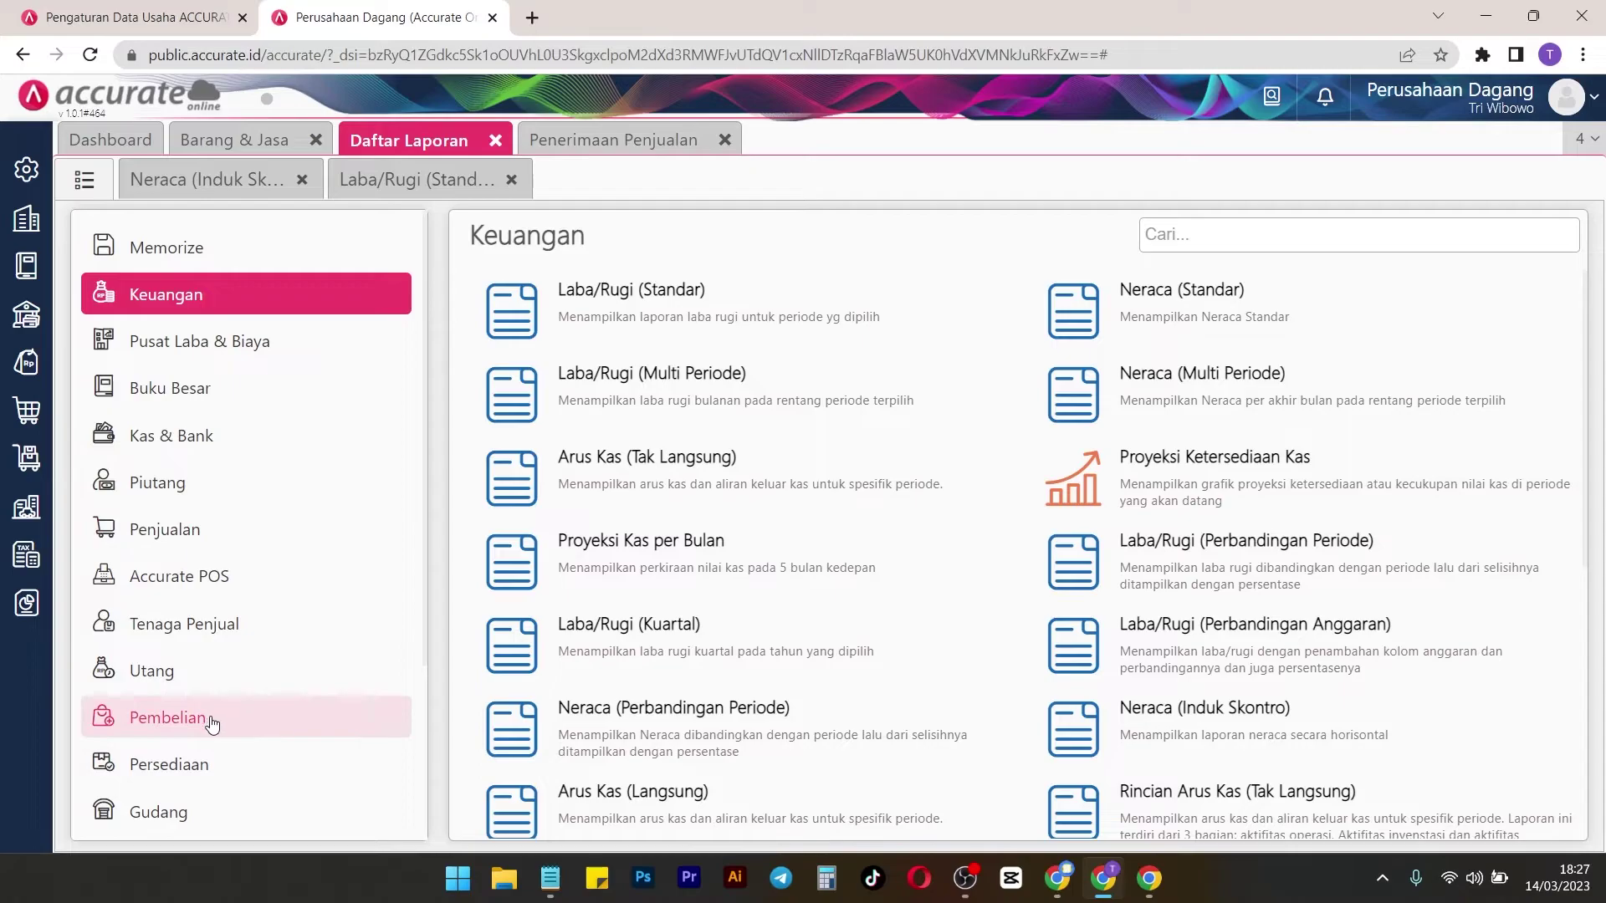
{"action": "left_click", "coordinate": [219, 475]}
{"action": "left_click", "coordinate": [805, 289]}
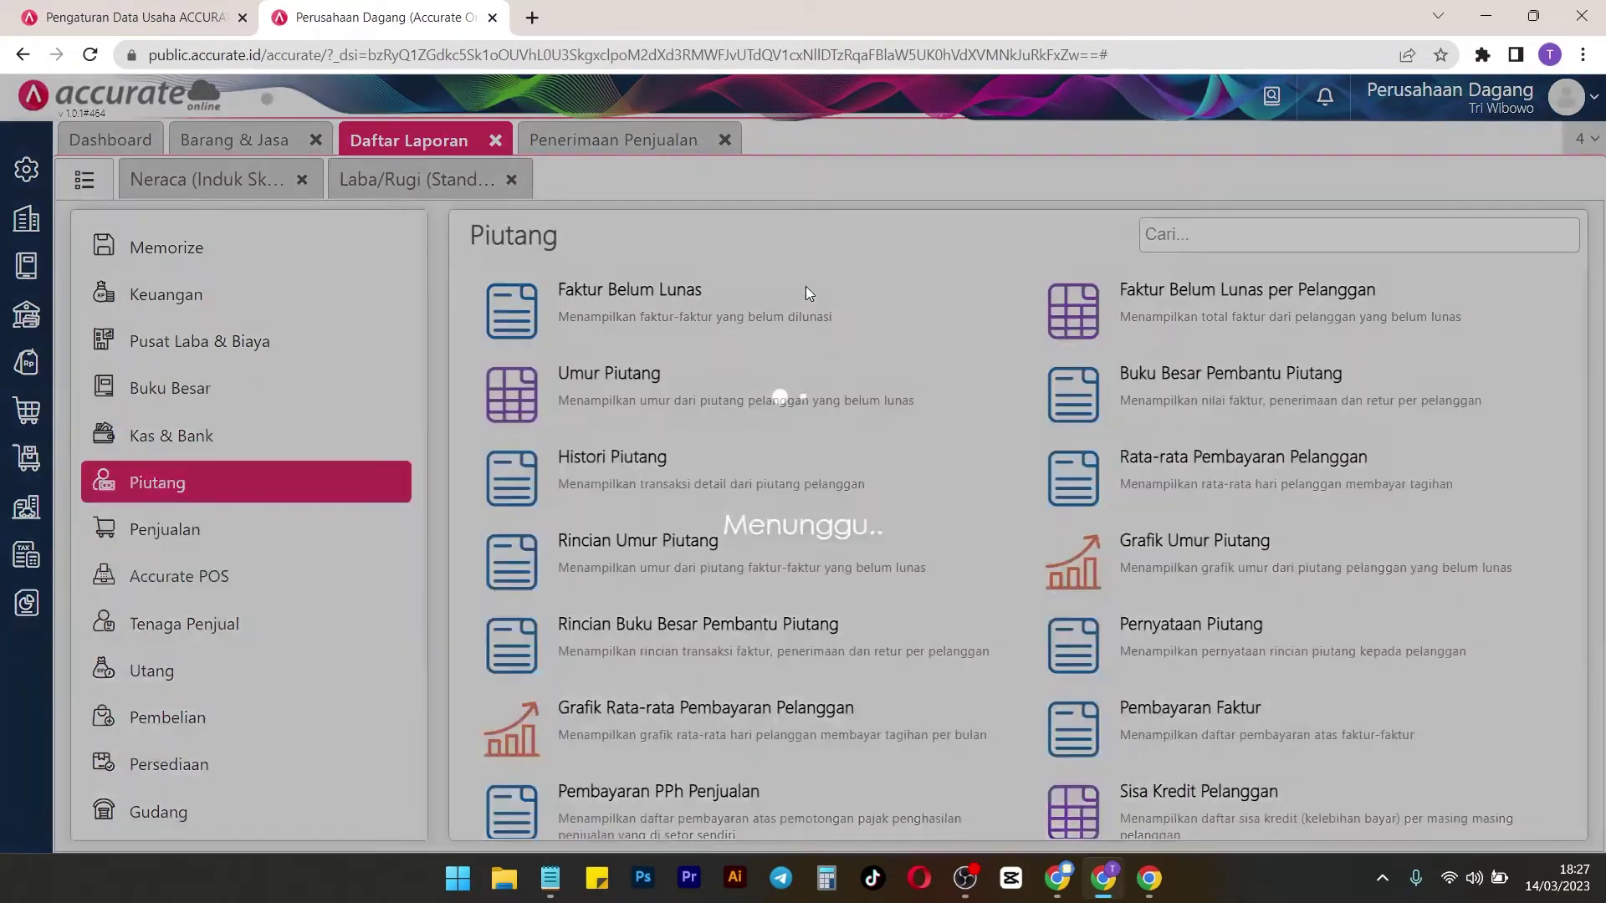
{"action": "left_click", "coordinate": [1028, 631]}
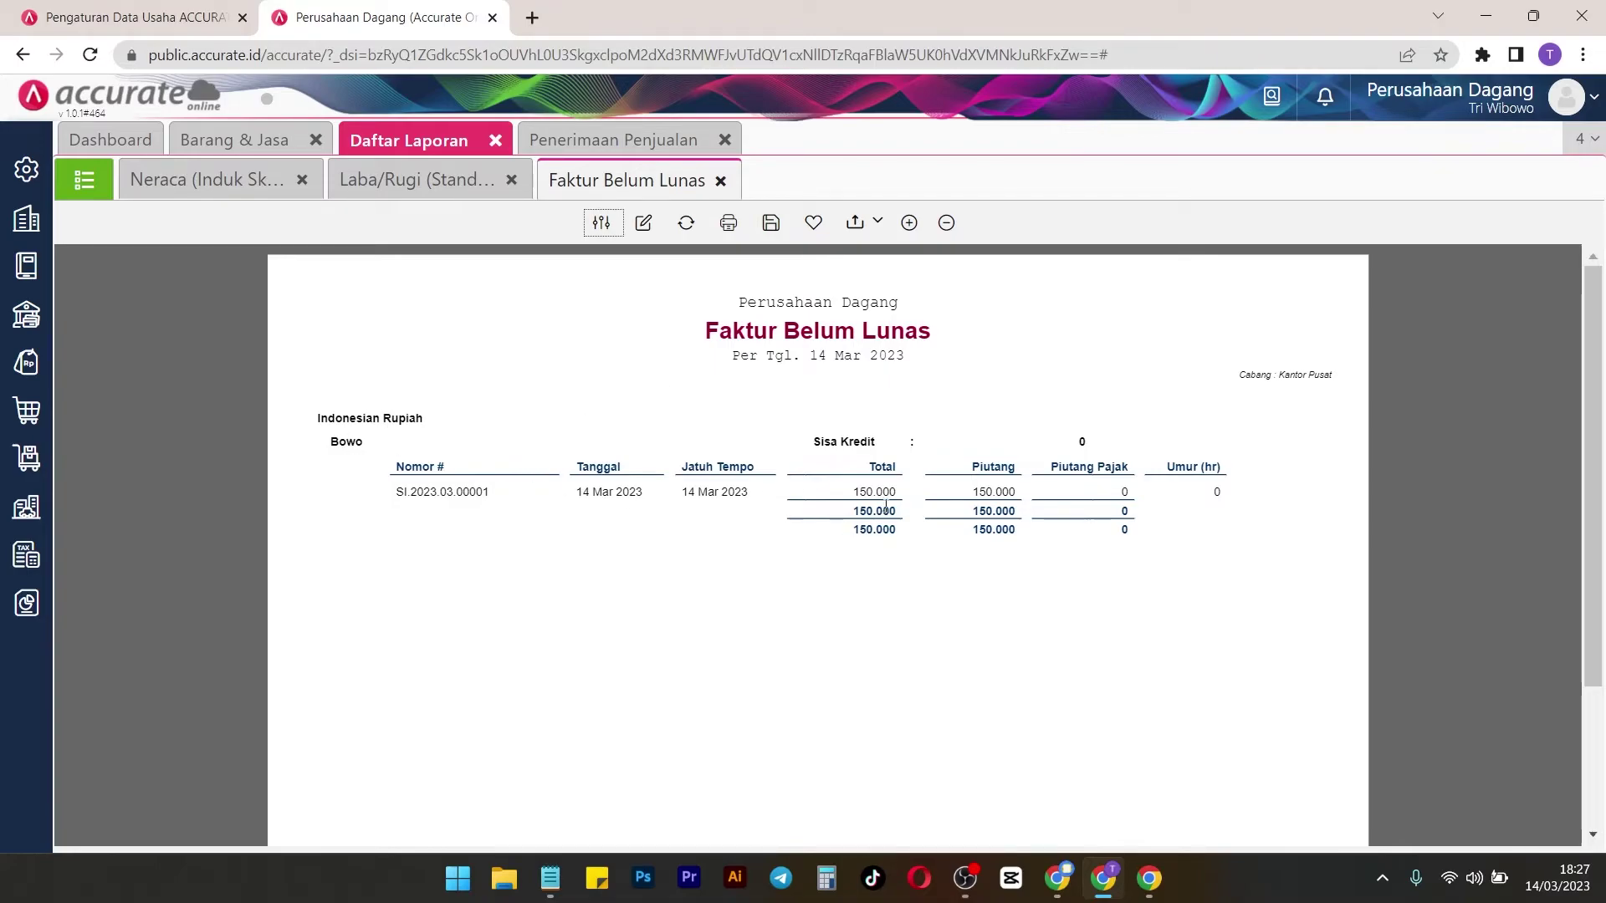
Fill Nilai Pembayaran automatically with the selected invoice's total and save the sales receipt
{"action": "left_click", "coordinate": [605, 139]}
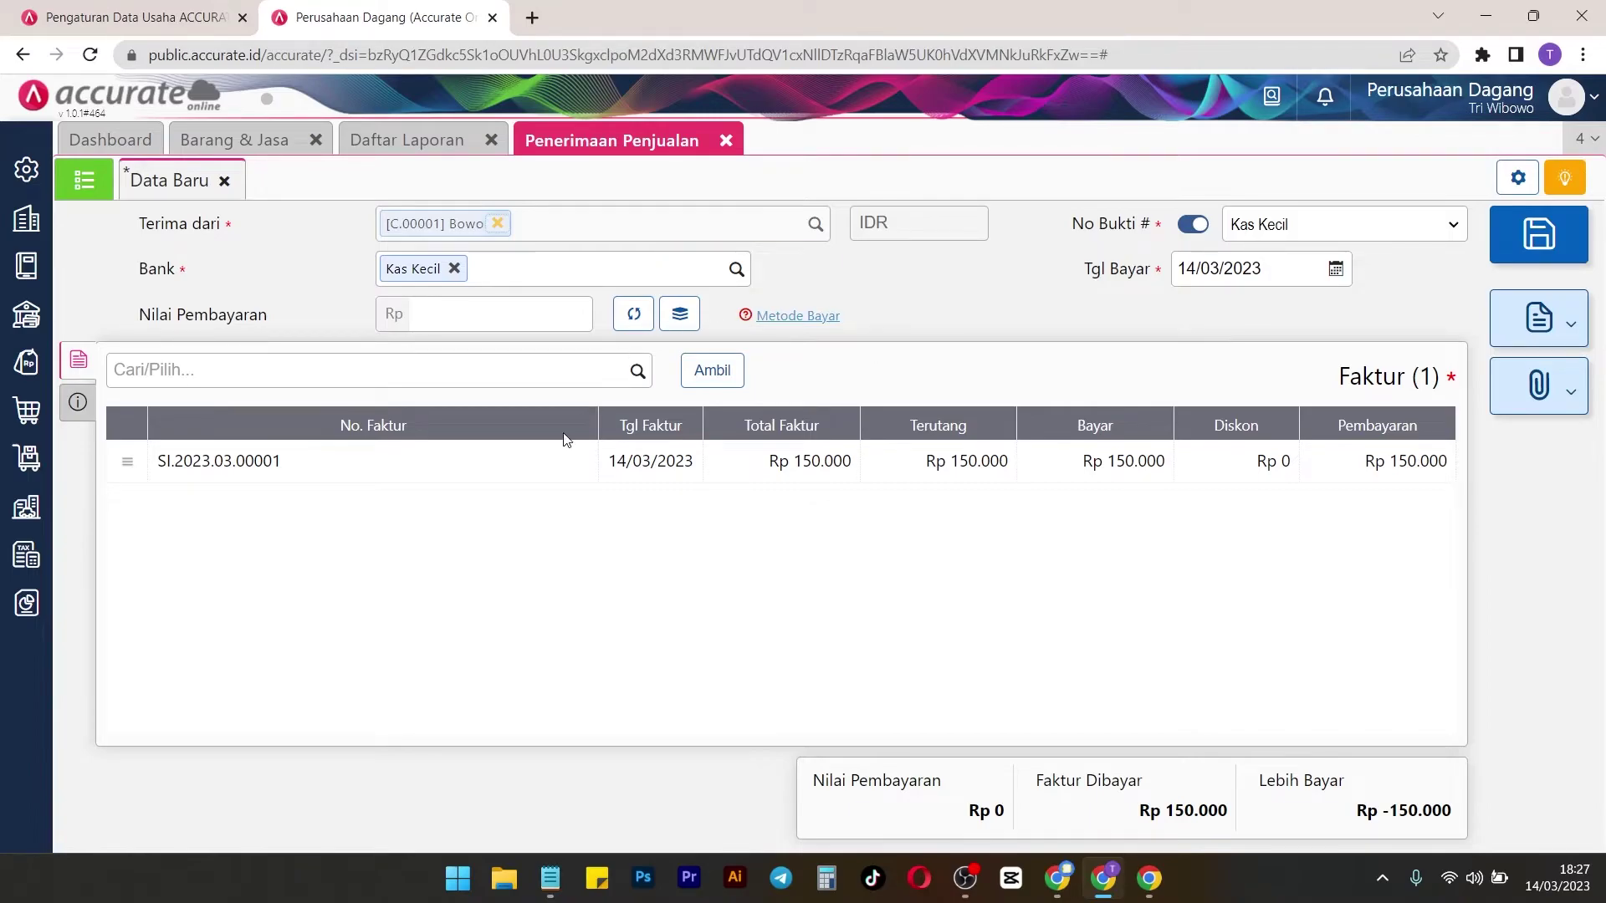
{"action": "left_click", "coordinate": [637, 314]}
{"action": "left_click", "coordinate": [1565, 259]}
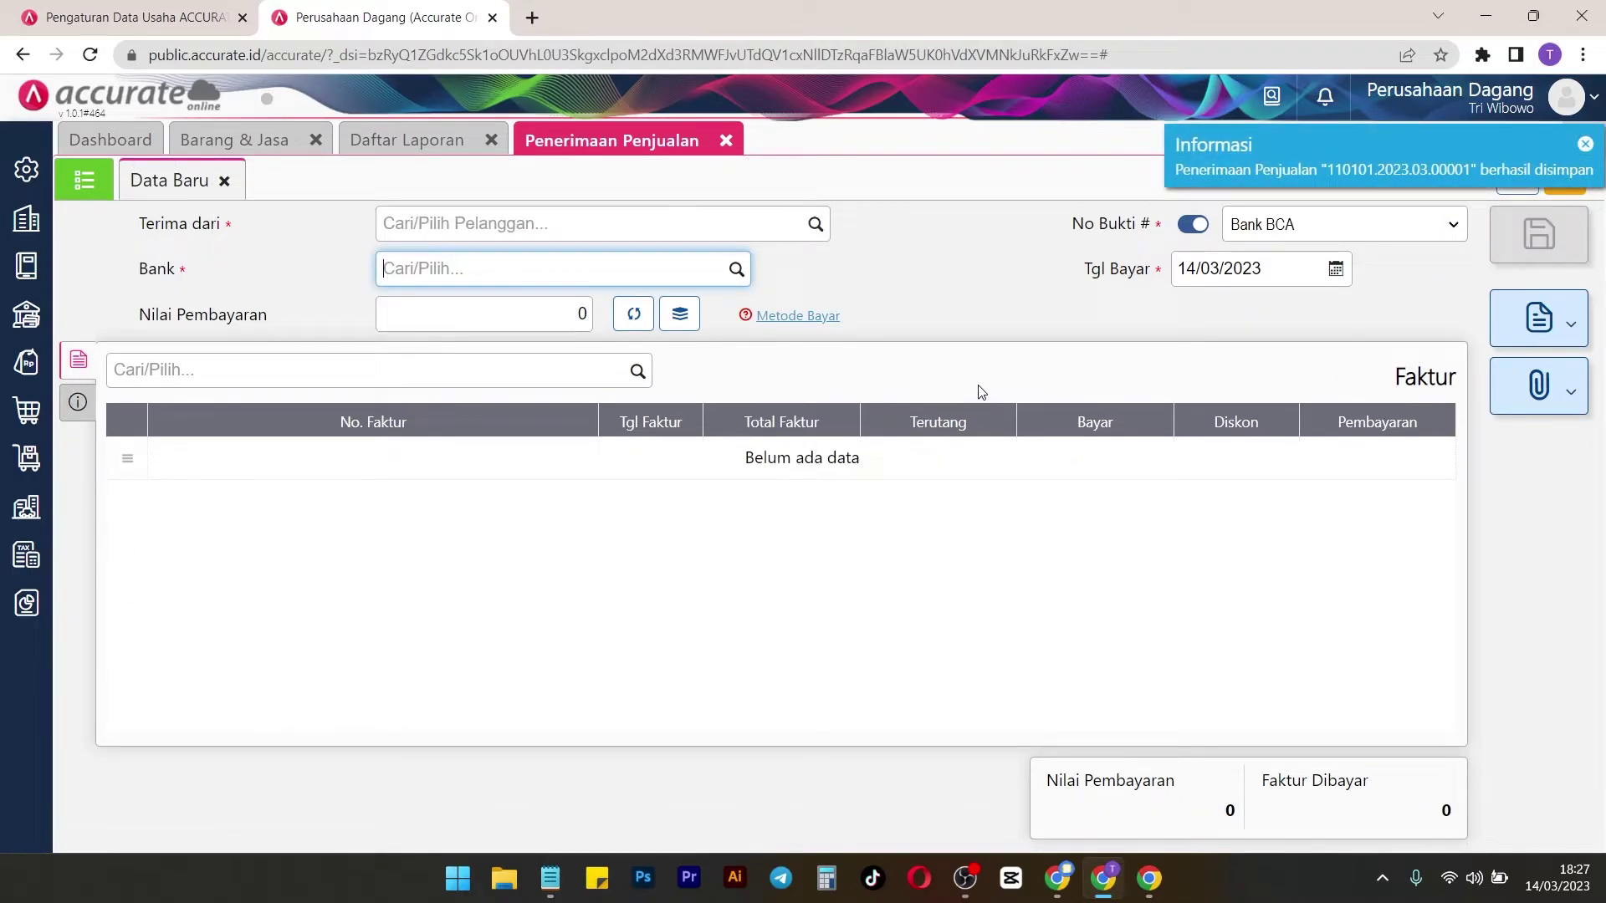
Refresh the Faktur Belum Lunas and Neraca (Induk Skontro) reports with the saved customer payment
{"action": "left_click", "coordinate": [381, 144]}
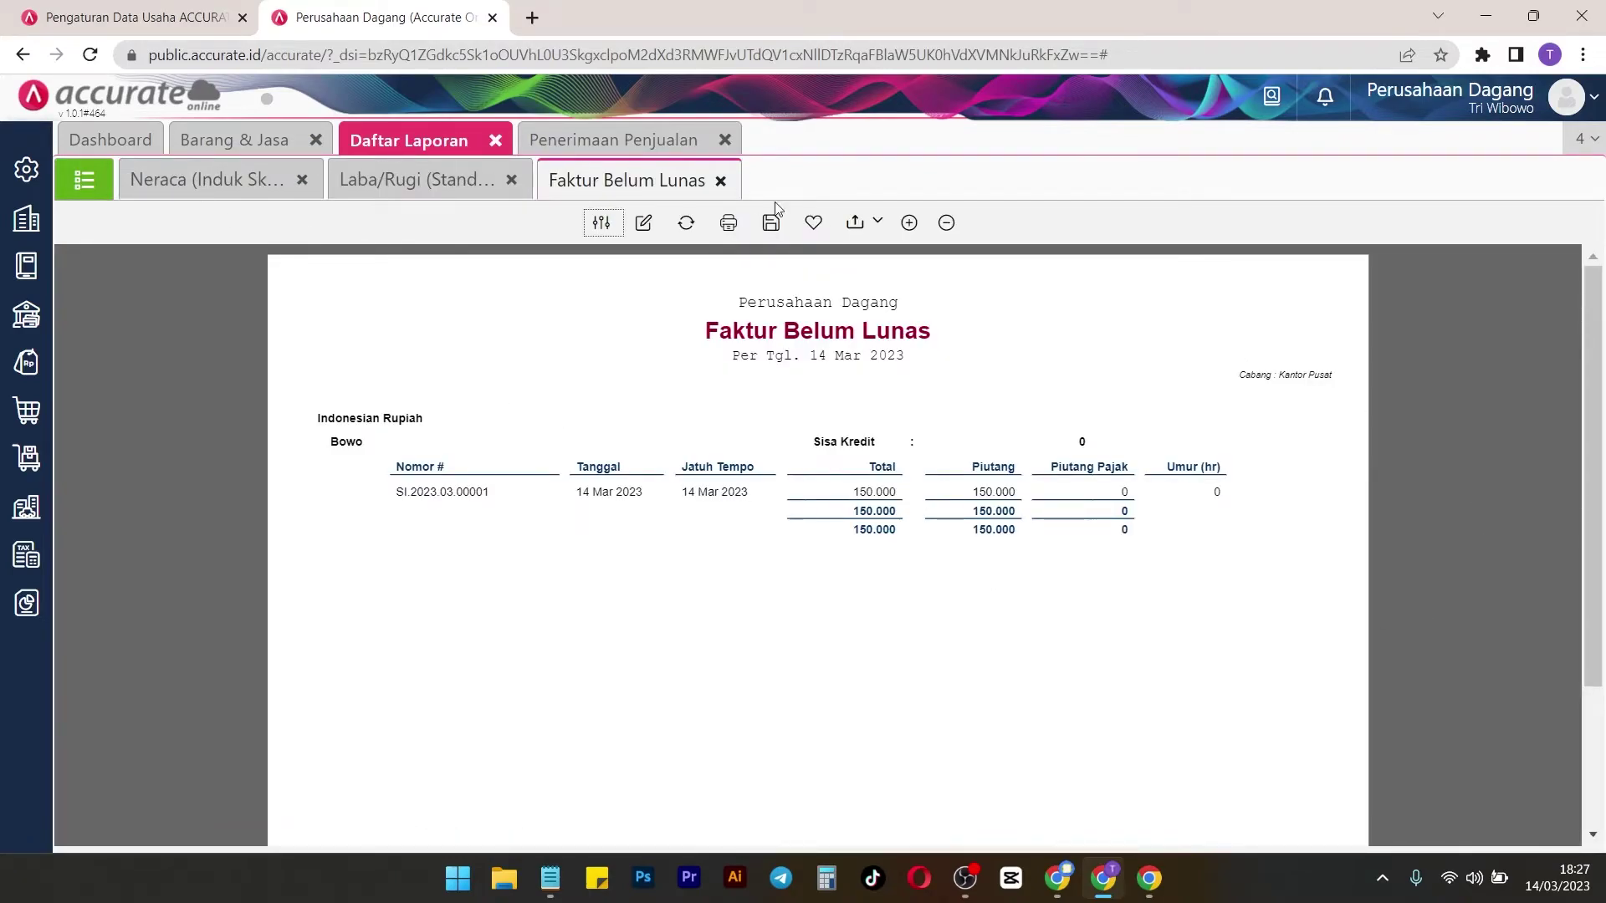
{"action": "left_click", "coordinate": [703, 223]}
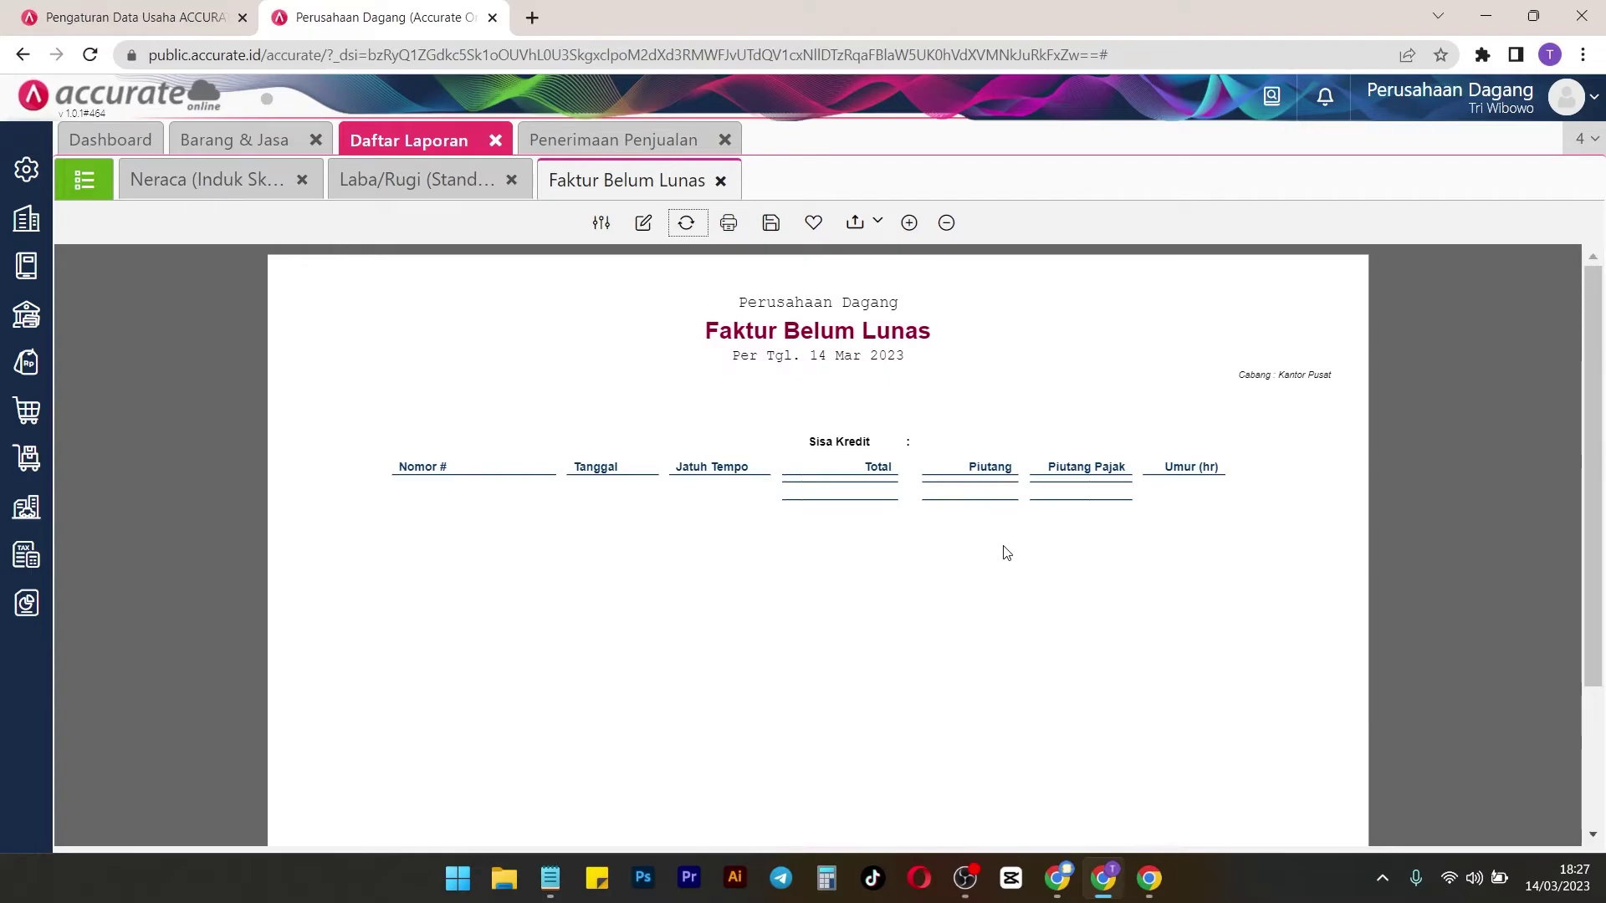
{"action": "left_click", "coordinate": [230, 185]}
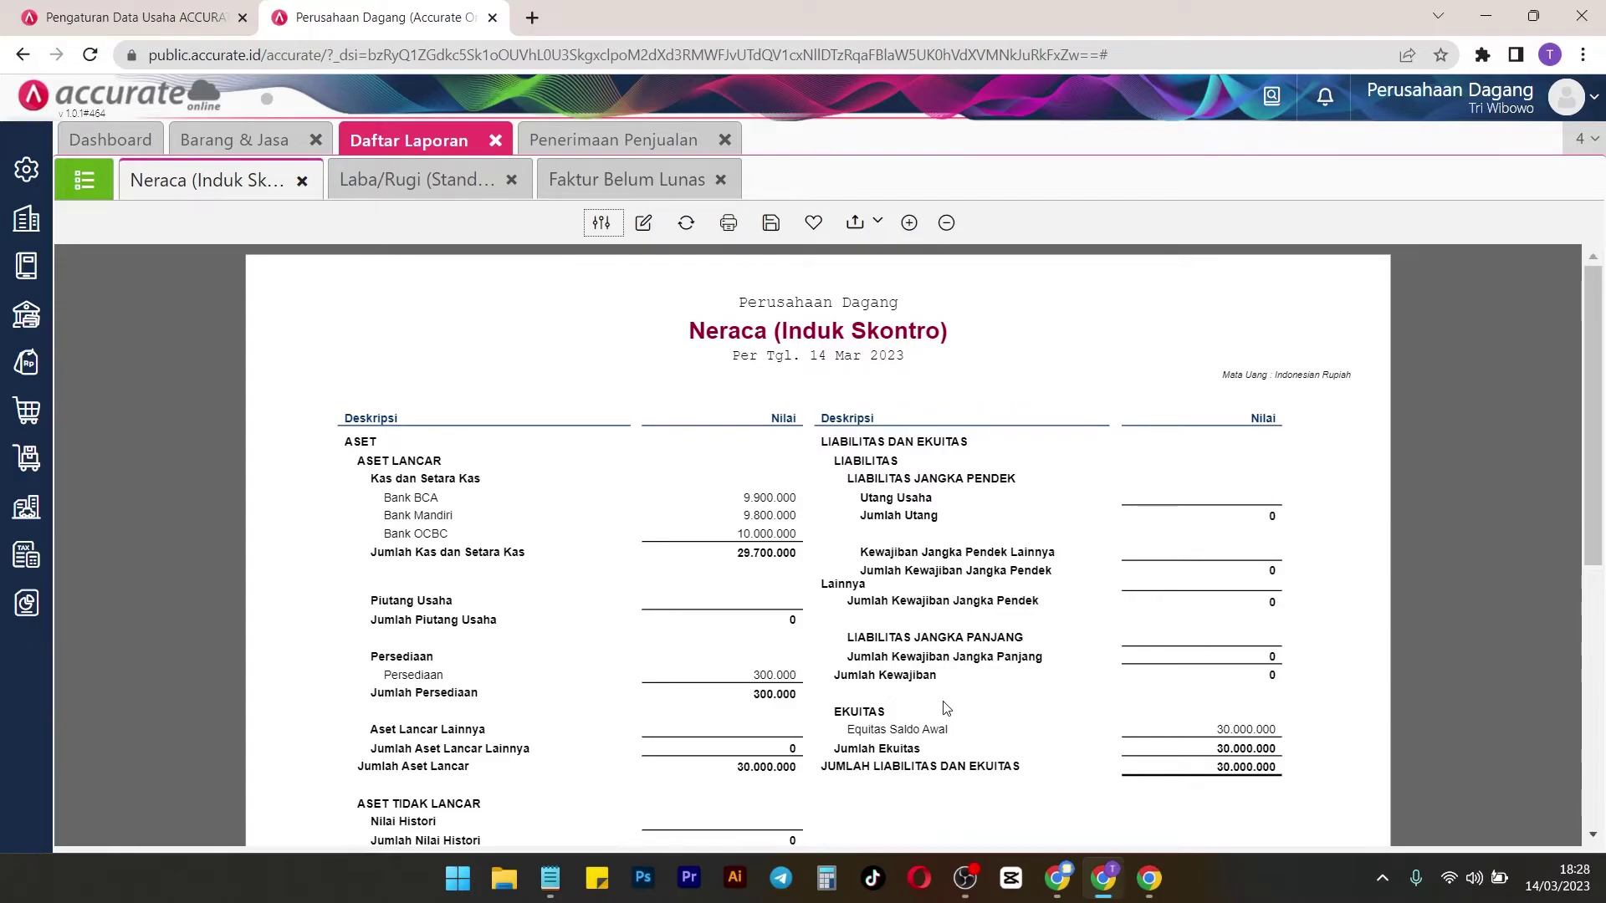
{"action": "left_click", "coordinate": [686, 222]}
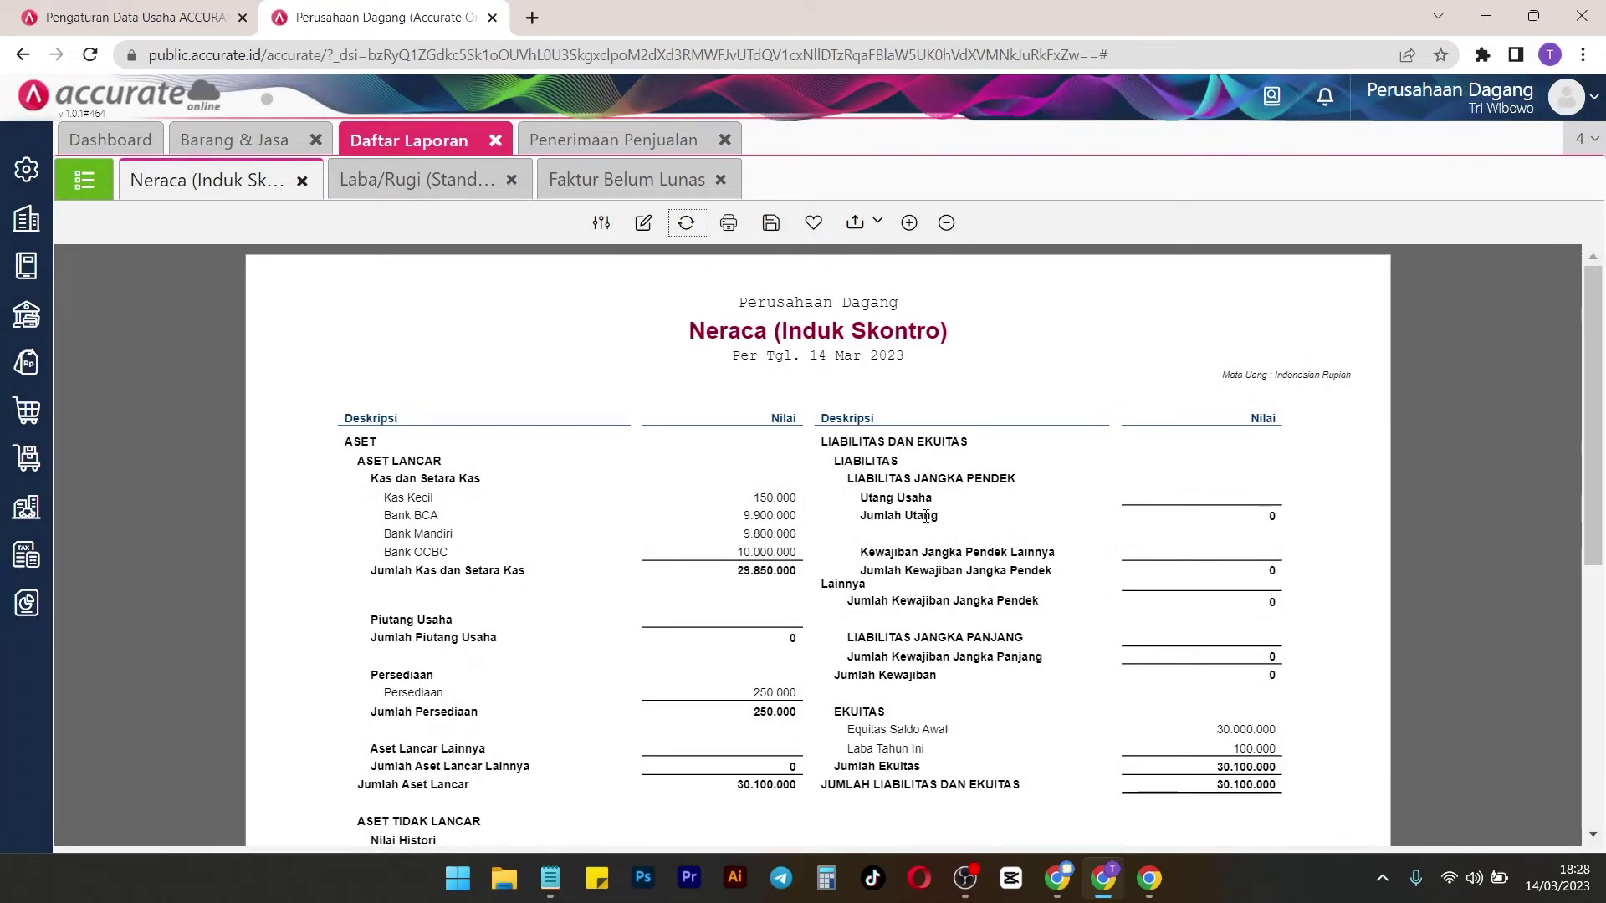
Examine the Kas Kecil, Persediaan and Jumlah Aset amounts in the Neraca (Induk Skontro) report
{"action": "left_click_drag", "start_coordinate": [435, 499], "coordinate": [382, 497]}
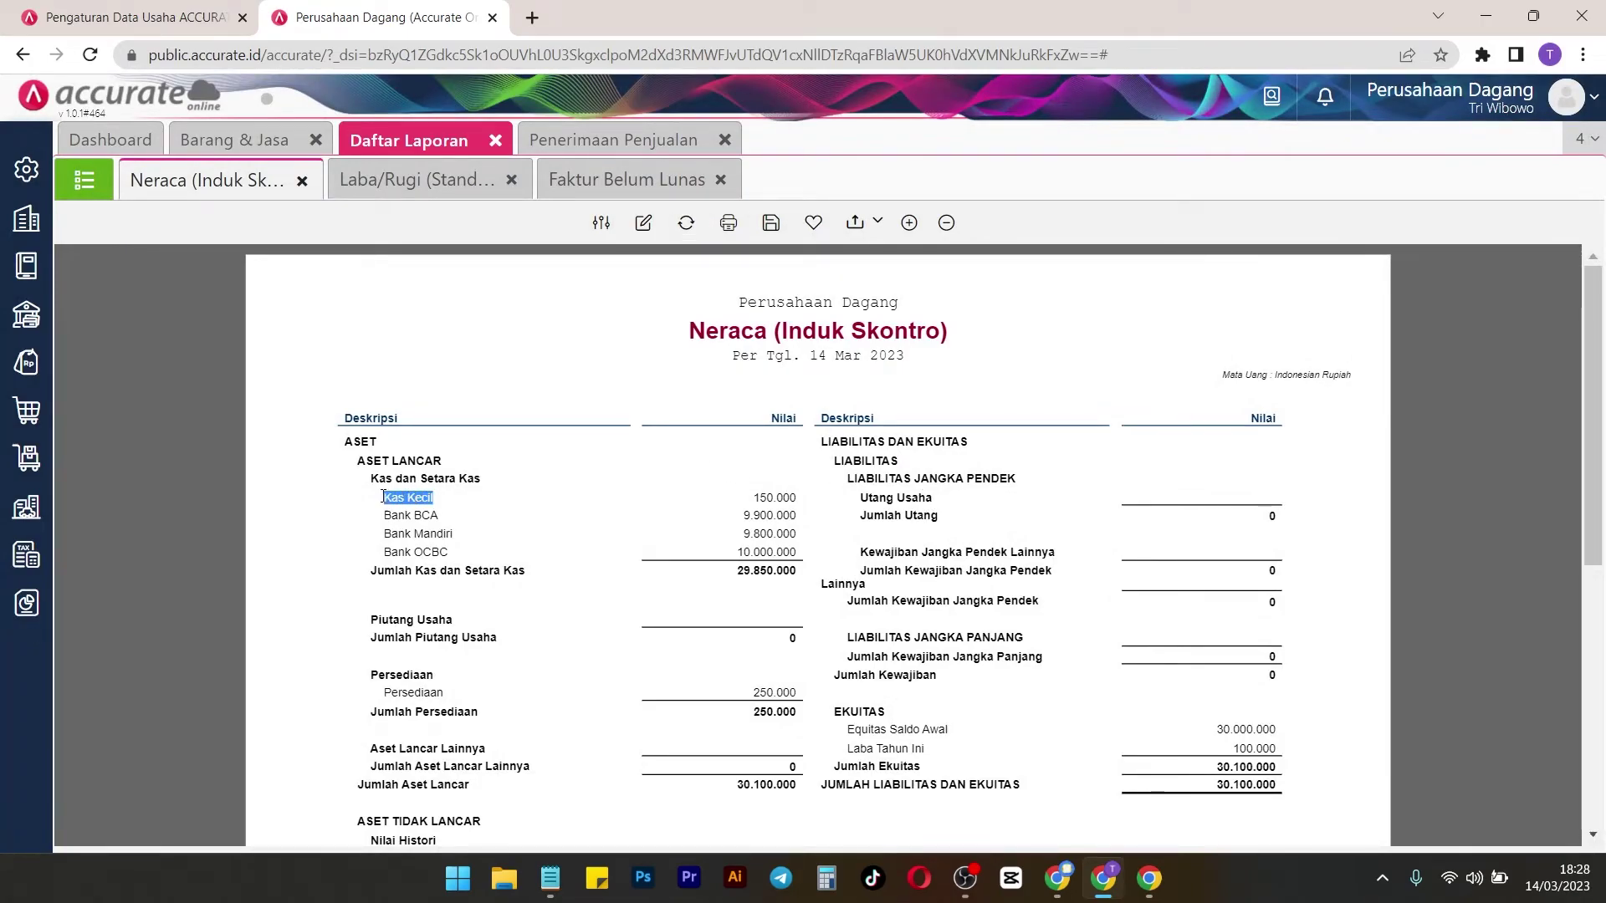
{"action": "double_click", "coordinate": [750, 498]}
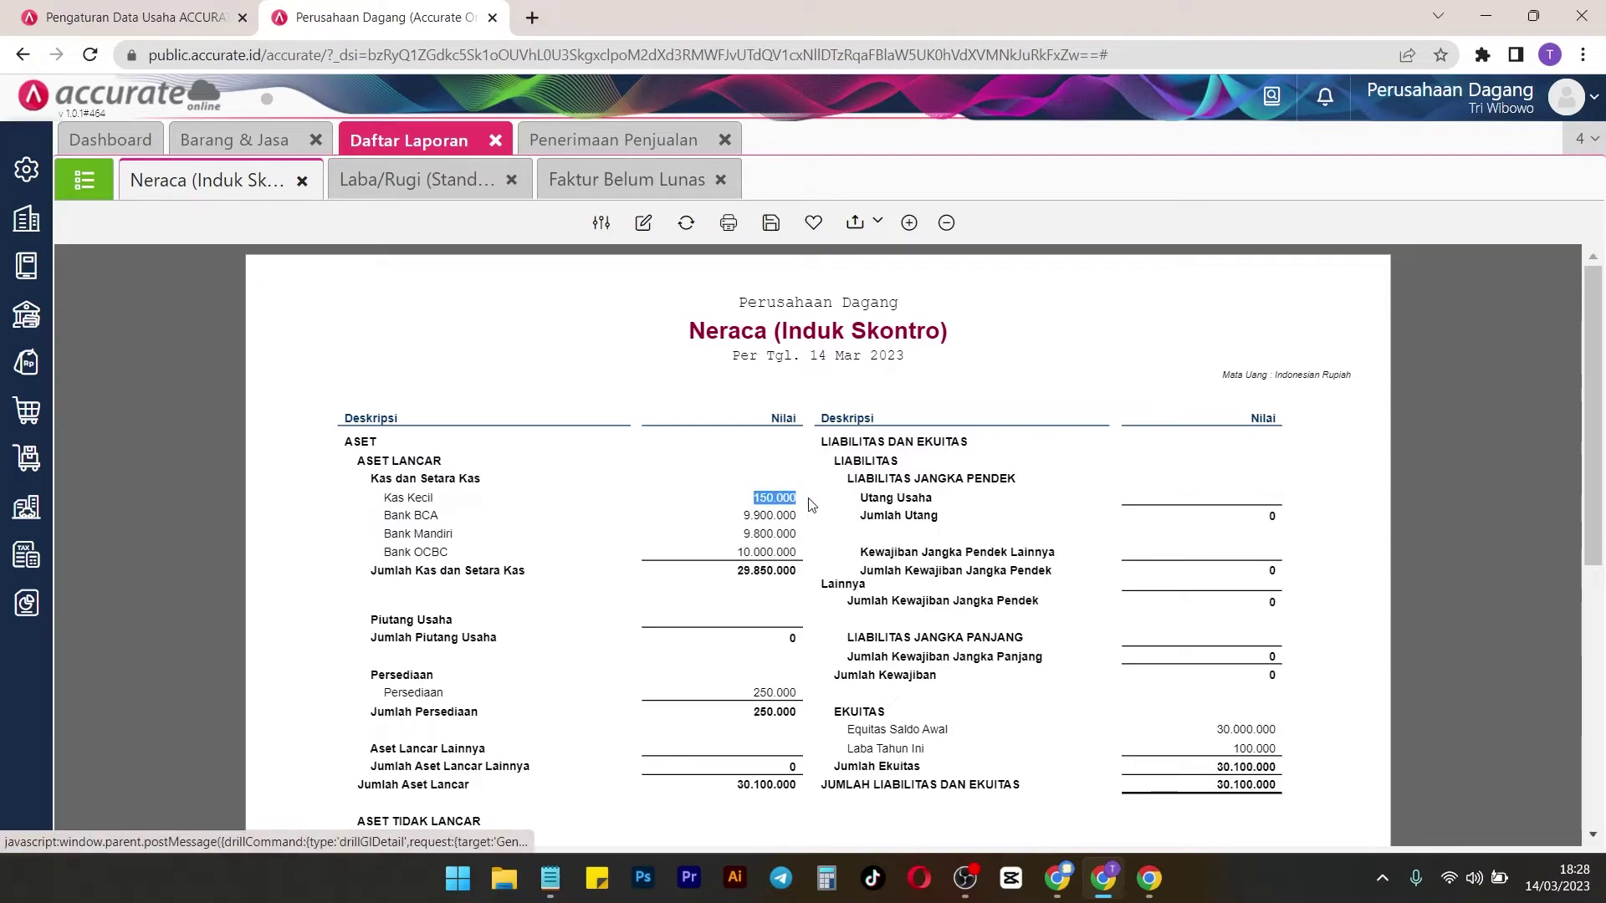
{"action": "scroll", "coordinate": [746, 535], "scroll_direction": "down", "scroll_amount": 2}
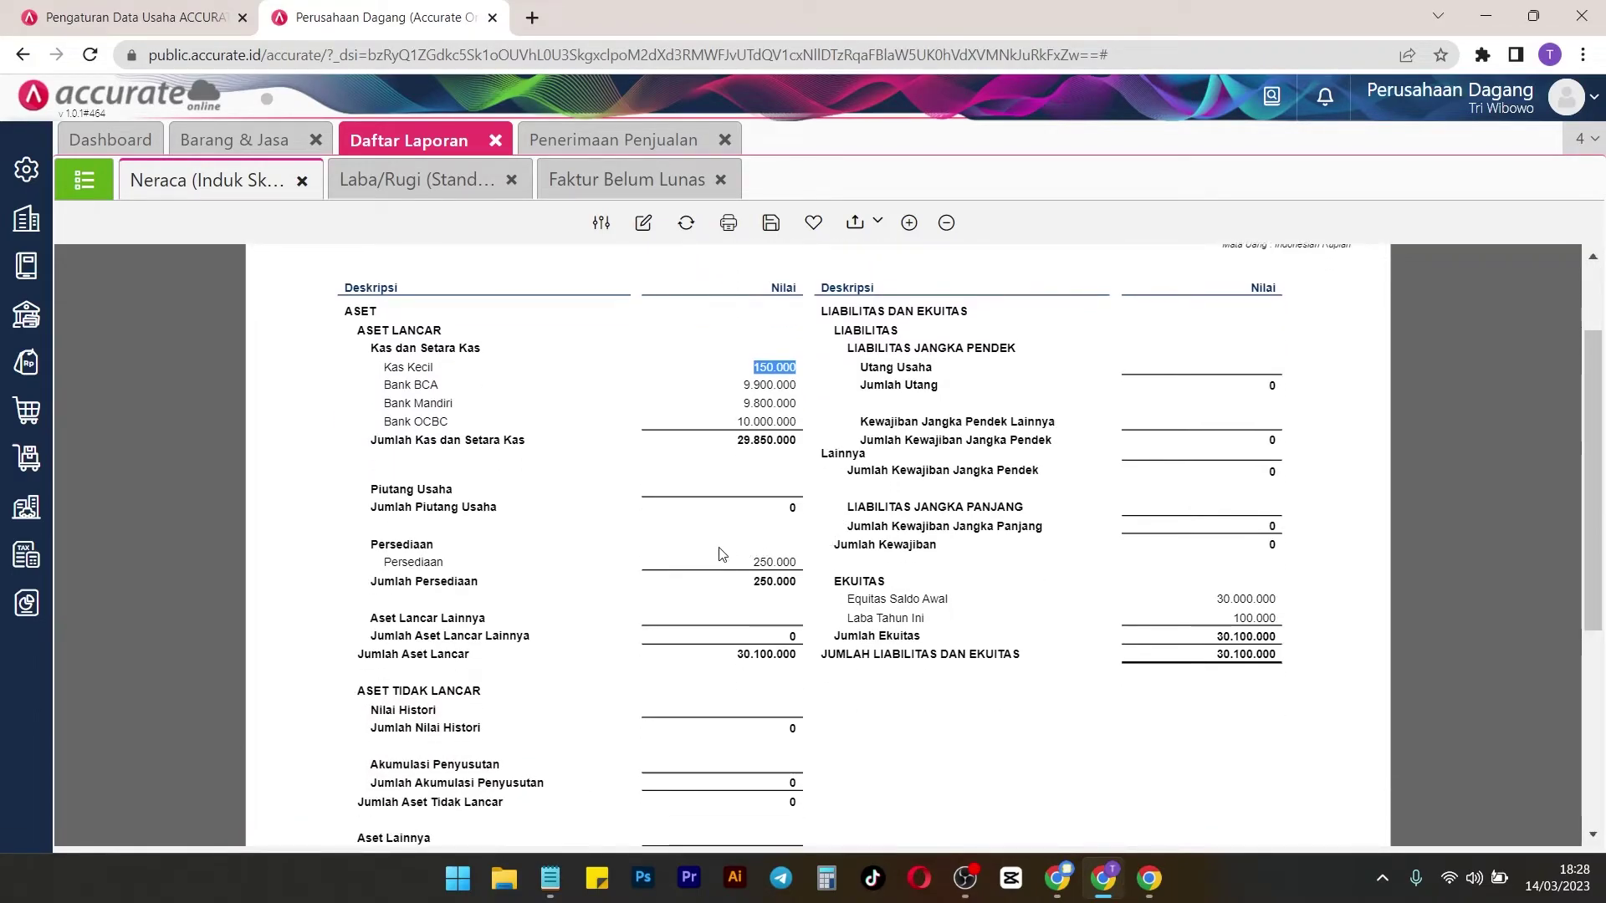
{"action": "left_click_drag", "start_coordinate": [740, 562], "coordinate": [796, 565]}
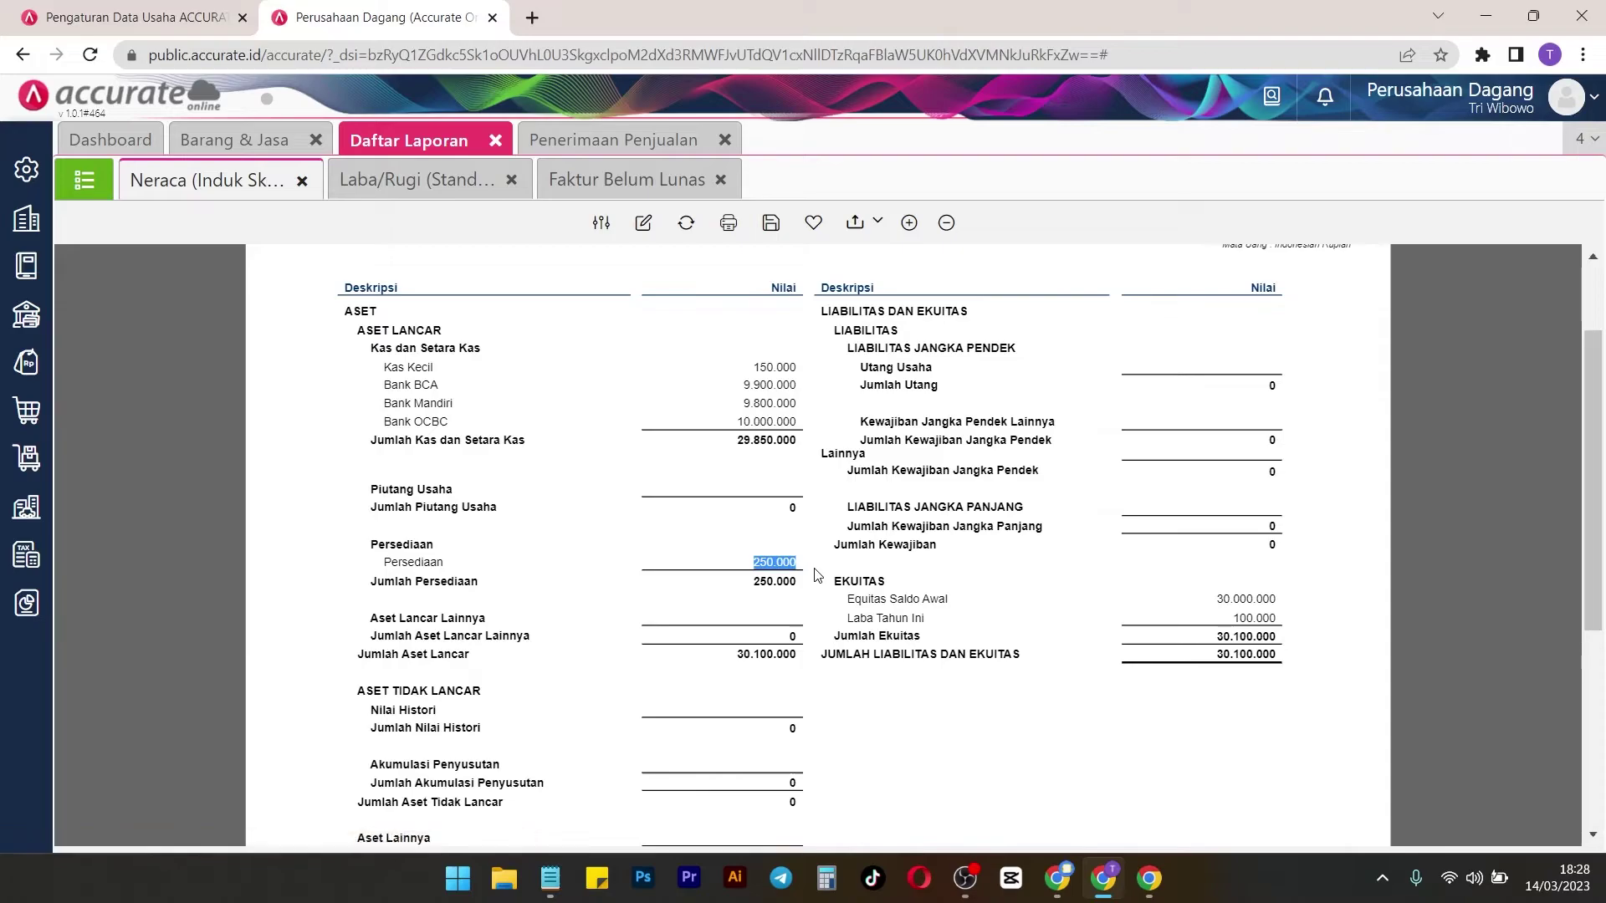
{"action": "scroll", "coordinate": [1021, 592], "scroll_direction": "down", "scroll_amount": 2}
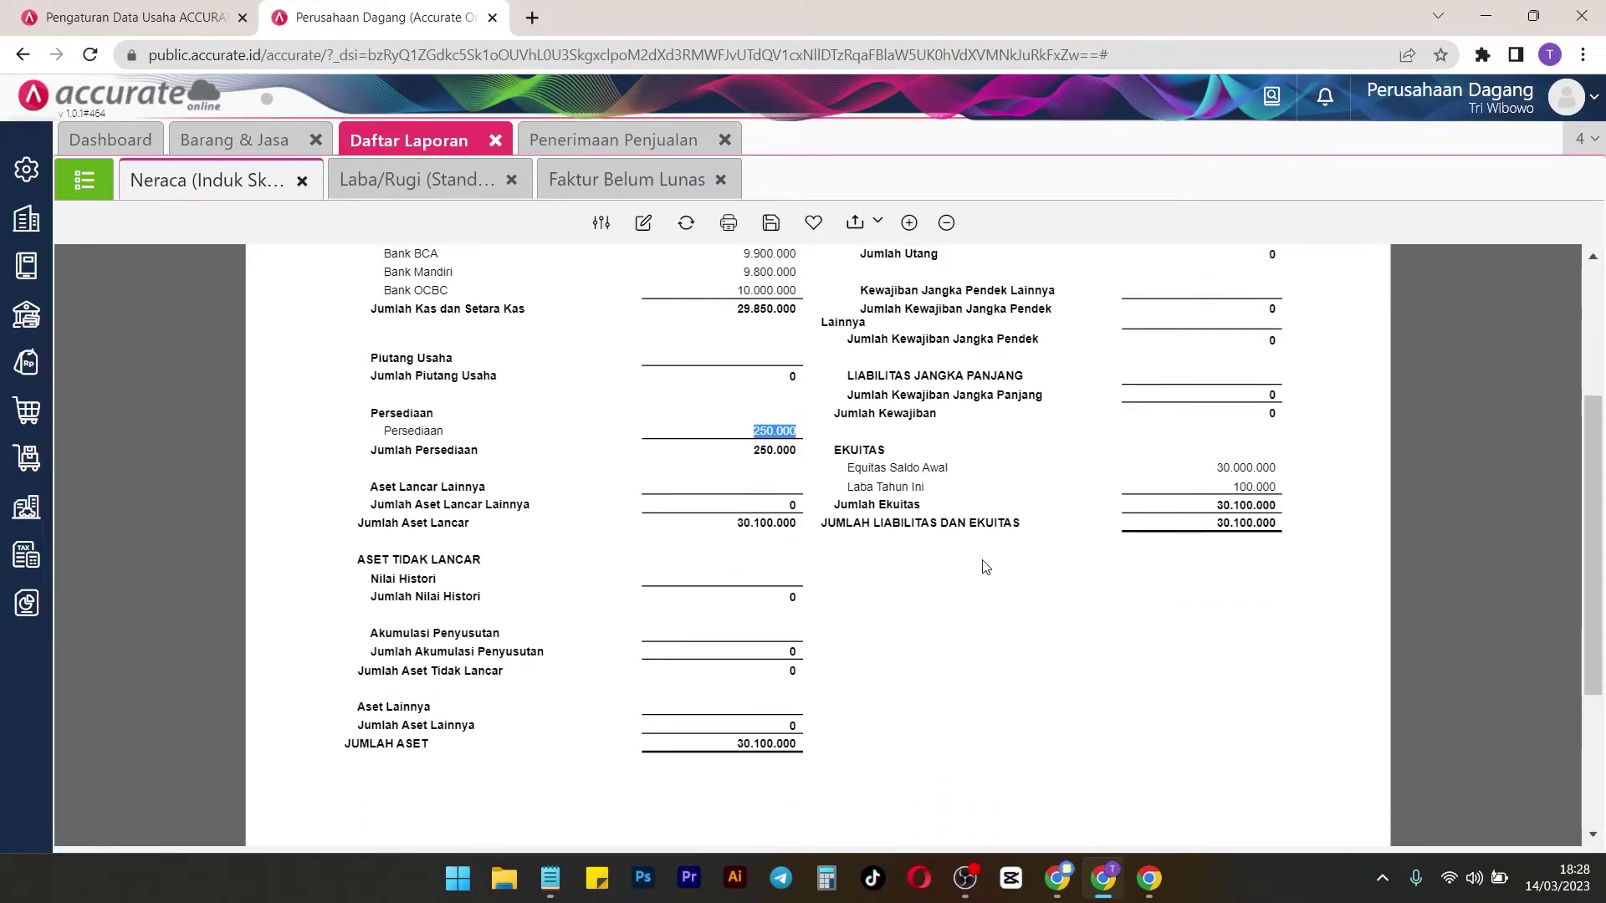
{"action": "left_click_drag", "start_coordinate": [717, 747], "coordinate": [822, 772]}
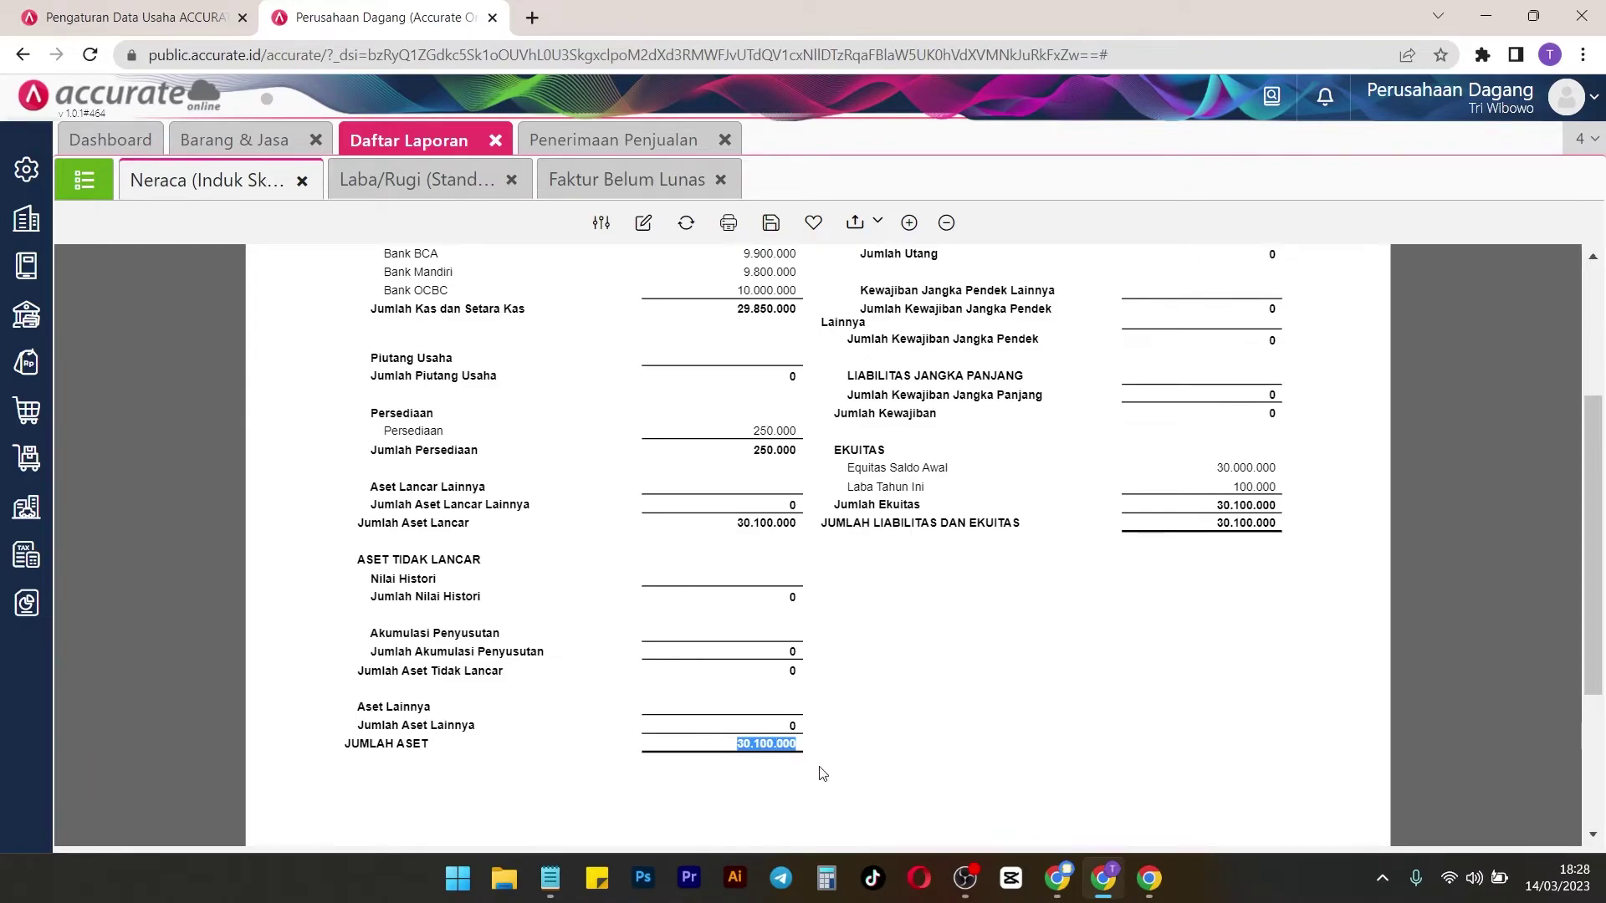
Refresh the Laba/Rugi (Standar) report and examine its Penjualan, Beban Pokok Penjualan, Laba Kotor and Laba Bersih amounts
{"action": "left_click", "coordinate": [419, 179]}
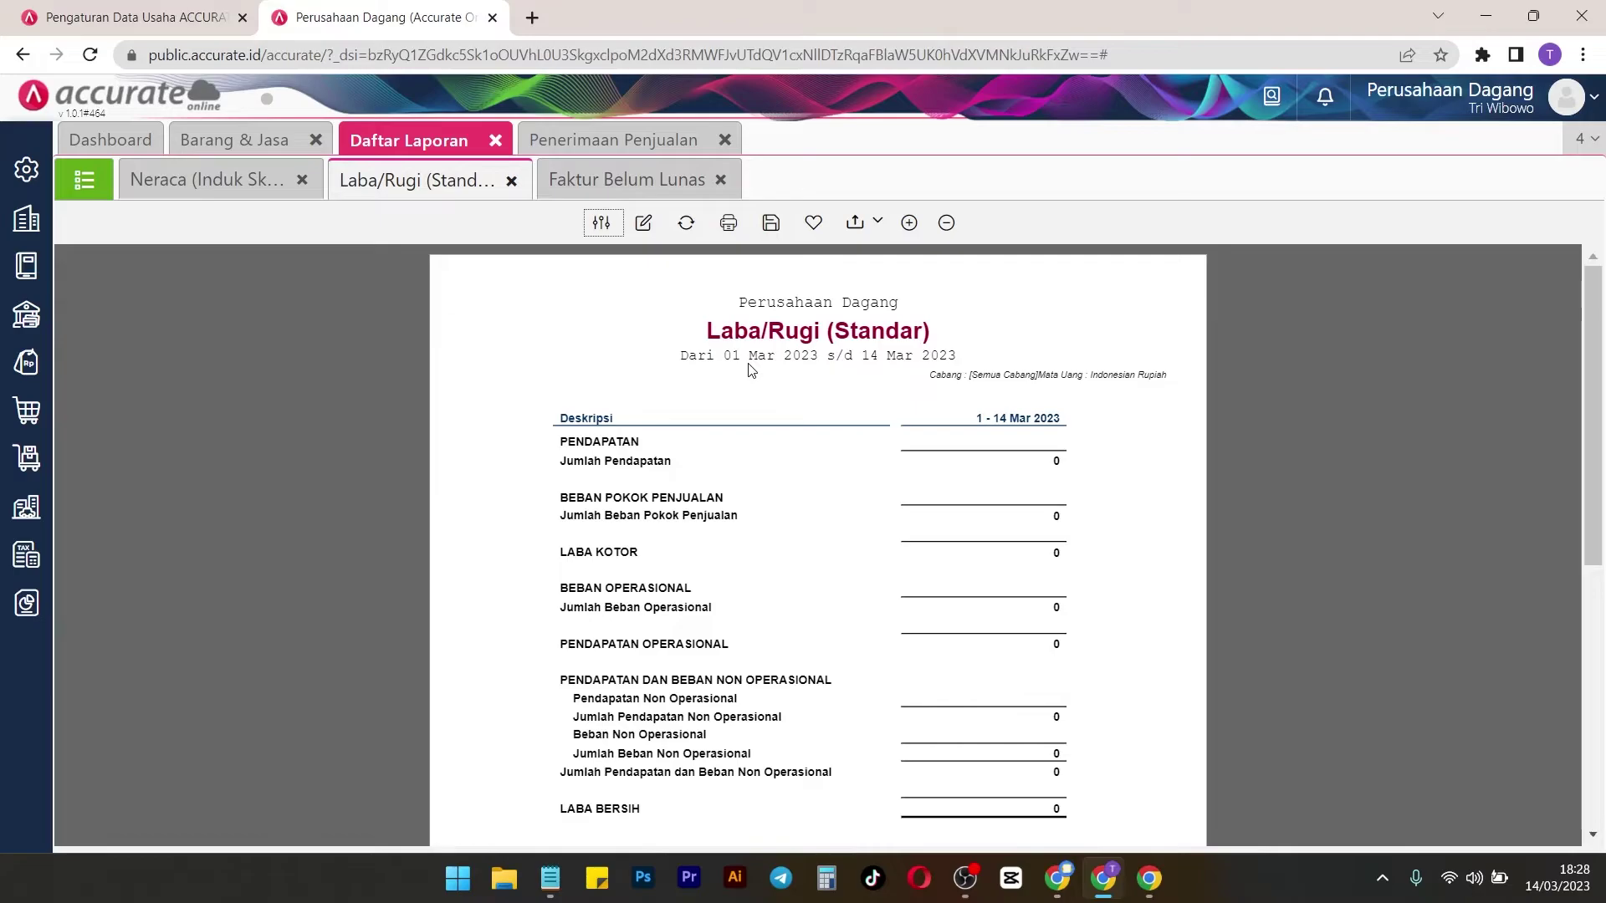
{"action": "left_click", "coordinate": [687, 226]}
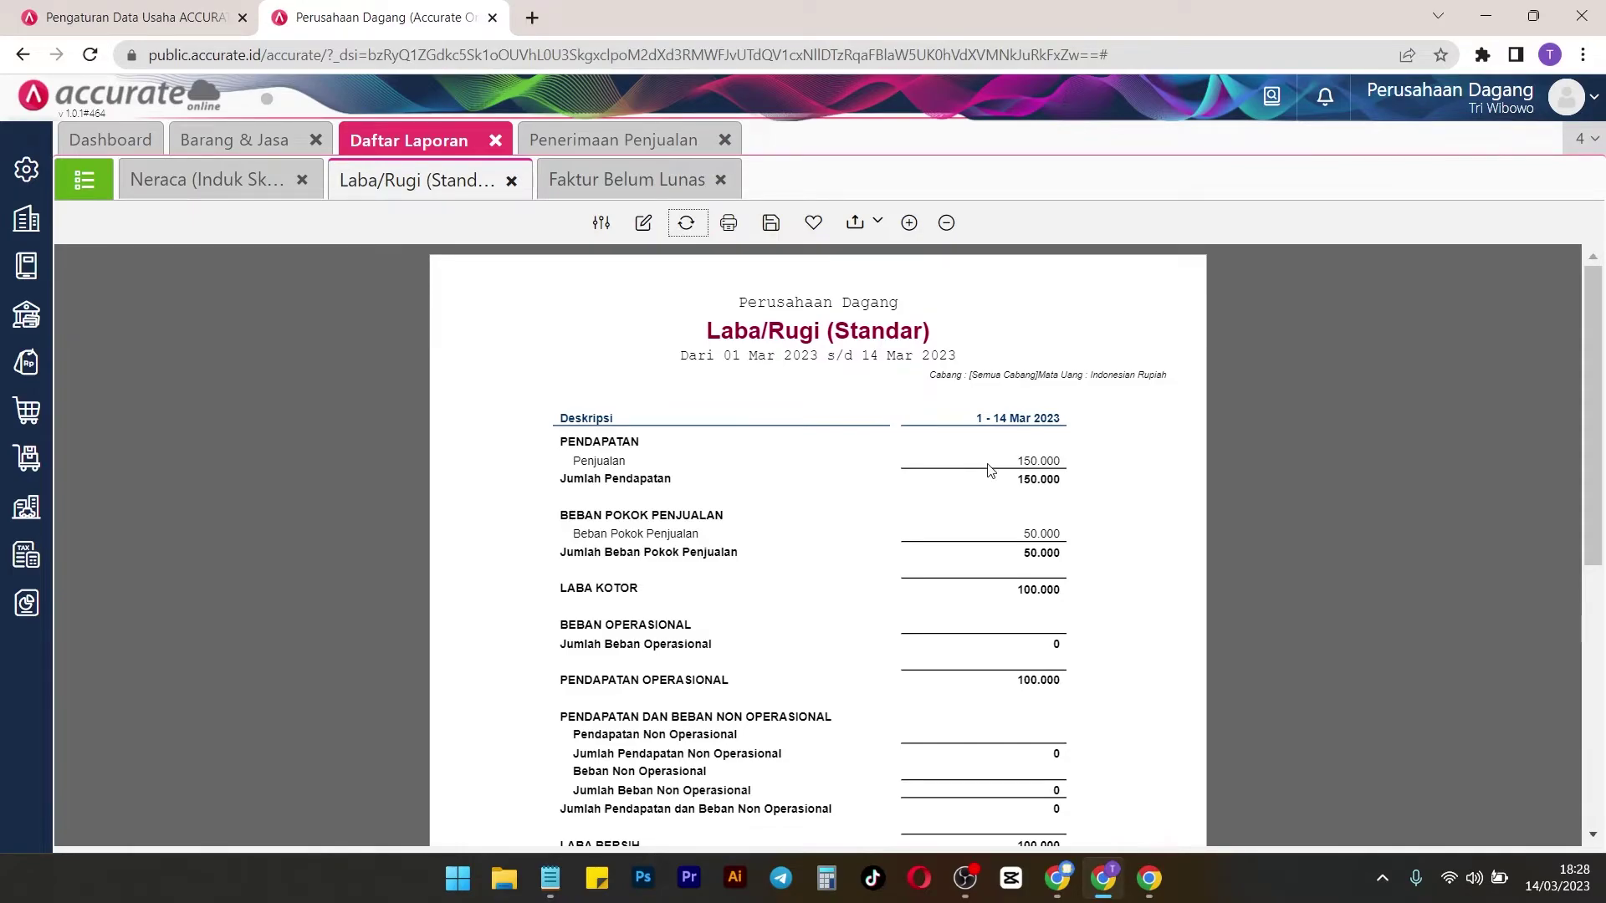
{"action": "left_click_drag", "start_coordinate": [1012, 460], "coordinate": [1111, 485]}
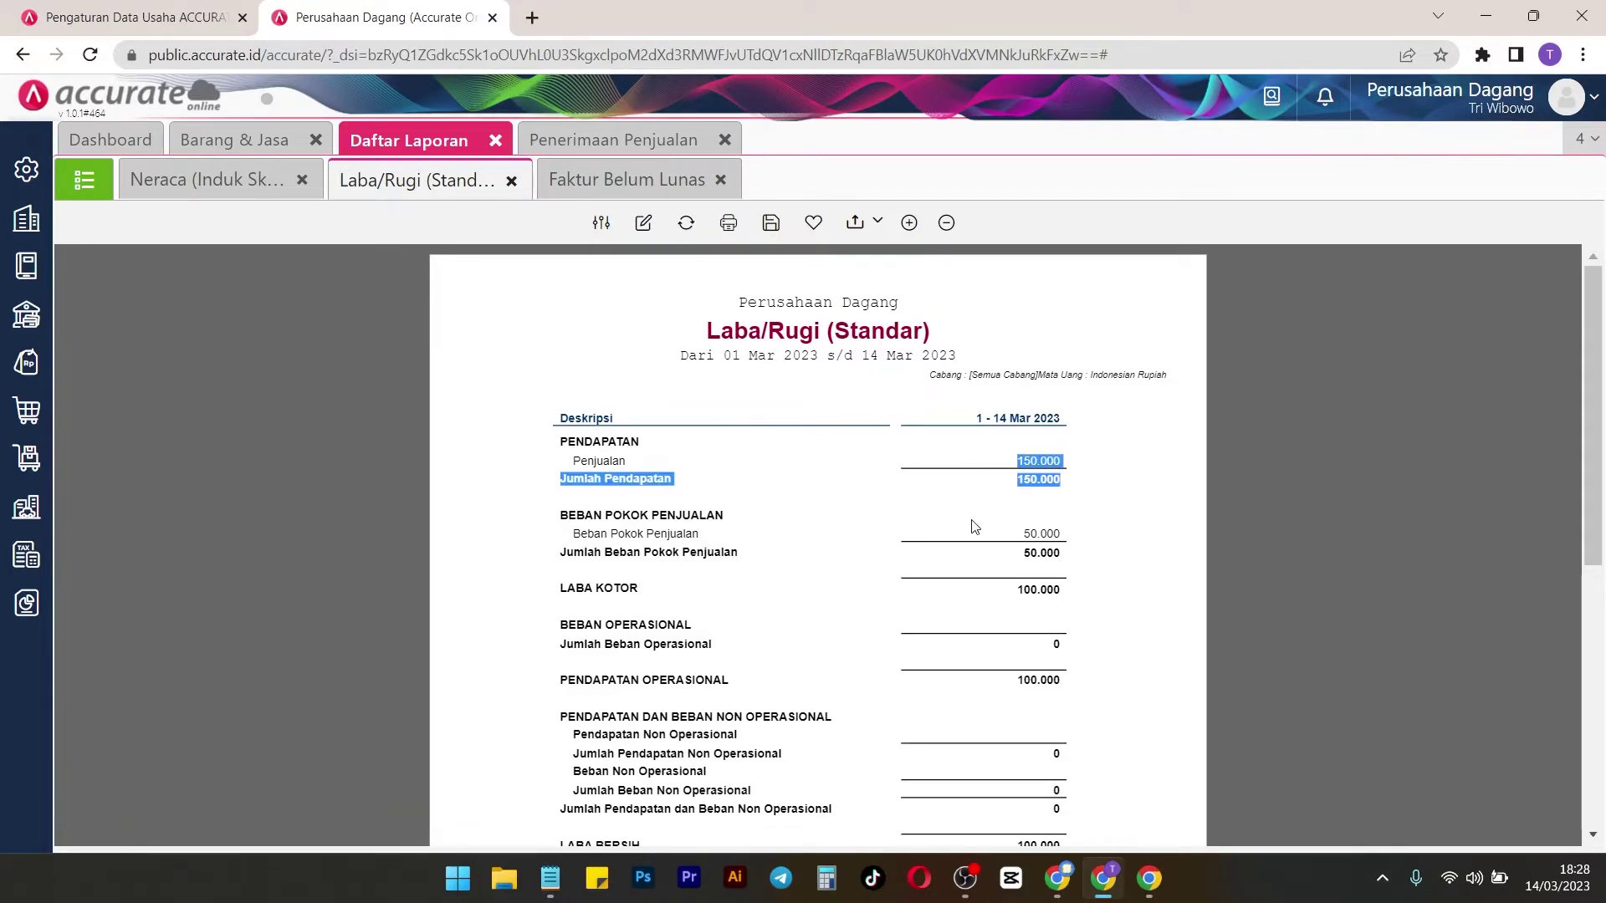
{"action": "left_click_drag", "start_coordinate": [1011, 534], "coordinate": [1096, 542]}
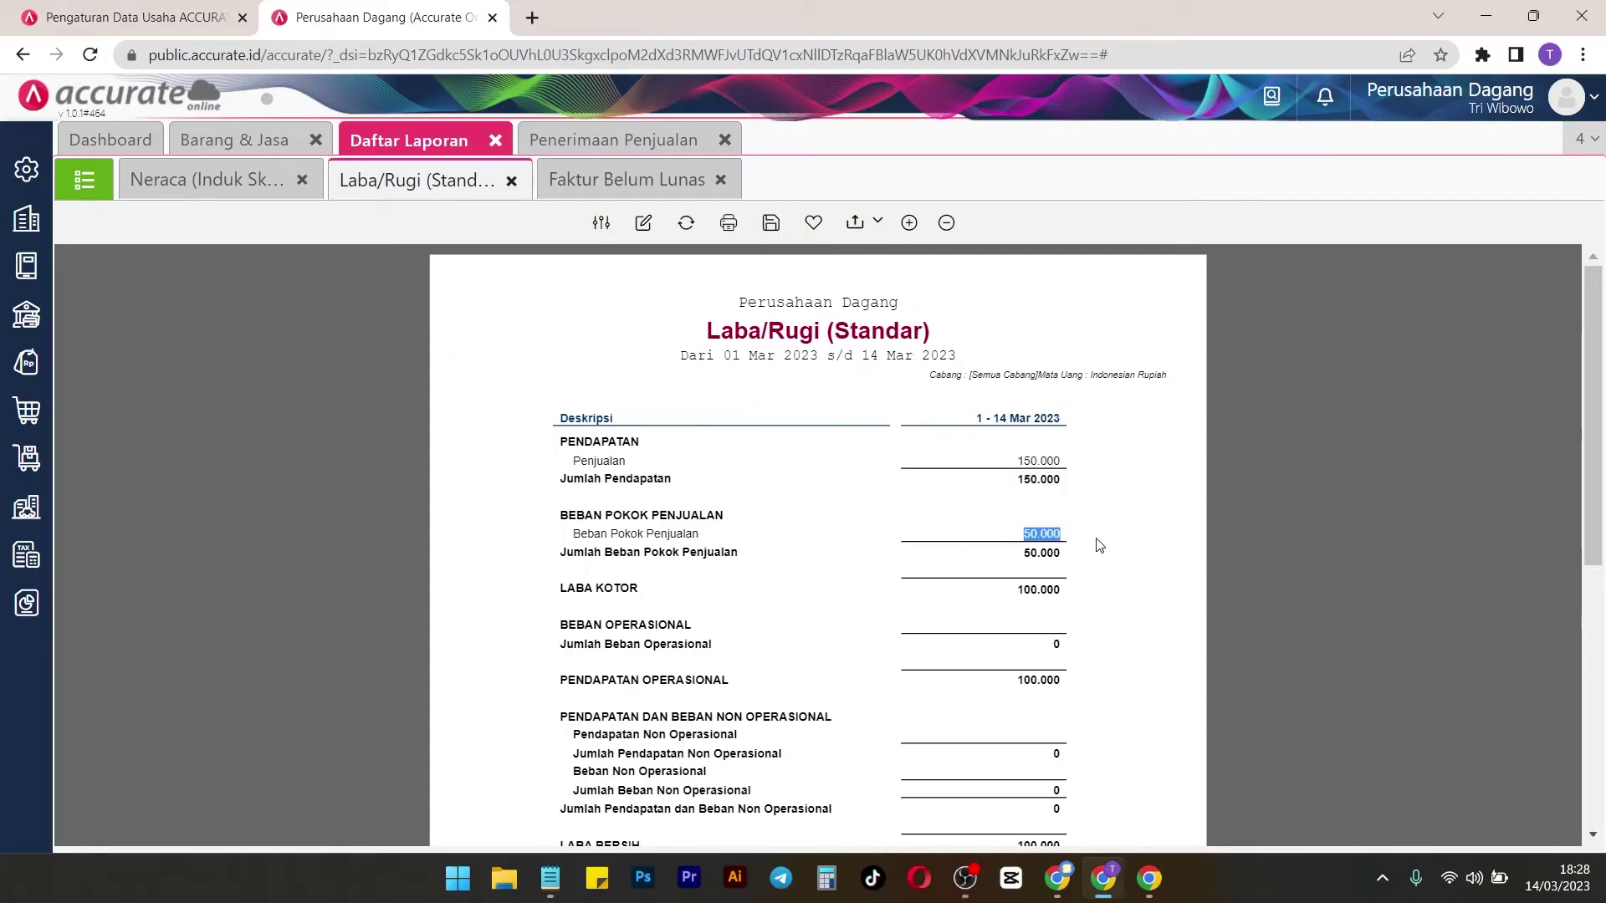
{"action": "left_click_drag", "start_coordinate": [999, 596], "coordinate": [1075, 608]}
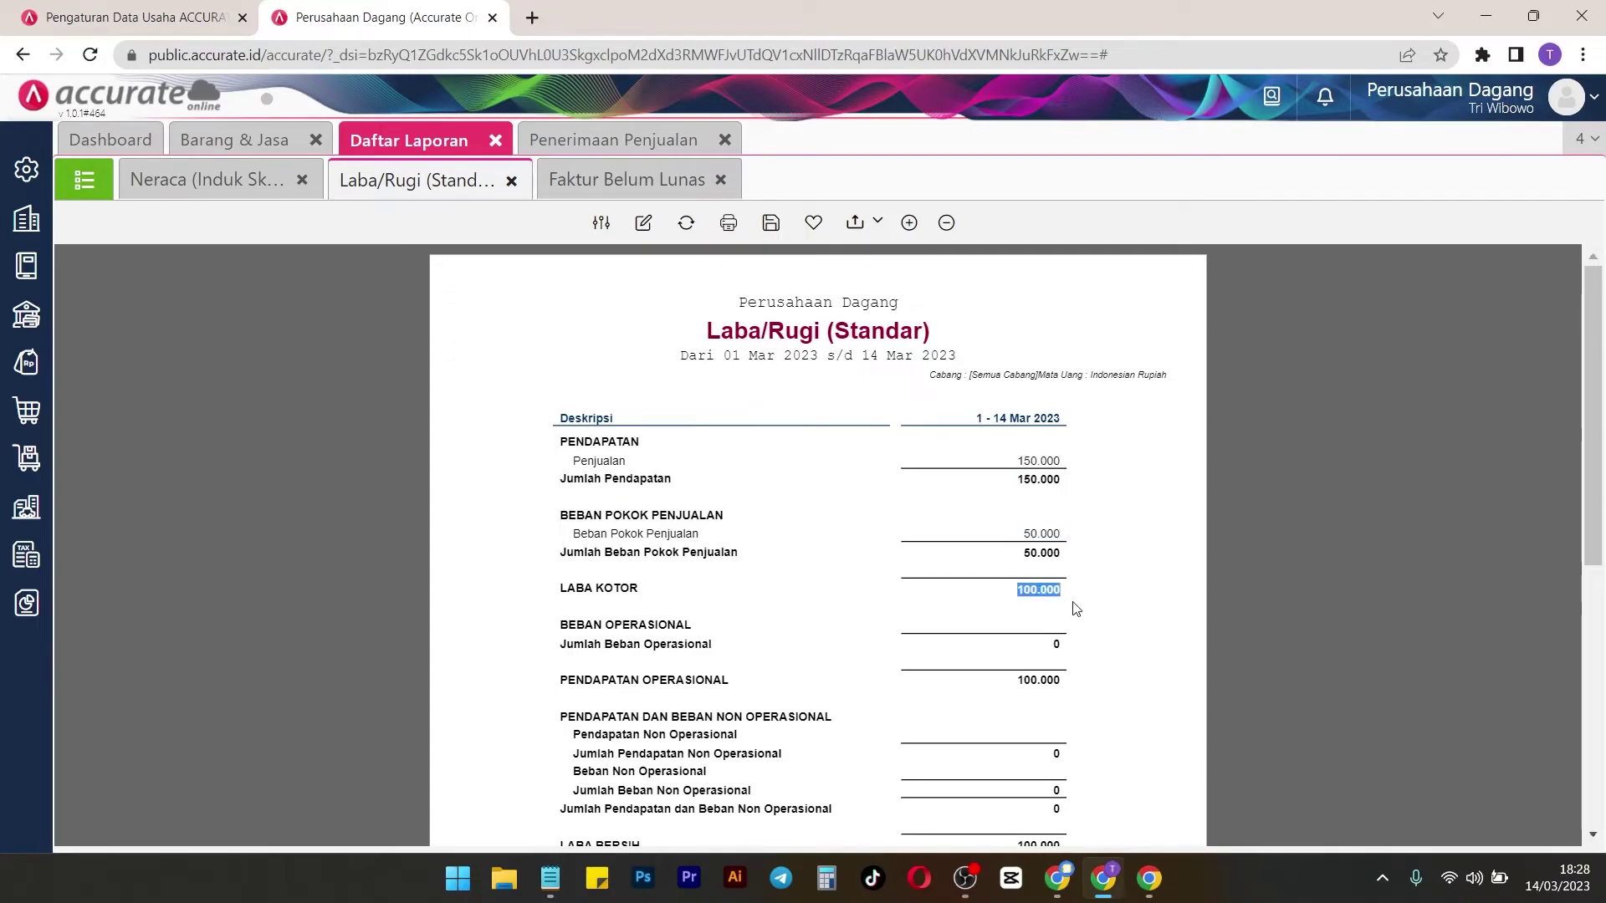
{"action": "scroll", "coordinate": [1117, 615], "scroll_direction": "down", "scroll_amount": 2}
{"action": "scroll", "coordinate": [1101, 602], "scroll_direction": "up", "scroll_amount": 2}
{"action": "scroll", "coordinate": [726, 660], "scroll_direction": "down", "scroll_amount": 3}
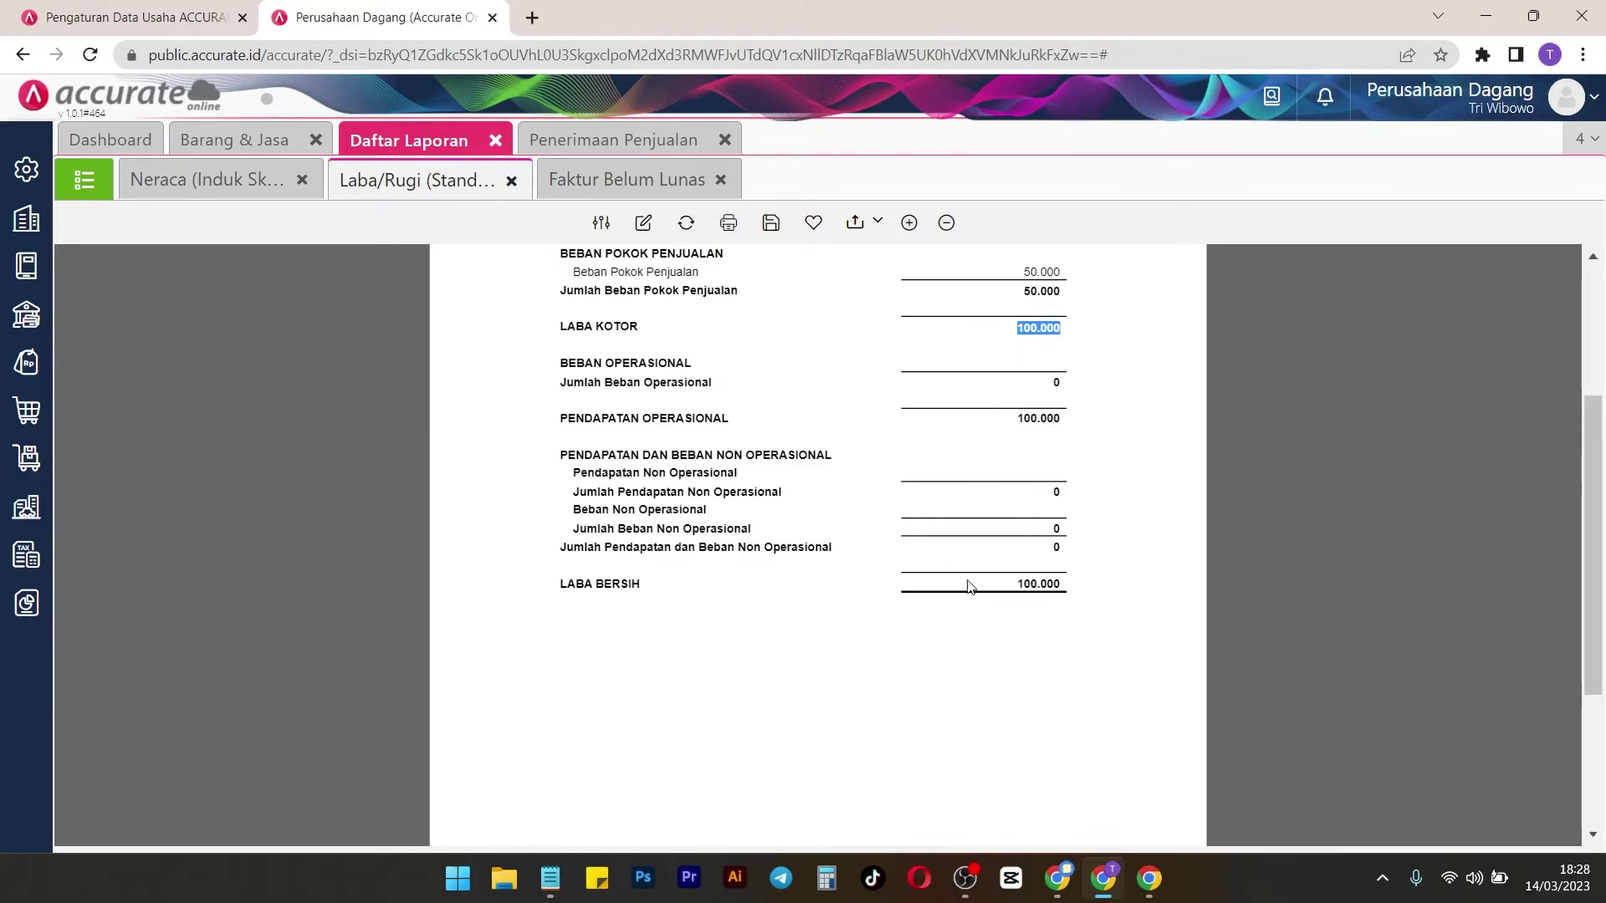
{"action": "scroll", "coordinate": [953, 471], "scroll_direction": "up", "scroll_amount": 2}
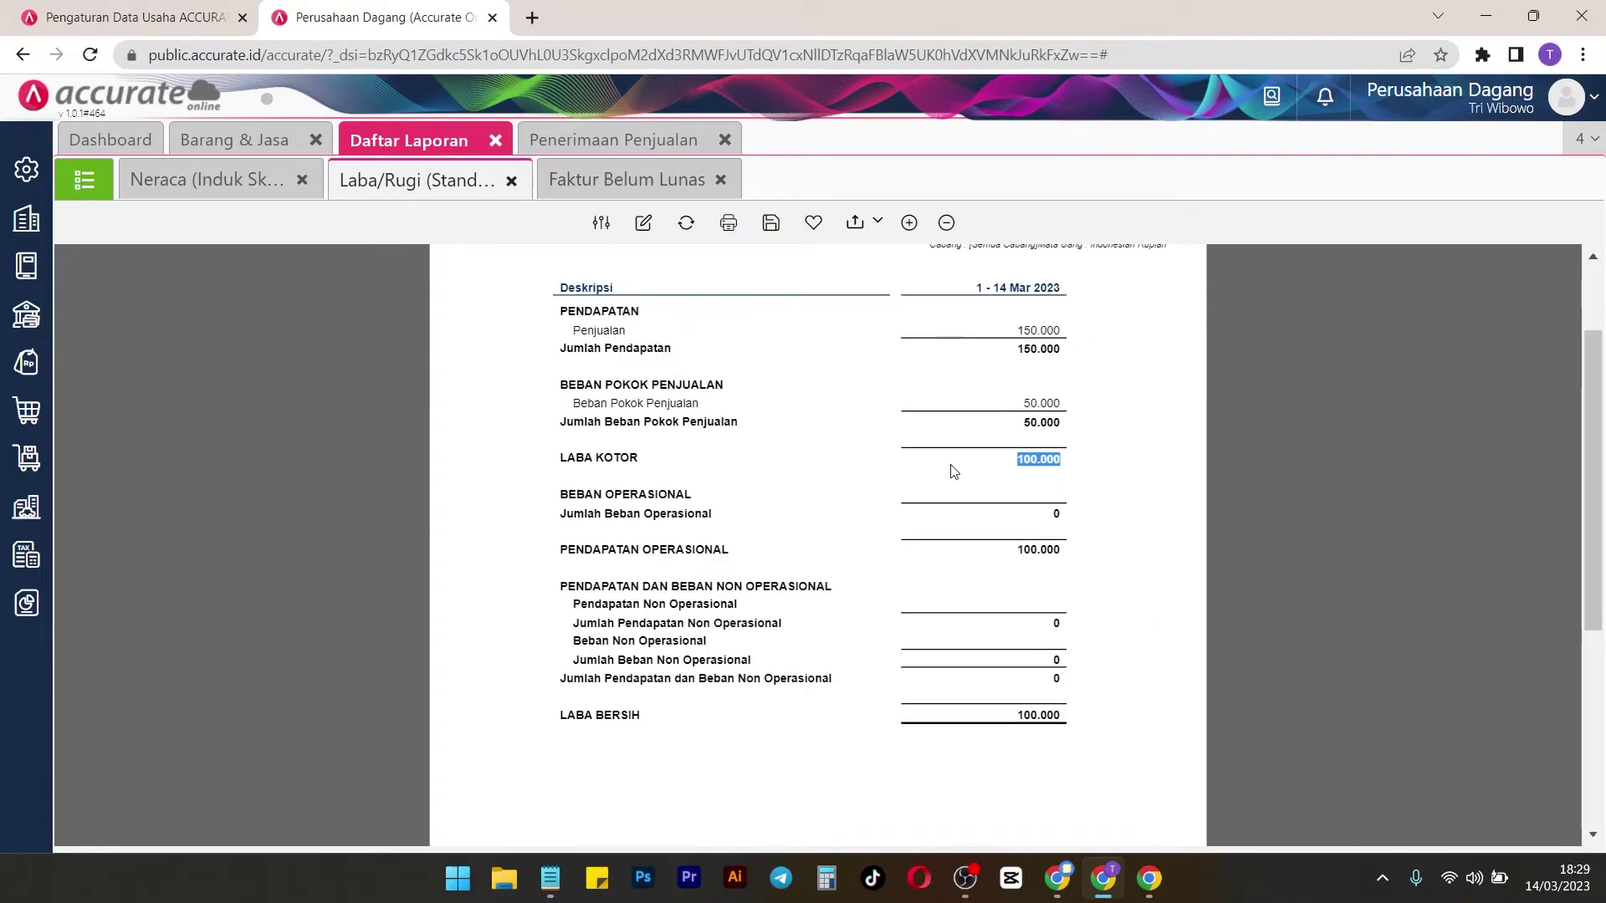
{"action": "scroll", "coordinate": [656, 402], "scroll_direction": "up", "scroll_amount": 2}
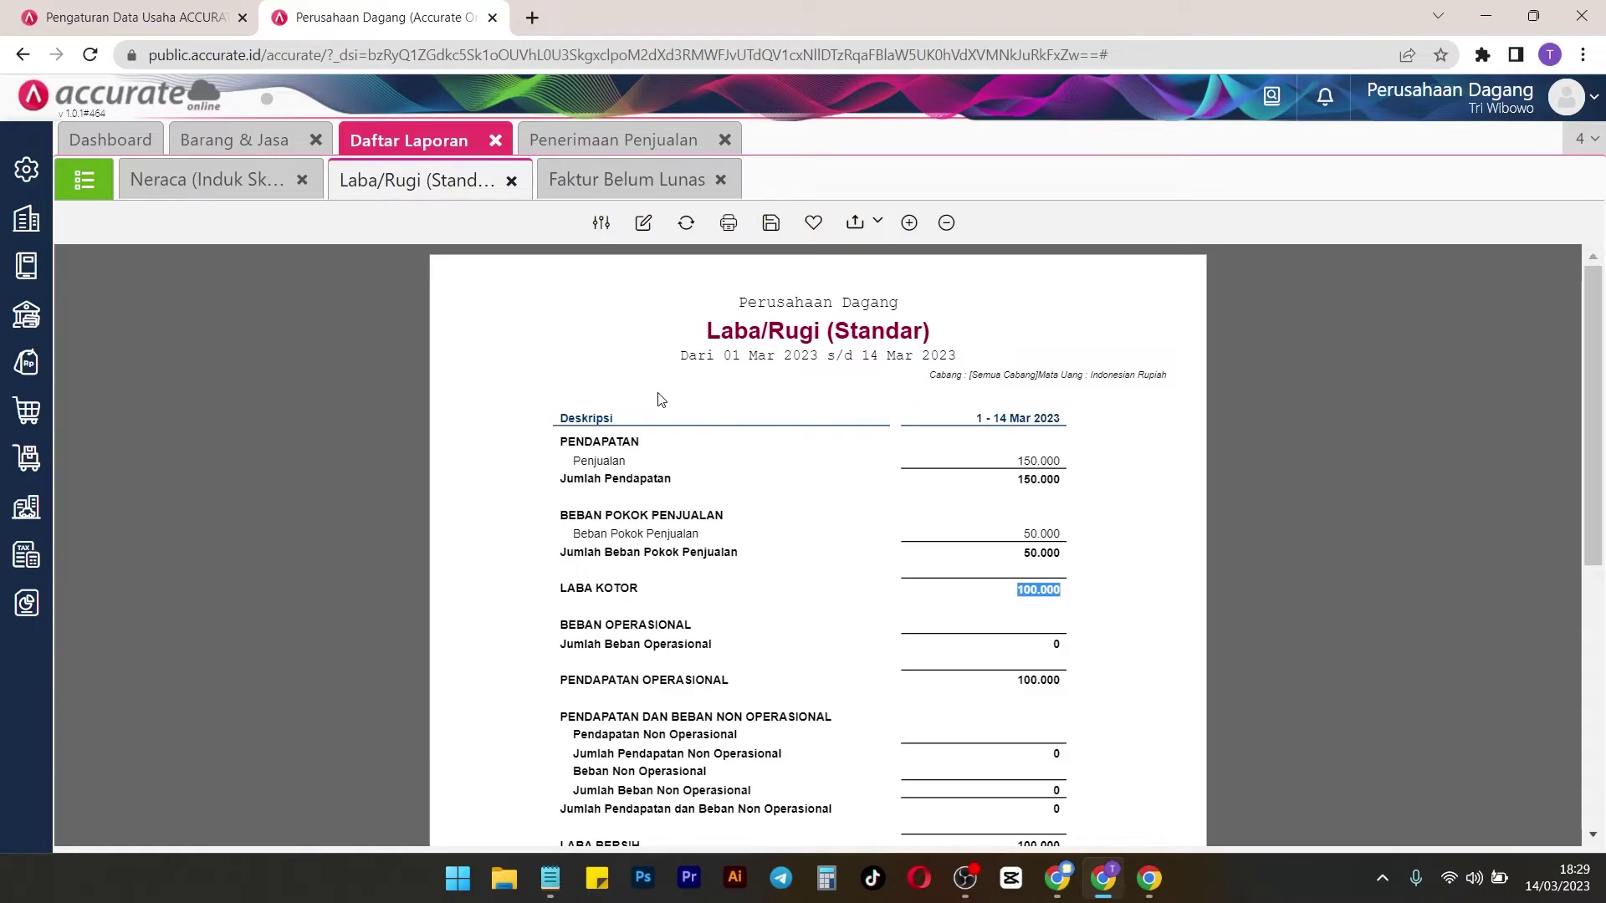
Close the Penerimaan Penjualan form and the Faktur Belum Lunas report
{"action": "left_click", "coordinate": [727, 143]}
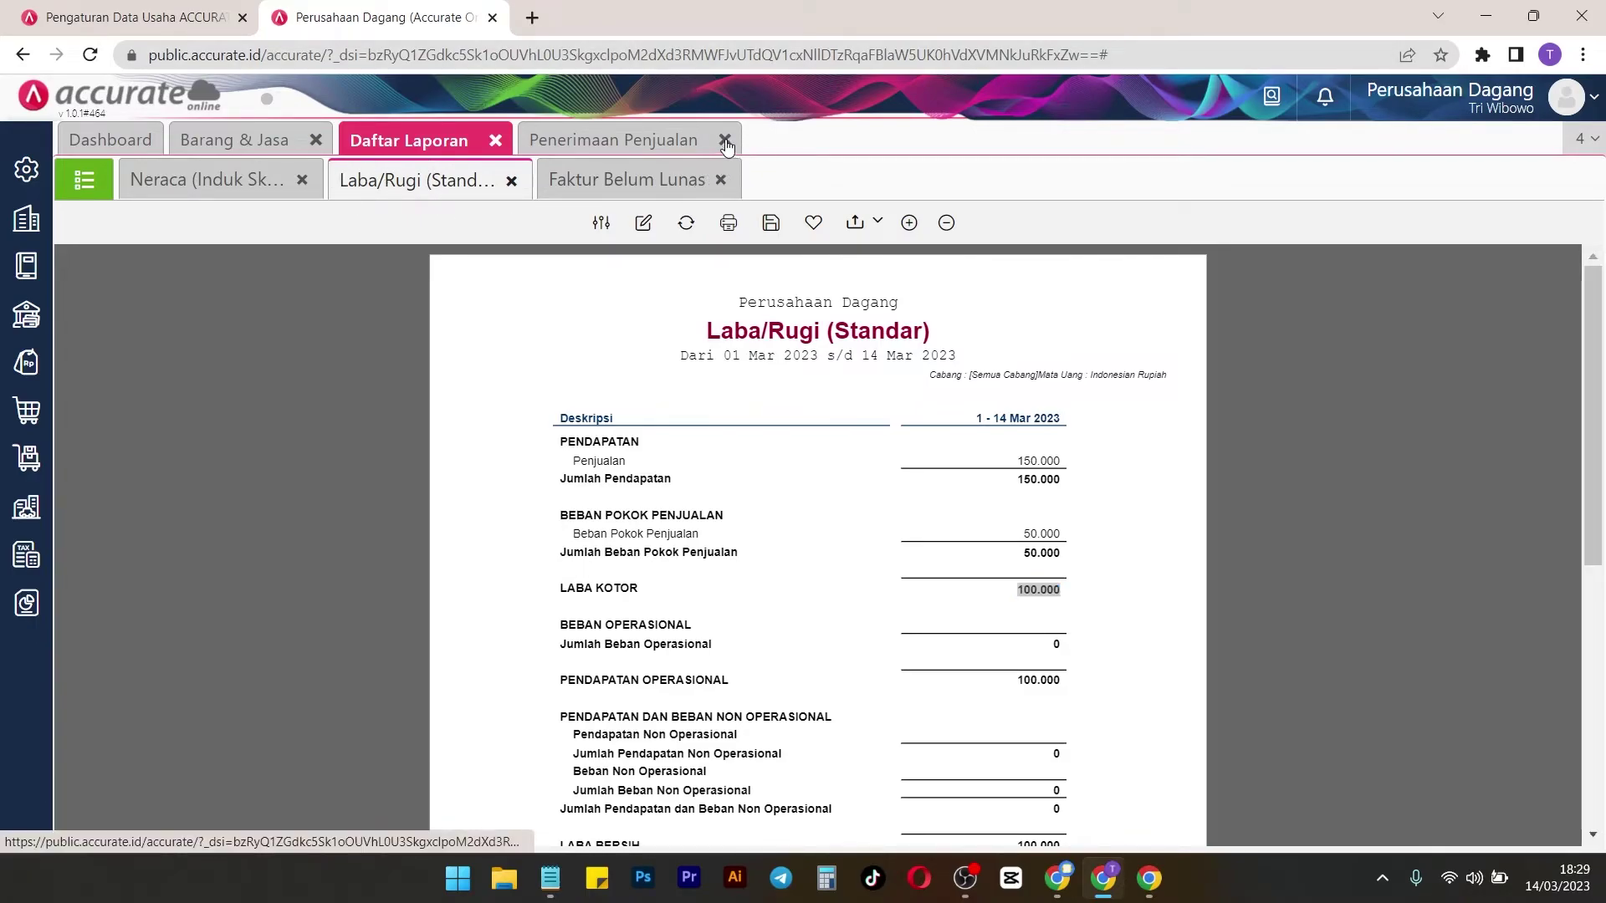
{"action": "left_click", "coordinate": [635, 180]}
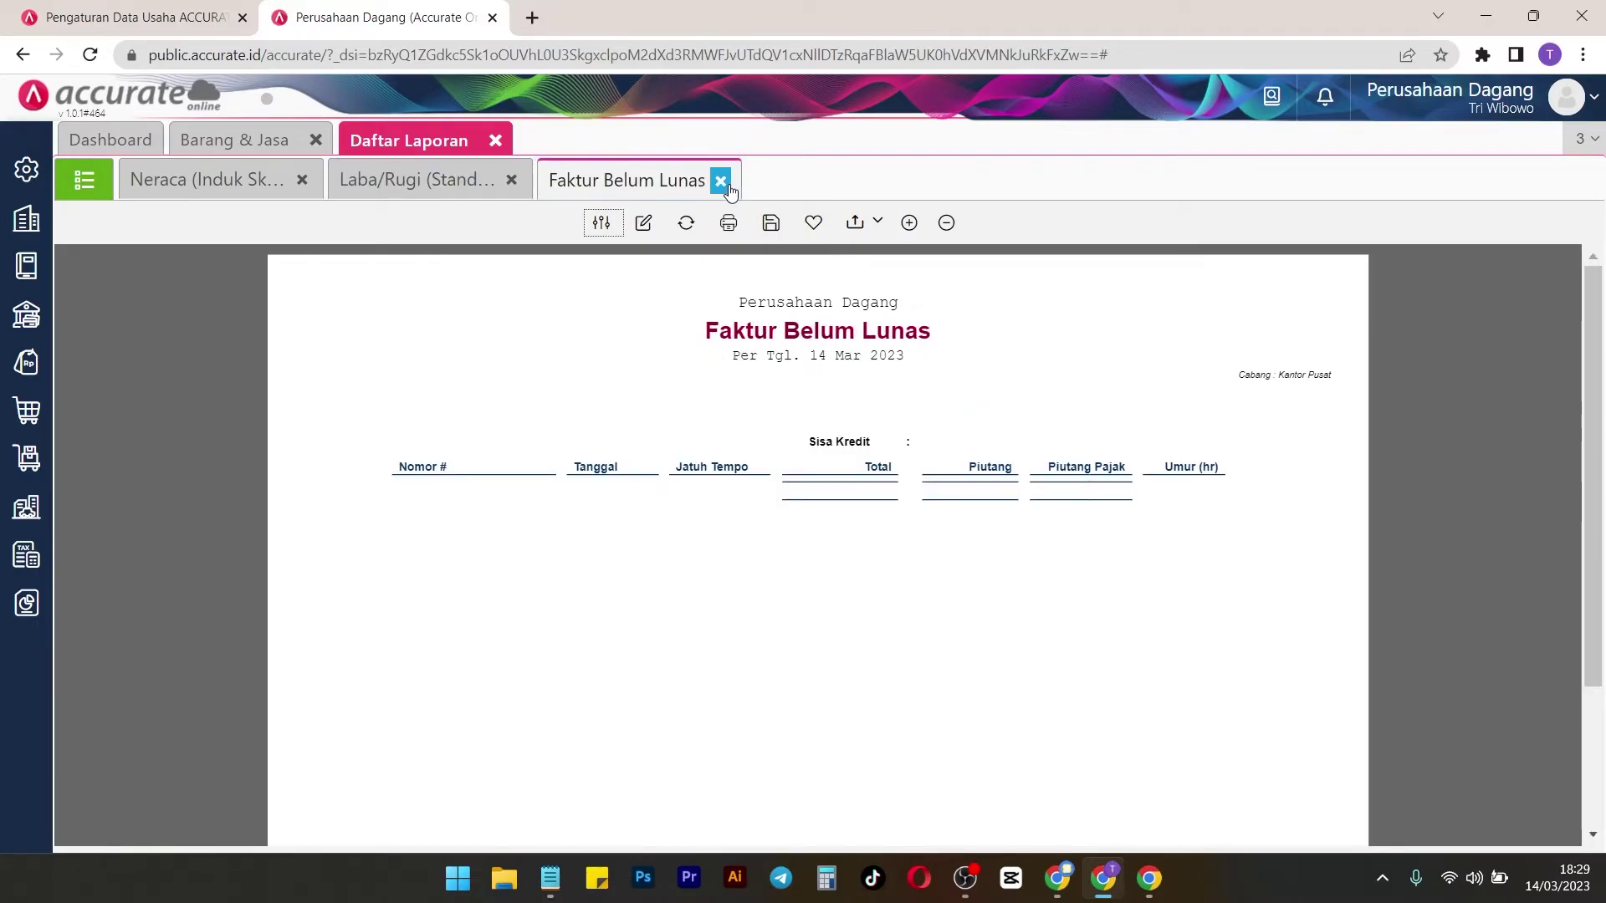
{"action": "left_click", "coordinate": [720, 179]}
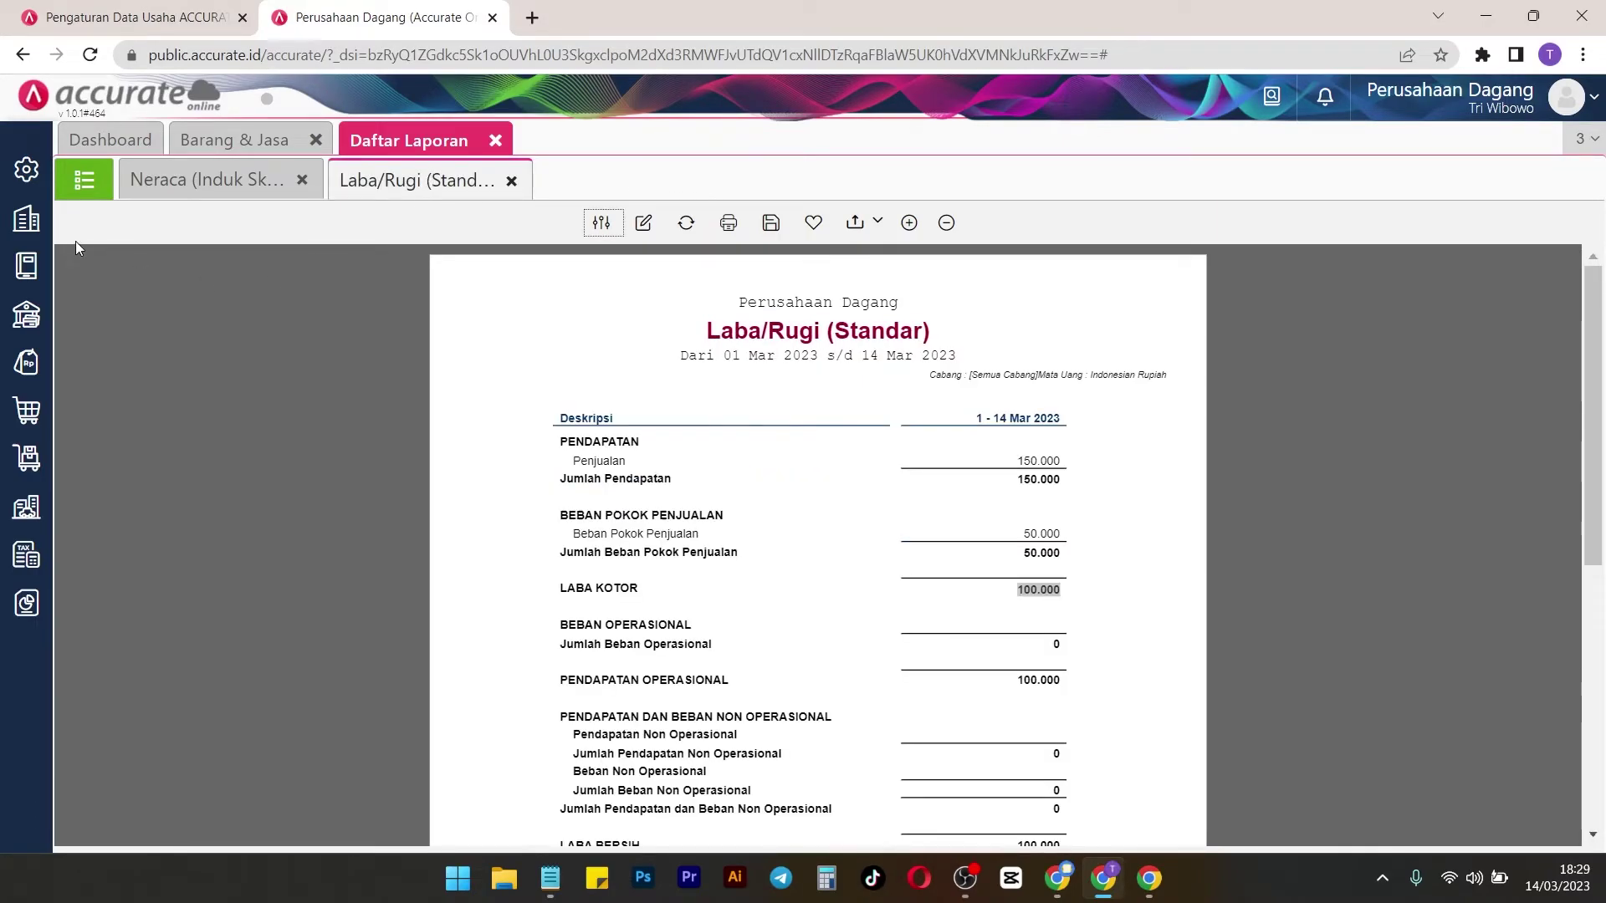
Start a new Kas & Bank Pembayaran entry with Bank BCA as the paying account
{"action": "left_click", "coordinate": [33, 318]}
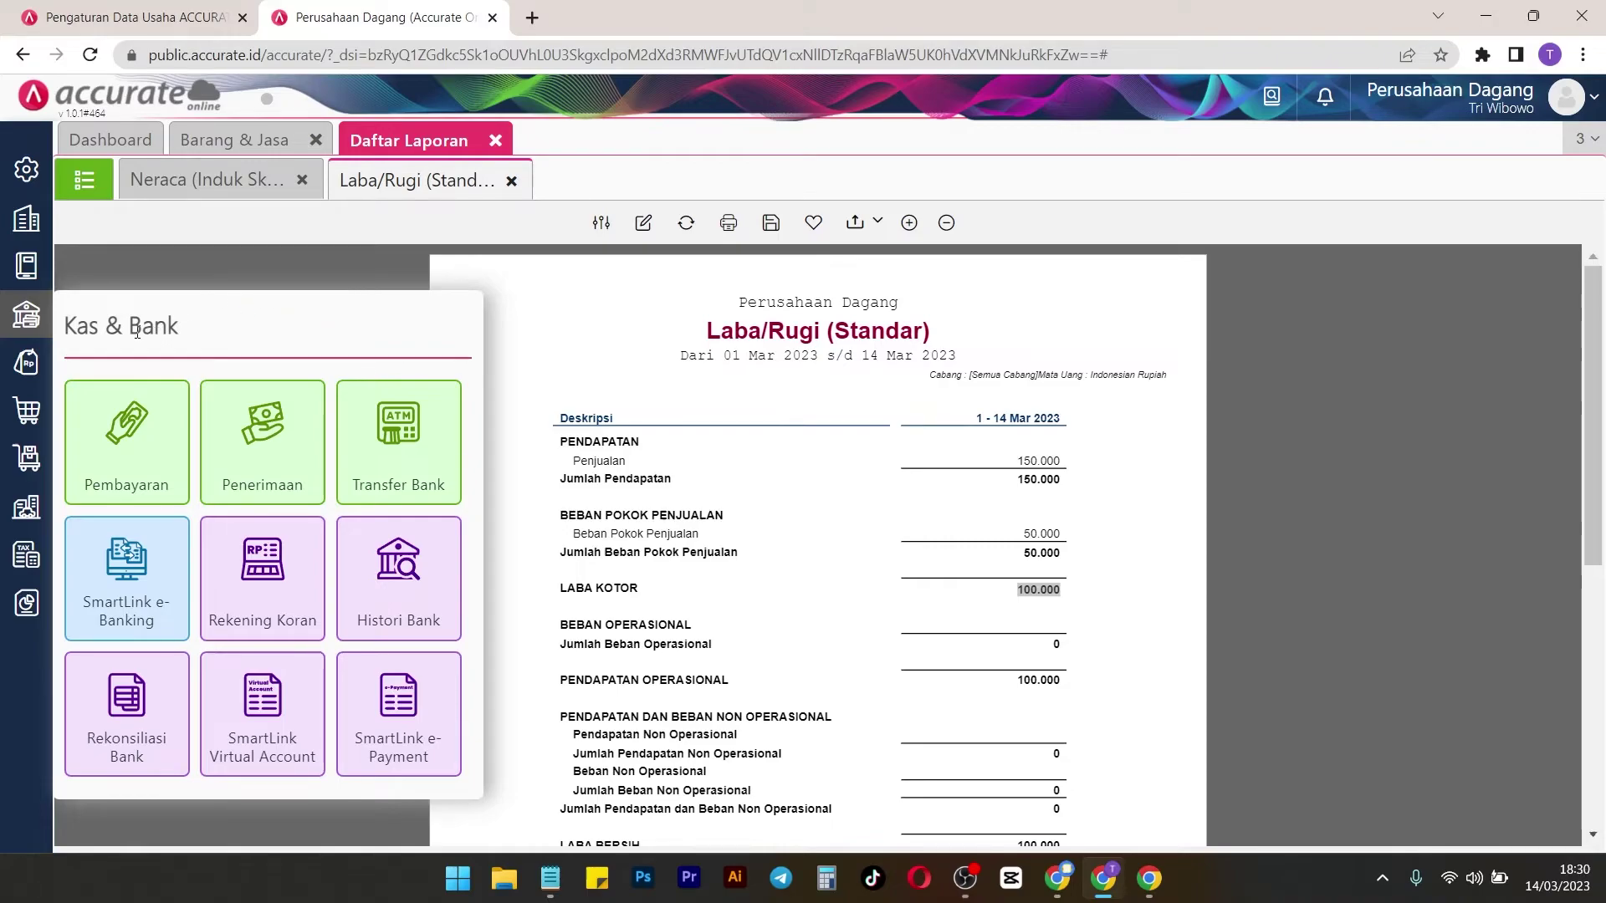
{"action": "left_click", "coordinate": [141, 462]}
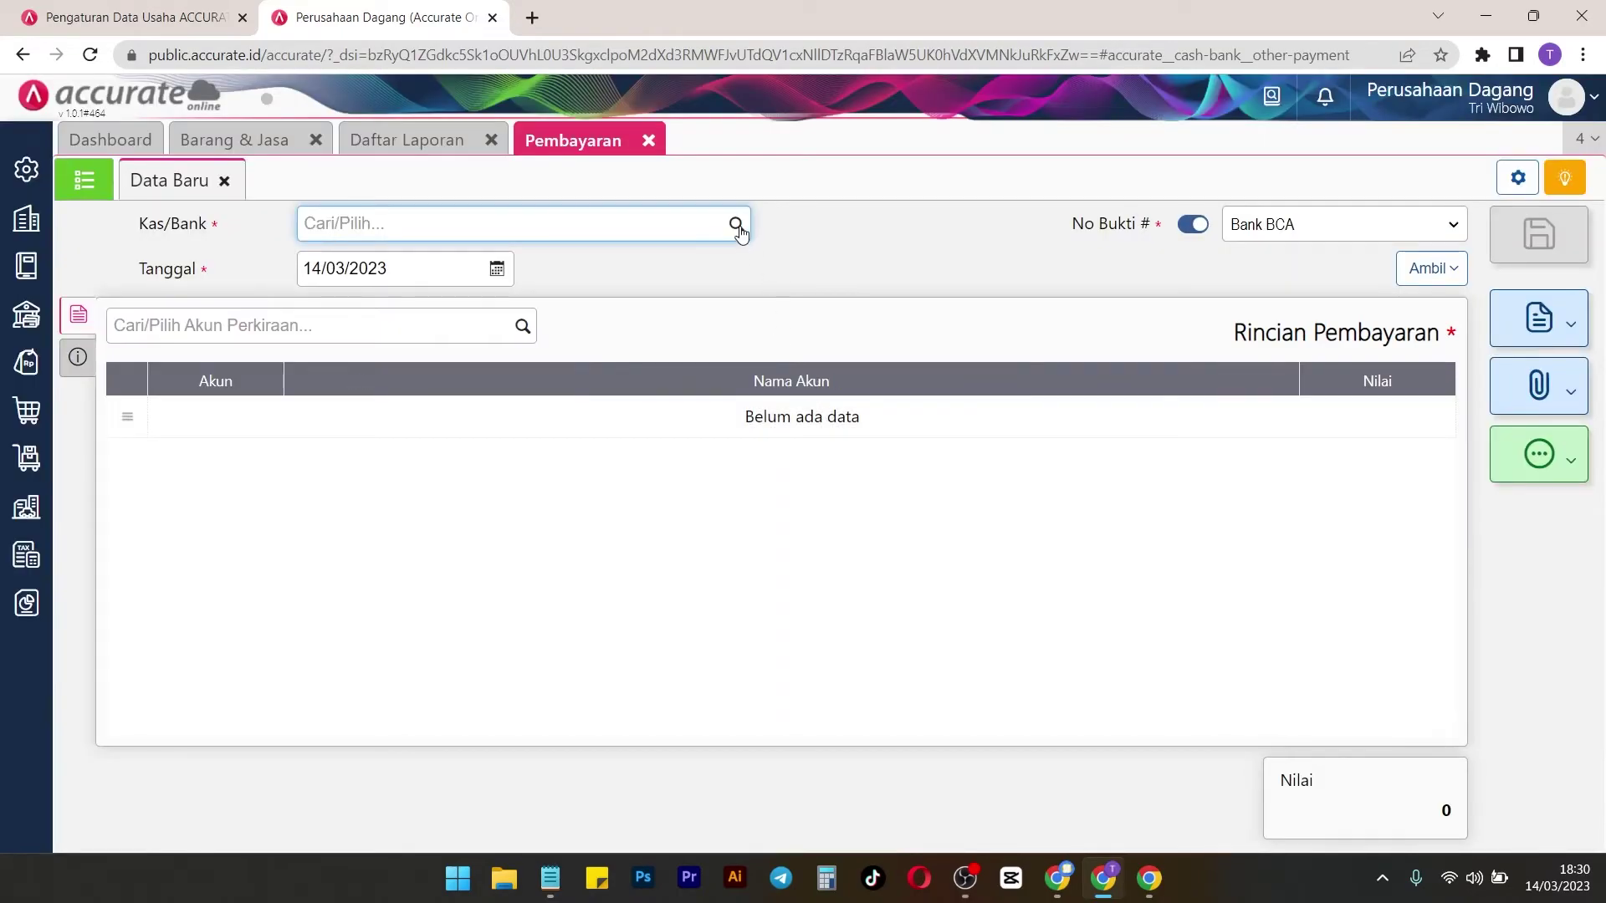
{"action": "left_click", "coordinate": [736, 224]}
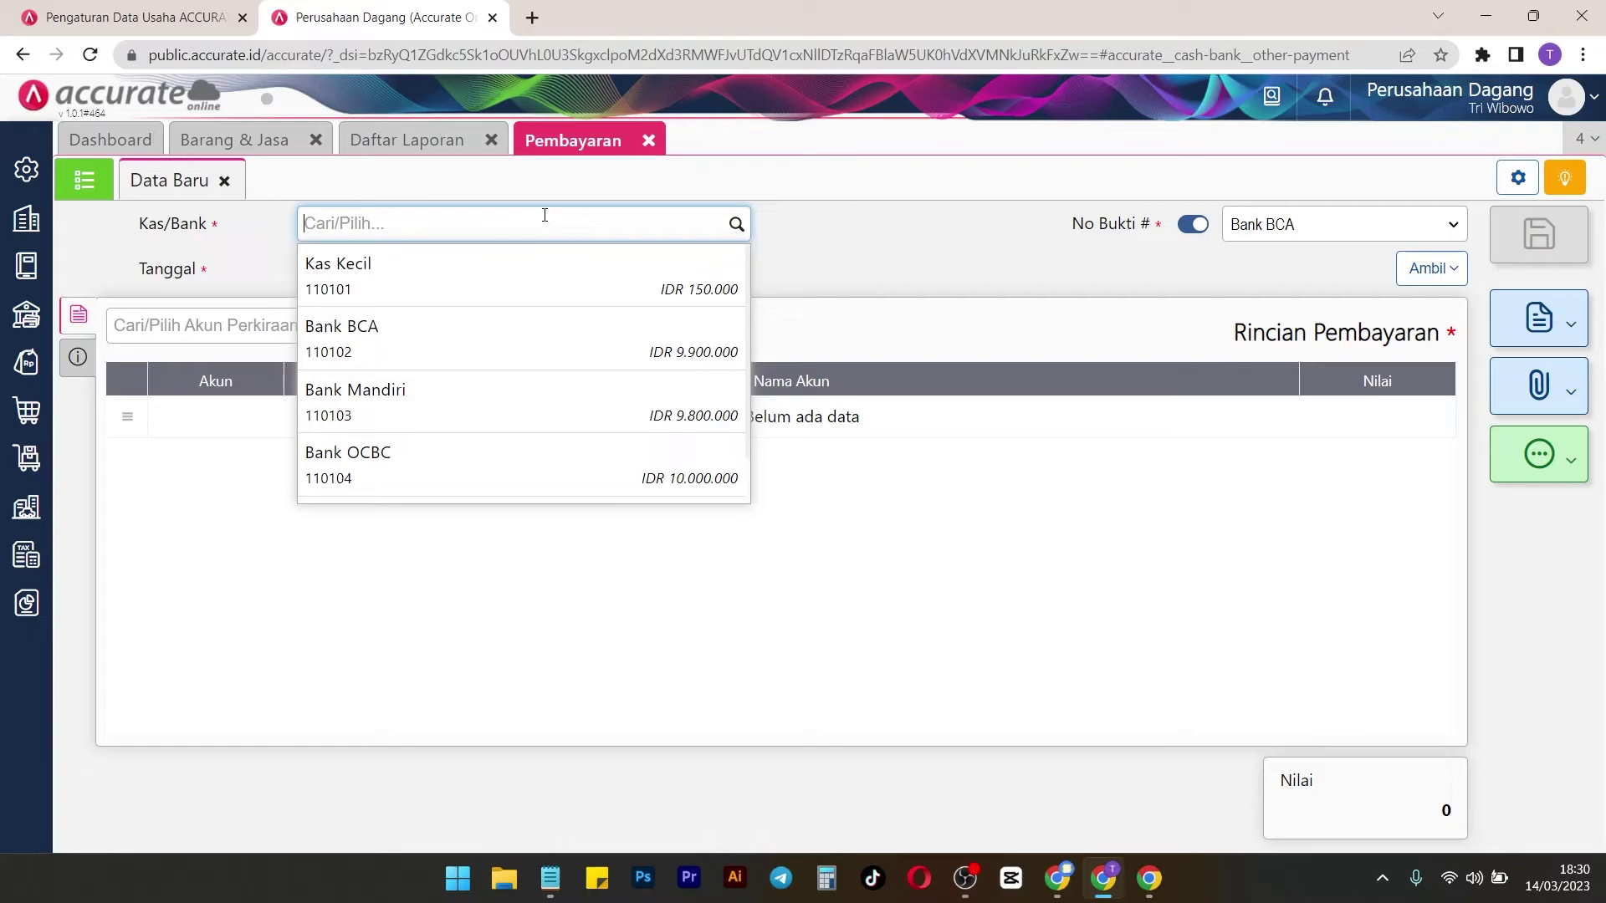
{"action": "left_click", "coordinate": [427, 343]}
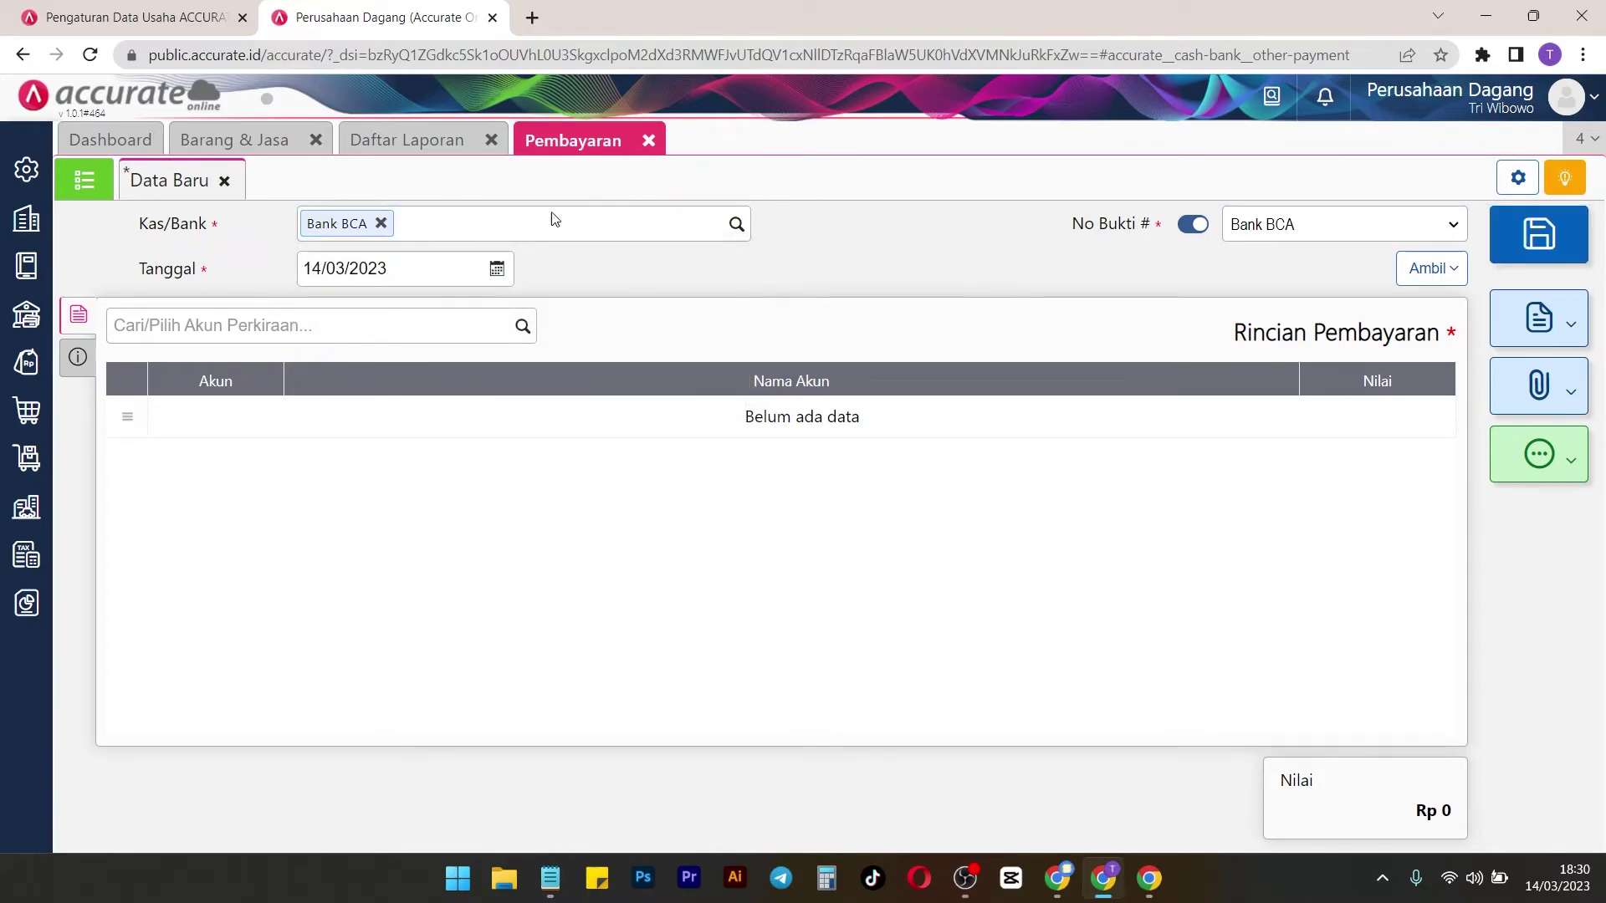
Add a Beban Listrik line of Rp 1.000.000 to the payment details and save the payment
{"action": "left_click", "coordinate": [519, 323]}
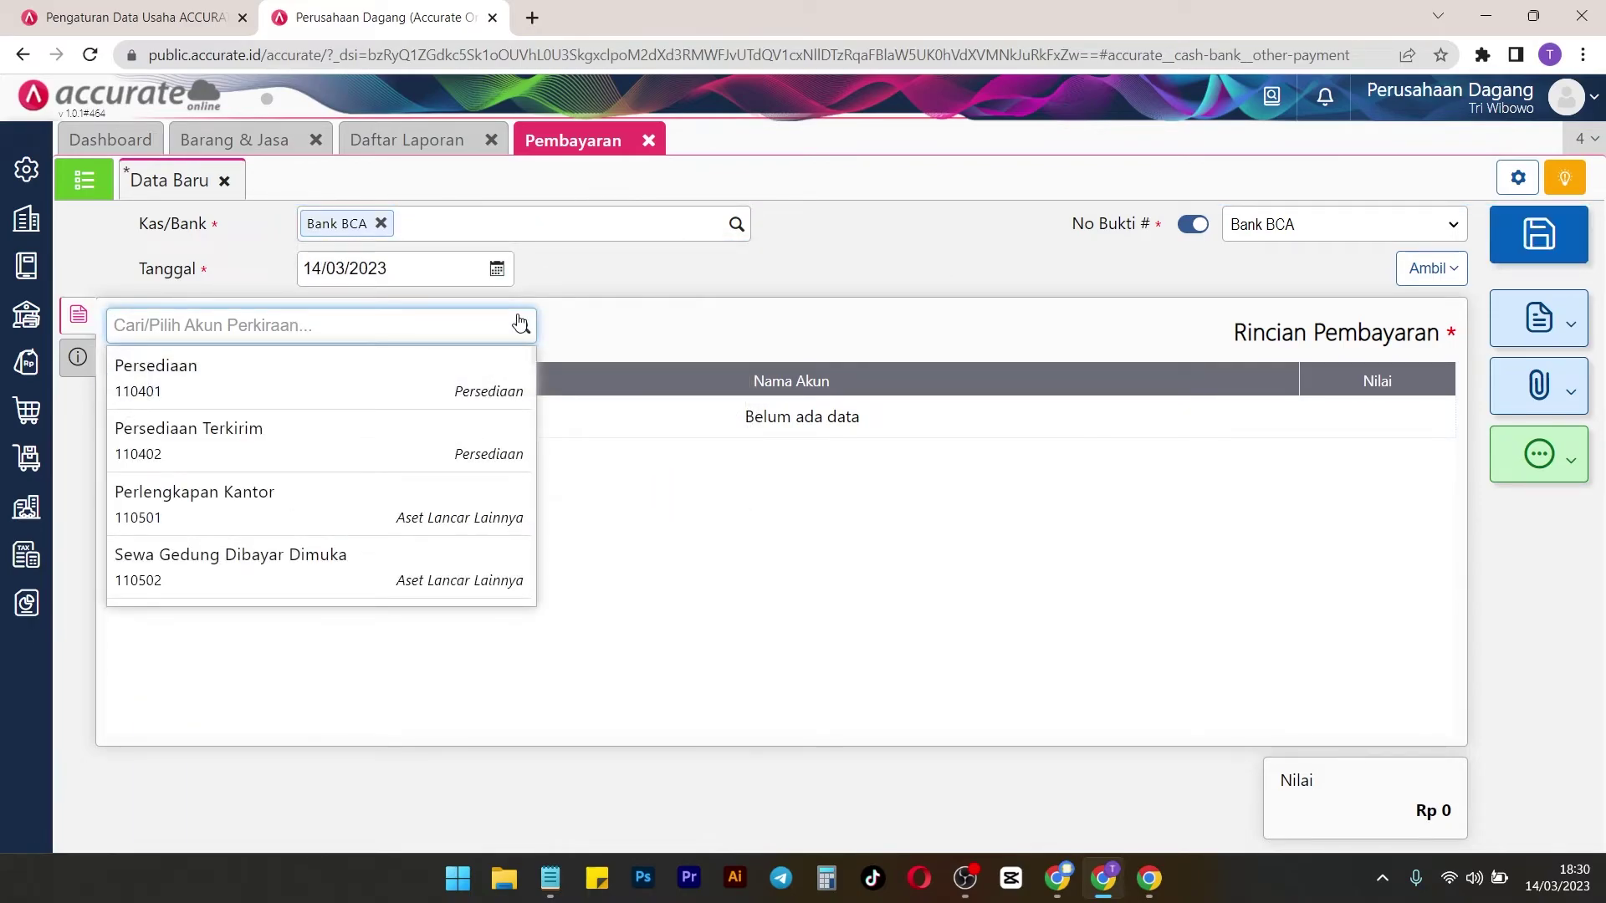
{"action": "type", "text": "listri"}
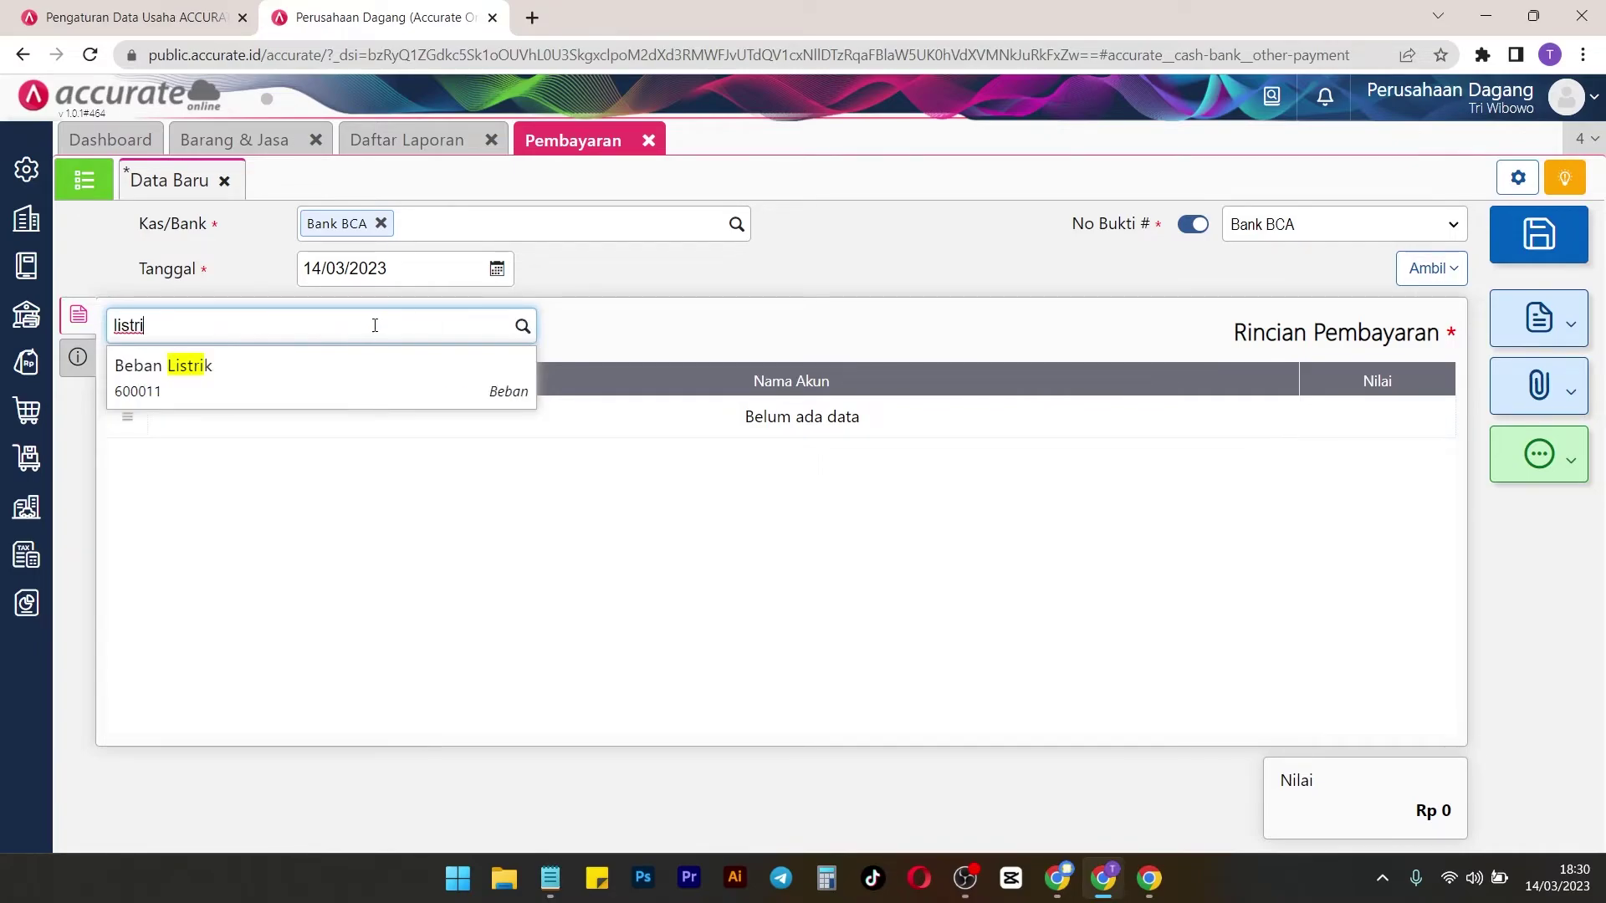
{"action": "left_click", "coordinate": [362, 368]}
{"action": "left_click", "coordinate": [891, 458]}
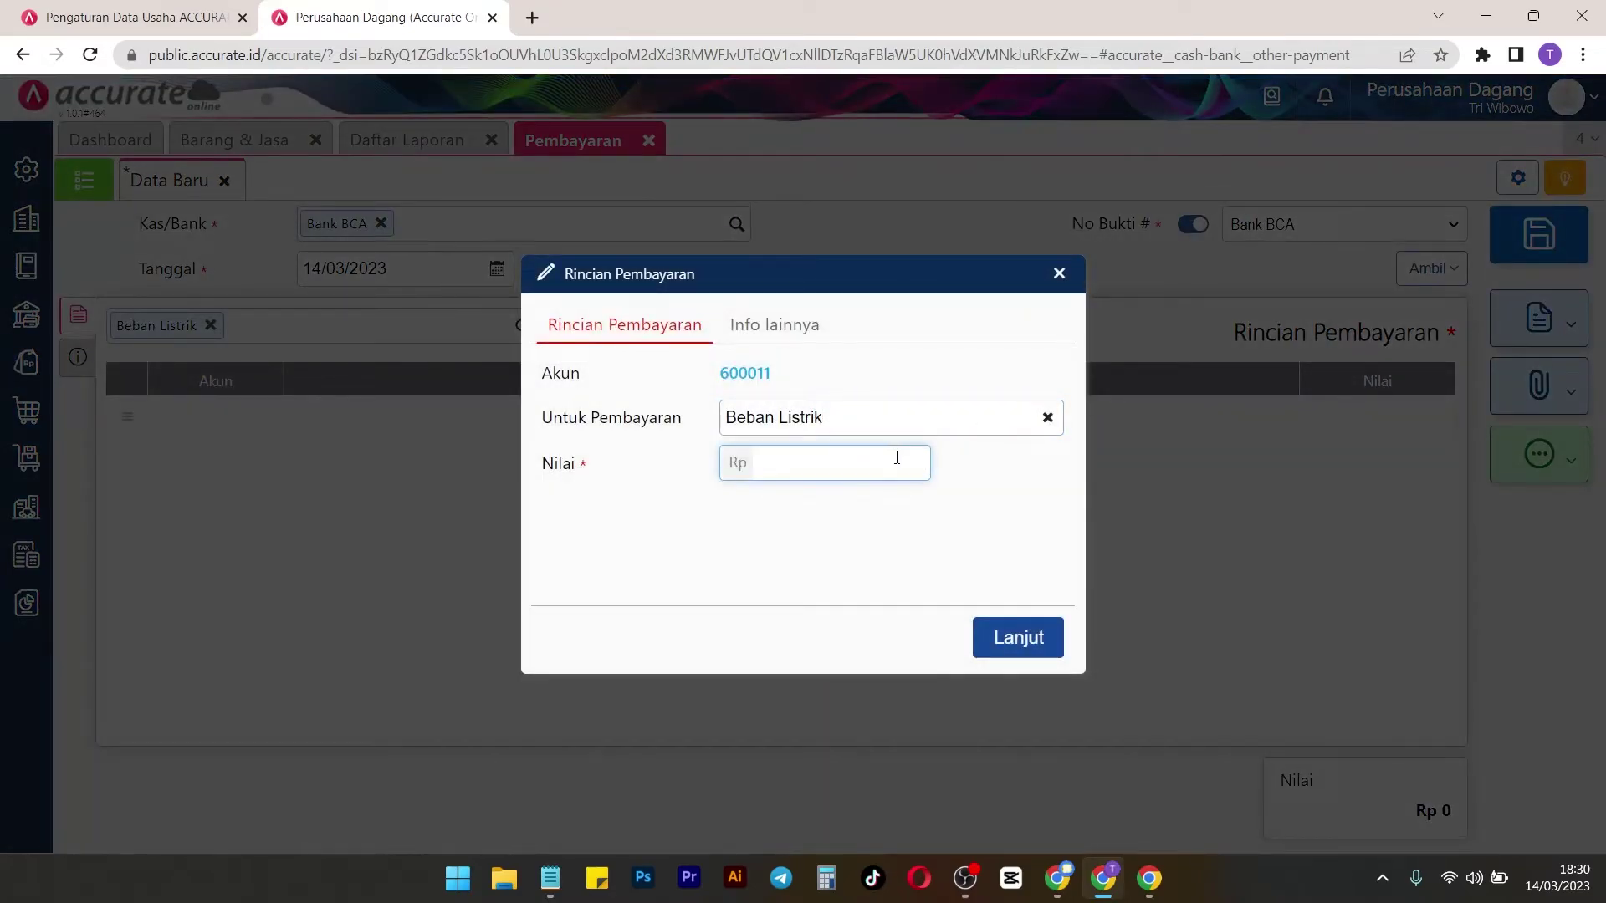
{"action": "type", "text": "100.000"}
{"action": "left_click", "coordinate": [1025, 638]}
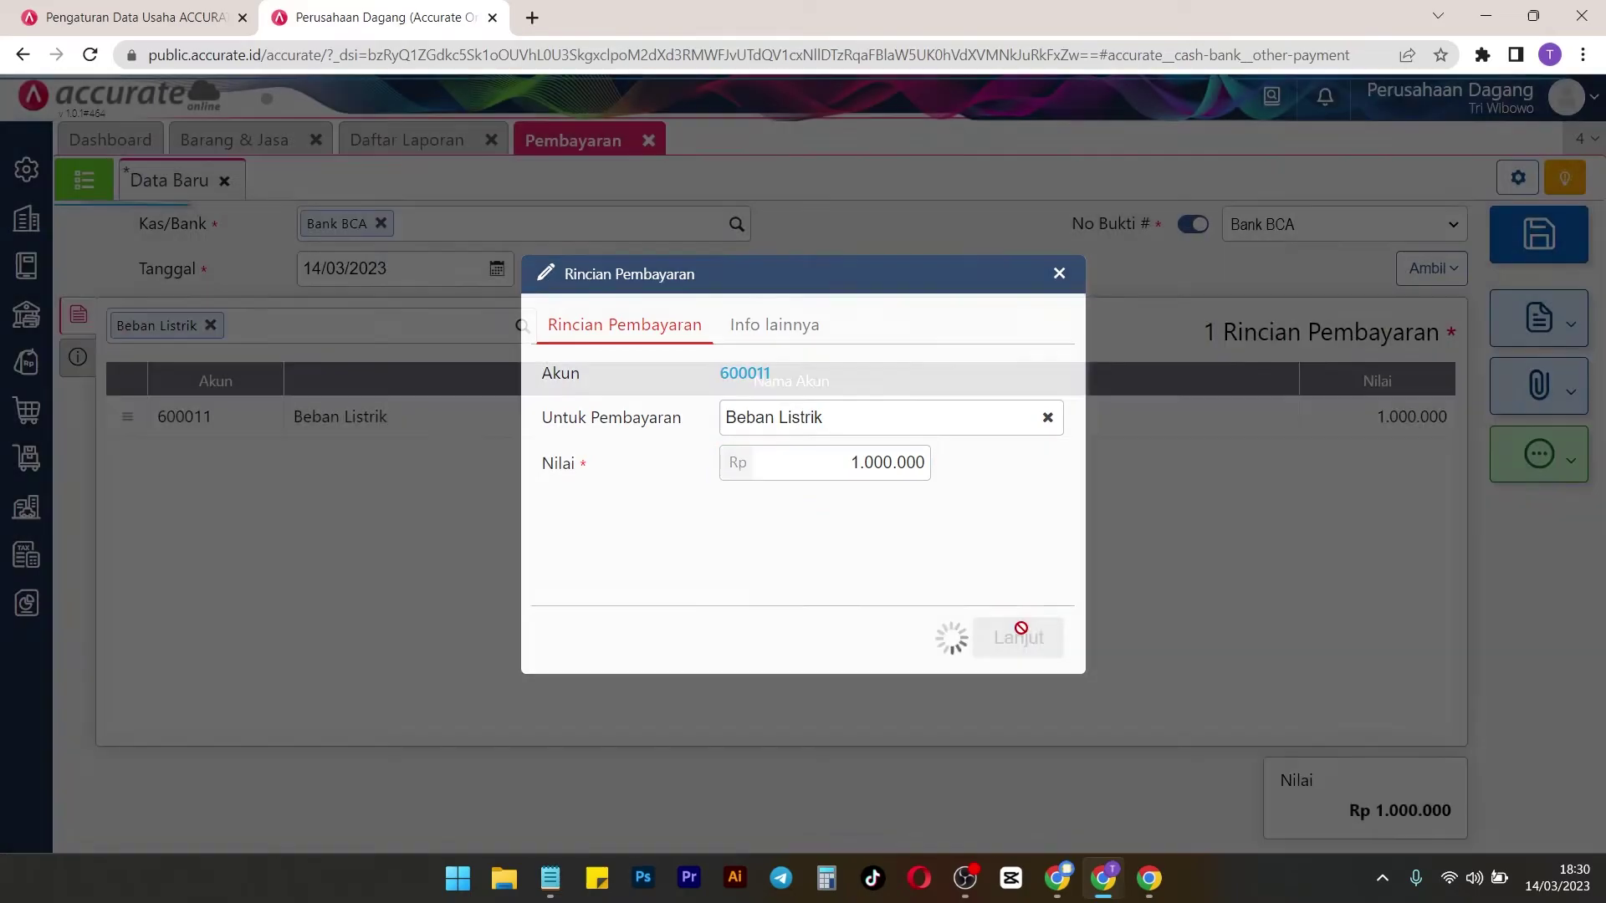
{"action": "left_click", "coordinate": [1537, 236]}
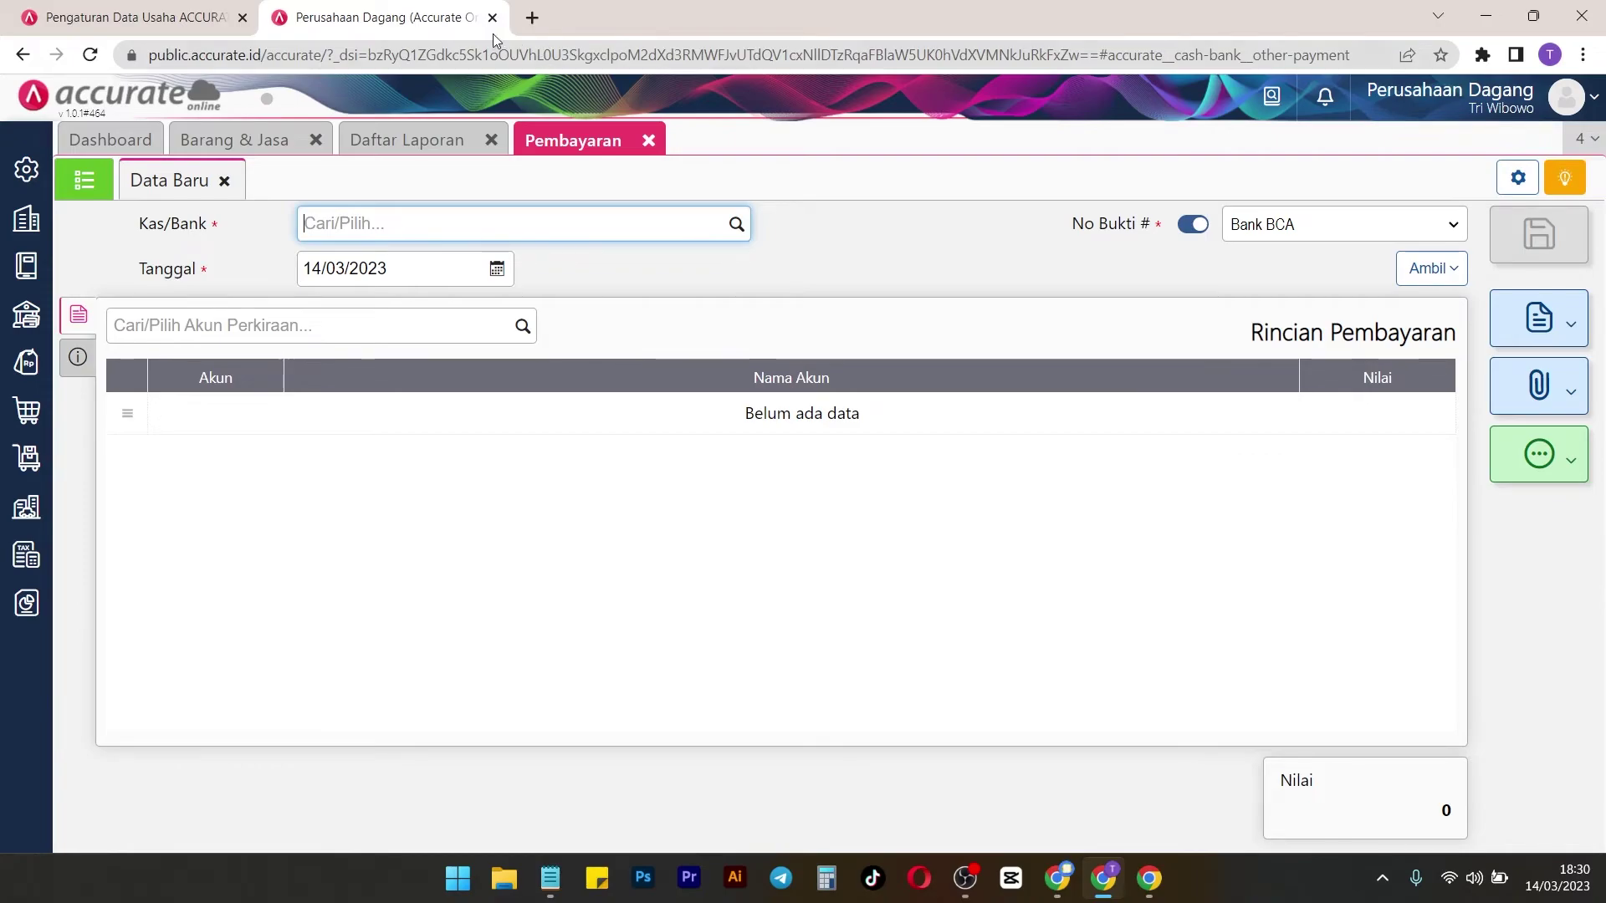
Check Beban Operasional in the Laba/Rugi (Standar) report and refresh the report with the saved payment
{"action": "left_click", "coordinate": [434, 140]}
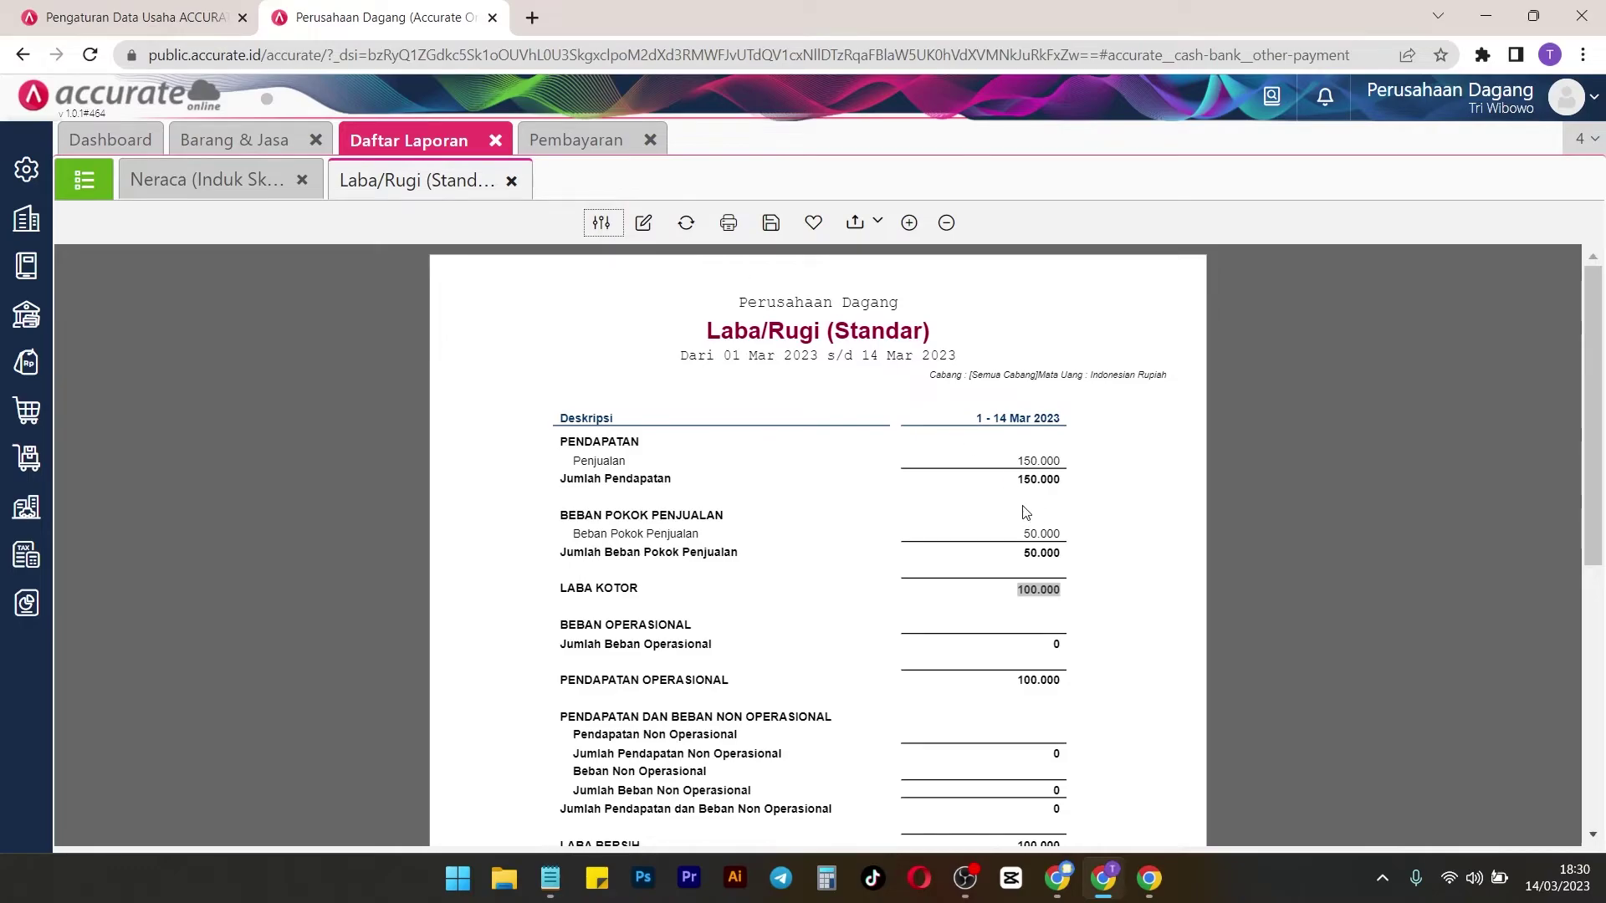
{"action": "scroll", "coordinate": [1021, 515], "scroll_direction": "down", "scroll_amount": 2}
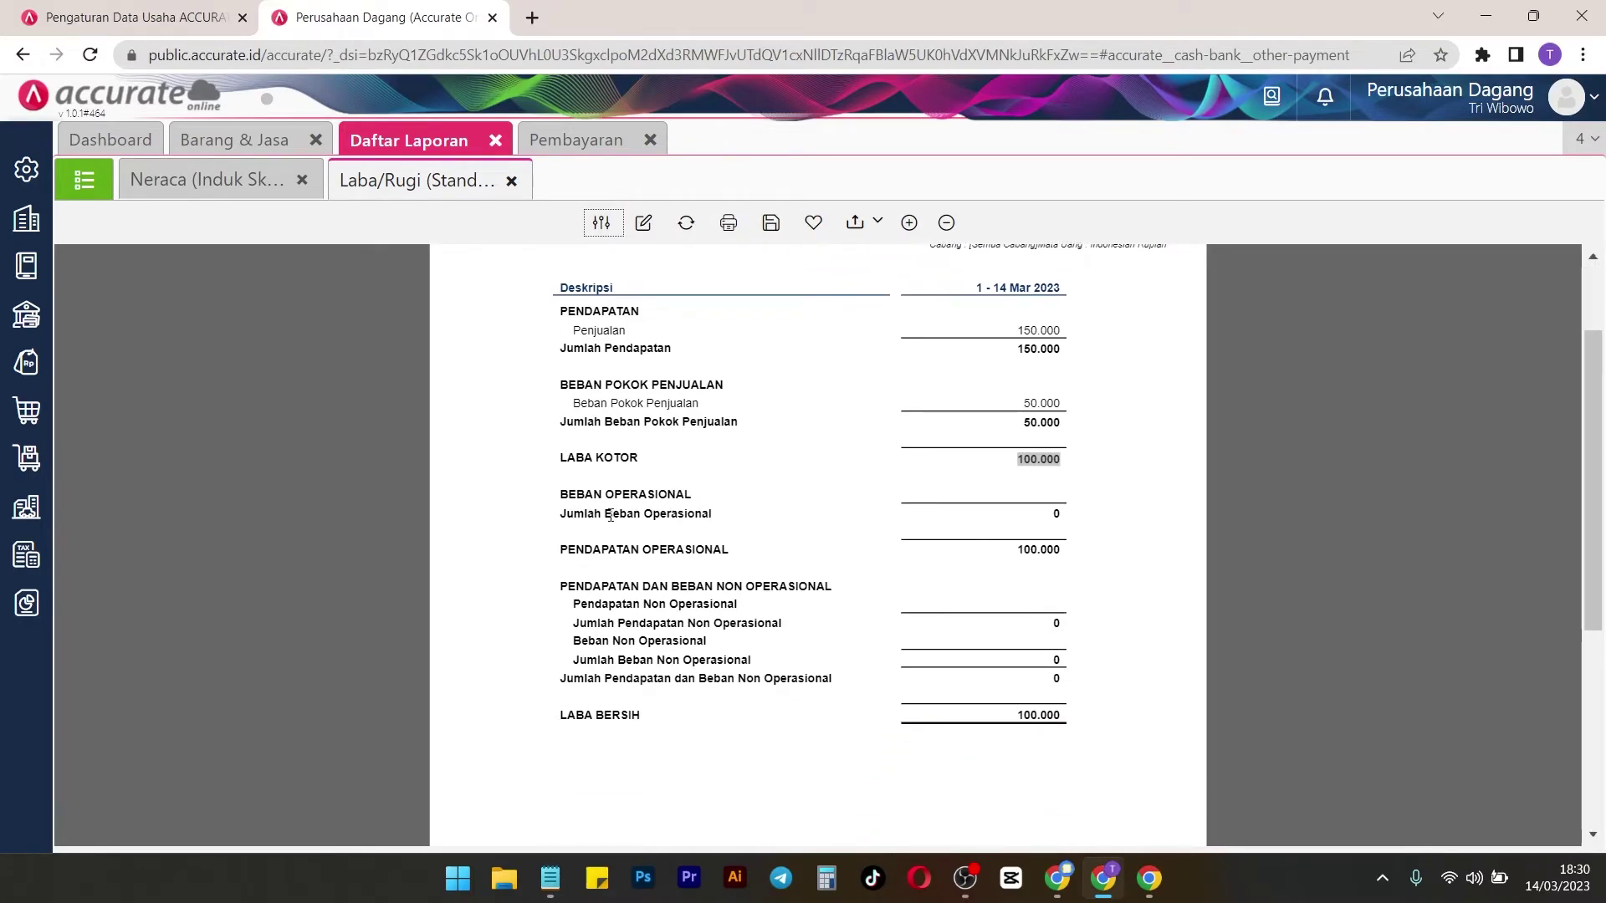
{"action": "left_click_drag", "start_coordinate": [667, 514], "coordinate": [678, 514]}
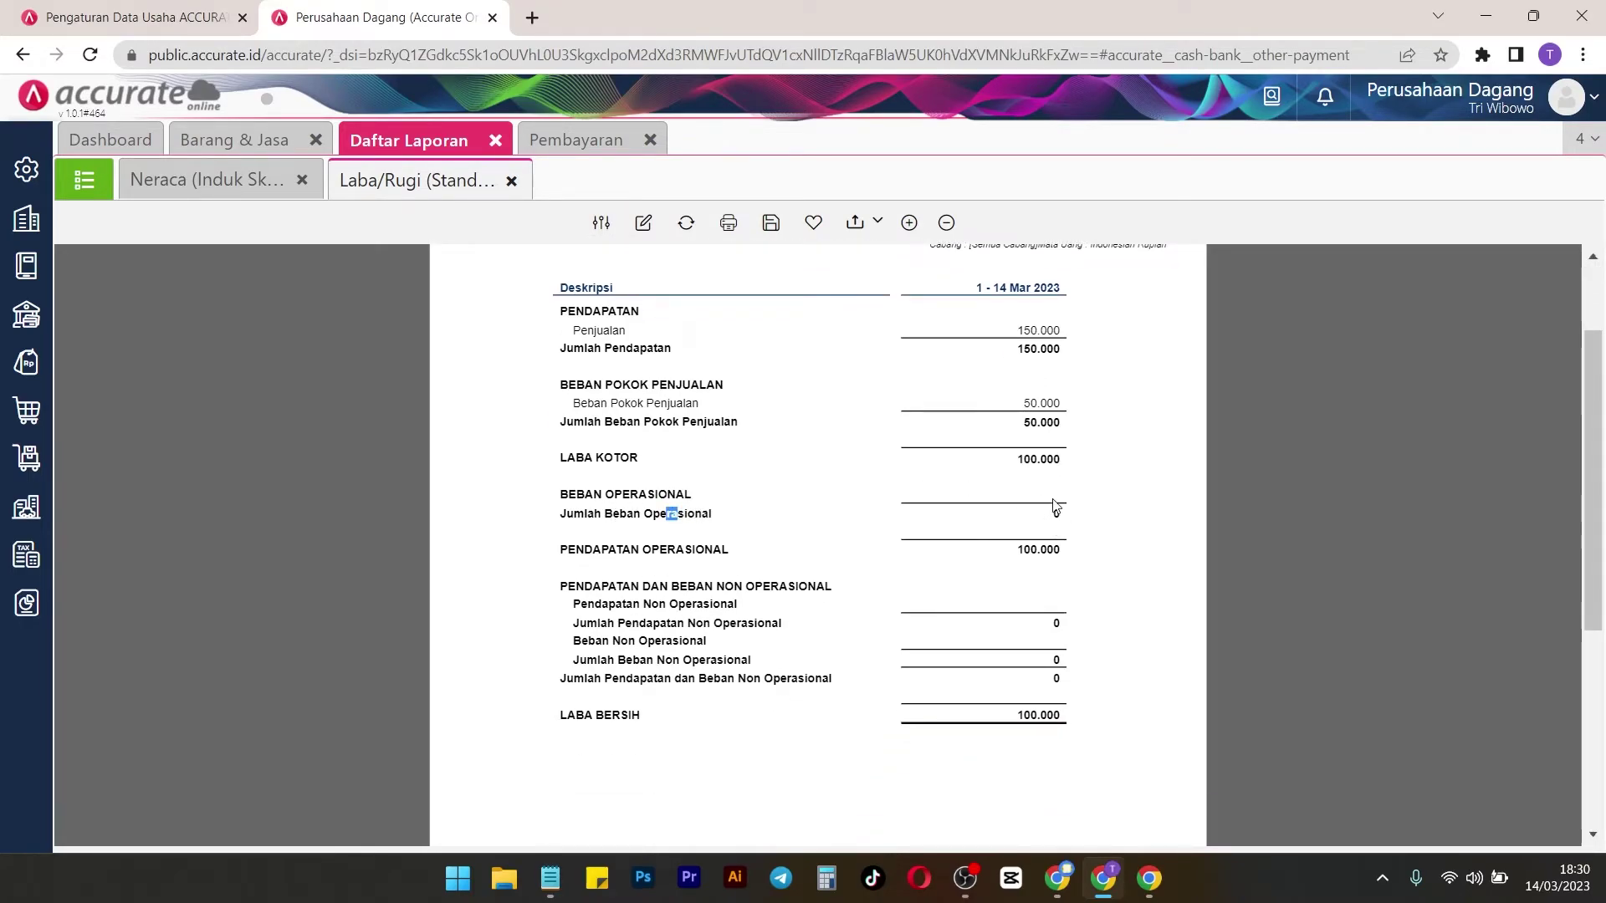
{"action": "left_click", "coordinate": [686, 225]}
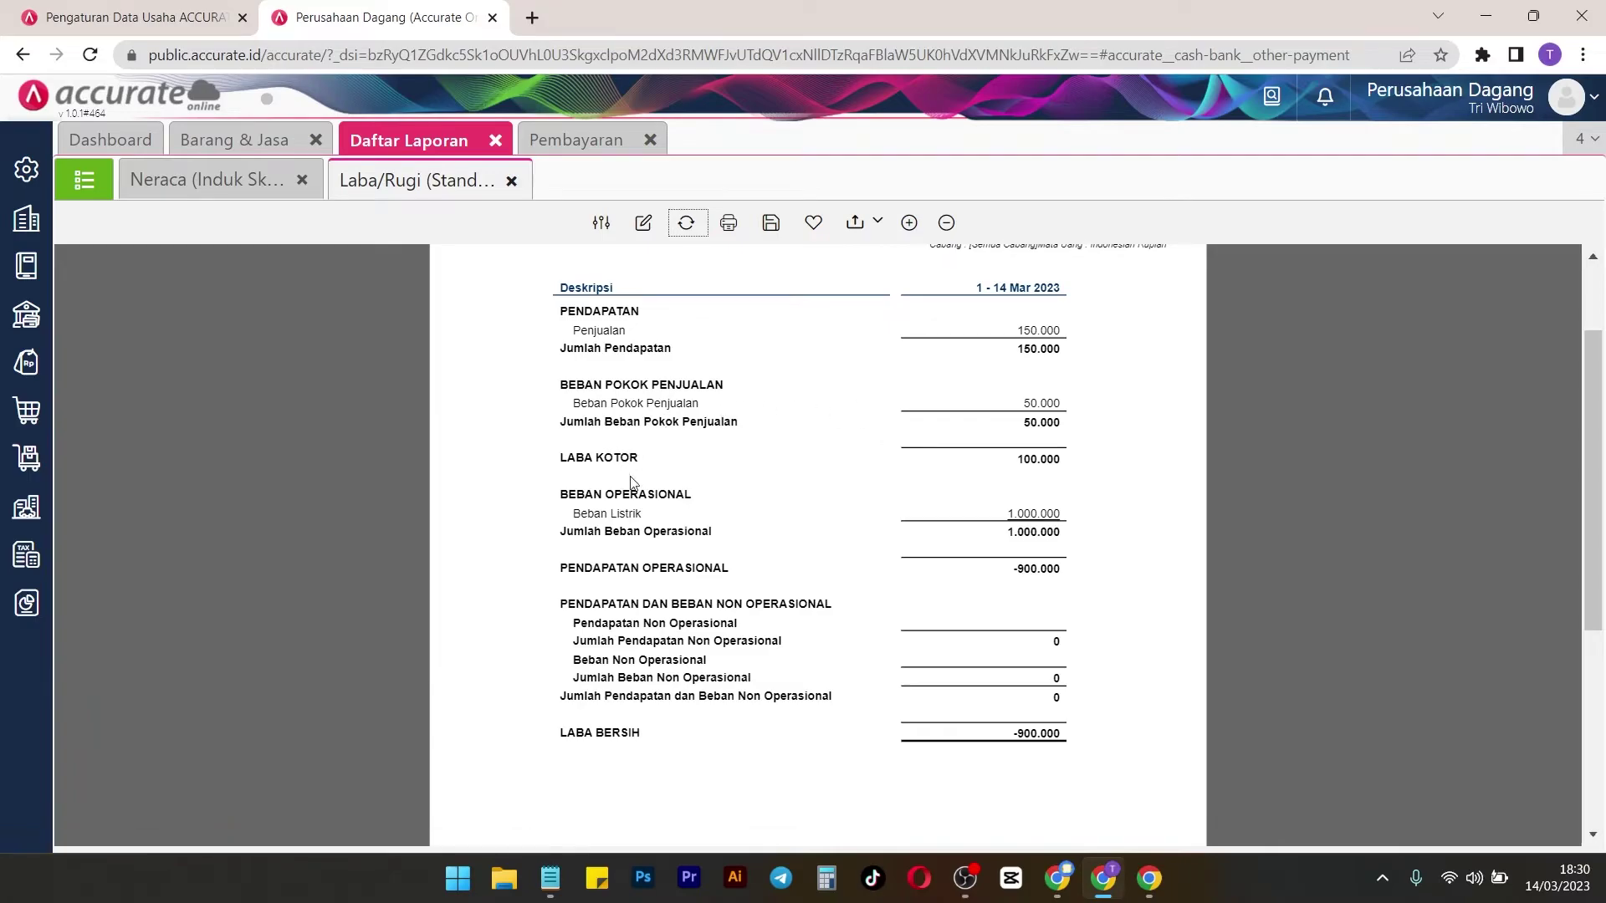
Examine the Laba Kotor, Beban Listrik and Laba Bersih amounts in the Laba/Rugi (Standar) report
{"action": "left_click_drag", "start_coordinate": [1009, 465], "coordinate": [1085, 472]}
{"action": "left_click_drag", "start_coordinate": [571, 511], "coordinate": [644, 514]}
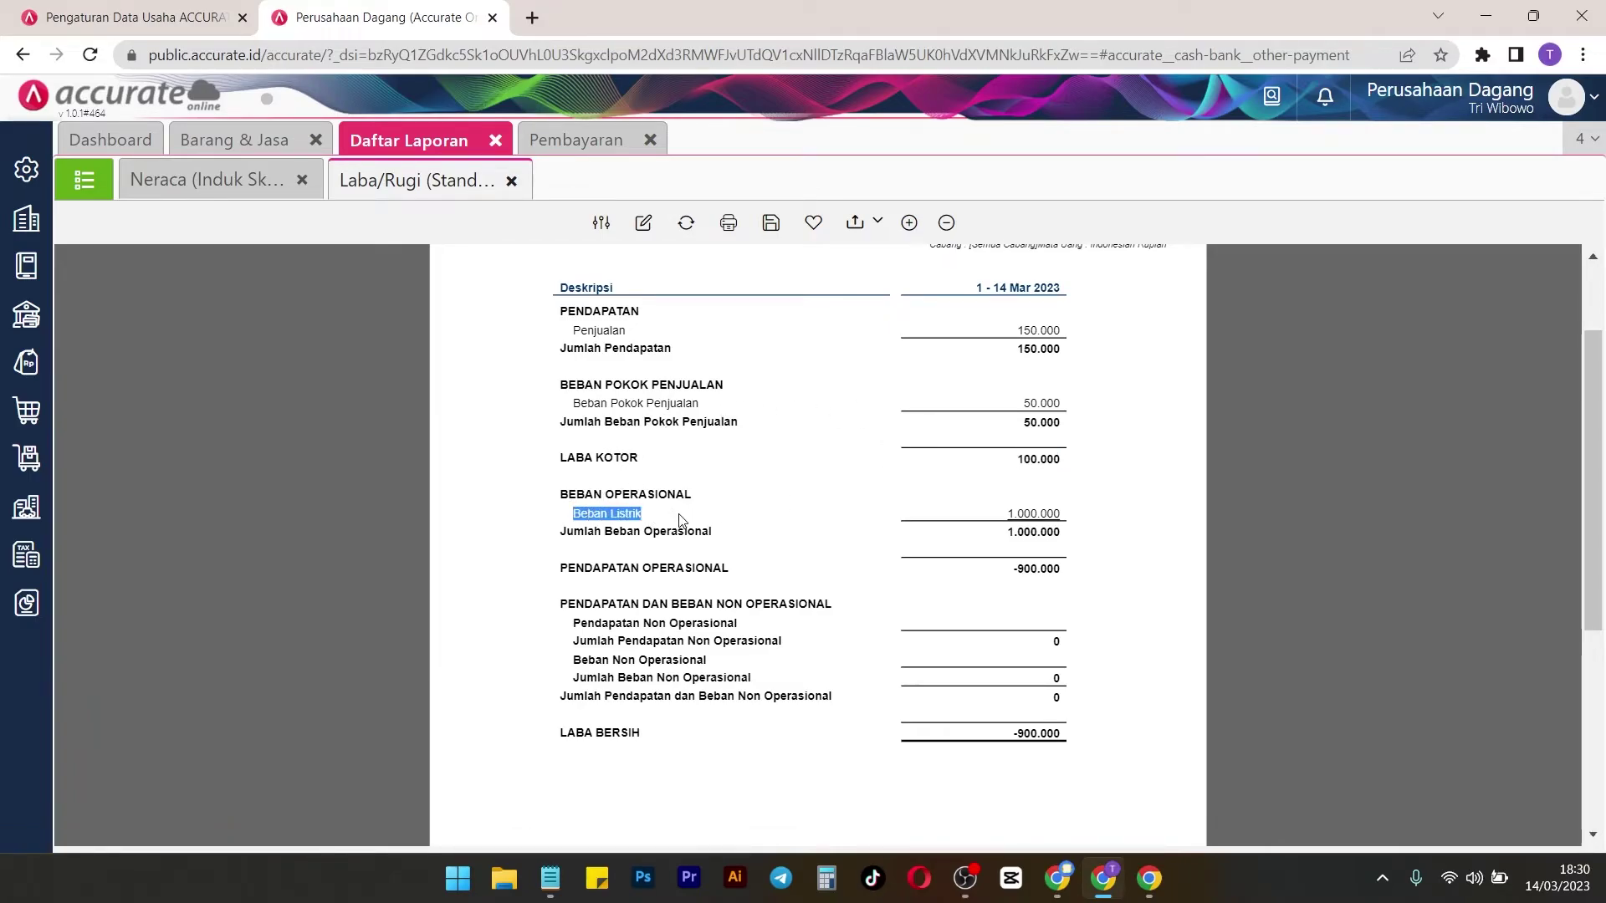
{"action": "left_click_drag", "start_coordinate": [995, 516], "coordinate": [1085, 524]}
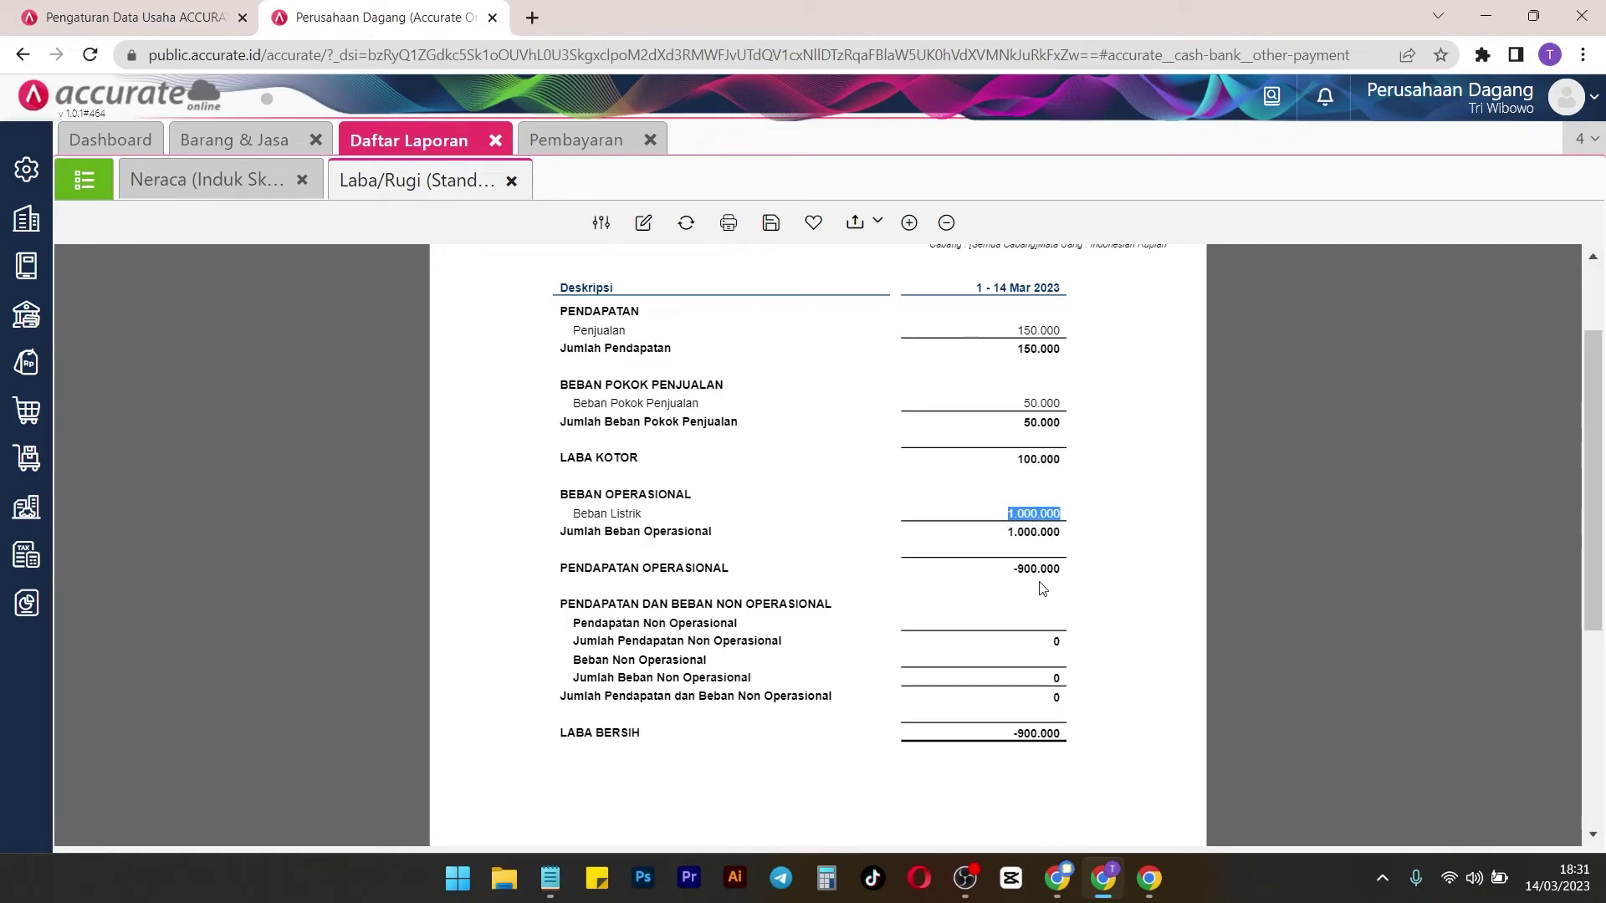
{"action": "left_click_drag", "start_coordinate": [1010, 736], "coordinate": [1091, 750]}
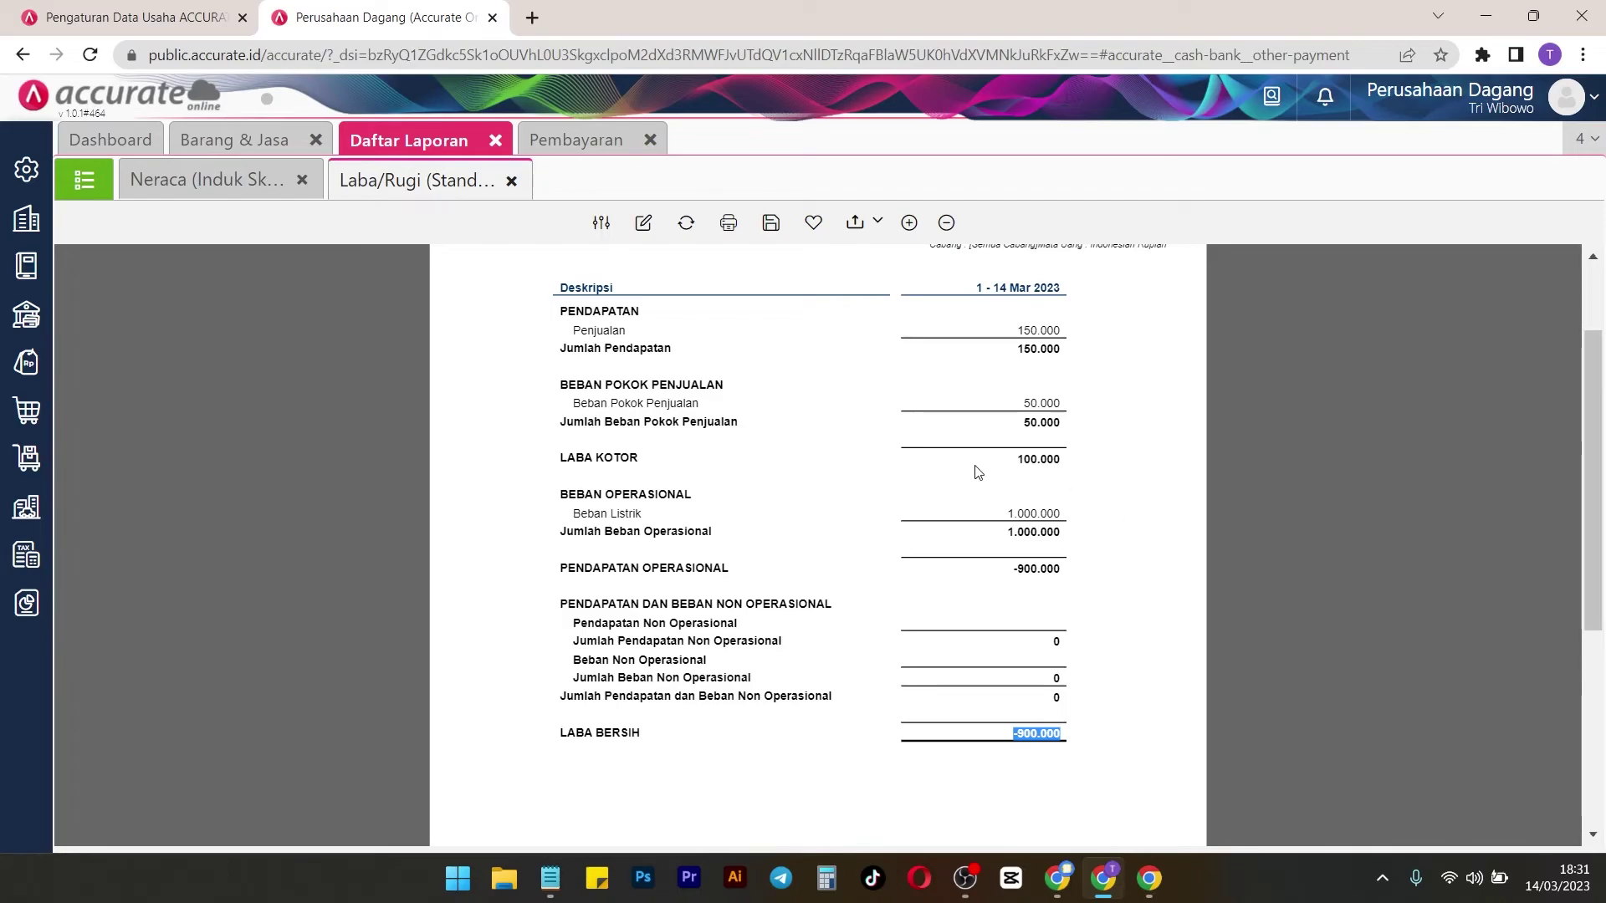
{"action": "scroll", "coordinate": [1392, 506], "scroll_direction": "up", "scroll_amount": 2}
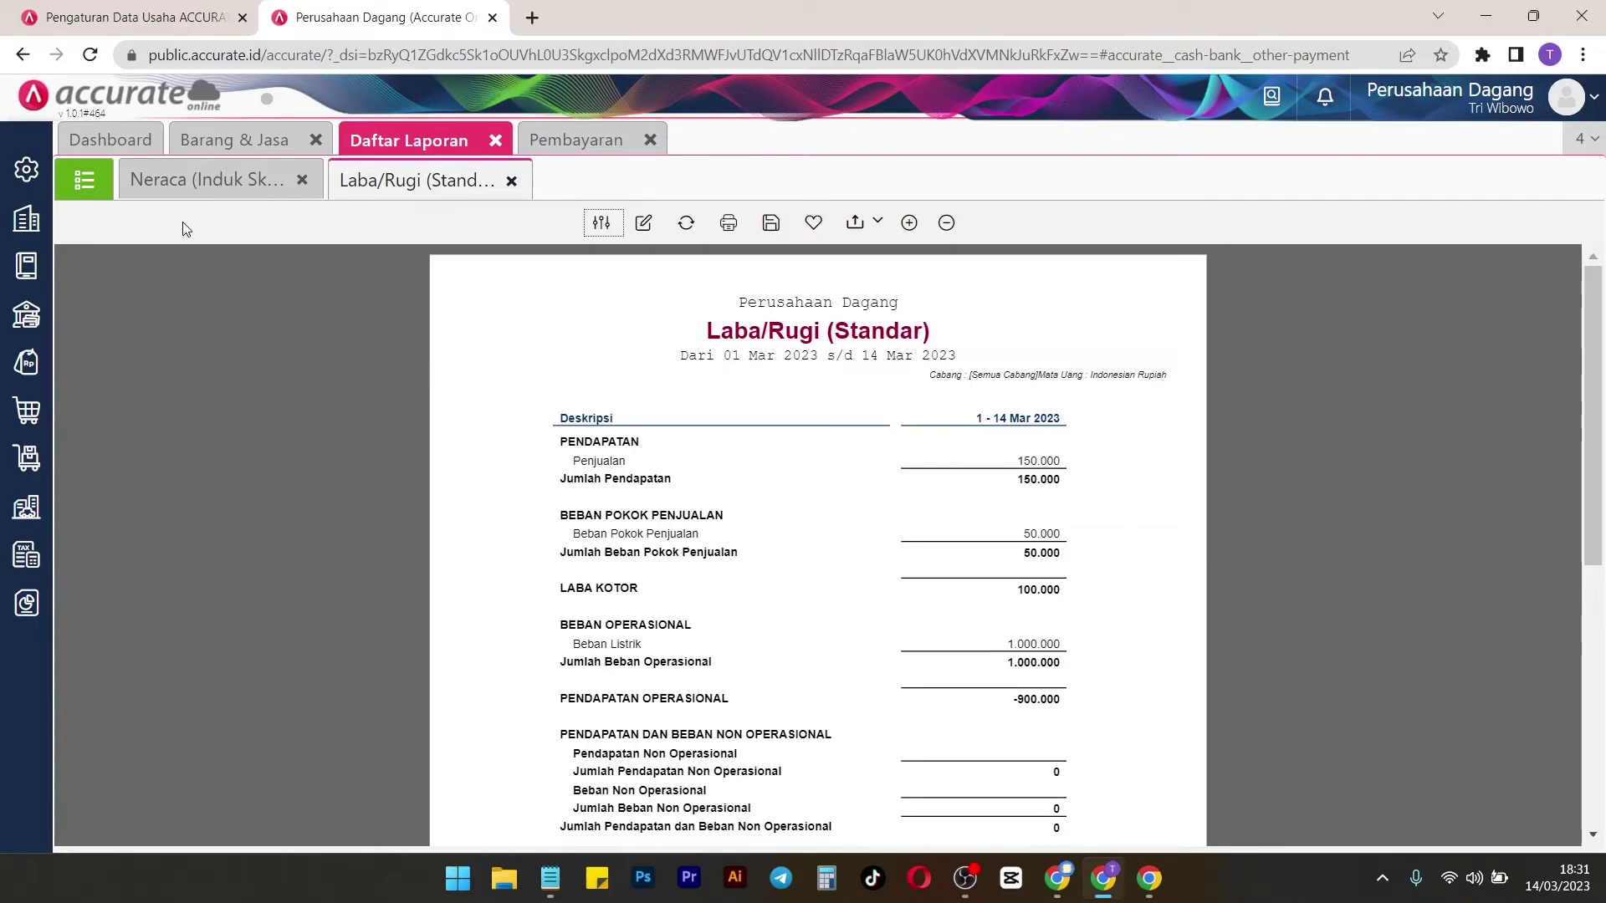
Display the Nilai Persediaan report for the Shampo category and examine Shampo A's Keluar and Saldo Akhir quantities
{"action": "left_click", "coordinate": [96, 189]}
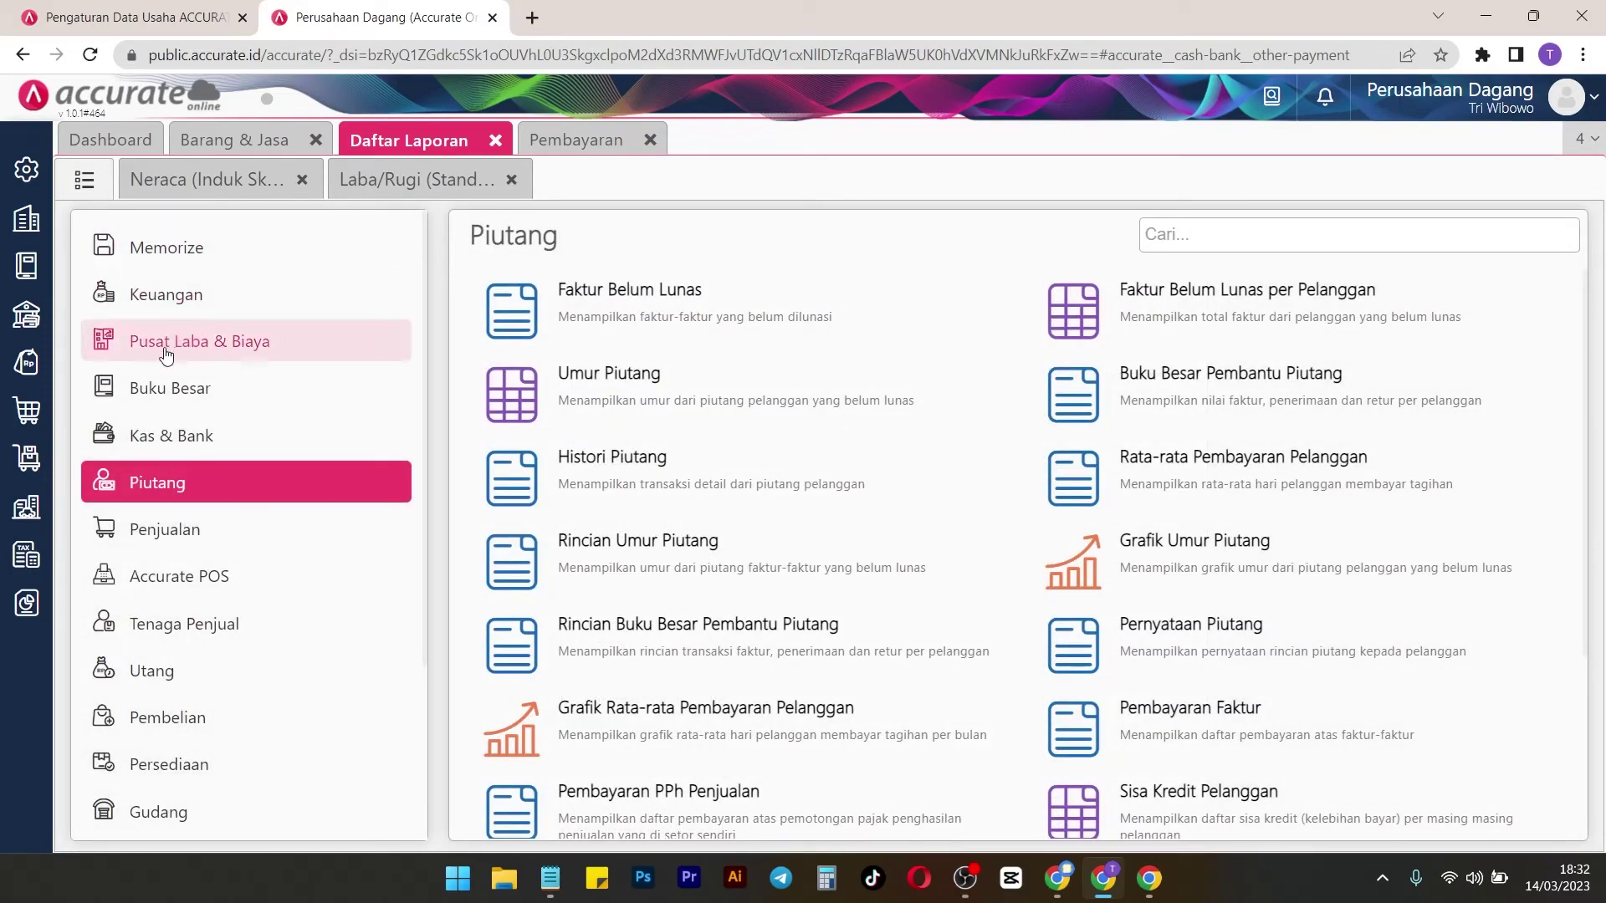
{"action": "scroll", "coordinate": [230, 752], "scroll_direction": "down", "scroll_amount": 1}
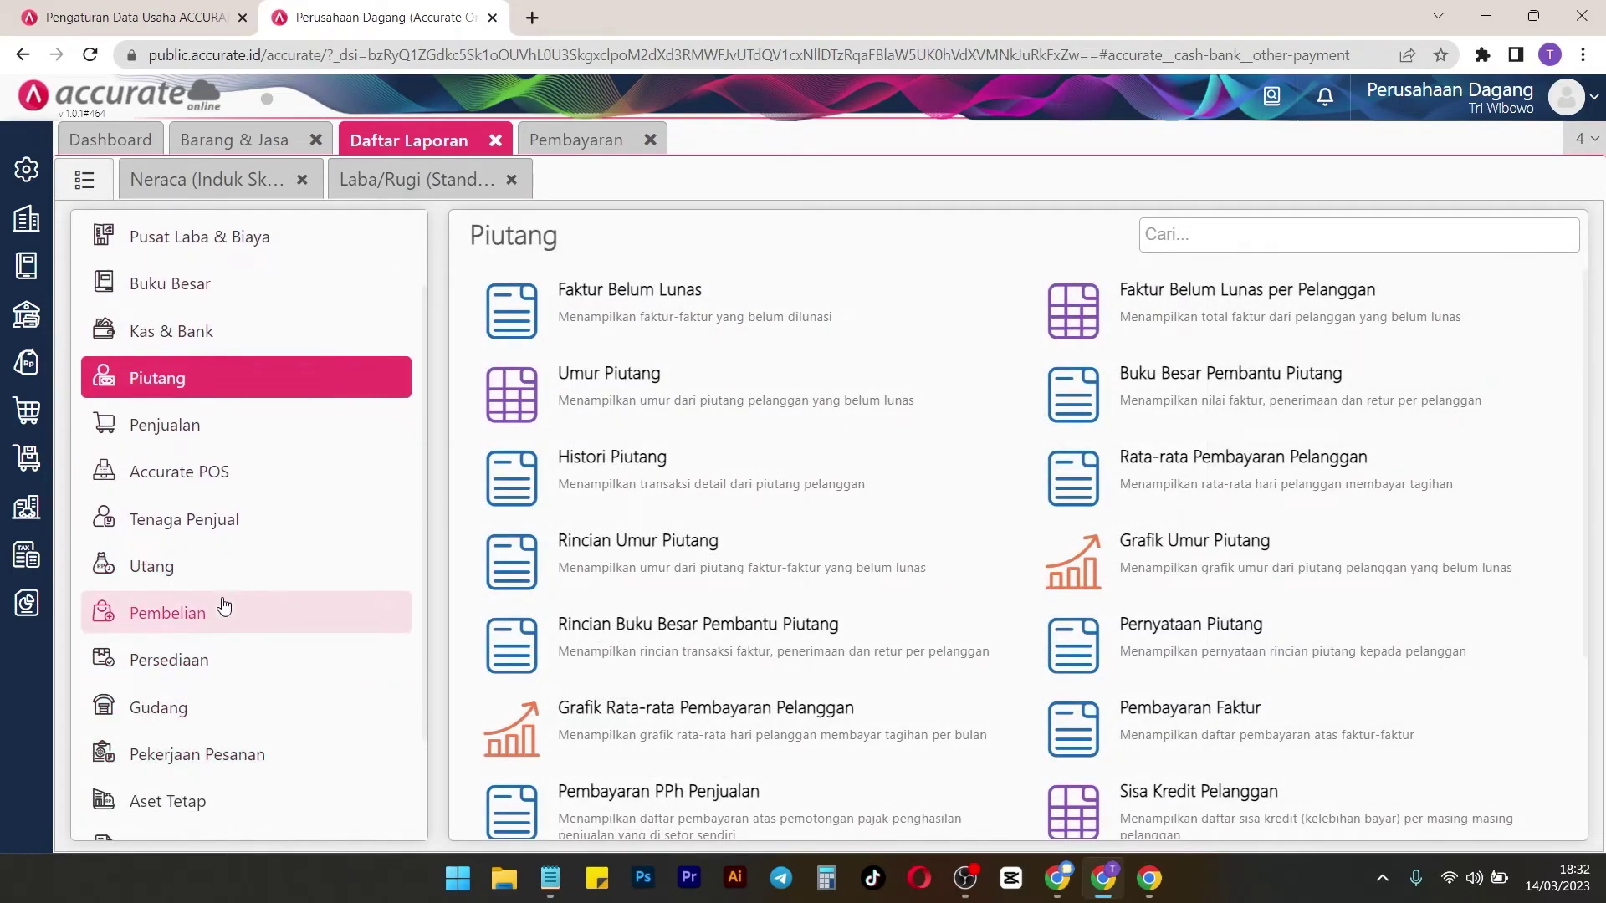
{"action": "left_click", "coordinate": [222, 675]}
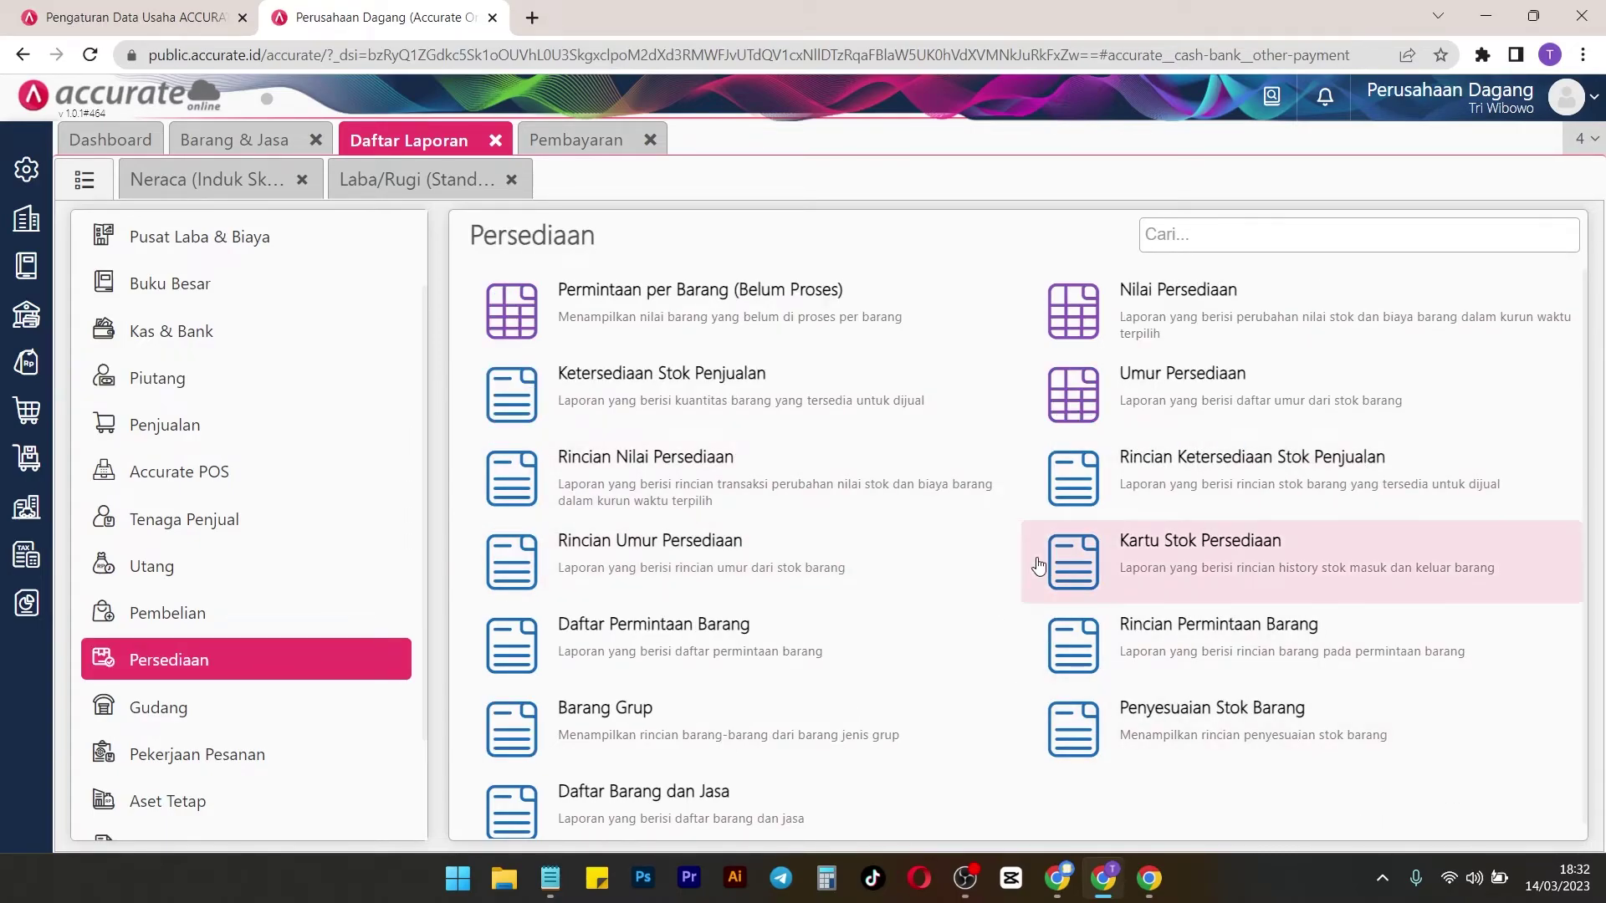
{"action": "left_click", "coordinate": [1192, 309]}
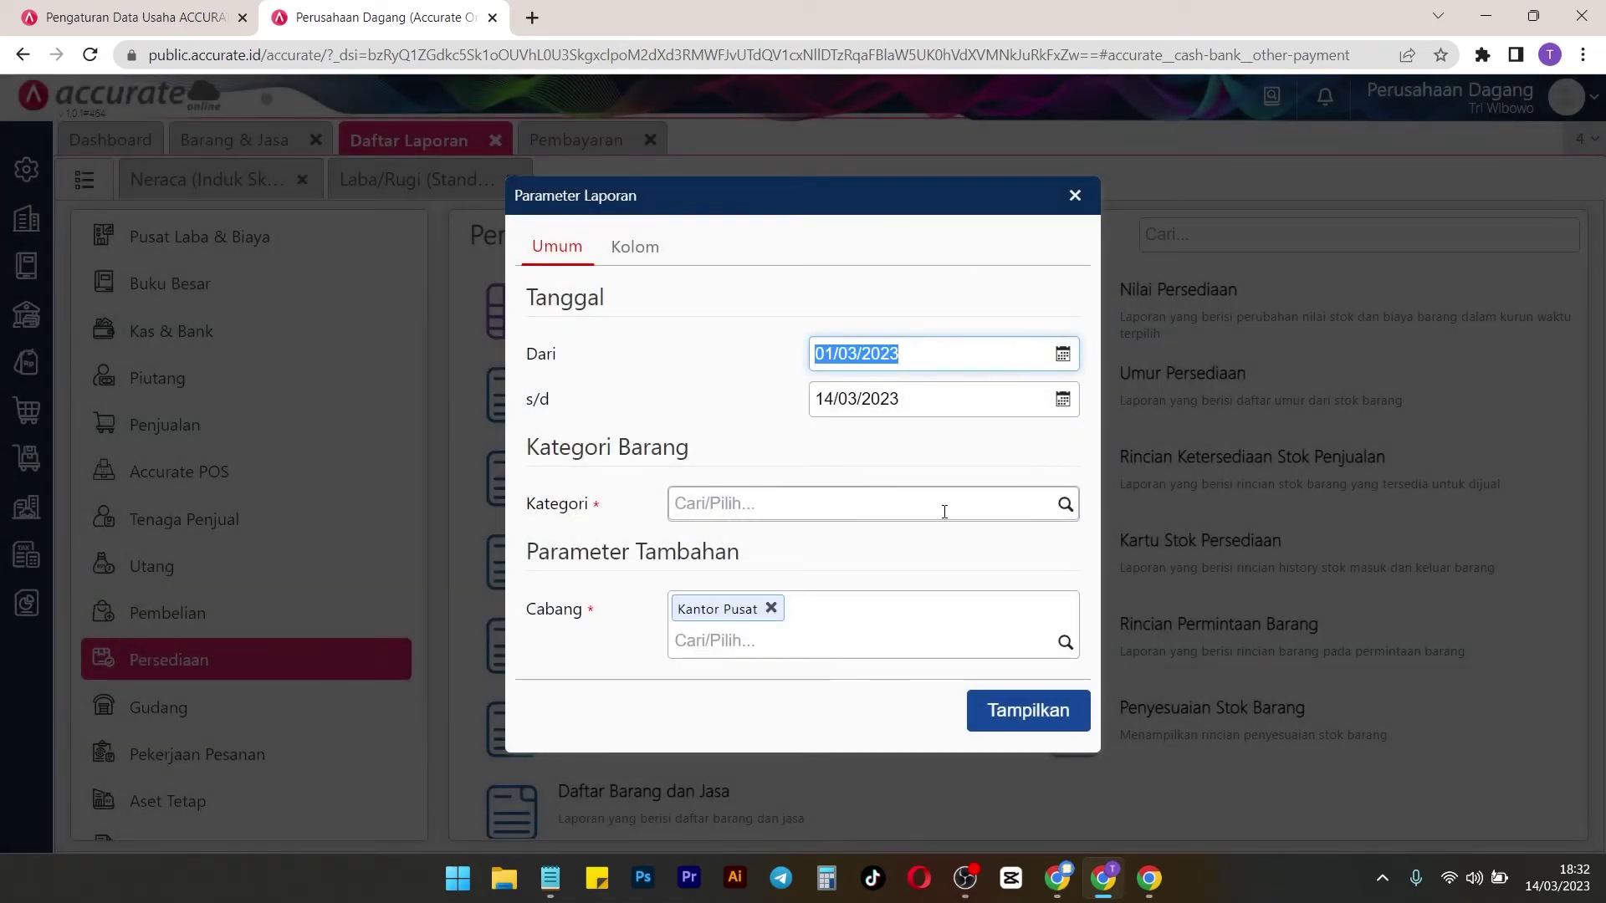
{"action": "left_click", "coordinate": [1064, 503]}
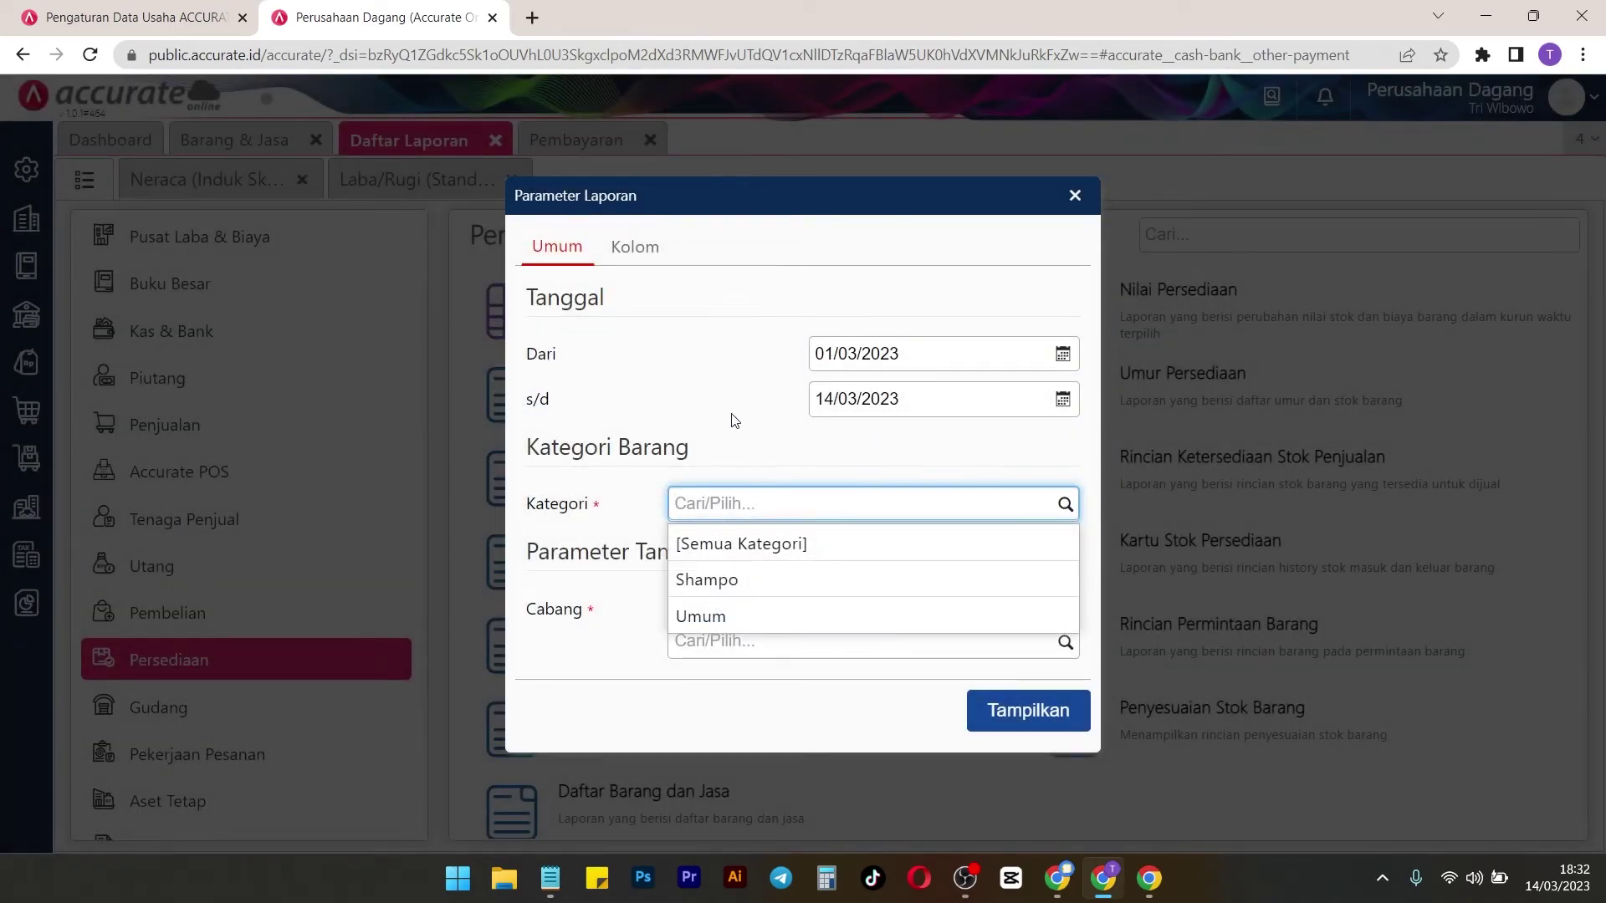
{"action": "left_click", "coordinate": [742, 584]}
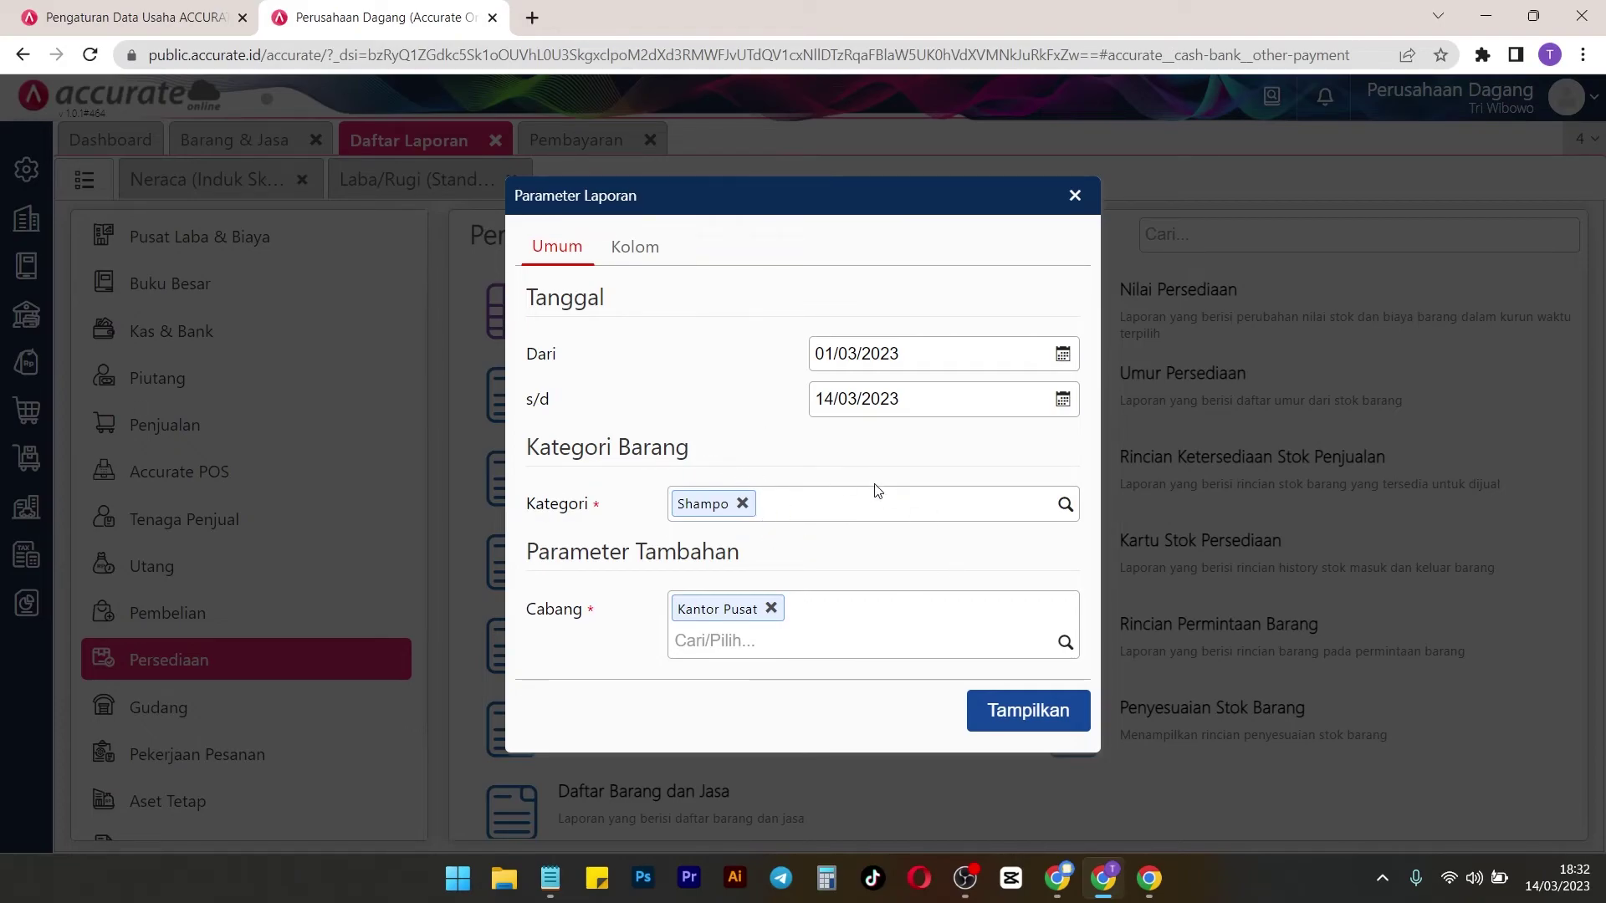
{"action": "left_click", "coordinate": [1039, 712]}
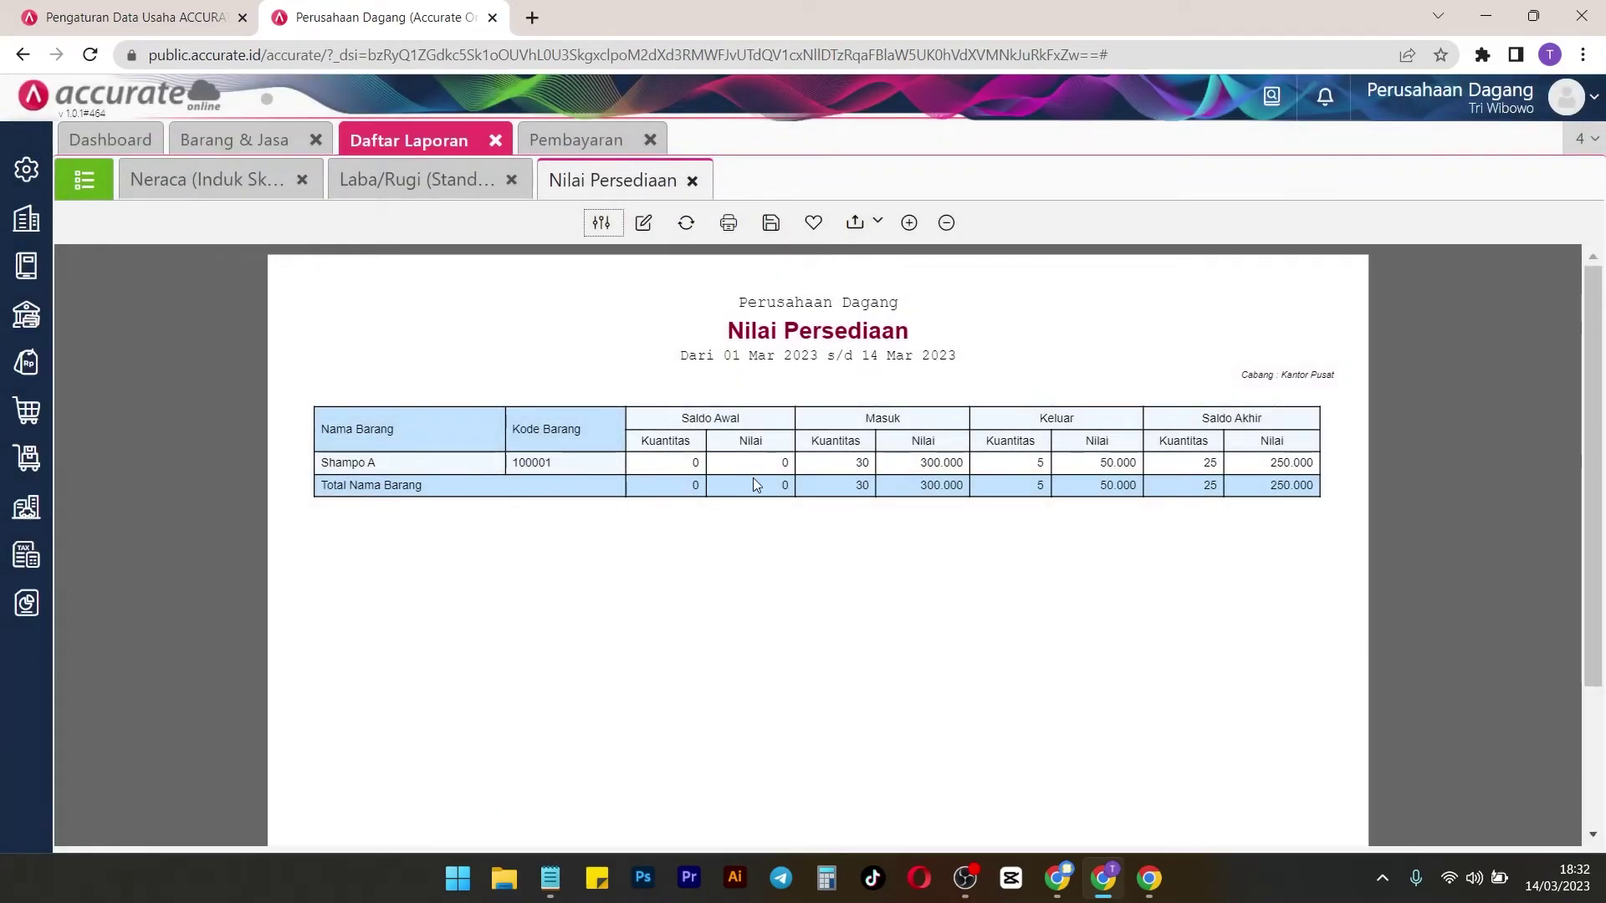
{"action": "double_click", "coordinate": [1038, 465]}
{"action": "double_click", "coordinate": [1209, 463]}
Display the Kartu Stok Persediaan report for Shampo A from 01/03/2023 to 14/03/2023
{"action": "left_click", "coordinate": [83, 180]}
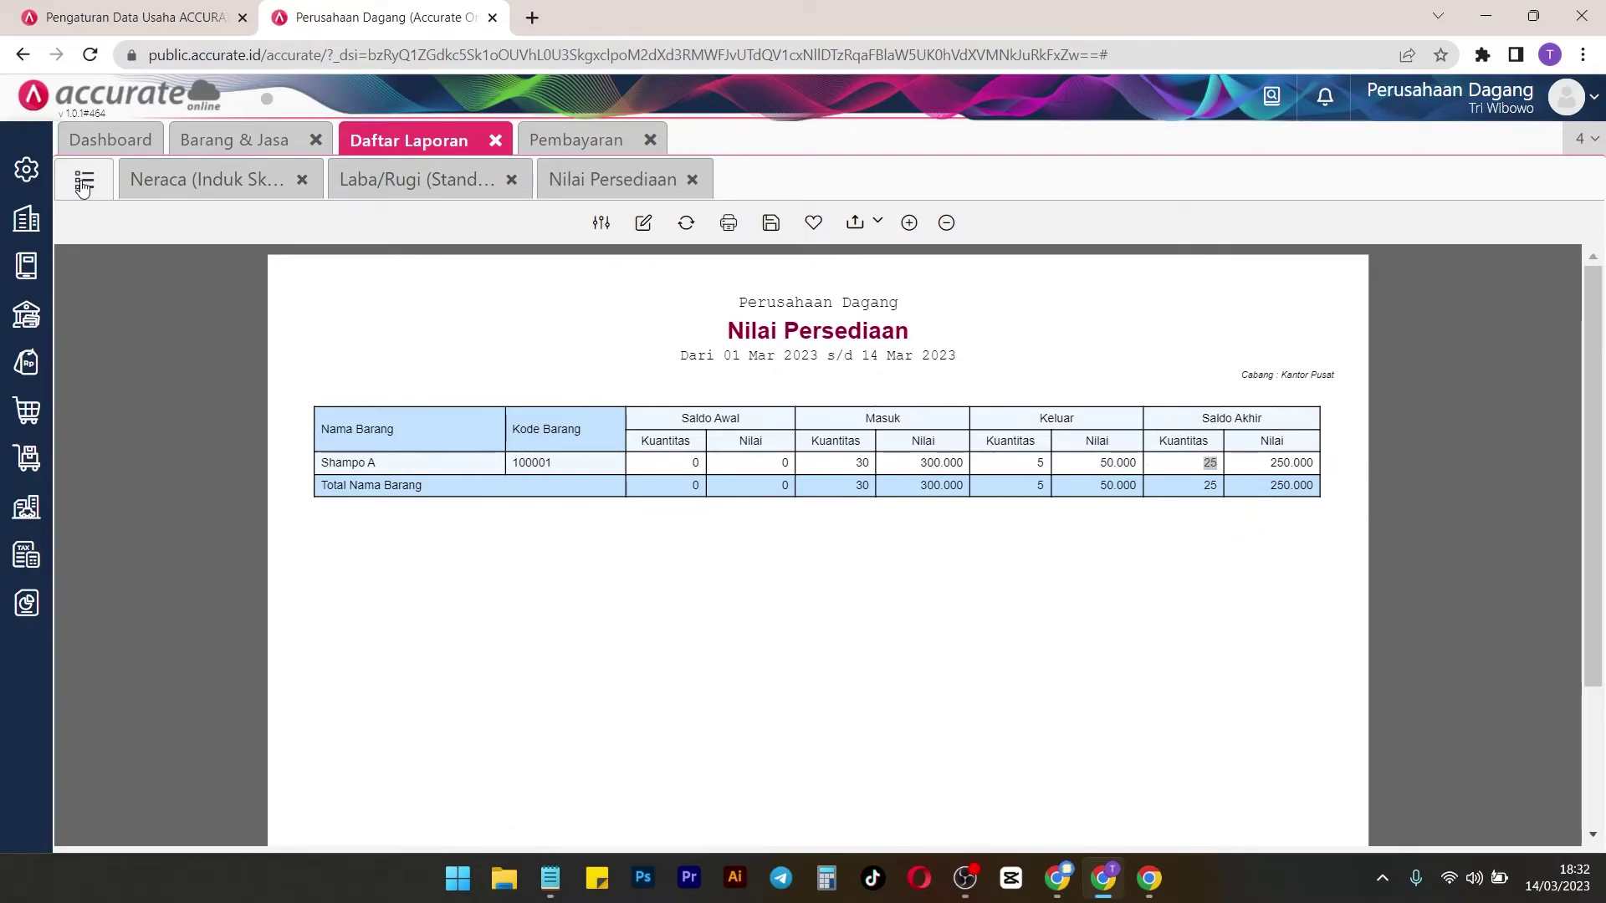
{"action": "left_click", "coordinate": [1147, 582]}
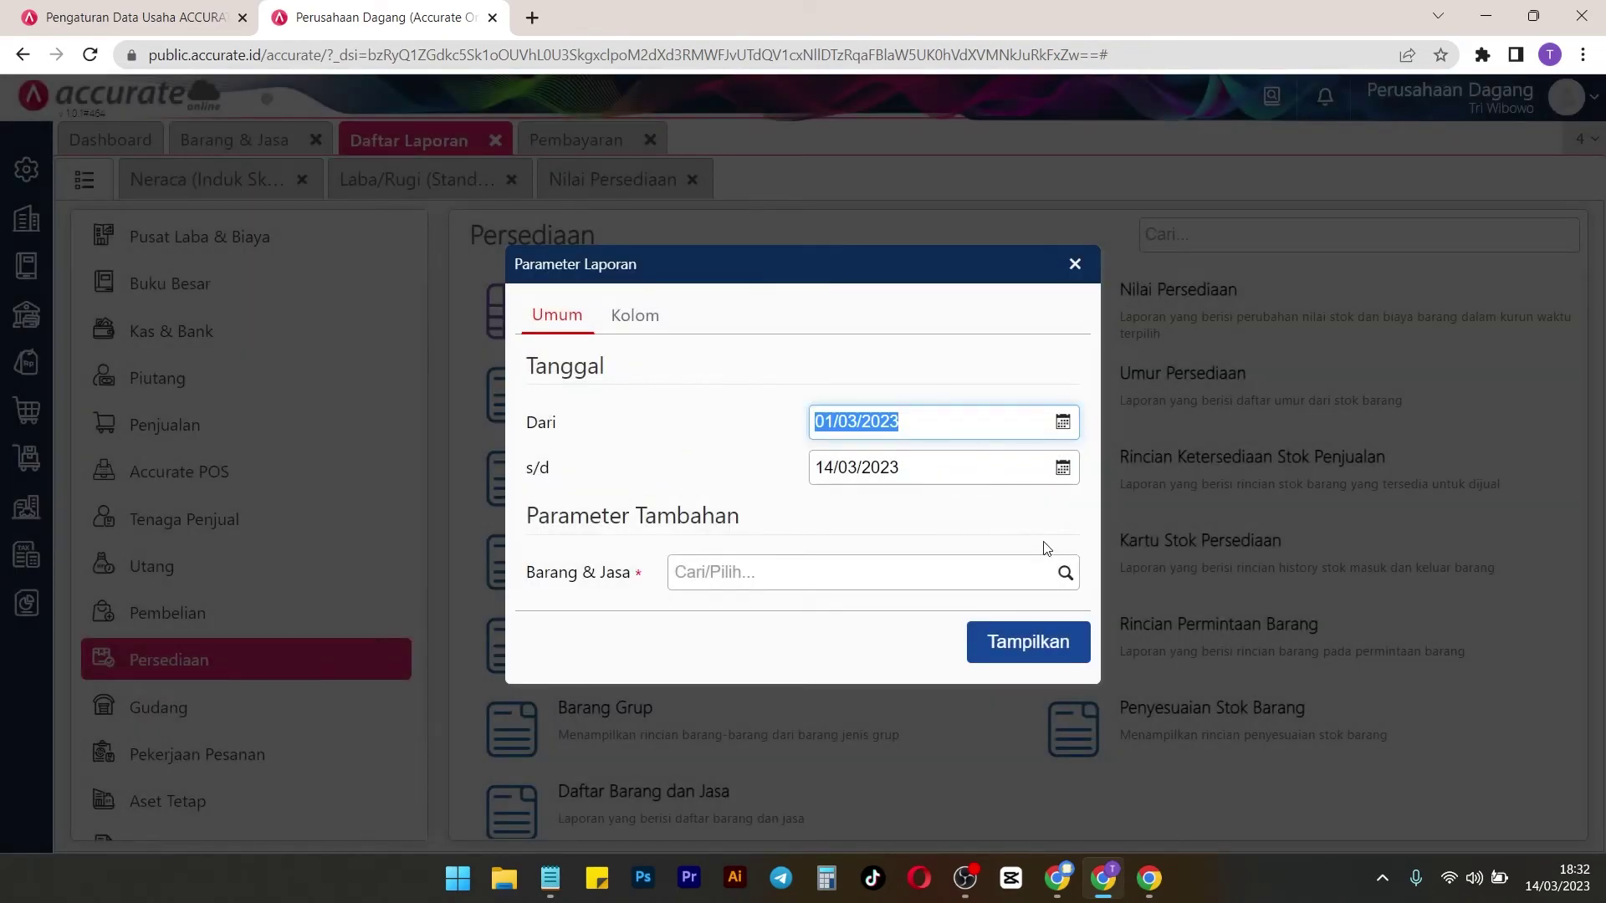
{"action": "left_click", "coordinate": [1061, 572]}
{"action": "left_click", "coordinate": [845, 629]}
{"action": "left_click", "coordinate": [1047, 675]}
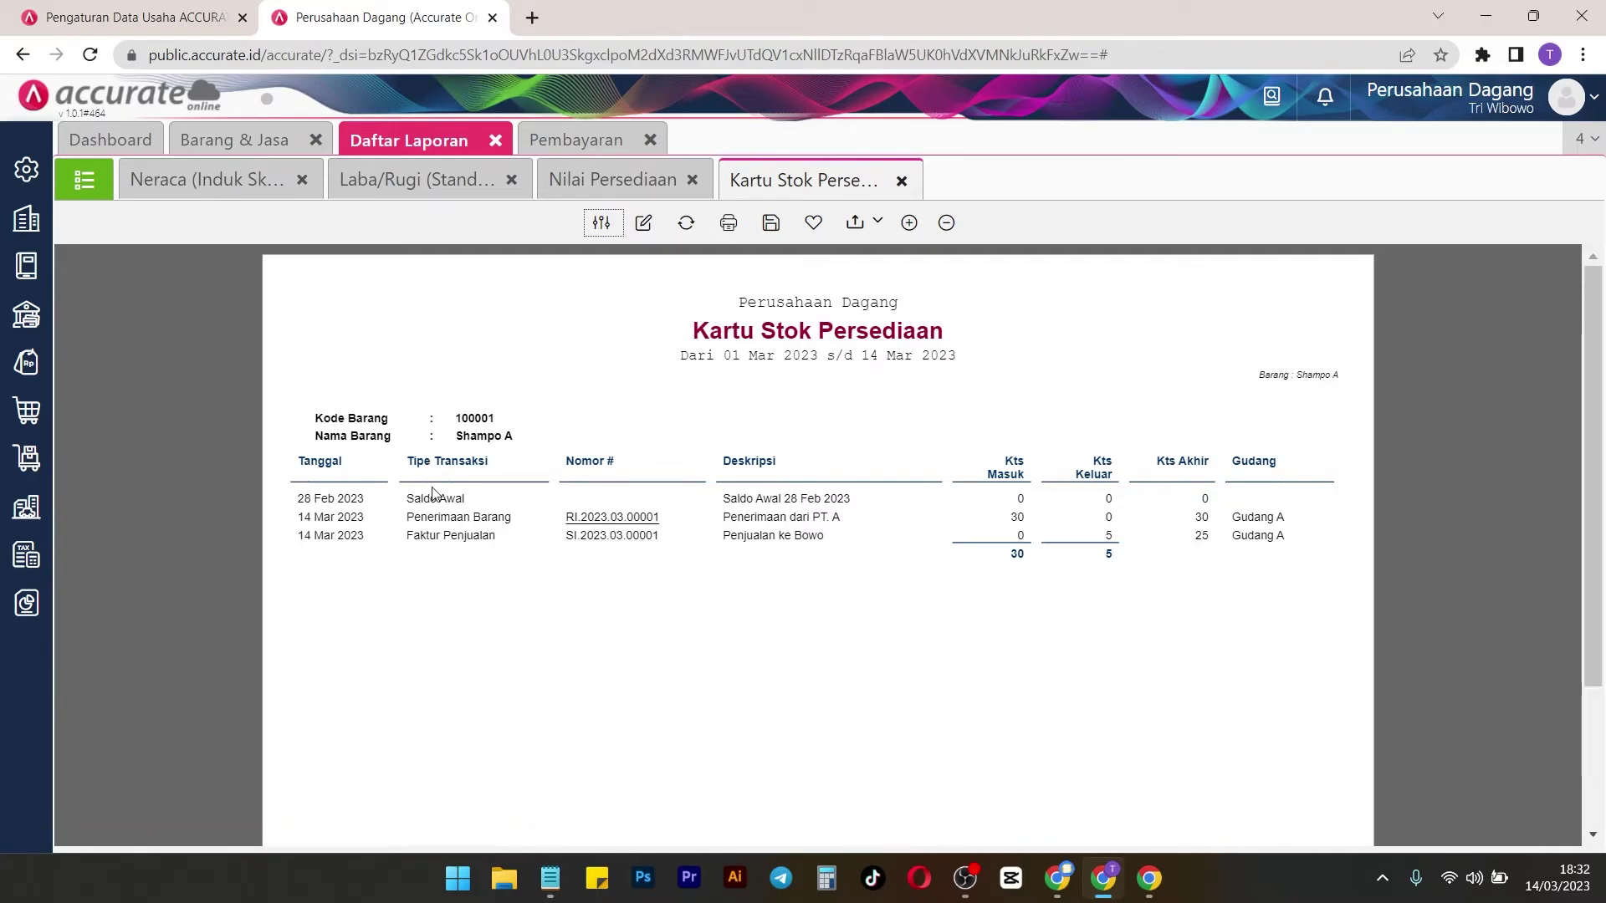
Examine the Penerimaan Barang and Faktur Penjualan rows of the stock card, including their descriptions, quantities and warehouse
{"action": "left_click_drag", "start_coordinate": [435, 496], "coordinate": [492, 516]}
{"action": "left_click_drag", "start_coordinate": [811, 516], "coordinate": [838, 516]}
{"action": "left_click_drag", "start_coordinate": [1010, 517], "coordinate": [1030, 516]}
{"action": "left_click_drag", "start_coordinate": [1227, 524], "coordinate": [1292, 519]}
{"action": "left_click", "coordinate": [407, 540]}
{"action": "left_click_drag", "start_coordinate": [406, 537], "coordinate": [492, 535]}
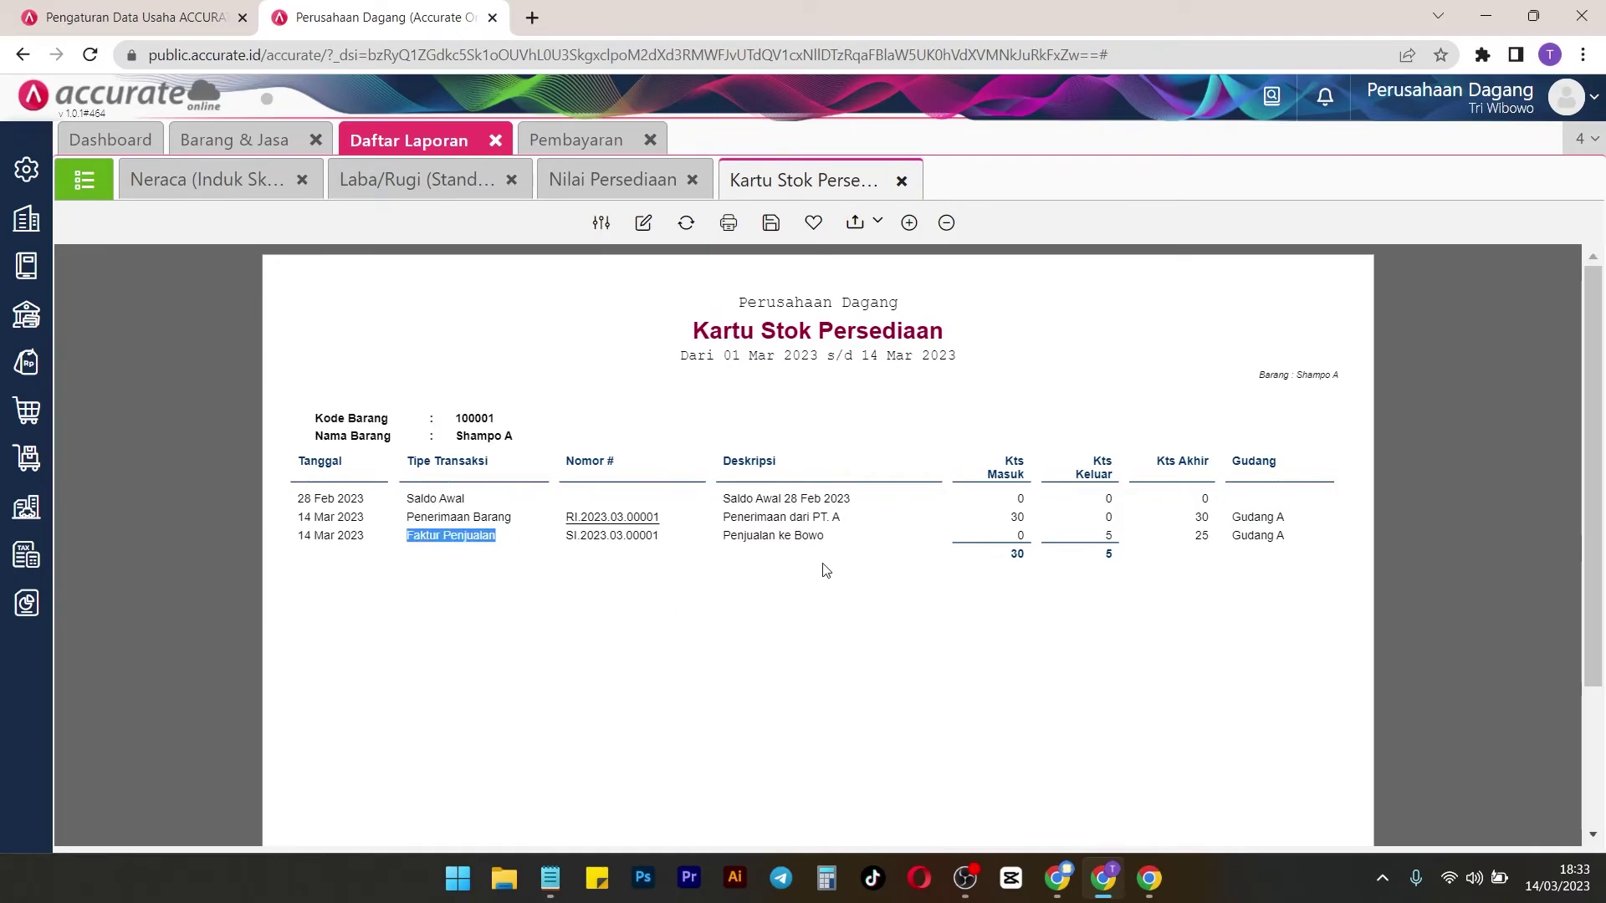
{"action": "double_click", "coordinate": [796, 540]}
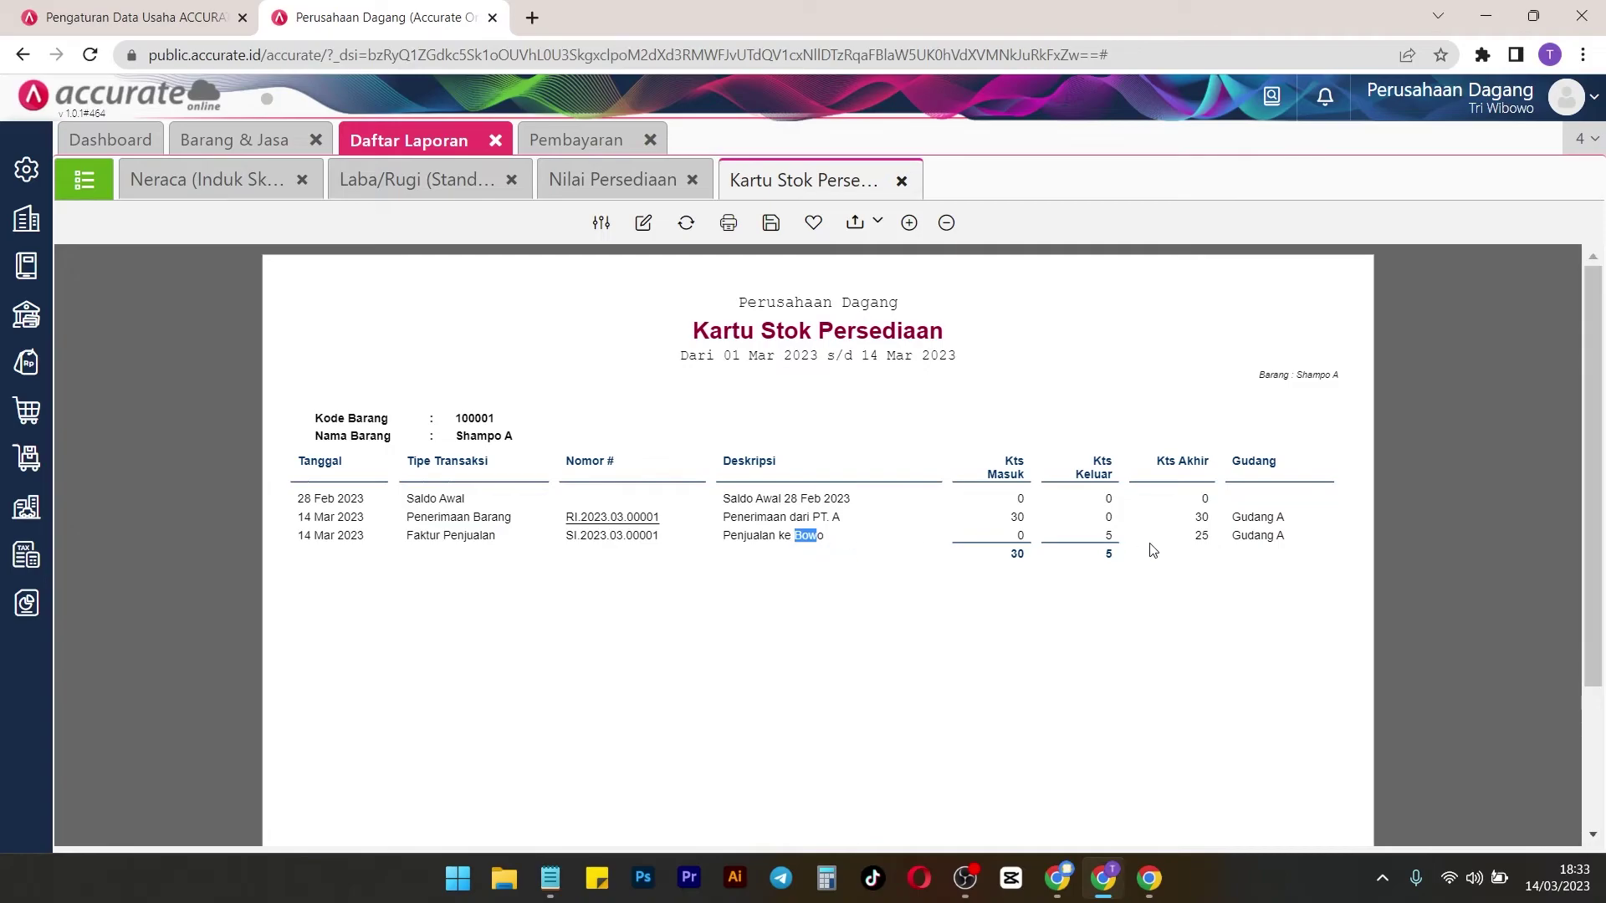
{"action": "left_click_drag", "start_coordinate": [1101, 537], "coordinate": [1218, 550]}
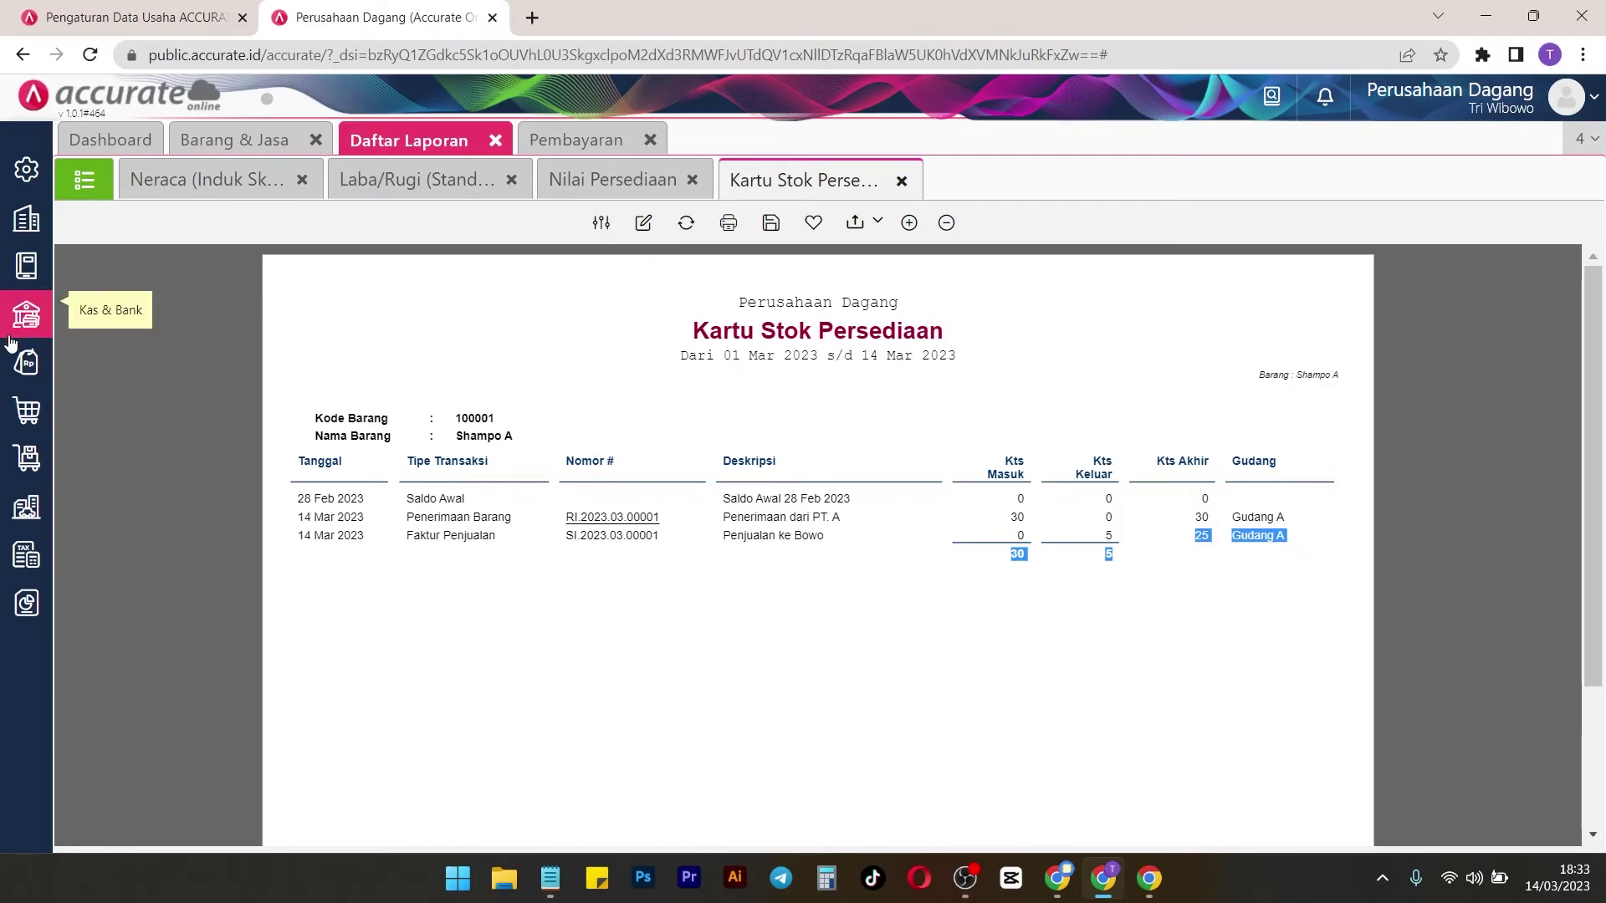
Review the general and address fields of a new Gudang form and view the list of existing warehouses
{"action": "left_click", "coordinate": [28, 449]}
{"action": "left_click", "coordinate": [690, 636]}
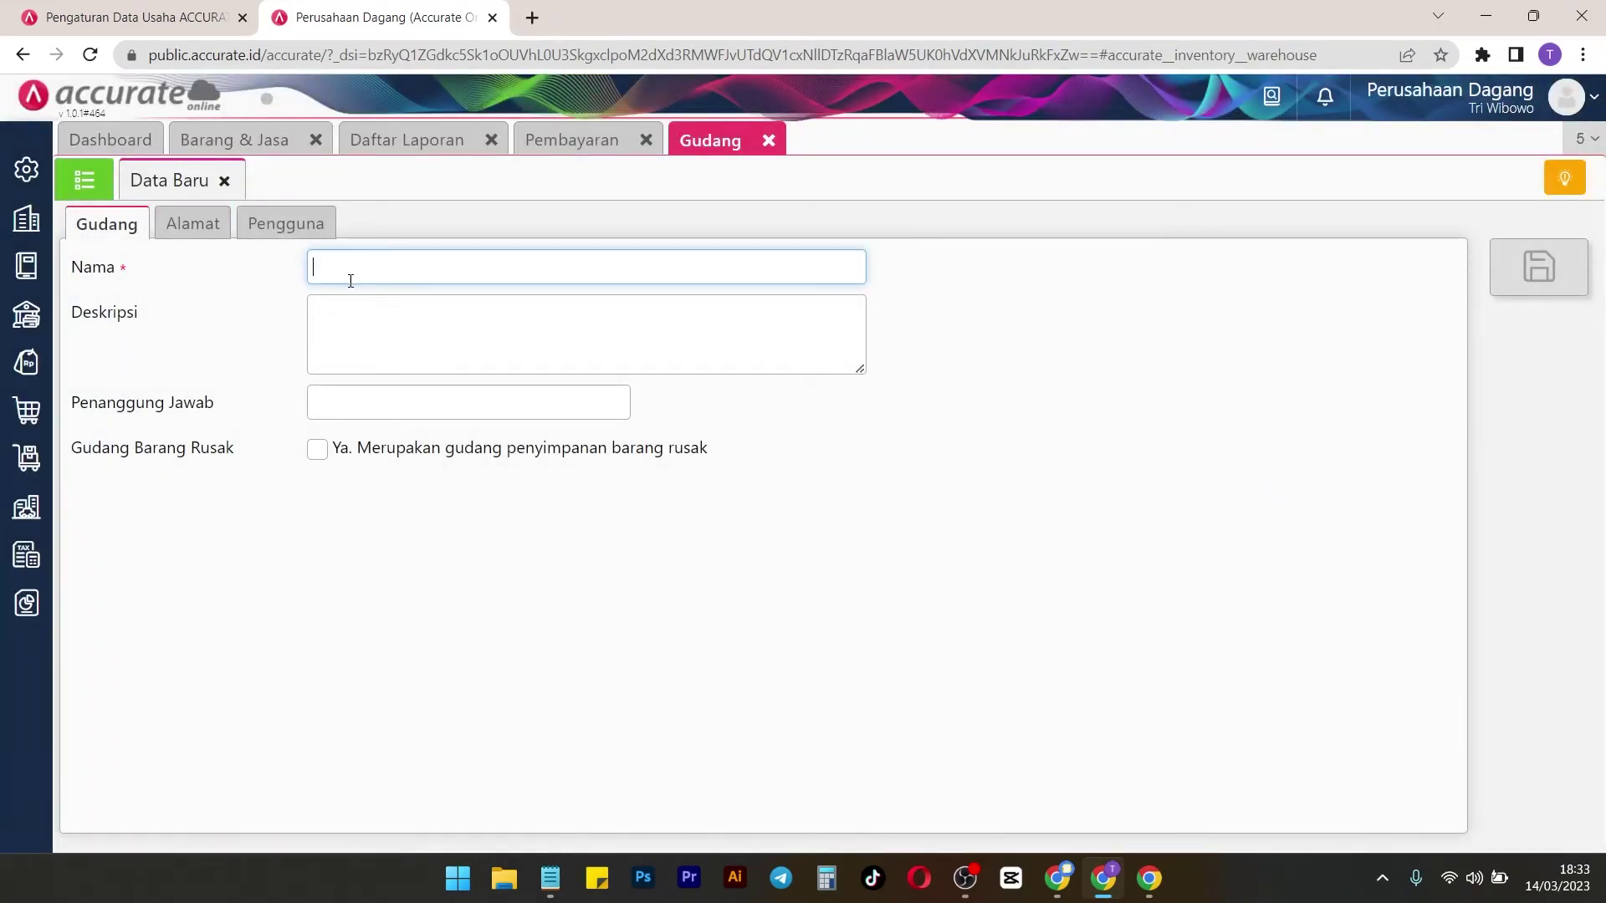
{"action": "left_click", "coordinate": [430, 339]}
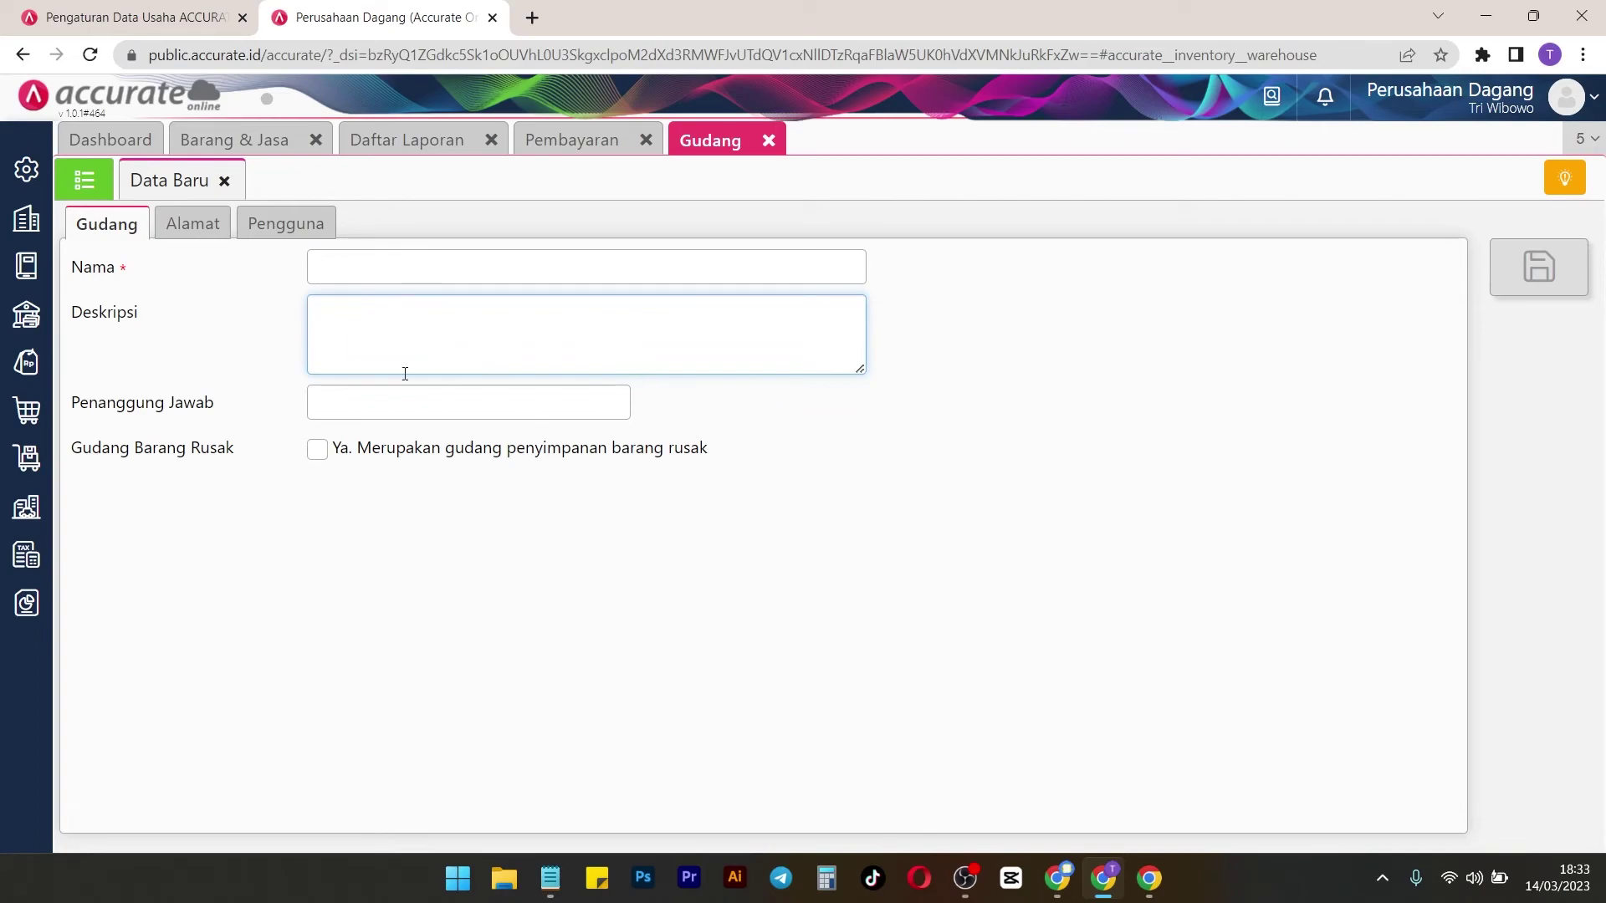
{"action": "left_click", "coordinate": [335, 410]}
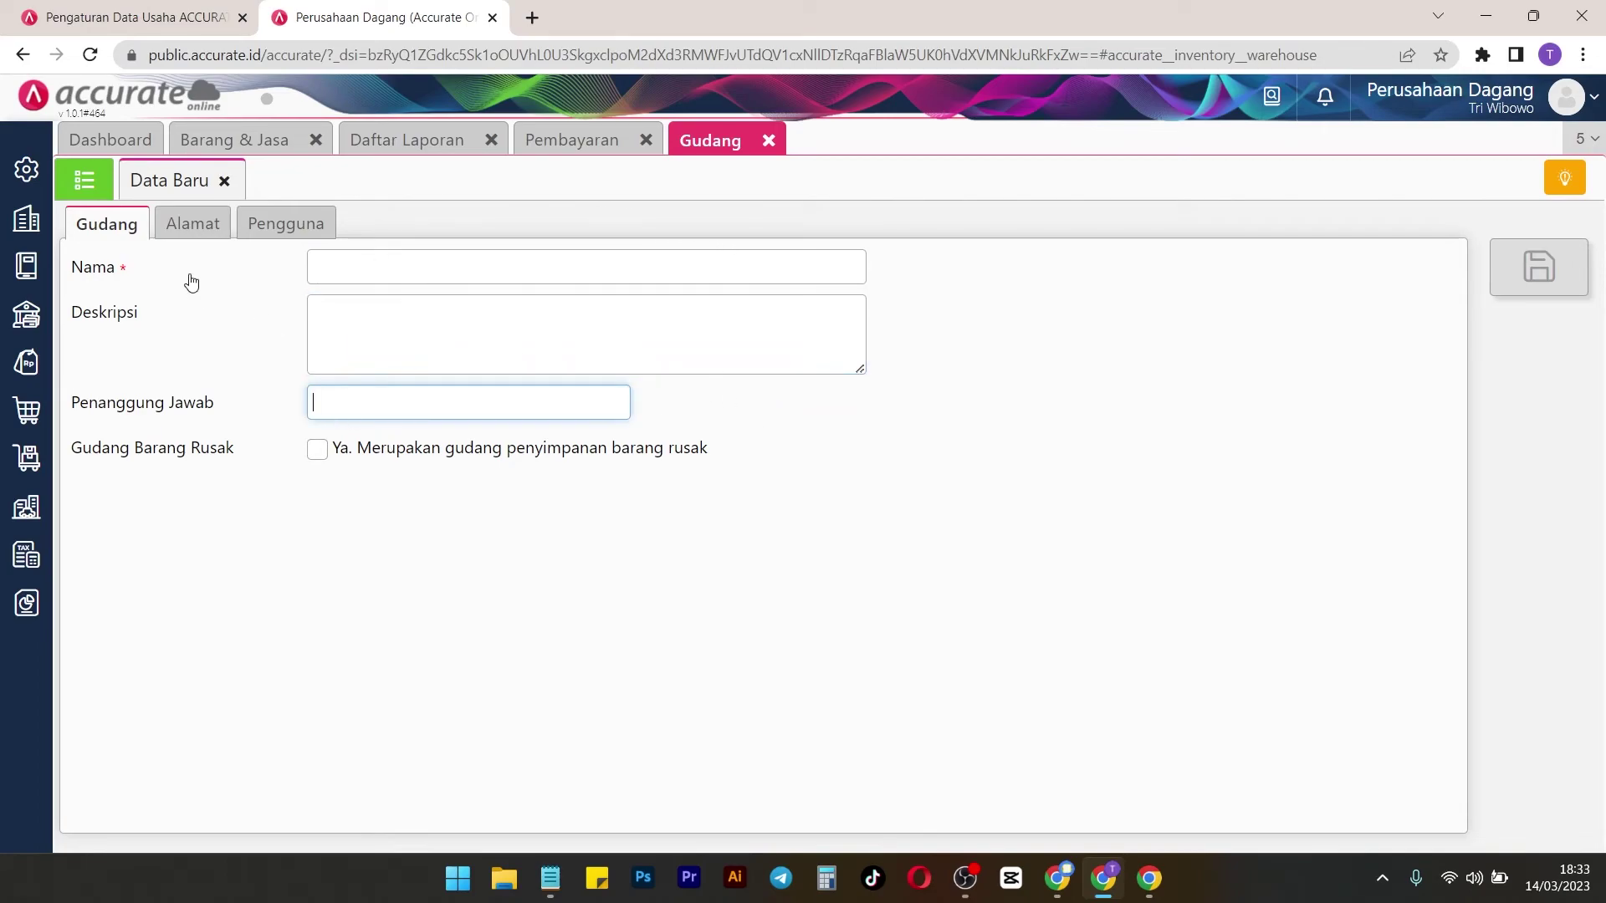
{"action": "left_click", "coordinate": [195, 233]}
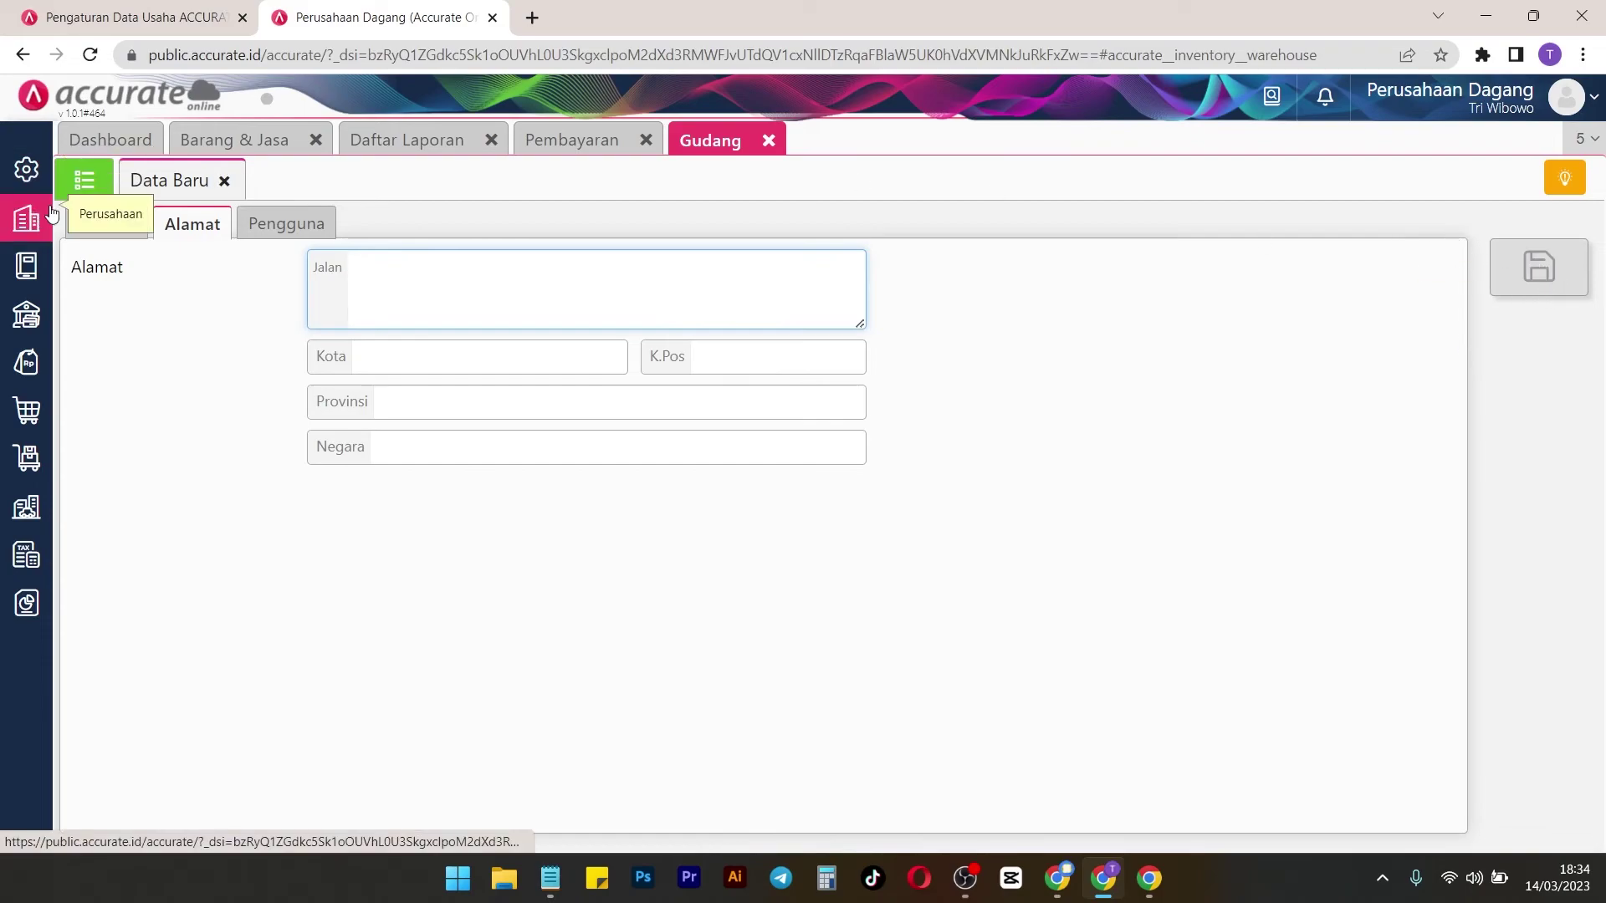
{"action": "left_click", "coordinate": [84, 180]}
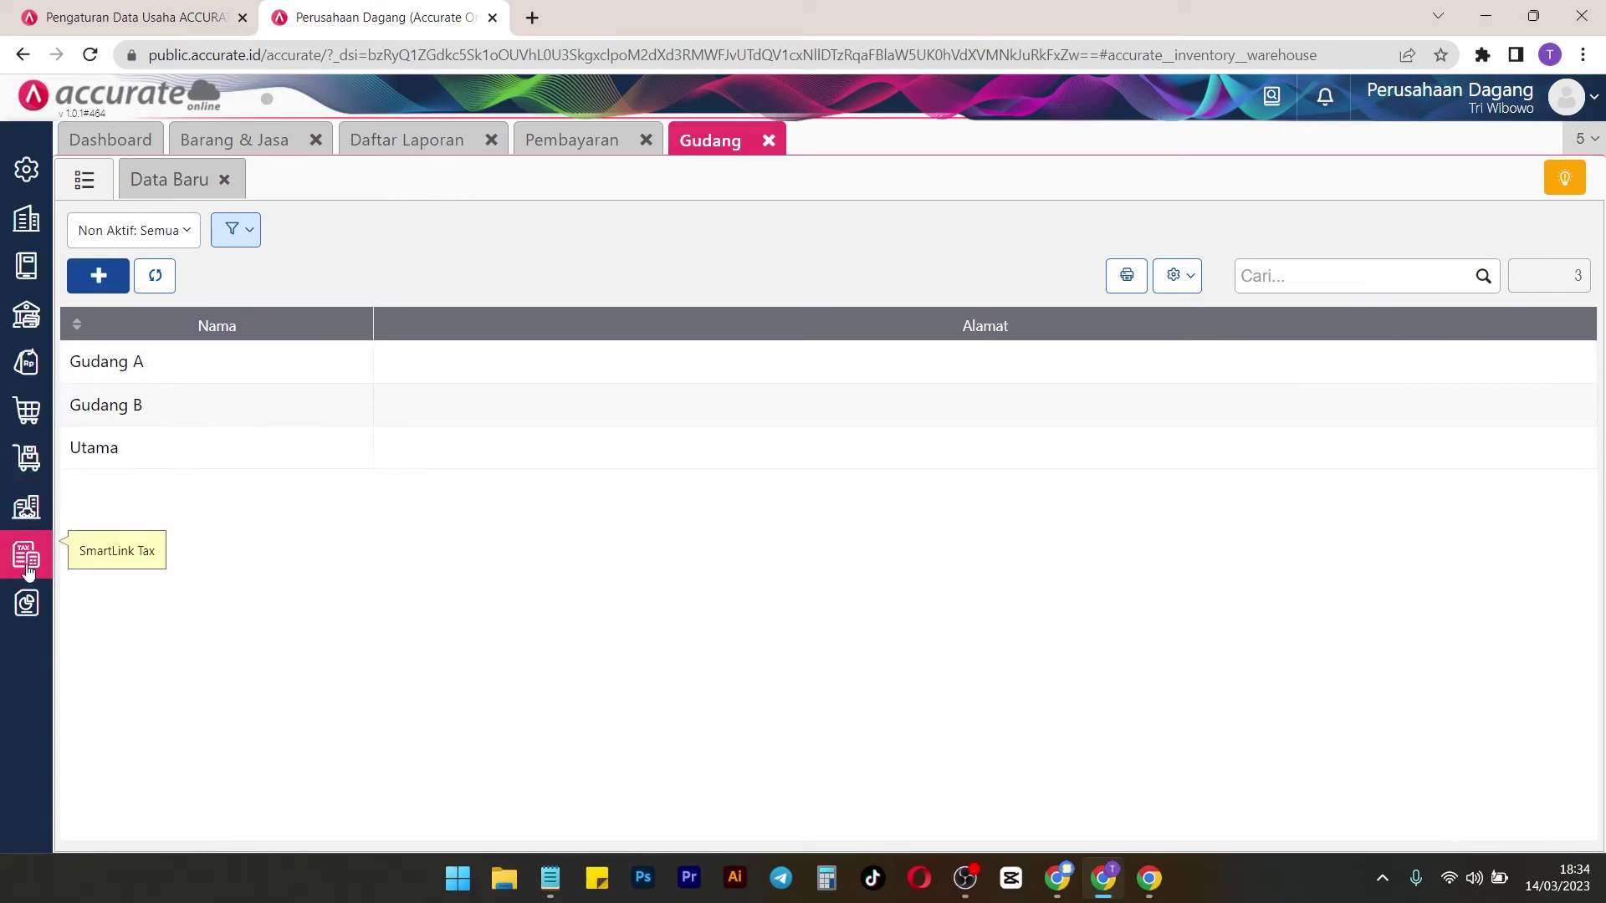
Display the Barang per Gudang list for warehouse Gudang A in Multi Satuan, and switch its quantities to Satuan #1
{"action": "left_click", "coordinate": [26, 478]}
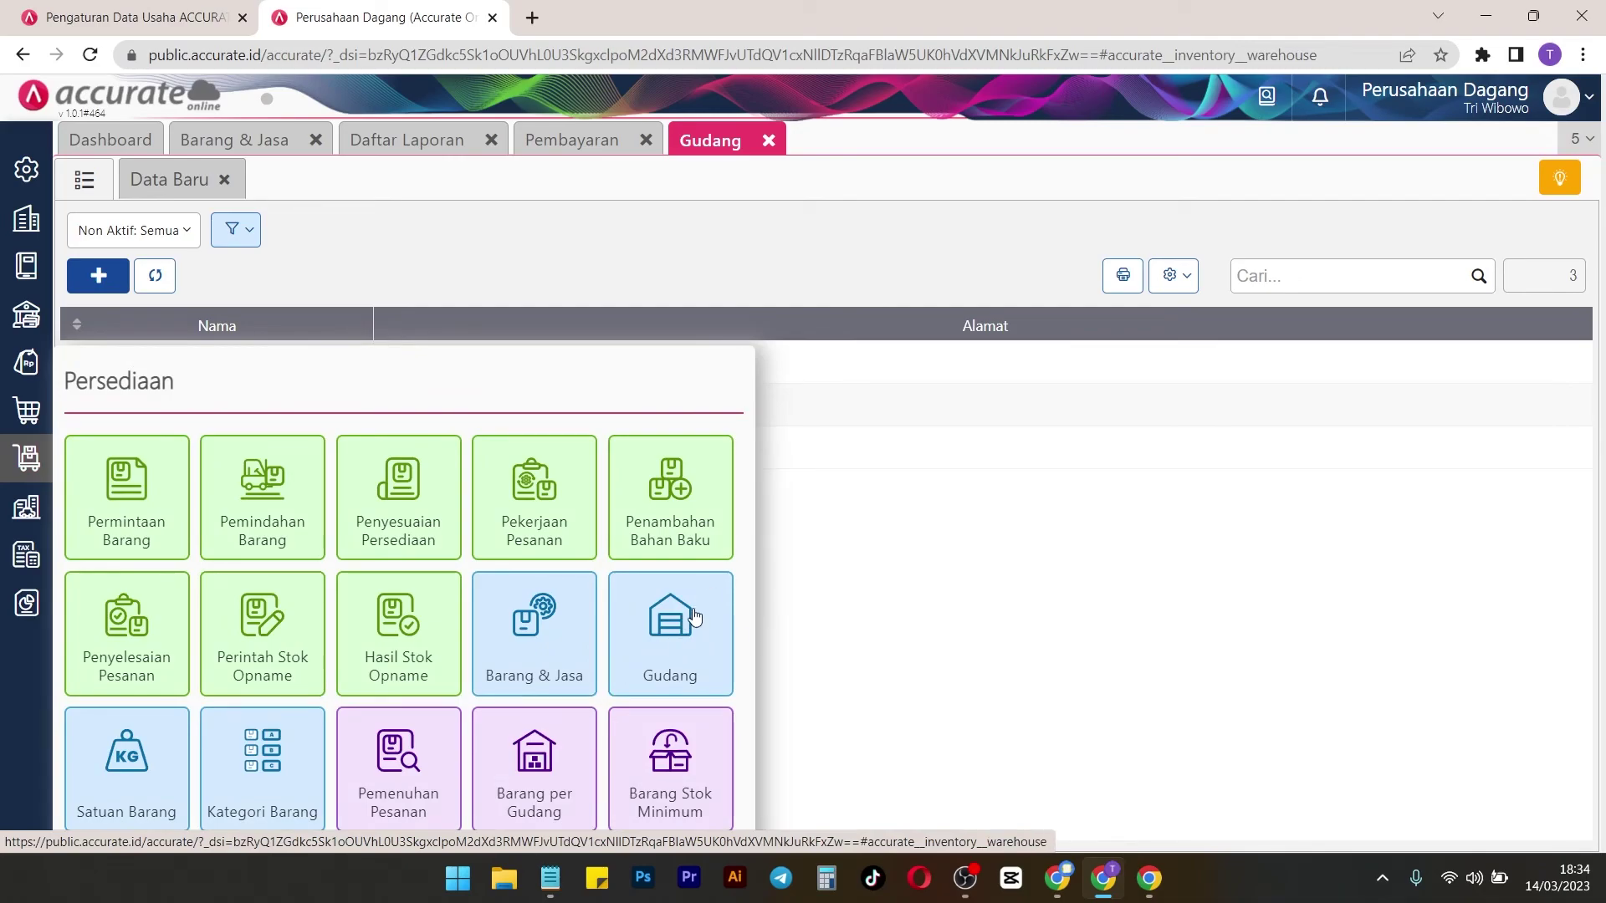
{"action": "left_click", "coordinate": [571, 756]}
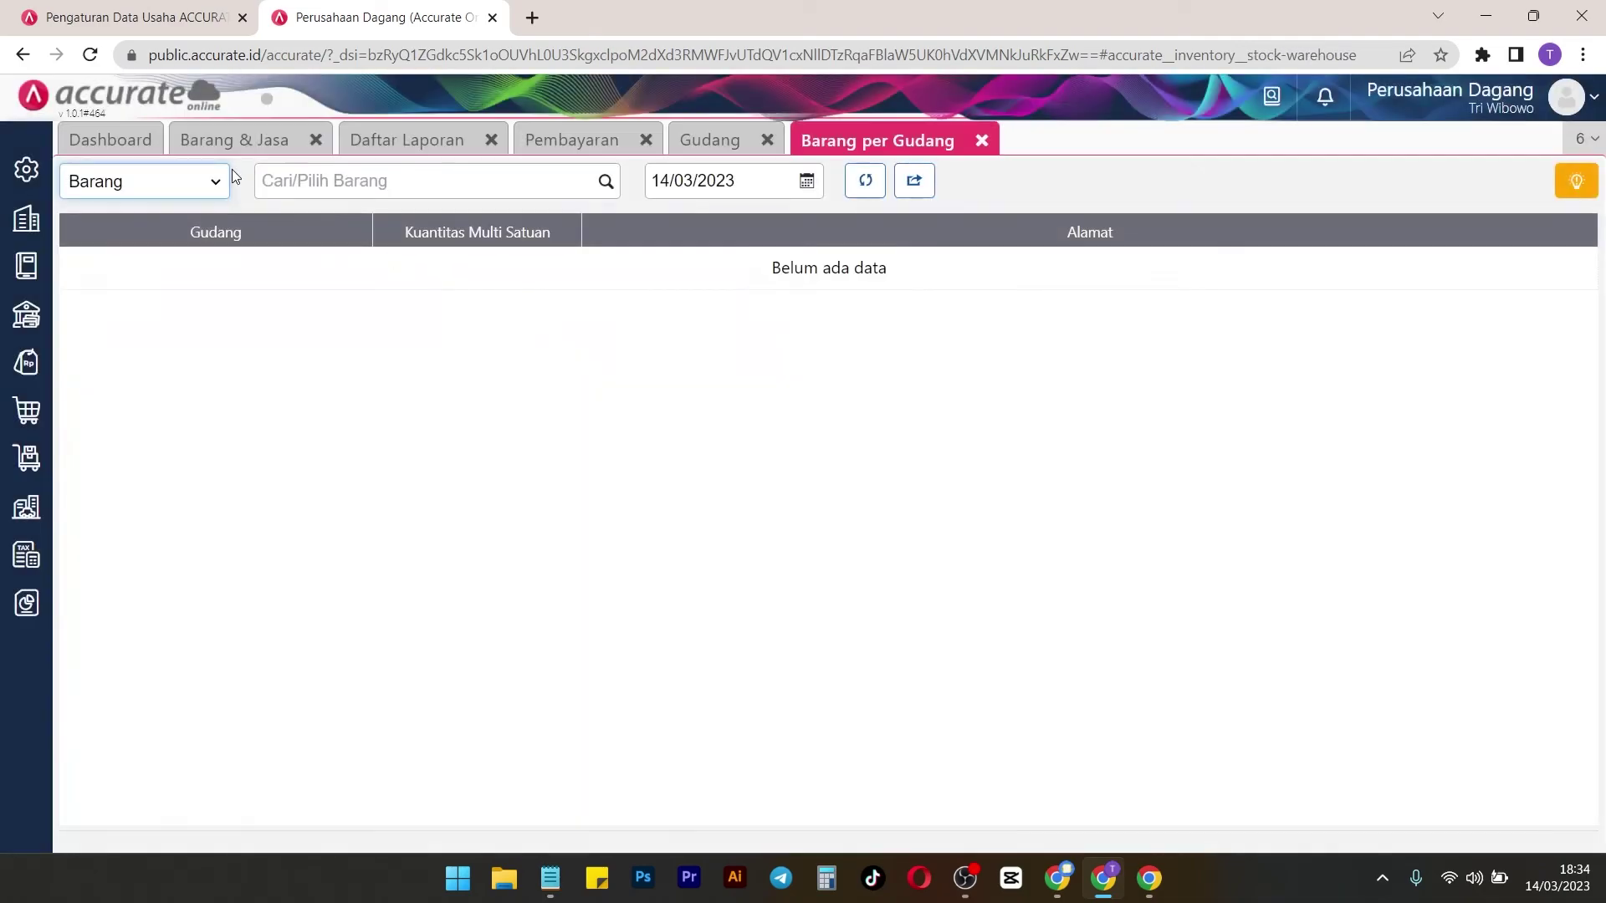
{"action": "left_click", "coordinate": [191, 184]}
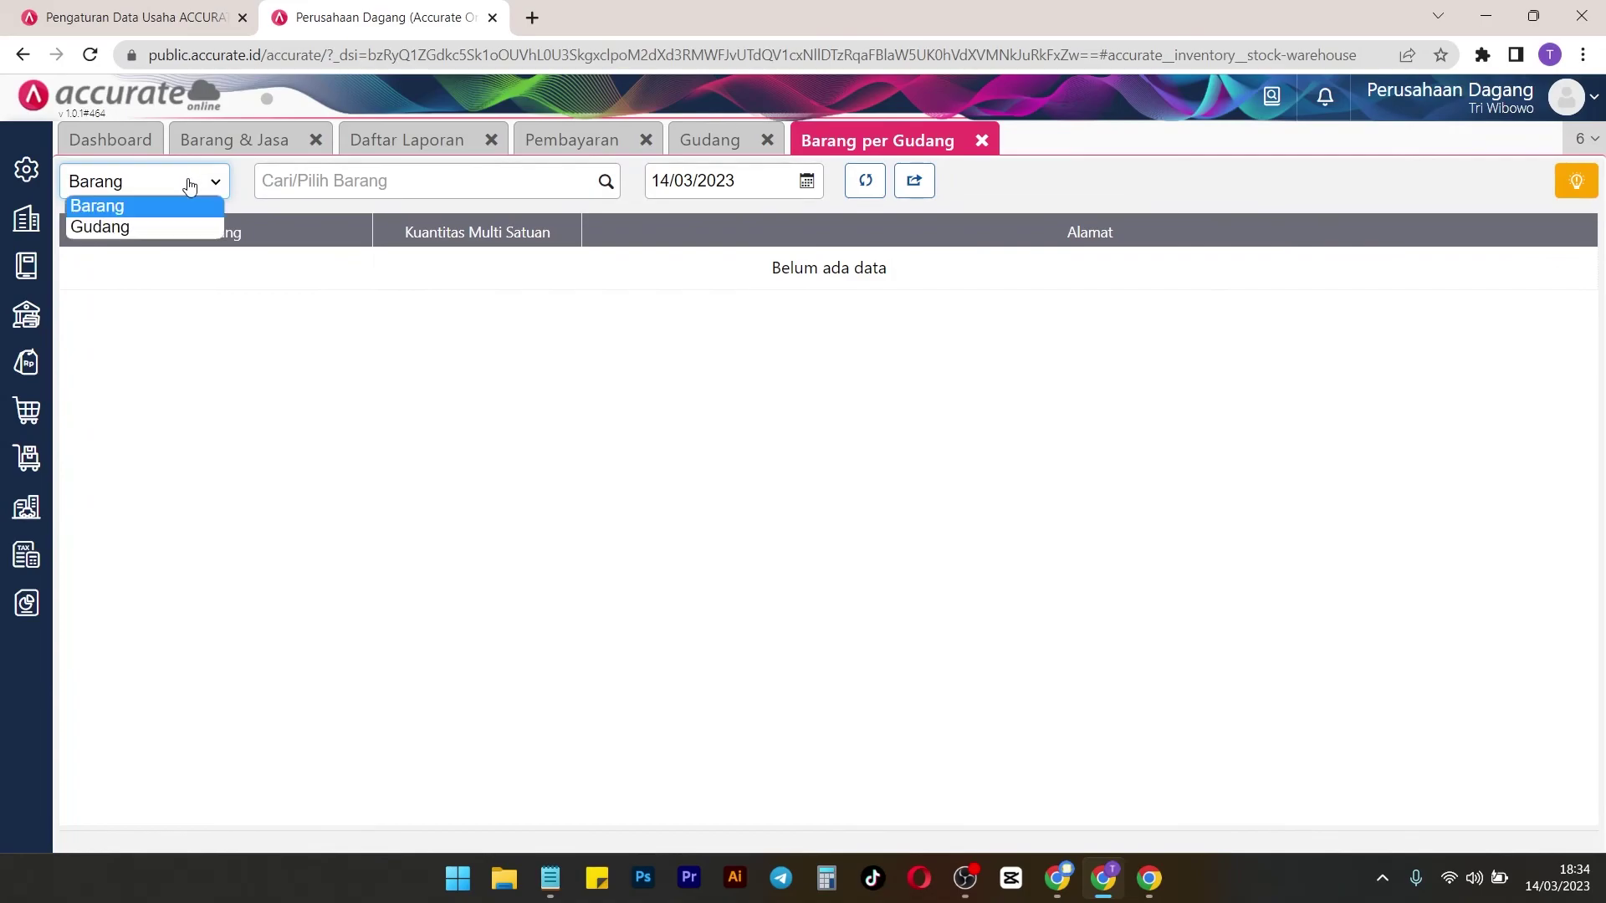
{"action": "left_click", "coordinate": [129, 227]}
{"action": "left_click", "coordinate": [460, 190]}
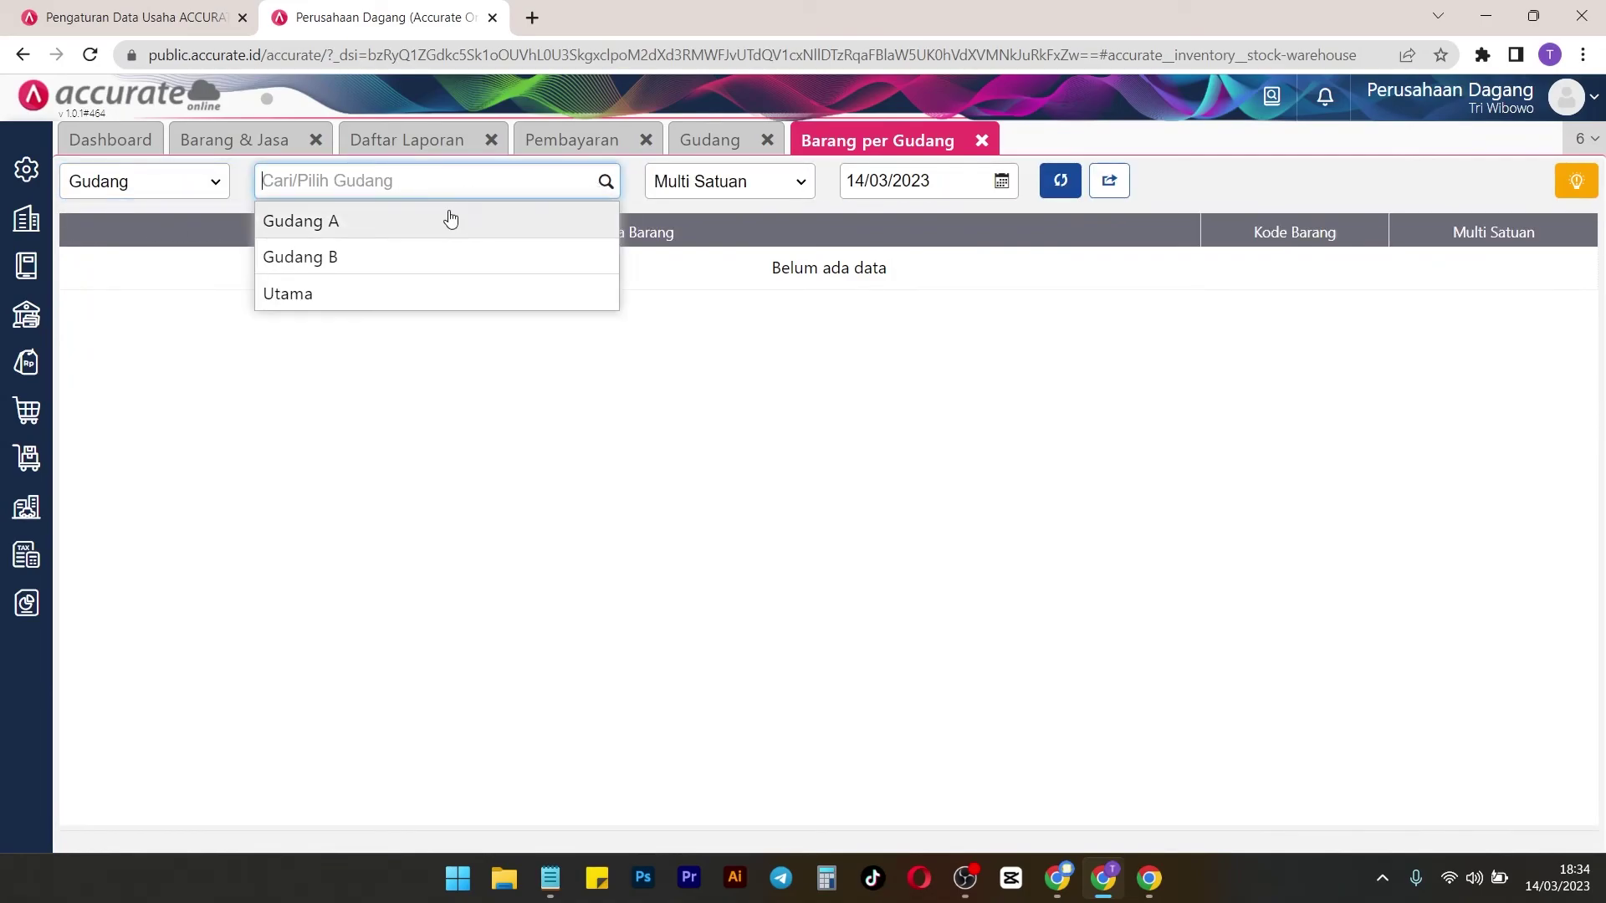
{"action": "left_click", "coordinate": [449, 218]}
{"action": "left_click", "coordinate": [1060, 180]}
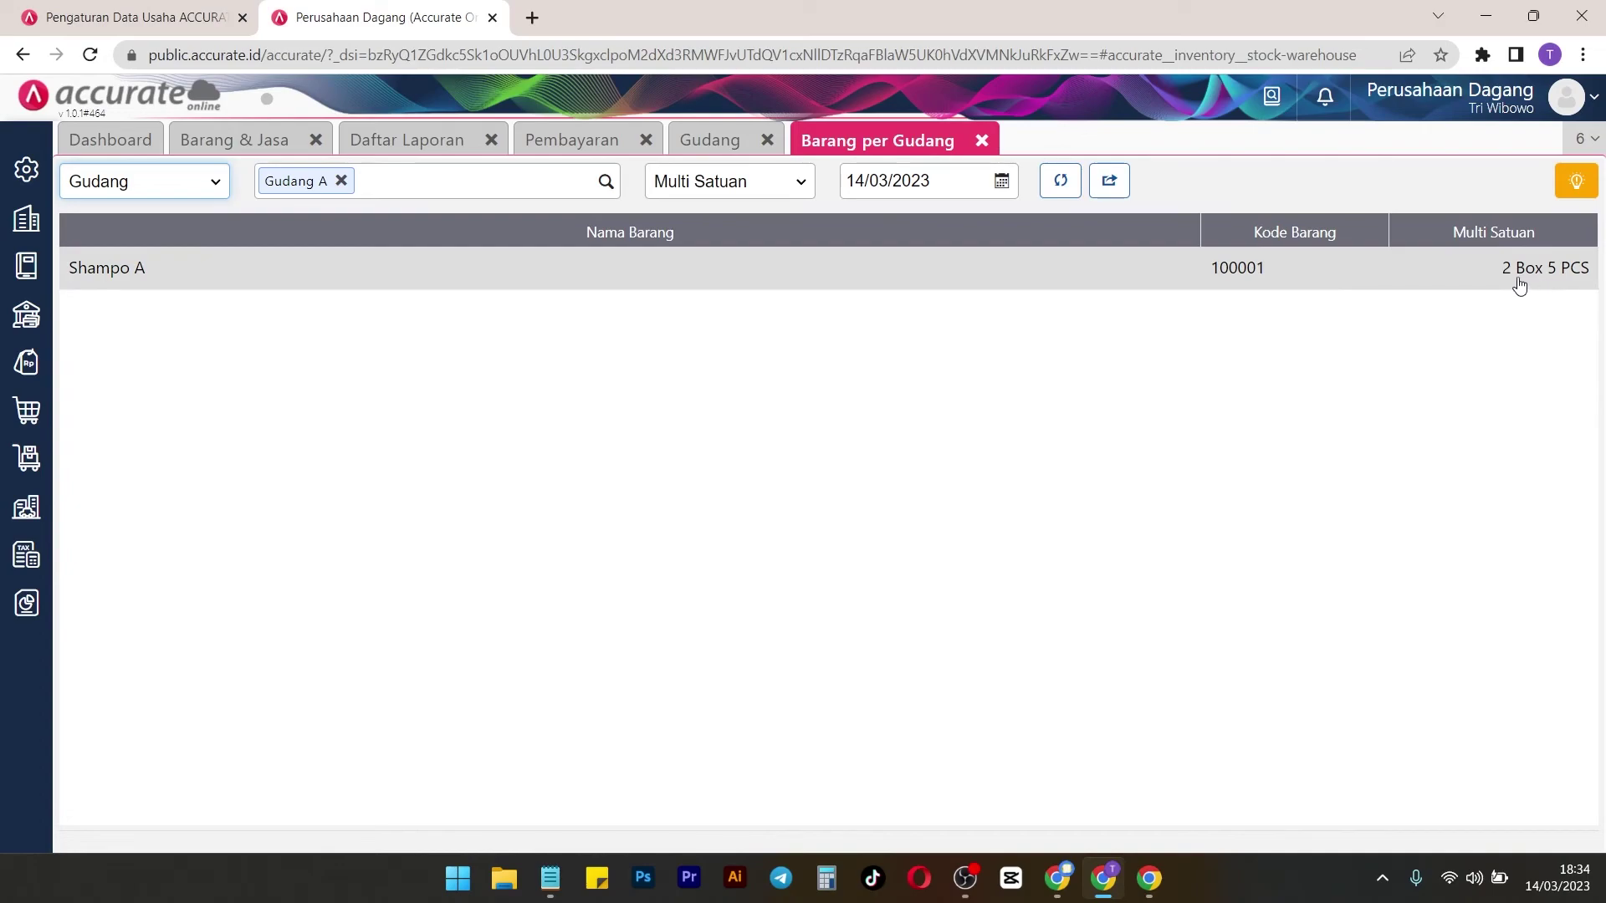
{"action": "left_click", "coordinate": [773, 192]}
{"action": "left_click", "coordinate": [756, 228]}
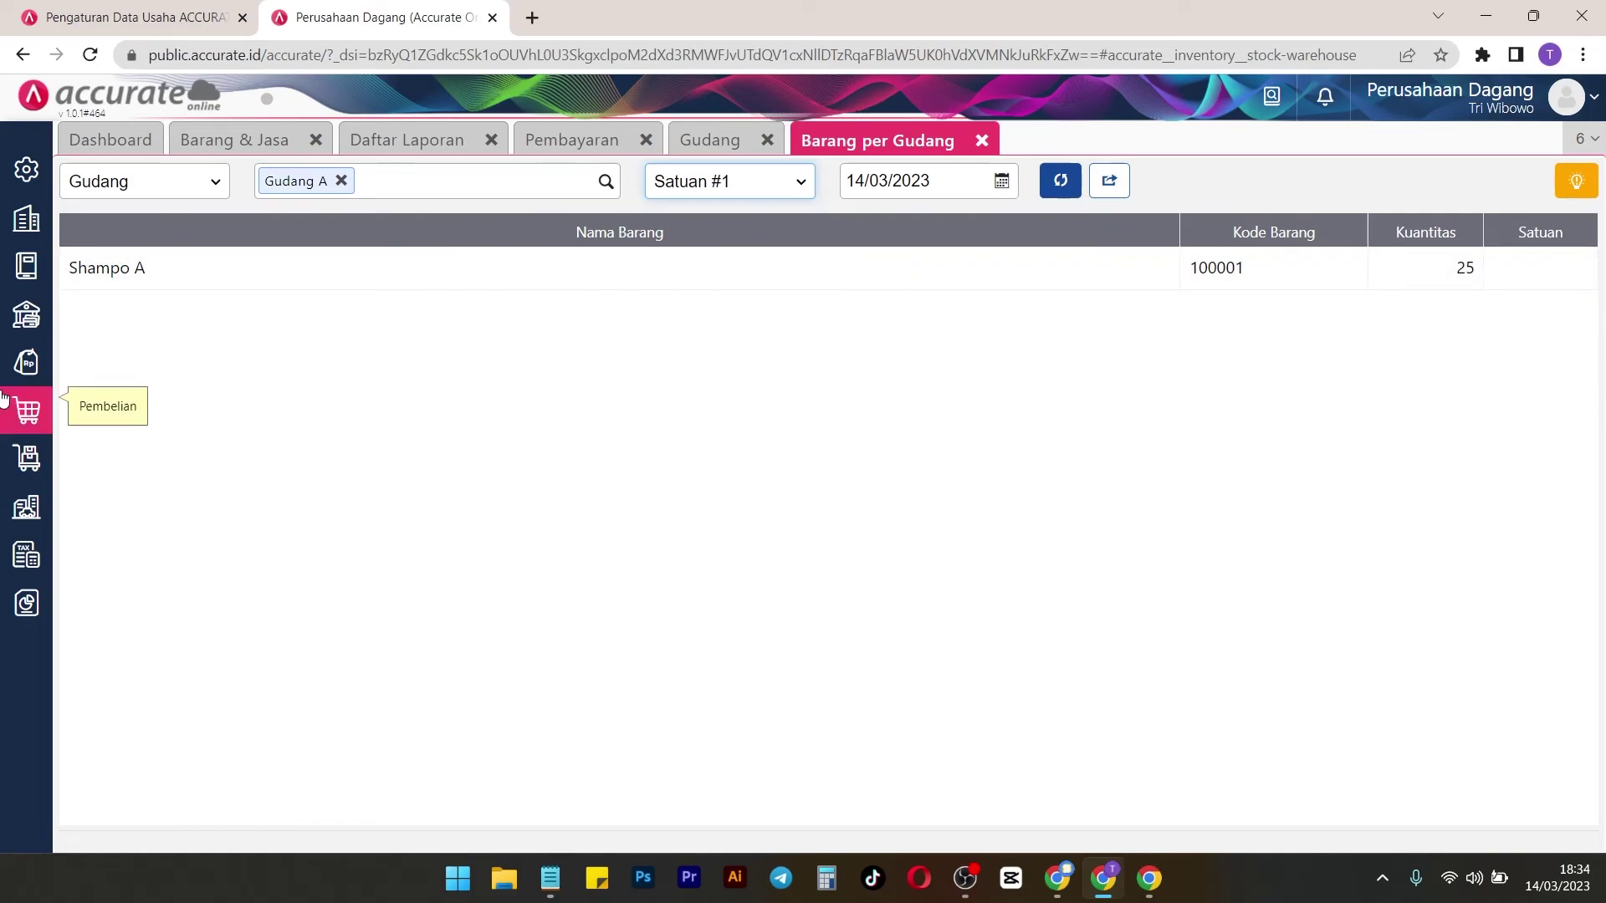
Start a new Pemindahan Barang of the Kirim Barang type from Gudang A to destination warehouse Gudang B
{"action": "left_click", "coordinate": [12, 452]}
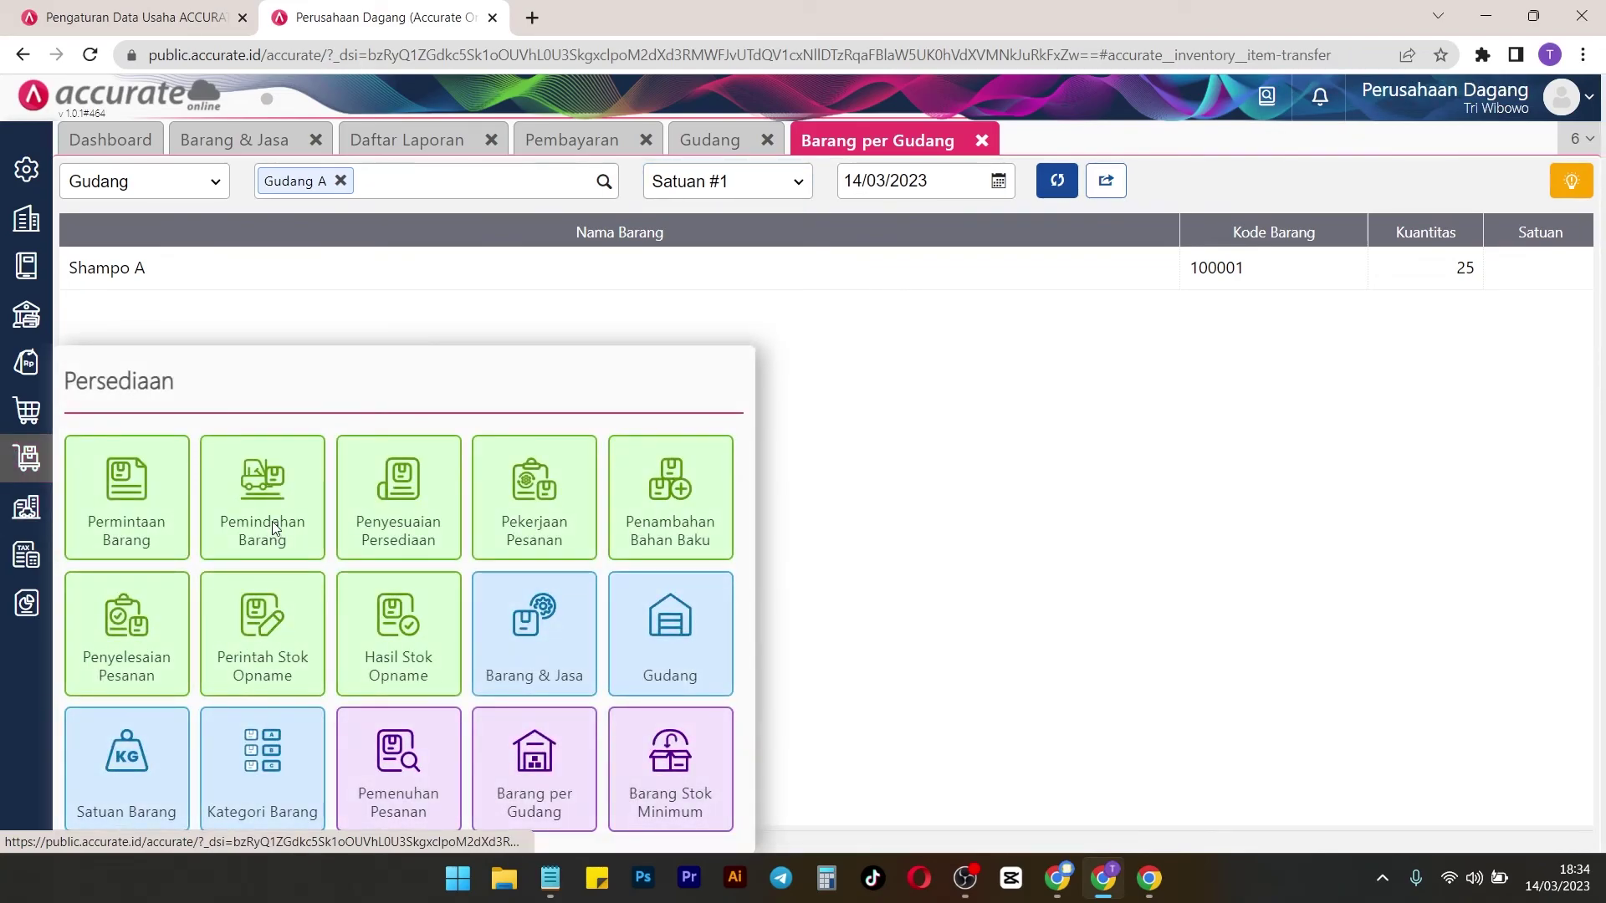
{"action": "left_click", "coordinate": [271, 521]}
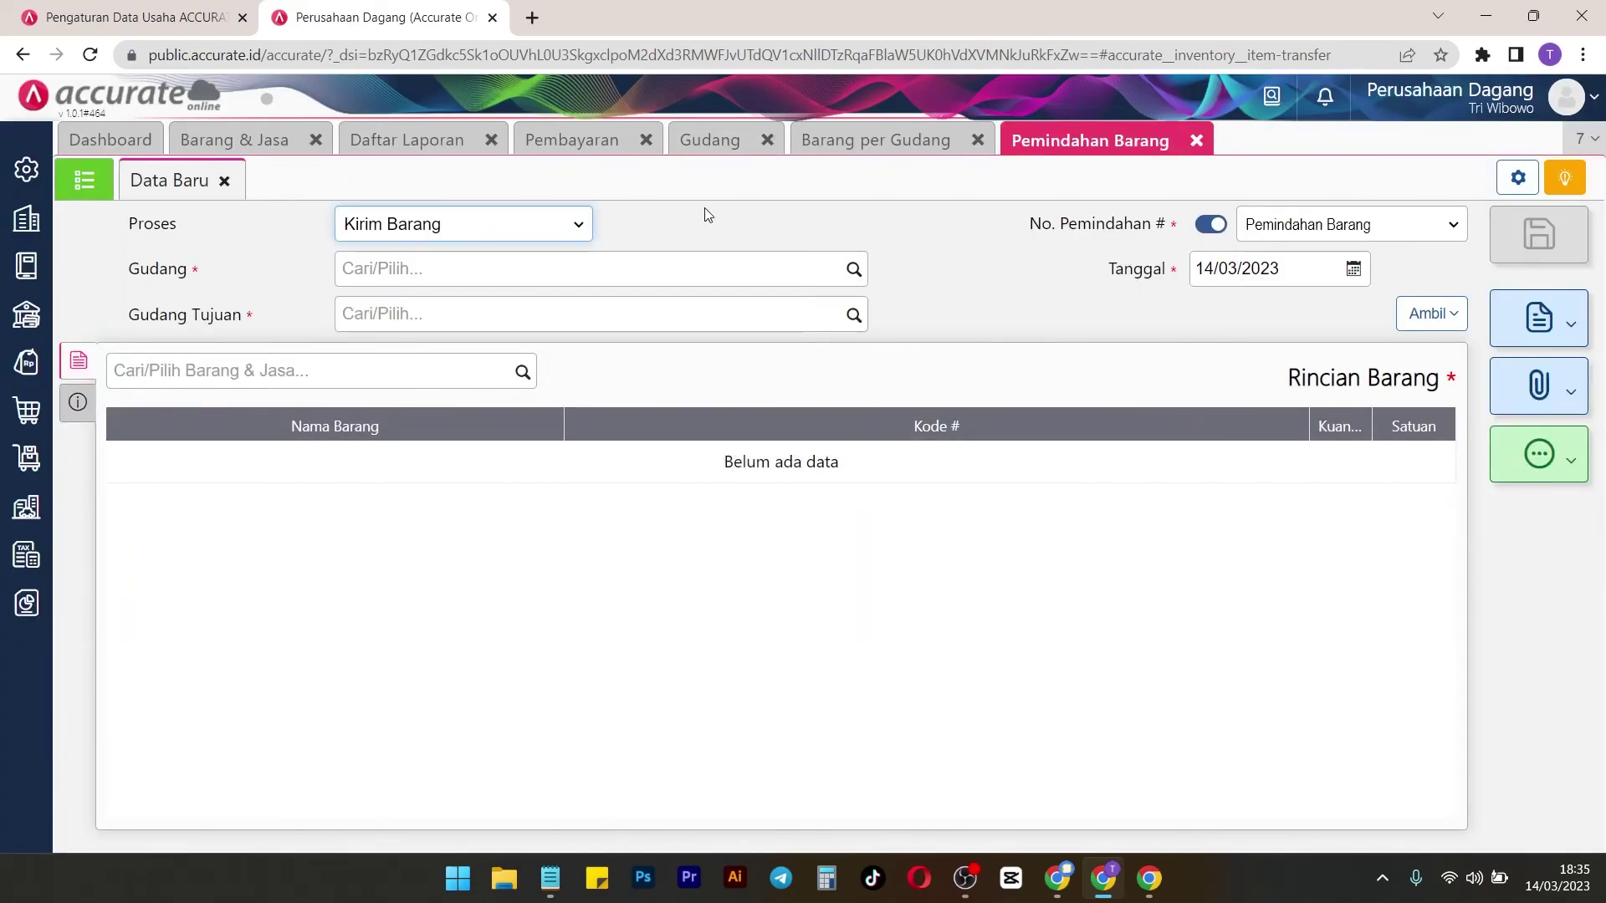
{"action": "left_click", "coordinate": [853, 268]}
{"action": "left_click", "coordinate": [580, 306]}
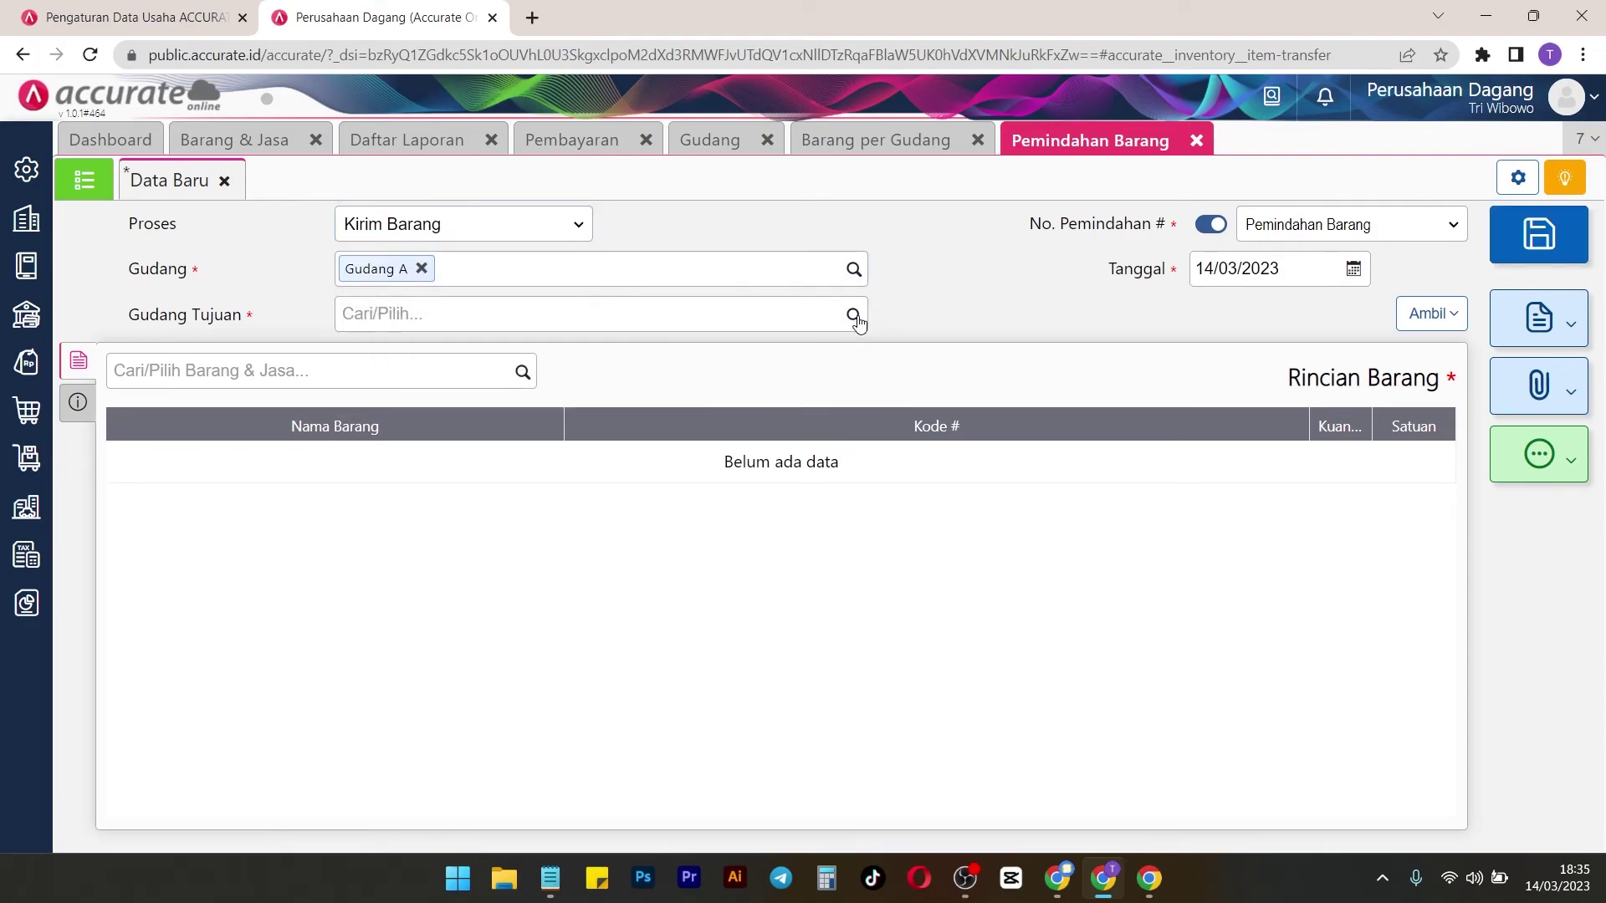
{"action": "left_click", "coordinate": [853, 315]}
{"action": "left_click", "coordinate": [575, 387]}
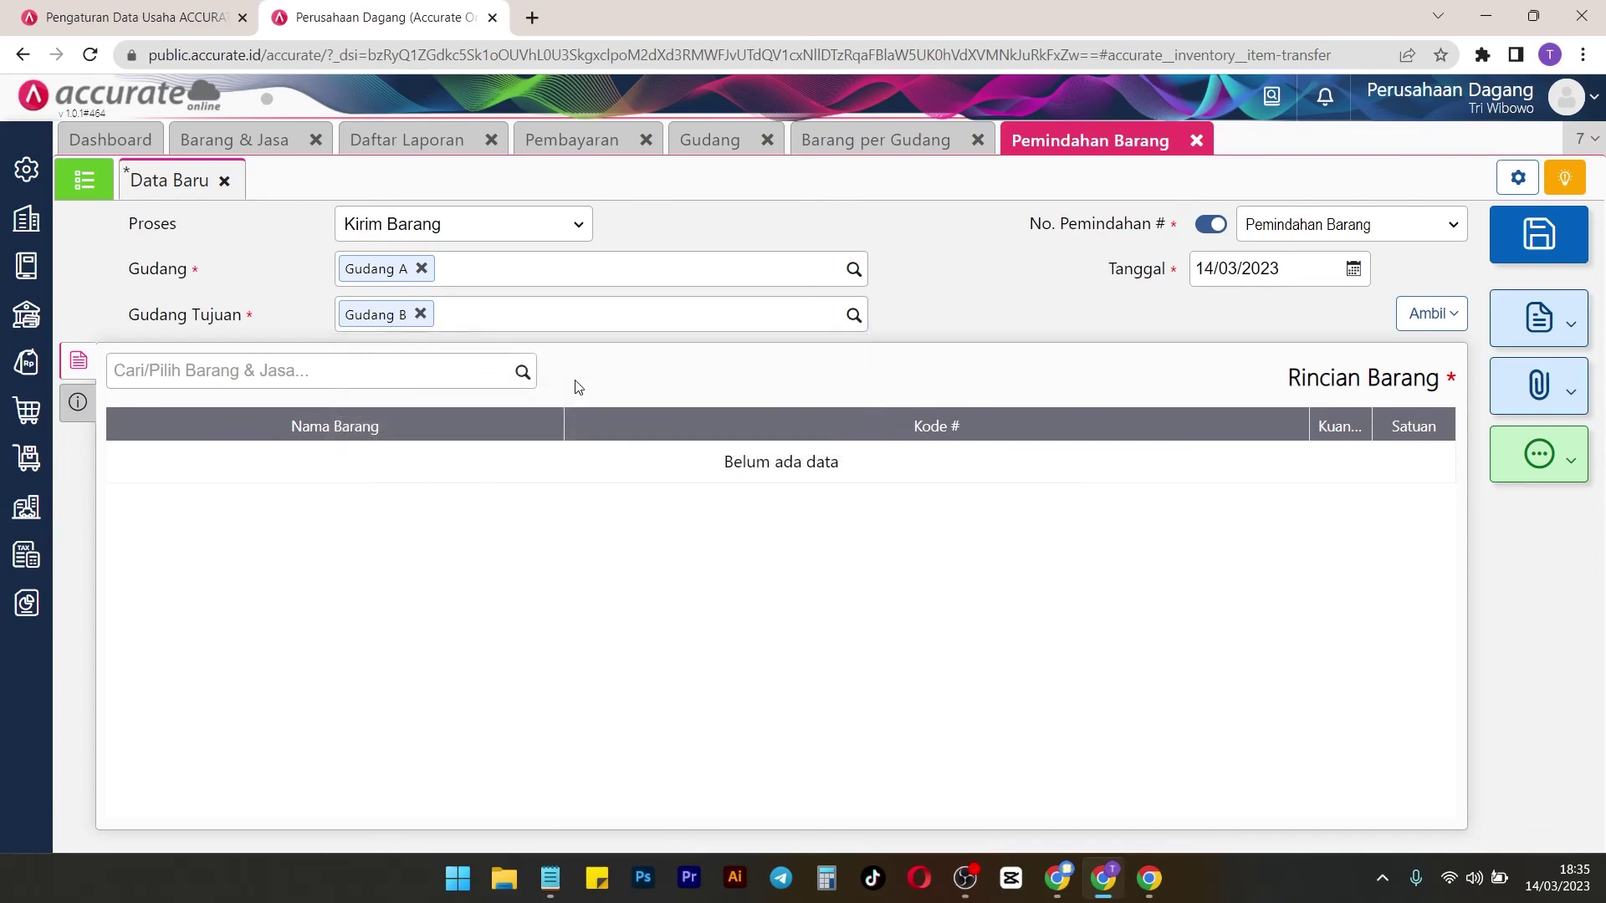
Add 10 PCS of Shampo A to the item transfer and save it
{"action": "left_click", "coordinate": [524, 371]}
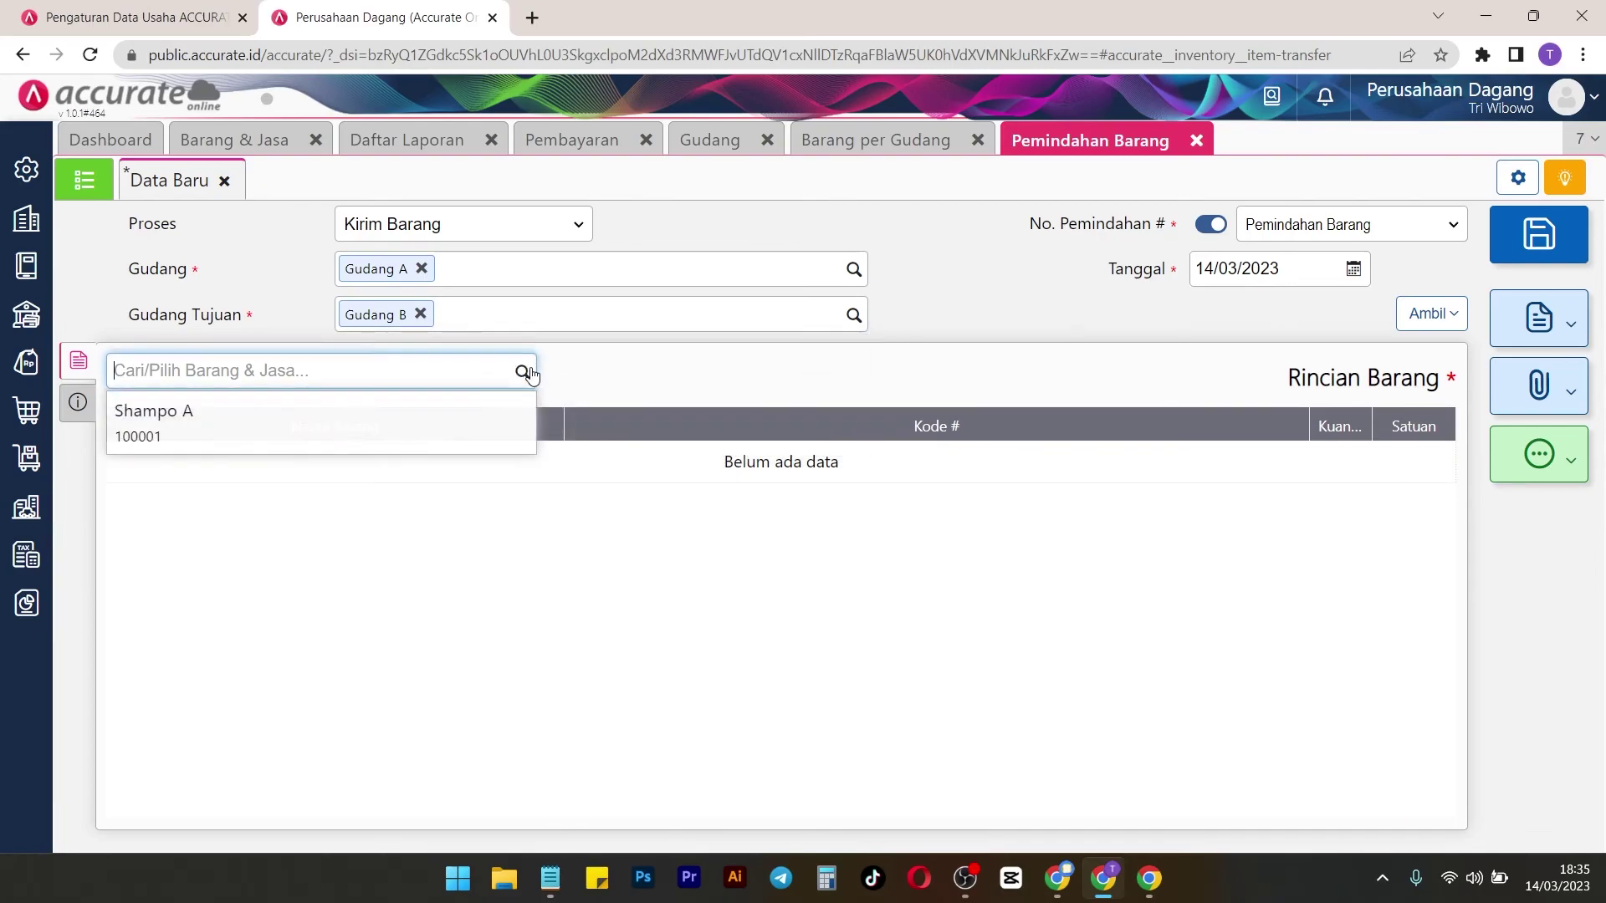
{"action": "left_click", "coordinate": [334, 407]}
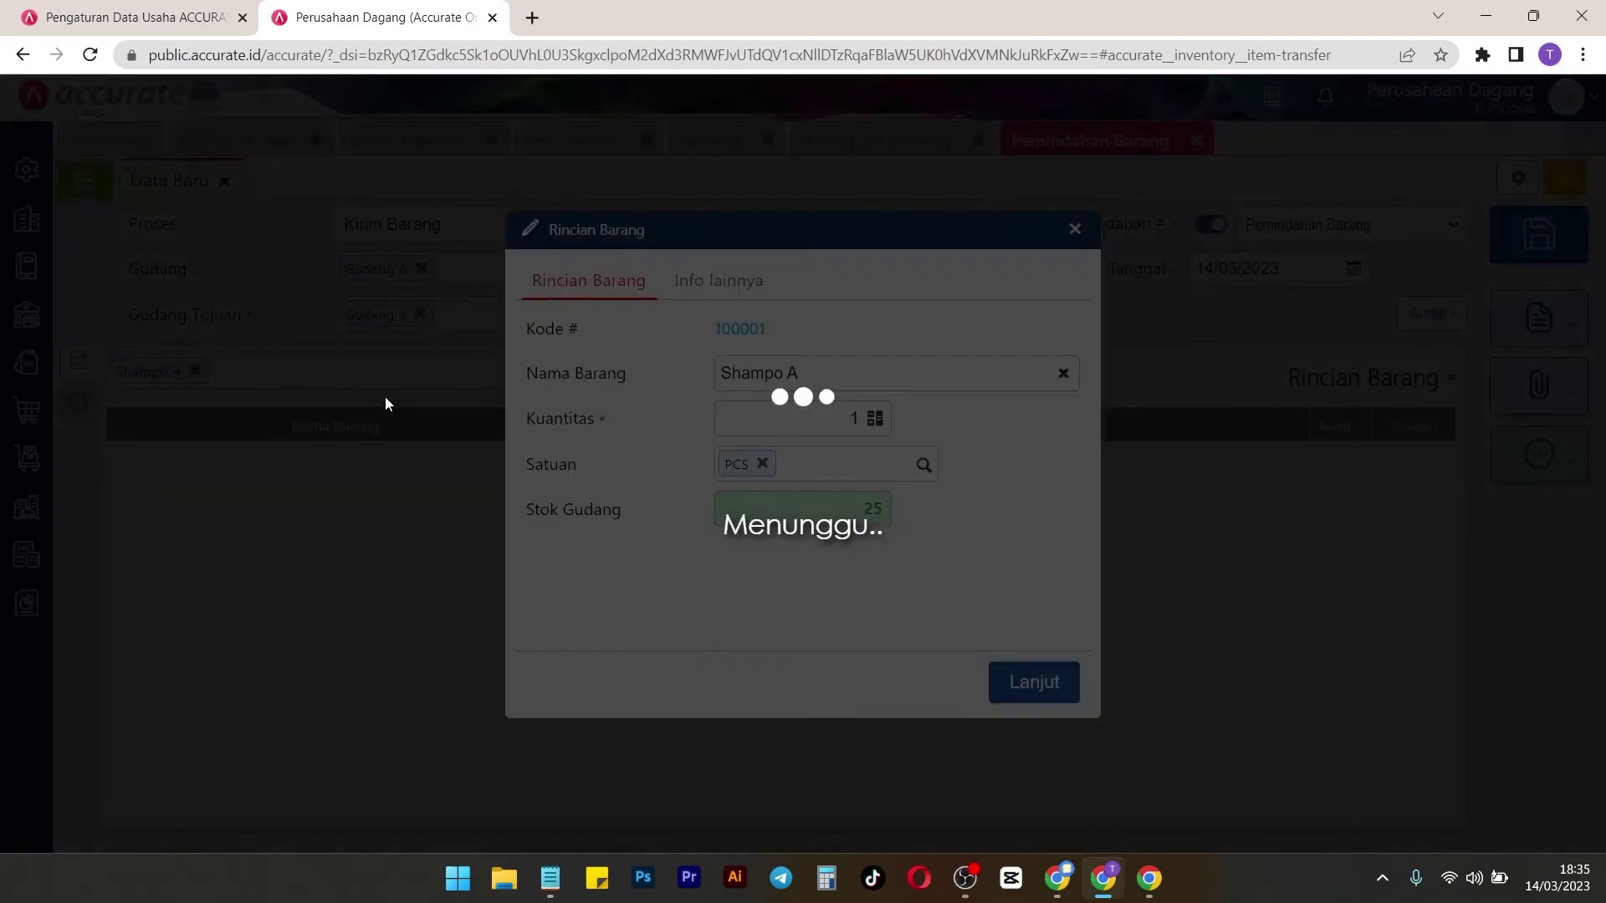
{"action": "left_click_drag", "start_coordinate": [830, 417], "coordinate": [879, 424]}
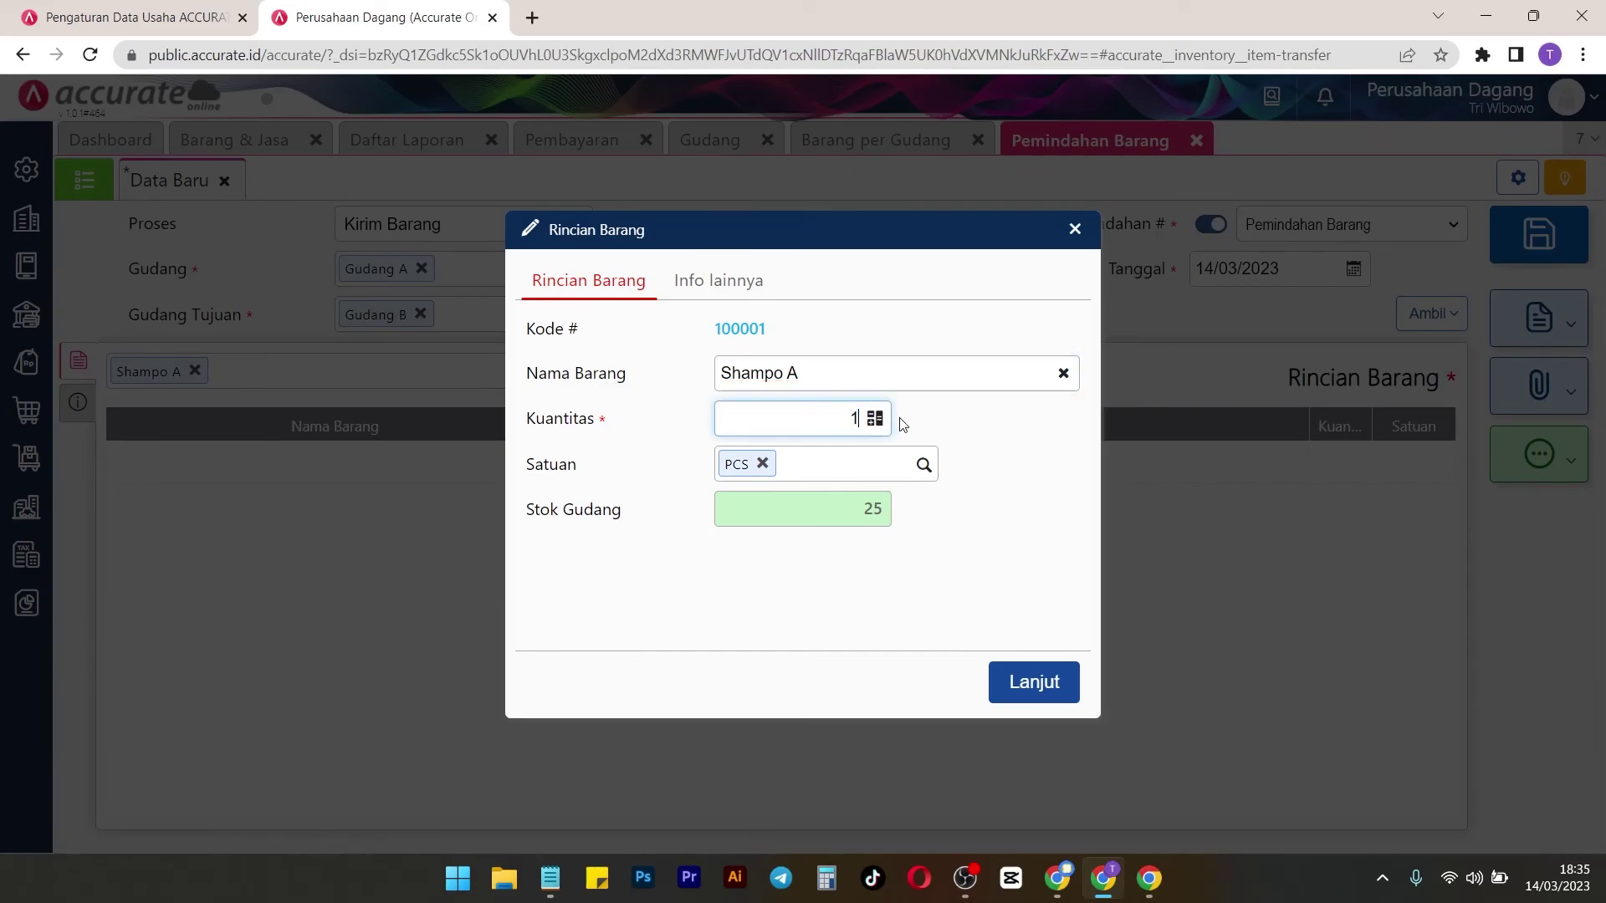
{"action": "left_click", "coordinate": [1011, 574]}
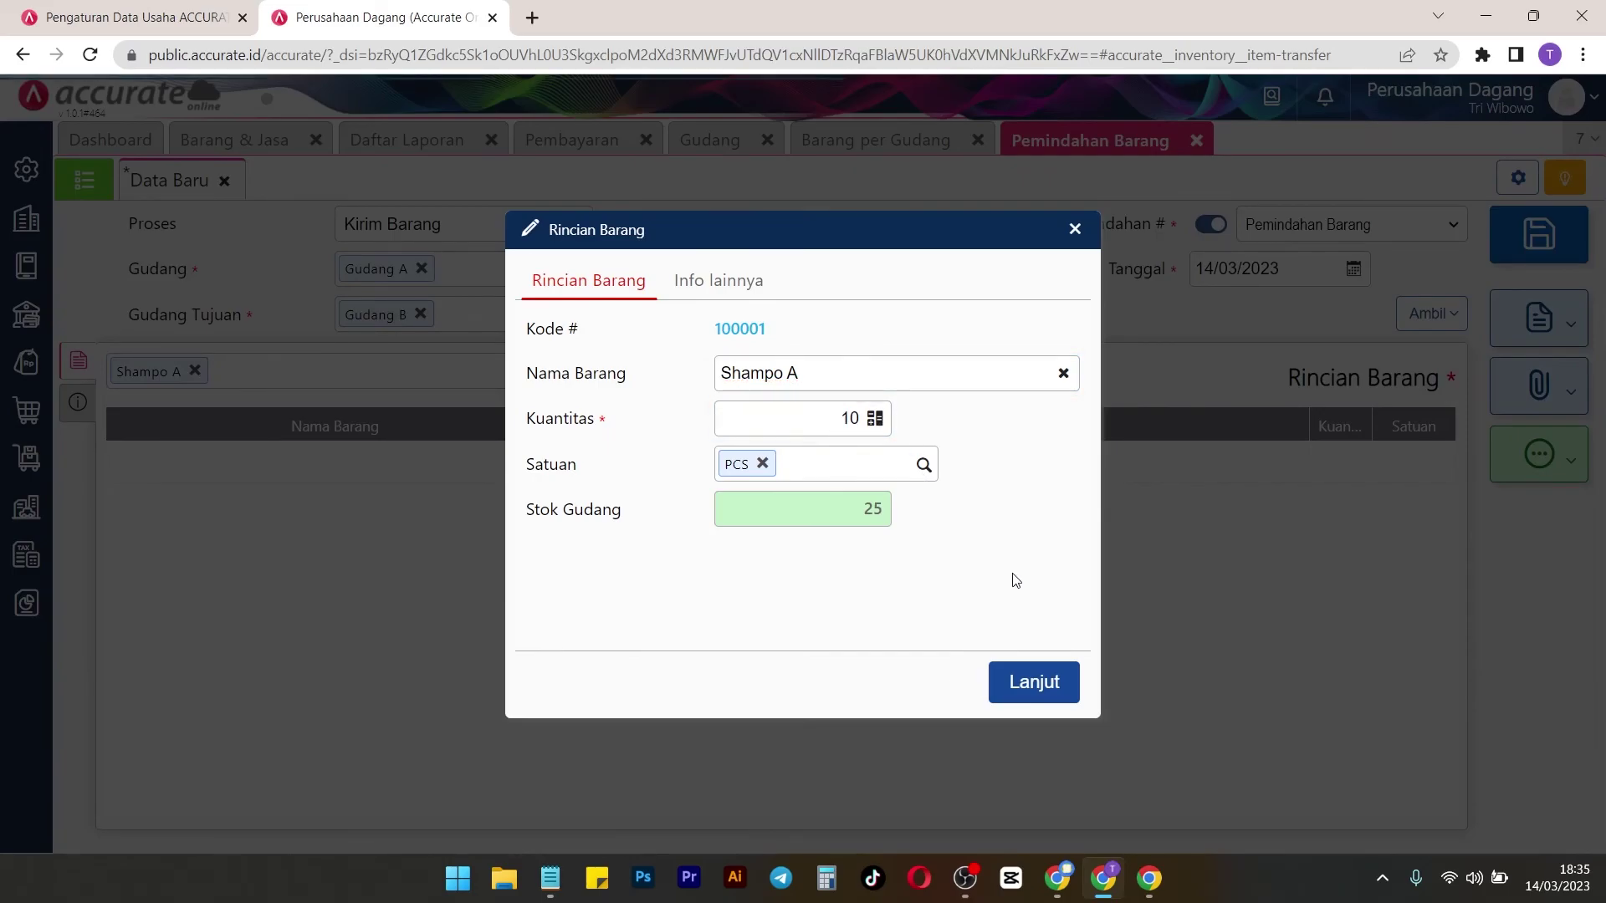
{"action": "left_click", "coordinate": [1035, 683]}
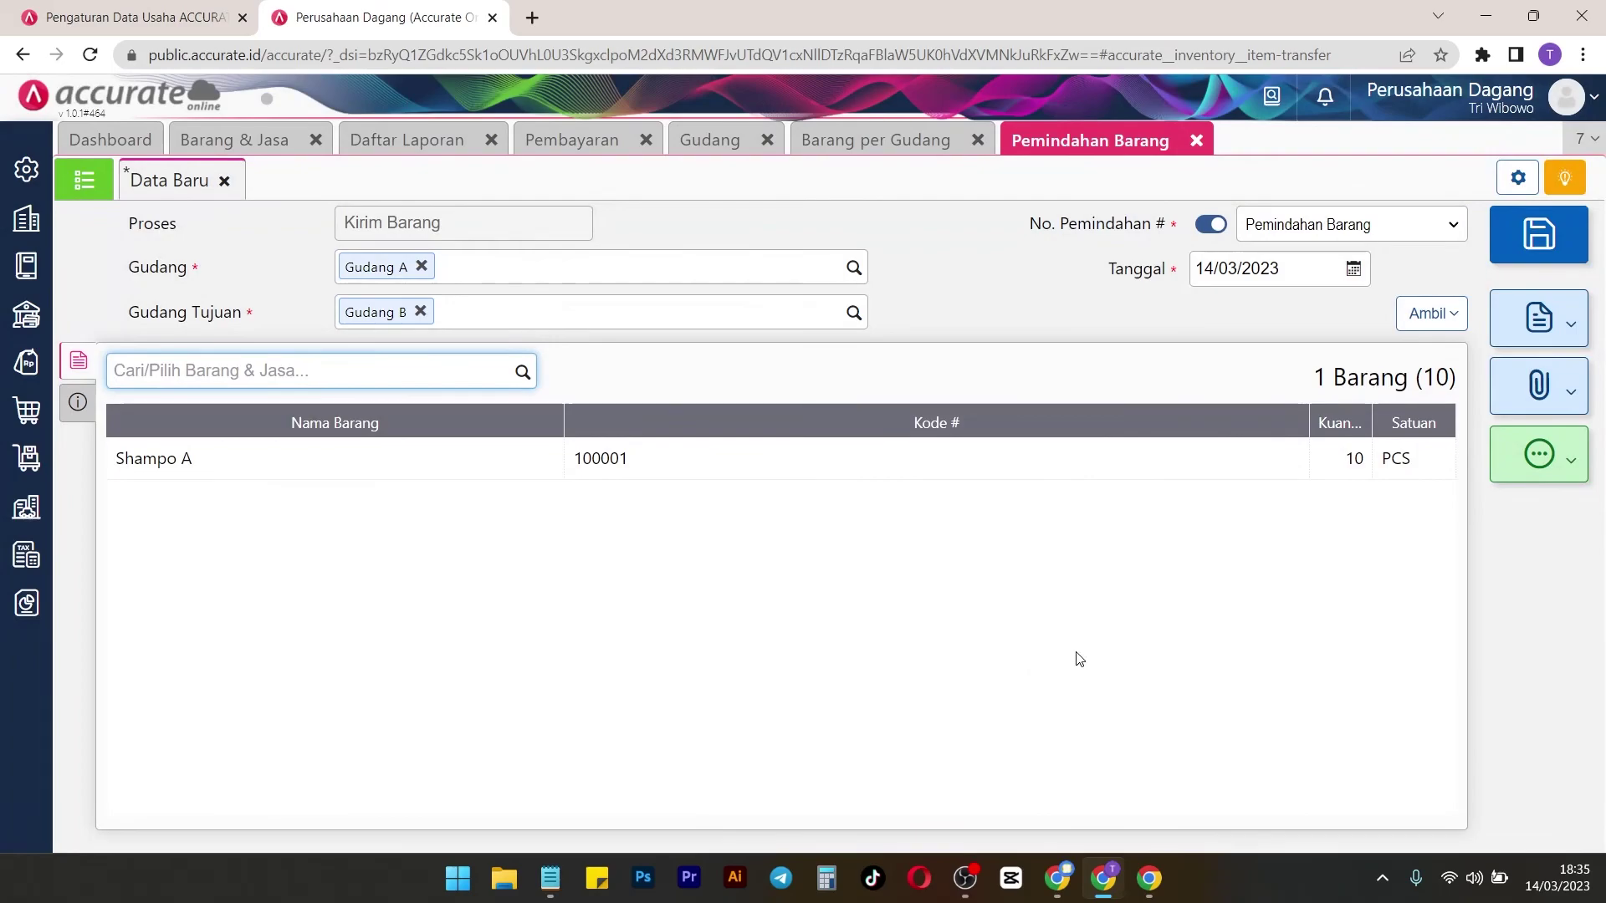
{"action": "left_click", "coordinate": [1551, 236]}
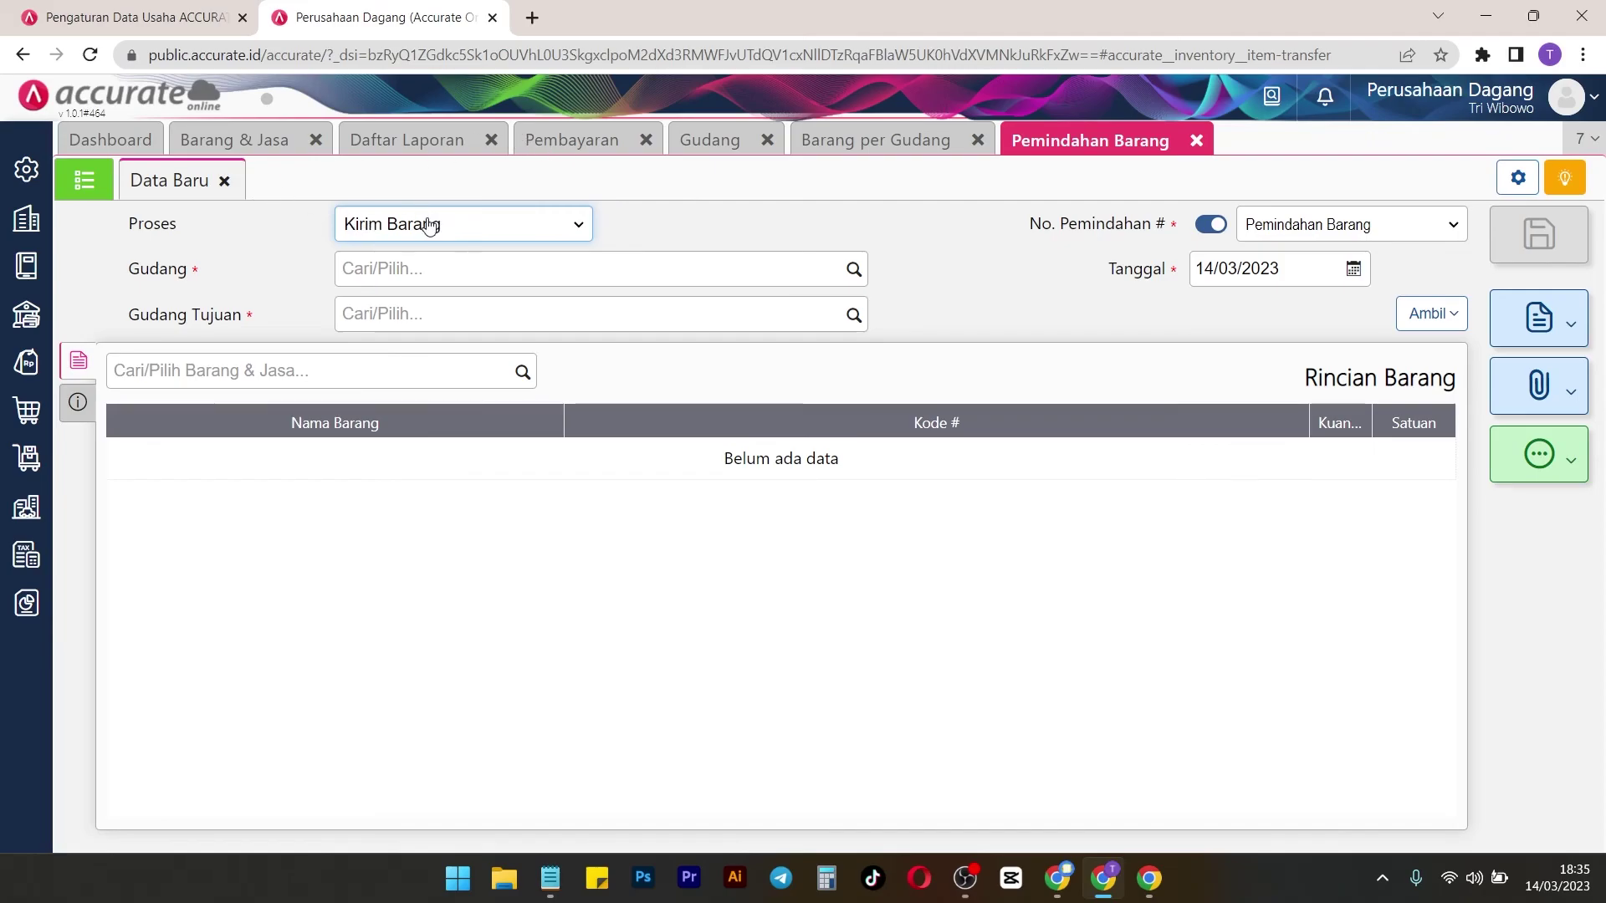
Record a Terima Barang transfer by pulling in the Shampo A shipment from Gudang A to Gudang B, and save it
{"action": "left_click", "coordinate": [466, 229]}
{"action": "left_click", "coordinate": [465, 268]}
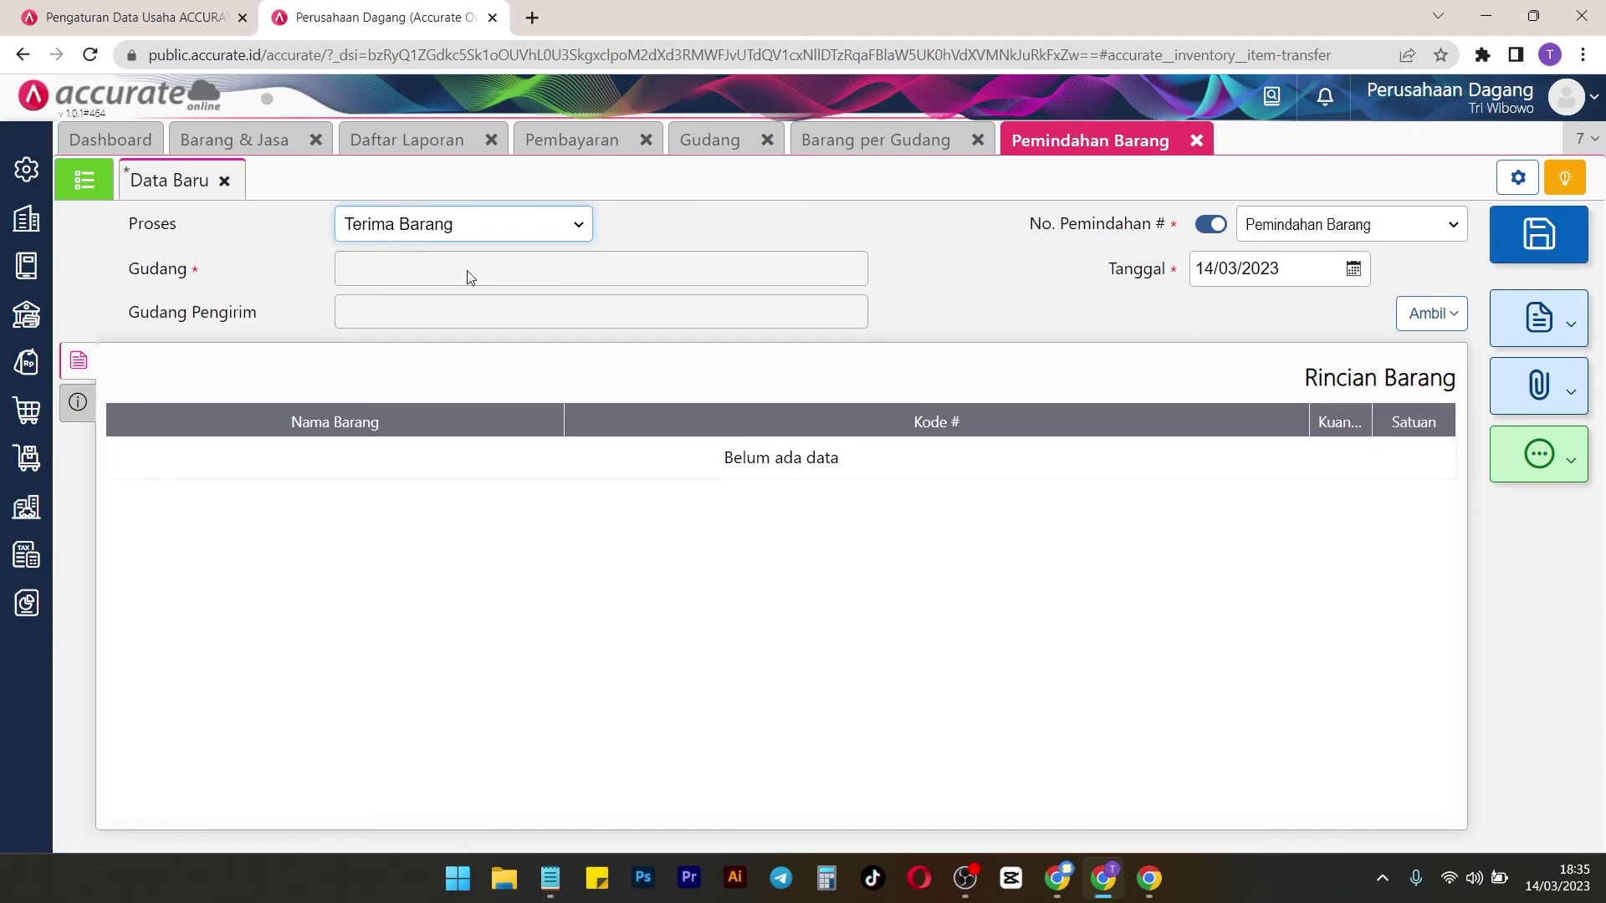
{"action": "left_click", "coordinate": [1428, 315]}
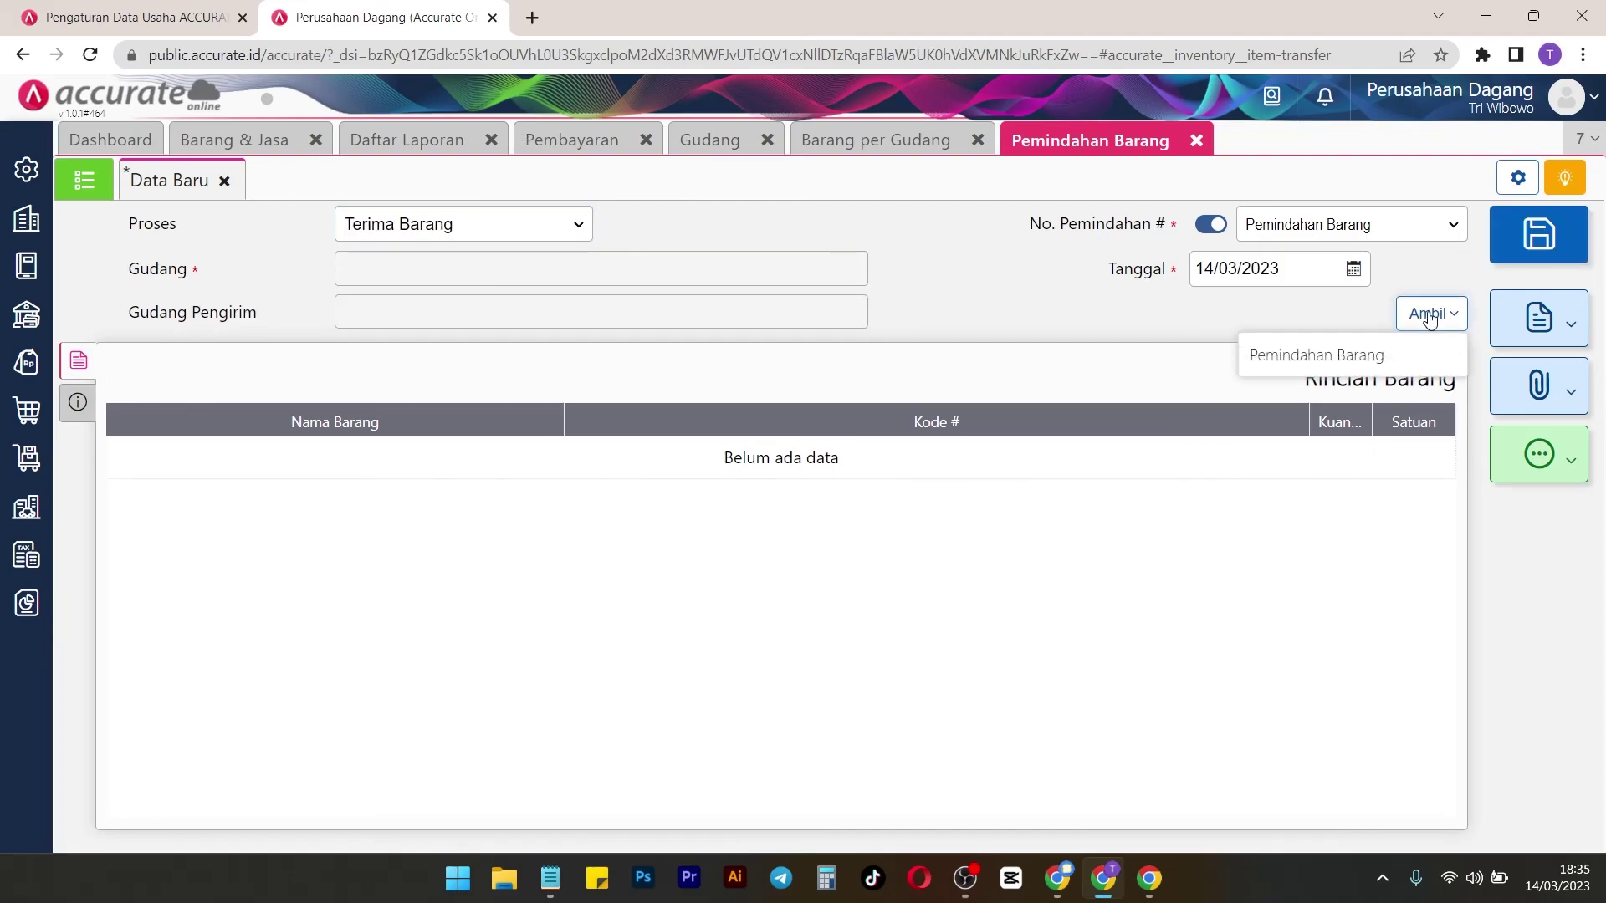
{"action": "left_click", "coordinate": [1333, 354]}
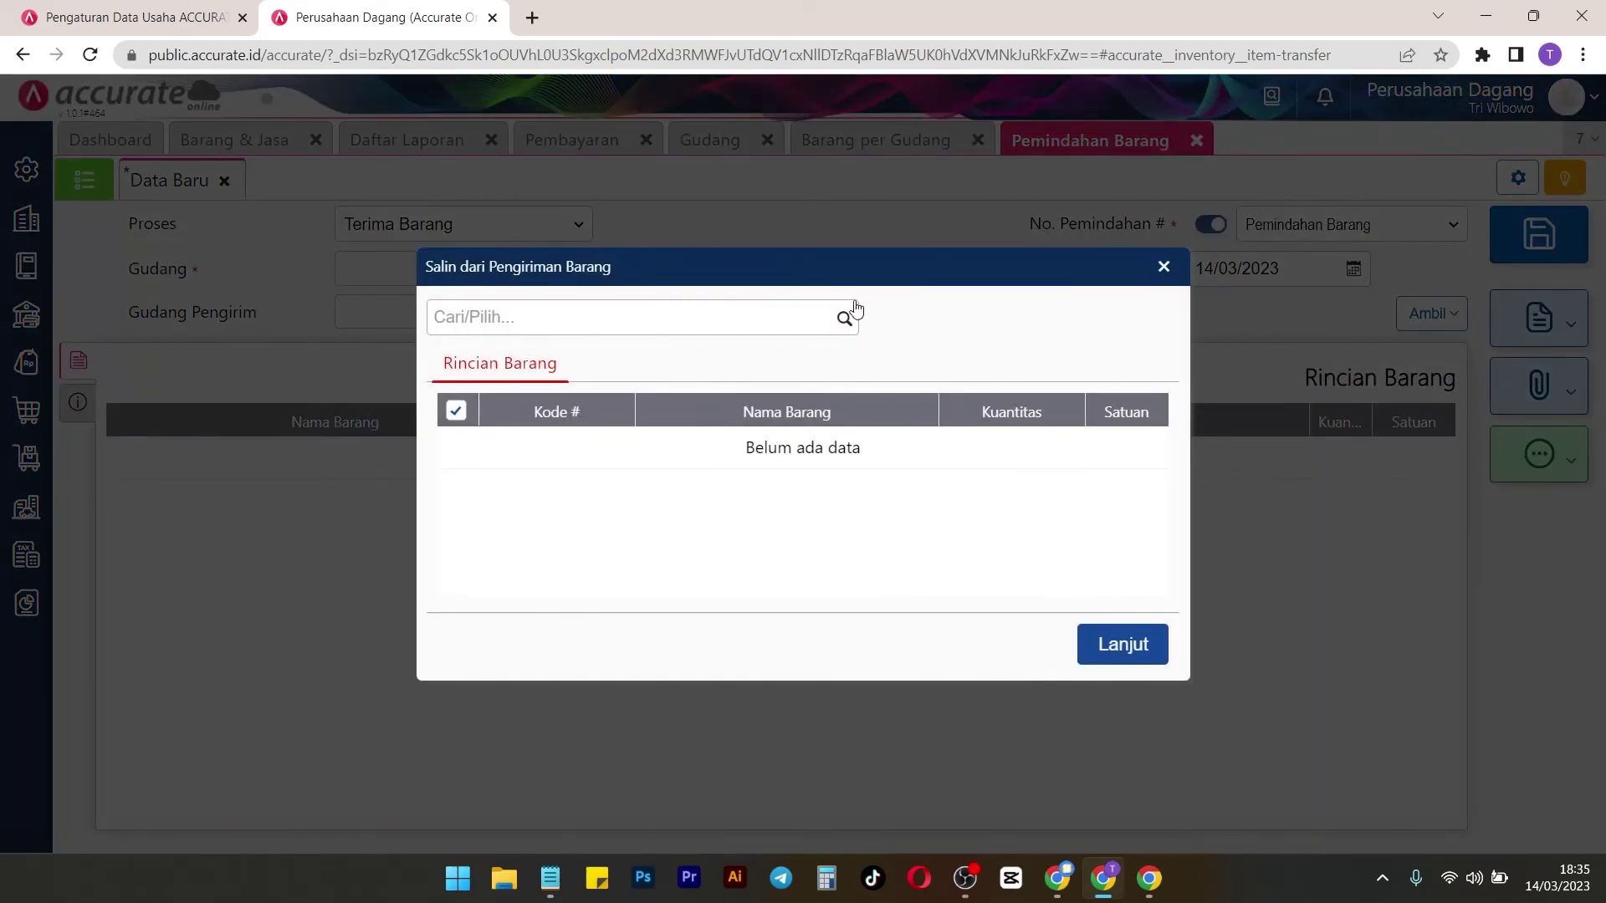
{"action": "left_click", "coordinate": [817, 324]}
{"action": "left_click", "coordinate": [792, 356]}
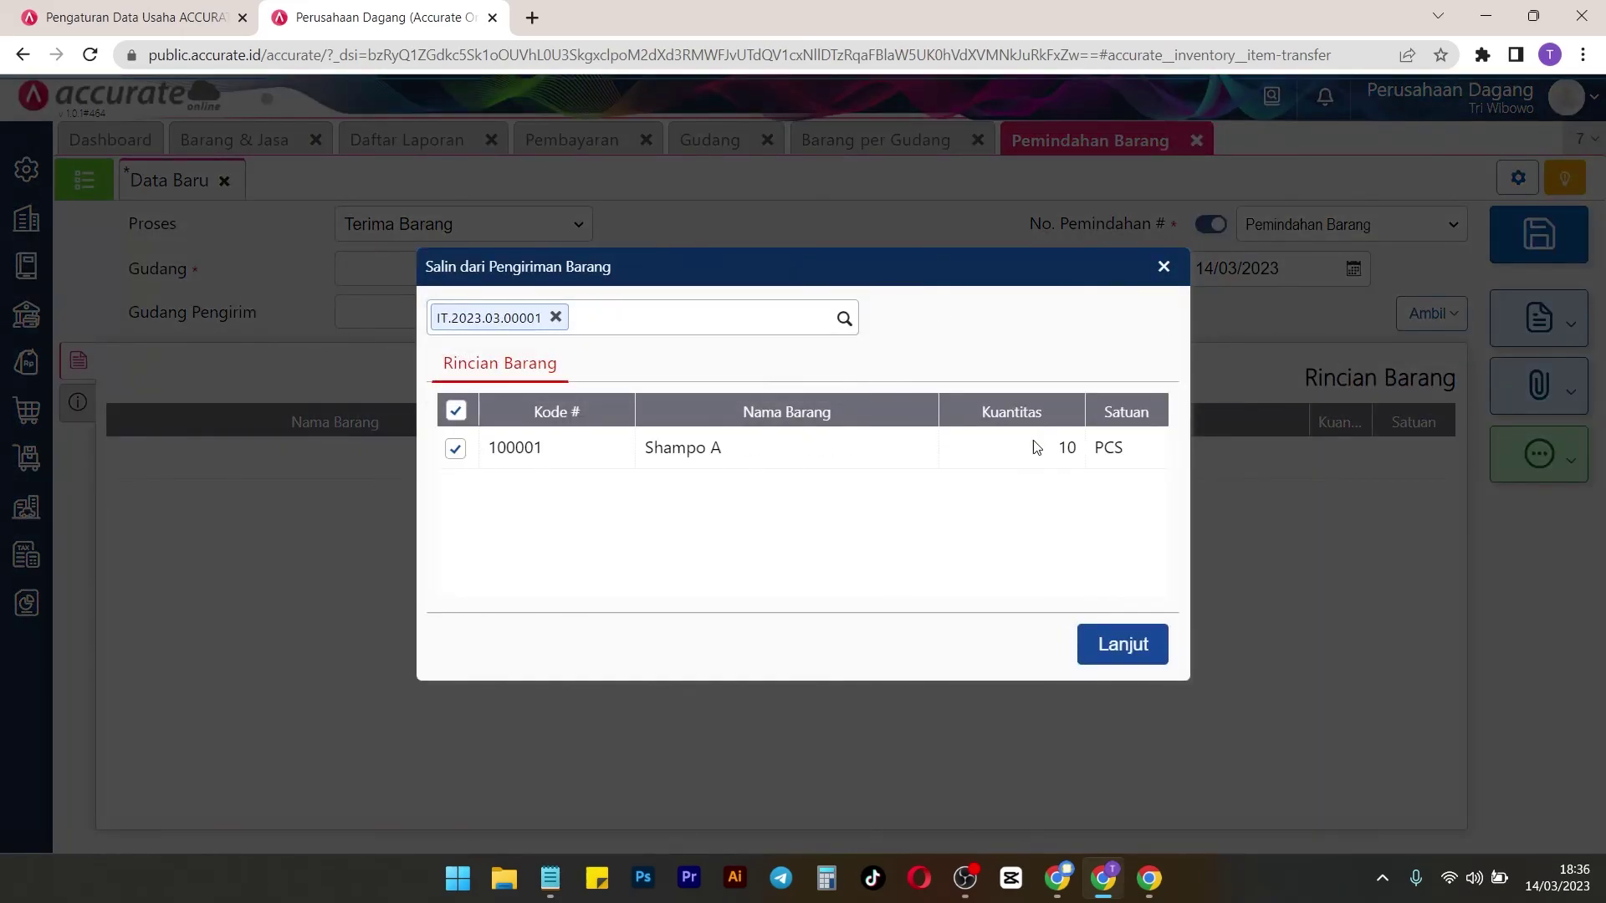
{"action": "left_click", "coordinate": [1127, 653]}
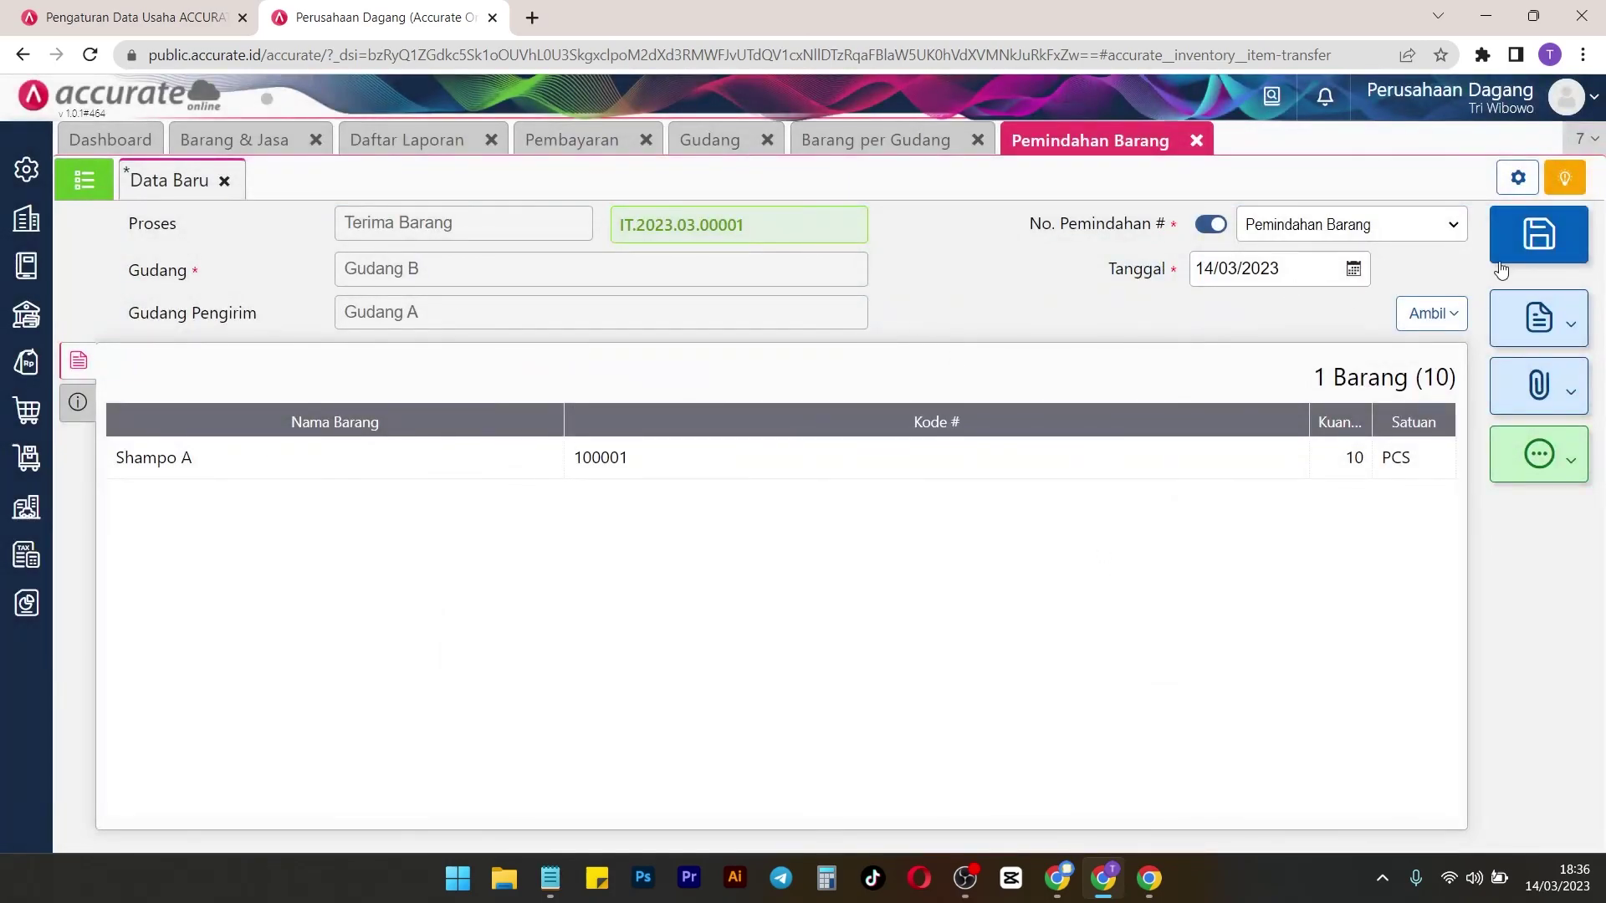
{"action": "left_click", "coordinate": [1523, 249]}
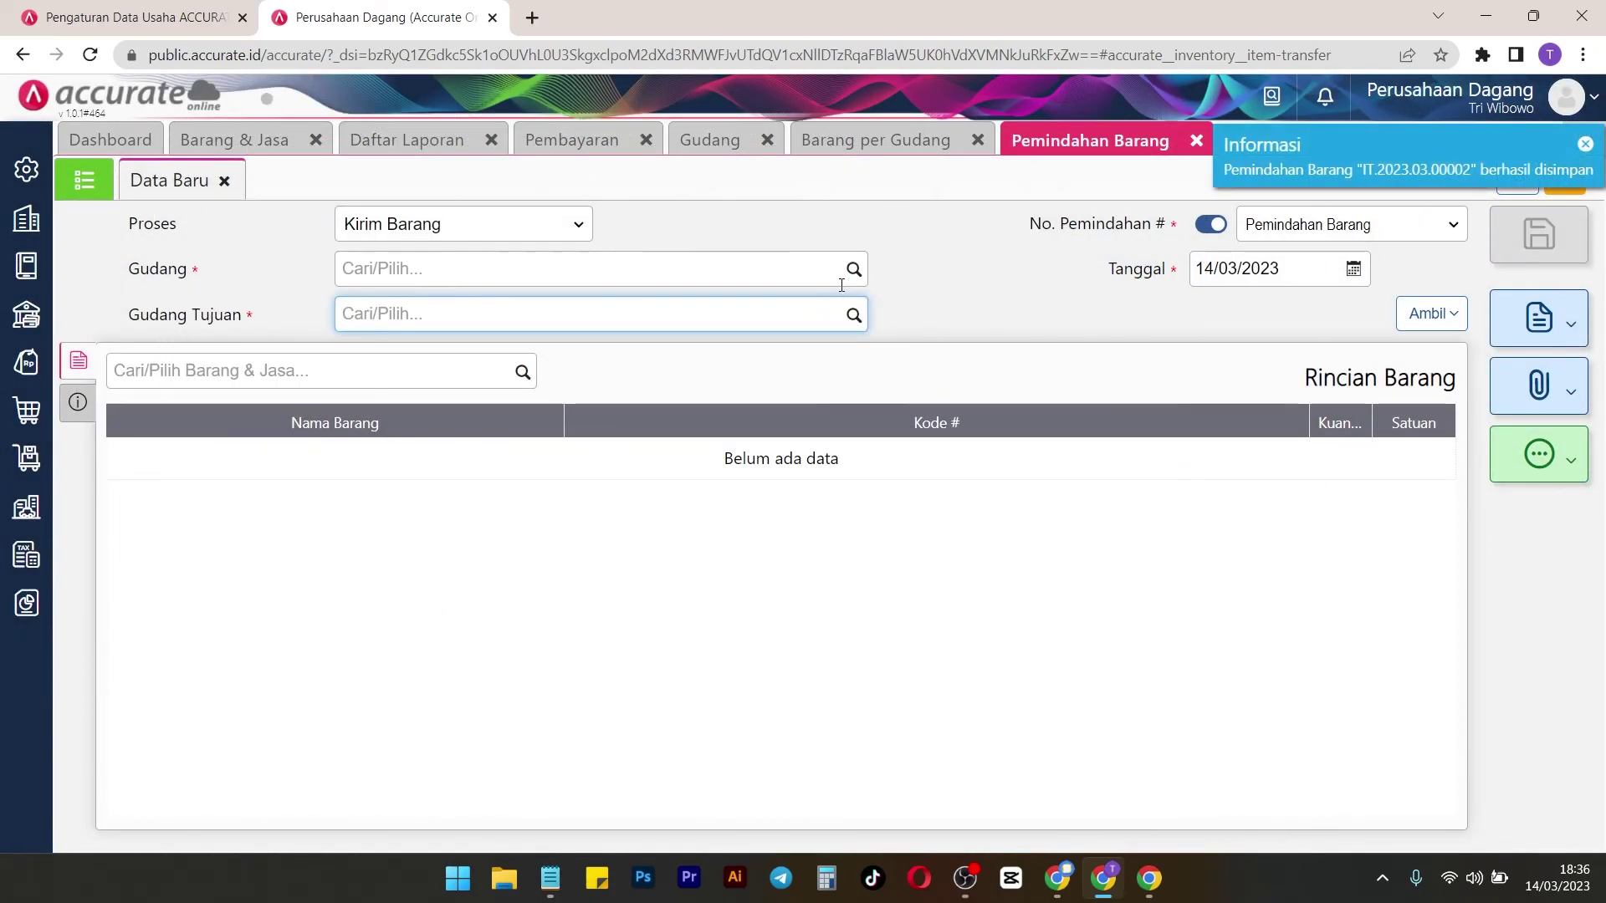
Refresh the Barang per Gudang list for Gudang A, and display the stock of Gudang B
{"action": "left_click", "coordinate": [874, 142]}
{"action": "left_click", "coordinate": [1060, 197]}
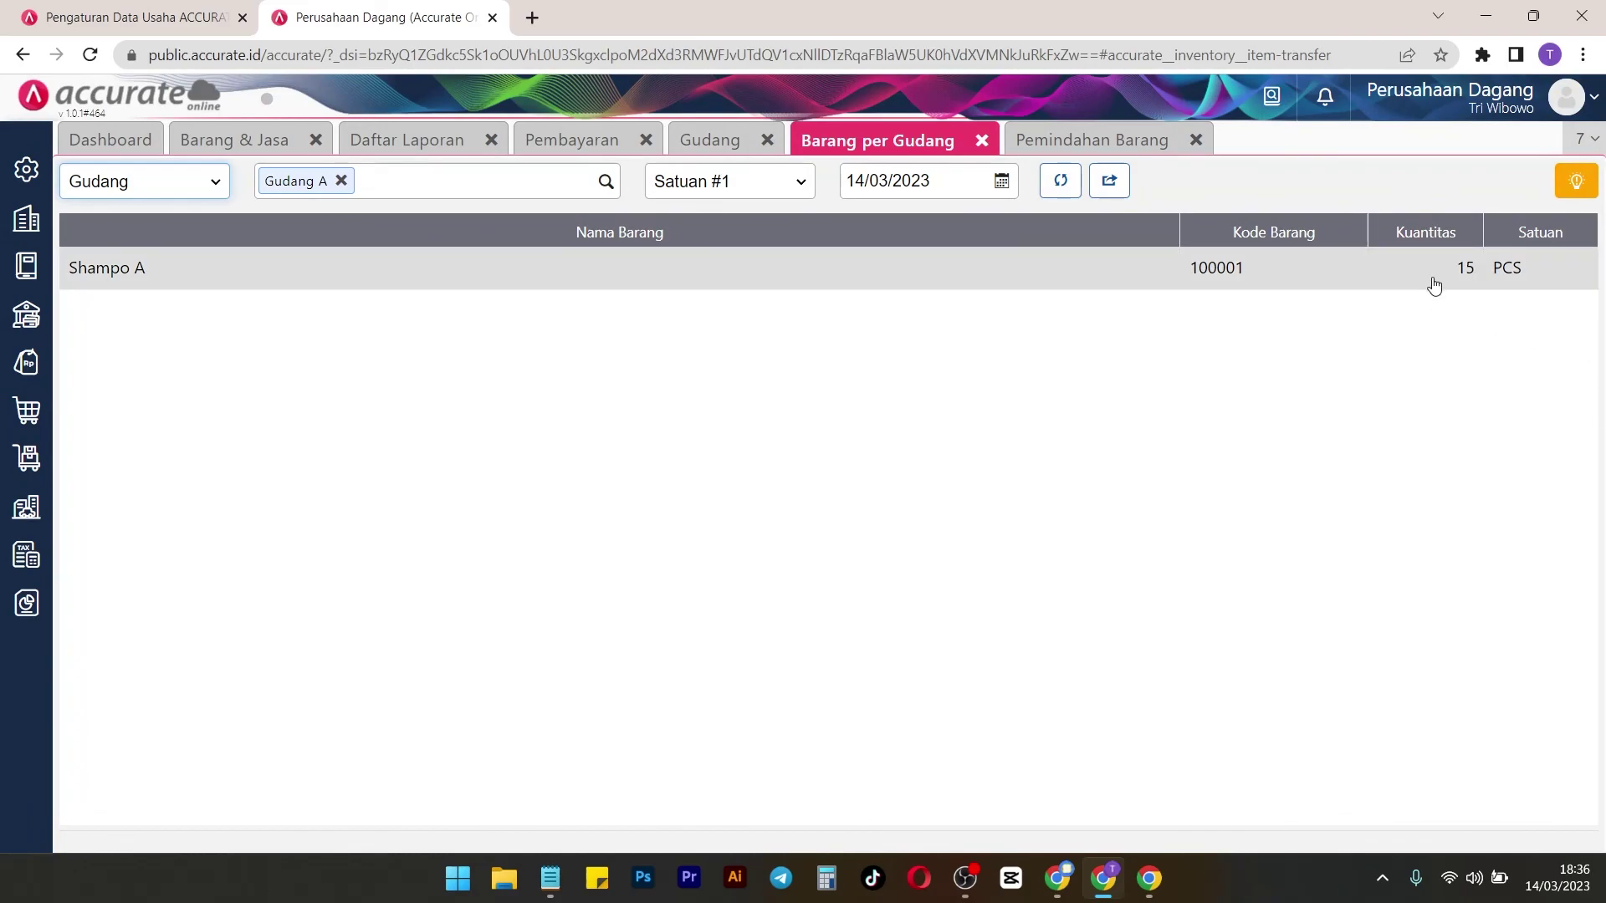
{"action": "left_click", "coordinate": [341, 181]}
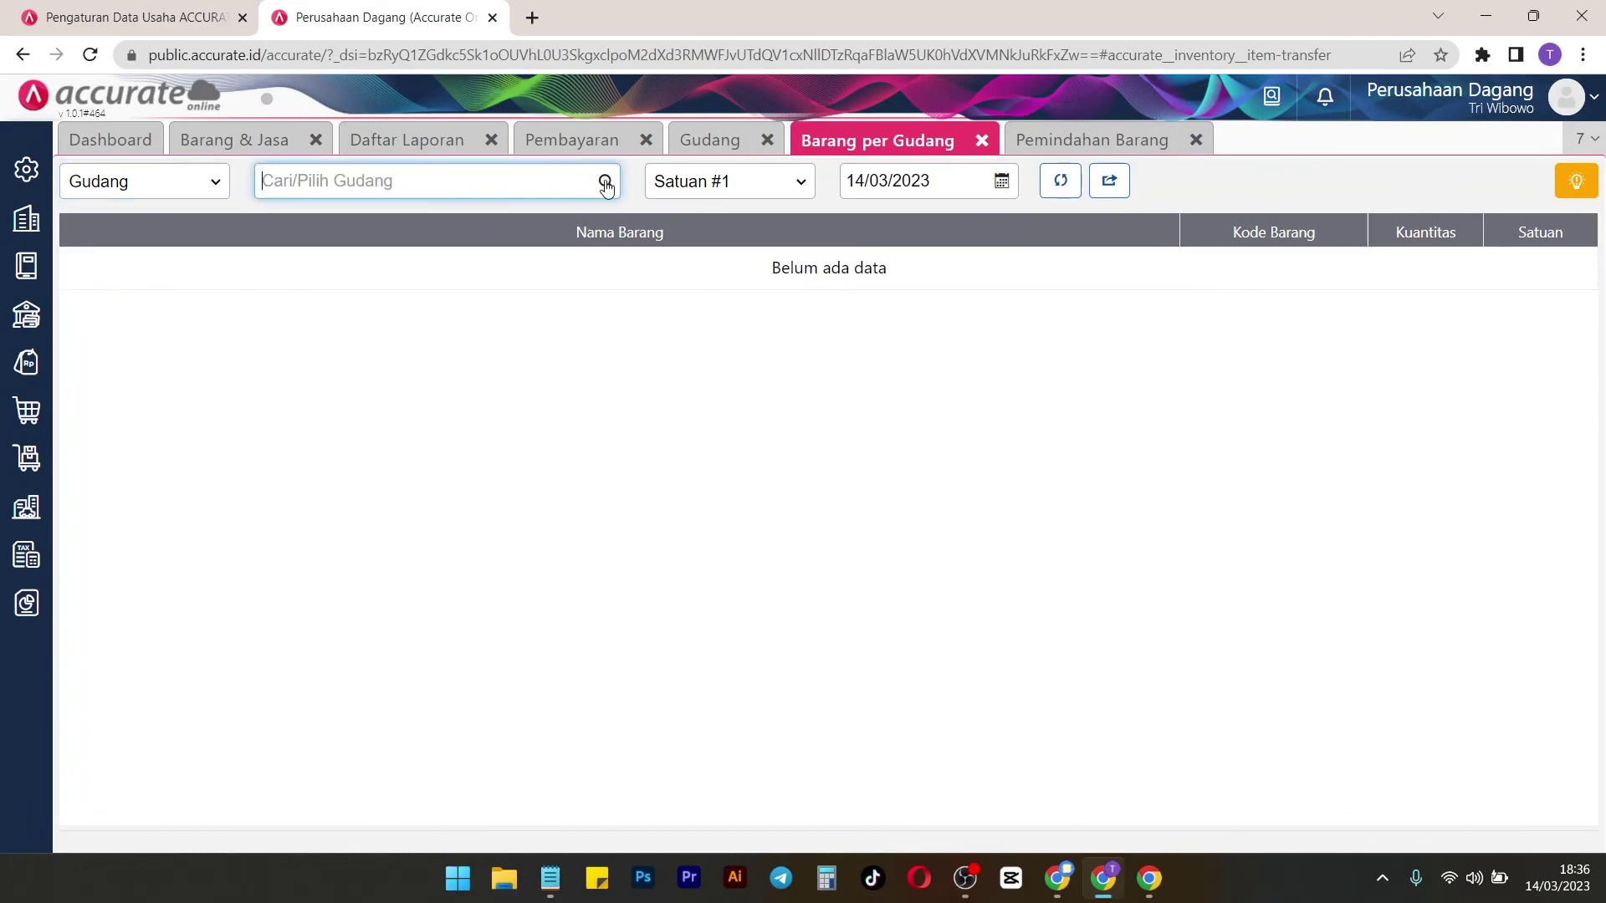
{"action": "left_click", "coordinate": [394, 256]}
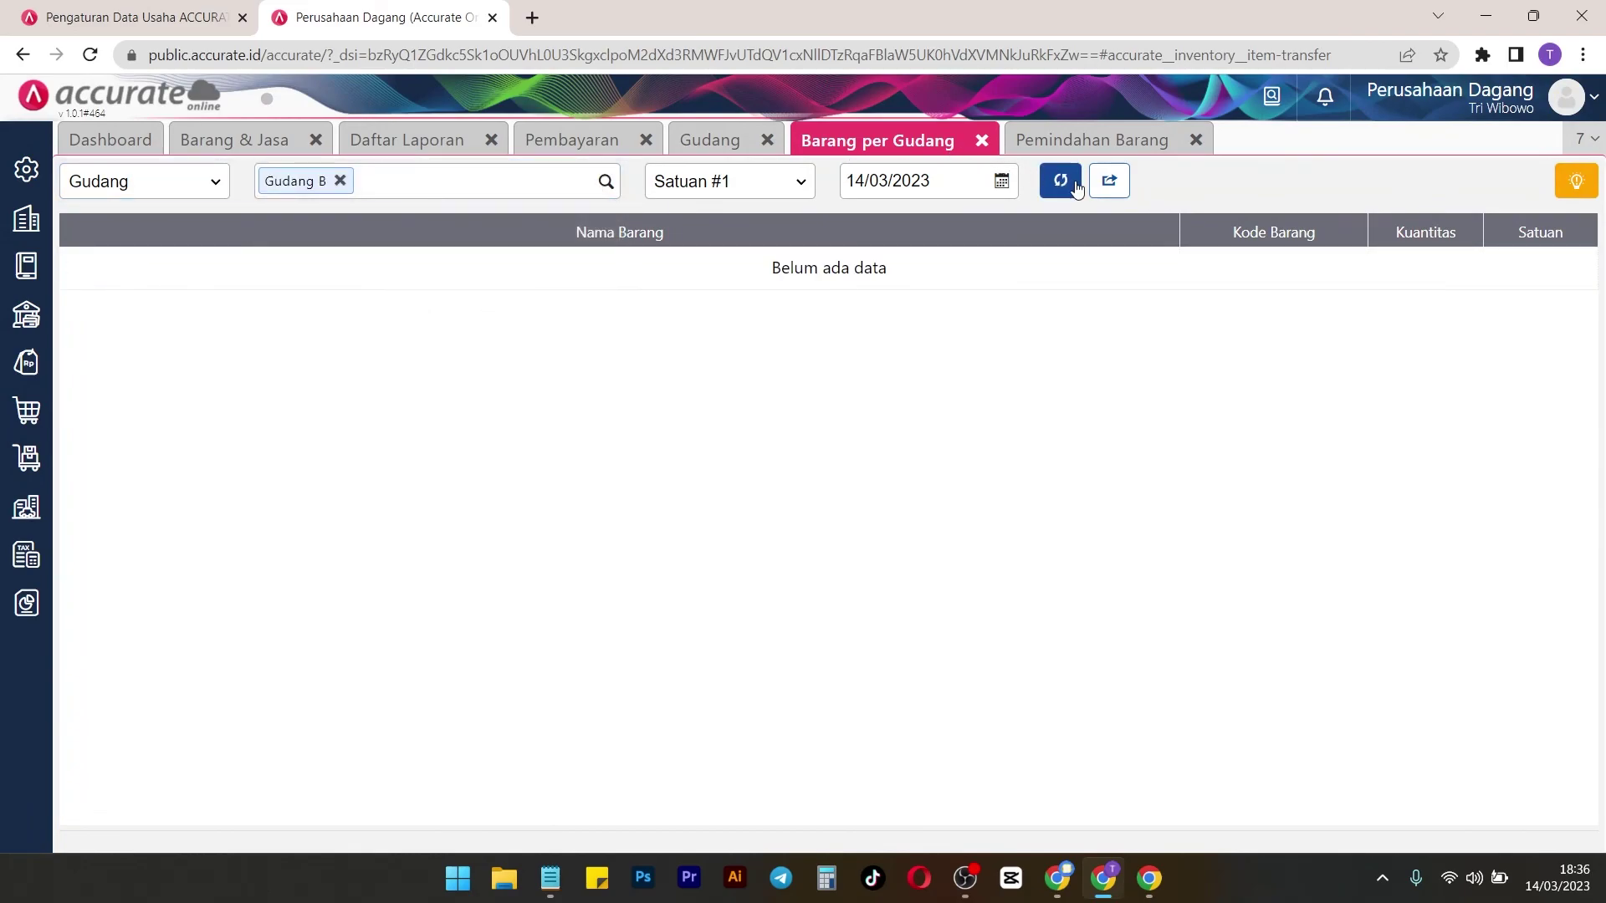
{"action": "left_click", "coordinate": [1072, 182]}
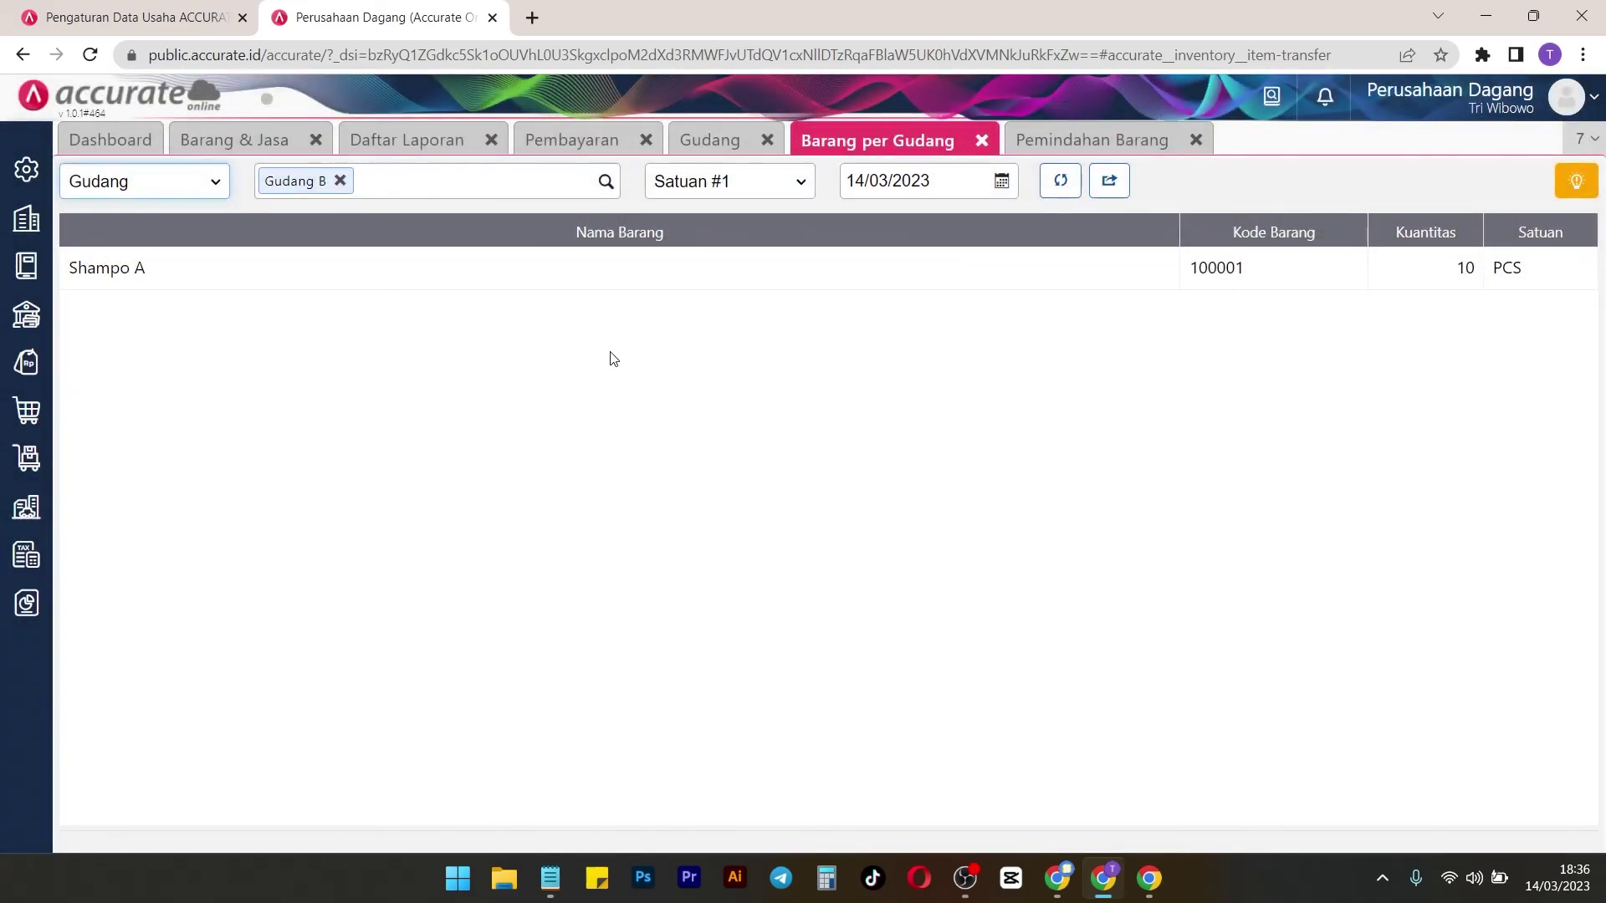